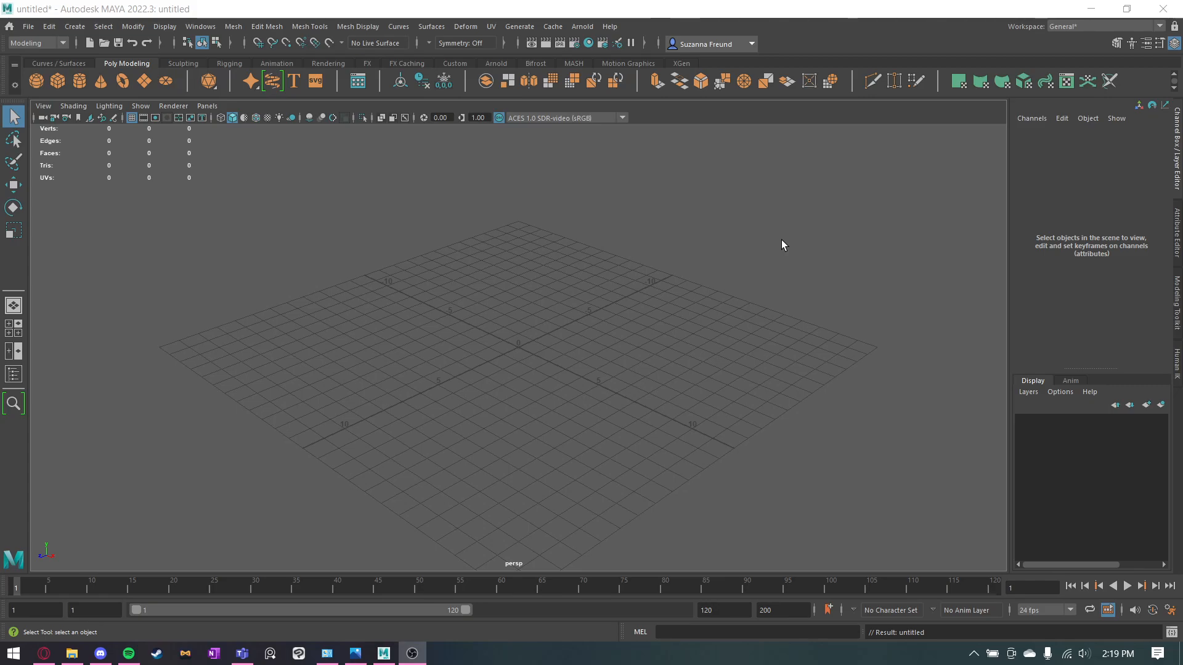
Begin setting the Maya project and browse to the "fire hydrant" folder inside CG225.
left_click(28, 29)
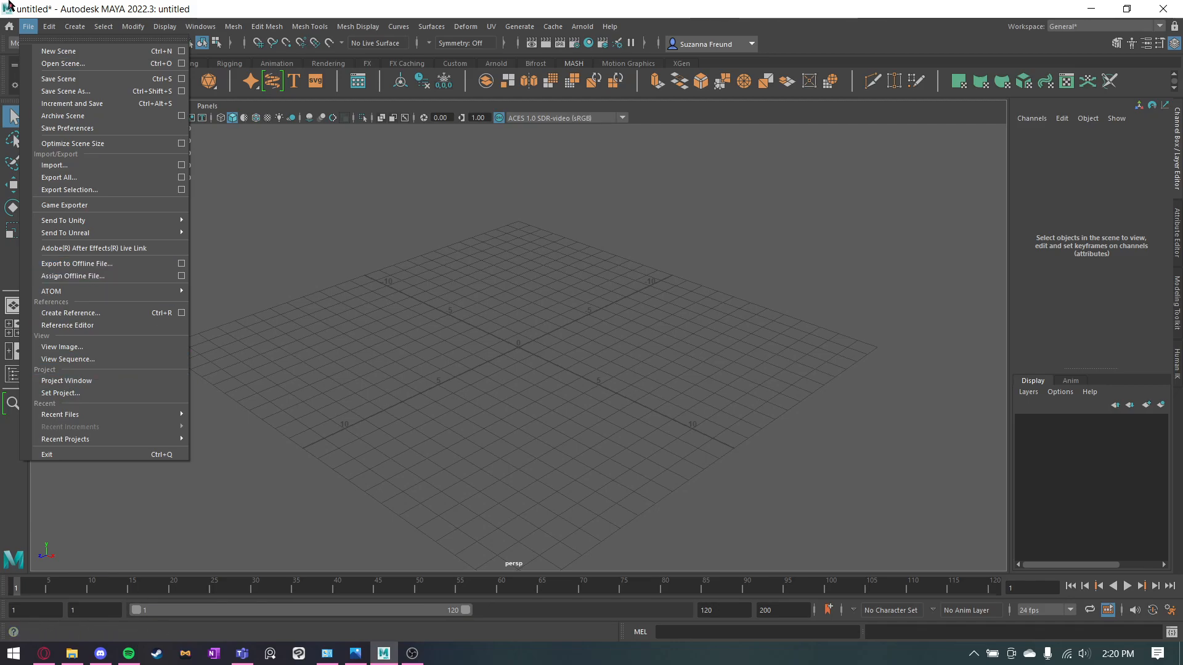
left_click(59, 393)
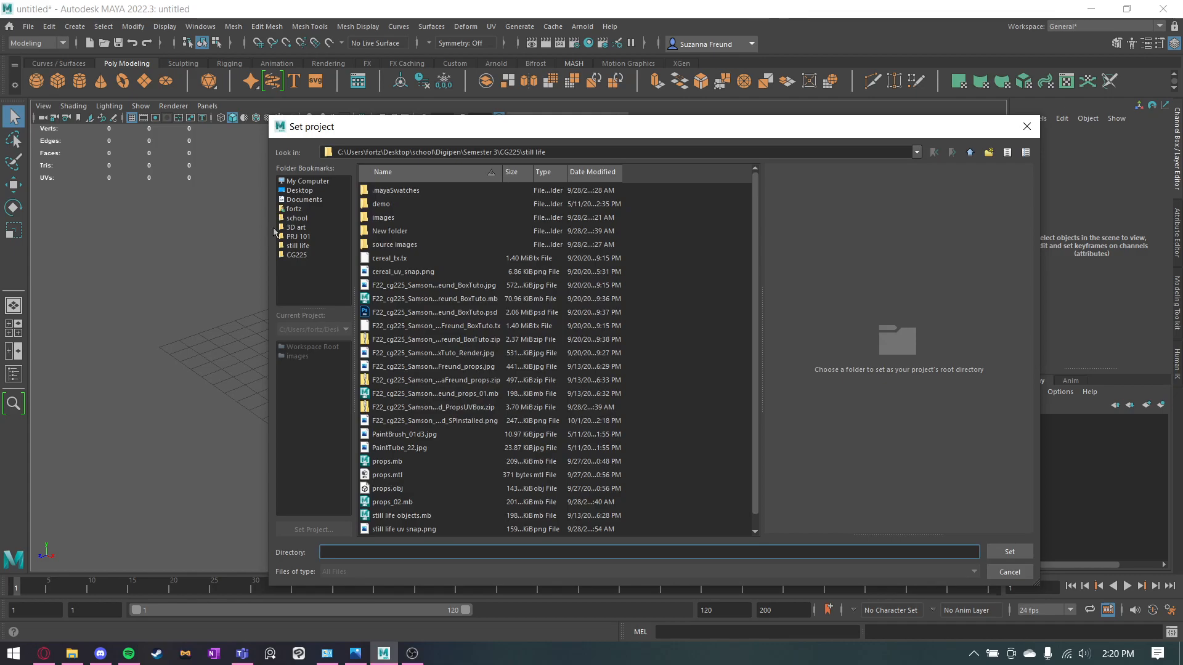
left_click(299, 257)
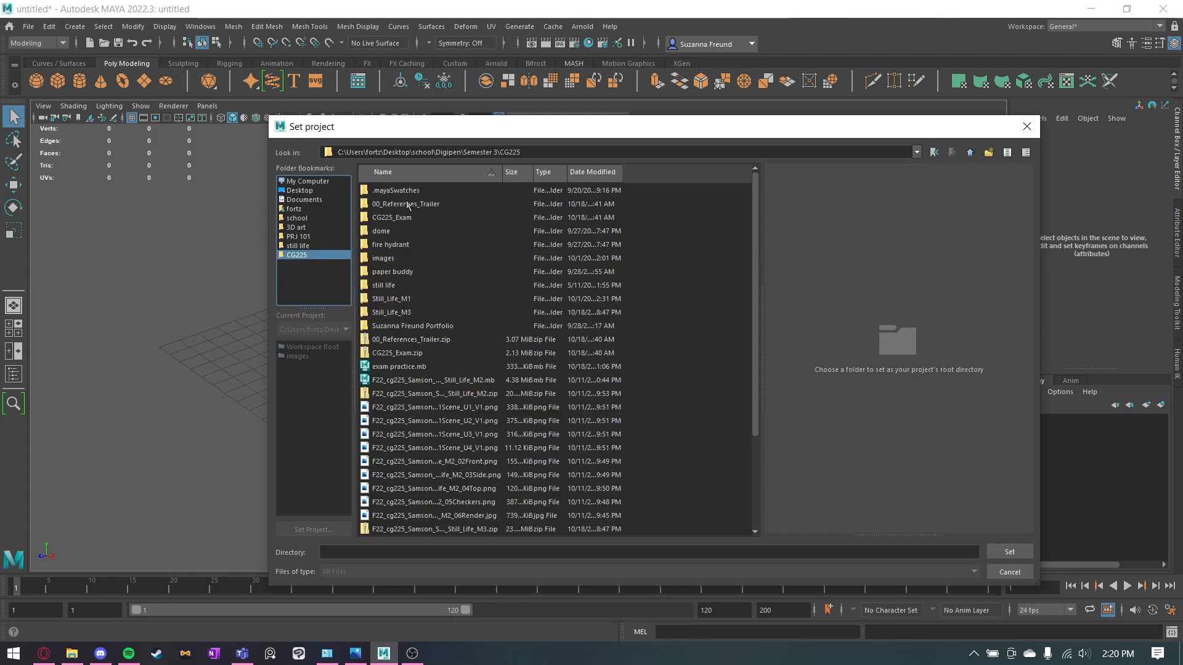
double_click(394, 245)
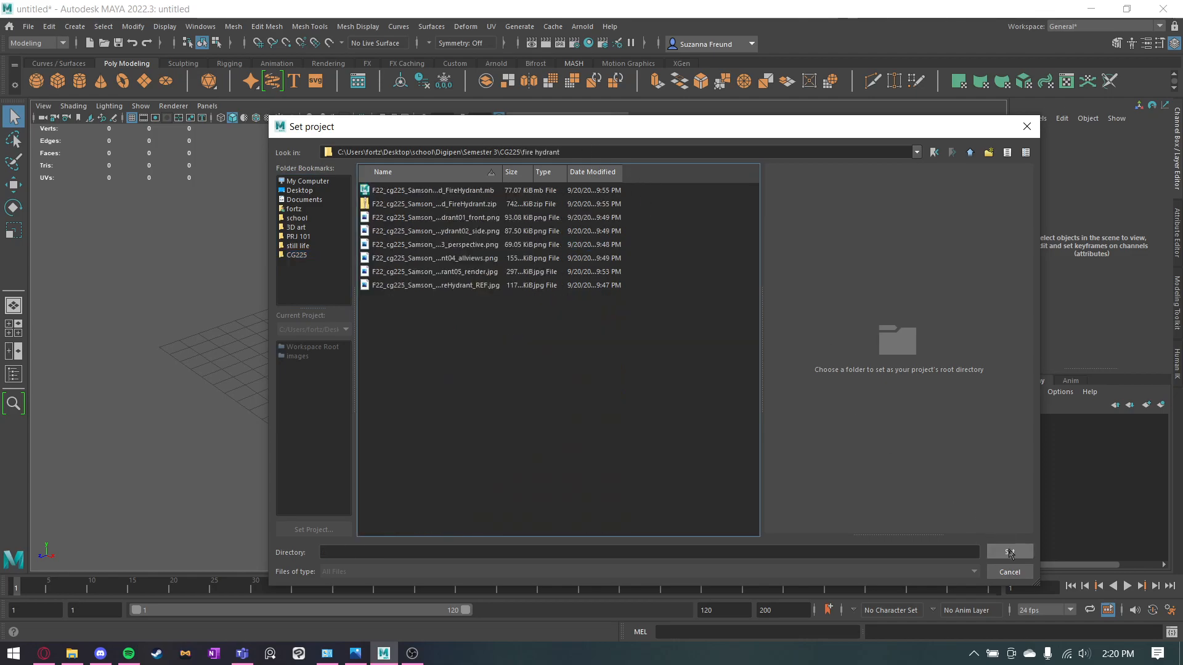
left_click(422, 194)
key("Down")
key("Down")
key("Down")
key("Down")
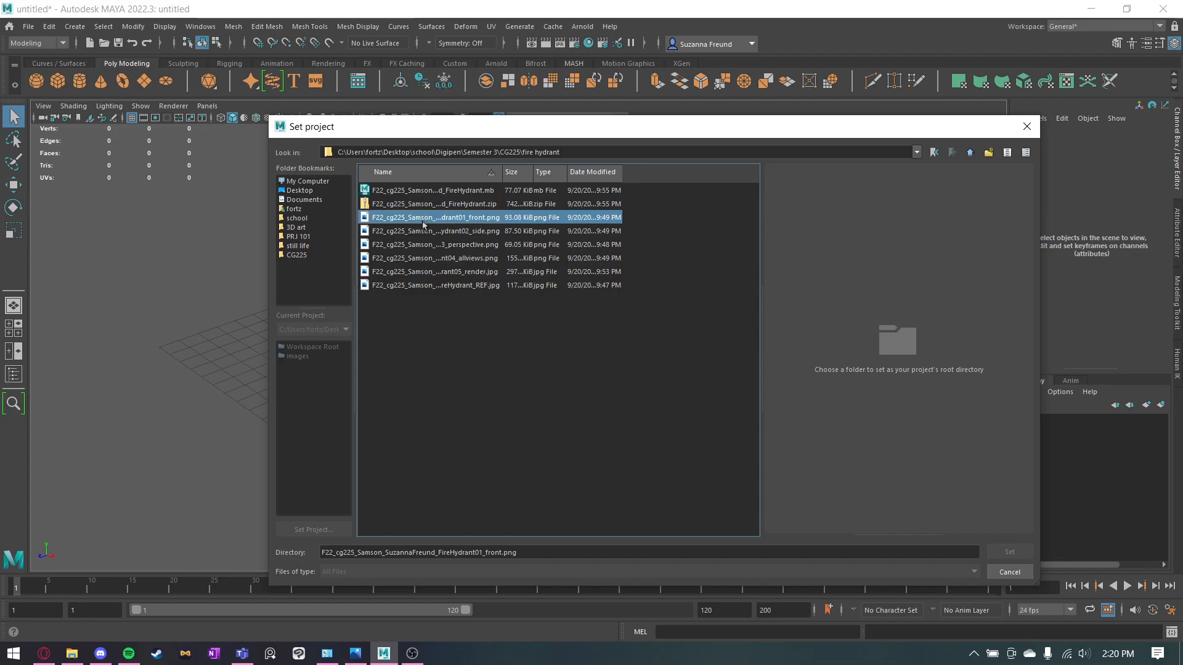
left_click(438, 195)
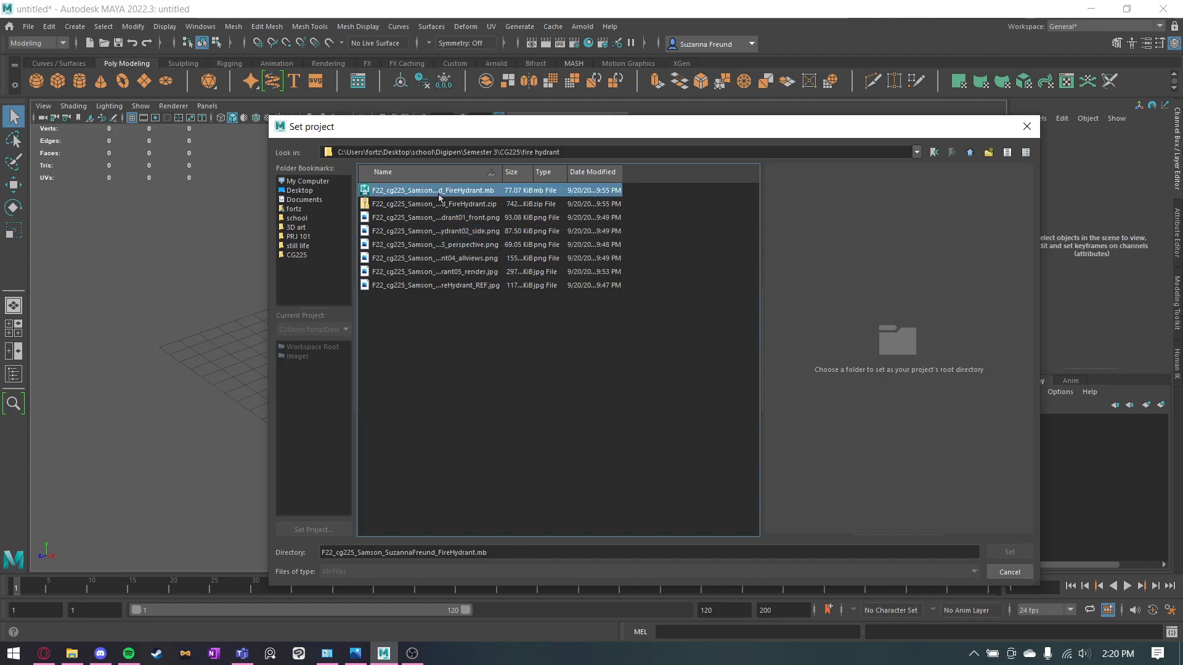
left_click(332, 550)
key("BackSpace")
key("BackSpace")
key("BackSpace")
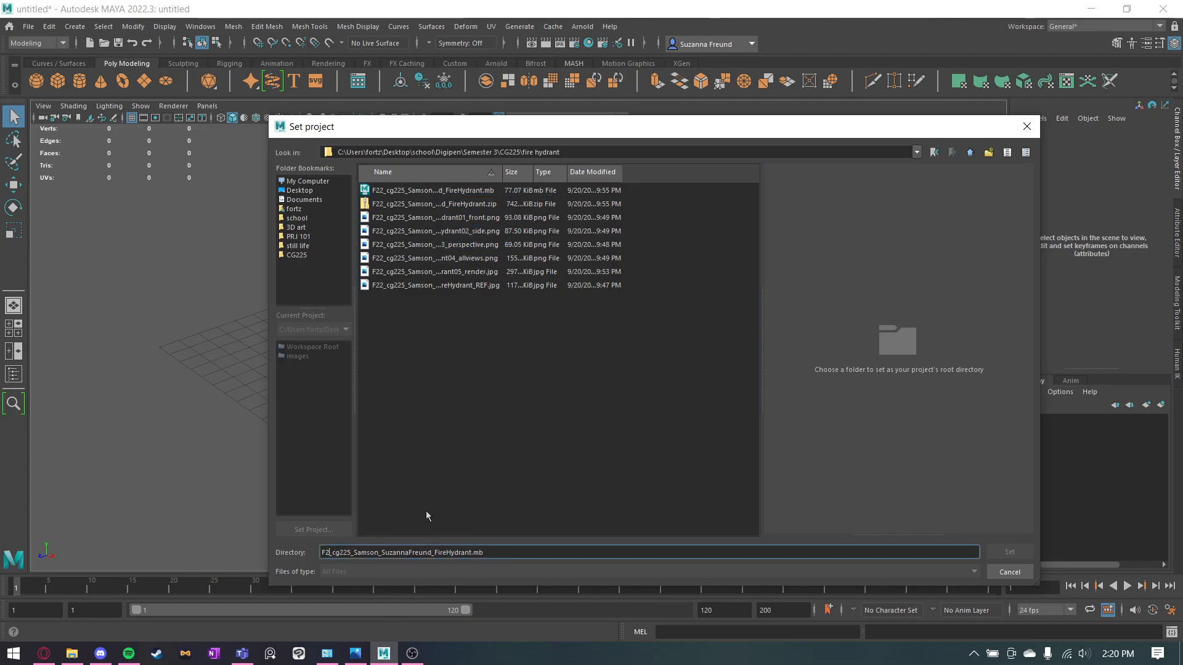
type("S23")
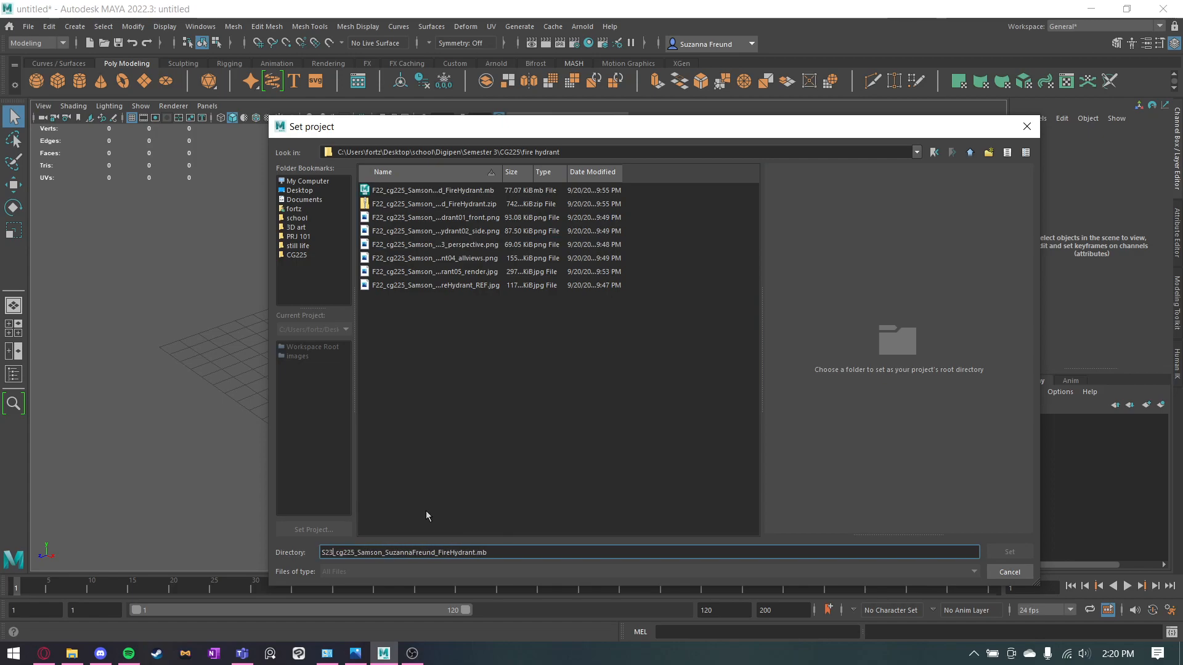
left_click_drag(322, 553, 536, 552)
left_click(524, 552)
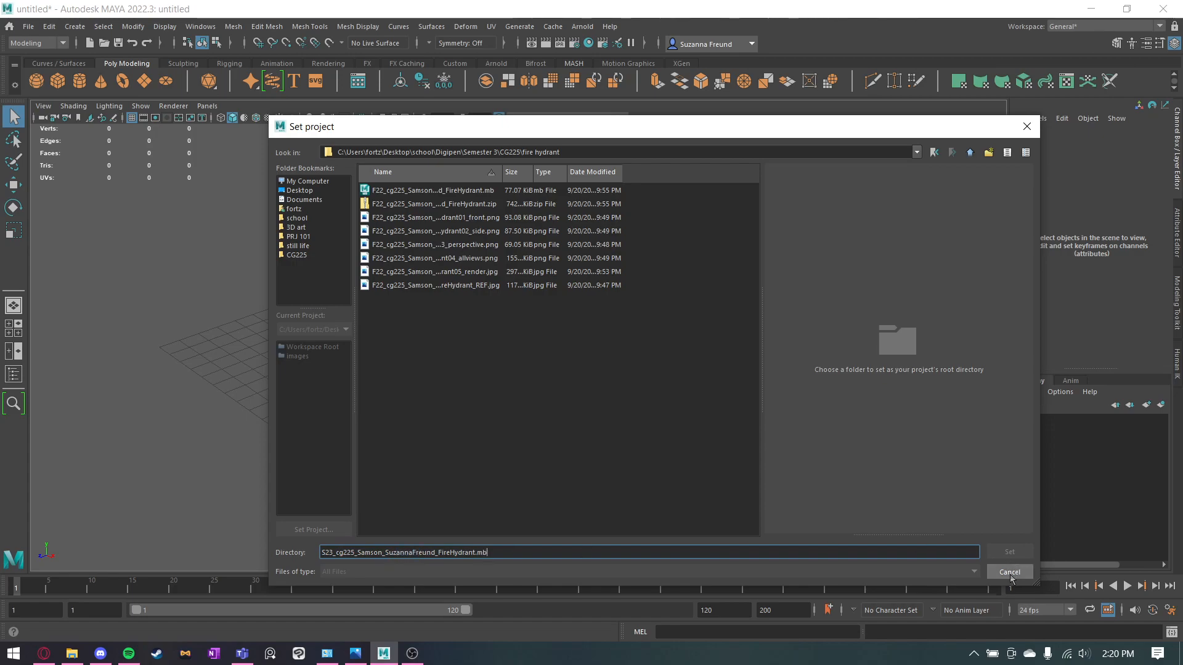
key("BackSpace")
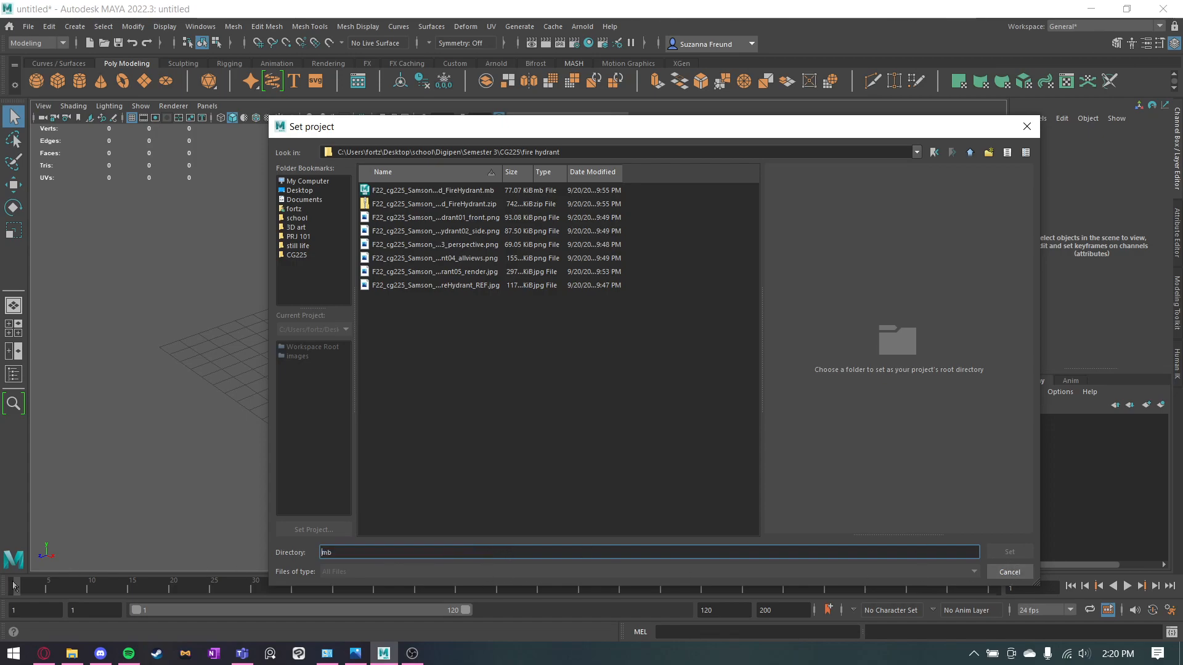
key("Delete")
key("Delete")
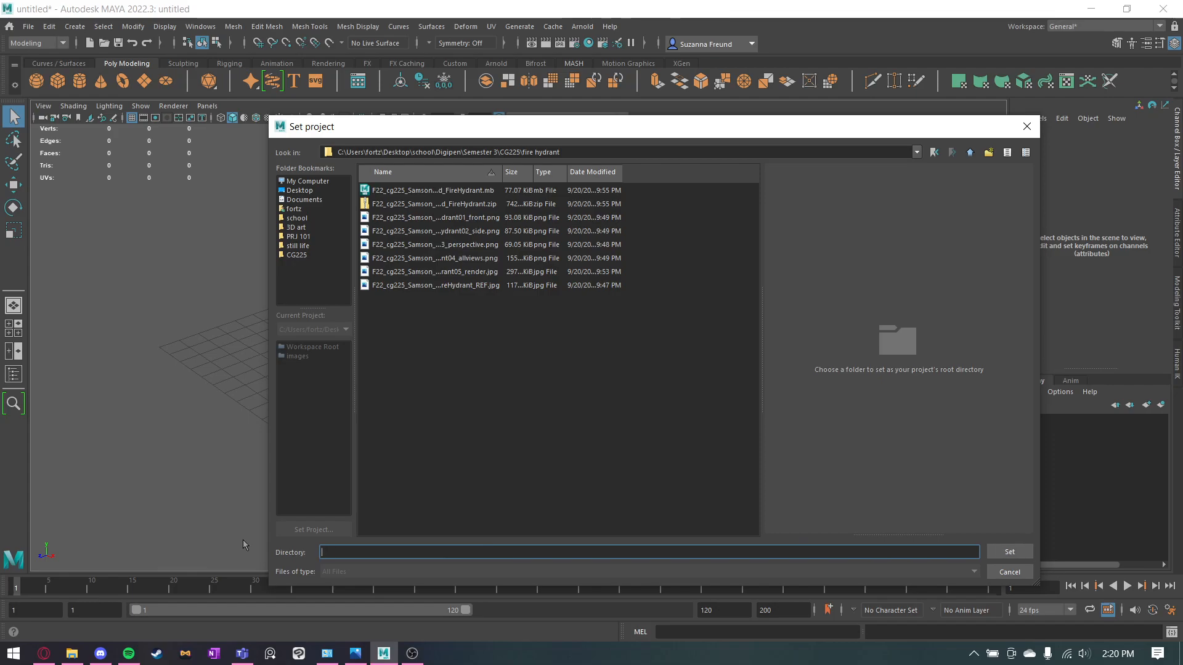
Set the "fire hydrant" folder as the project and create a default workspace in it.
left_click(1009, 552)
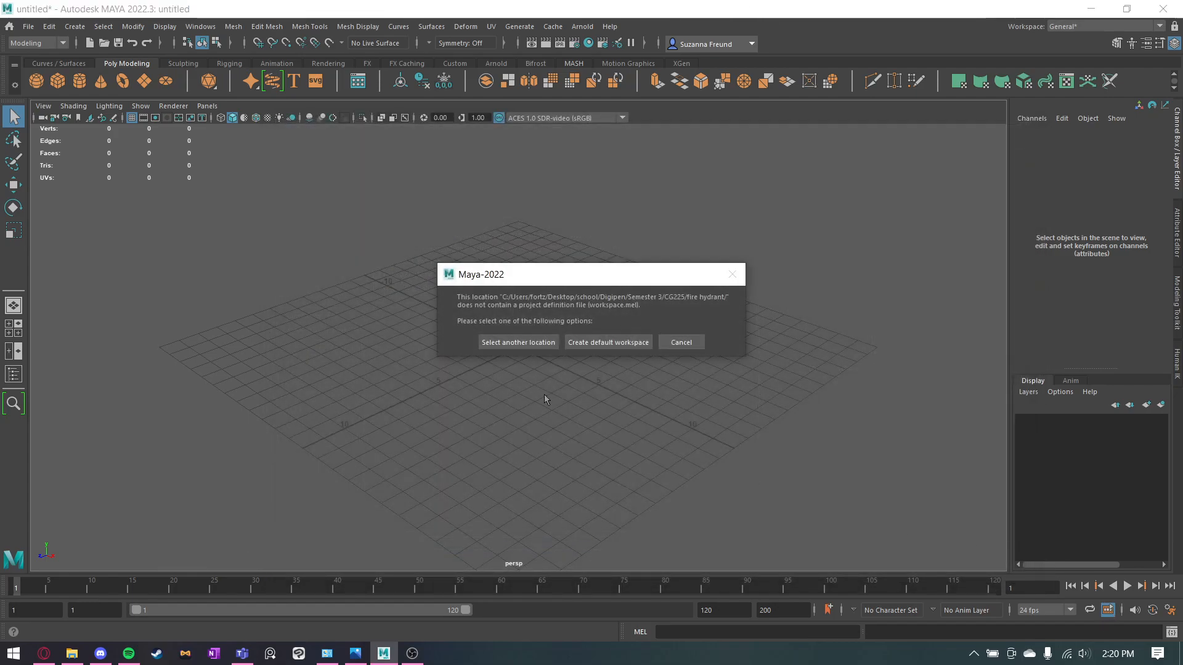
left_click(601, 343)
Save the scene in the fire hydrant folder as FireHydrant_01.mb in Maya Binary format.
left_click(49, 27)
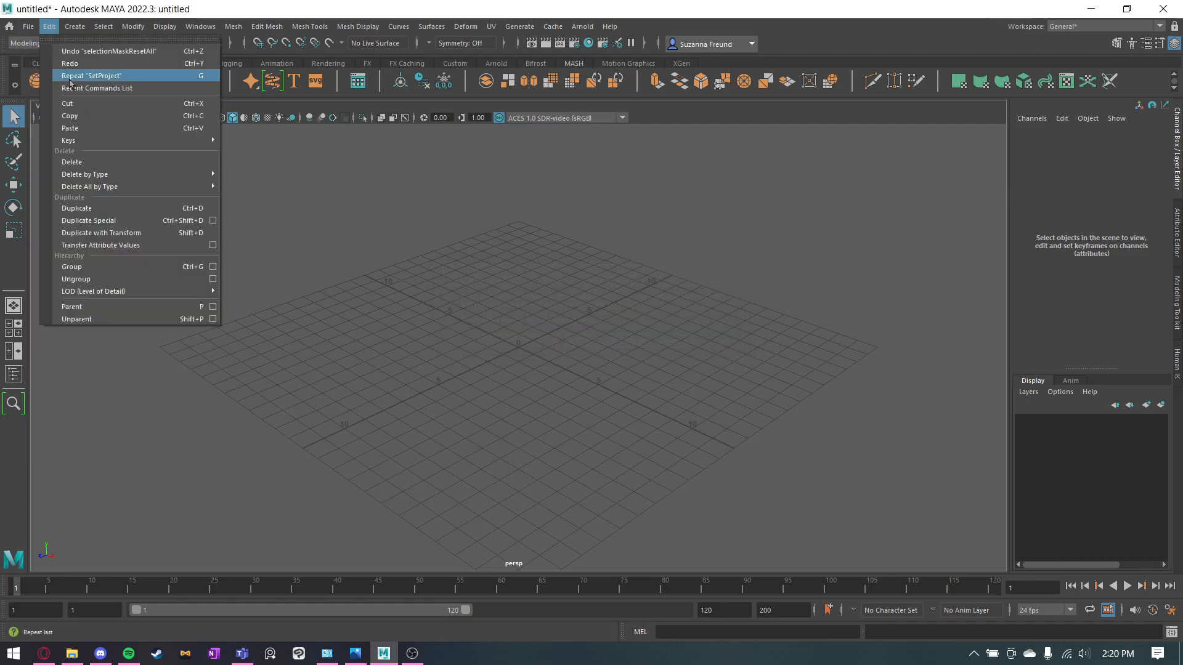
left_click(81, 87)
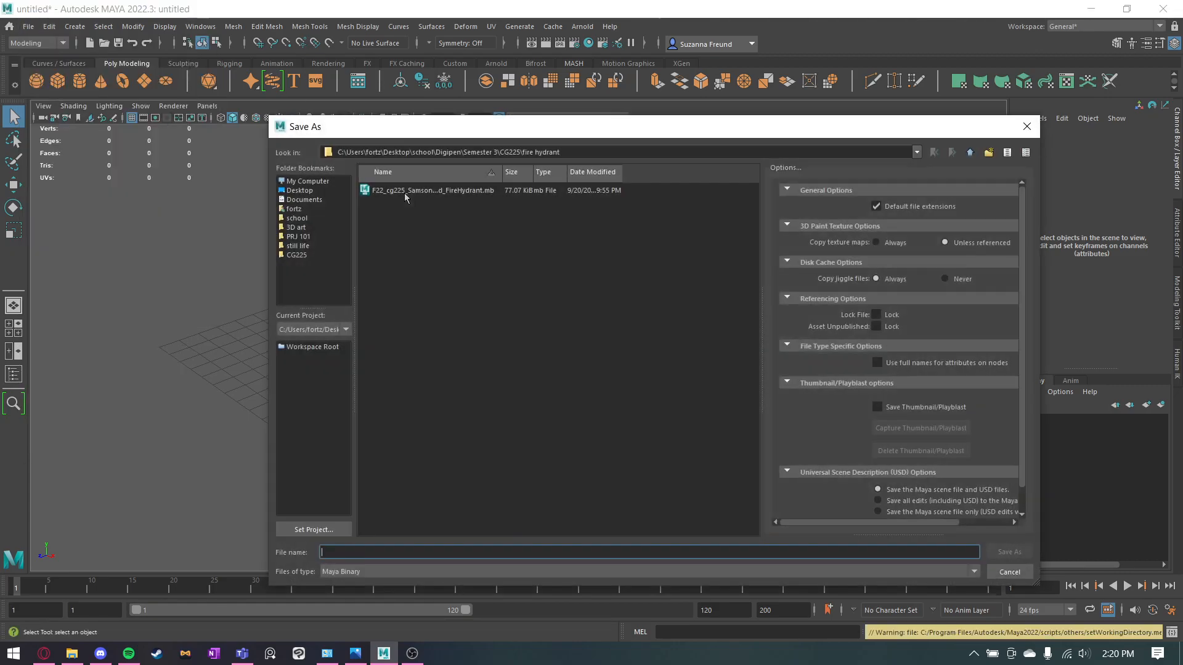
left_click(395, 189)
left_click(486, 551)
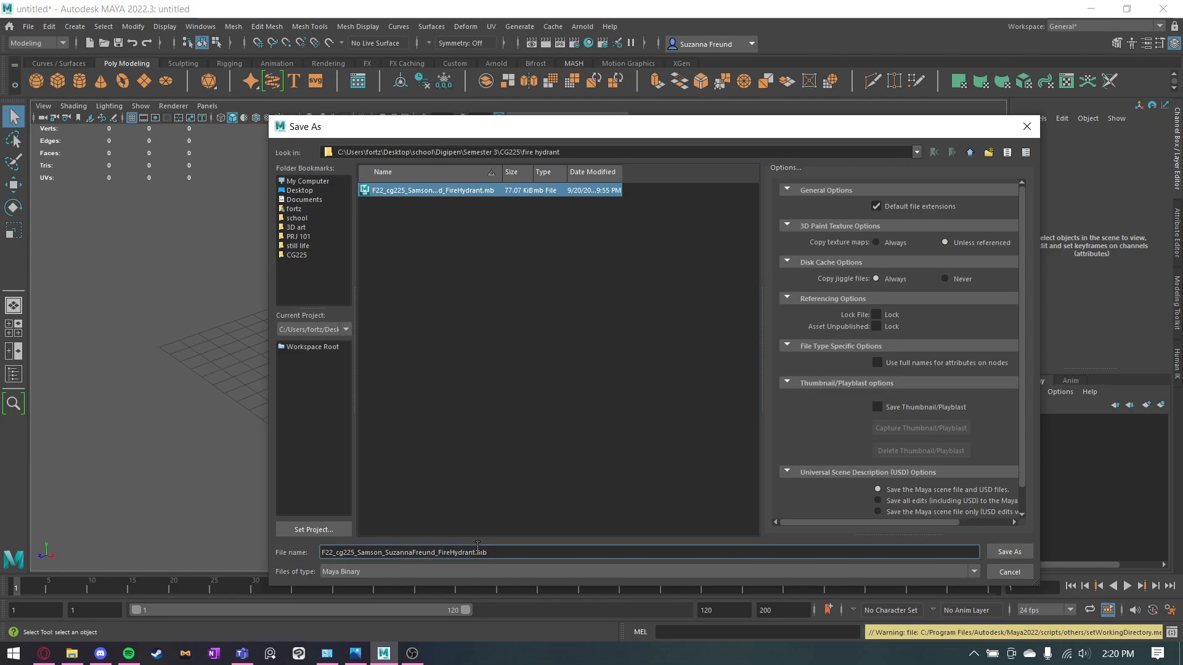
left_click_drag(440, 550, 390, 545)
key("BackSpace")
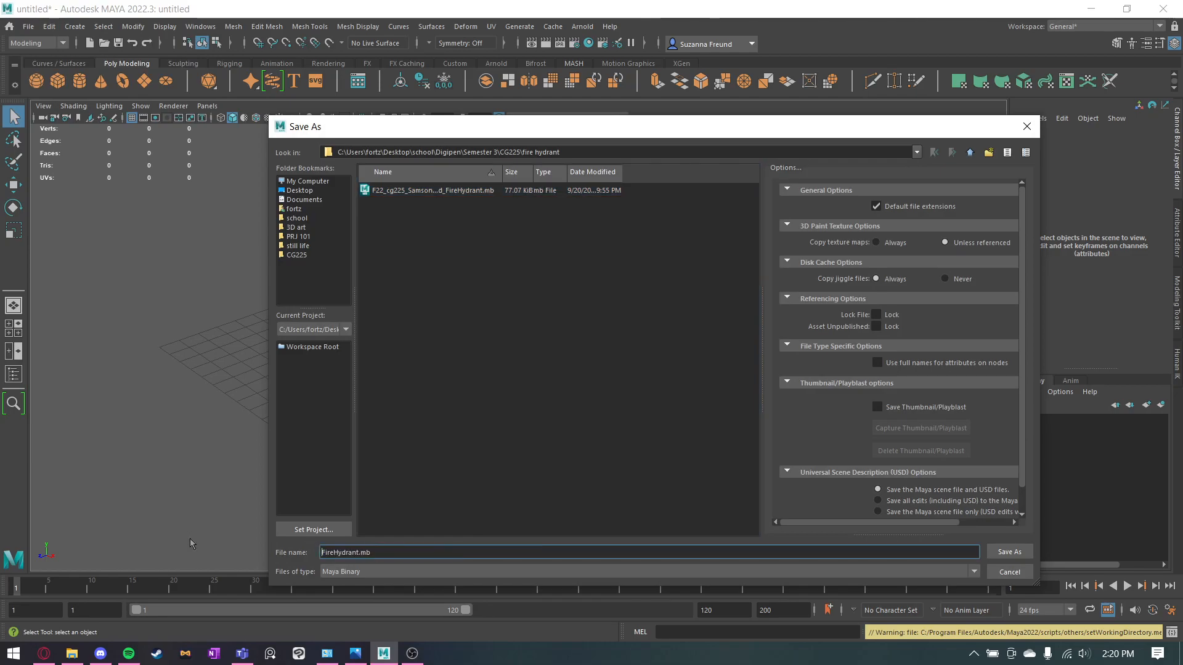
type("_01")
key("Return")
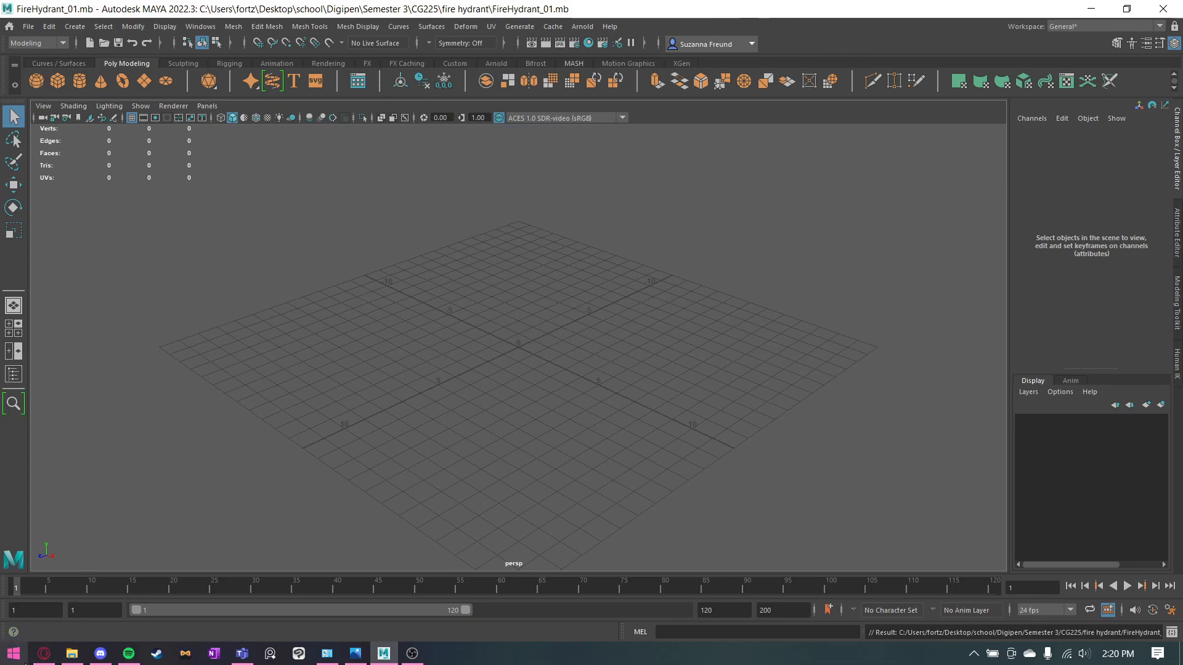
Switch to the Opera browser and search Google Images for "fire hydrant".
mouse_move(45, 655)
left_click(80, 579)
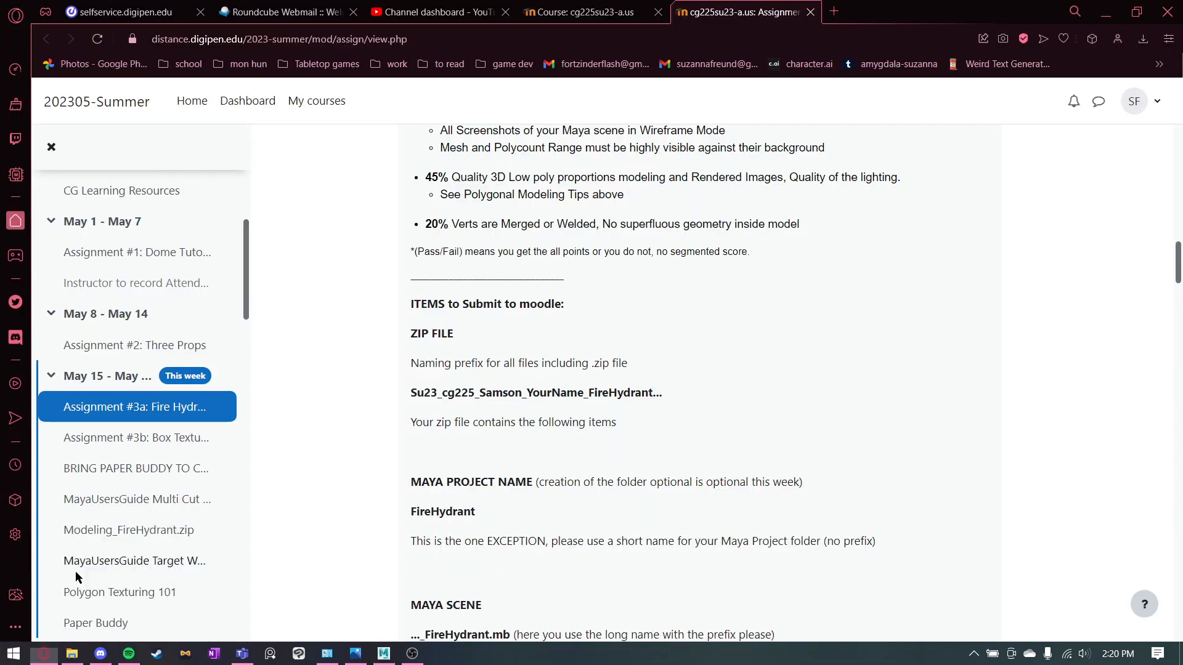
left_click(836, 12)
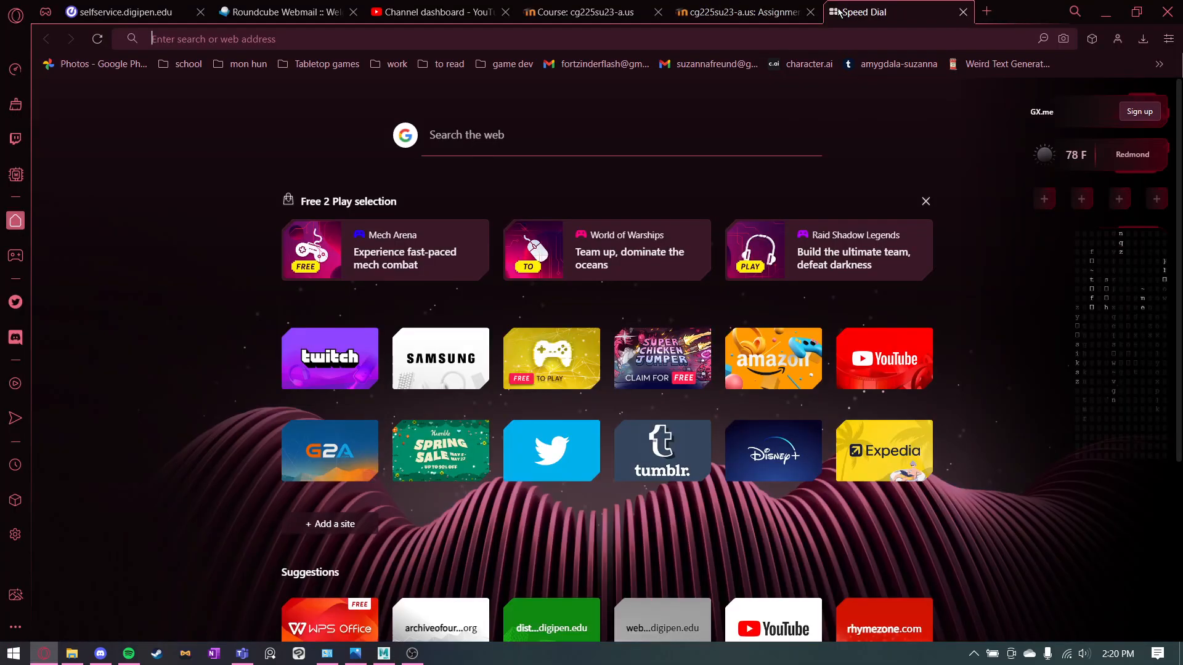
type("fire hy")
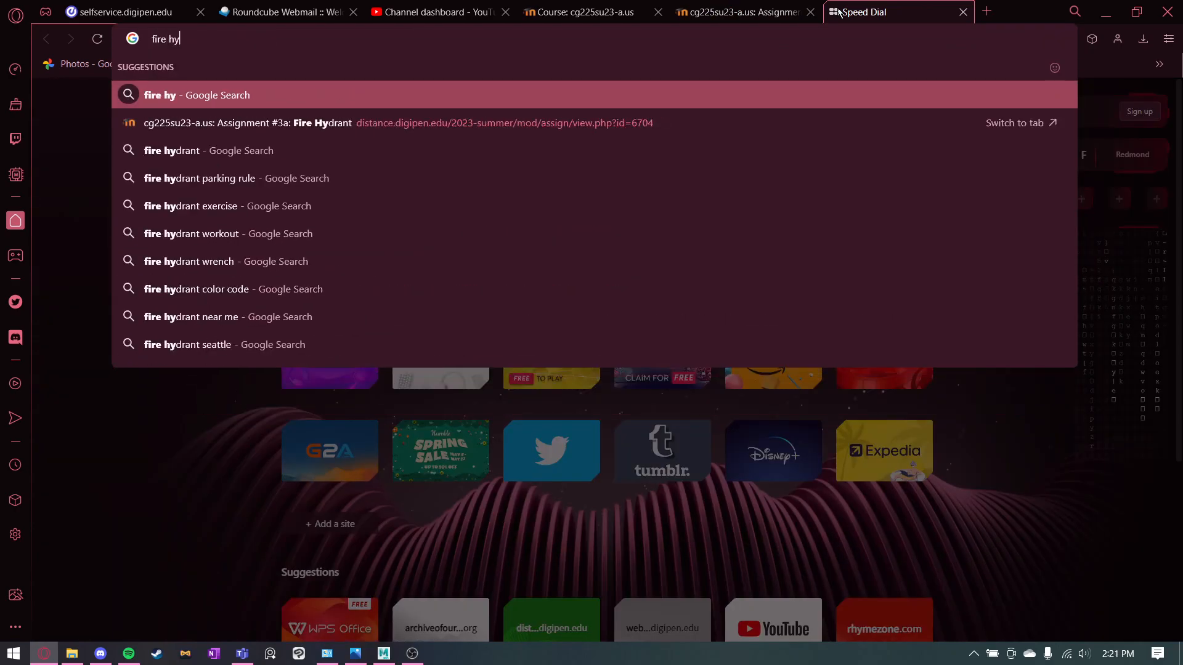
type("drant")
key("Return")
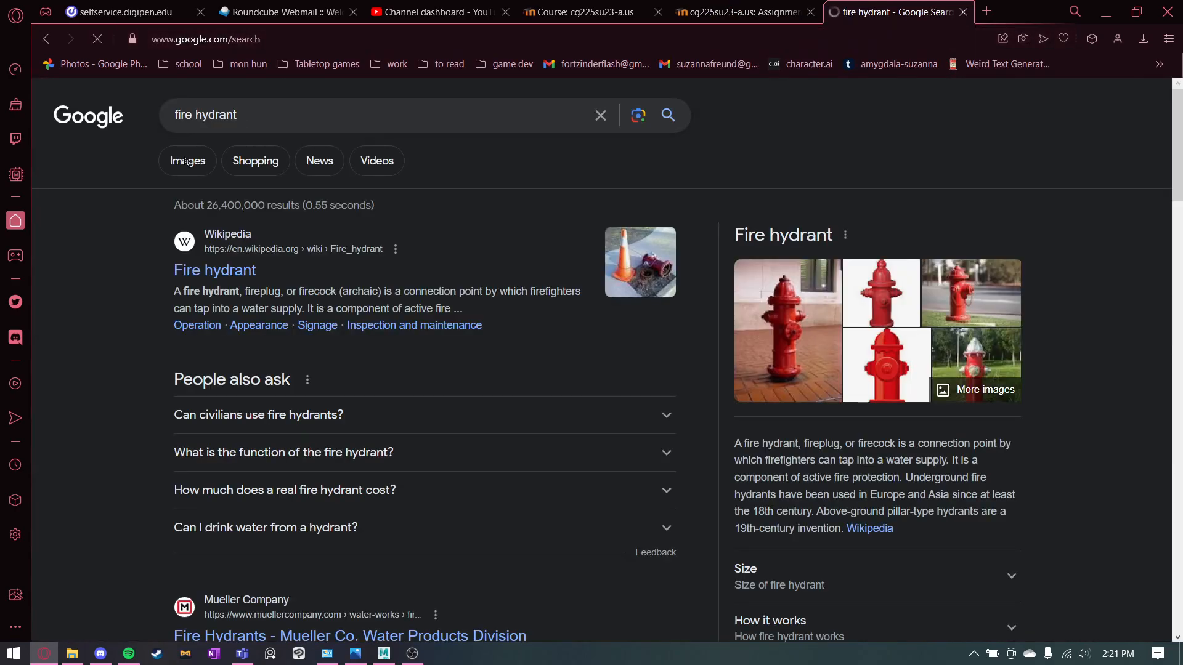
left_click(179, 164)
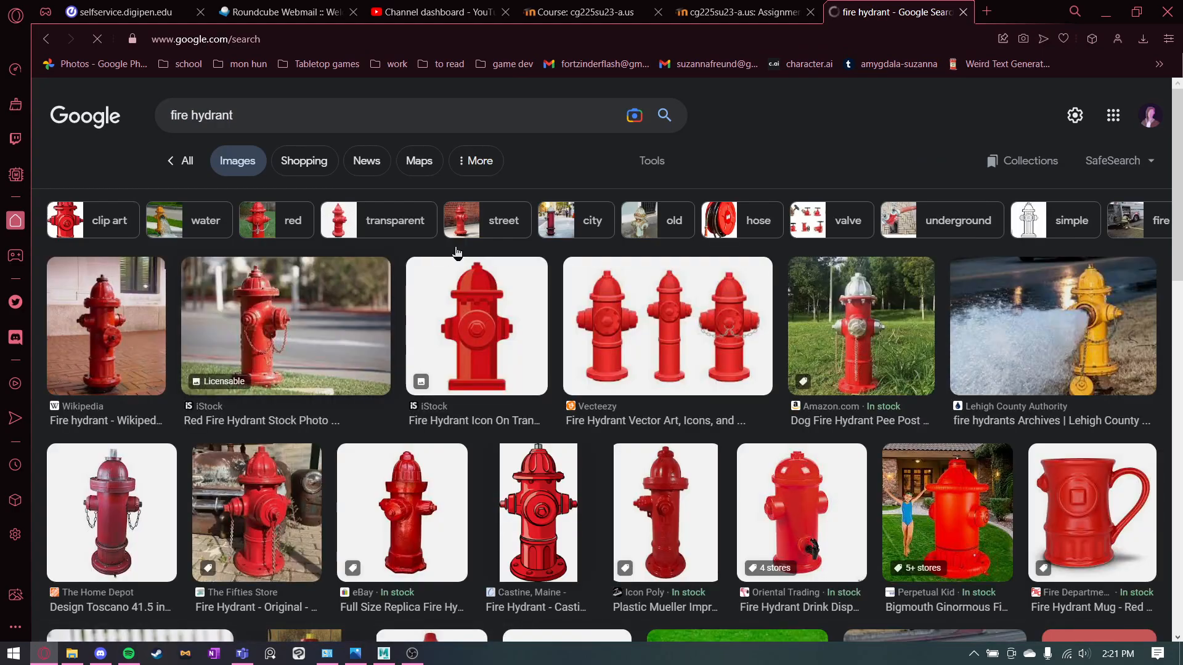
Look through the fire hydrant image results for a suitable modelling reference.
scroll(456, 250, "down", 3)
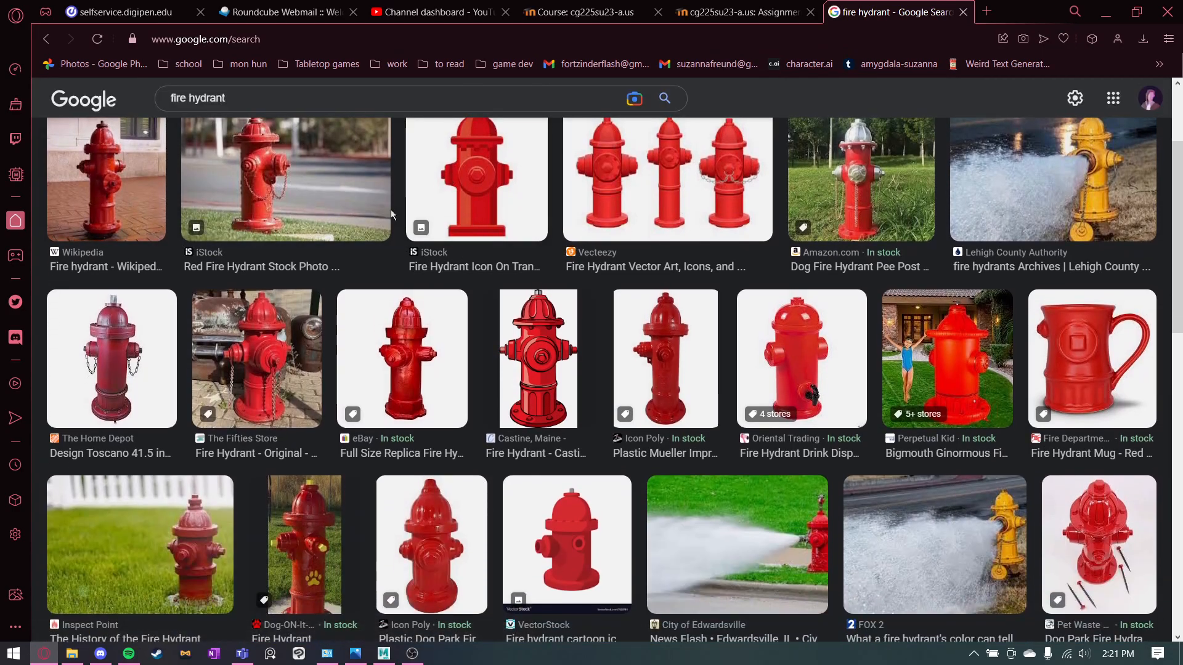
scroll(391, 210, "down", 2)
scroll(390, 213, "down", 12)
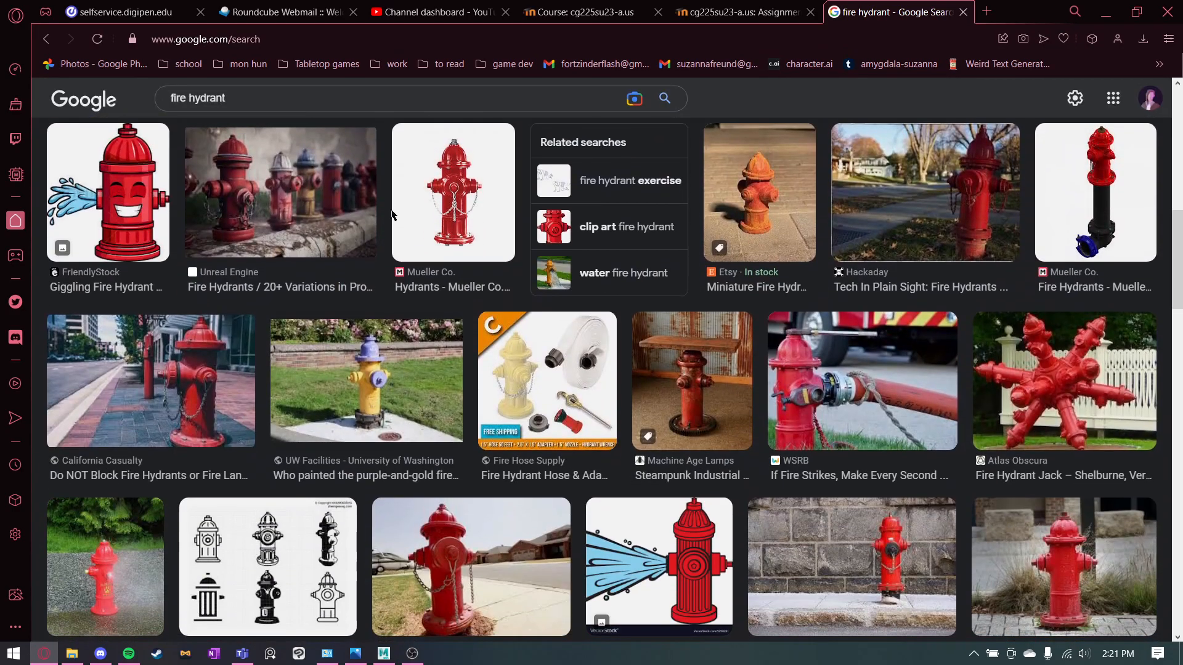
scroll(473, 367, "down", 6)
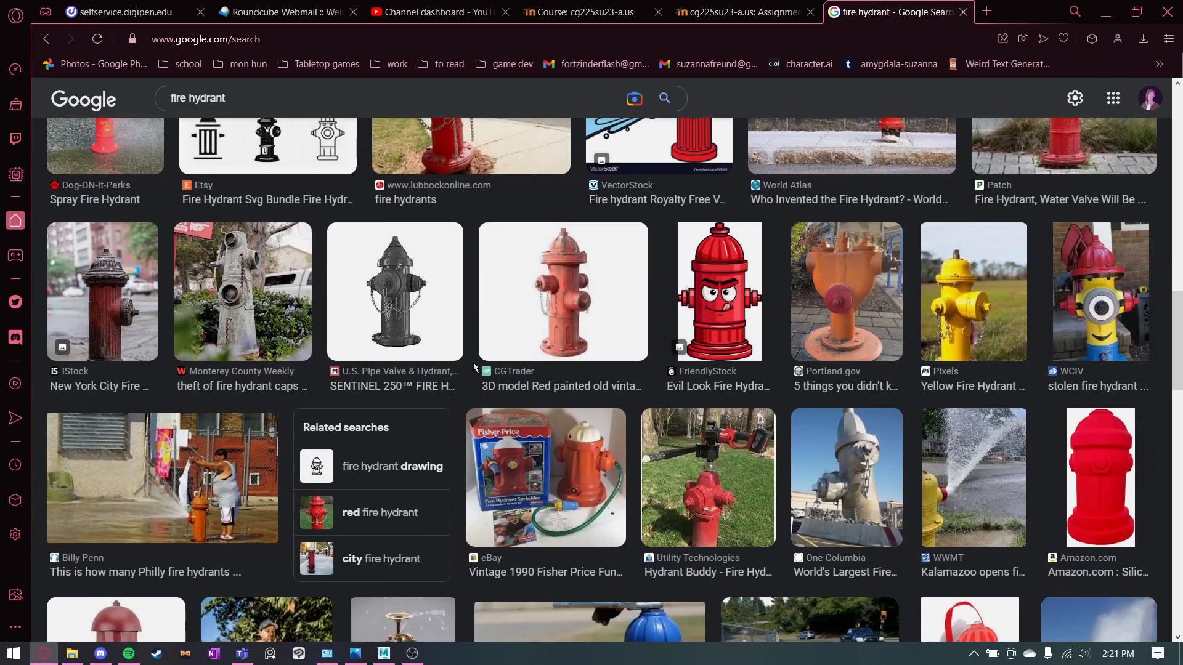
scroll(473, 367, "down", 2)
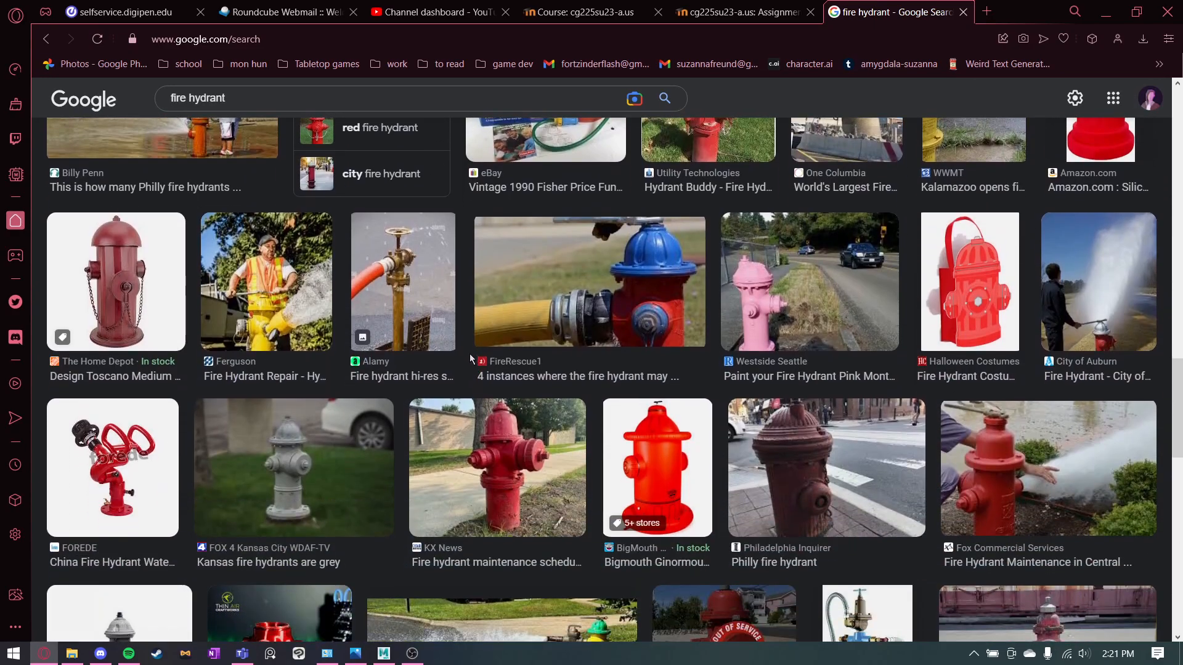
scroll(470, 354, "up", 15)
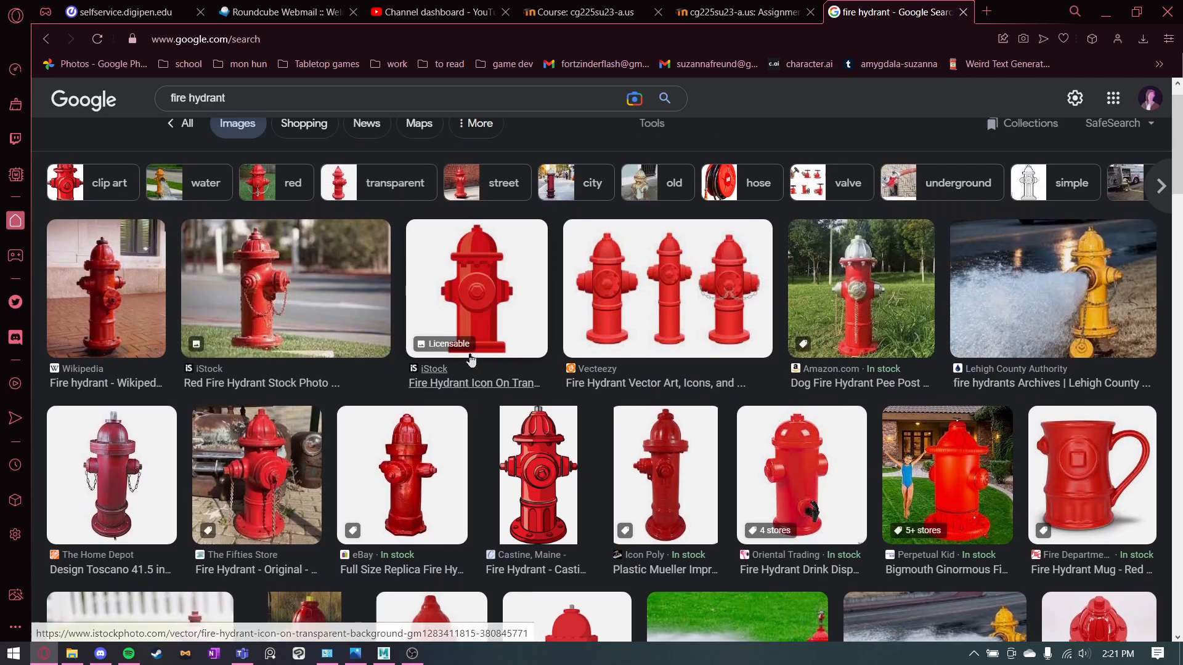
scroll(471, 359, "up", 1)
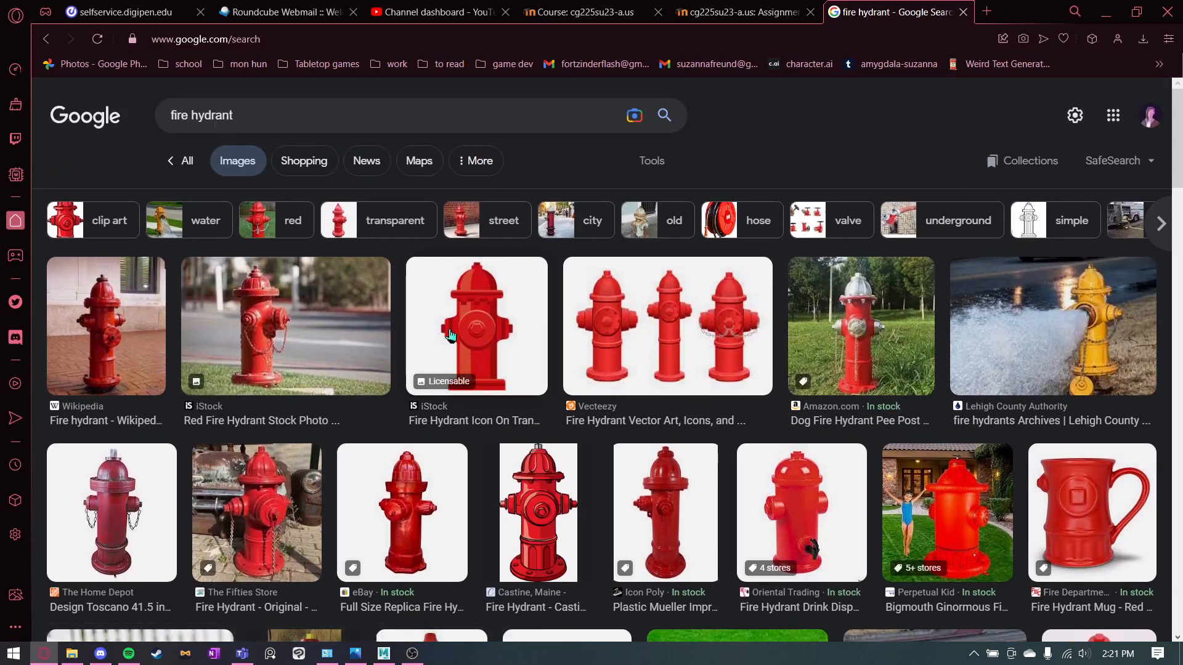
Check the fire hydrant folder's files in File Explorer and return to Maya with the other windows minimized.
left_click(68, 657)
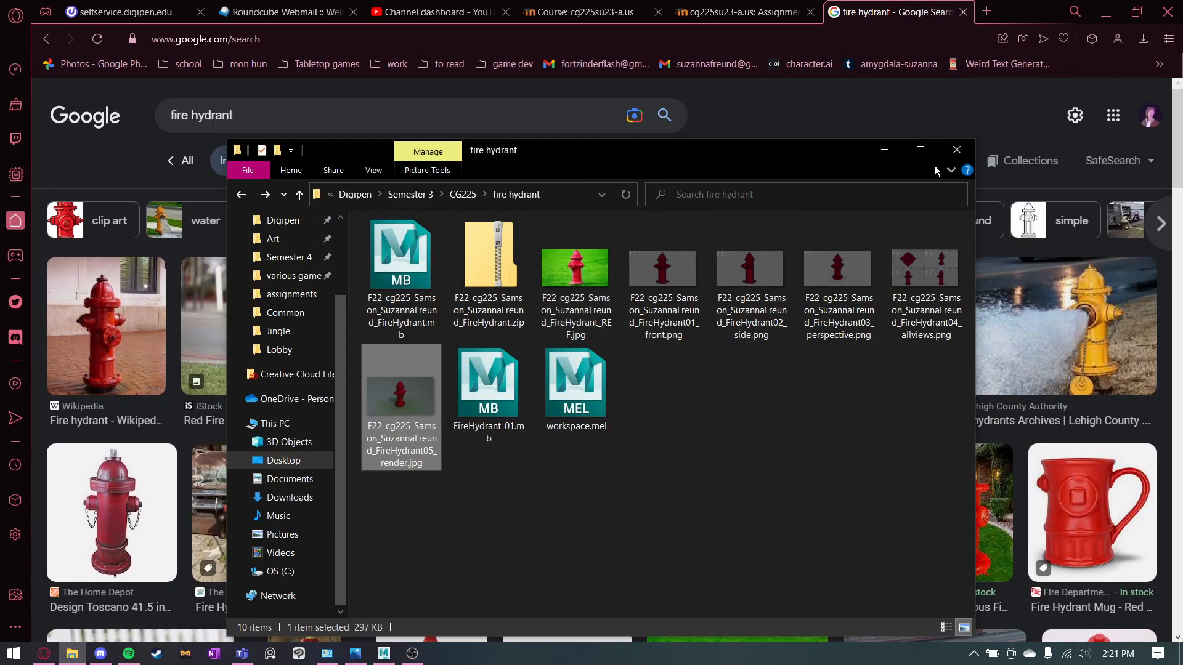
left_click(1005, 18)
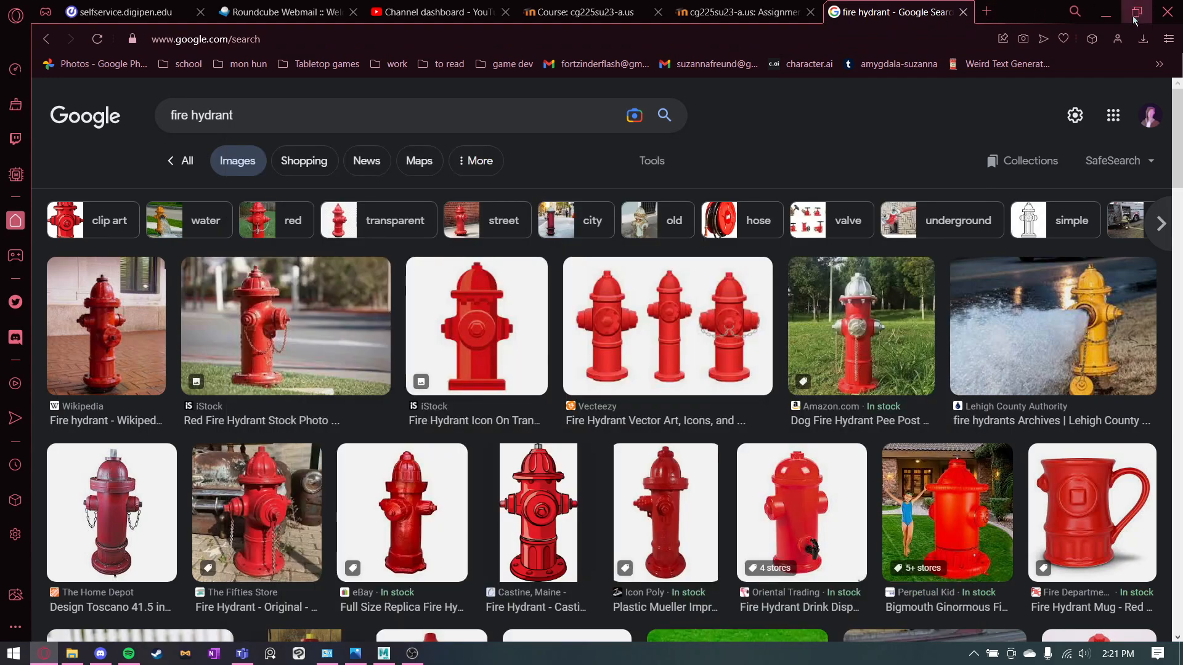
left_click(1106, 11)
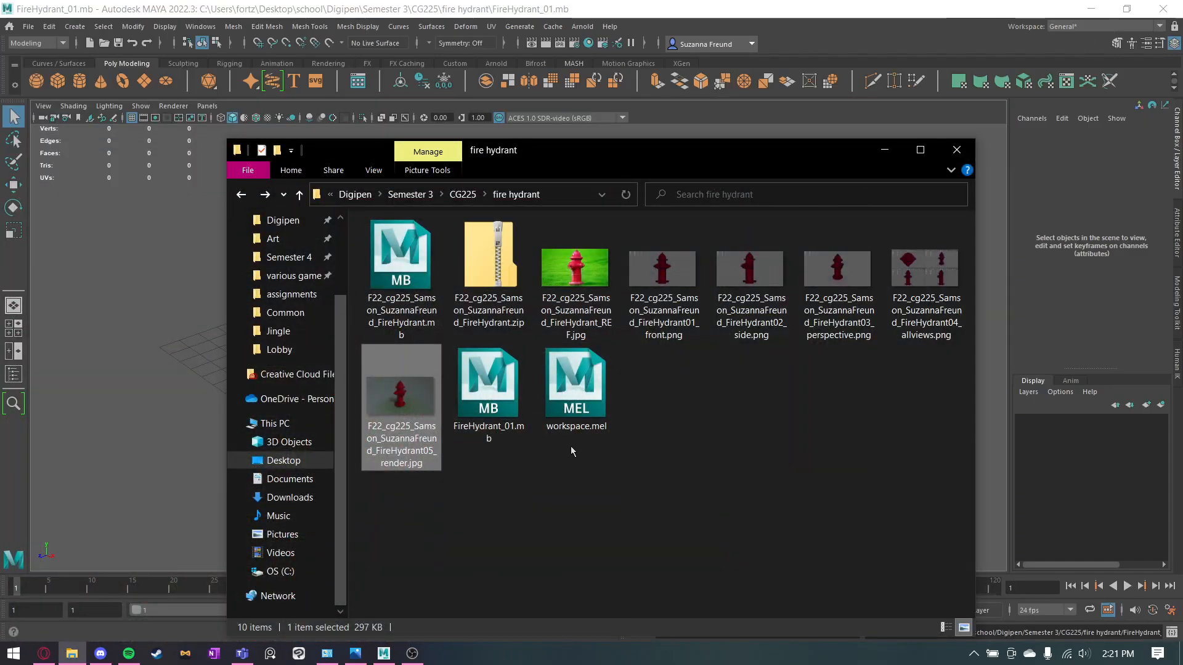
left_click(885, 150)
Maximize the front view and start importing an image as an image plane for its camera.
key("space")
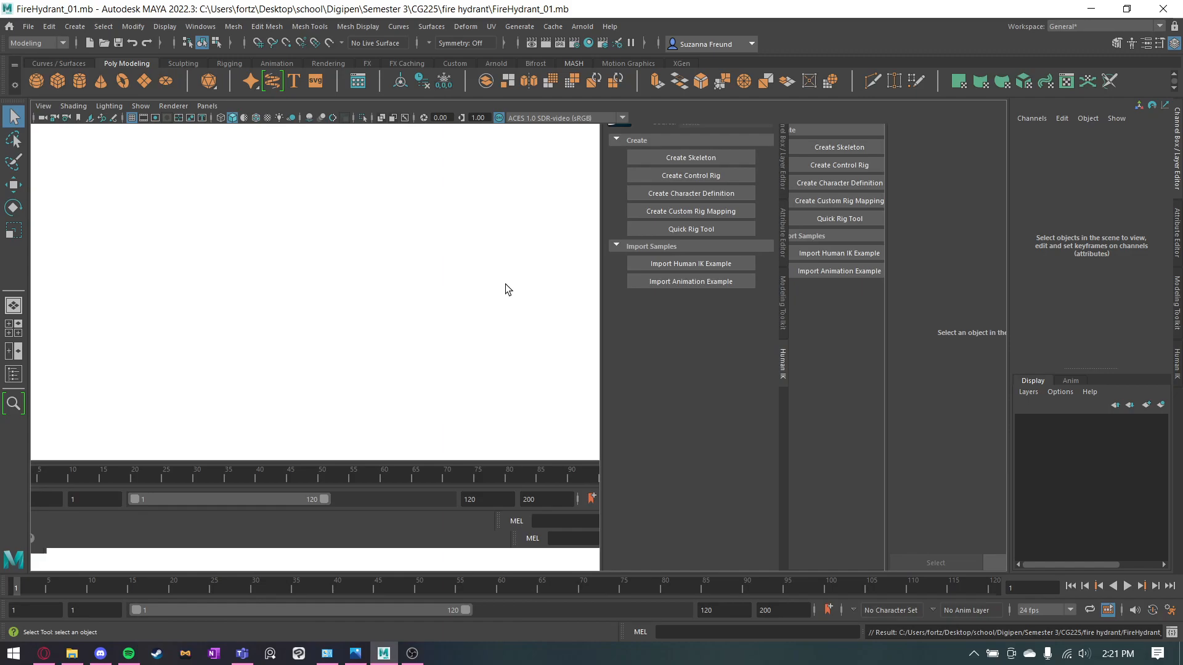
key("space")
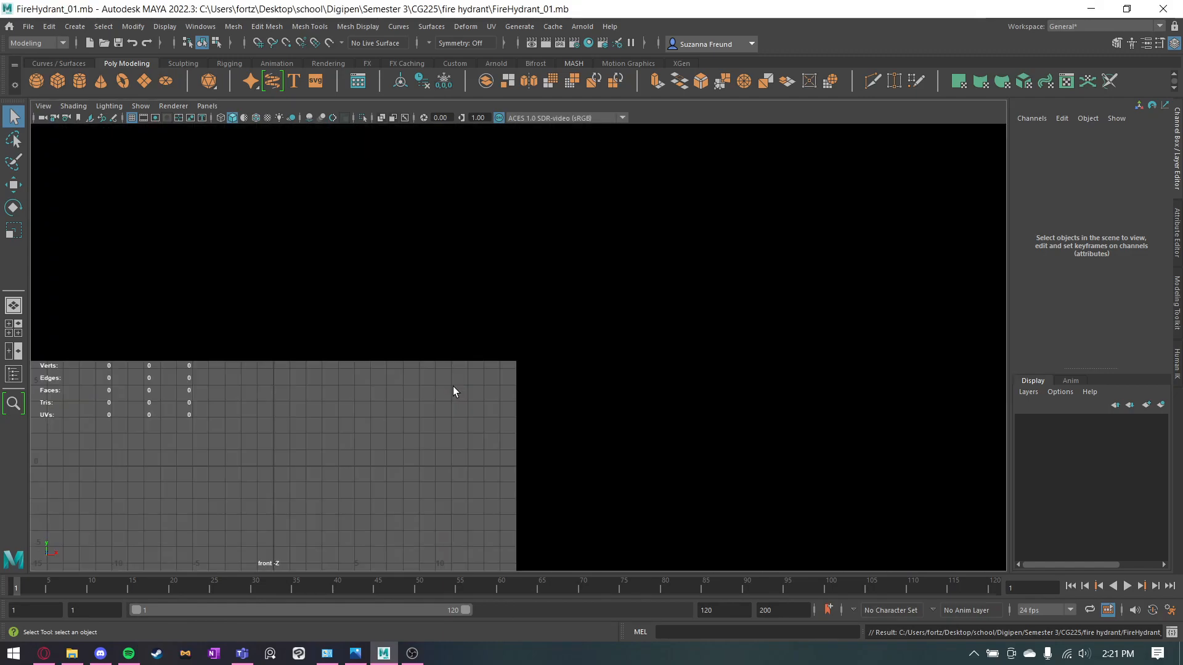
middle_click_drag(586, 261, 532, 353, "alt")
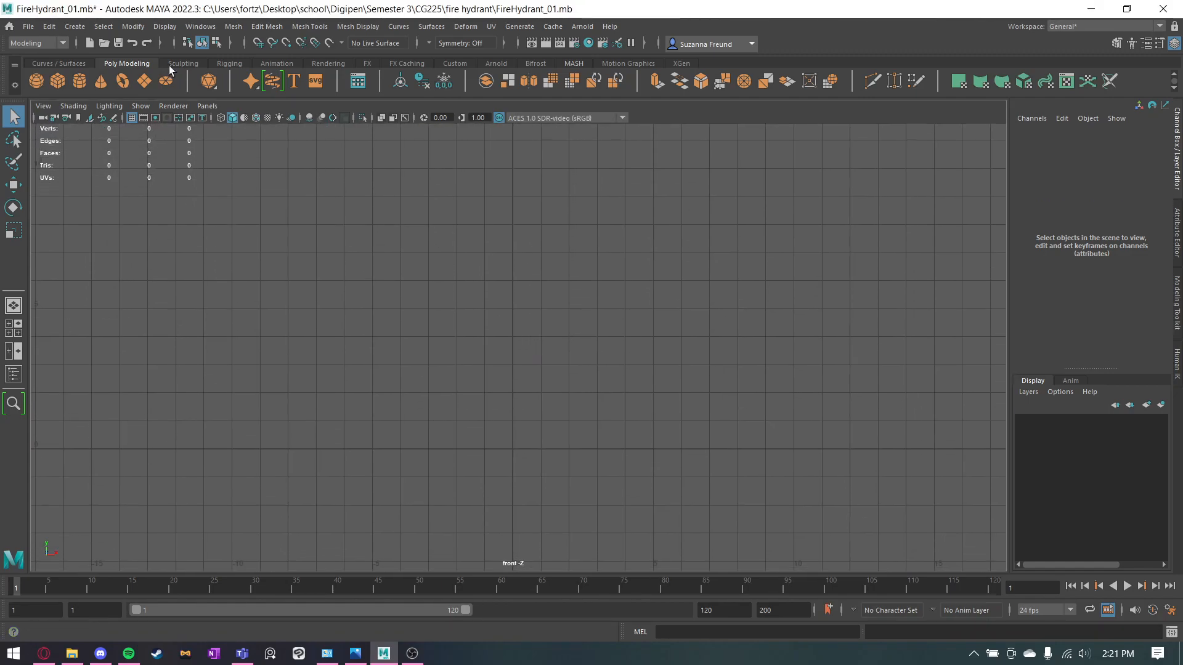
left_click(47, 111)
mouse_move(121, 381)
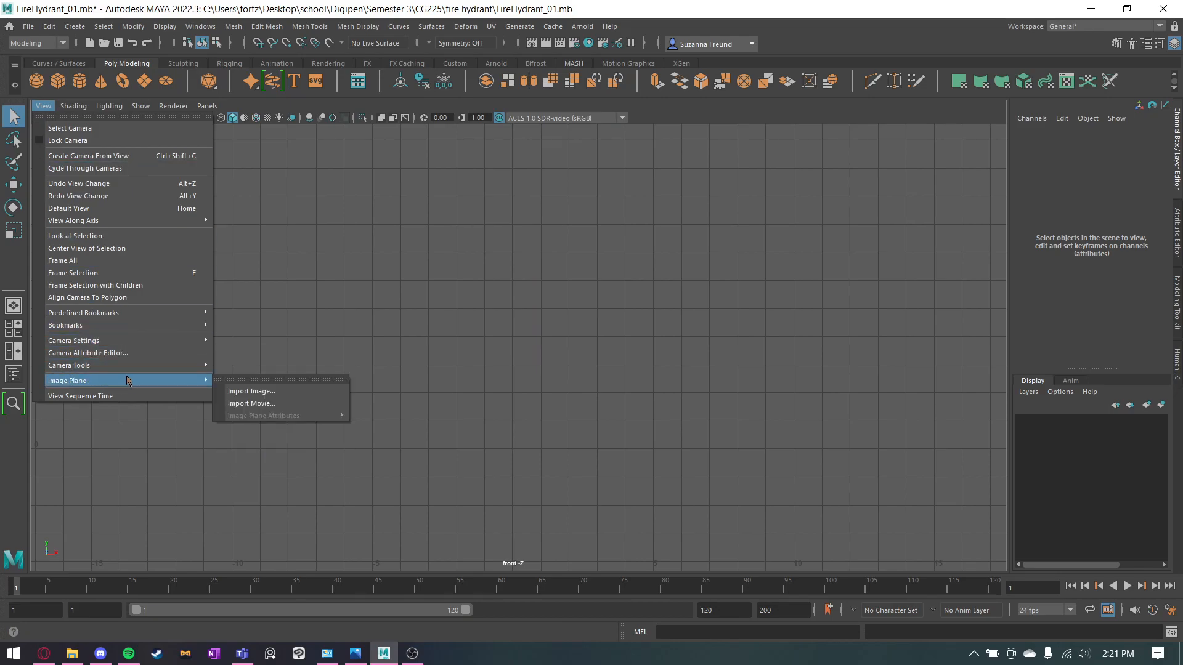
left_click(253, 390)
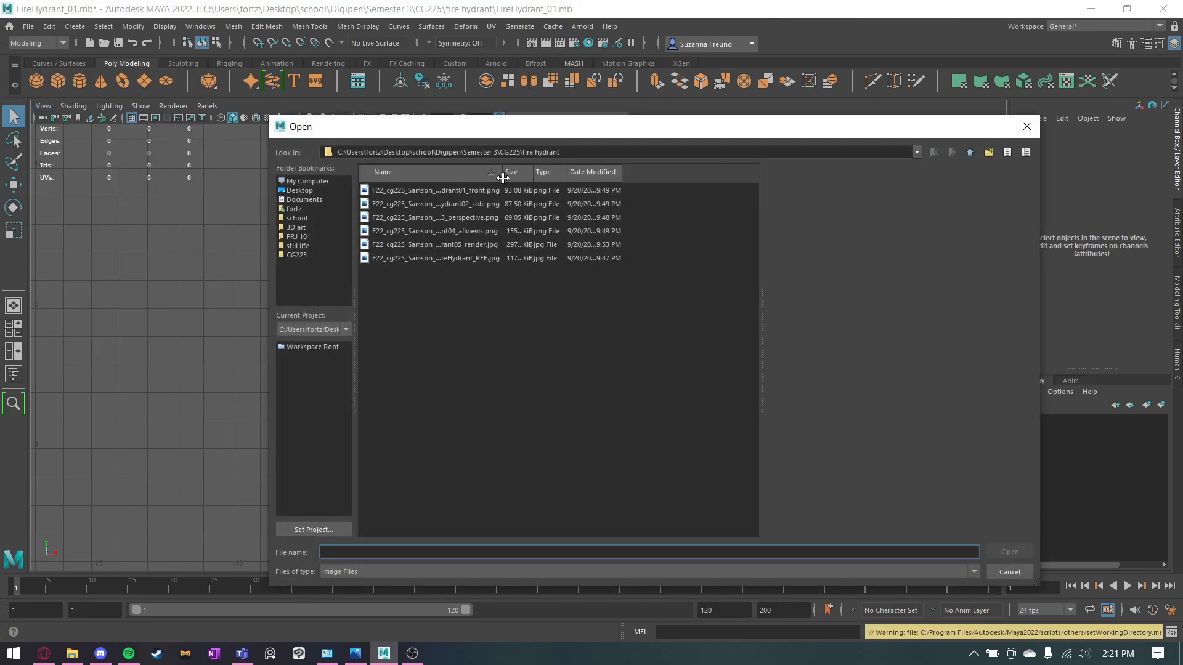
Load the FireHydrant_REF.jpg photo from the fire hydrant folder as the front view's image plane.
left_click(445, 192)
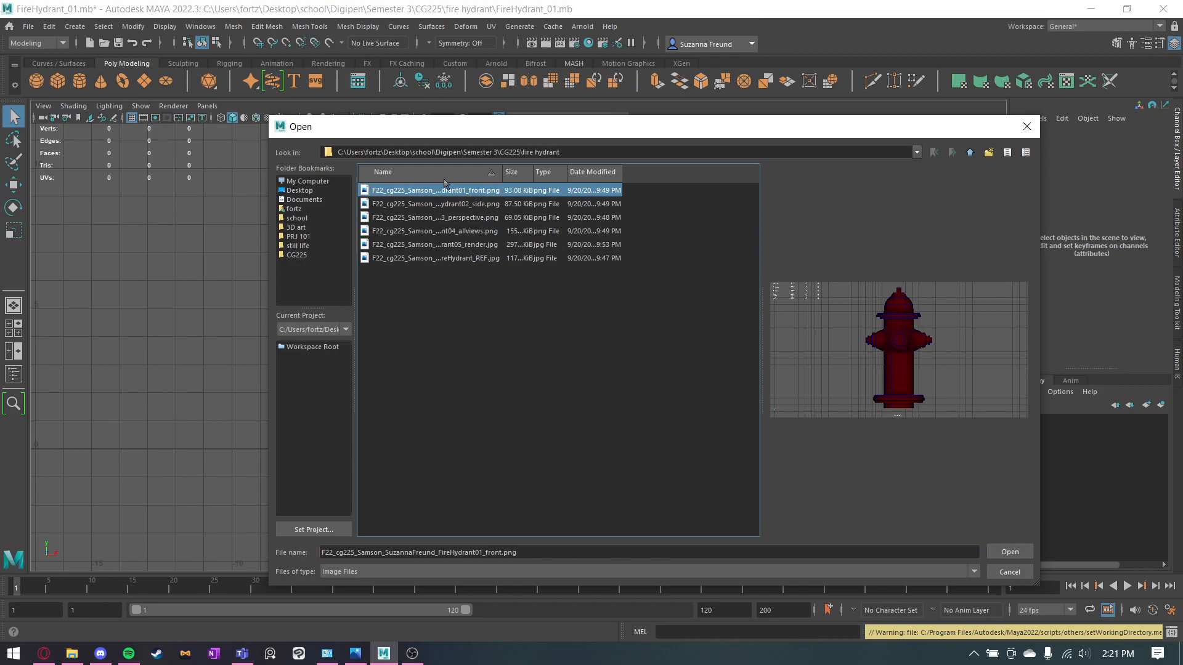
left_click_drag(583, 149, 525, 148)
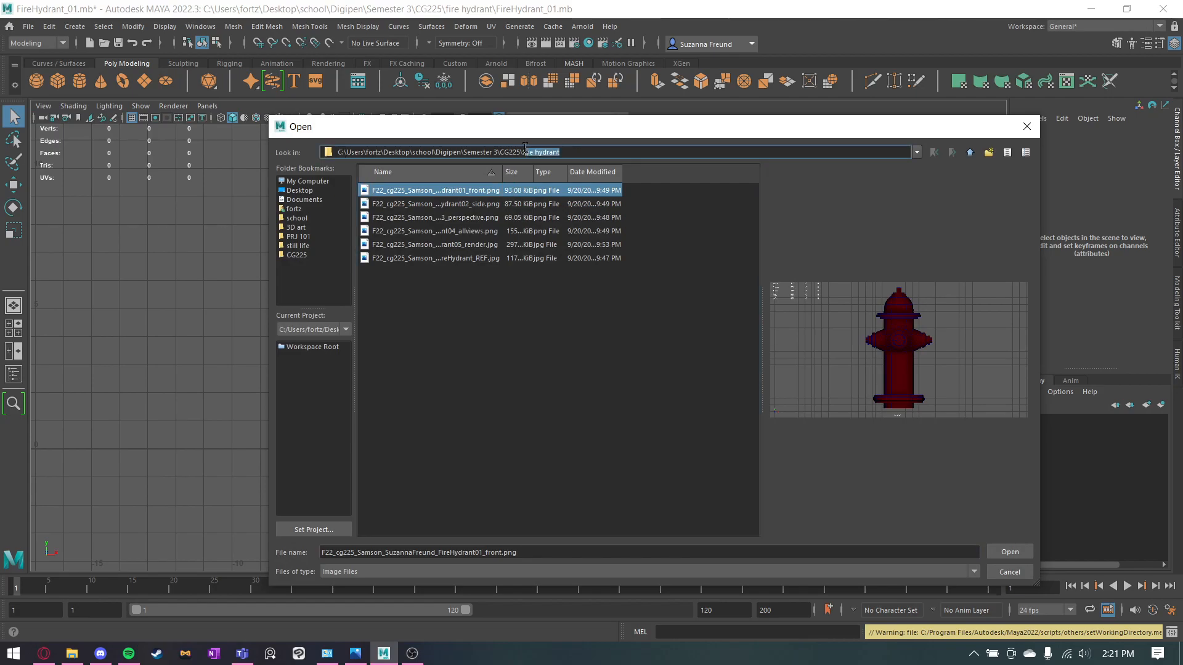
left_click(639, 216)
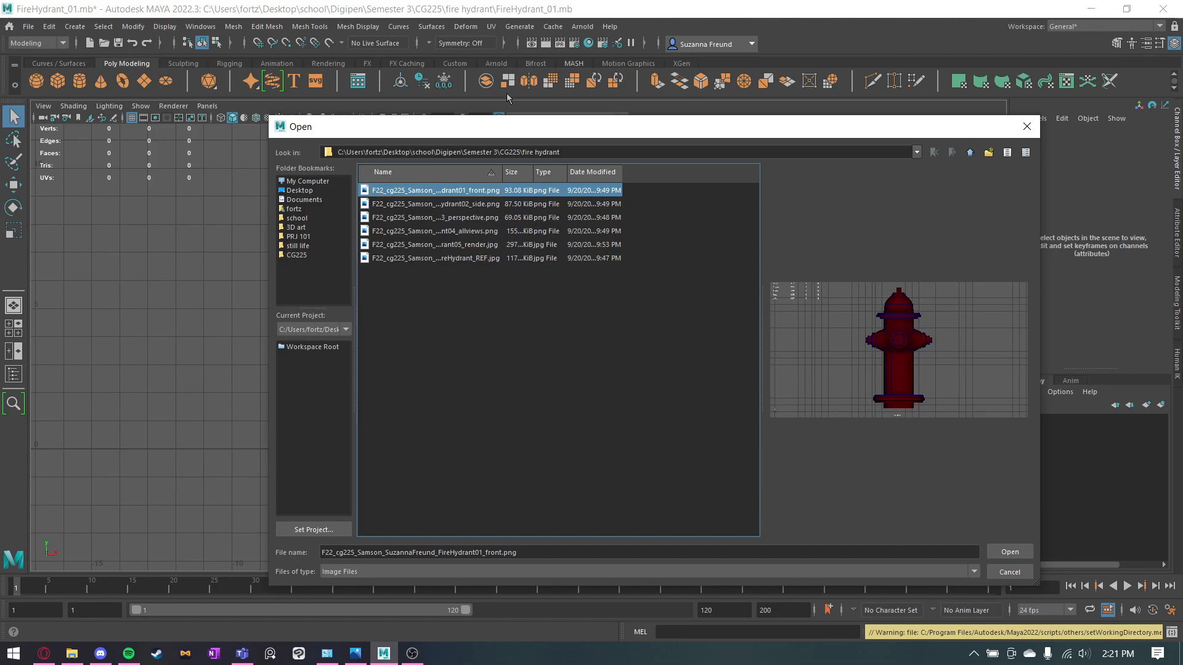
left_click_drag(523, 155, 607, 156)
left_click(608, 157)
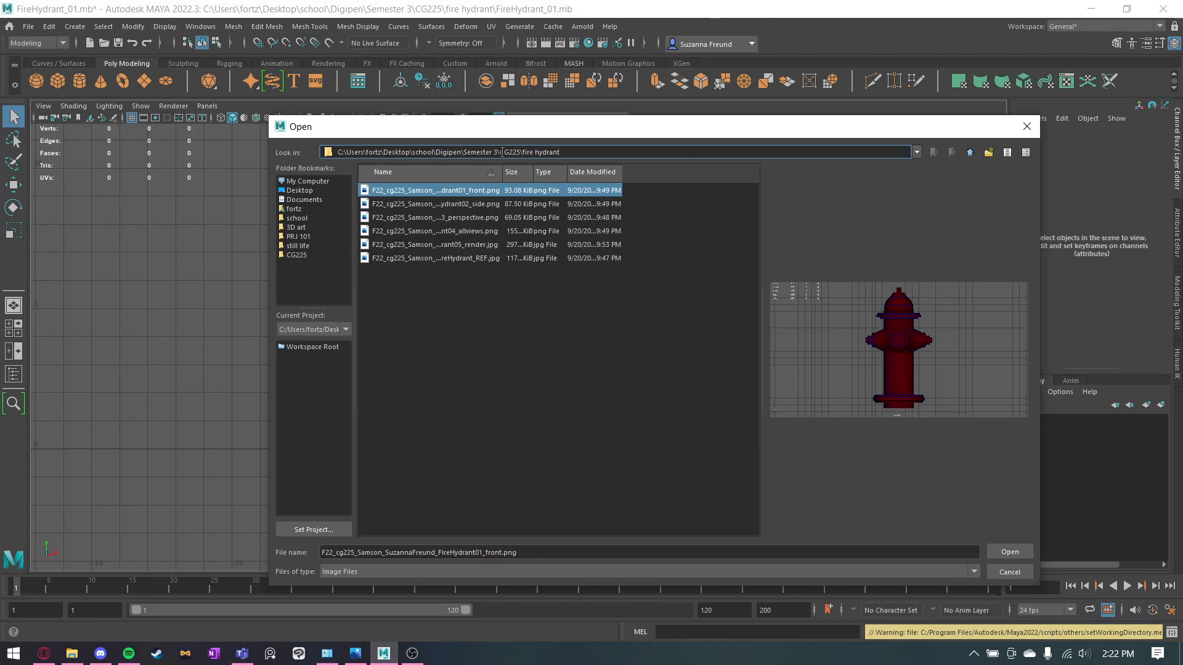
left_click(472, 246)
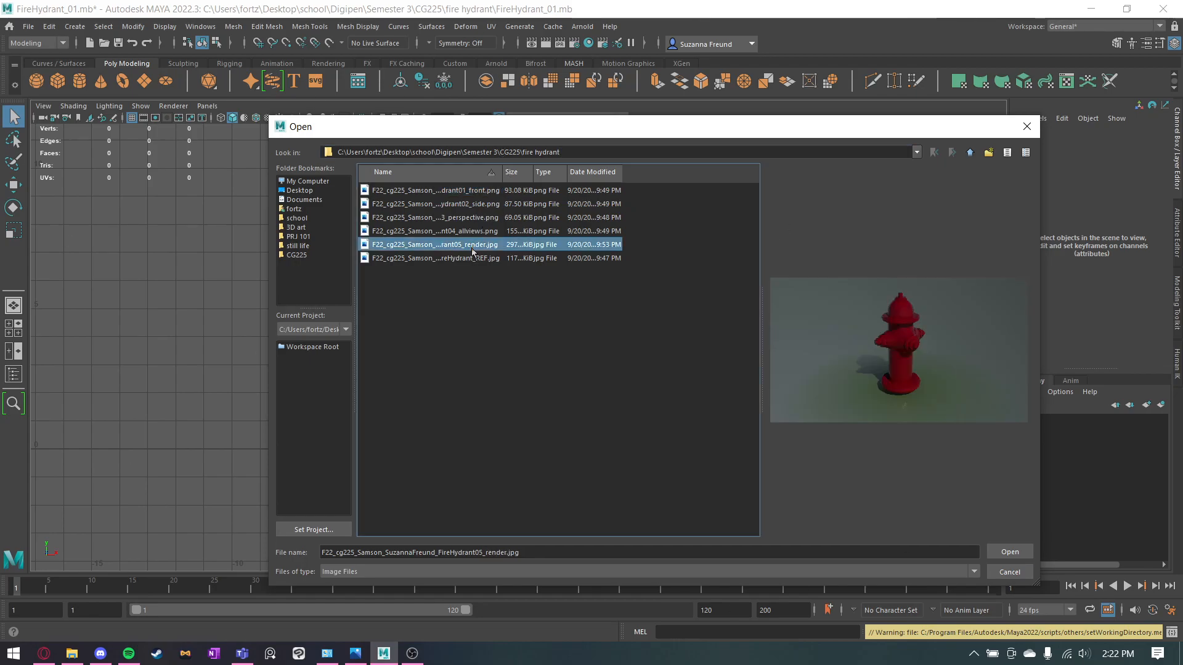
left_click(466, 262)
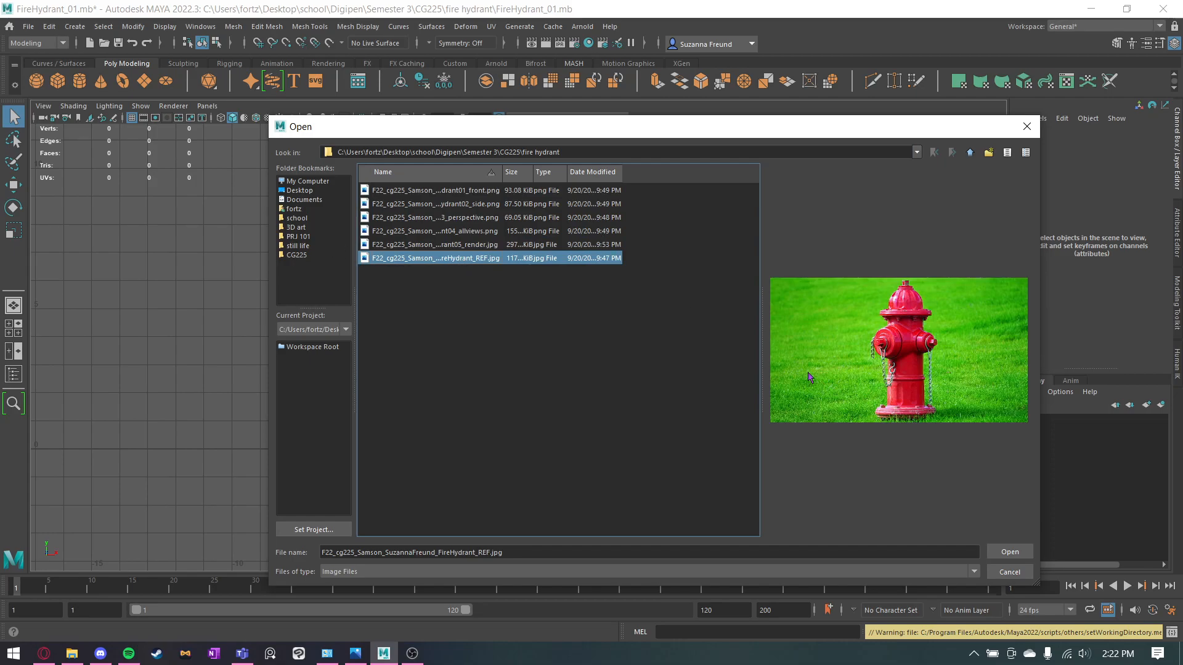
left_click(1008, 552)
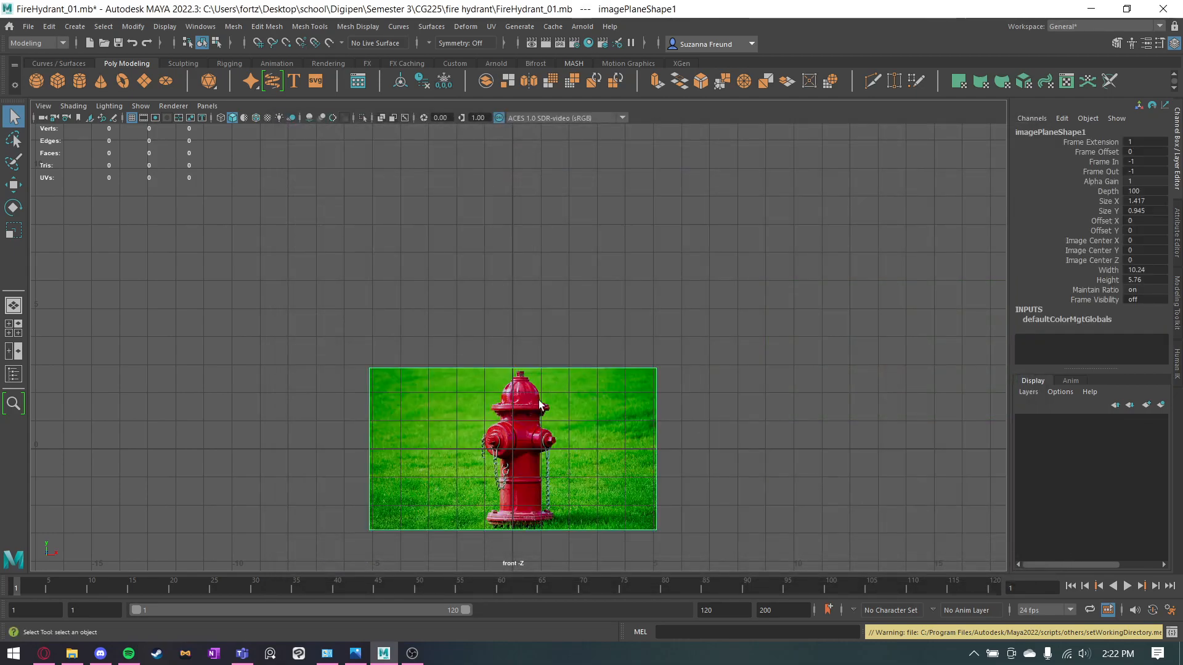
Scale and position the image plane so the hydrant is centred on the grid floor and the photo stands behind the grid.
key("w")
left_click_drag(515, 421, 669, 384)
key("r")
key("w")
left_click_drag(520, 349, 540, 293)
scroll(541, 293, "up", 6)
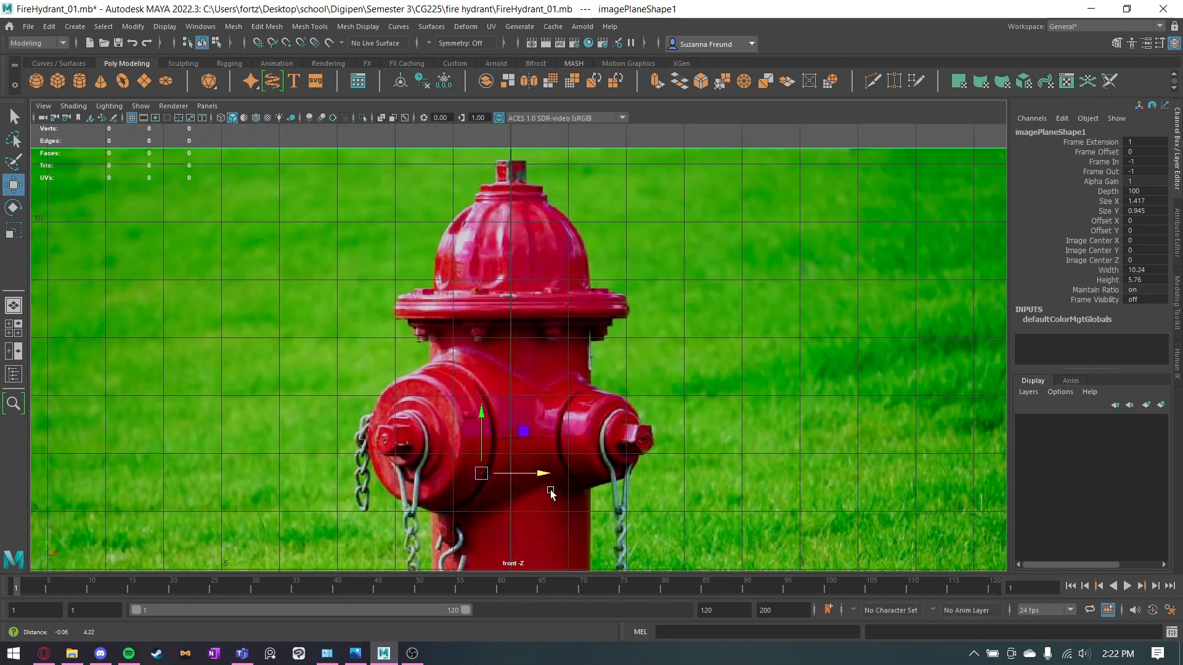
middle_click_drag(504, 373, 498, 151, "alt")
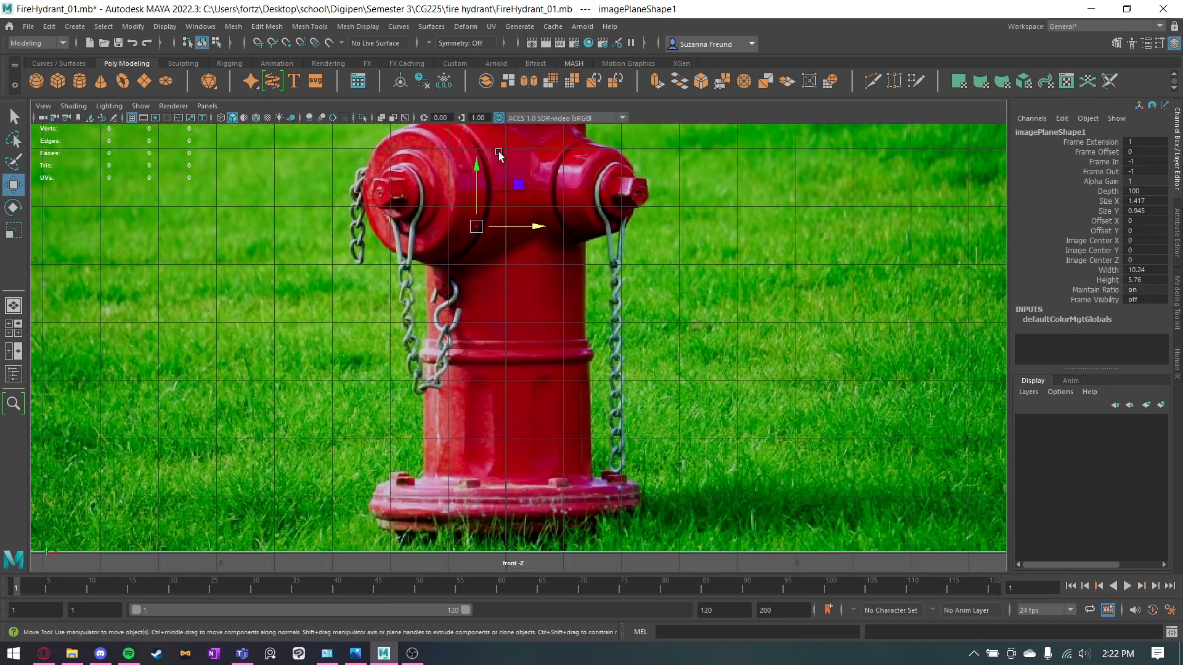
scroll(542, 238, "down", 5)
key("space")
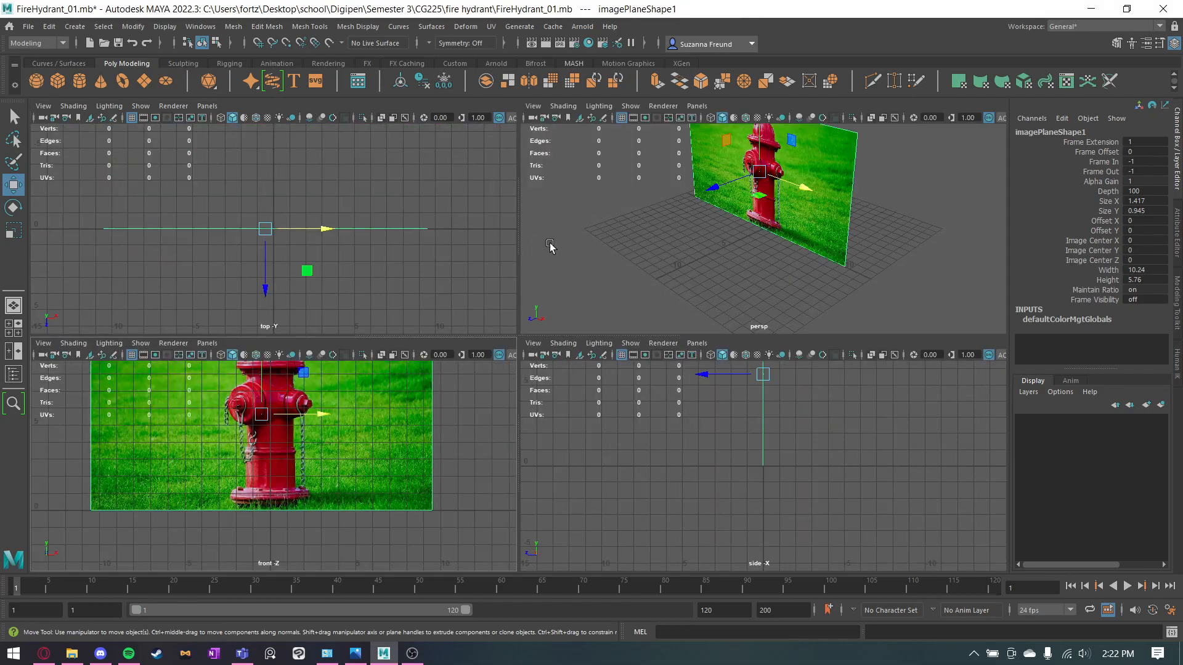
left_click_drag(727, 183, 750, 266)
Create a polygon cylinder at the origin and raise it to Translate Y 1 so its base rests on the grid.
left_click(79, 81)
left_click(271, 481)
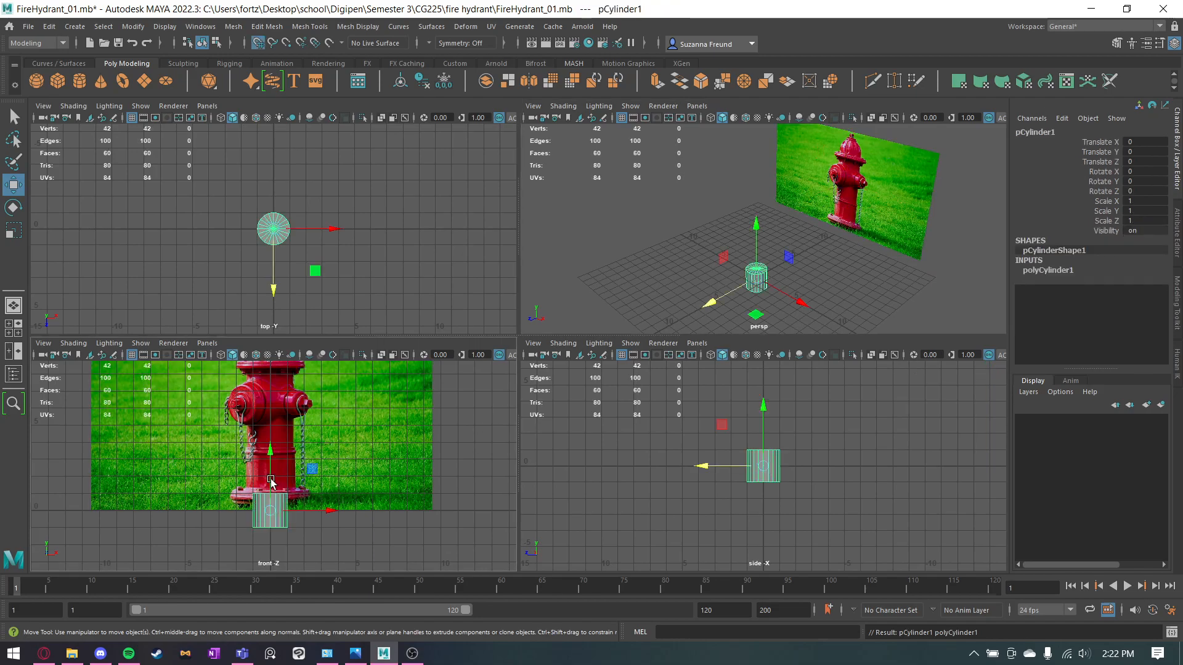
left_click_drag(271, 479, 269, 489)
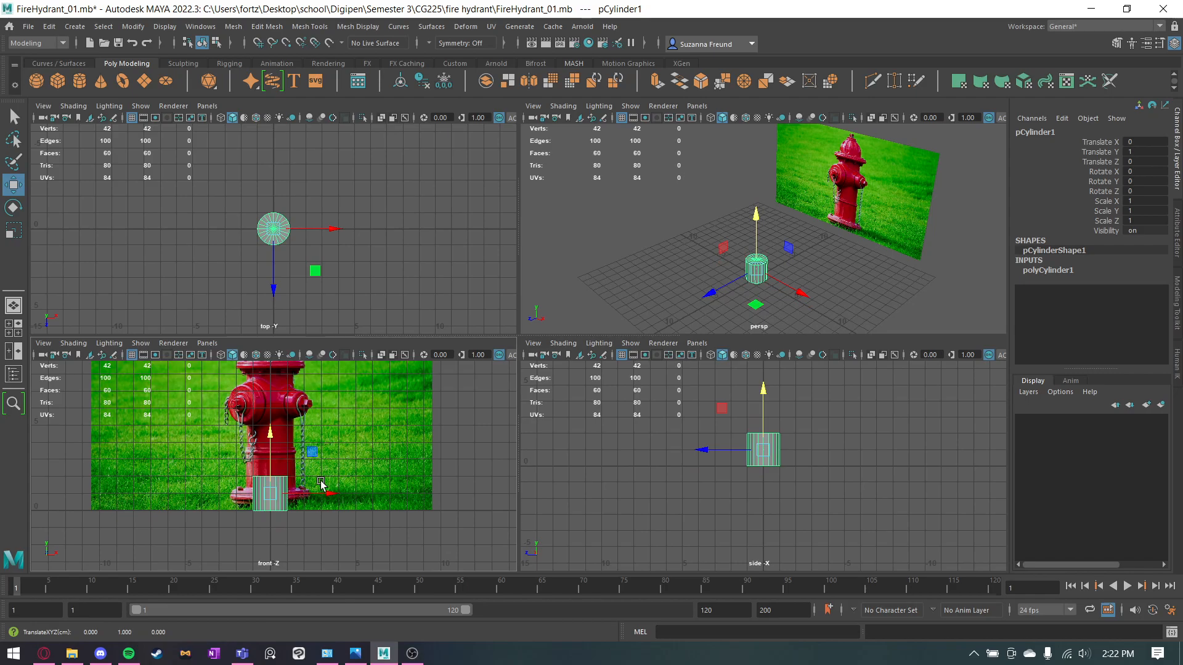
middle_click_drag(318, 482, 426, 411, "alt")
scroll(426, 412, "up", 4)
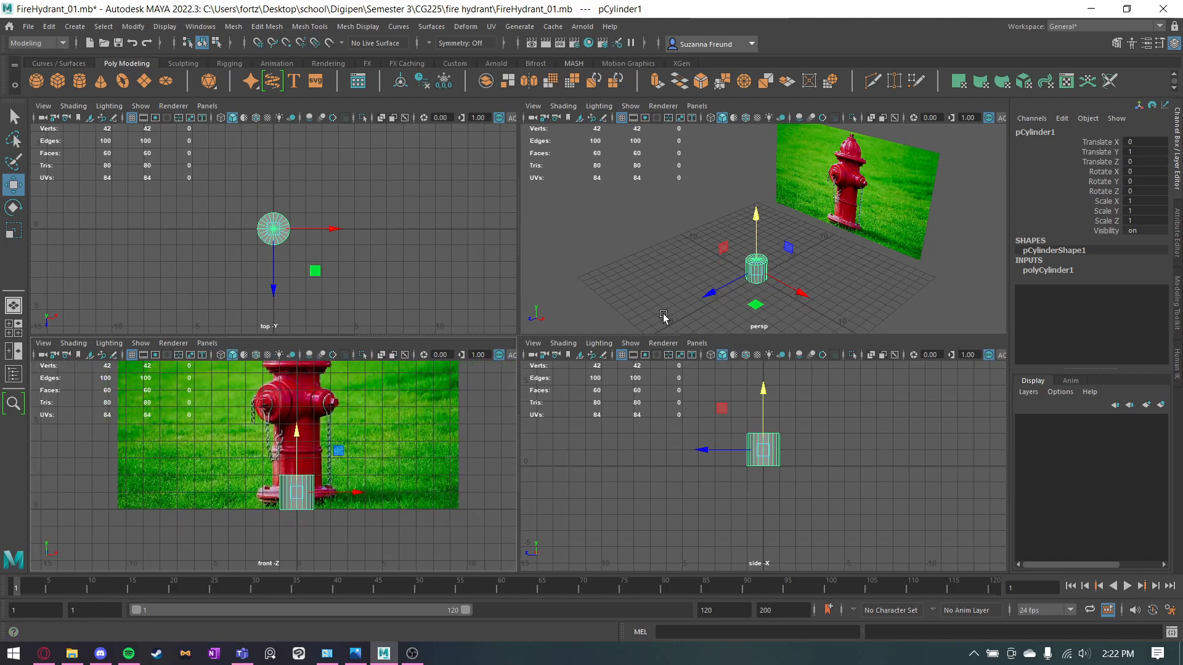
Compare the cylinder with the hydrant photo in the front and perspective views and examine its cap divisions from above.
key("space")
left_click_drag(684, 297, 671, 343, "alt")
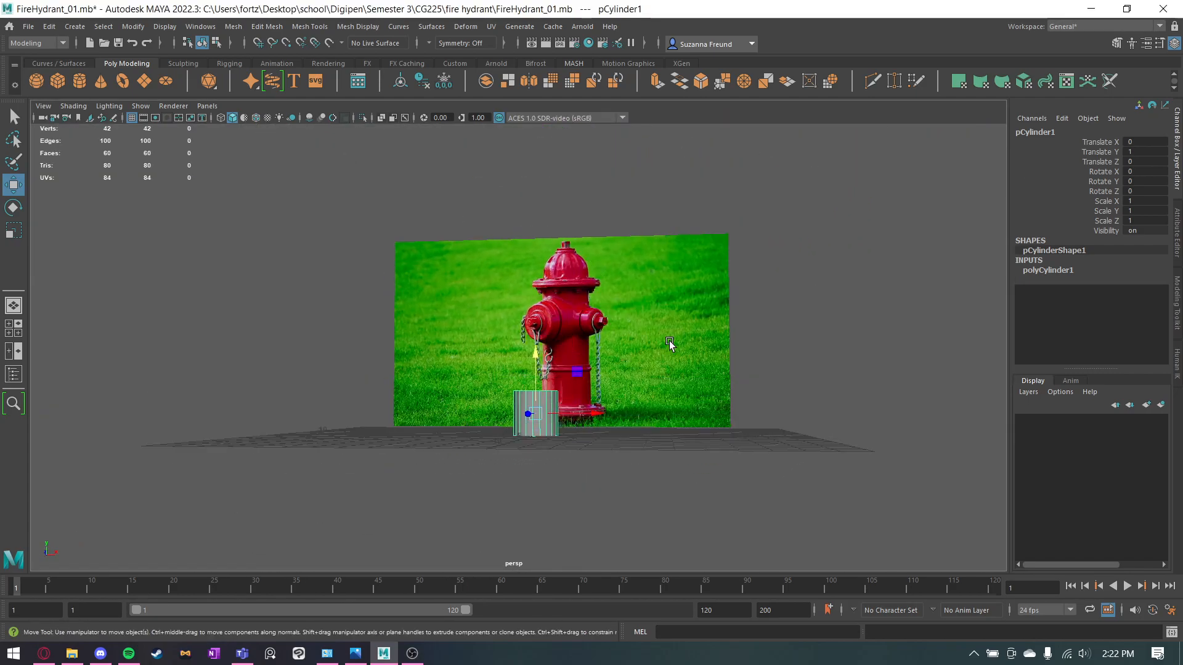
key("space")
key("space")
middle_click_drag(676, 250, 658, 301, "alt")
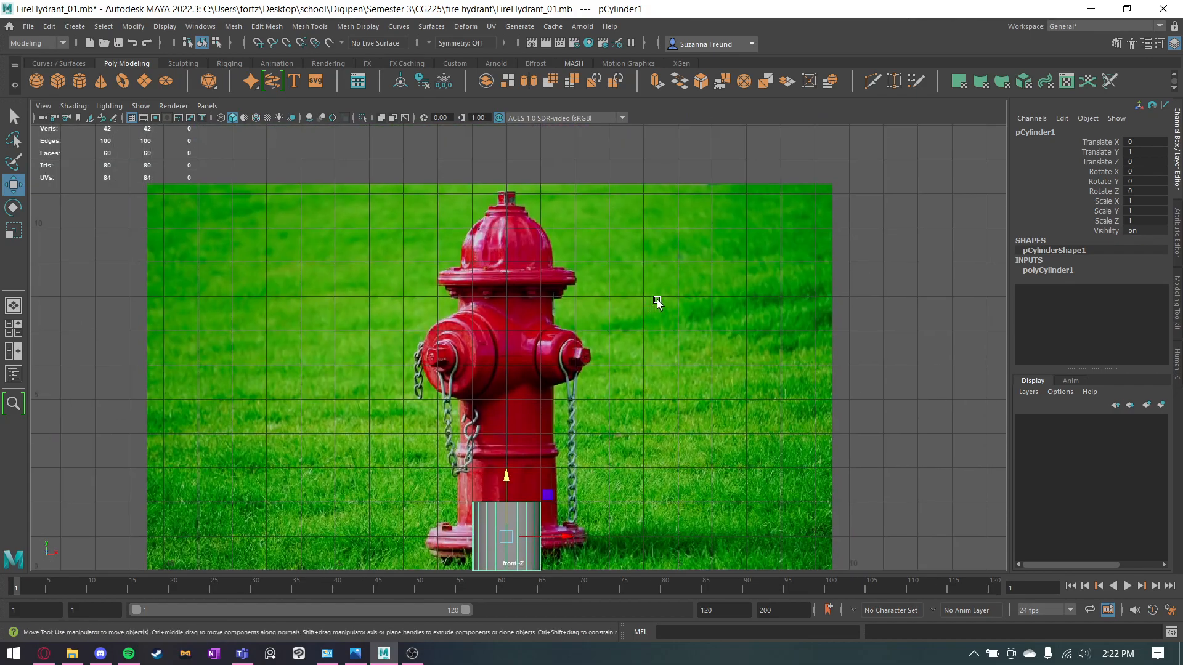
left_click(1055, 272)
middle_click_drag(881, 314, 882, 257, "alt")
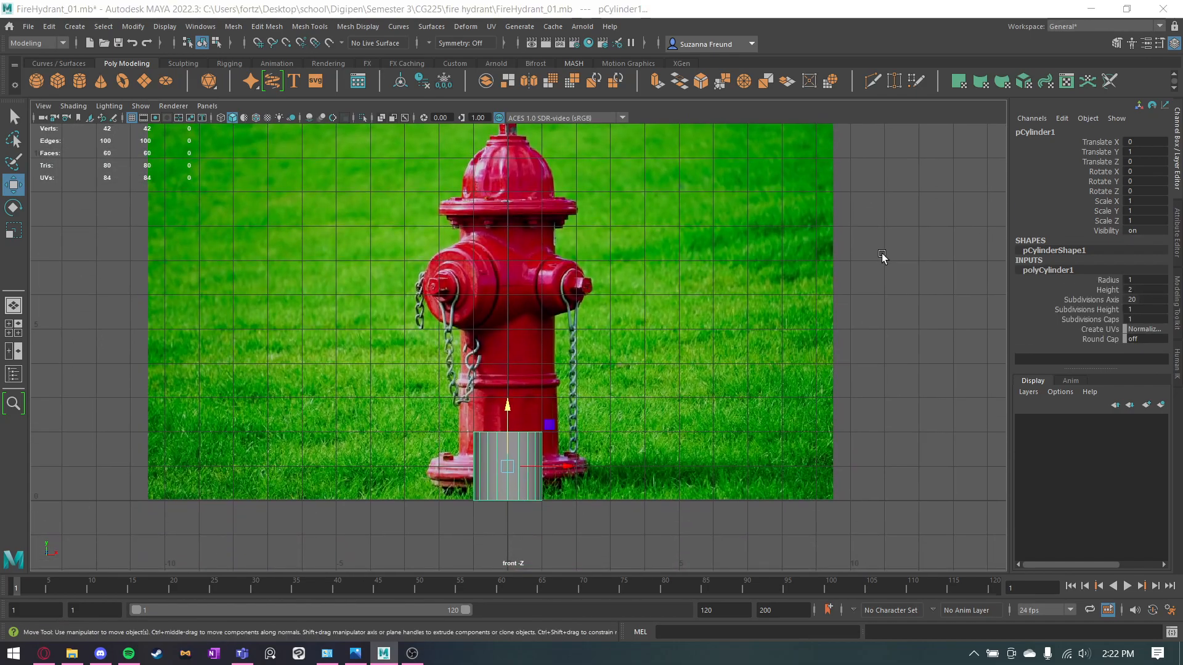
key("space")
key("space")
left_click_drag(732, 324, 665, 422, "alt")
scroll(727, 412, "up", 8)
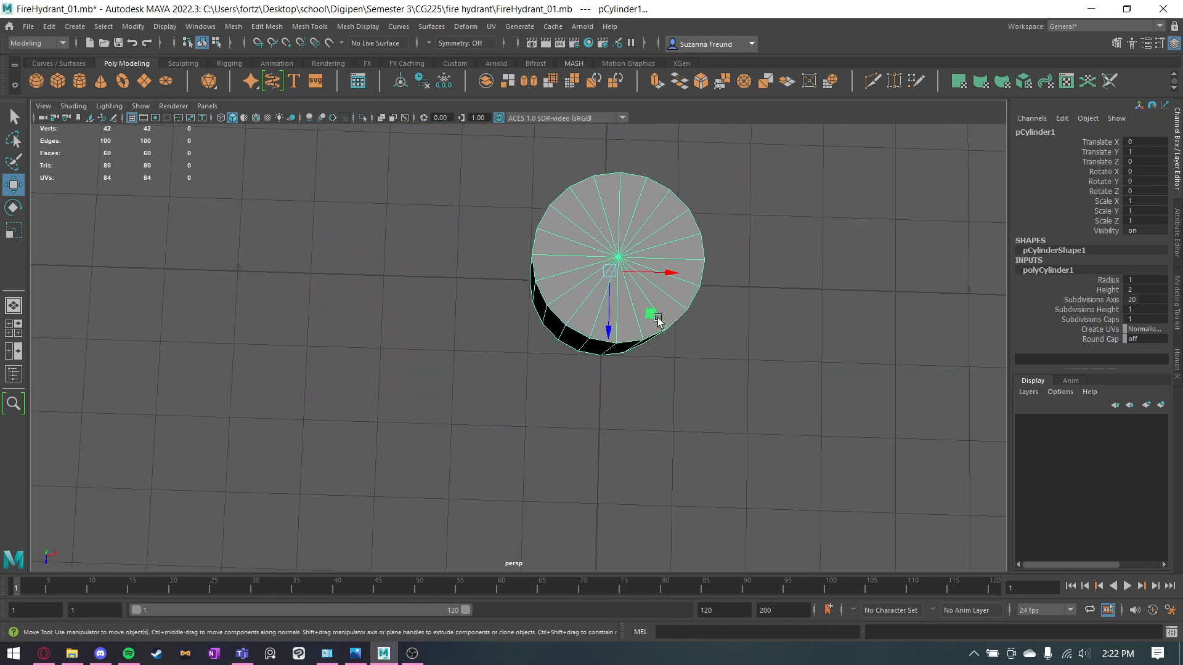
left_click_drag(866, 283, 690, 356, "alt")
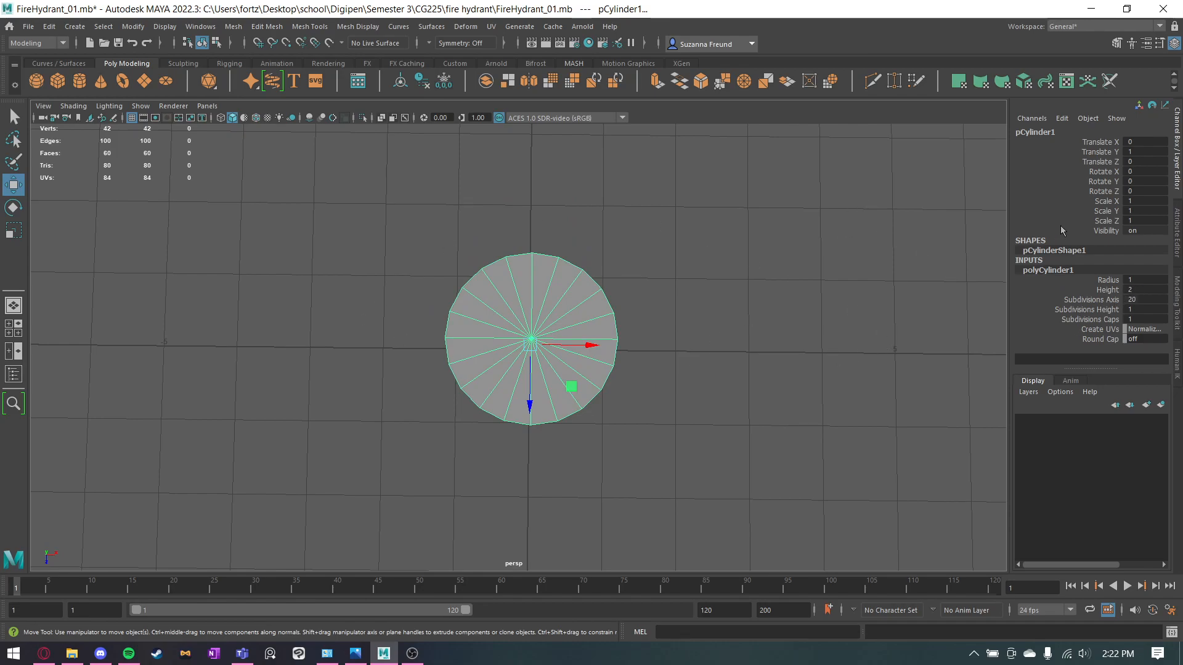
Reselect the cylinder and set its Subdivisions Axis to 16 in the polyCylinder1 inputs.
left_click(884, 281)
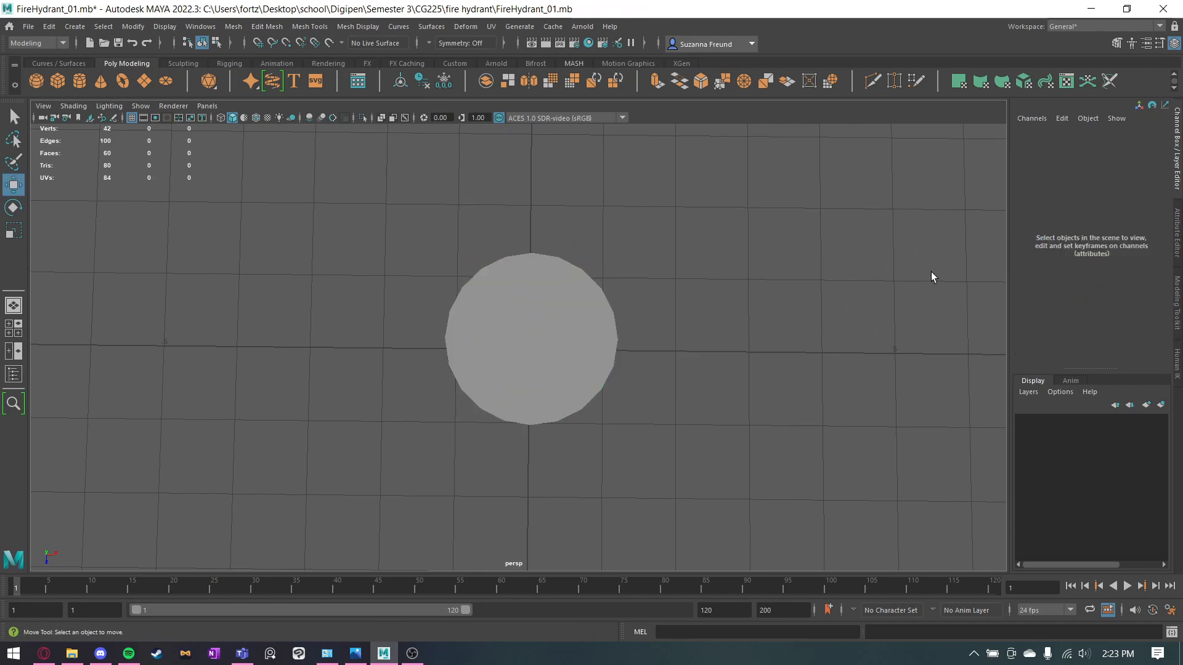
left_click(577, 320)
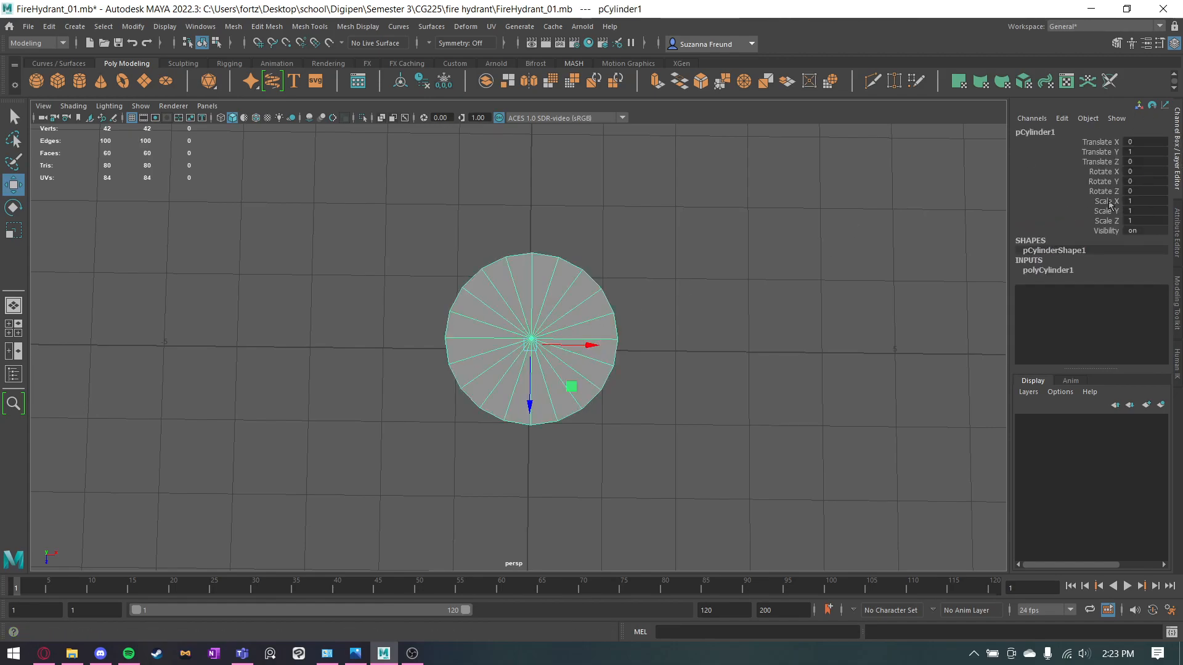
key("q")
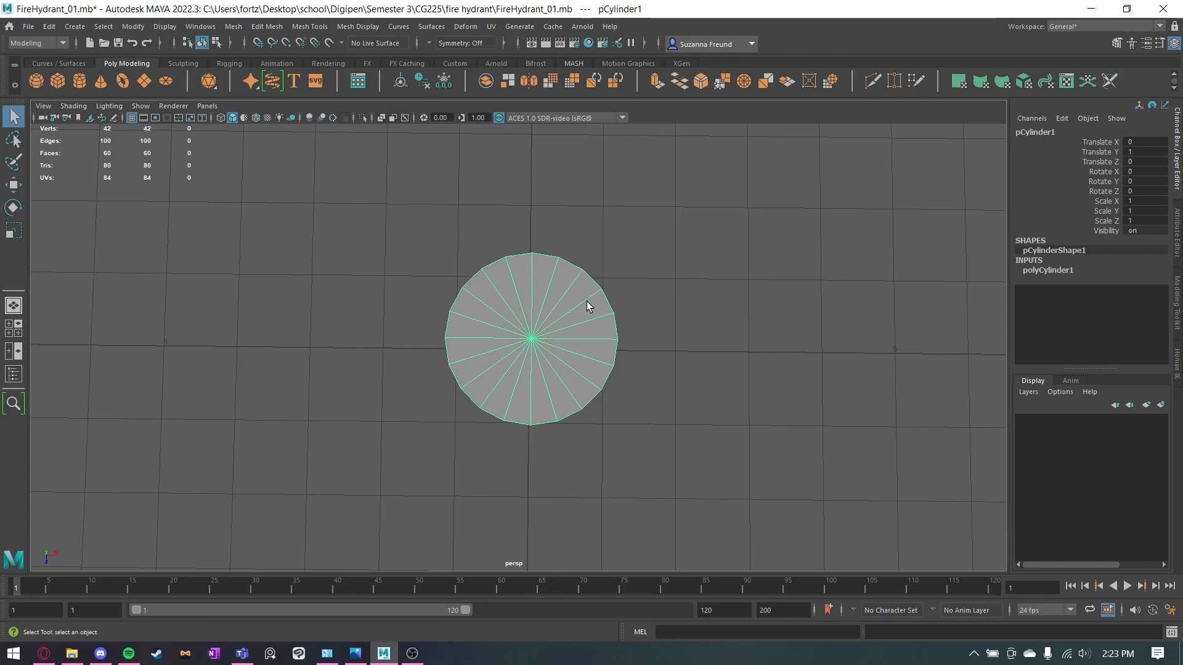
left_click(1036, 271)
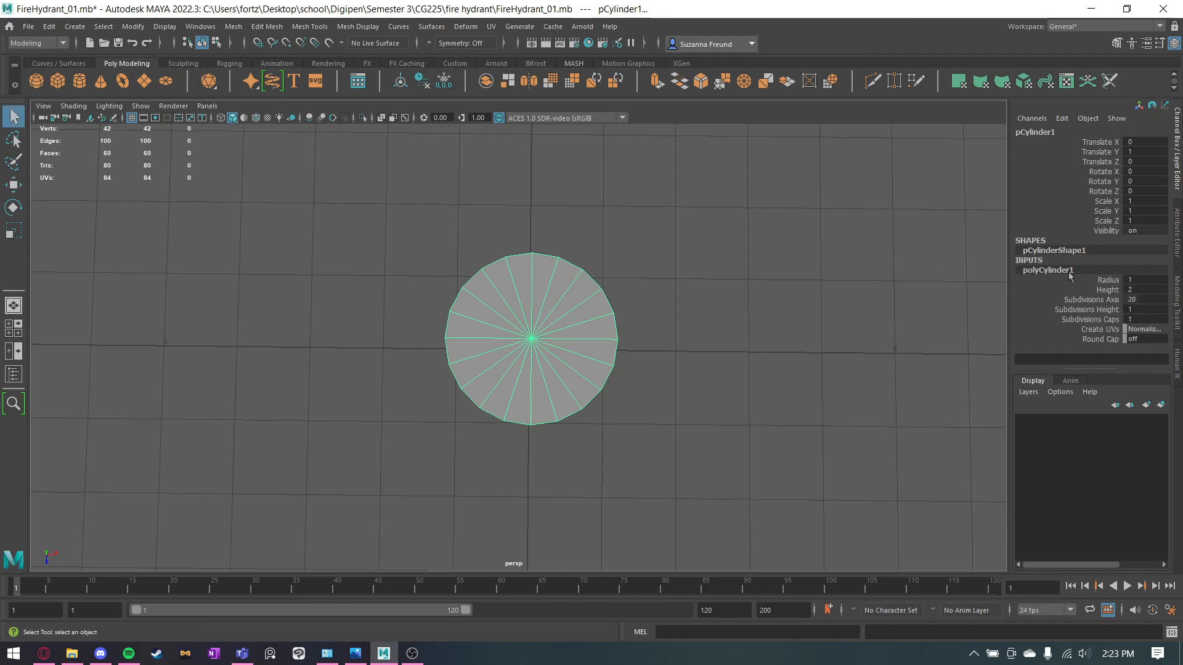
left_click(1149, 297)
left_click_drag(1145, 296, 1134, 300, "ctrl")
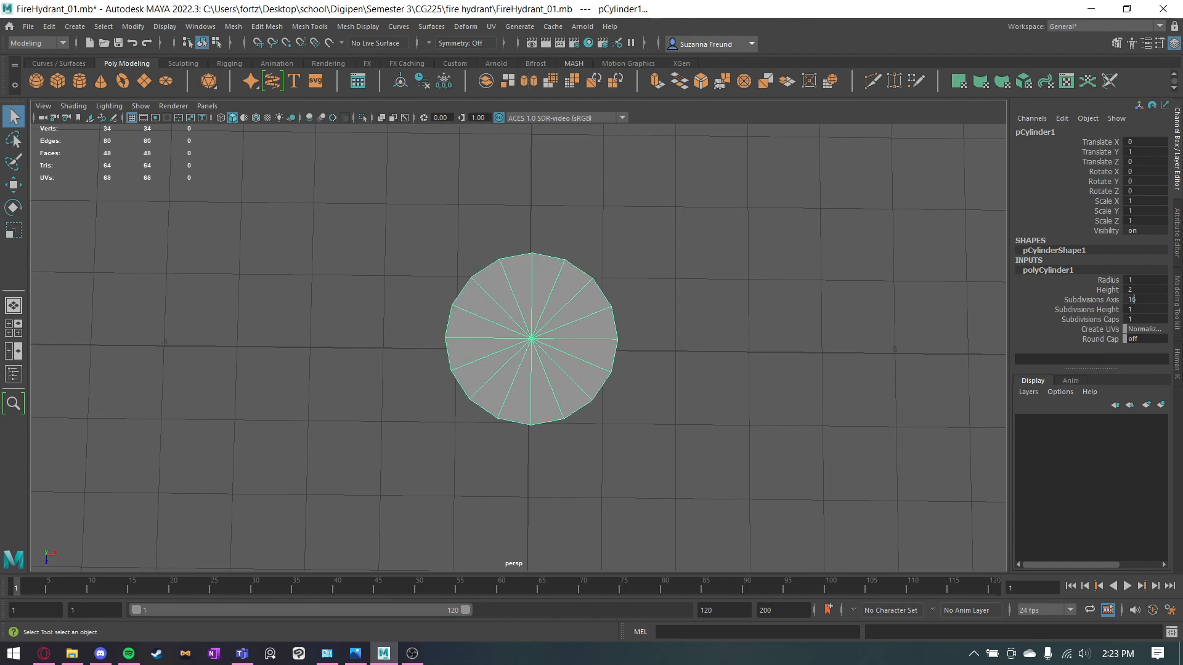
left_click_drag(777, 345, 771, 345, "alt")
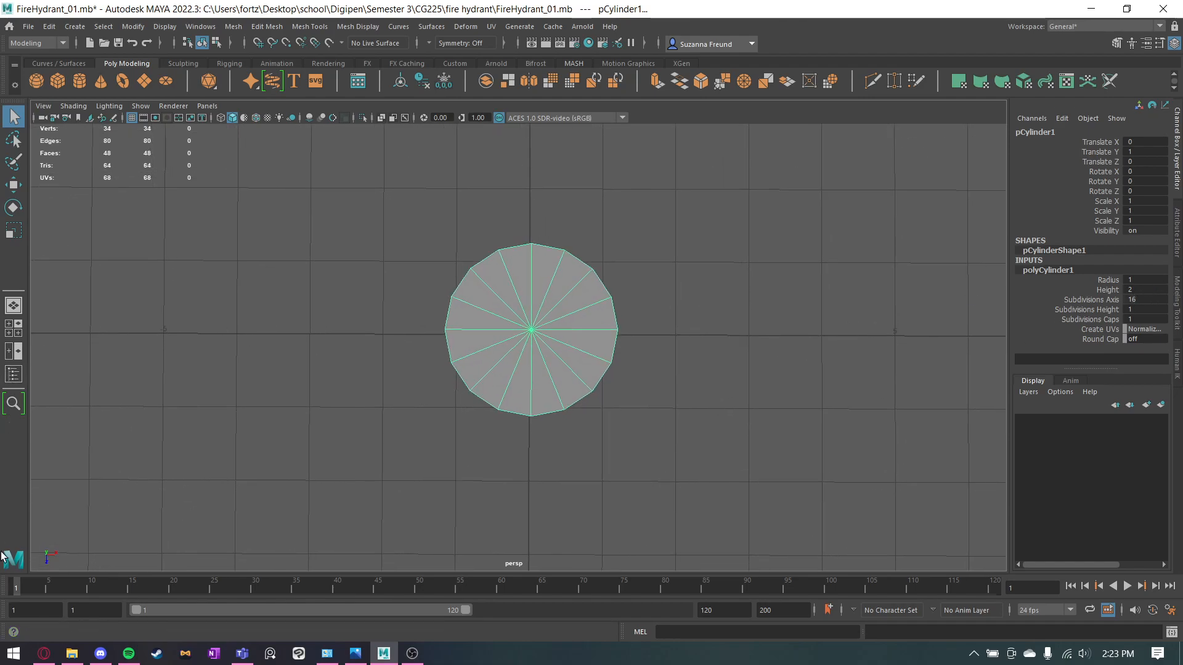
Open FireHydrant04_allviews.png from File Explorer, examine the finished model's divisions in the top view, and return to Maya.
left_click(72, 655)
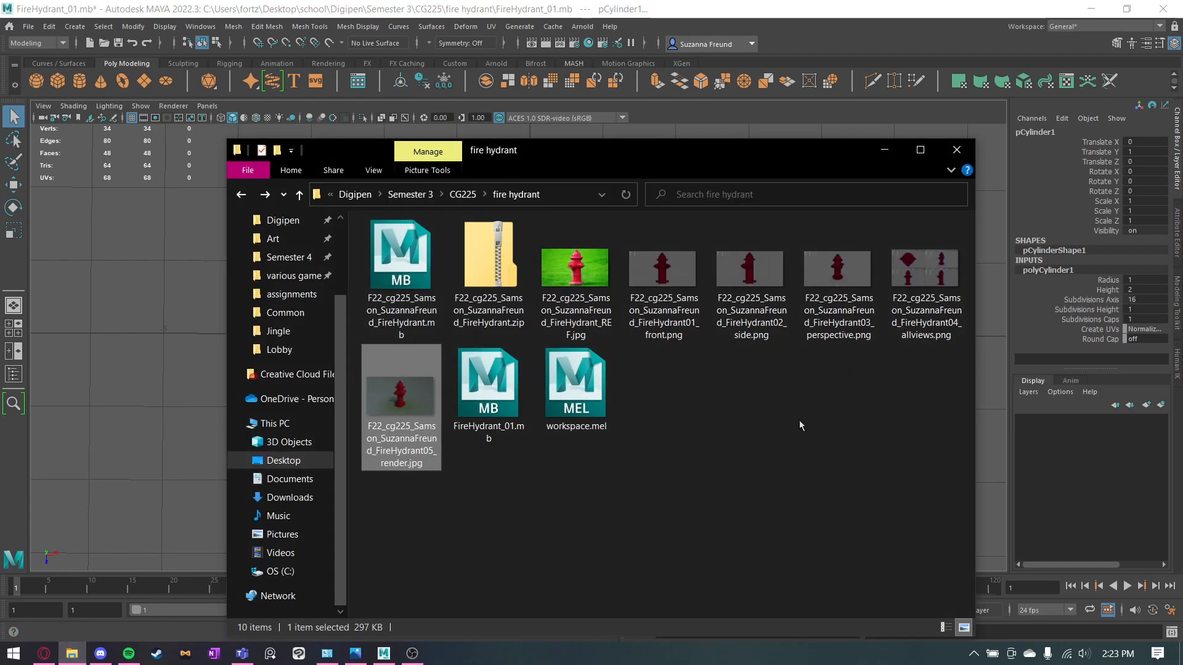
double_click(900, 295)
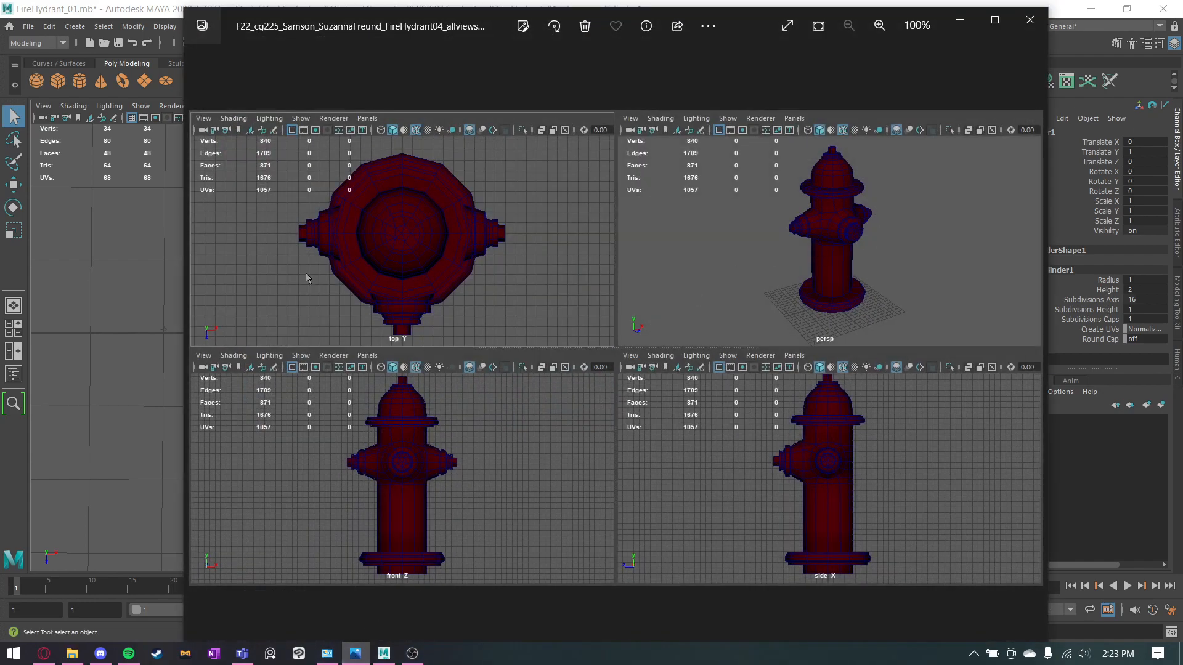
scroll(354, 222, "up", 5)
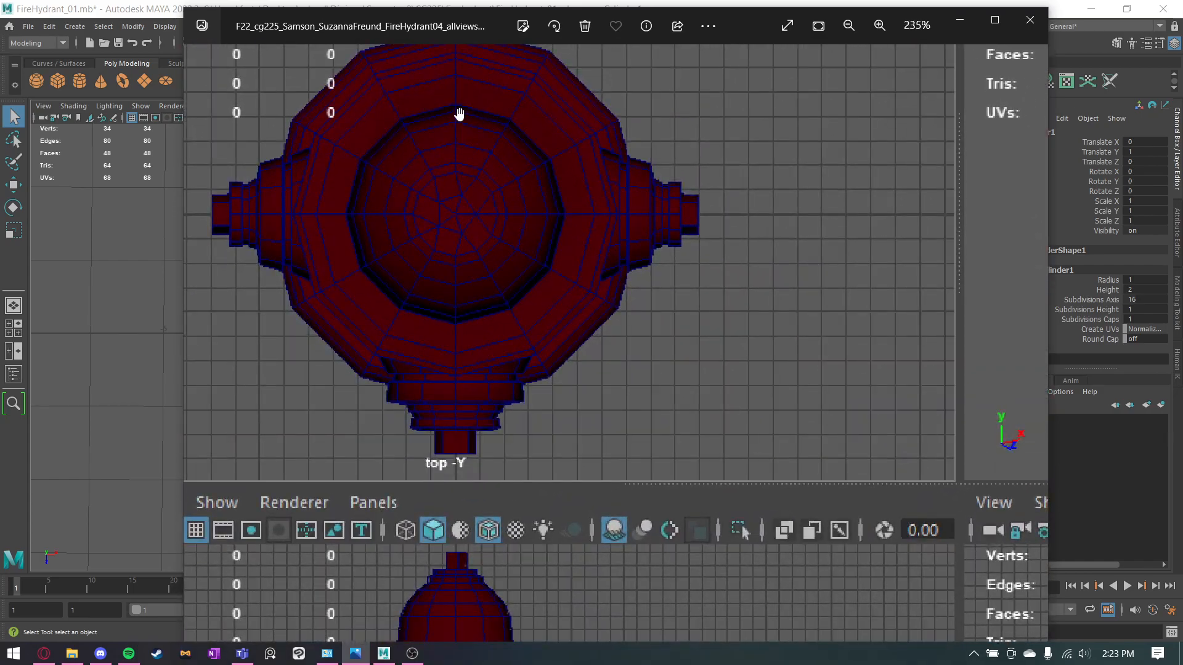
left_click(959, 19)
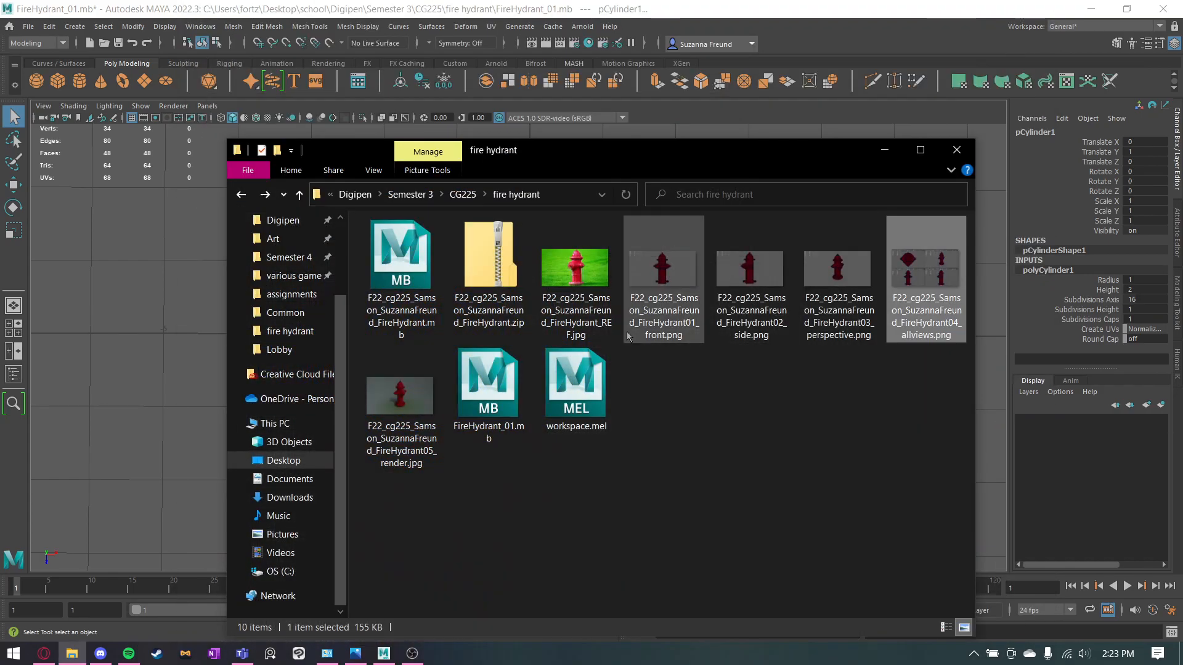
left_click(885, 147)
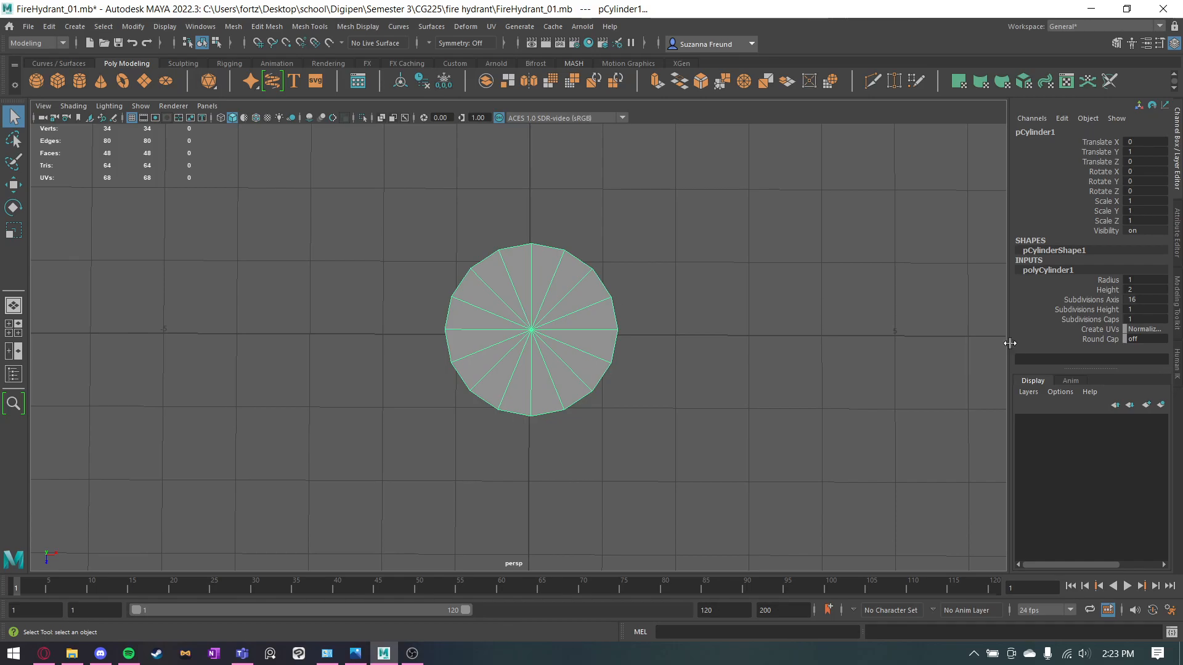
Set the cylinder's Subdivisions Axis to 12.
left_click(1149, 298)
type("12")
key("Return")
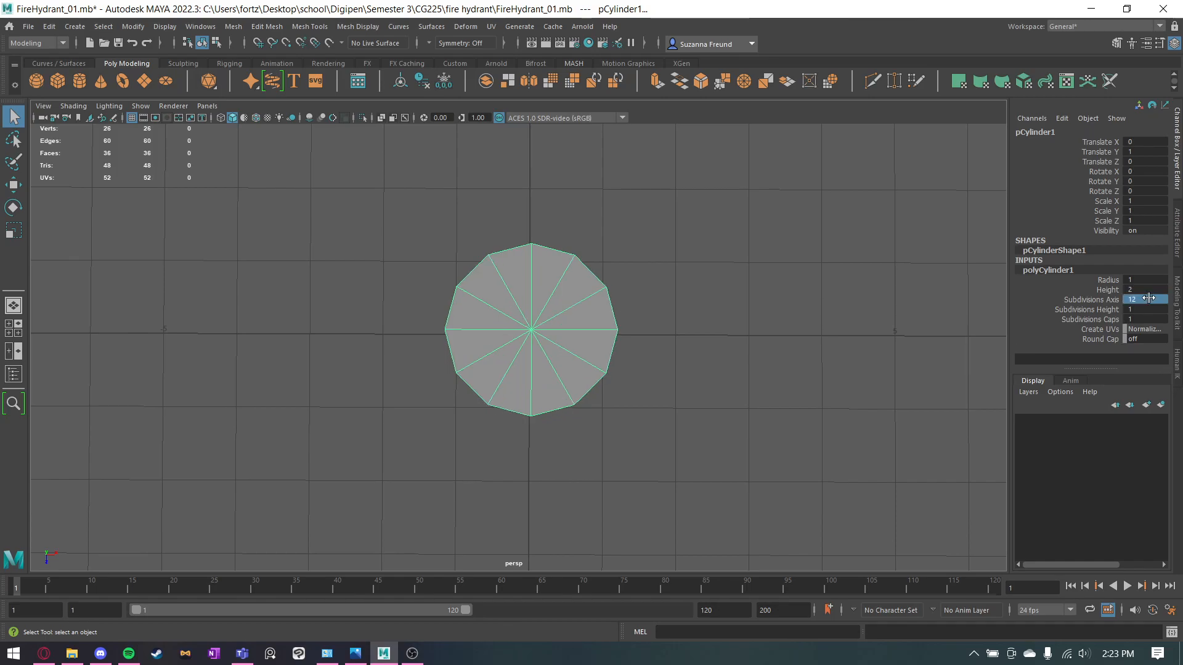
Try a Radius of 15 in the cylinder's polyCylinder1 inputs and undo the change.
left_click(700, 349)
left_click_drag(657, 441, 623, 431, "alt")
left_click(579, 412)
left_click(1060, 270)
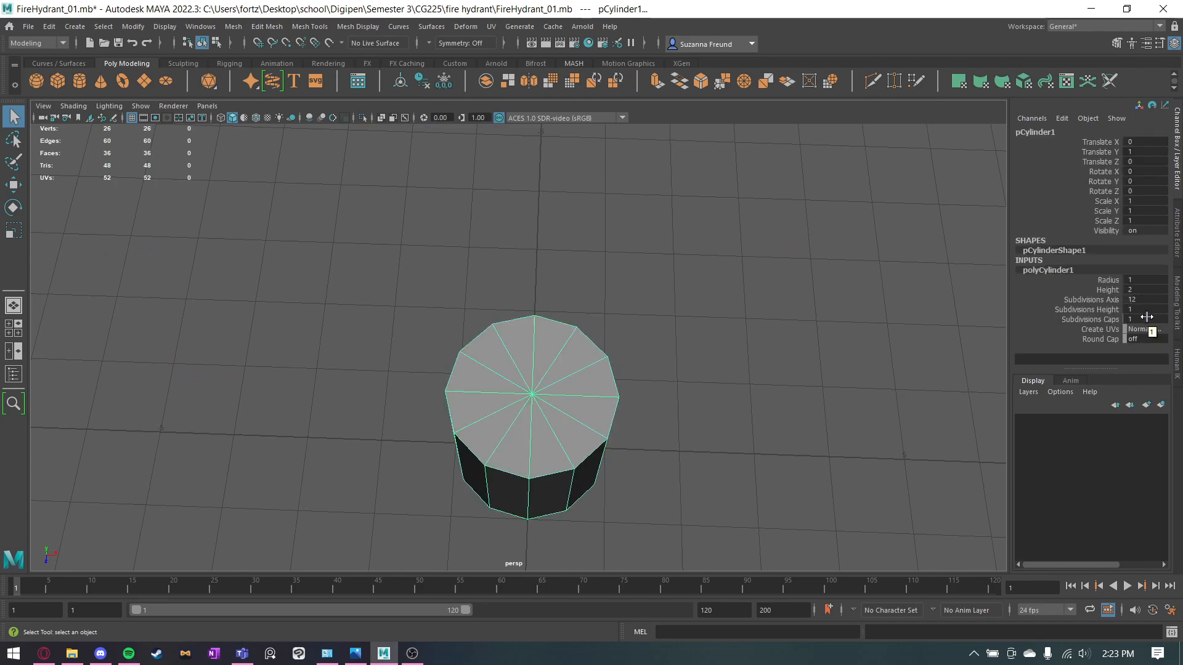
left_click(1145, 279)
type("15")
key("Return")
scroll(1129, 280, "down", 14)
scroll(1130, 280, "up", 3)
scroll(817, 309, "down", 5)
left_click_drag(788, 386, 790, 345, "alt")
key("ctrl+z")
mouse_move(1143, 292)
left_mouse_down()
mouse_move(1161, 293)
mouse_move(1141, 293)
left_mouse_up()
key("ctrl+z")
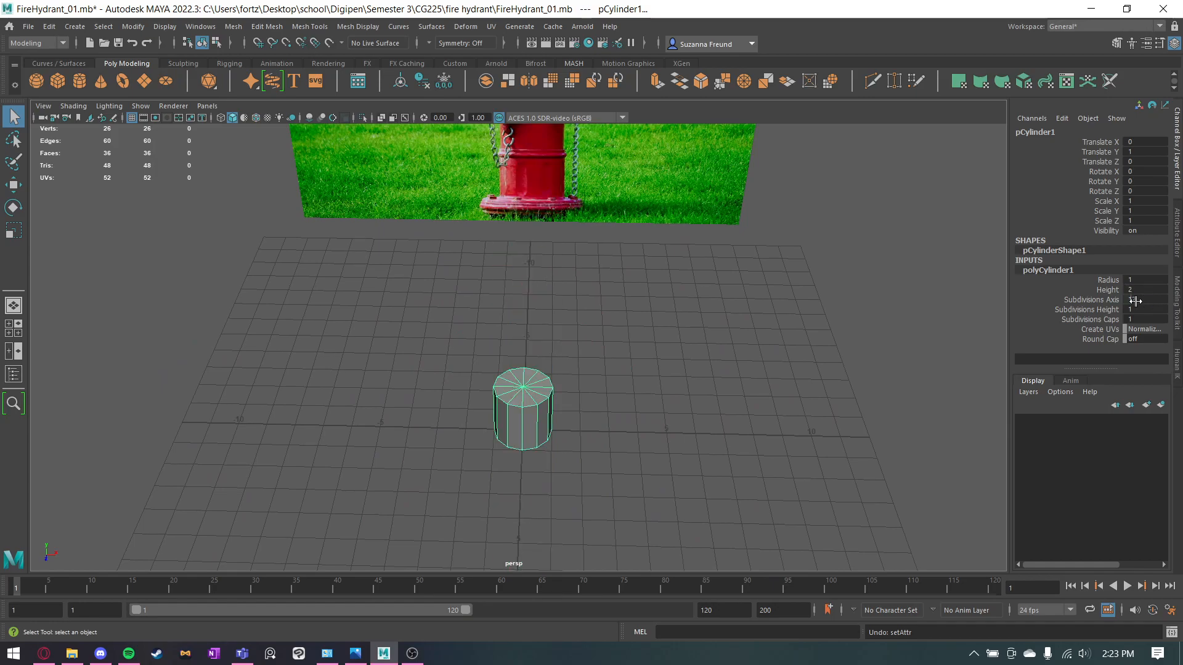
Try scaling the cylinder wider in X and Z, up to about 4.491, and undo the scaling.
left_click_drag(607, 480, 616, 432, "alt")
key("r")
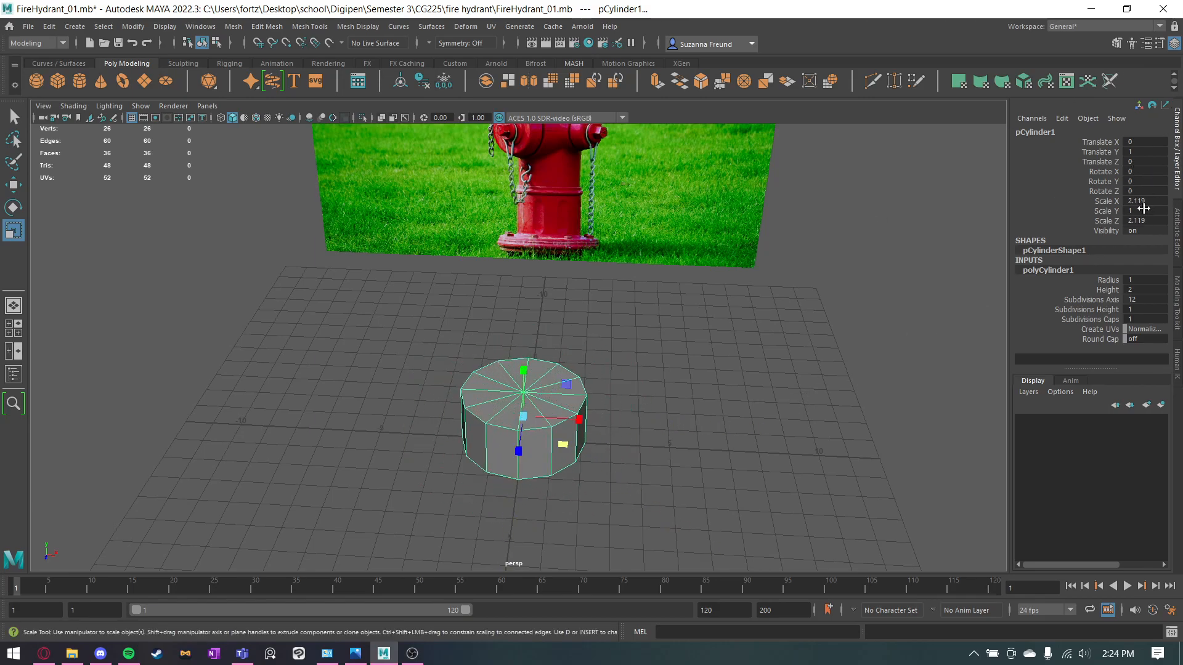
left_click_drag(564, 445, 587, 467)
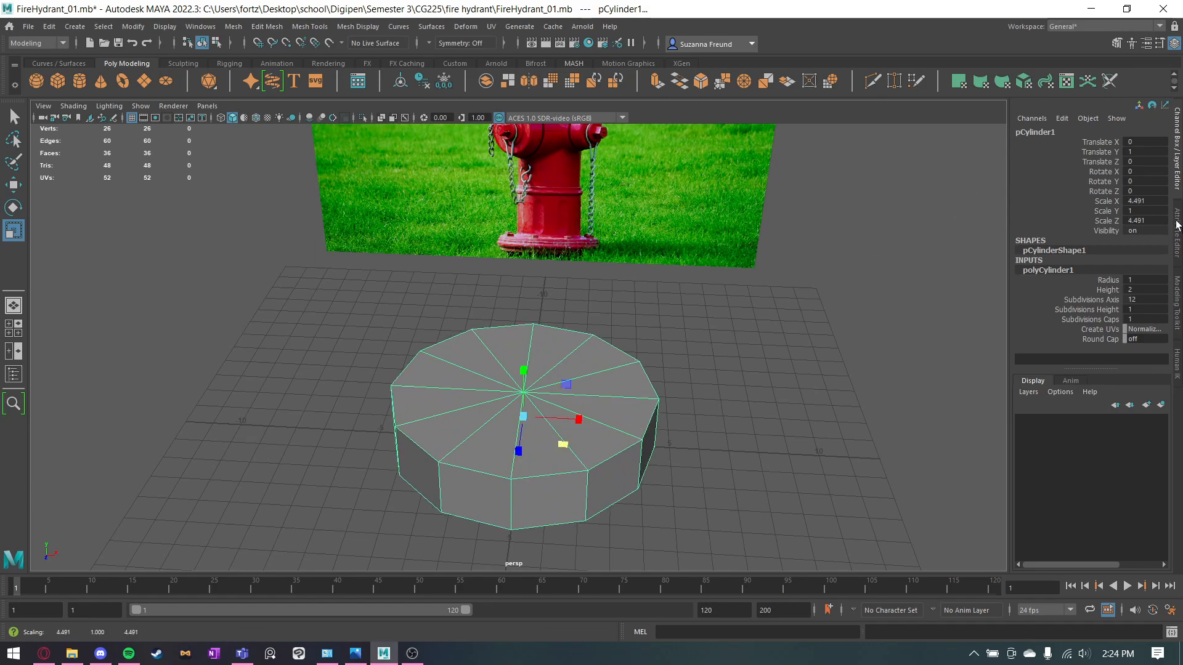
key("ctrl+z")
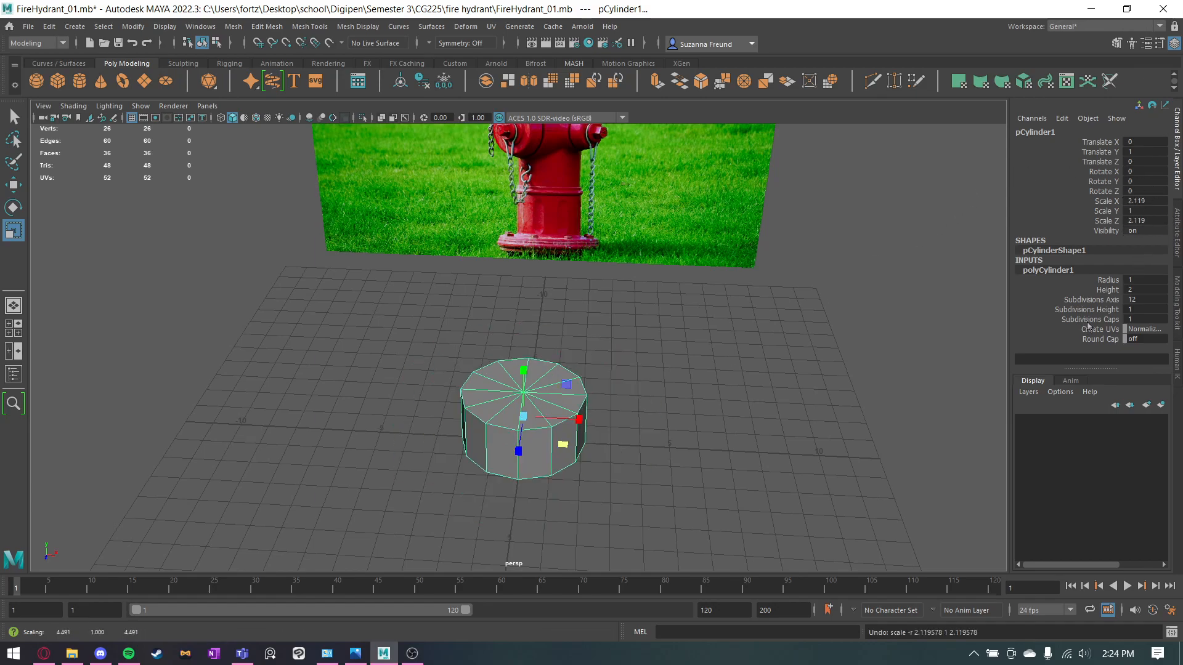
key("ctrl+z")
Try changing the cylinder's Subdivisions Caps and reducing its Radius to 0.01, undoing both changes.
left_click_drag(1132, 322, 1137, 322)
key("ctrl+z")
mouse_move(1137, 280)
left_mouse_down()
mouse_move(1152, 280)
mouse_move(1122, 280)
left_mouse_up()
left_click_drag(689, 438, 753, 475, "alt")
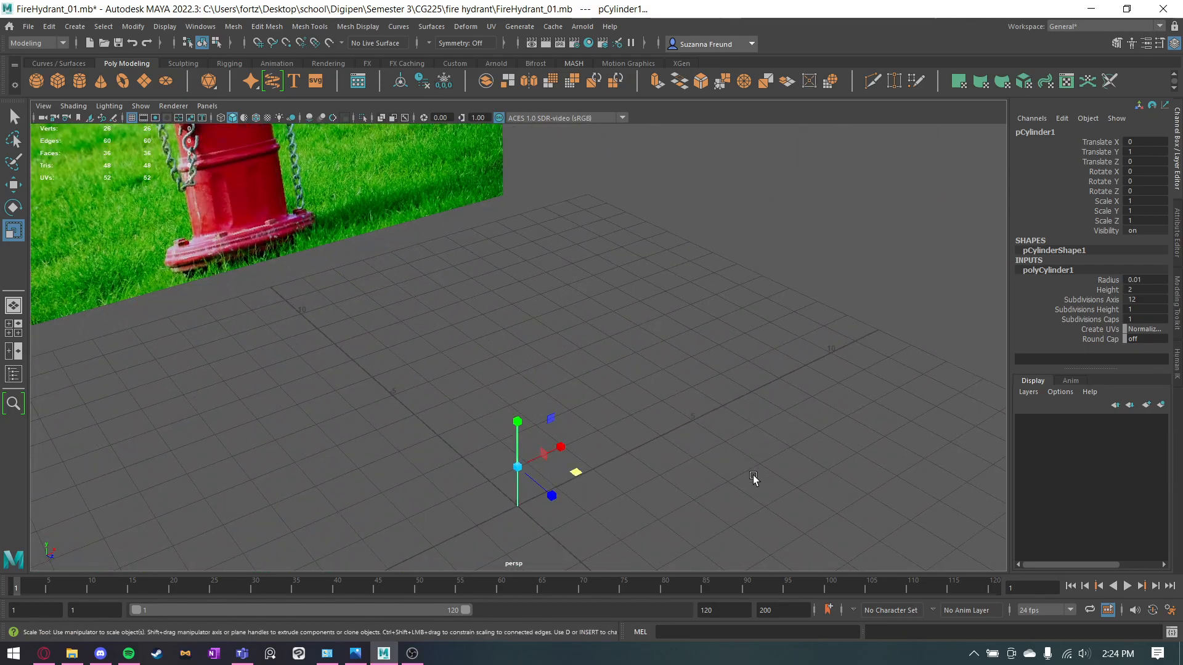
key("ctrl+z")
Examine the cylinder from above and against the hydrant photo in the perspective view.
left_click_drag(740, 299, 639, 337, "alt")
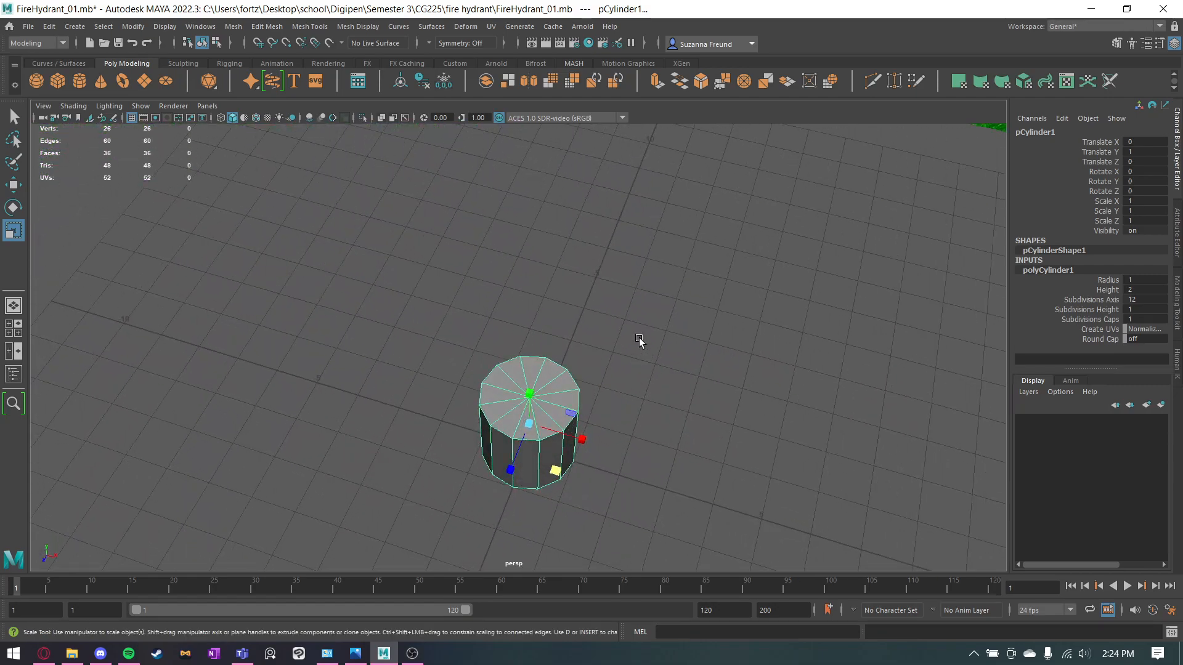
middle_click_drag(640, 339, 641, 269, "alt")
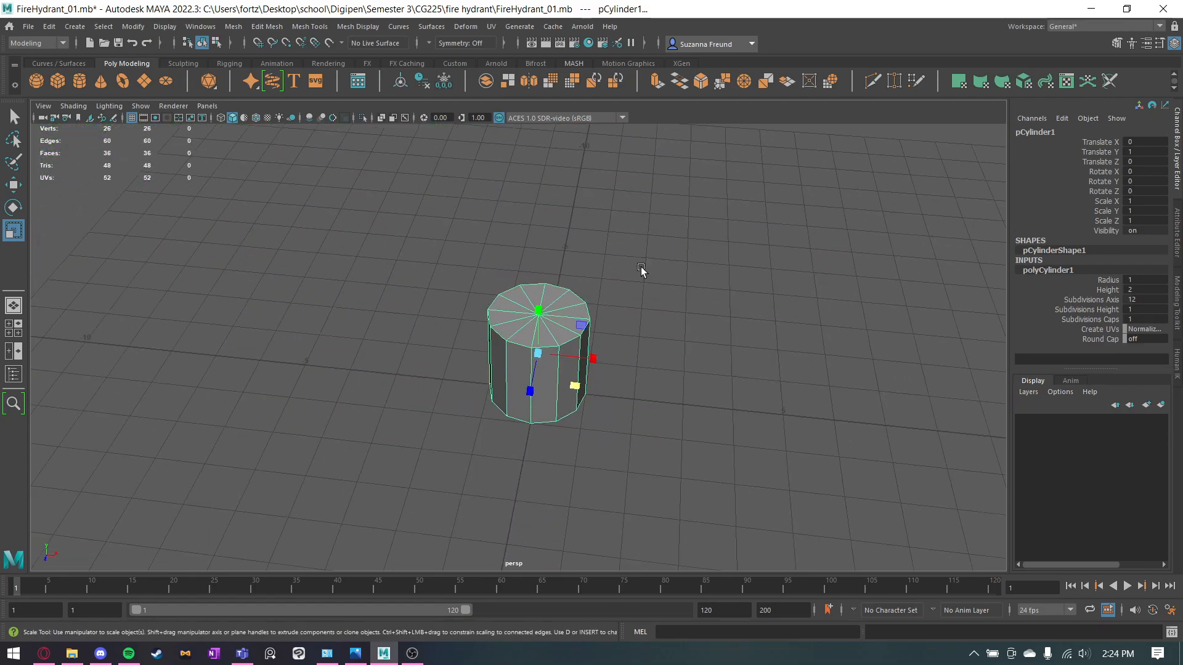
key("q")
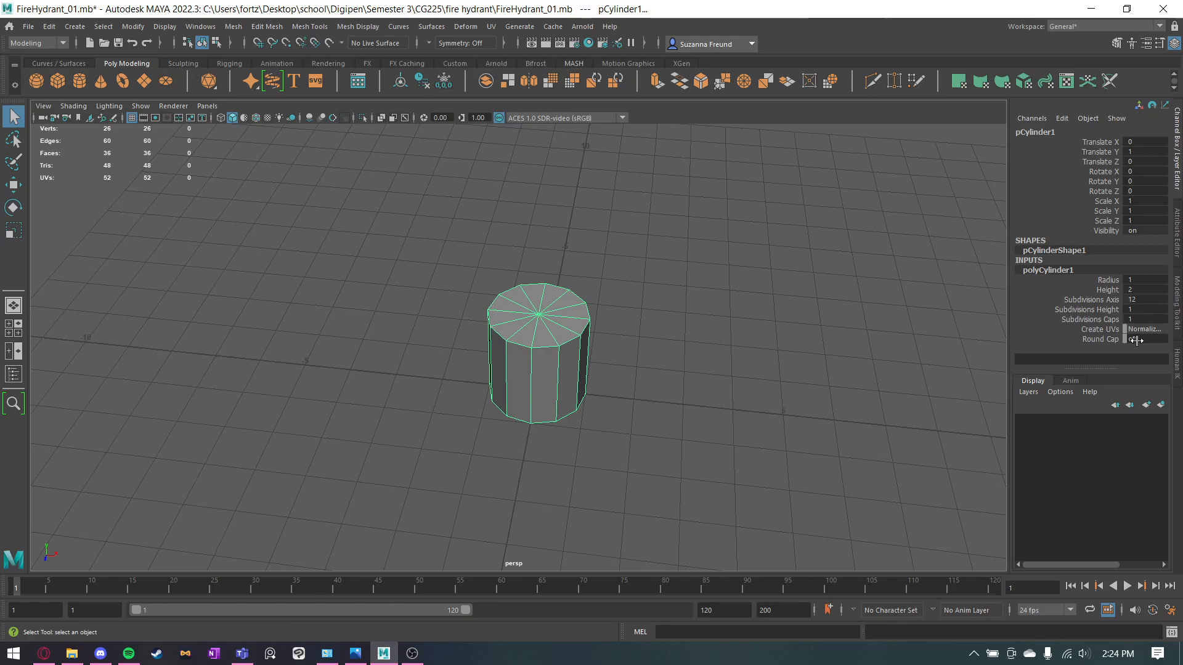
left_click_drag(590, 383, 571, 355, "alt")
middle_click_drag(570, 355, 518, 389, "alt")
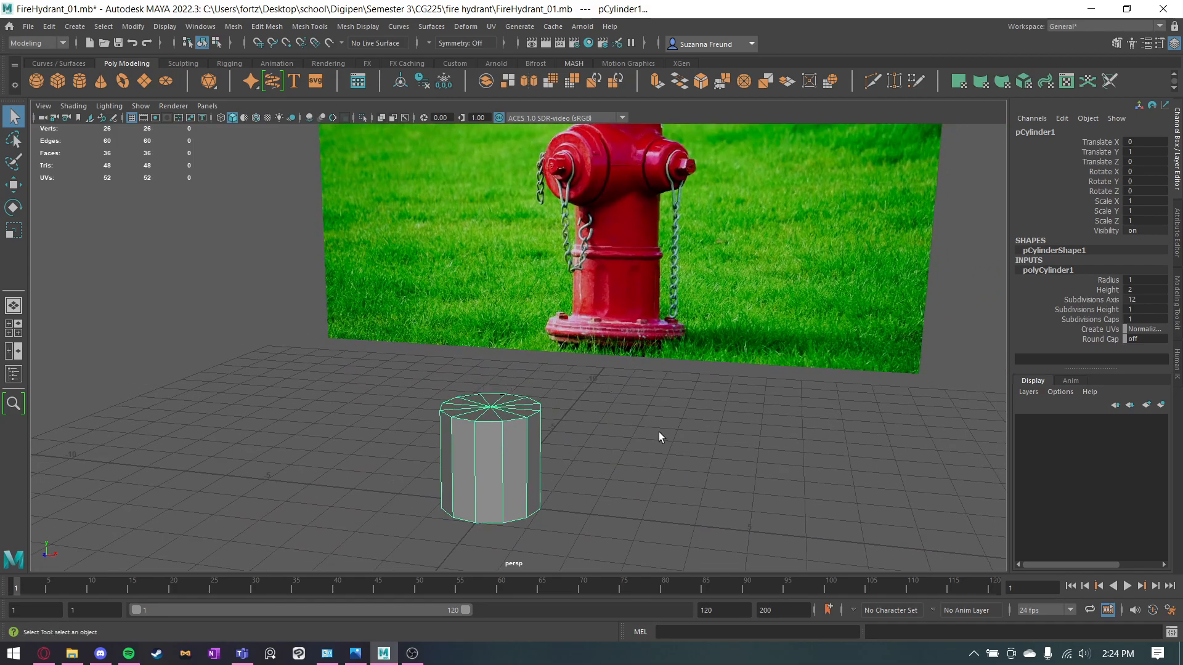
mouse_move(547, 332)
left_mouse_down("alt")
mouse_move(542, 394)
mouse_move(540, 349)
left_mouse_up("alt")
right_click_drag(460, 313, 404, 317)
left_click_drag(412, 363, 415, 334, "alt")
Try selecting the cylinder's vertices in front of the reference image in the perspective view.
left_click_drag(357, 370, 634, 478)
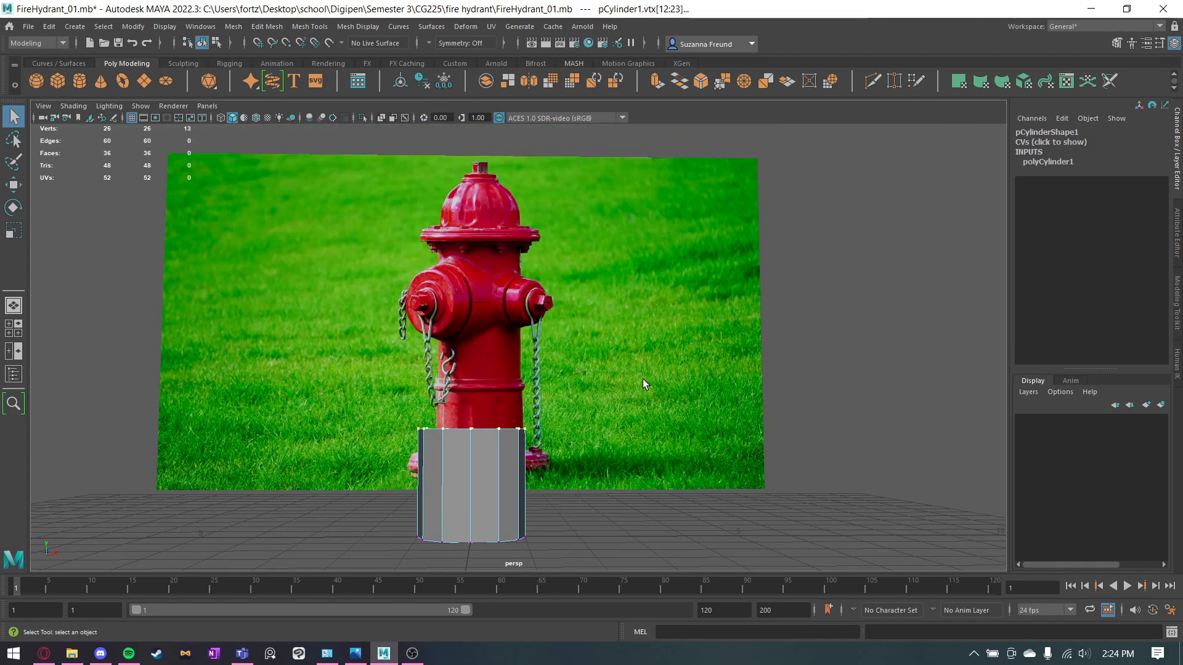
left_click(642, 347)
left_click_drag(767, 290, 785, 309, "alt")
right_click_drag(590, 212, 540, 183)
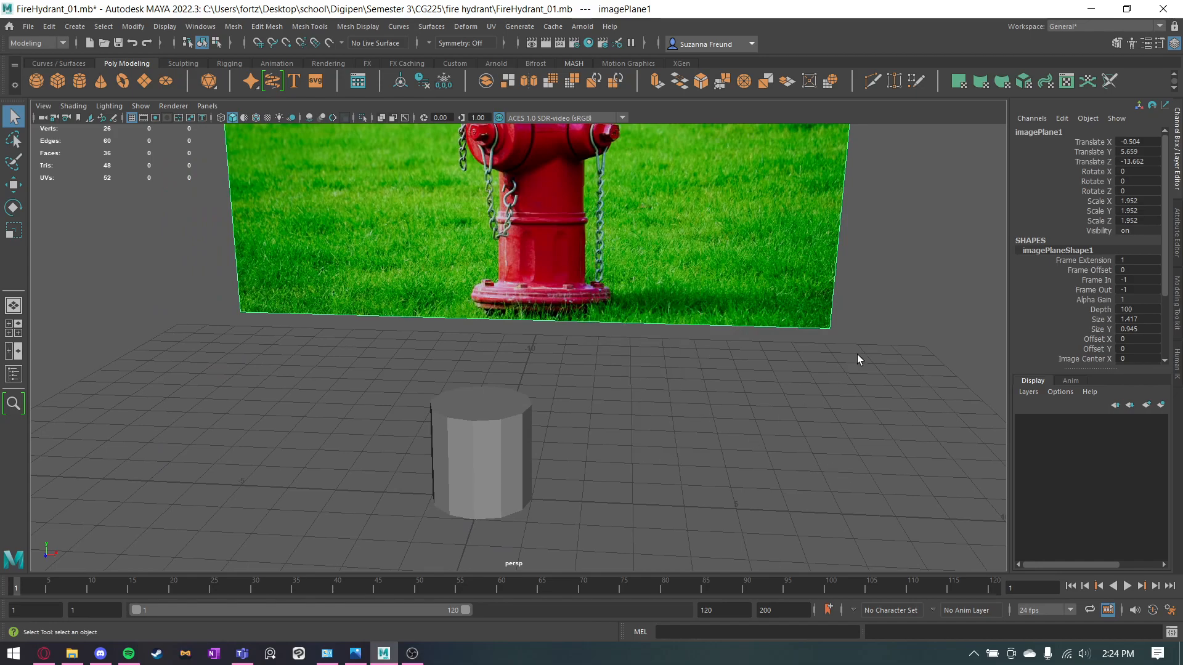
left_click(808, 391)
left_click_drag(804, 399, 755, 404, "alt")
Select the hydrant reference image plane and assign it to a new display layer.
left_click(483, 427)
left_click(575, 393)
left_click(538, 426)
left_click_drag(564, 436, 597, 440, "alt")
left_click(520, 380)
left_click_drag(520, 380, 870, 427, "alt")
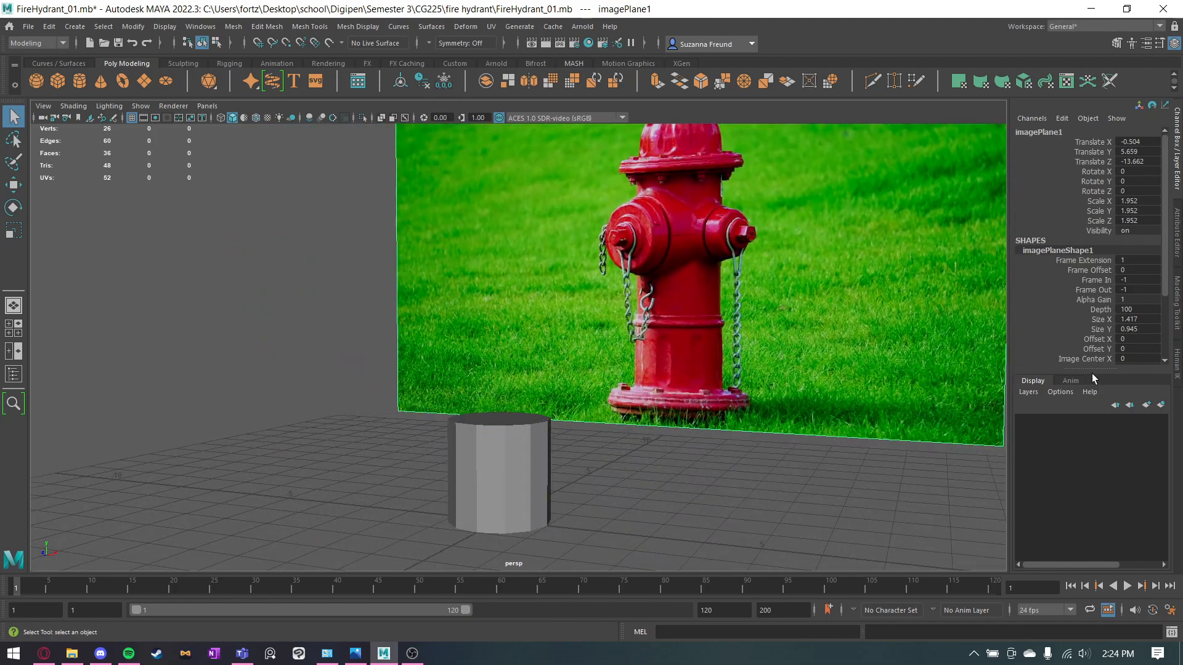
left_click(1162, 405)
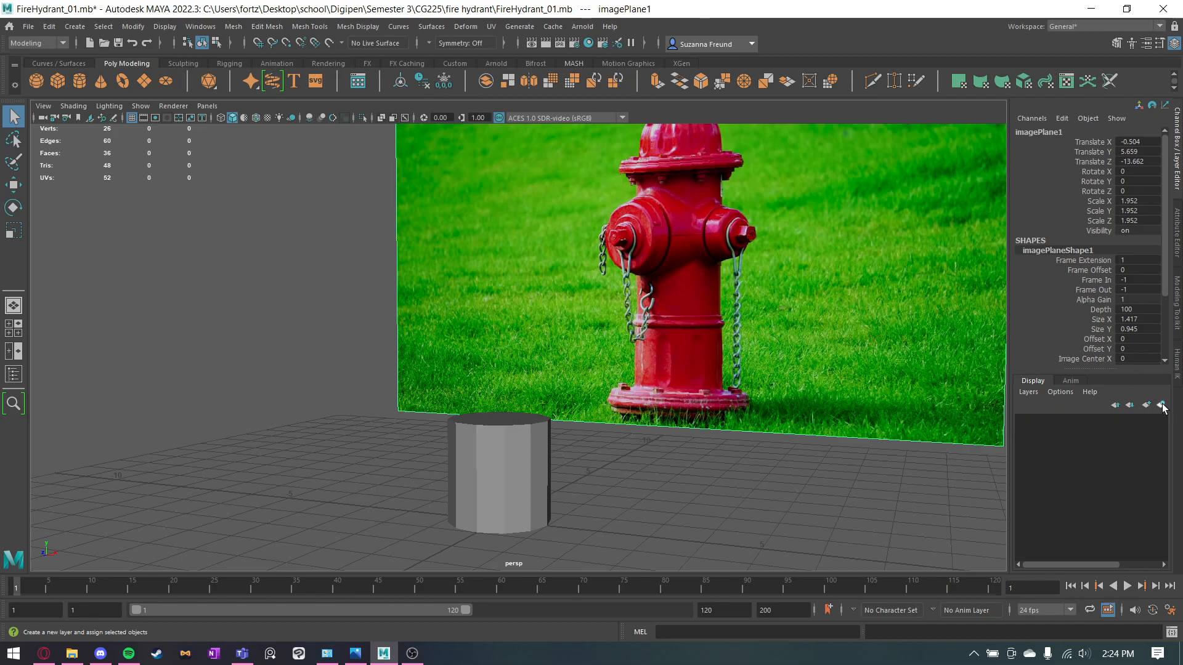
left_click(386, 251)
left_click(896, 383)
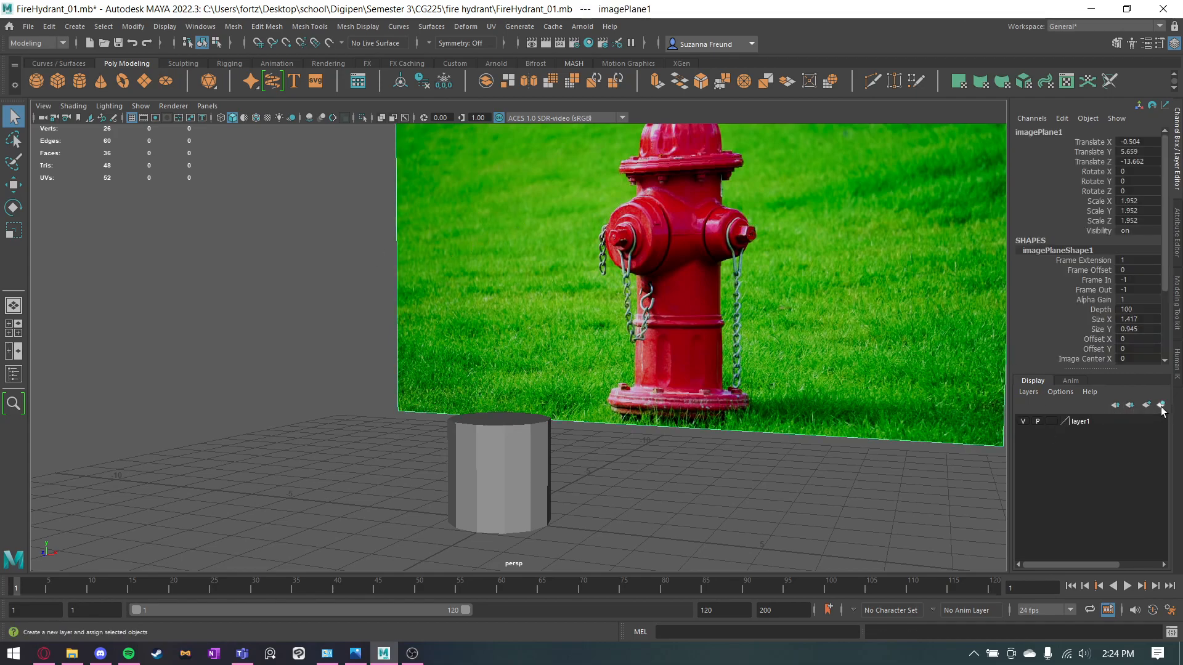
left_click(1080, 421)
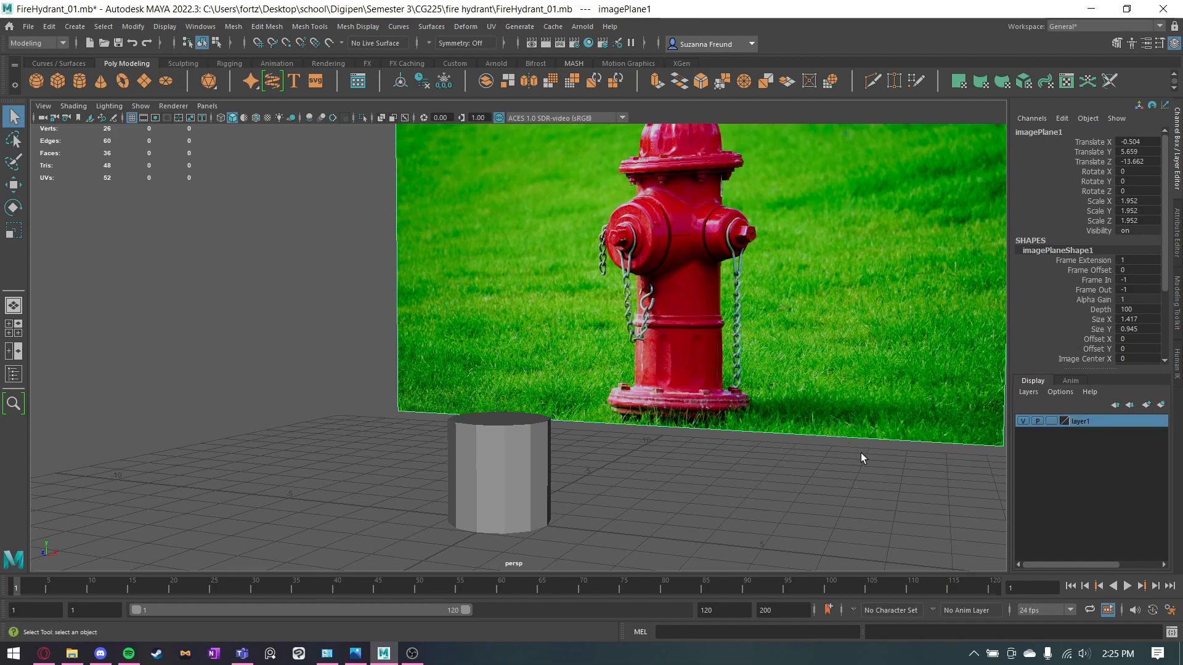
Test the image layer's visibility and selectability, and set its display type to Reference.
left_click(1023, 422)
left_click(1024, 421)
left_click(1052, 422)
left_click(1053, 421)
left_click(668, 479)
left_click_drag(682, 296, 700, 328)
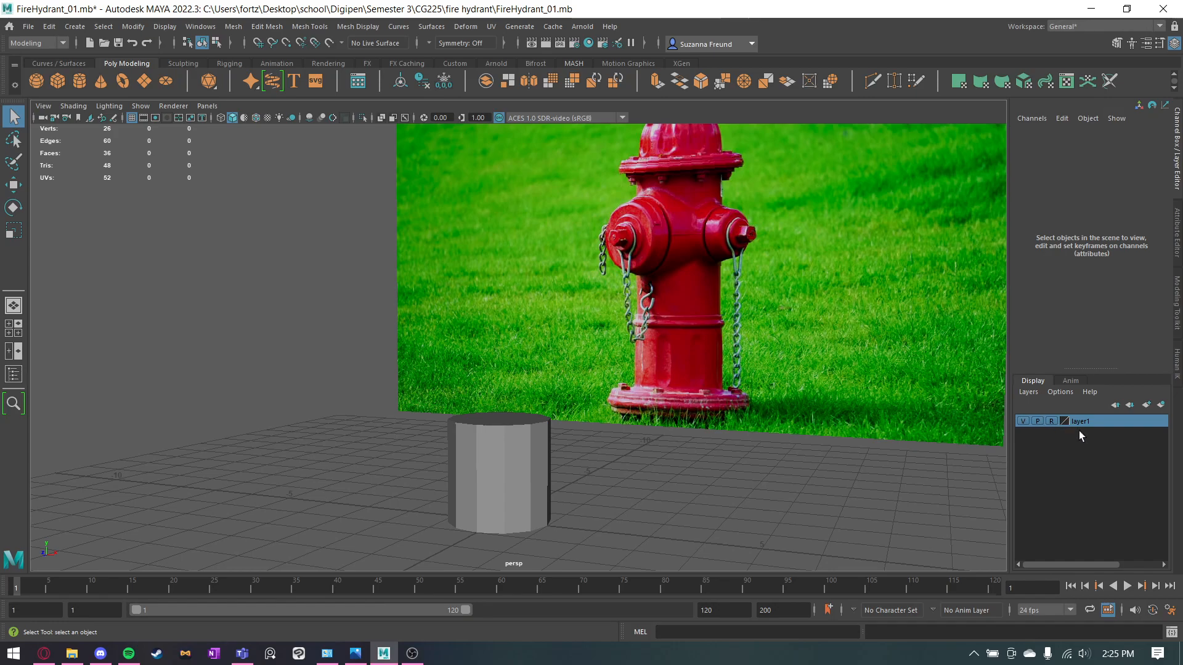
left_click(893, 377)
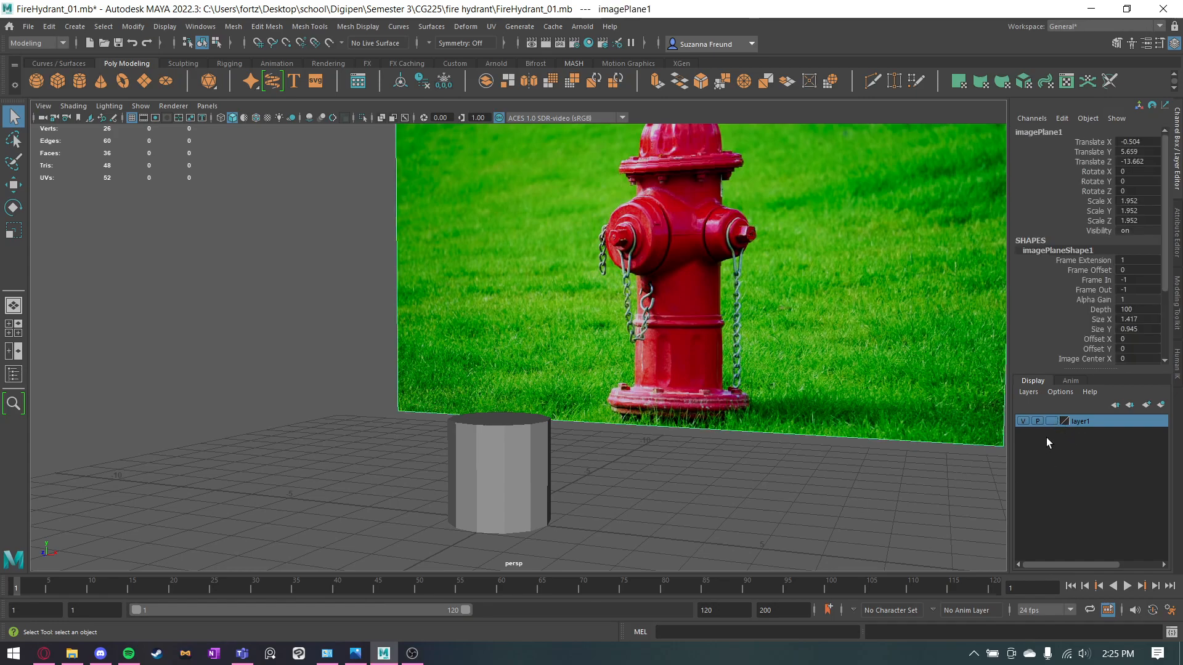
left_click(1056, 421)
Assign the cylinder to its own new display layer and rename the image plane's layer as ref.
left_click(514, 462)
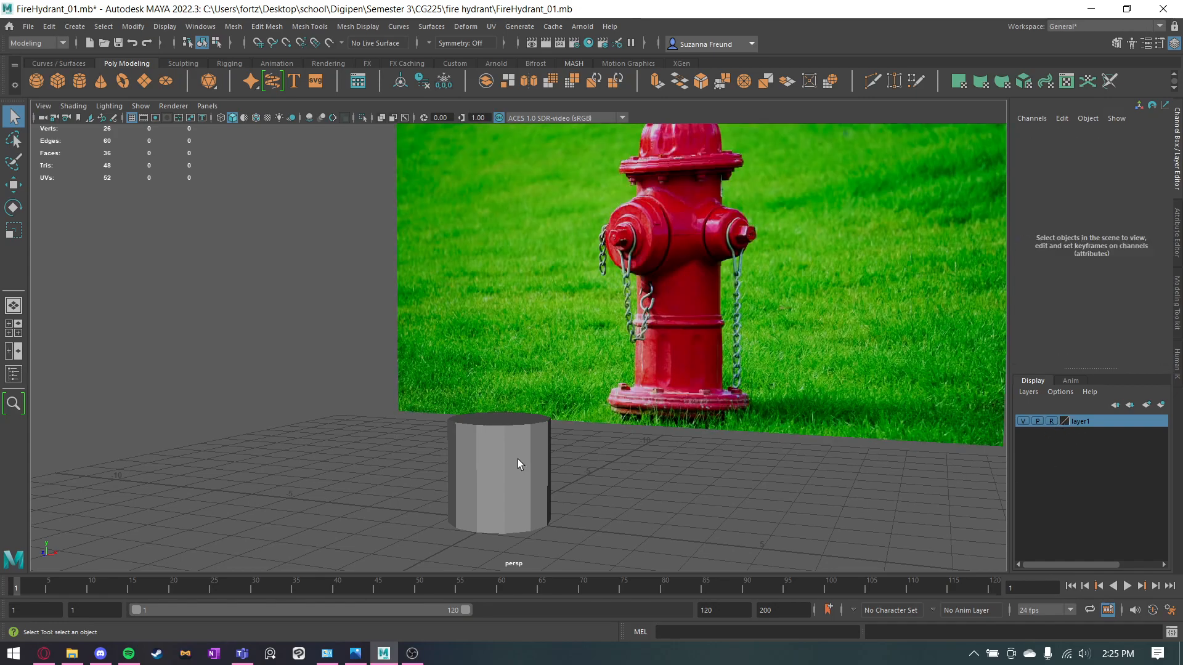
left_click(1161, 405)
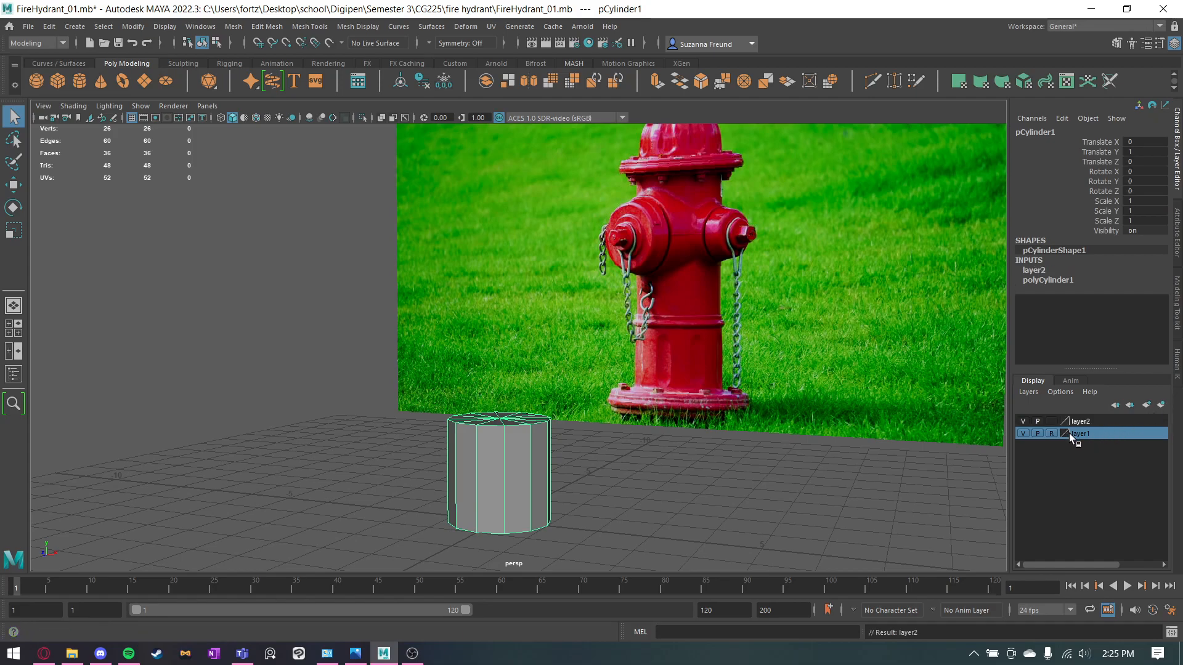
double_click(1070, 434)
left_click_drag(782, 299, 691, 289)
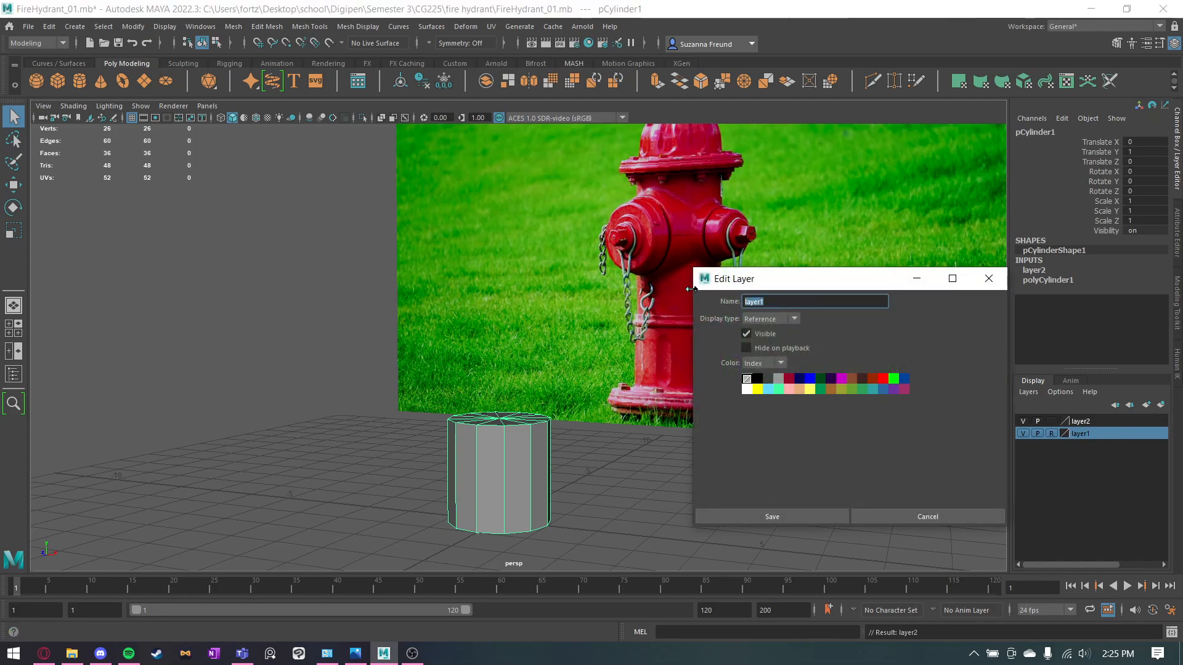
type("ref")
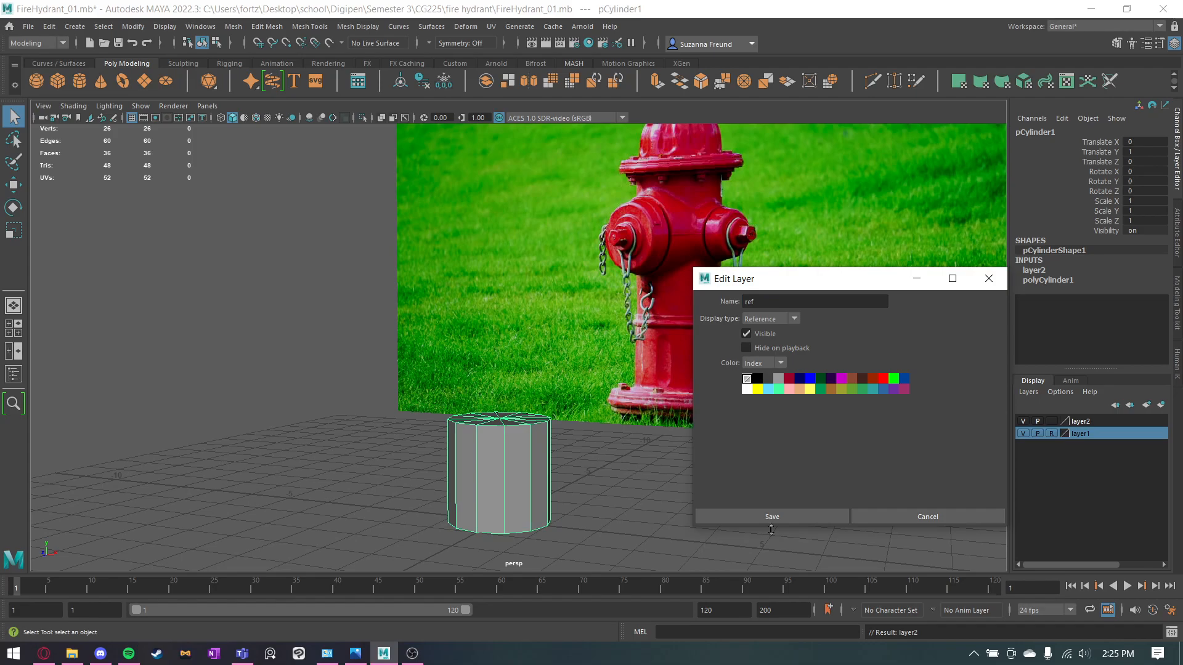
left_click(765, 516)
Rename the cylinder's display layer as model and deselect the cylinder.
left_click(1082, 419)
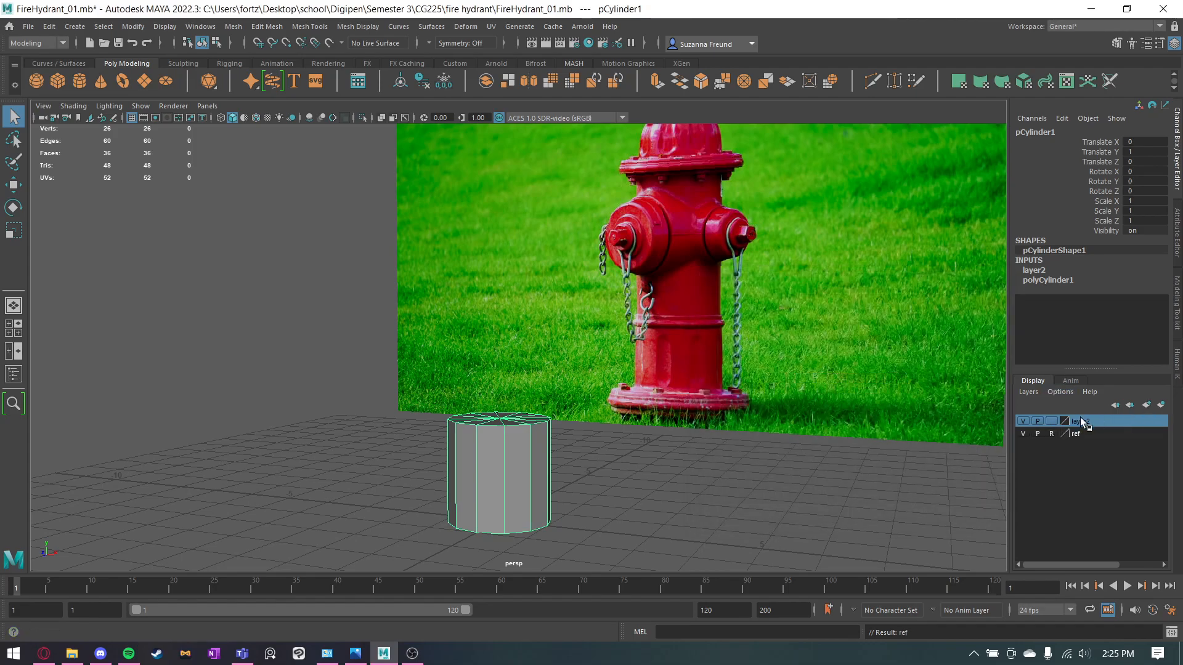
double_click(1076, 423)
type("model")
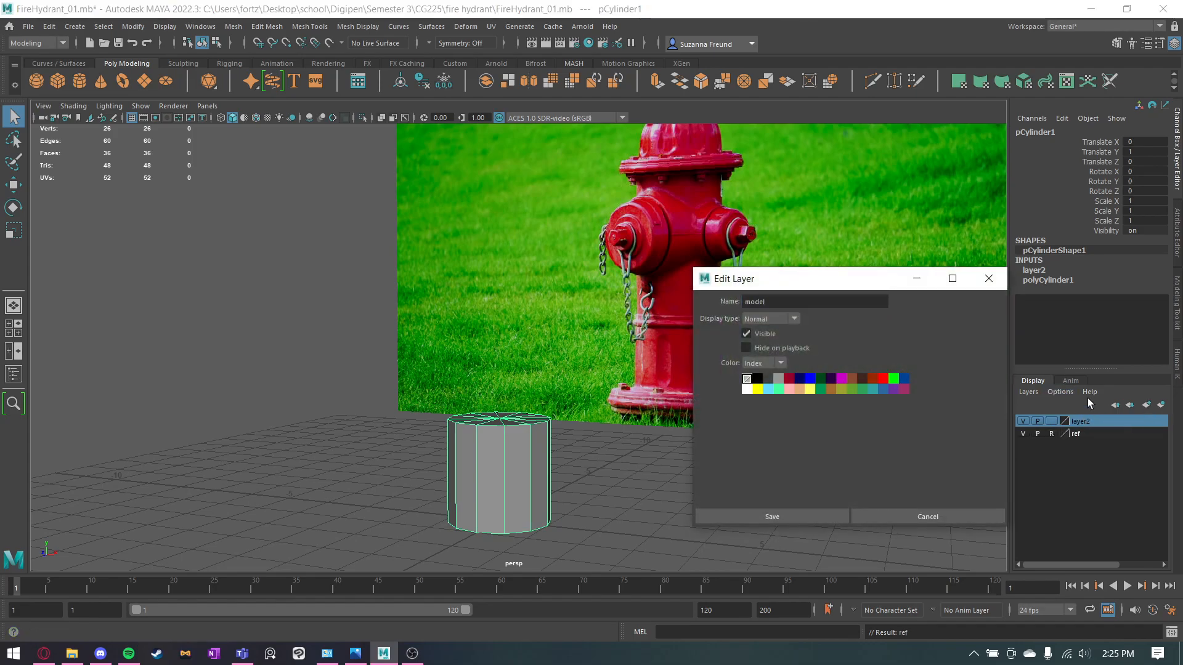
left_click(771, 517)
left_click_drag(798, 467, 590, 465, "alt")
left_click(590, 465)
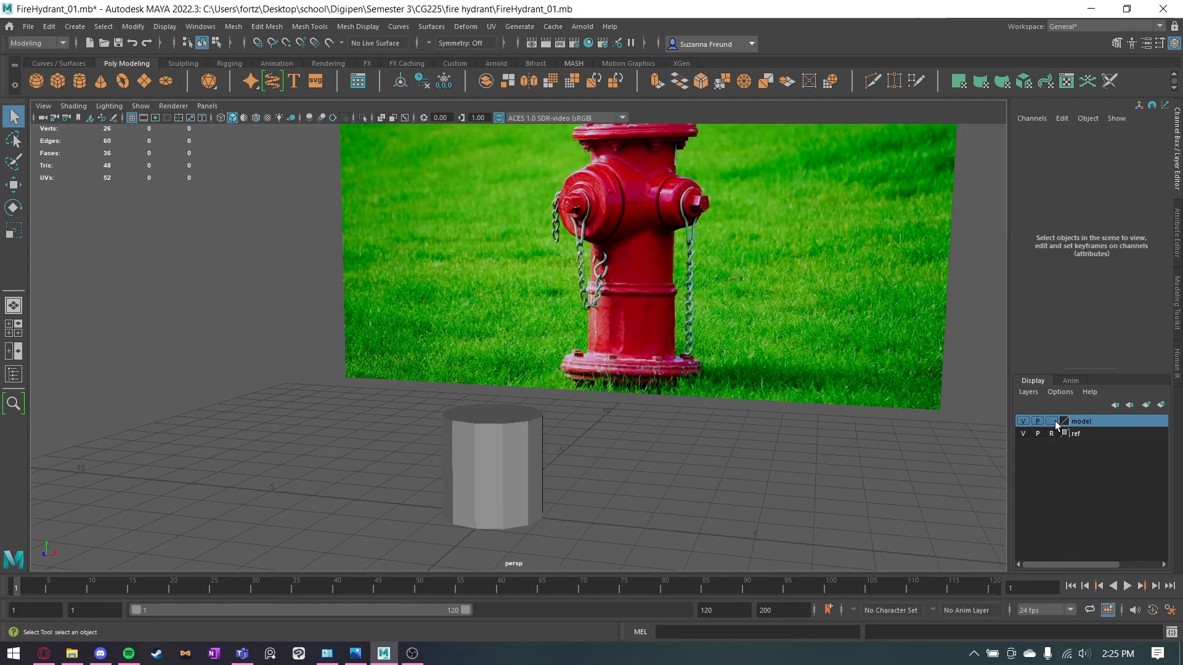
Try scaling the cylinder's vertical edges by about 1.21 against the photo in the front view, and undo it.
left_click_drag(517, 492, 562, 316, "alt")
left_click(526, 368)
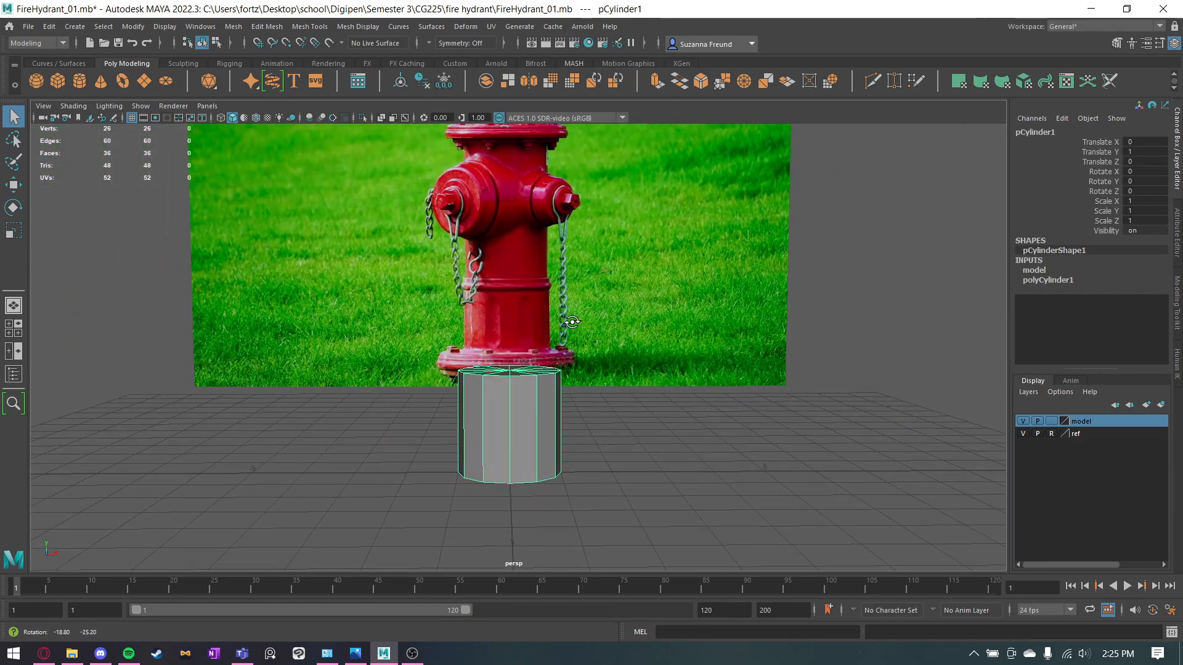
middle_click_drag(562, 223, 629, 263, "alt")
key("space")
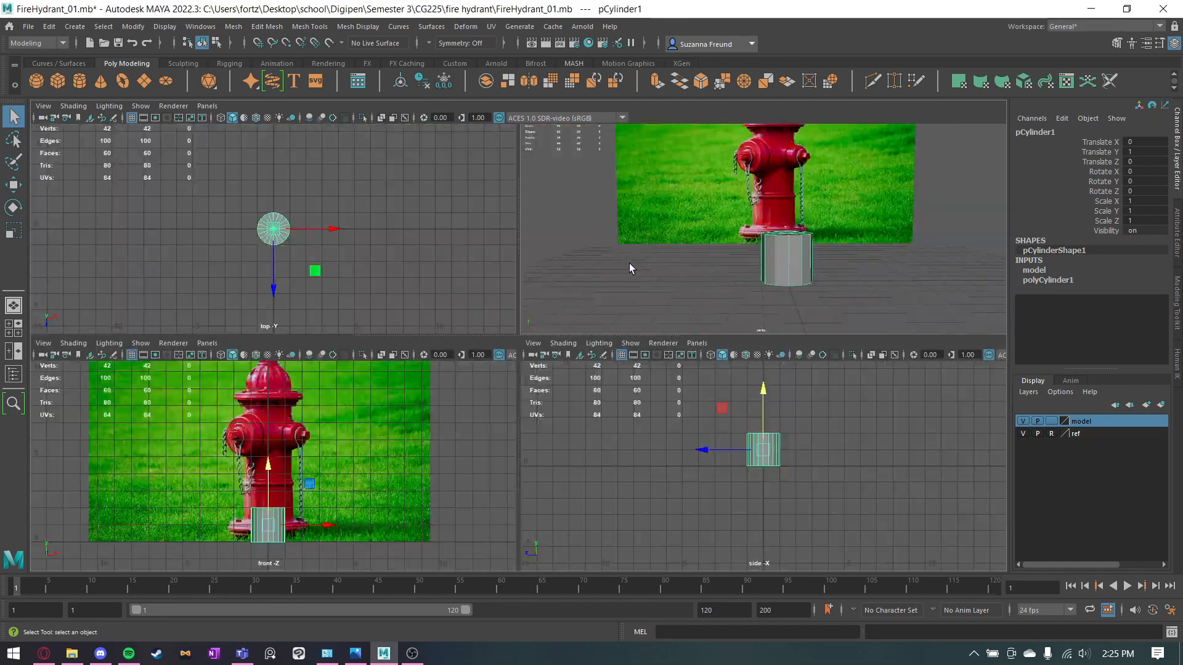
key("space")
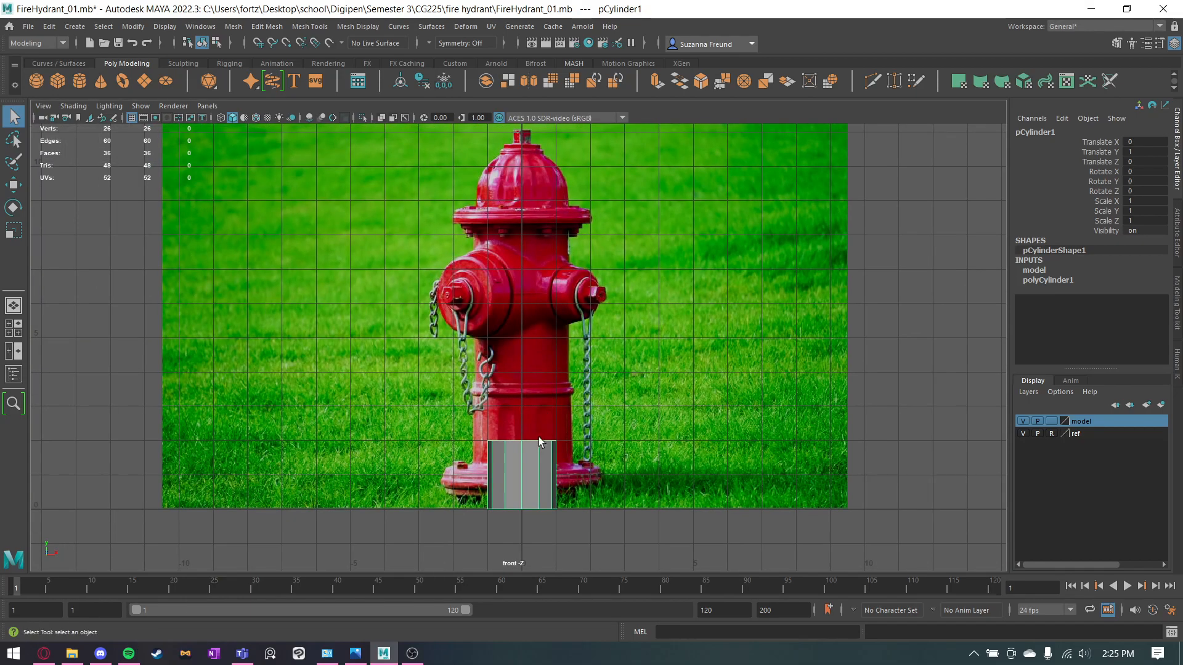
right_click_drag(520, 463, 471, 328)
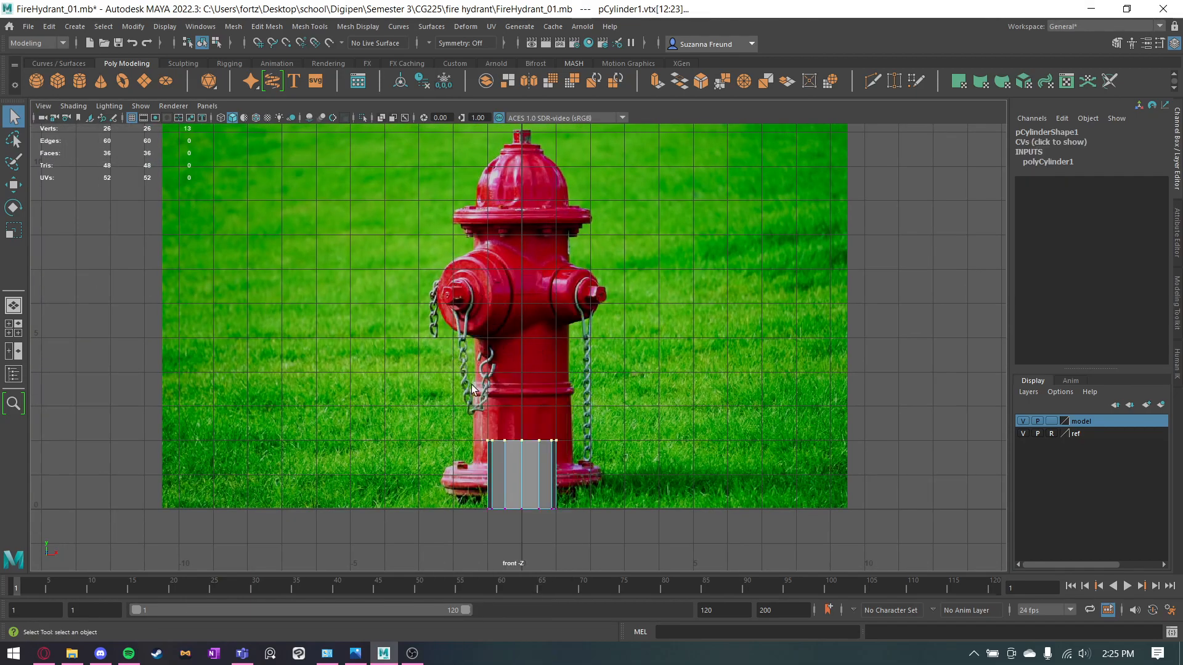
right_click_drag(522, 468, 522, 279)
left_click_drag(451, 461, 635, 495)
key("r")
left_click_drag(523, 474, 535, 474)
key("ctrl+z")
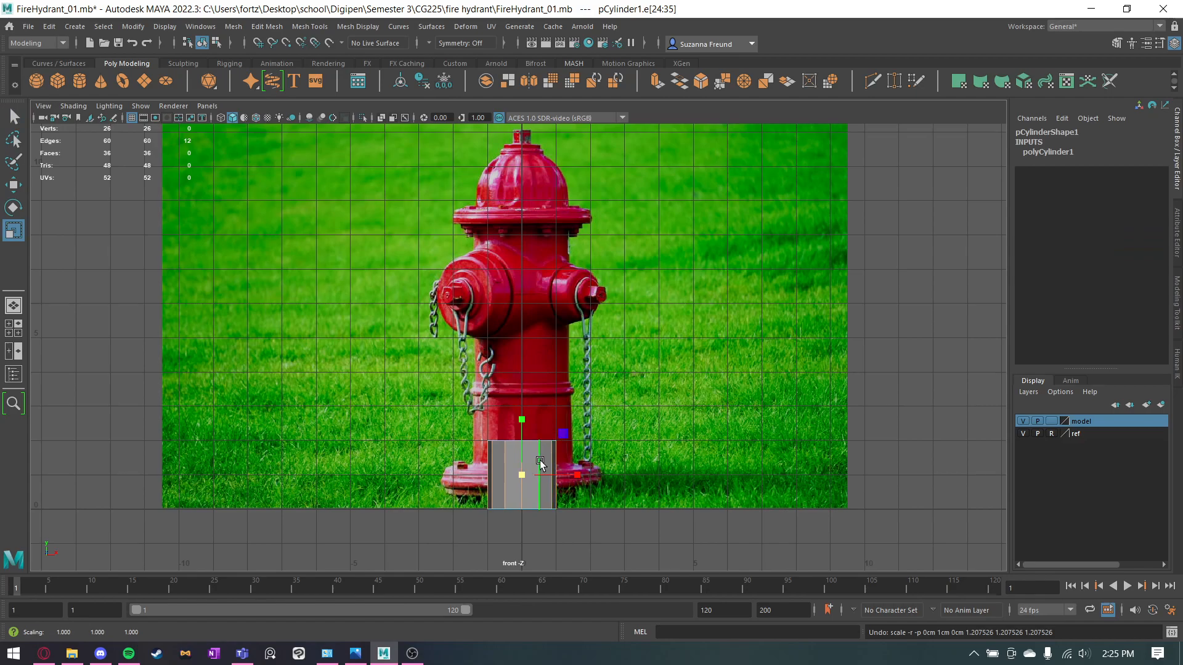
Scale the whole cylinder to about 1.421 in X and Z to match the hydrant body's width.
key("space")
left_click_drag(727, 291, 818, 256, "alt")
right_click_drag(818, 256, 845, 211)
key("r")
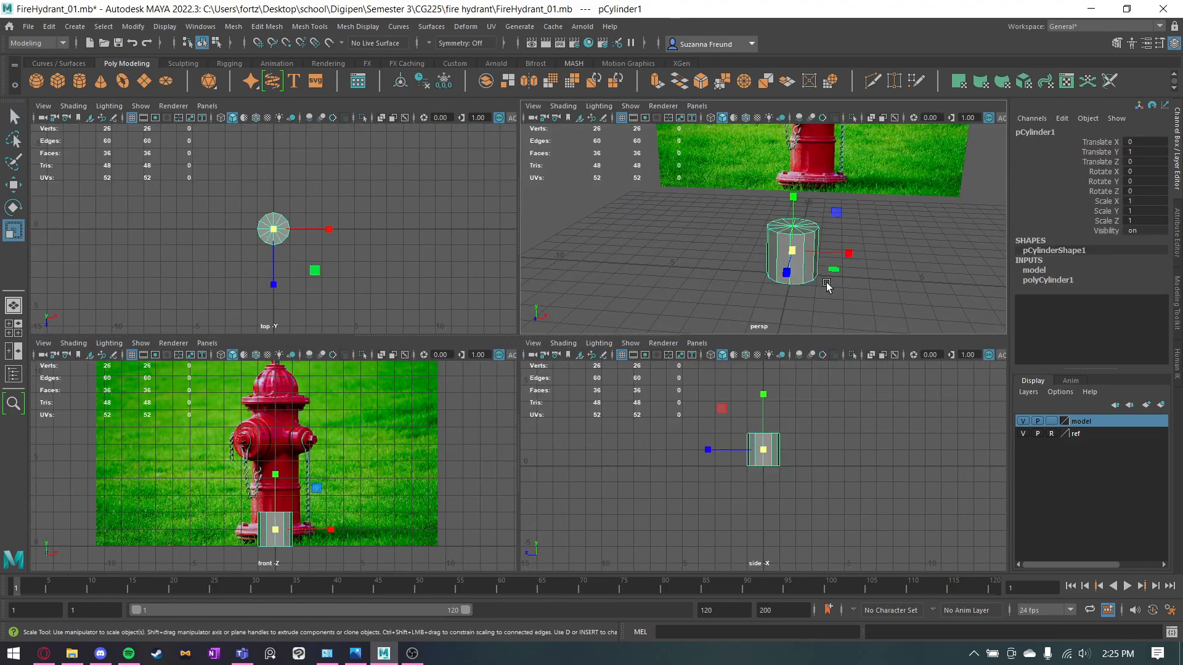
left_click_drag(831, 271, 853, 270)
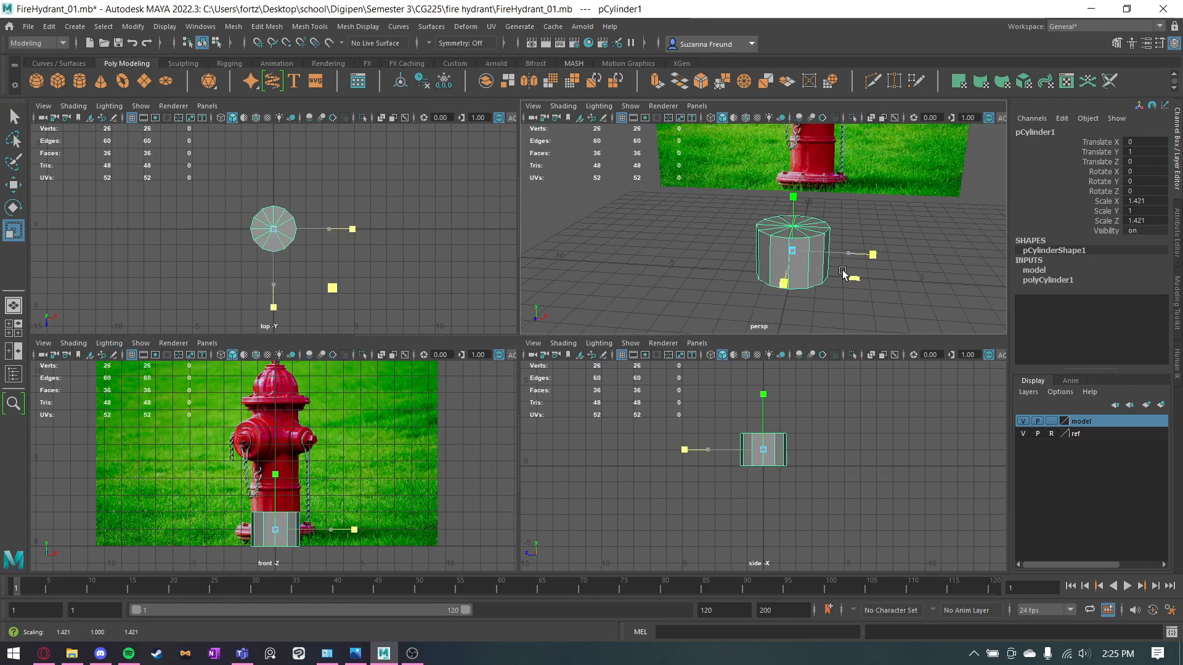
Snap the cylinder's pivot to the centre of its base.
scroll(316, 490, "up", 6)
middle_click_drag(326, 518, 332, 424, "alt")
key("d")
key("v")
left_click_drag(282, 466, 293, 554)
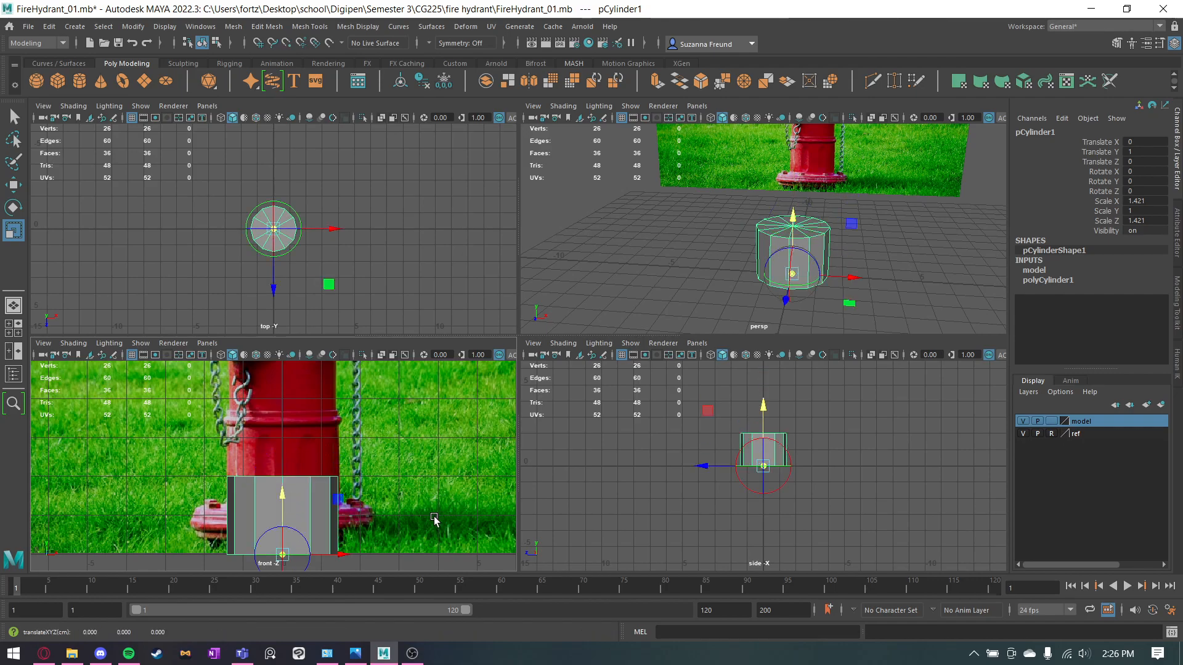
middle_click_drag(439, 513, 430, 471, "alt")
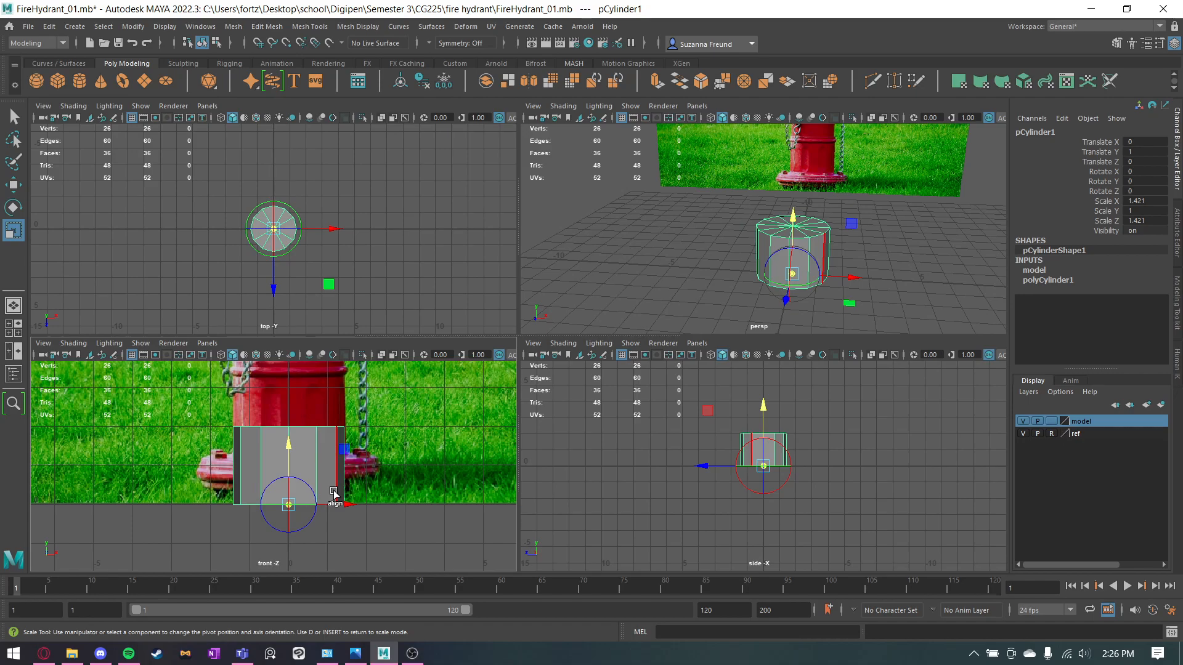
key("d")
mouse_move(393, 431)
middle_mouse_down("alt")
mouse_move(370, 510)
mouse_move(377, 445)
middle_mouse_up("alt")
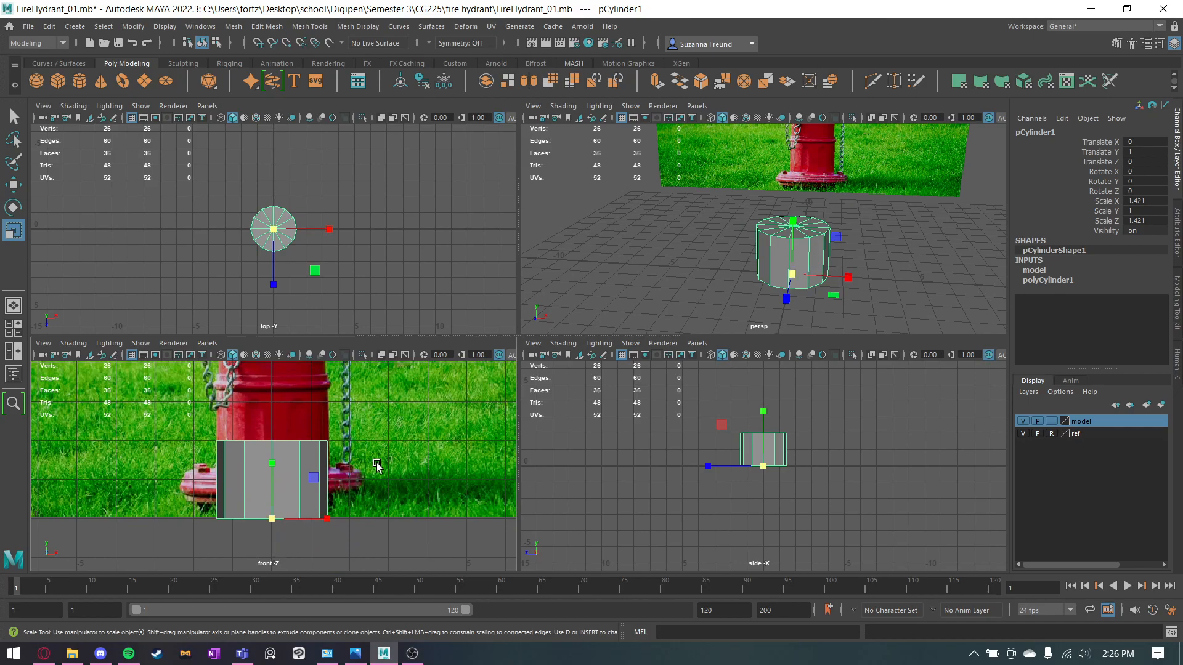
Scale the cylinder's height to about 5.544 in Y so it reaches the top of the hydrant photo.
middle_click_drag(809, 211, 795, 246, "alt")
scroll(289, 434, "down", 3)
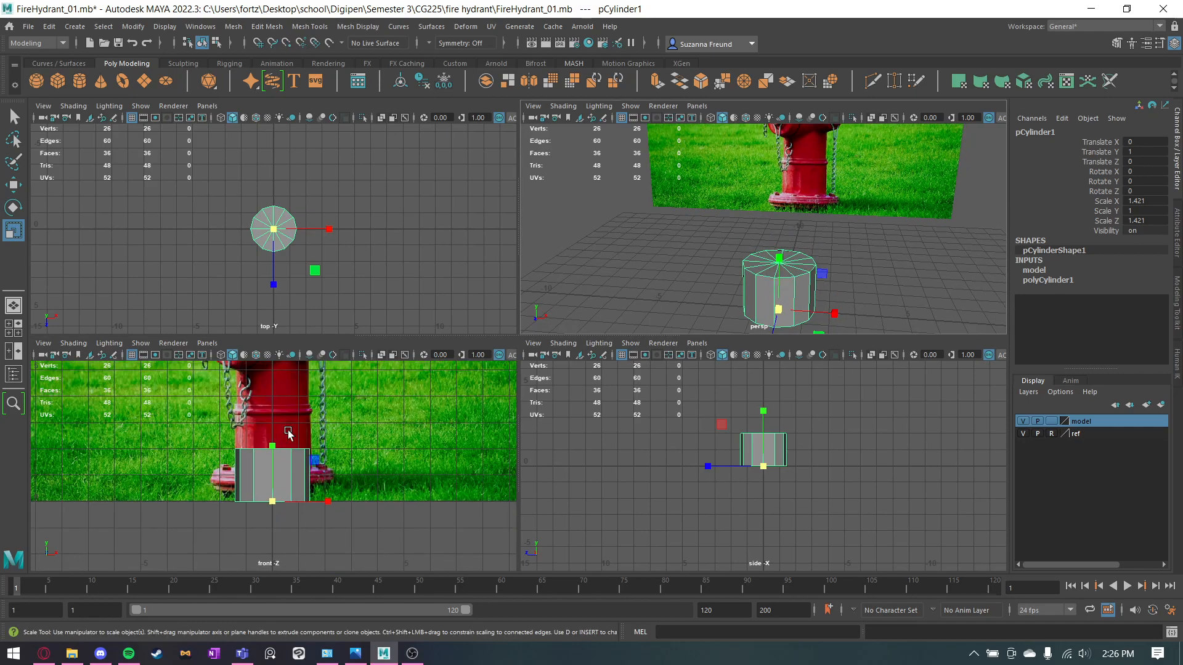
scroll(289, 434, "down", 4)
left_click_drag(269, 488, 265, 265)
scroll(275, 424, "up", 6)
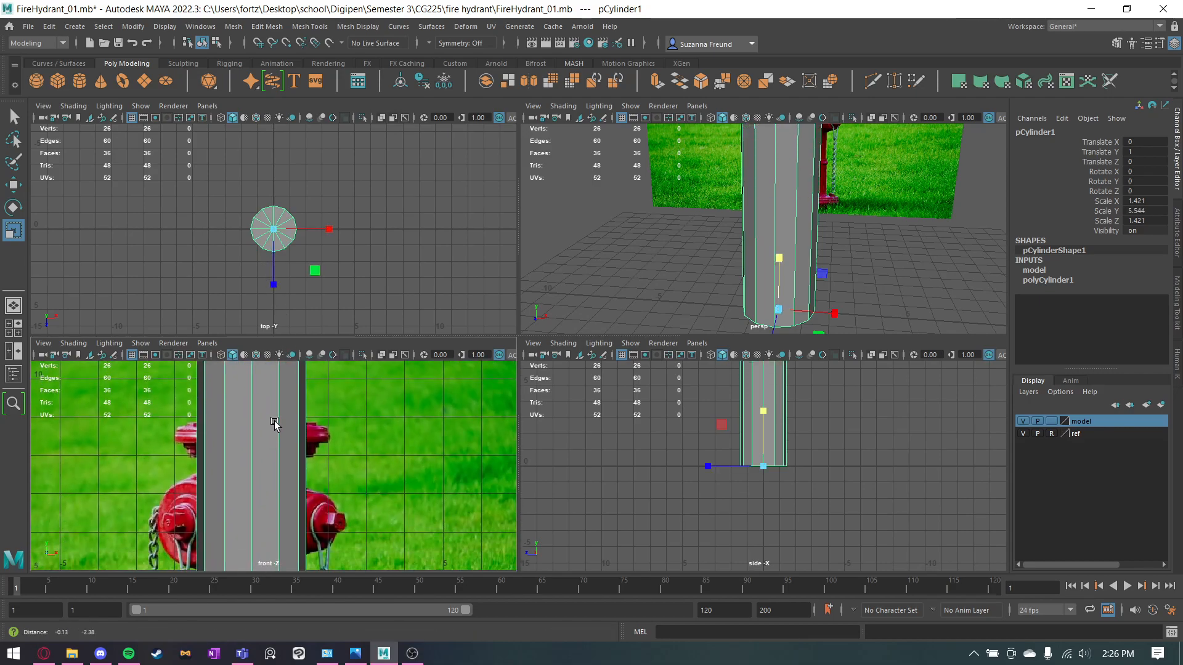
scroll(275, 420, "down", 6)
middle_click_drag(276, 511, 287, 480, "alt")
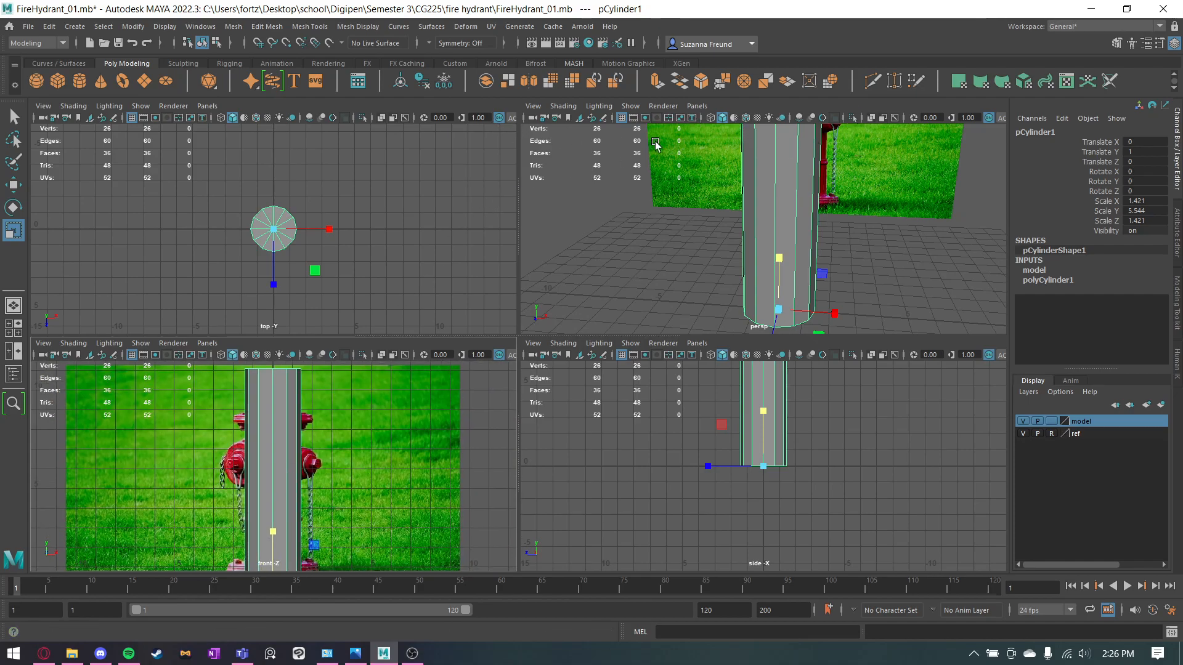
Enlarge the front view and turn on X-ray display to see the hydrant photo through the cylinder.
key("space")
middle_click_drag(622, 171, 615, 212, "alt")
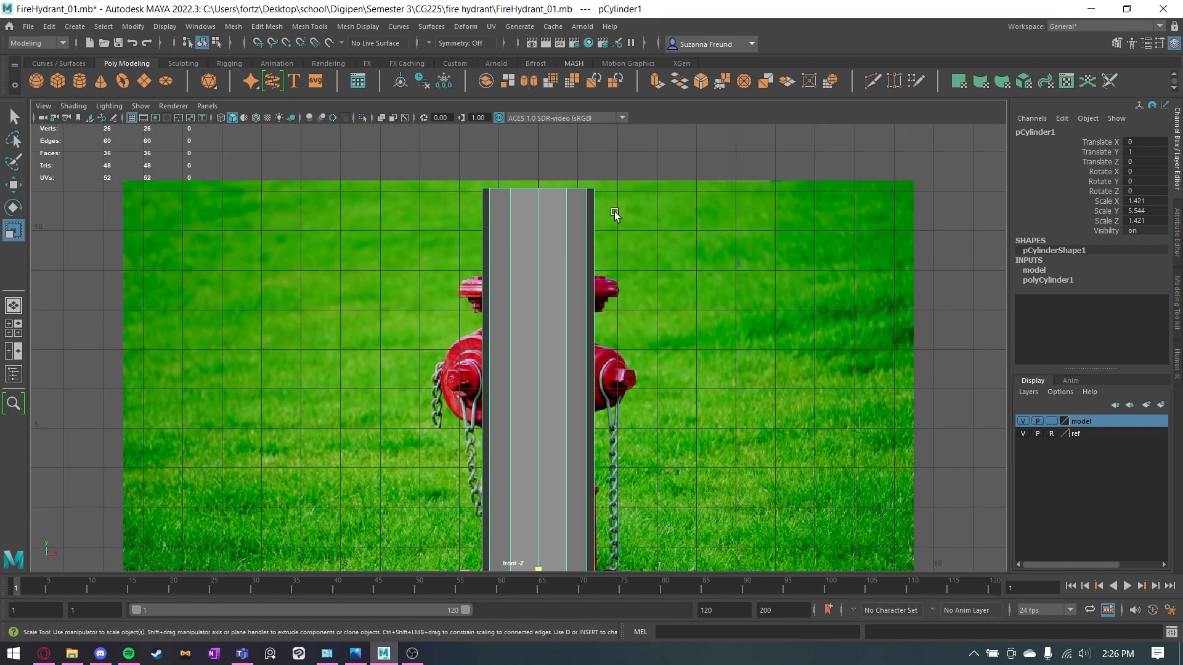
key("q")
middle_click_drag(622, 372, 625, 176, "alt")
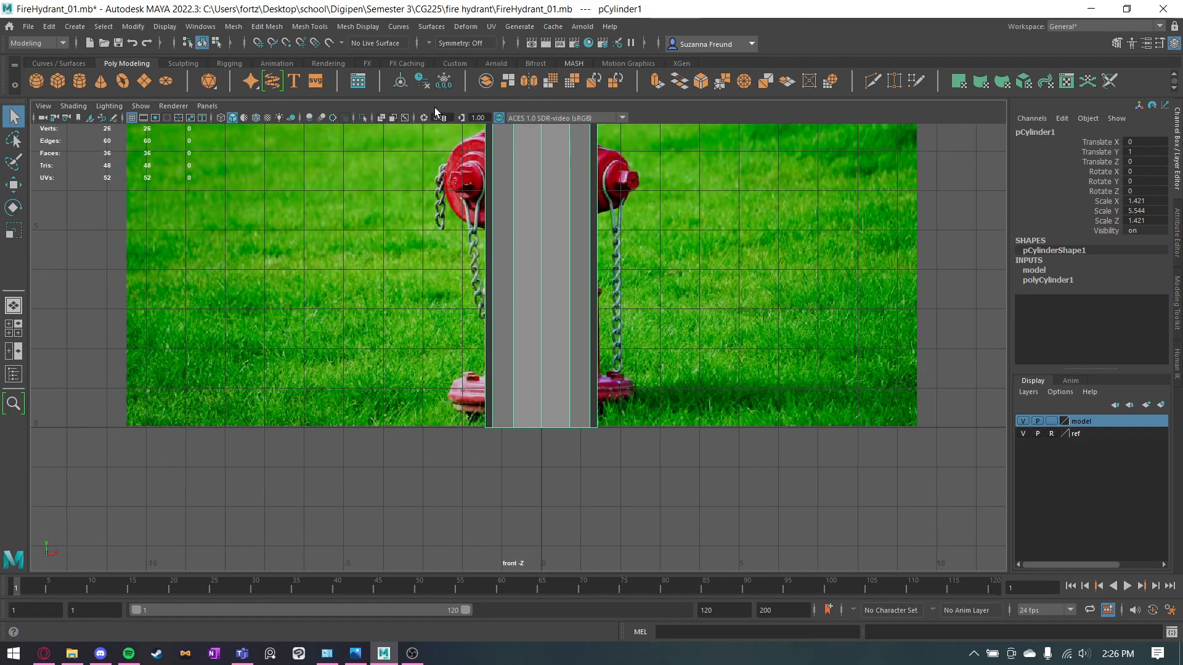
left_click(382, 118)
scroll(523, 193, "up", 5)
scroll(523, 309, "up", 3)
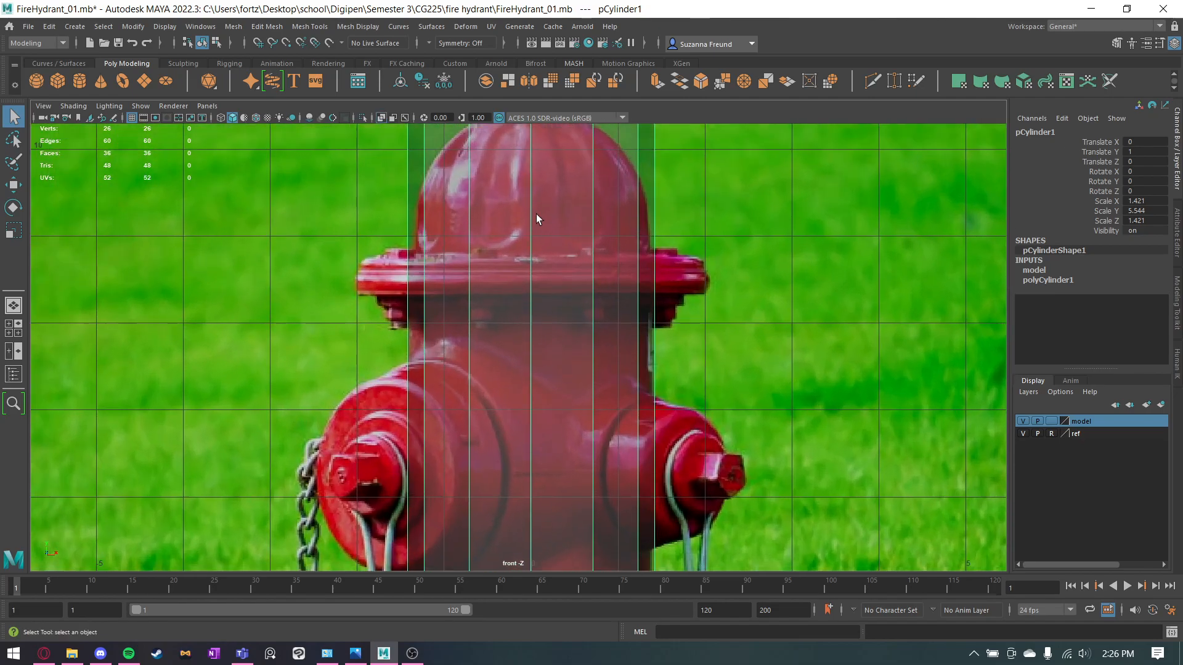
middle_click_drag(536, 215, 525, 297, "alt")
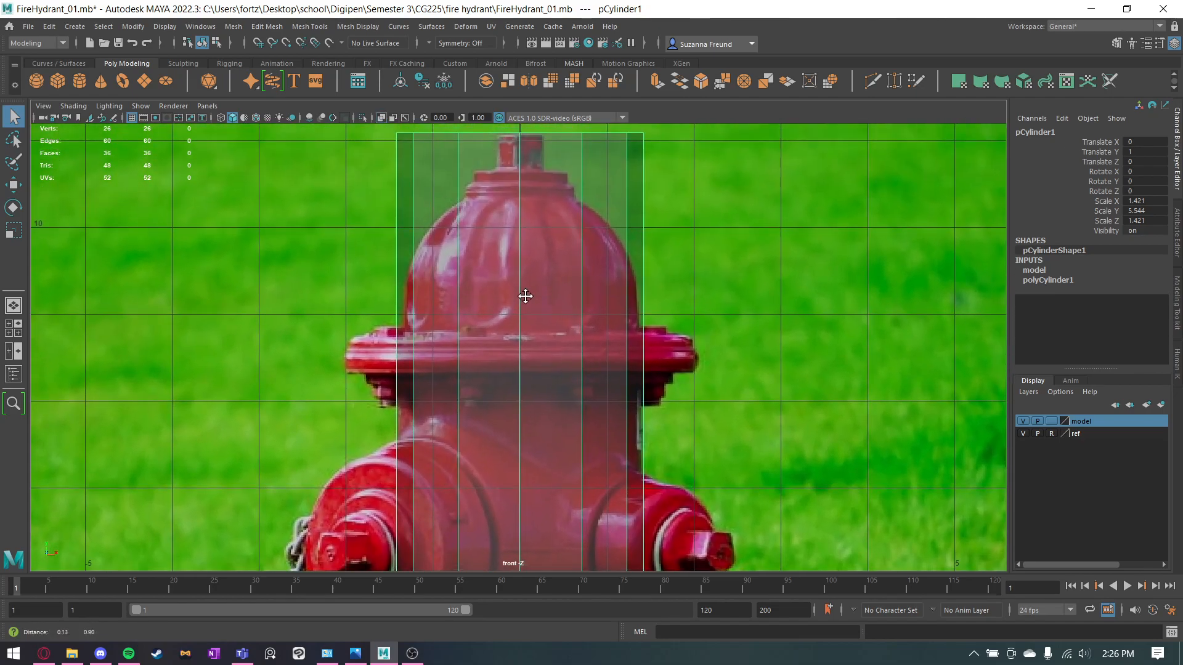
Insert three edge loops around the cylinder's lower end with Multi-Cut, matching the top and lower tiers of the hydrant's base flange.
left_click(873, 81)
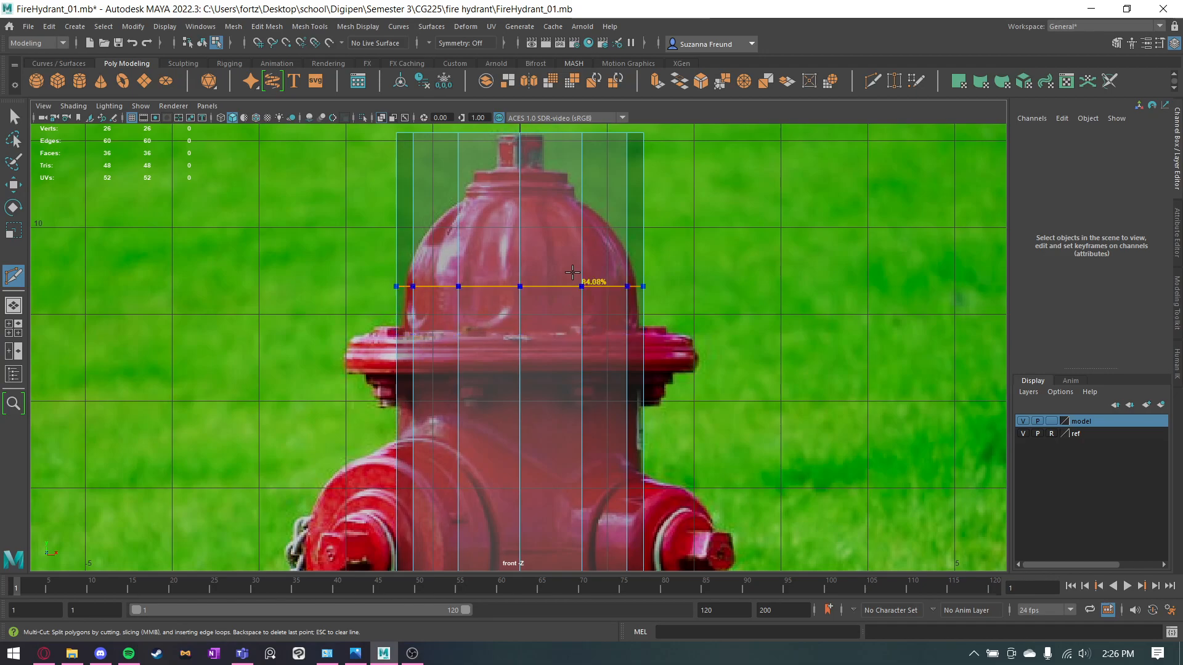
middle_click_drag(573, 242, 576, 211, "alt")
middle_click_drag(497, 199, 493, 364, "alt")
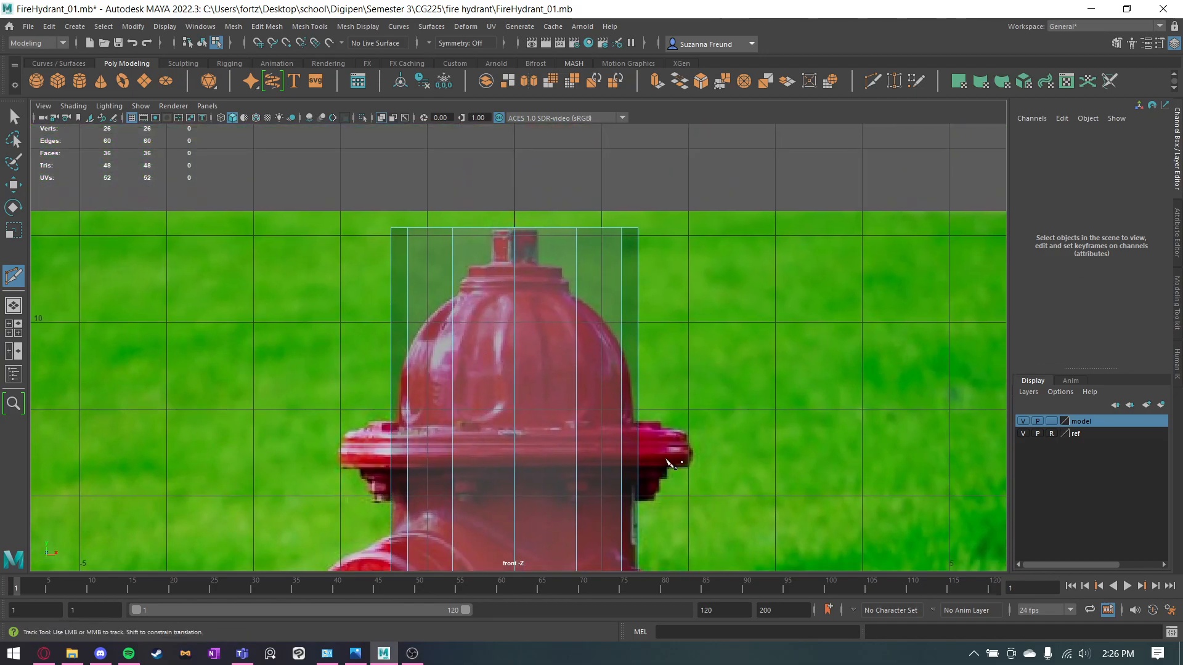
middle_click_drag(676, 459, 697, 104, "alt")
middle_click_drag(617, 401, 626, 187, "alt")
middle_click_drag(563, 478, 597, 368, "alt")
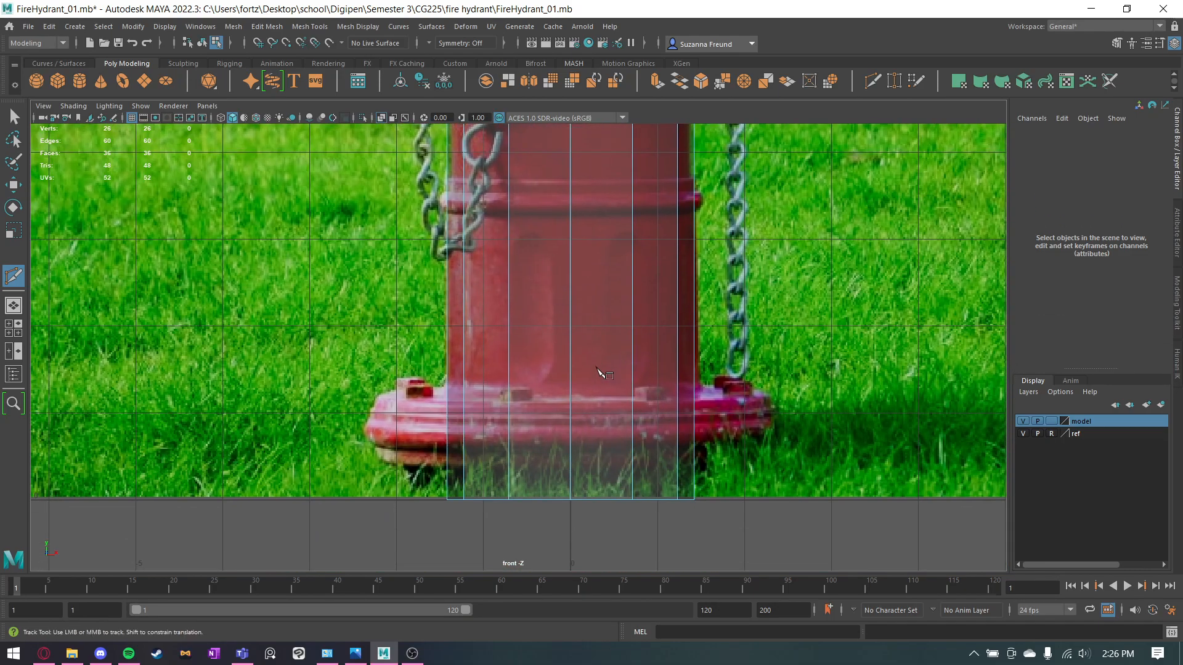
left_click(573, 387, "ctrl")
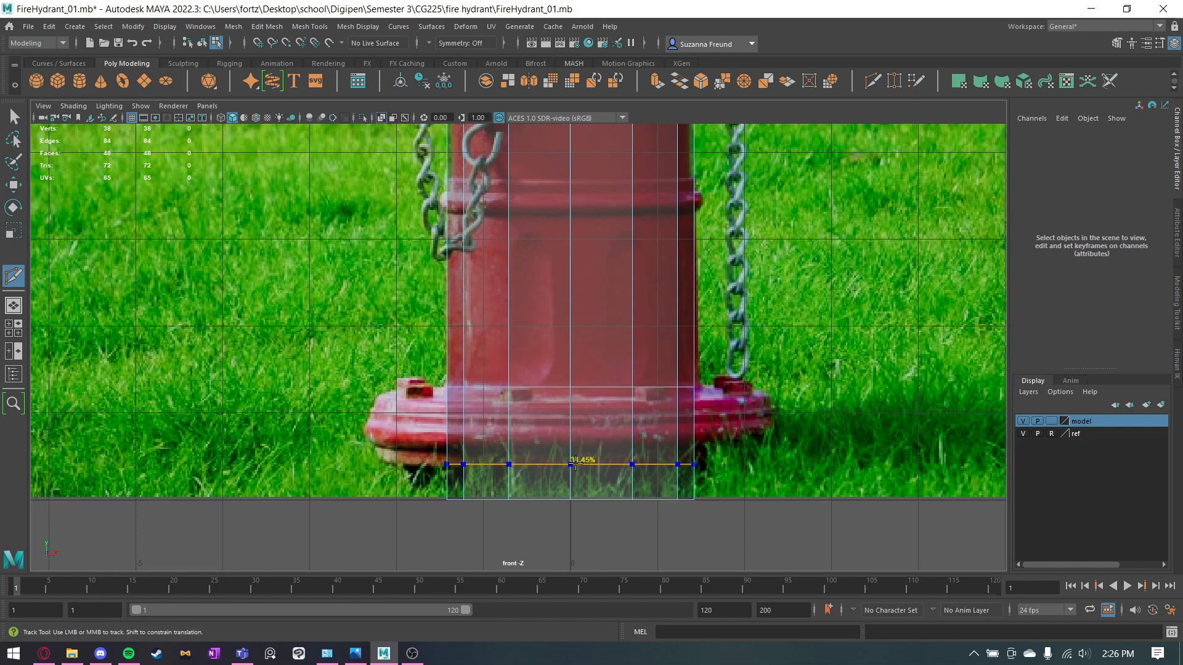
left_click(573, 465, "ctrl")
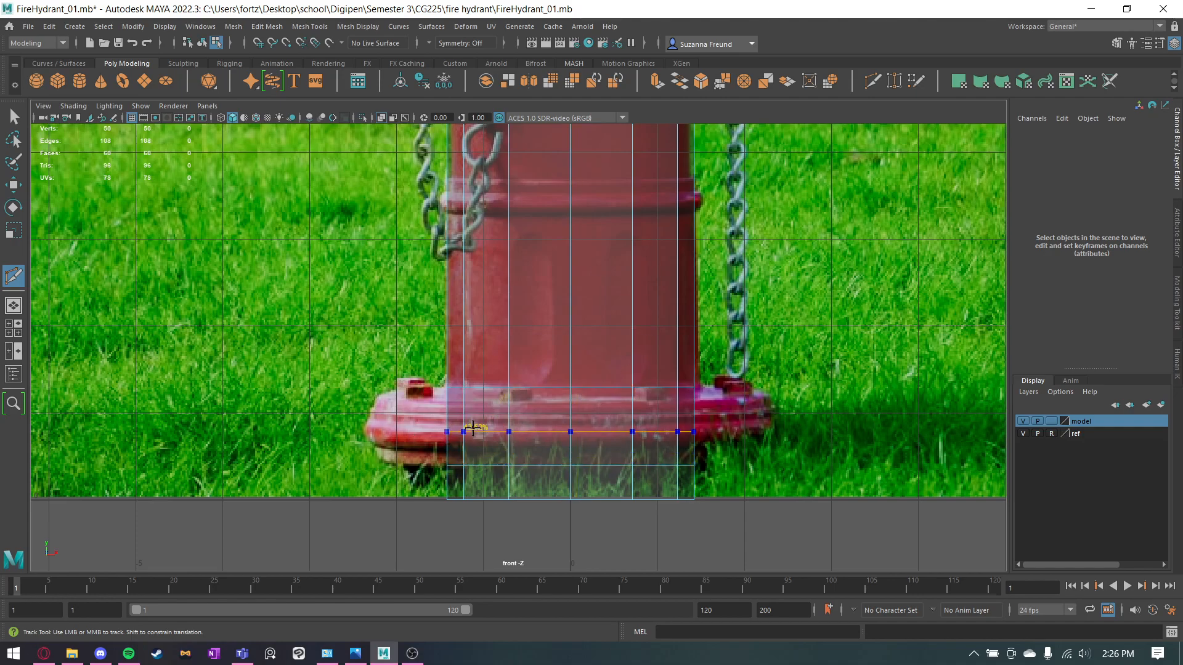
left_click(473, 427, "ctrl")
key("ctrl+z")
left_click(449, 435, "ctrl")
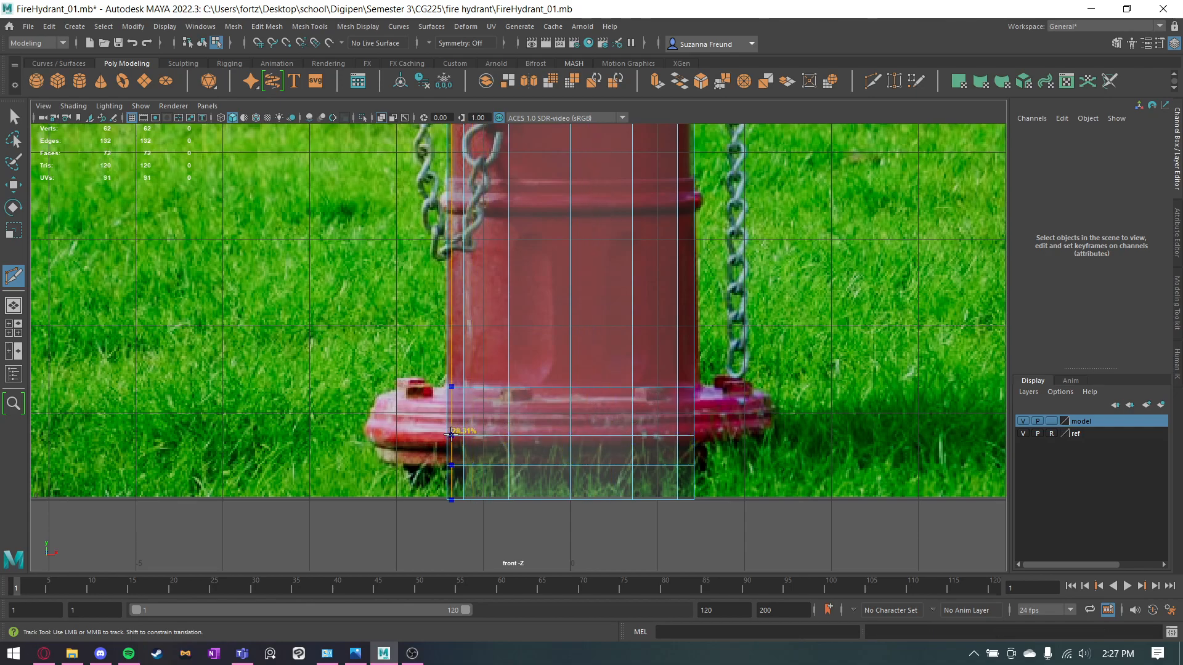
Insert two edge loops around the cylinder at the lower and upper borders of the flange beneath the dome.
middle_click_drag(566, 279, 511, 476, "alt")
middle_click_drag(541, 172, 512, 401, "alt")
middle_click_drag(475, 212, 468, 308, "alt")
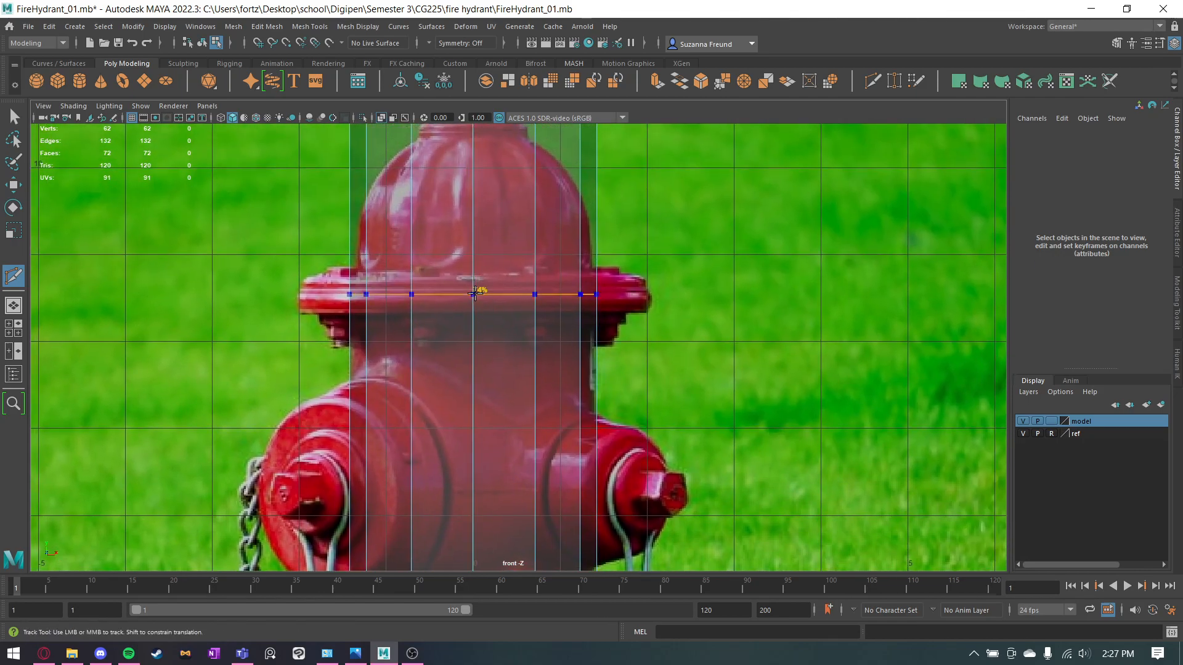
left_click(473, 315, "ctrl")
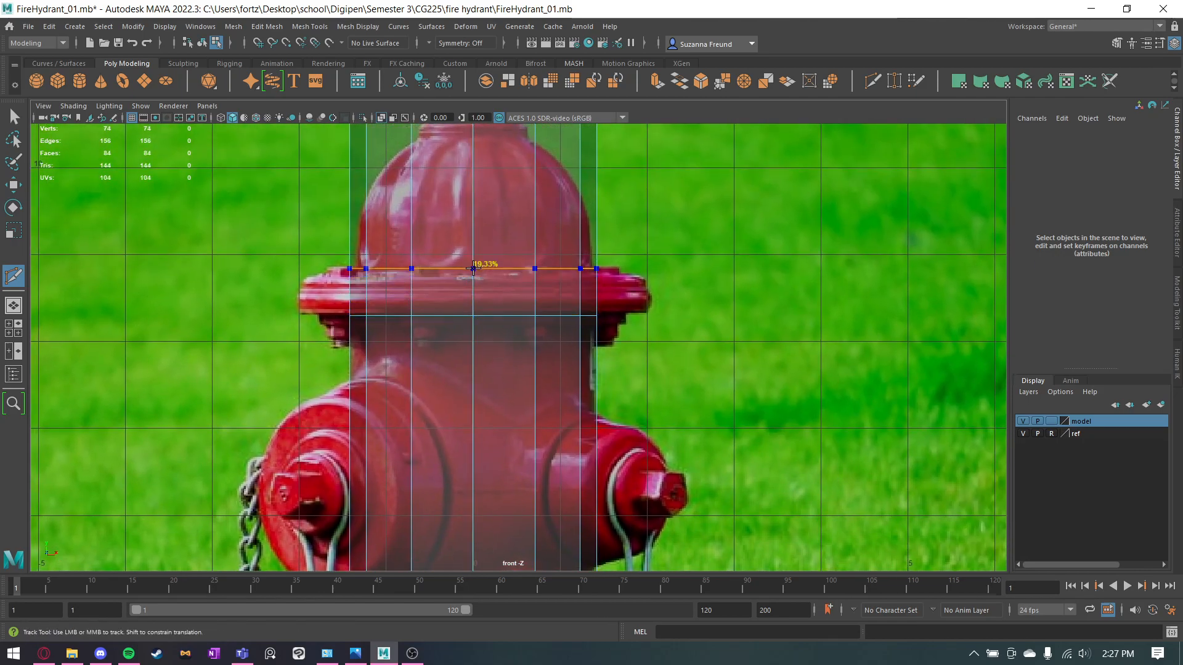
left_click(473, 272, "ctrl")
Insert five edge loops above the upper flange, dividing the dome, the stepped cap and the base of the top nut.
middle_click_drag(531, 219, 530, 321, "alt")
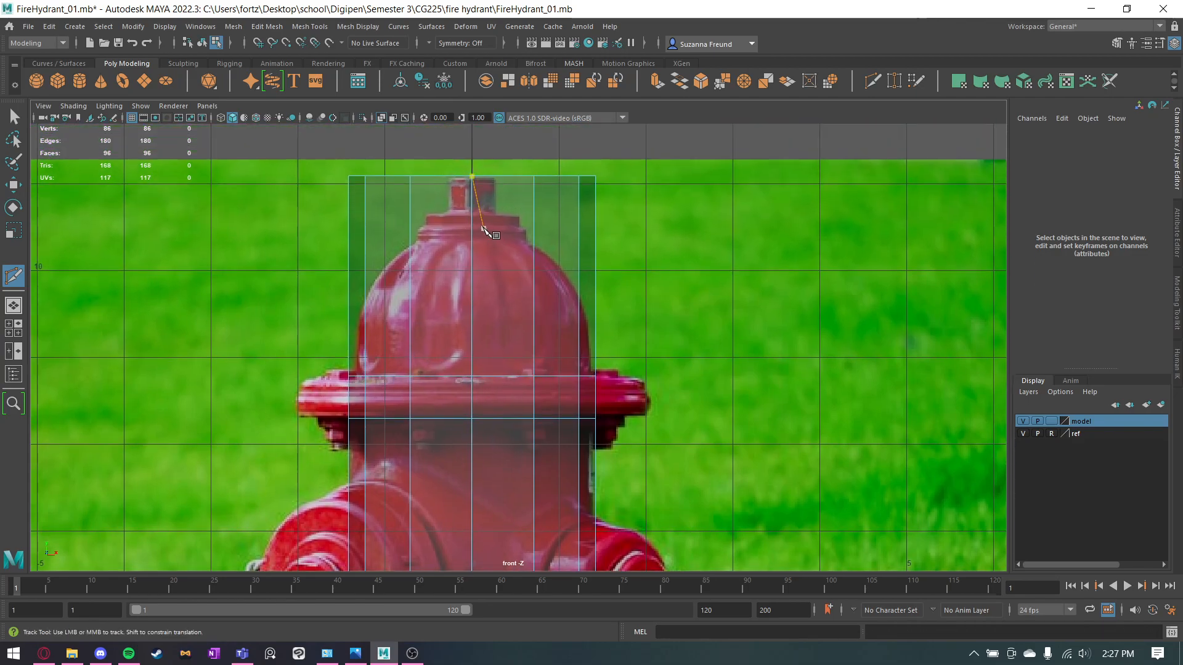
left_click(473, 208, "ctrl")
left_click(472, 237, "ctrl")
left_click(534, 237)
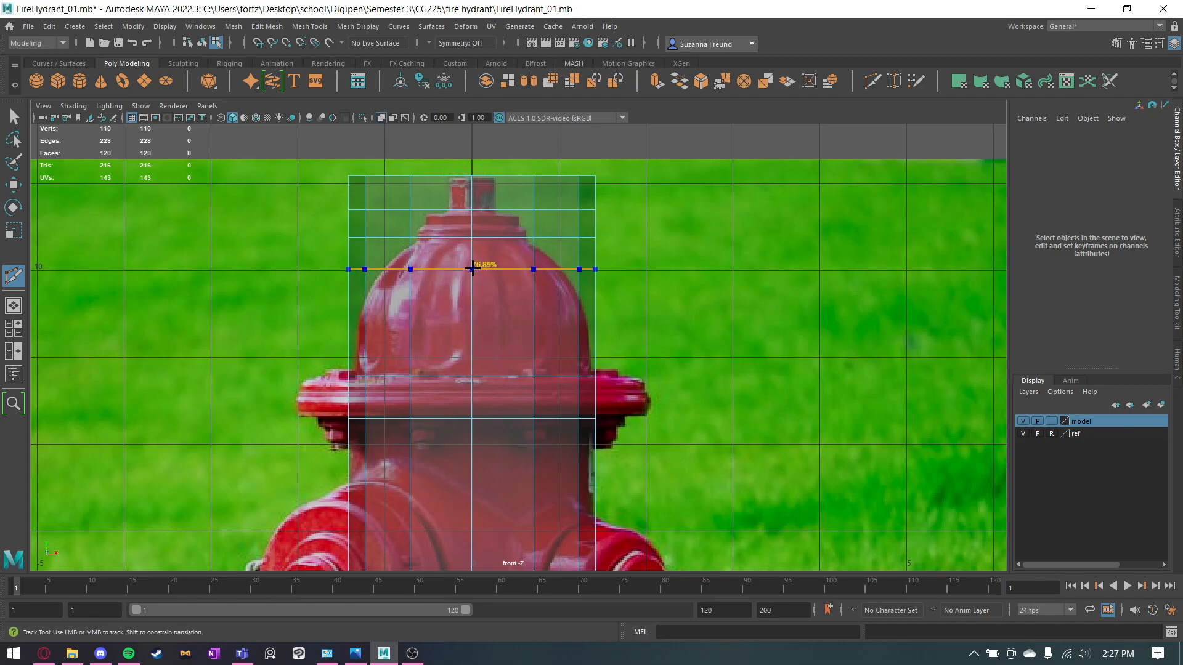
left_click(468, 307, "ctrl")
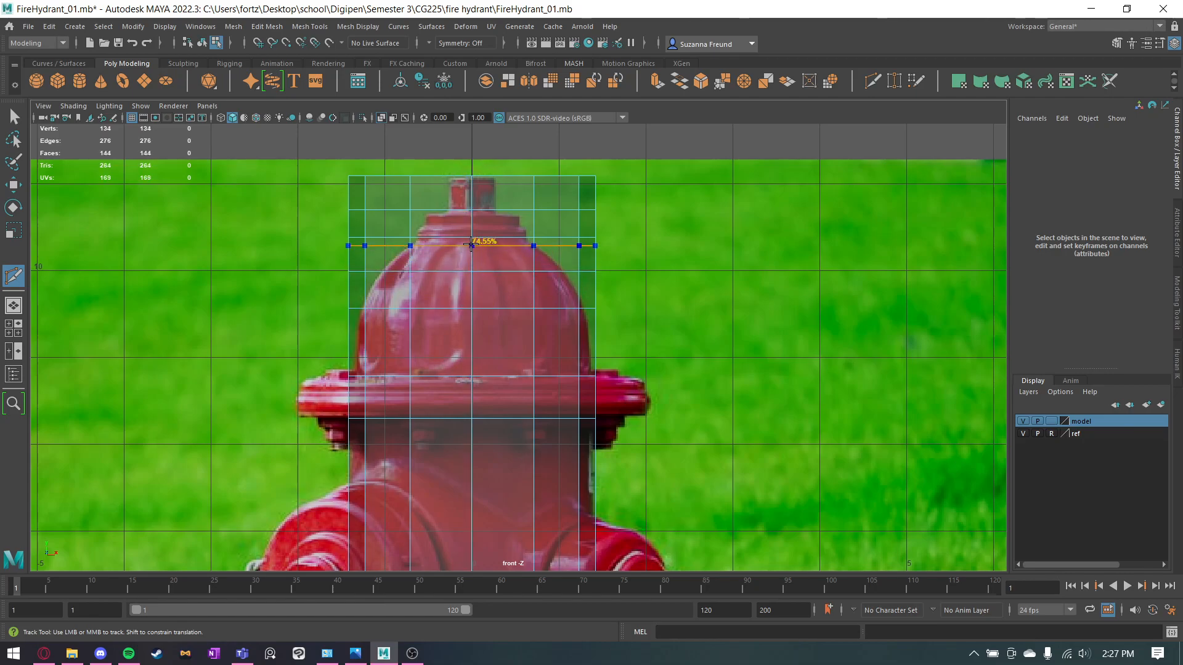
left_click(471, 244, "ctrl")
Extrude all faces above the upper flange and scale them slightly inward in X and Z to match the dome's base width.
key("q")
right_click(495, 195)
right_click_drag(495, 196, 287, 135)
left_click_drag(319, 142, 665, 338)
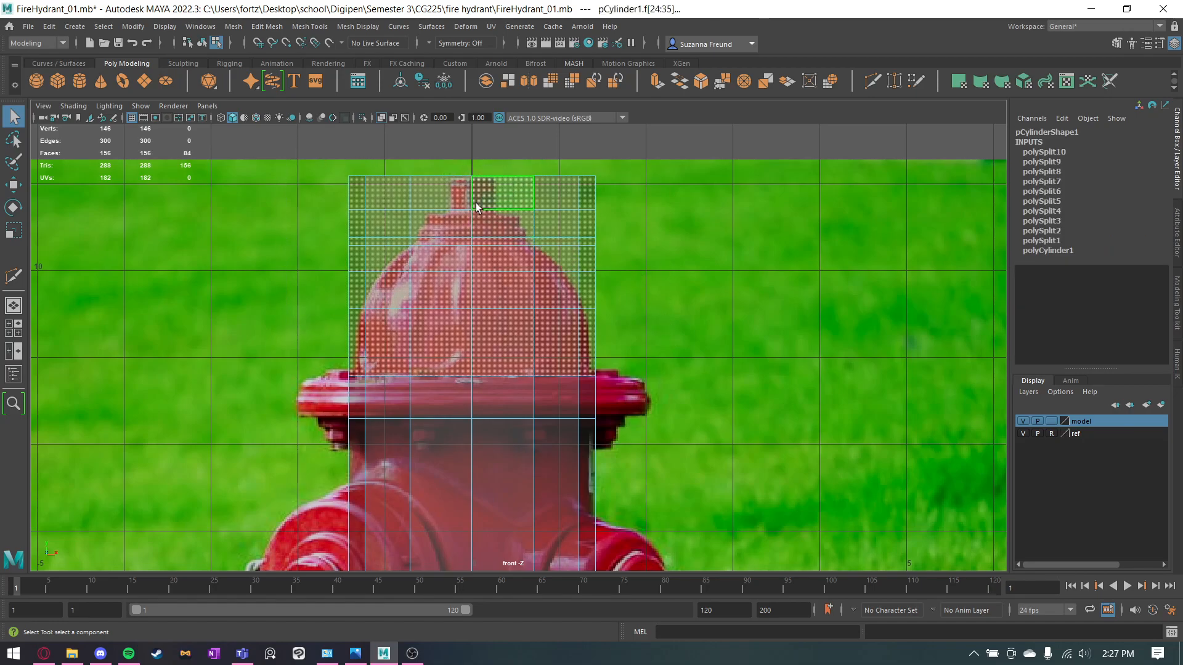
key("r")
key("space")
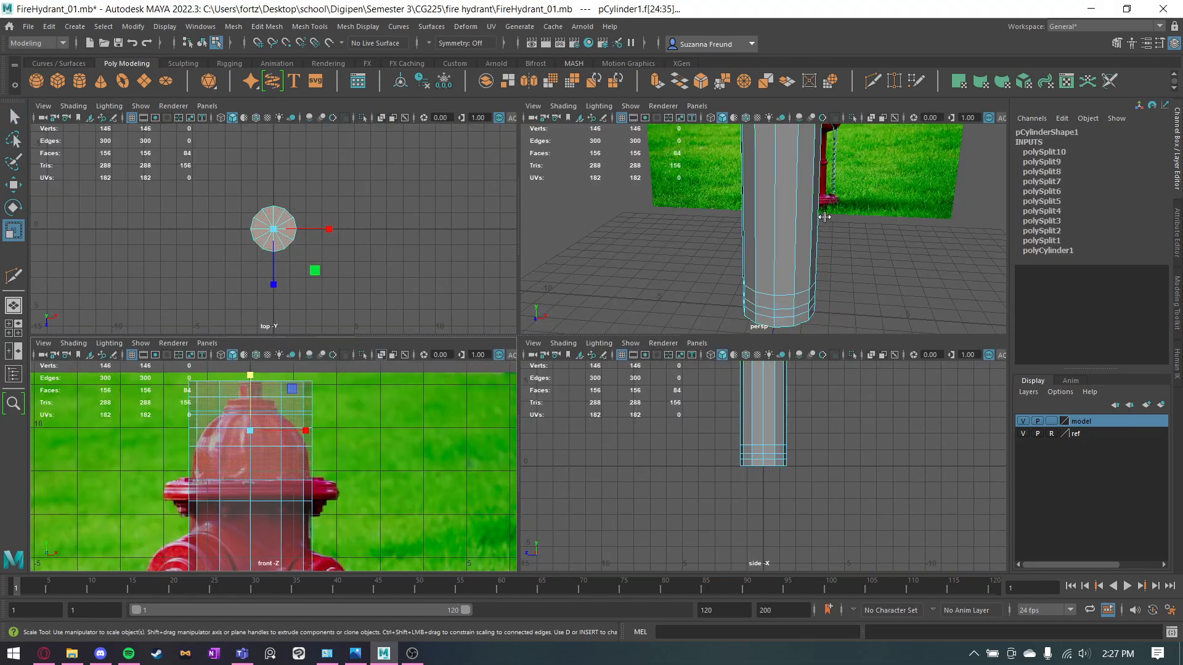
left_click_drag(853, 210, 845, 235, "alt")
middle_click_drag(823, 191, 812, 227, "alt")
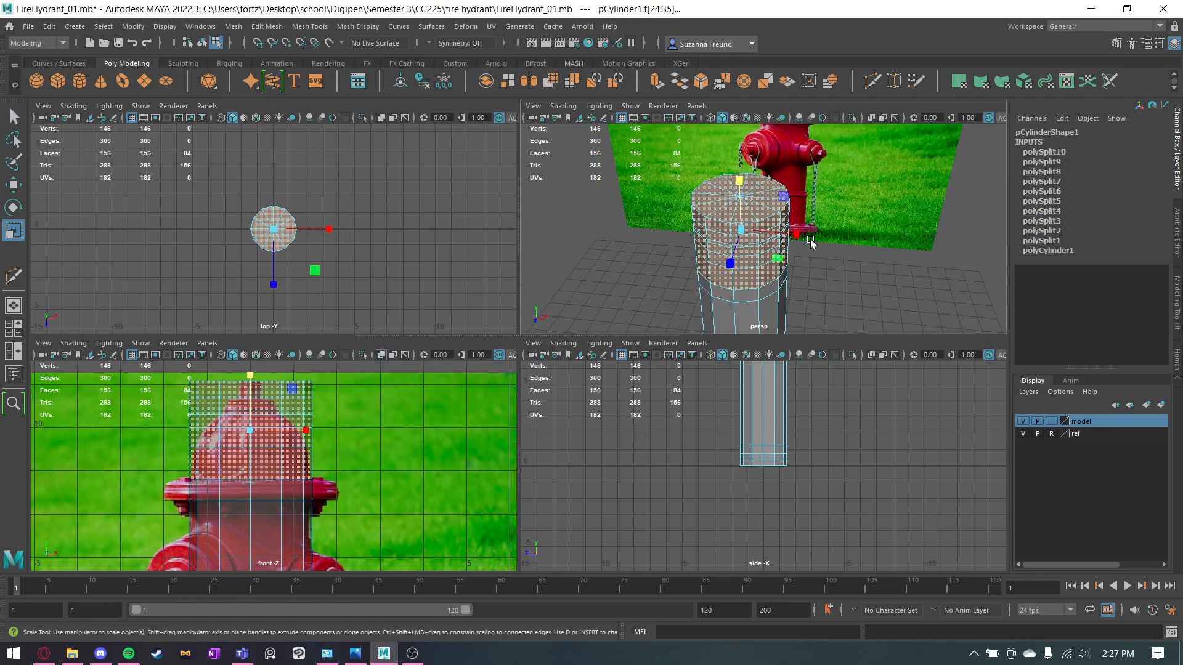
scroll(801, 247, "up", 2)
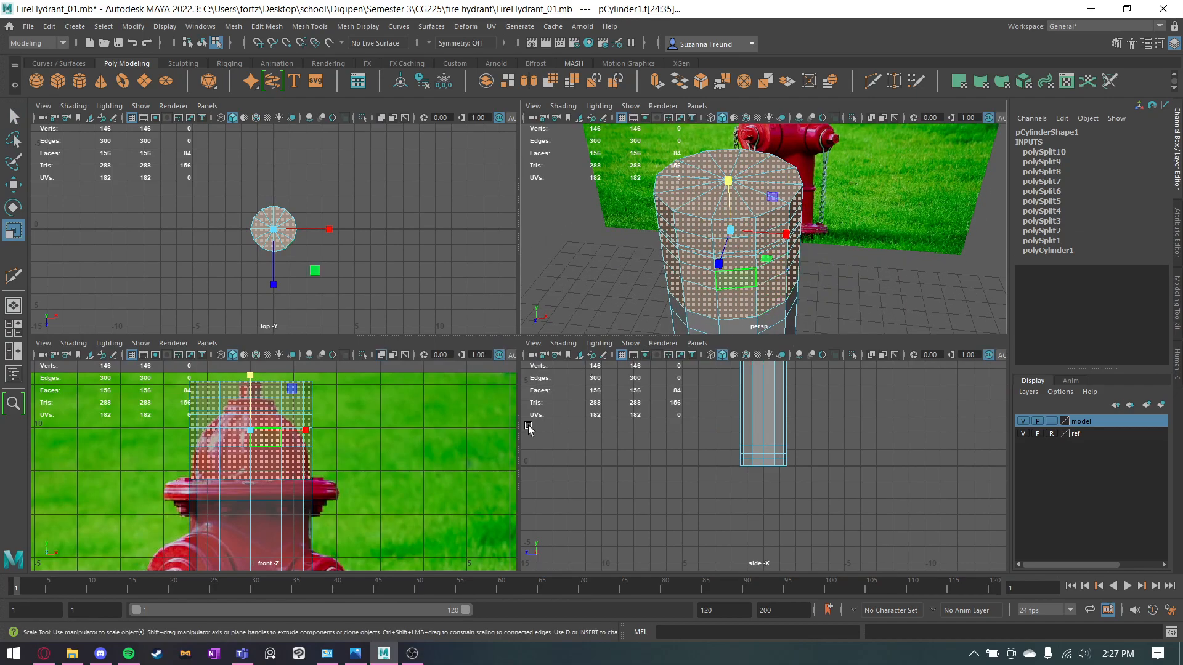
left_click(767, 262, "shift")
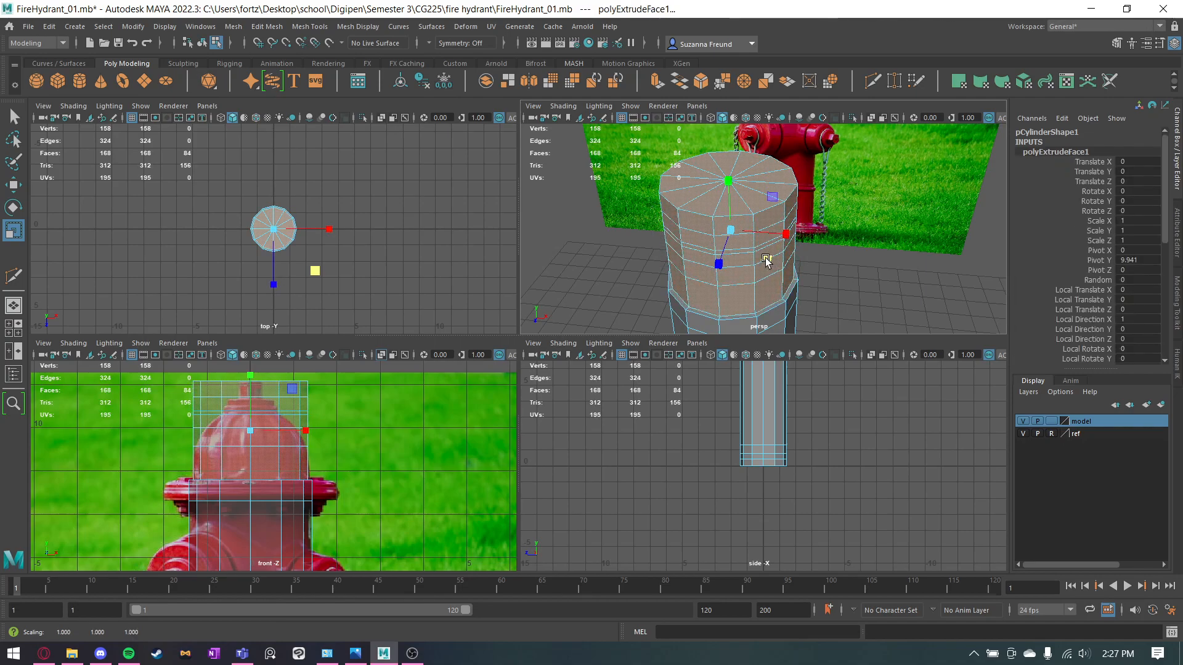
Scale the dome's upper edge loops inward in X and Z to follow the rounded outline in the photo.
left_click_drag(828, 261, 850, 257, "alt")
right_click_drag(755, 259, 760, 203)
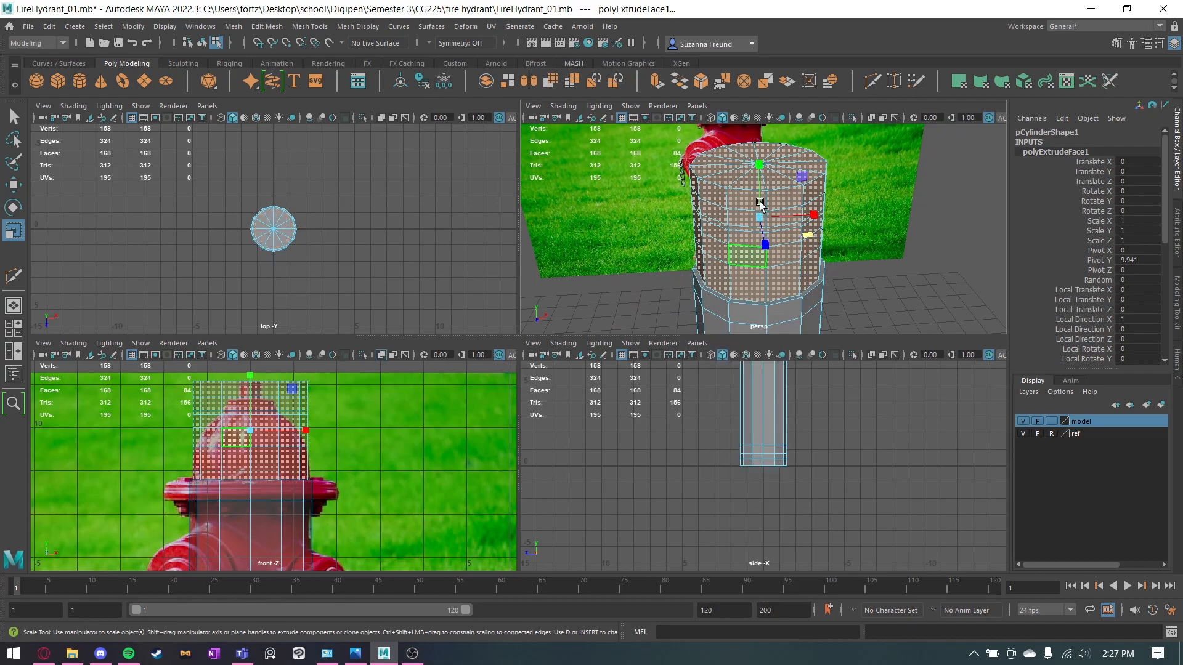
double_click(751, 244)
left_click_drag(781, 223, 748, 209)
scroll(374, 431, "up", 5)
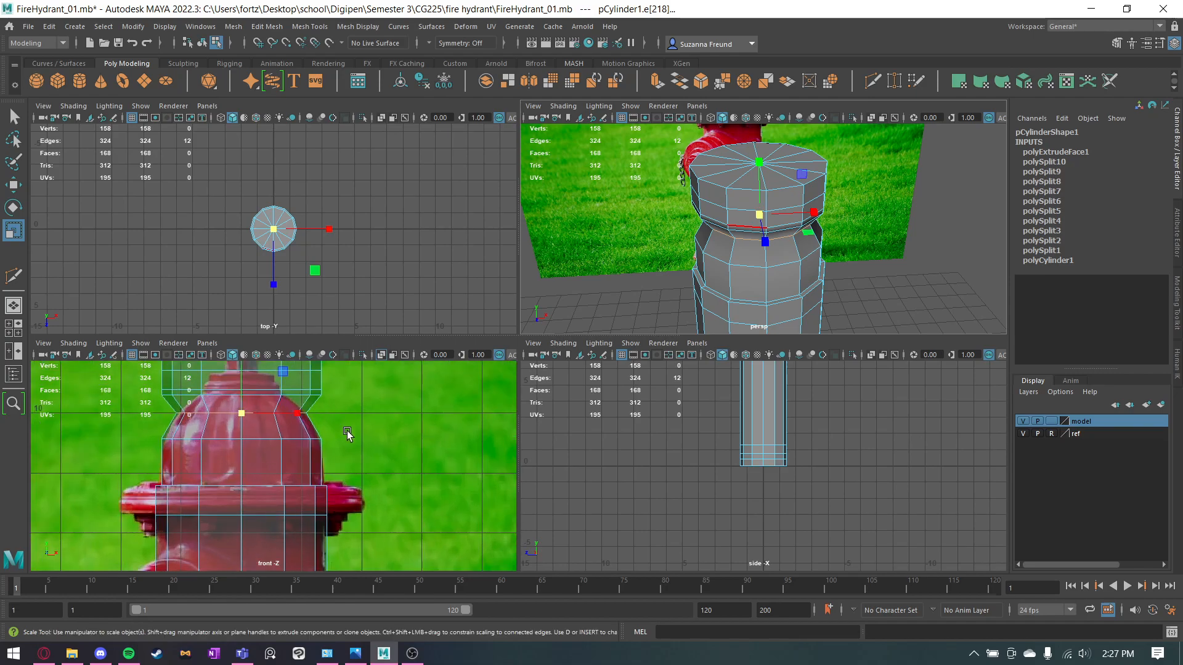
double_click(251, 422)
left_click_drag(241, 422, 158, 406)
double_click(247, 412)
middle_click_drag(240, 413, 284, 451, "alt")
left_click_drag(284, 450, 313, 437)
Scale the cap's edge loops together with the top rim inward in X and Z to match the stepped cap's width.
double_click(321, 421, "shift")
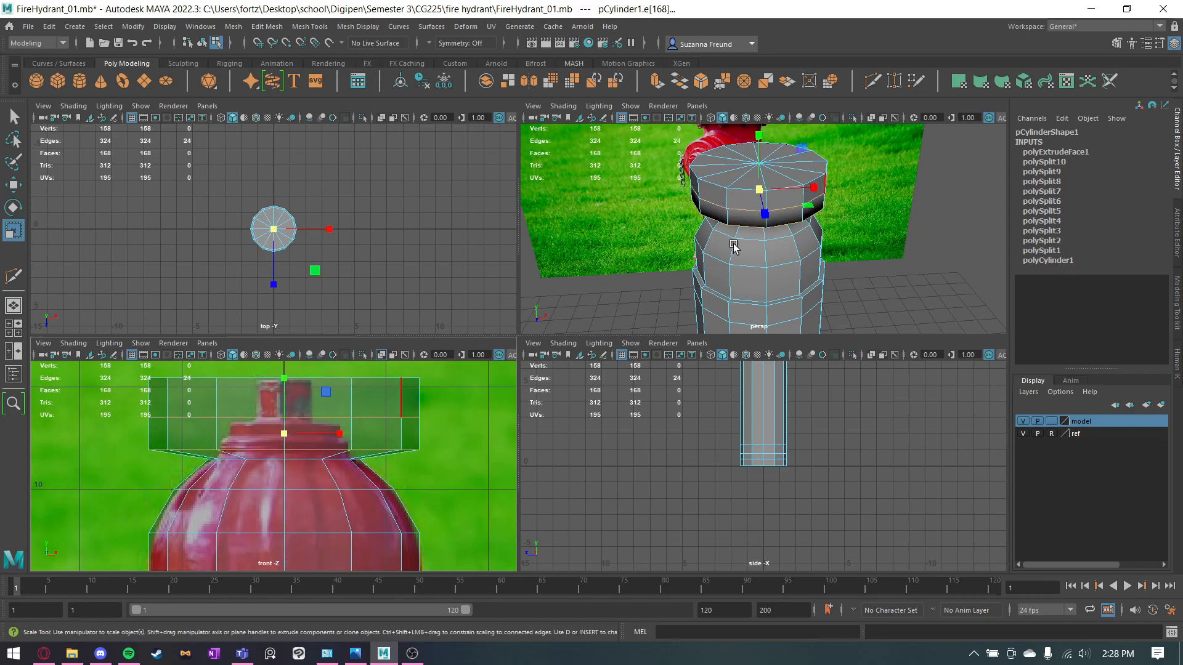
left_click_drag(813, 213, 772, 203)
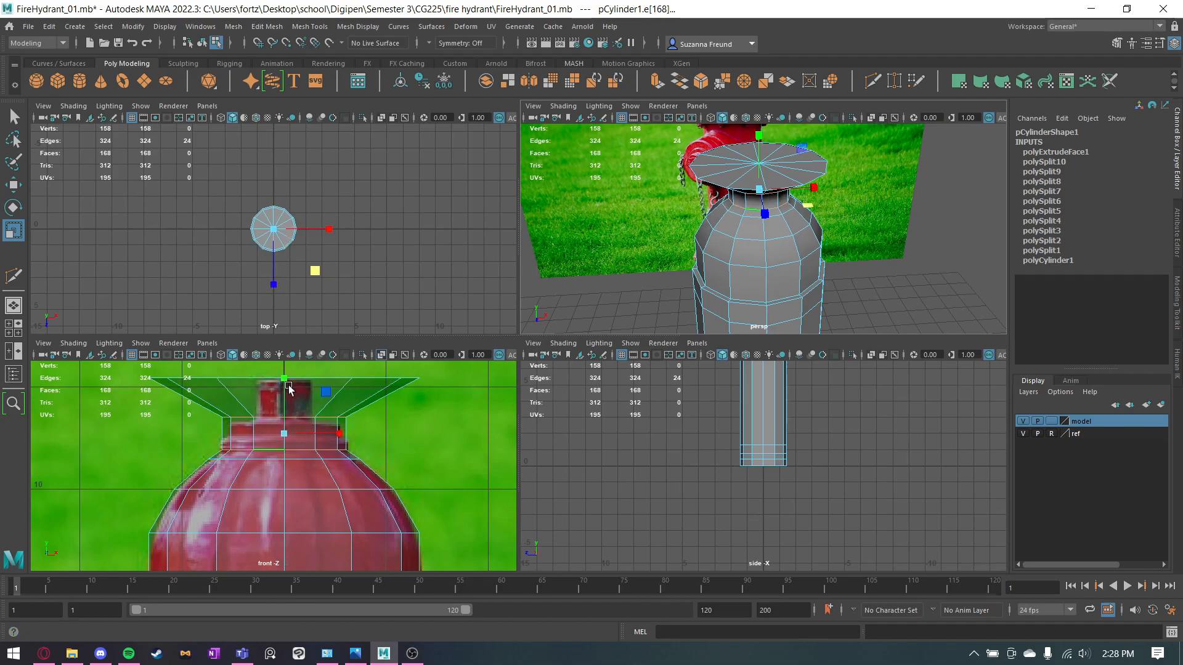
left_click(308, 378)
key("ctrl+z")
key("ctrl+z")
left_click(308, 378, "shift")
left_click_drag(819, 204, 800, 196)
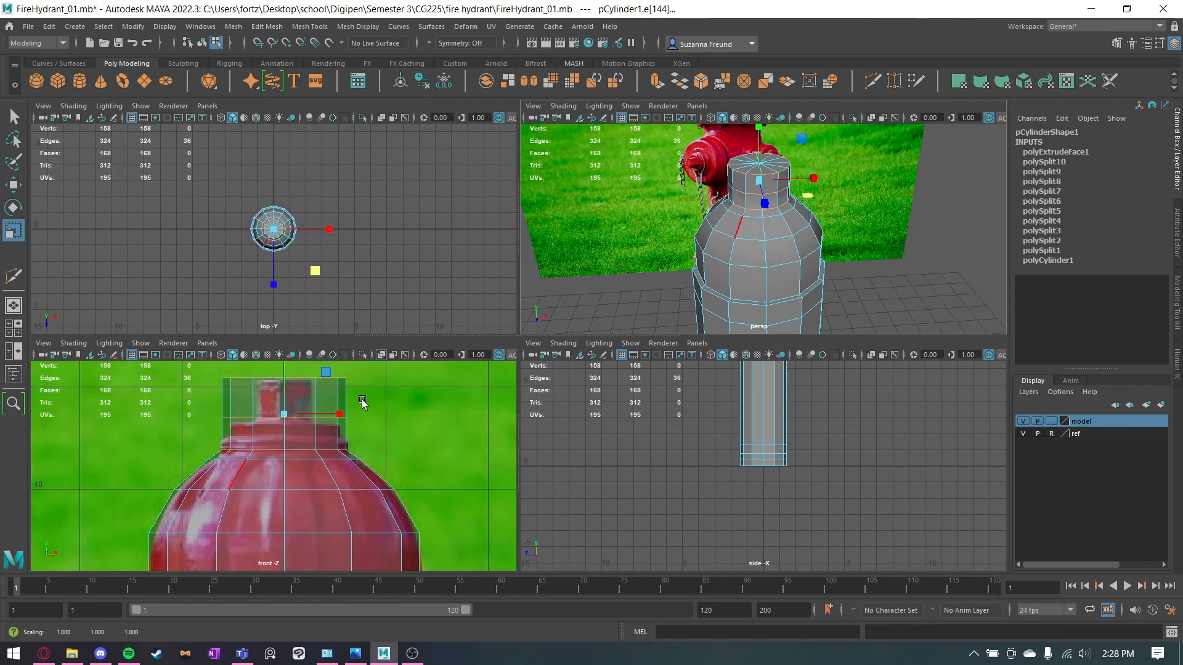
Extrude the topmost section's faces and scale them inward in X and Z to form the nut on the cap.
key("q")
right_click_drag(321, 314, 326, 361)
left_click_drag(197, 376, 433, 412)
key("r")
left_click_drag(811, 186, 855, 193)
key("ctrl+z")
left_click_drag(826, 256, 823, 220, "alt")
middle_click_drag(195, 377, 191, 475, "alt")
left_click_drag(426, 500, 426, 501)
left_click_drag(827, 149, 887, 238, "alt")
left_click(847, 231)
Extrude the ring of faces beneath the dome and scale it outward in X and Z to form the upper flange.
scroll(844, 244, "up", 5)
scroll(845, 248, "down", 8)
middle_click_drag(845, 277, 854, 191, "alt")
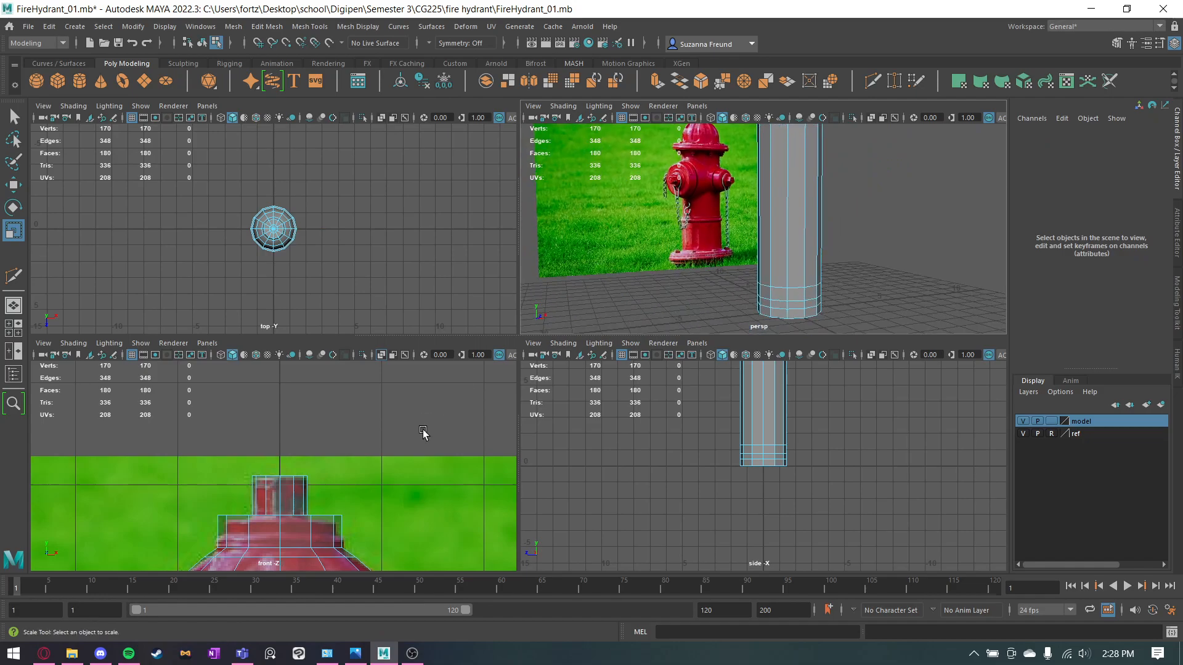
middle_click_drag(371, 534, 373, 359, "alt")
scroll(373, 475, "down", 8)
middle_click_drag(353, 493, 367, 449, "alt")
scroll(367, 450, "up", 5)
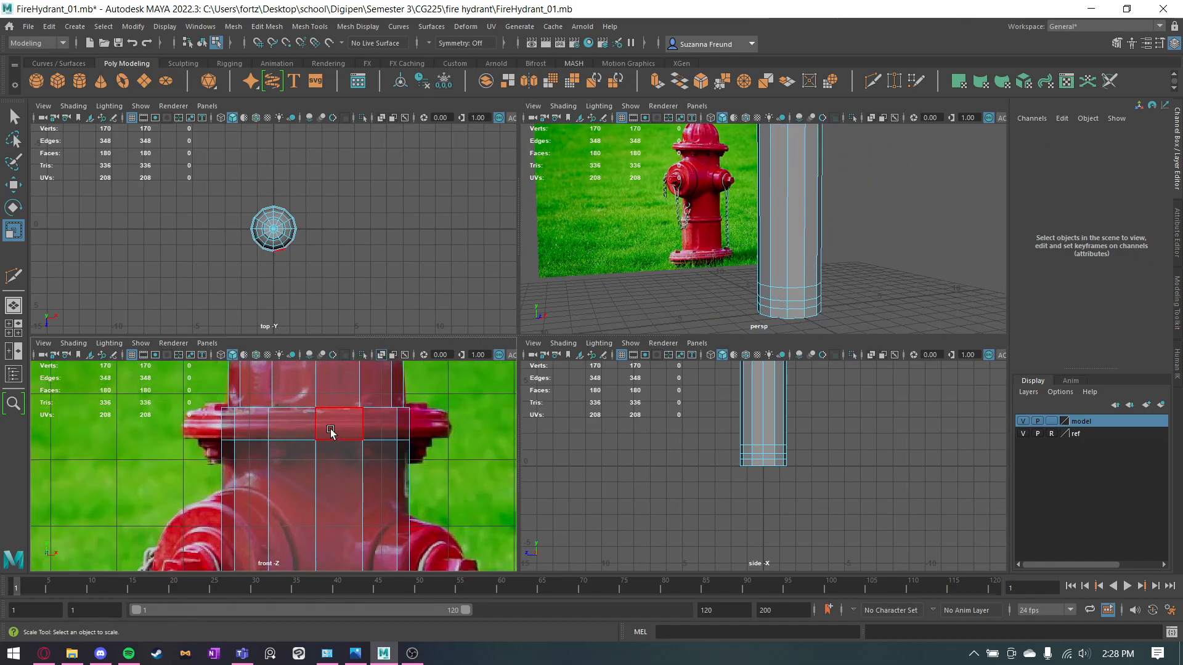
key("q")
right_click(324, 424)
left_click(324, 421)
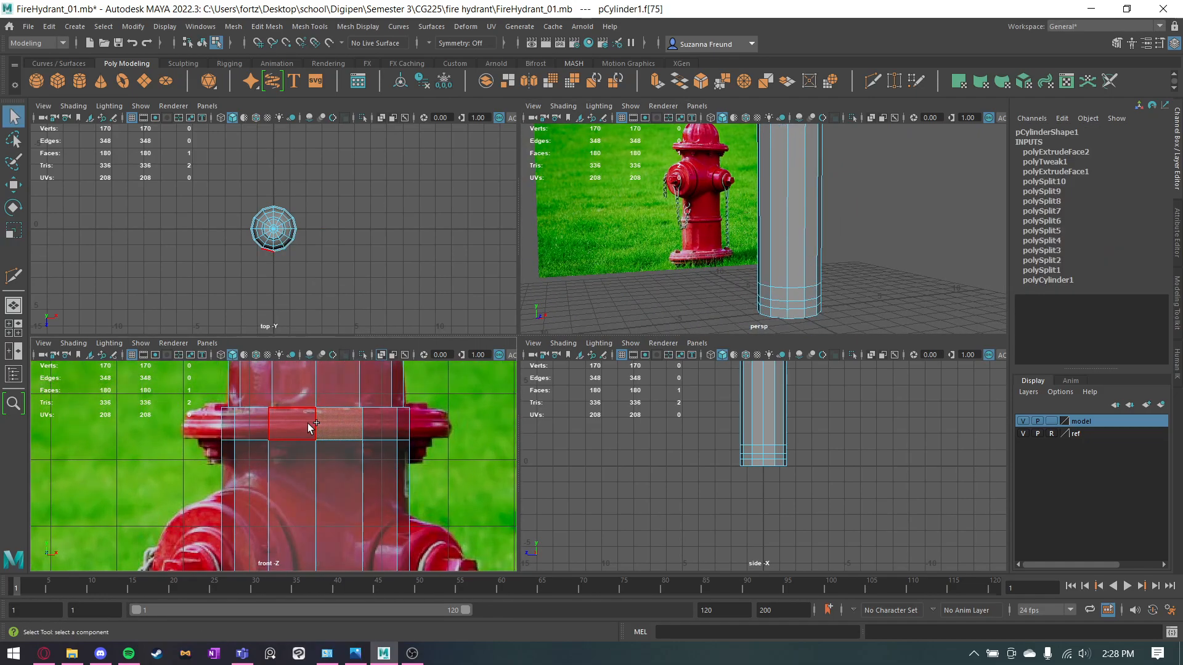
double_click(308, 423)
key("r")
left_click_drag(837, 168, 860, 173, "alt")
left_click(874, 207)
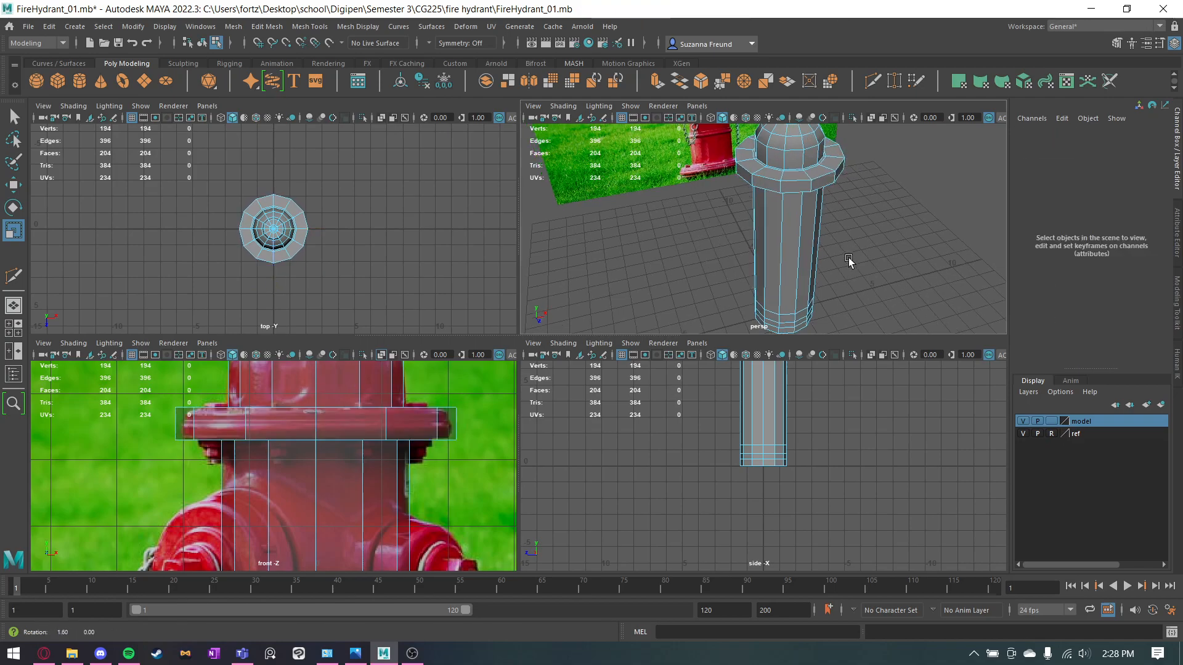
Delete the extra edge loop where the top of the upper flange meets the dome.
left_click_drag(853, 261, 850, 295, "alt")
scroll(841, 184, "up", 5)
key("q")
right_click_drag(844, 188, 801, 196)
left_click(848, 191)
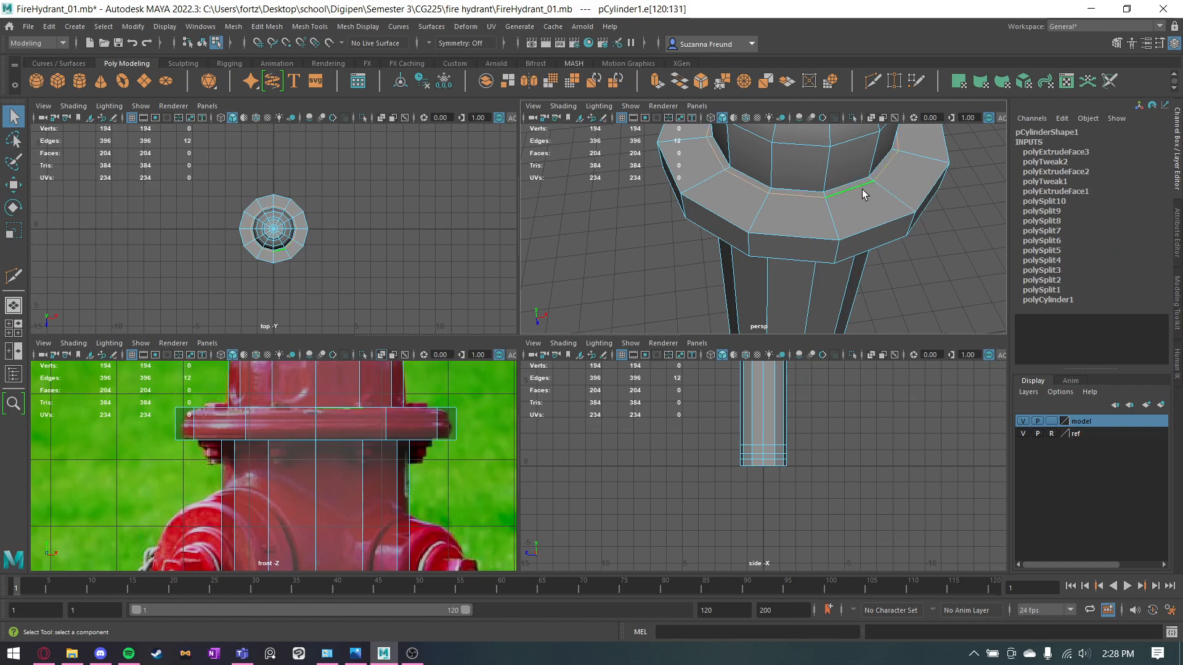
key("Delete")
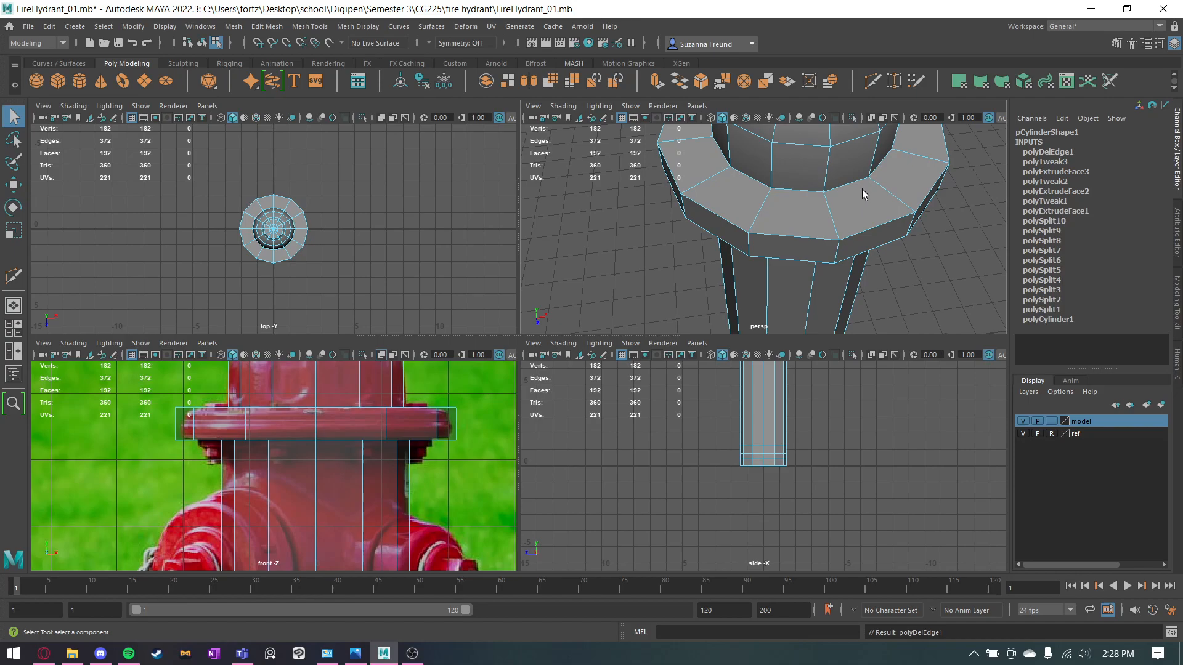
right_click_drag(842, 189, 786, 185)
key("ctrl+z")
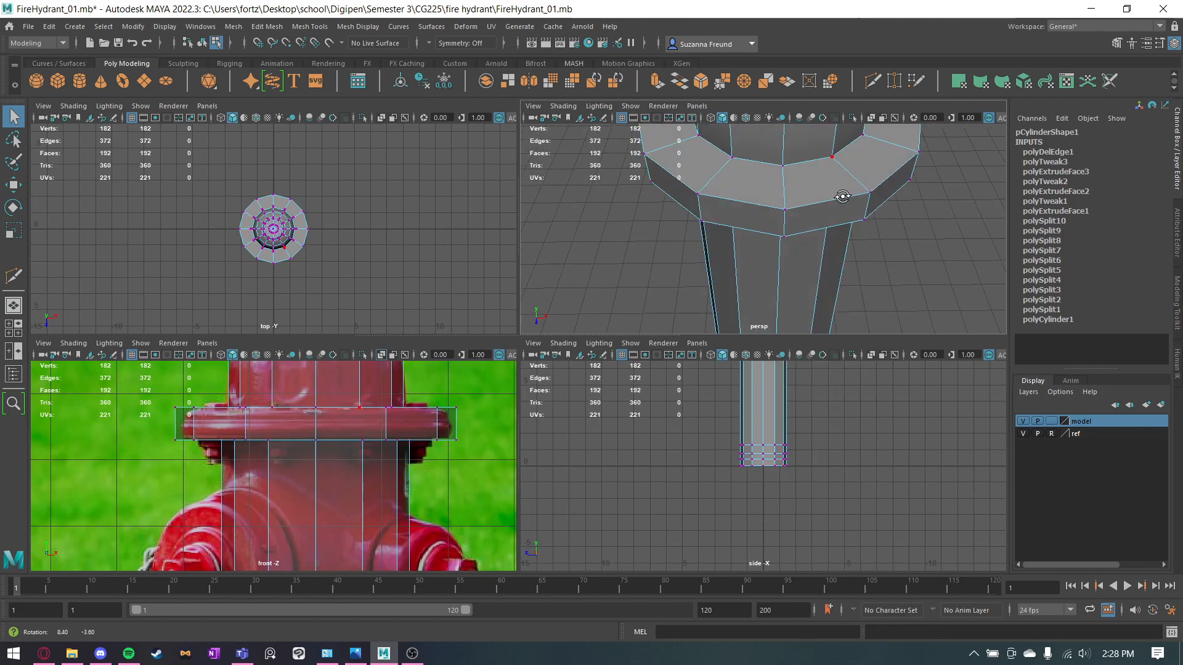
Try to delete only the edges of the loop where the dome meets the upper flange, leaving its vertices in place.
left_click_drag(798, 159, 824, 175, "alt")
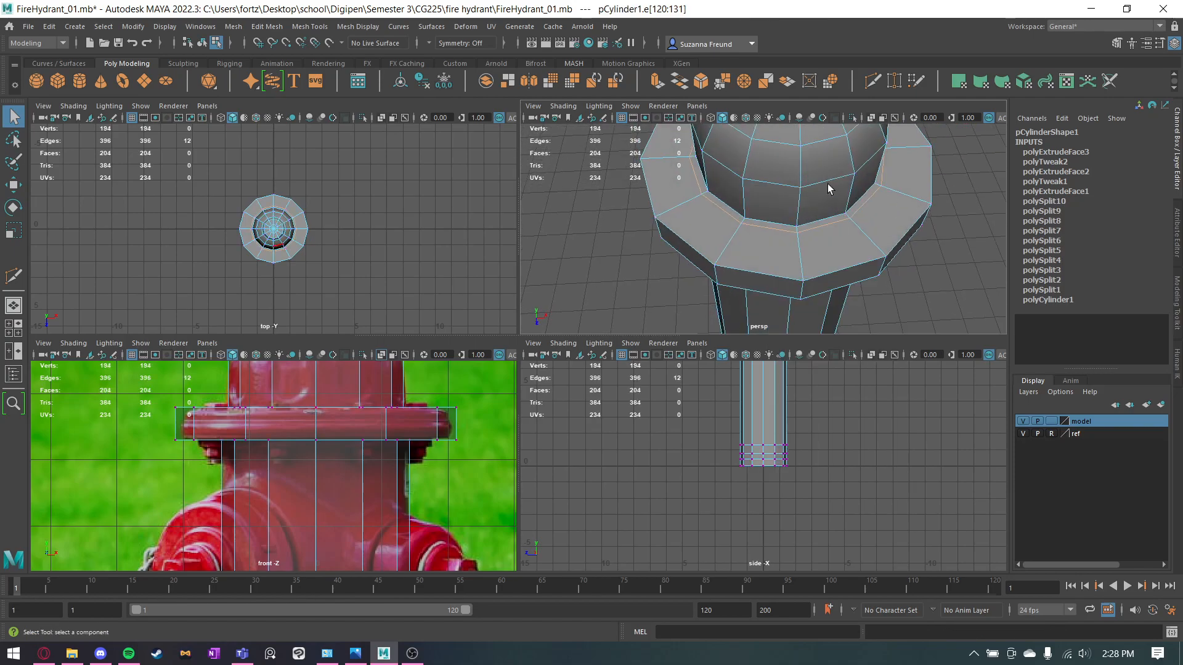
key("Delete")
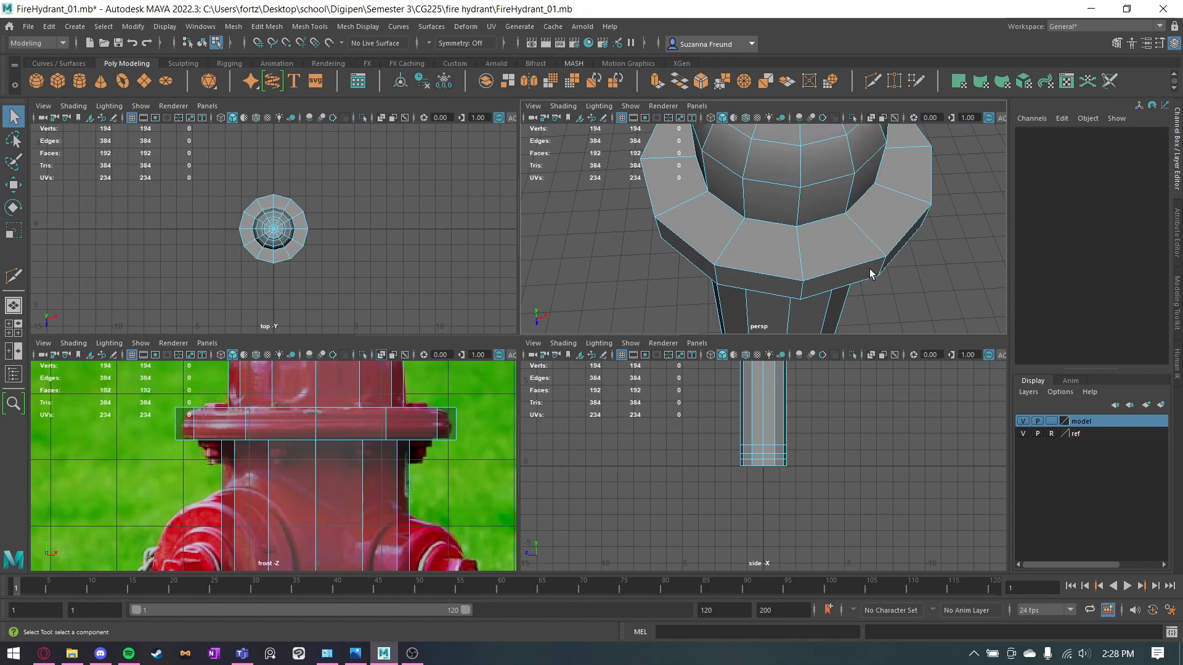
right_click_drag(810, 269, 801, 249)
left_click(801, 239)
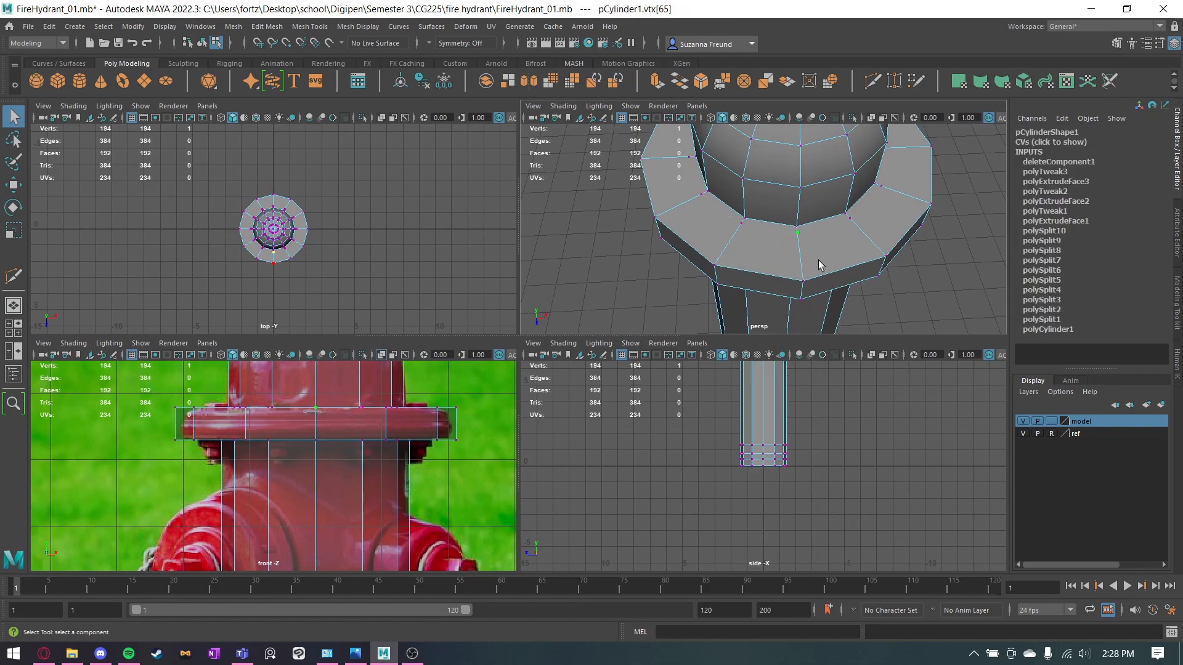
left_click_drag(853, 239, 830, 242, "alt")
double_click(796, 275)
left_click(925, 286)
left_click_drag(741, 230, 794, 236, "alt")
key("ctrl+z")
key("ctrl+z")
key("ctrl+z")
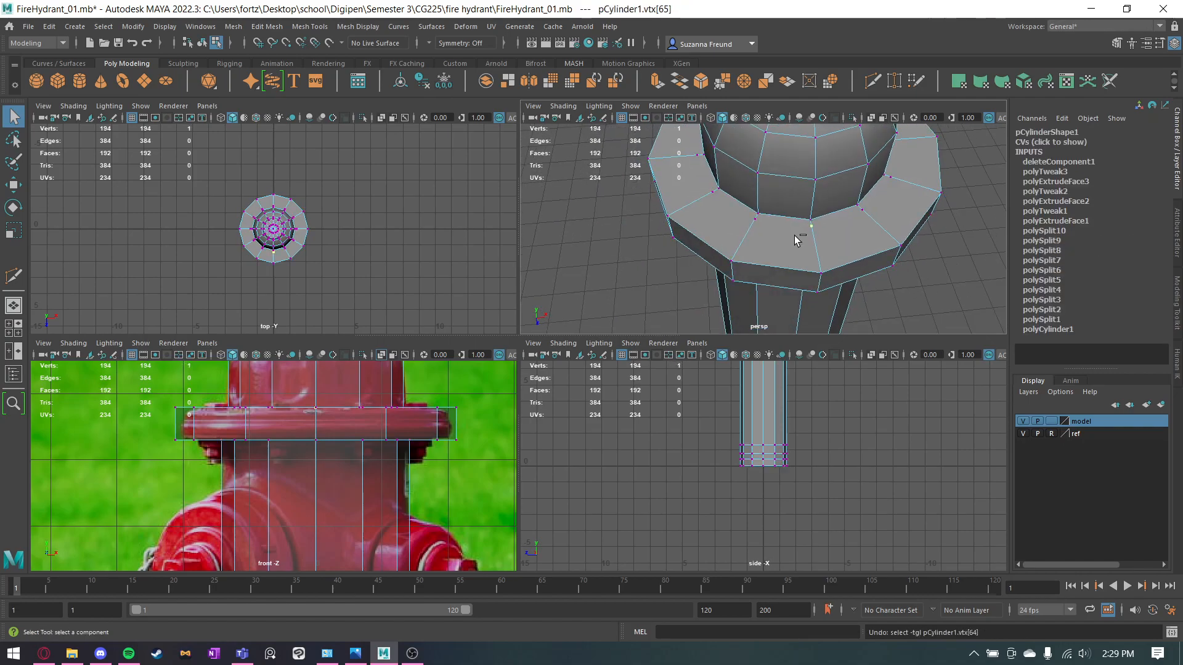
key("ctrl+z")
key("ctrl+z")
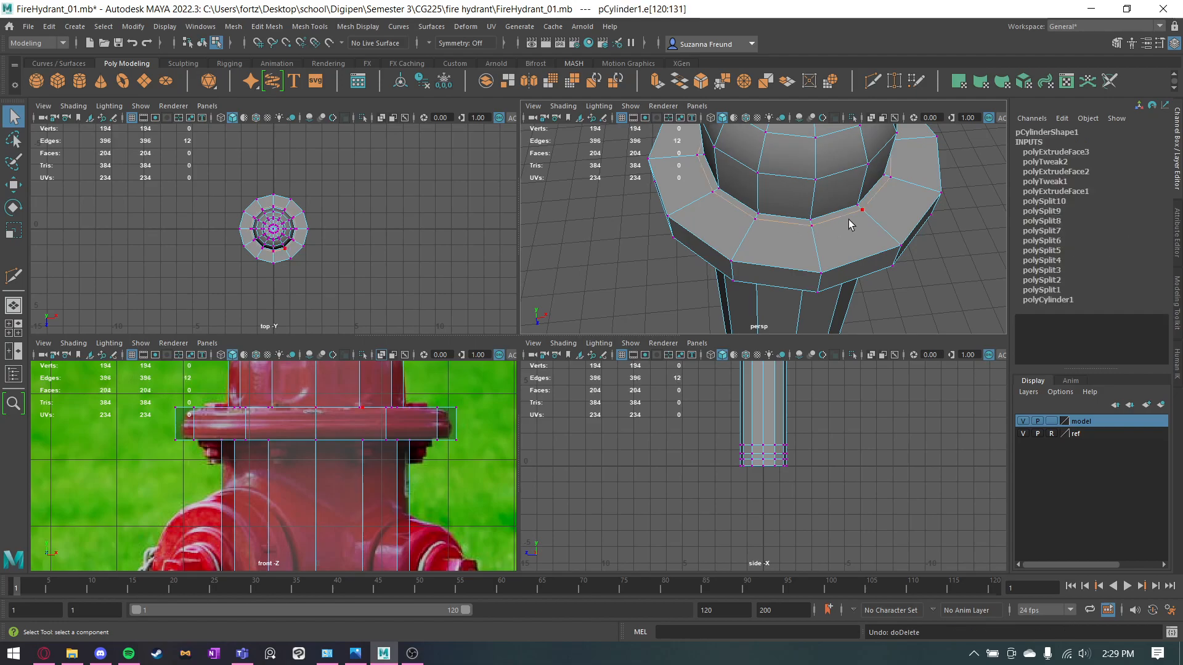
Delete the edge loop between the dome and the upper flange together with its vertices.
key("ctrl+Delete")
left_click_drag(836, 249, 834, 172, "alt")
middle_click_drag(834, 172, 823, 243, "alt")
middle_click_drag(774, 180, 755, 253, "alt")
left_click_drag(756, 252, 760, 284, "alt")
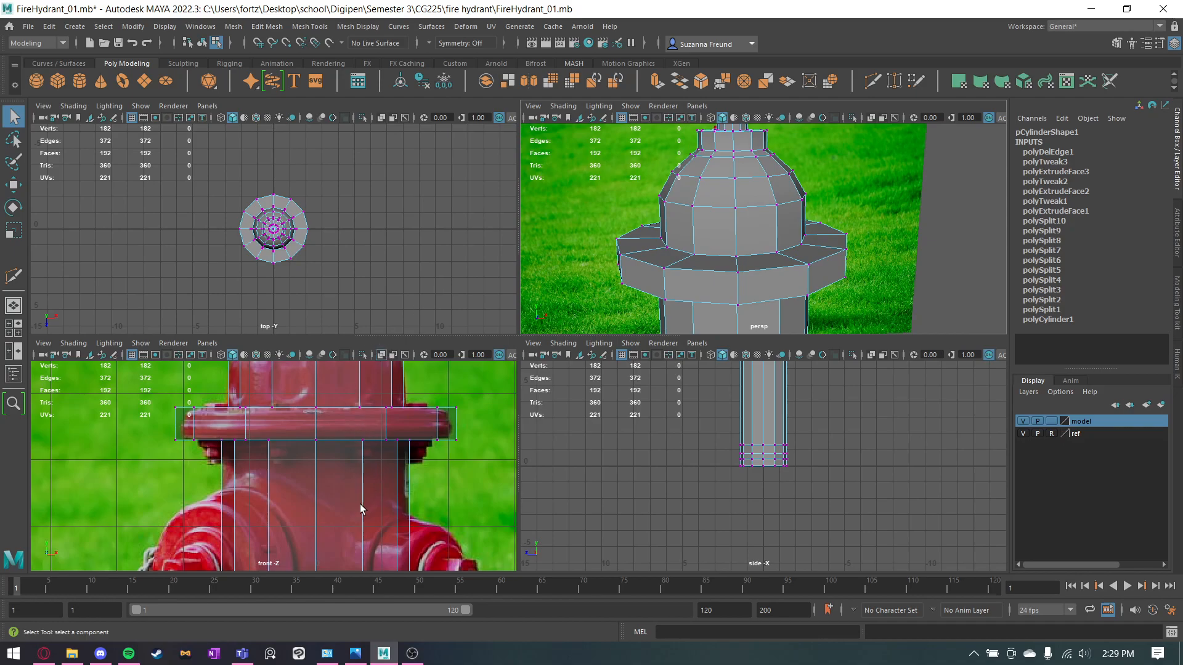
Select the two full rings of faces that line up with the lower flange in the front-view reference.
middle_click_drag(360, 510, 338, 401, "alt")
scroll(336, 409, "down", 6)
middle_click_drag(319, 543, 317, 464, "alt")
scroll(316, 462, "up", 8)
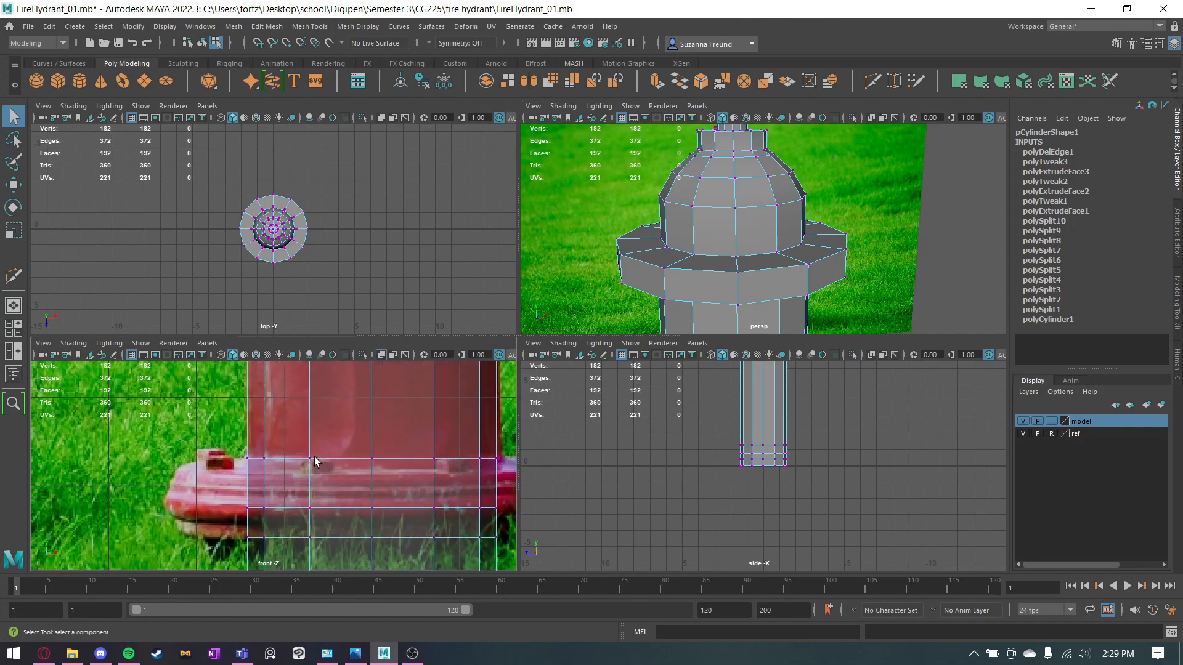
right_click_drag(401, 305, 410, 342)
left_click(273, 470)
double_click(330, 482, "shift")
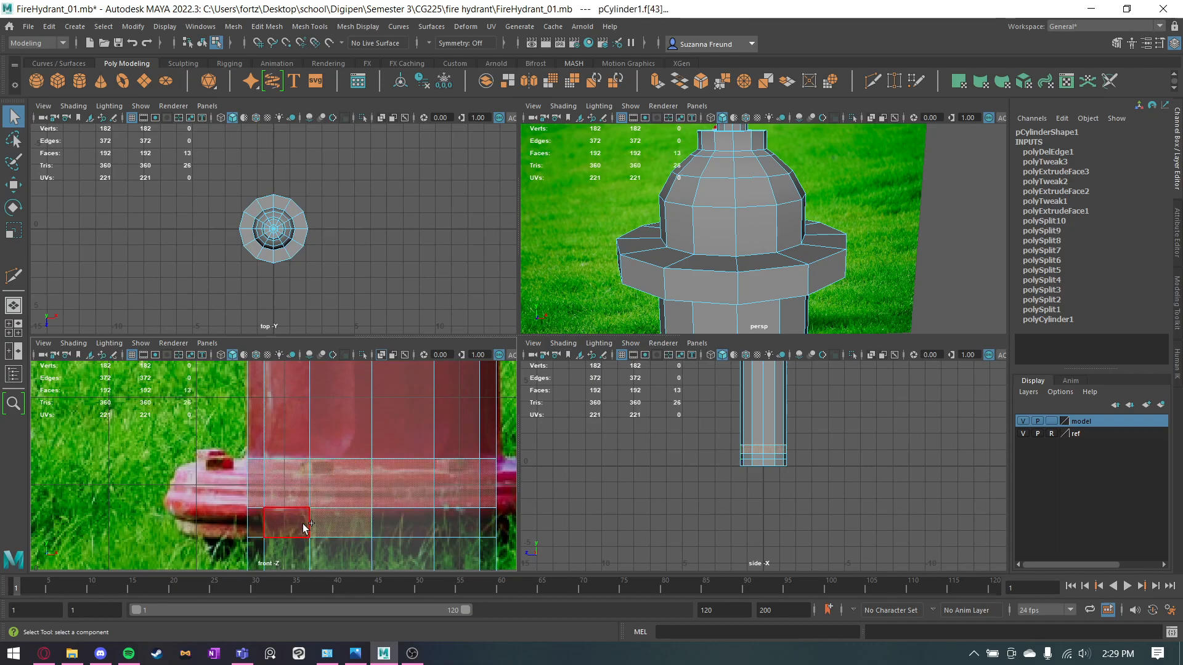
double_click(331, 523, "shift")
key("r")
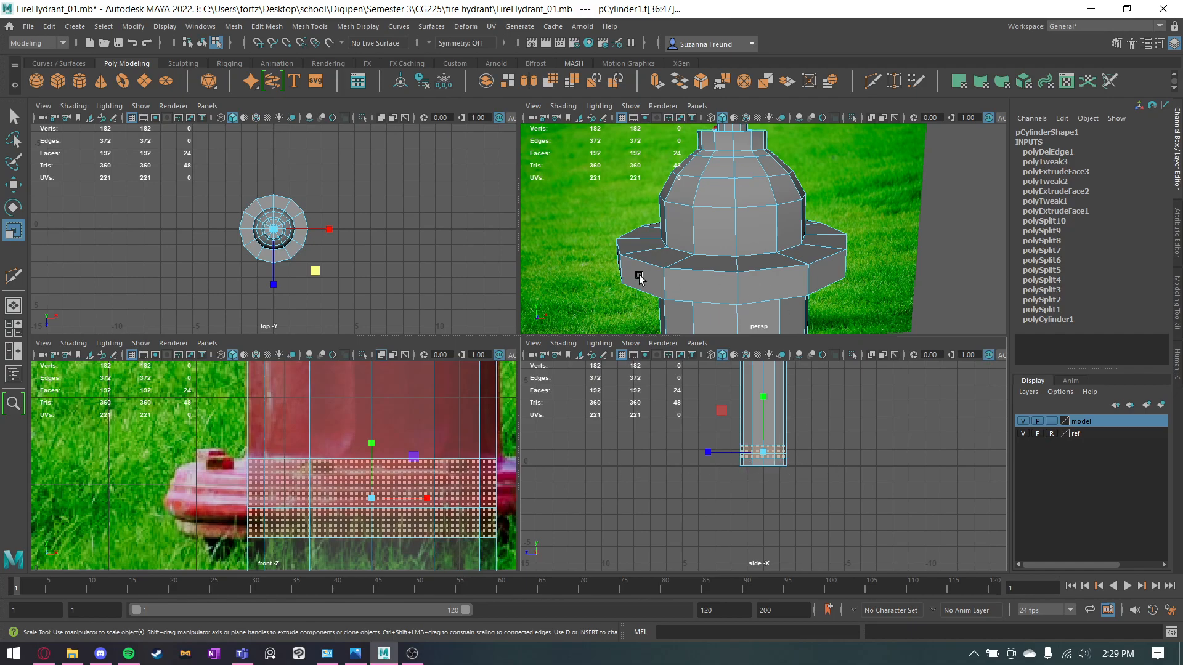
key("ctrl+e")
left_click_drag(314, 269, 331, 280)
key("ctrl+z")
key("ctrl+z")
key("ctrl+z")
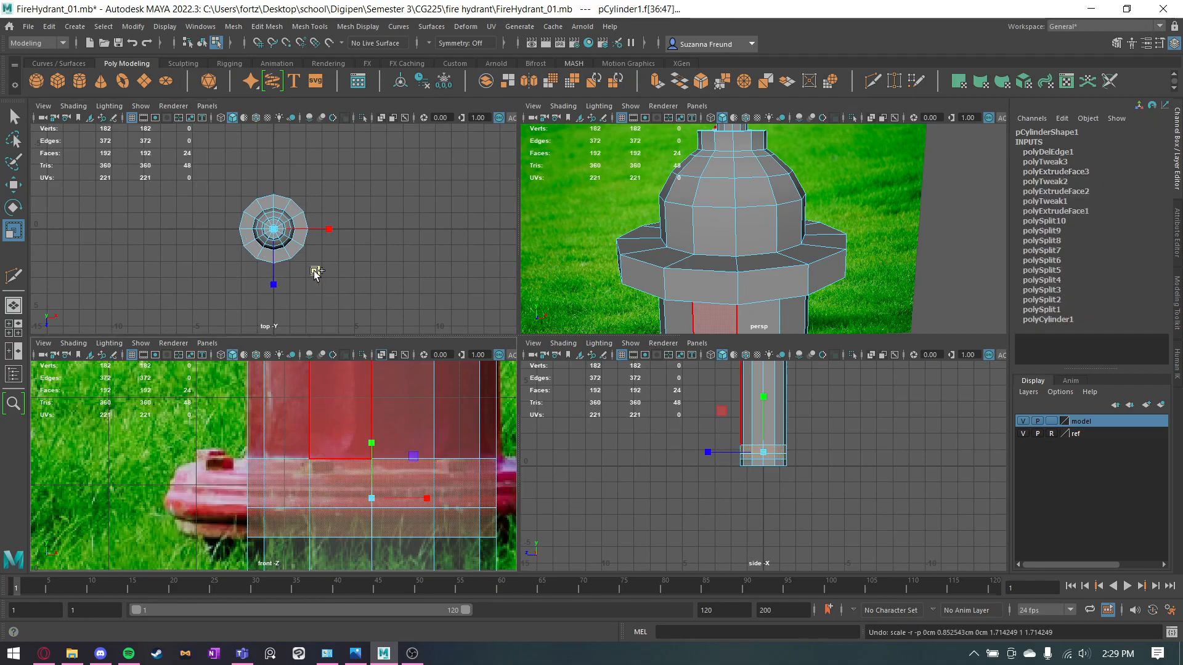
Extrude the two selected face rings and scale them outward in X and Z to form the lower flange.
key("ctrl+e")
left_click_drag(315, 271, 328, 274)
key("q")
Scale the lower flange's middle edge loop outward in X and Z to give the rim a pointed profile.
right_click_drag(275, 313, 284, 265)
double_click(306, 509)
key("r")
left_click_drag(320, 270, 321, 273)
key("q")
middle_click_drag(356, 387, 125, 514, "alt")
left_click(690, 425)
Examine the side outlets on the front-view reference and compare them with the finished hydrant's all-views image in Photos.
scroll(375, 448, "down", 8)
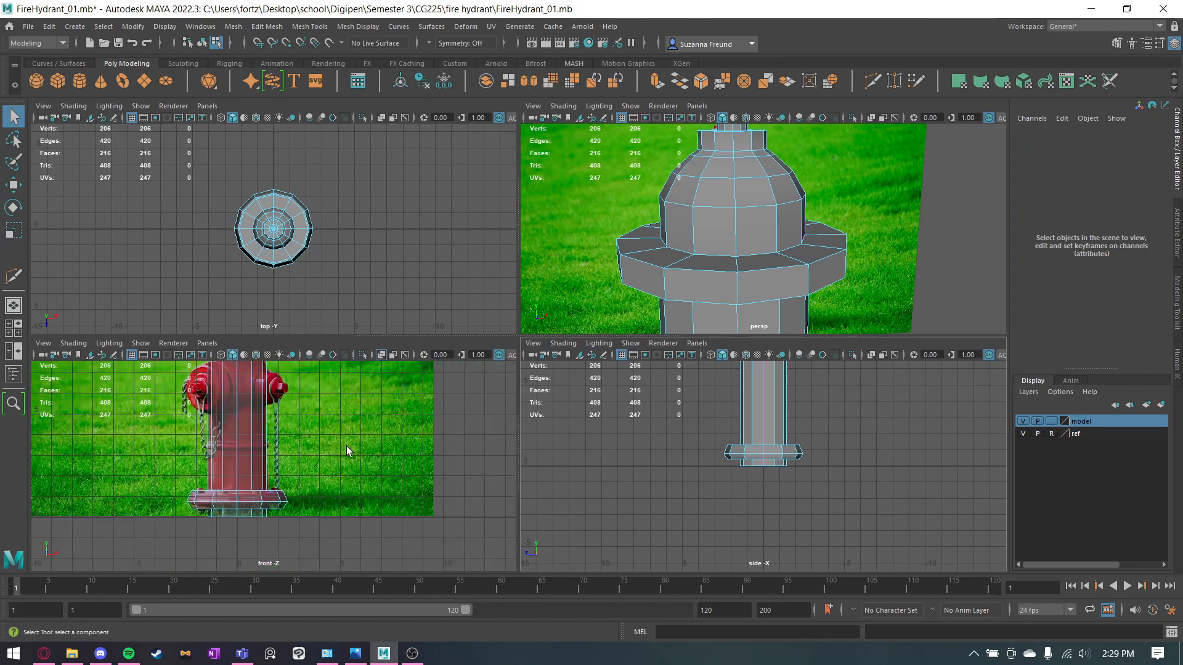
scroll(332, 448, "up", 2)
key("space")
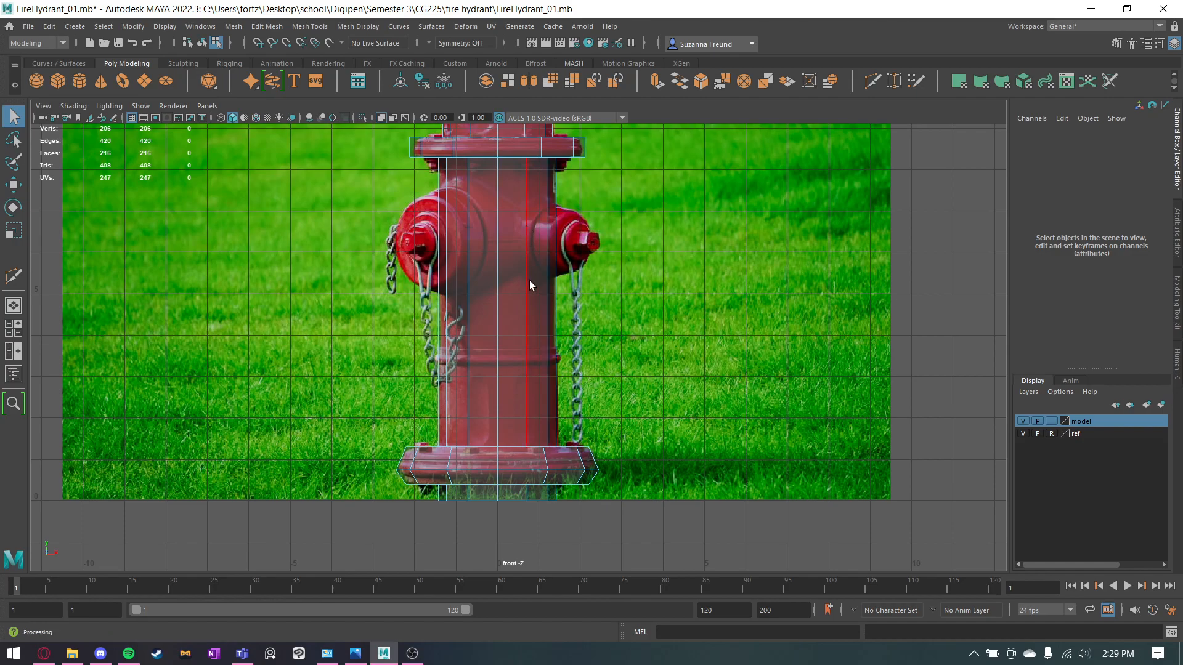
middle_click_drag(496, 249, 548, 398, "alt")
right_click_drag(548, 398, 698, 435, "alt")
middle_click_drag(698, 436, 540, 472, "alt")
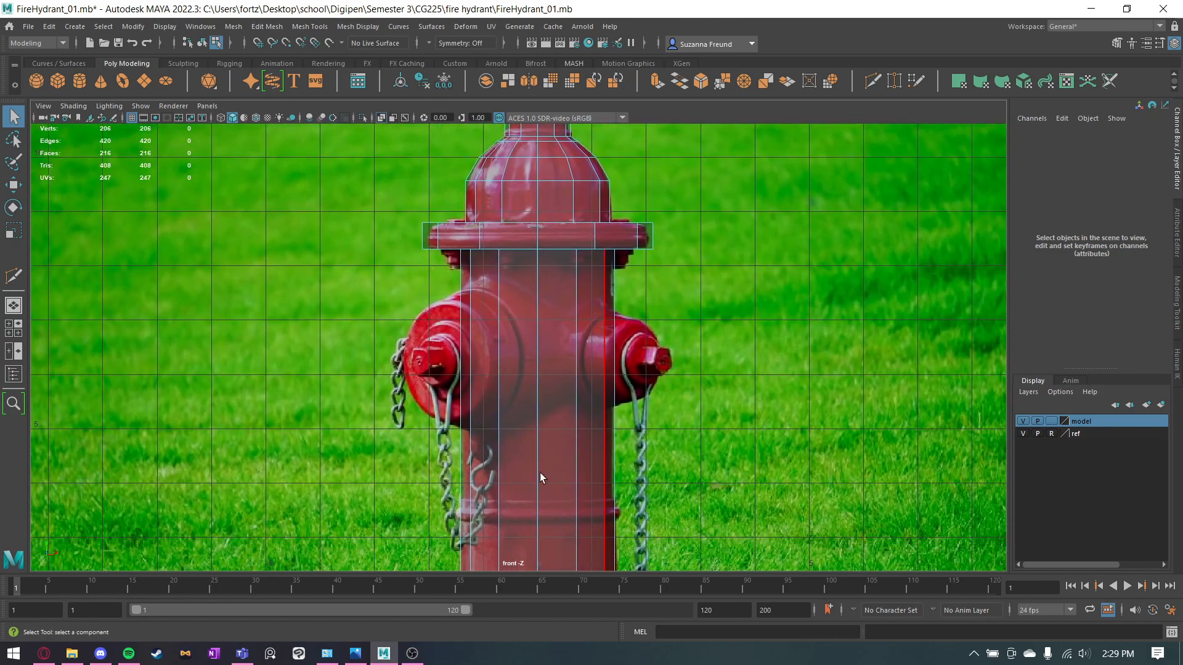
left_click(356, 653)
scroll(497, 310, "down", 4)
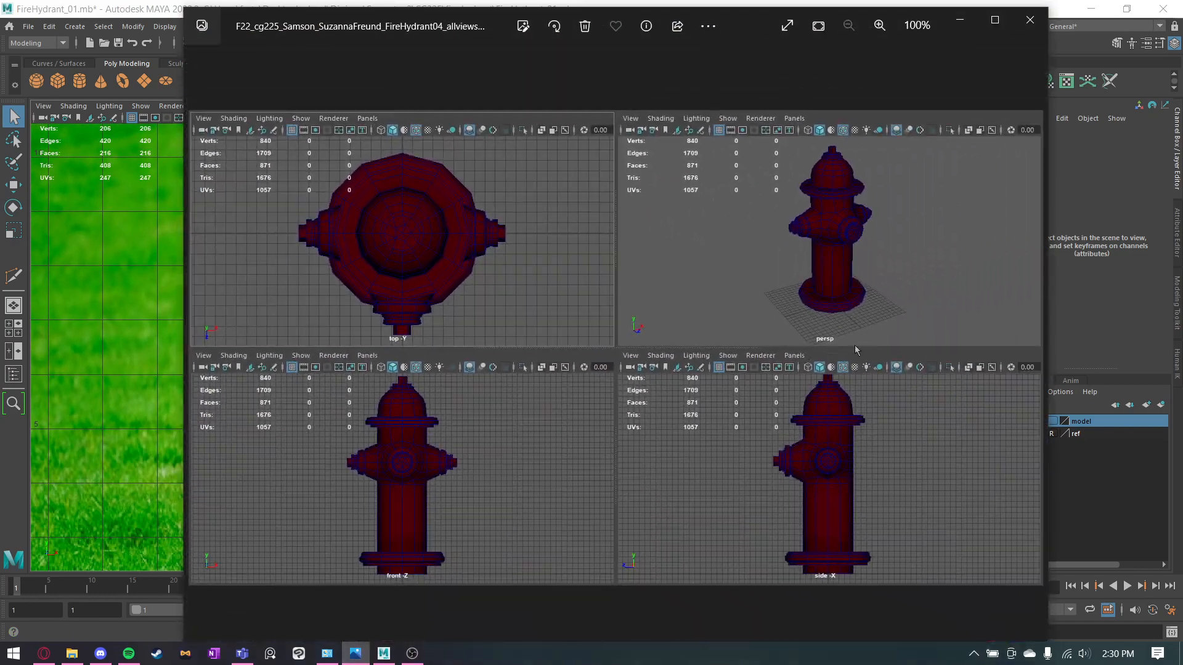
scroll(696, 442, "up", 1)
left_click_drag(319, 515, 585, 430)
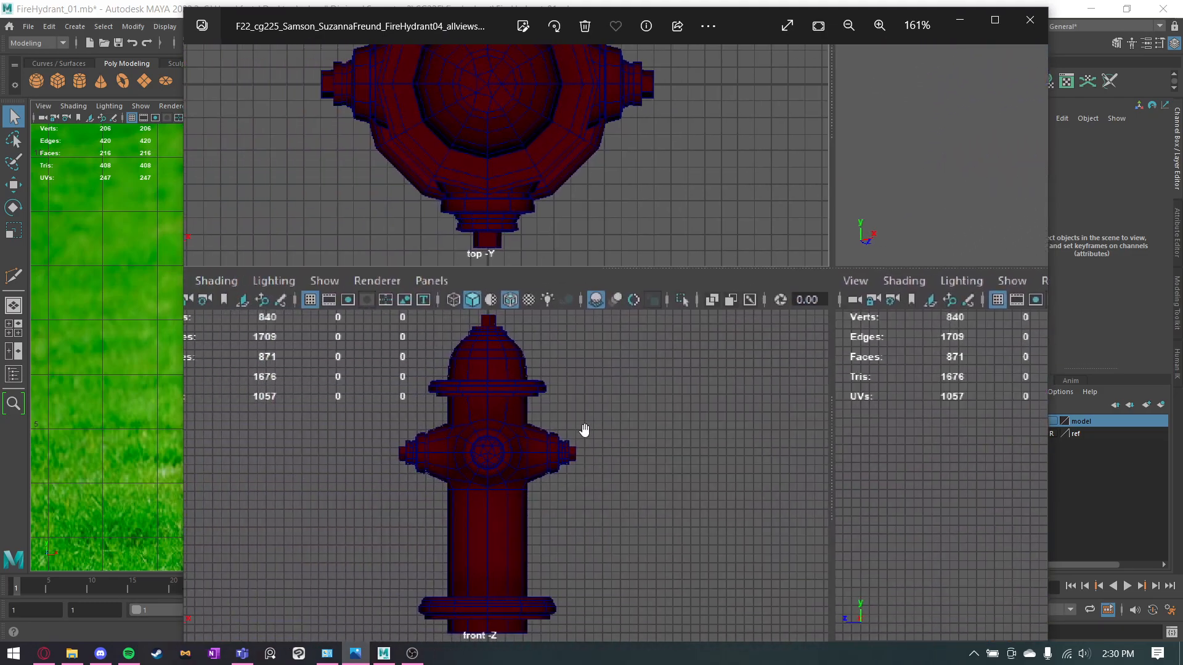
left_click(960, 19)
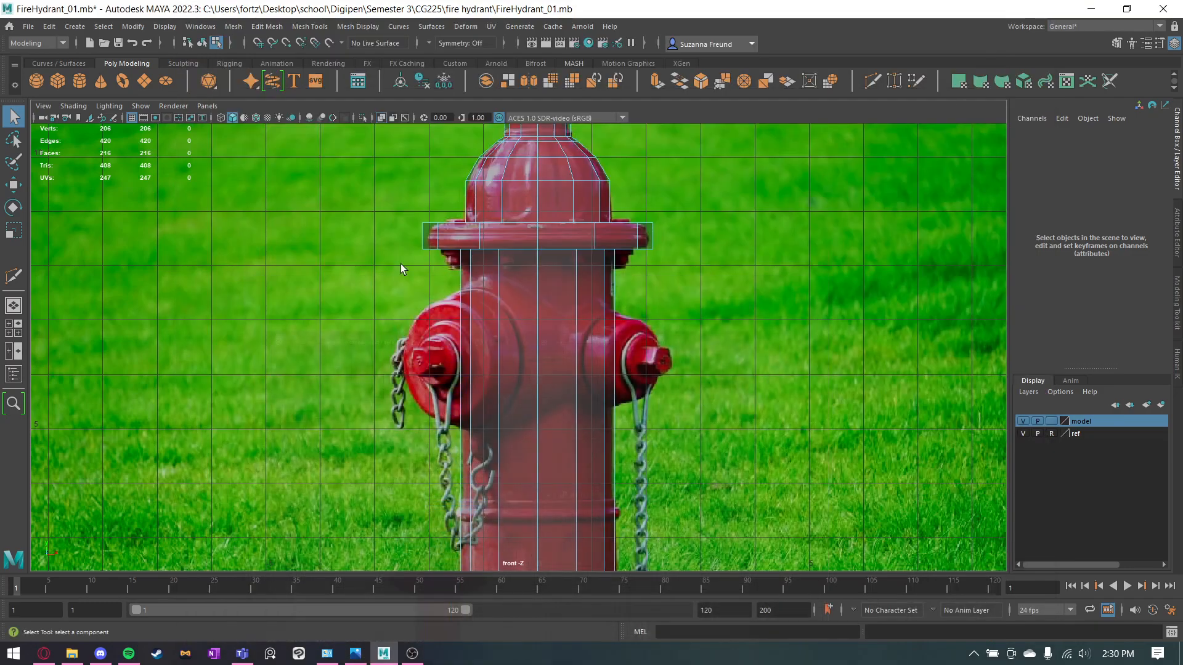
scroll(453, 333, "up", 6)
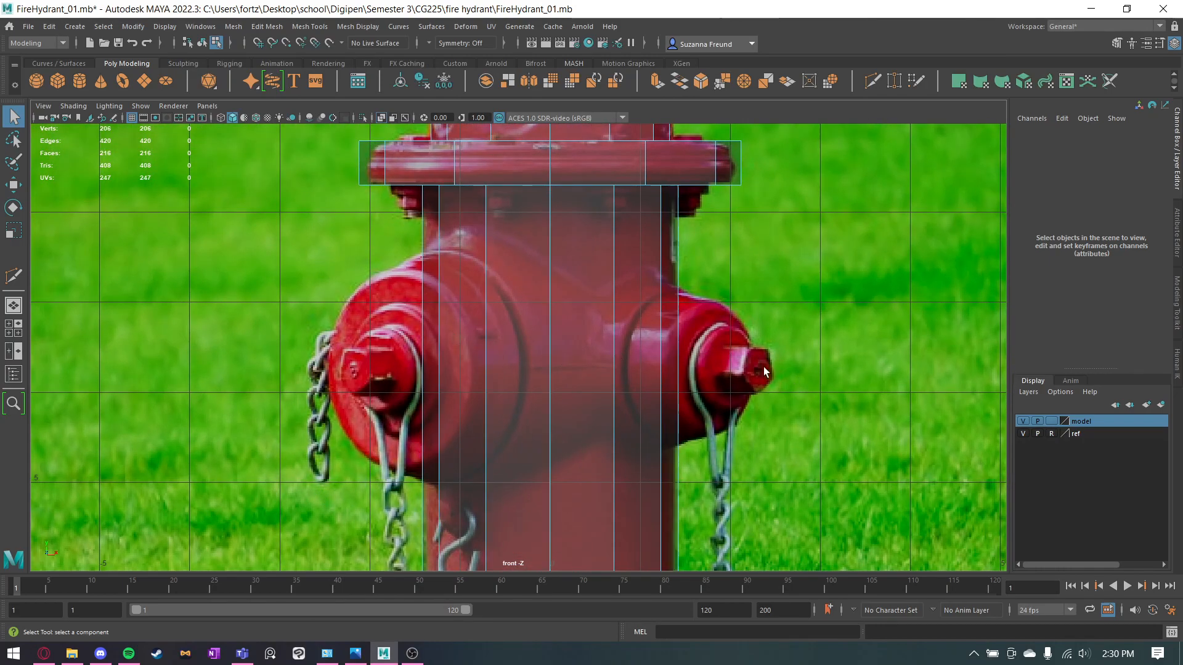
Examine the outlets and surrounding edge loops in the perspective and side views of the finished hydrant's all-views image.
left_click(72, 653)
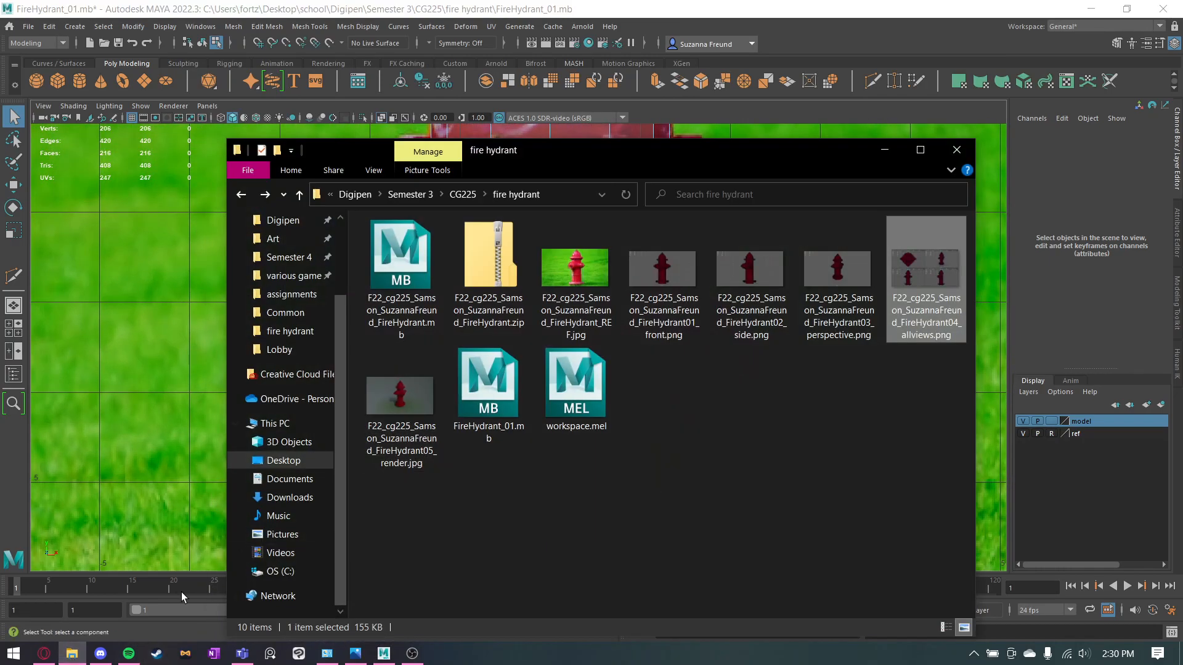
left_click(72, 653)
left_click(355, 653)
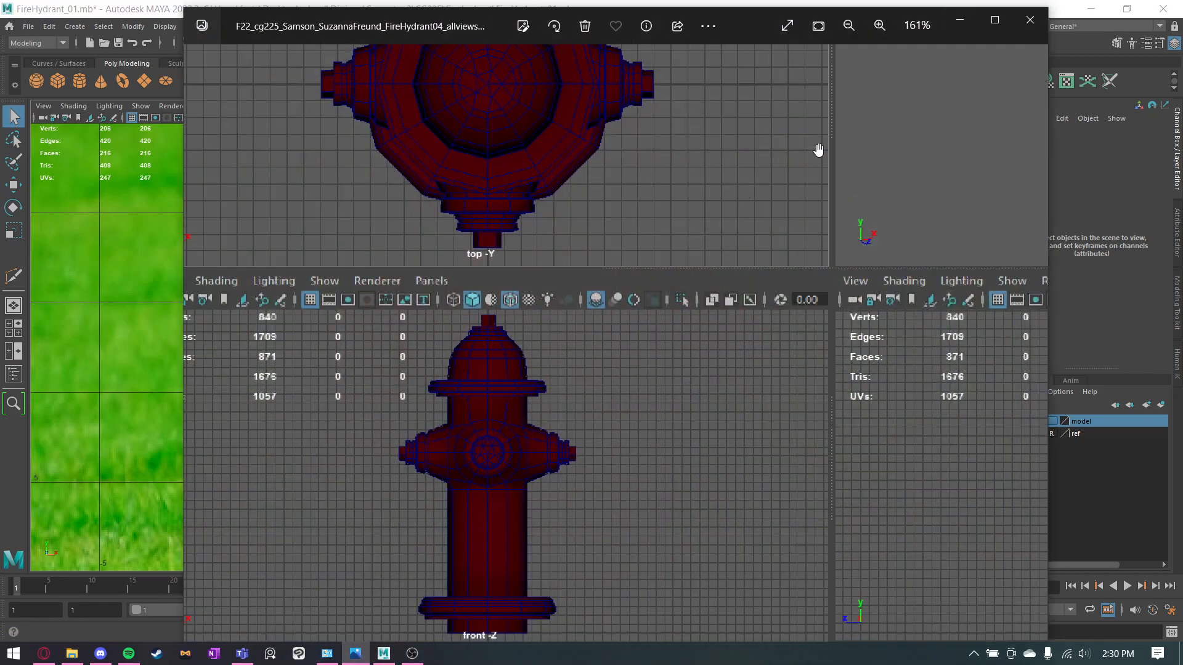
left_click_drag(858, 232, 511, 408)
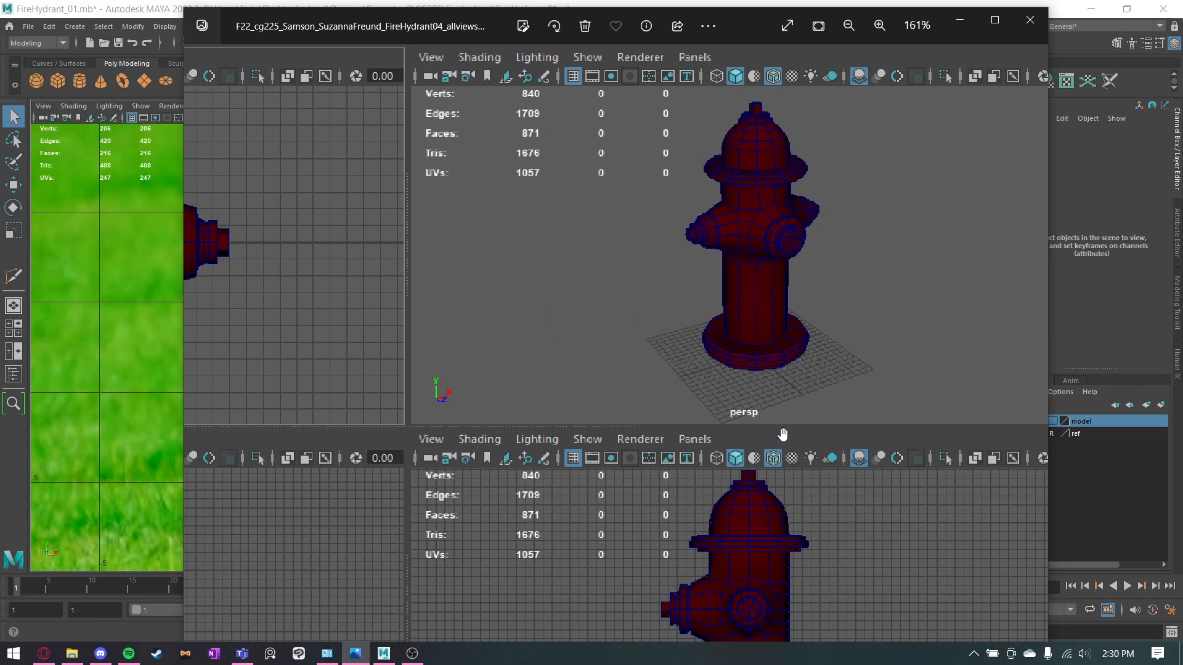
left_click_drag(794, 511, 702, 288)
scroll(701, 299, "up", 5)
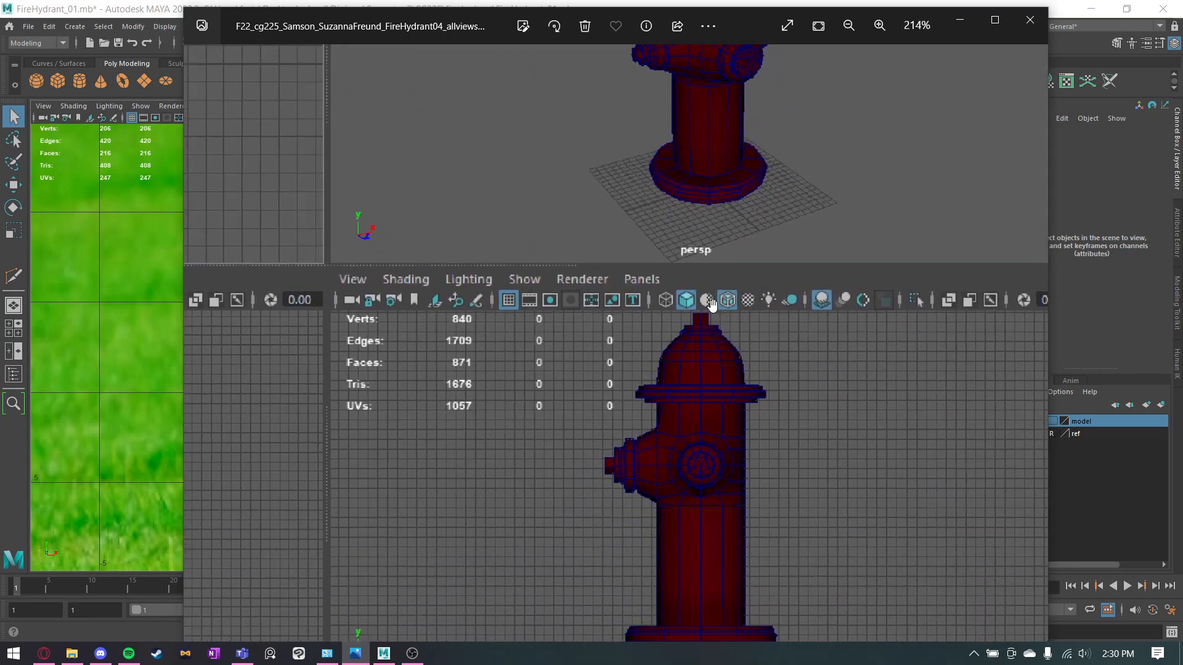
left_click_drag(724, 392, 721, 372)
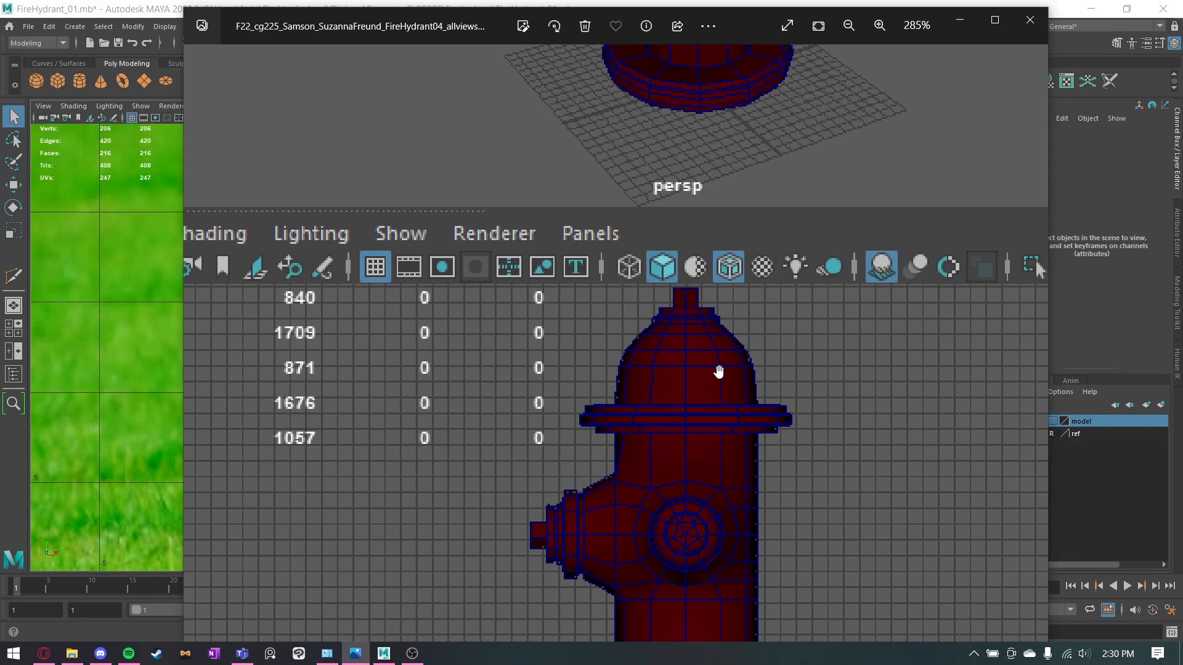
left_click_drag(496, 377, 1151, 628)
left_click_drag(859, 473, 270, 162)
left_click_drag(718, 500, 653, 476)
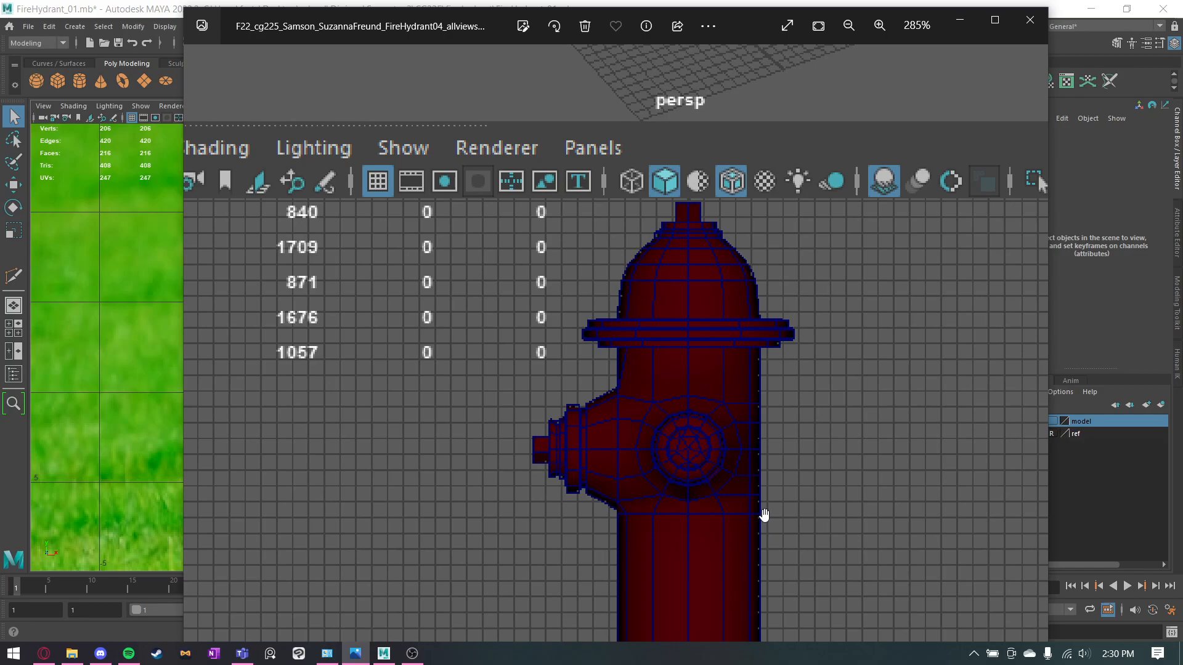
left_click(961, 25)
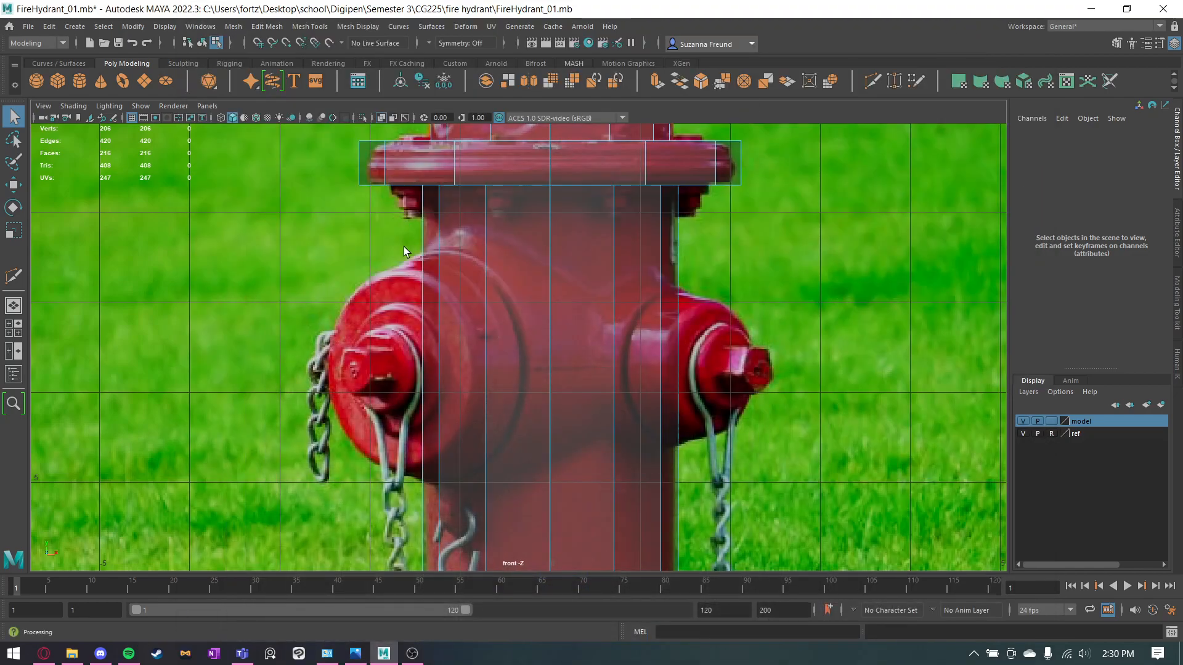
Insert two edge loops around the body with Multi-Cut, one just below and one just above the side outlets.
left_click(873, 81)
left_click(658, 482)
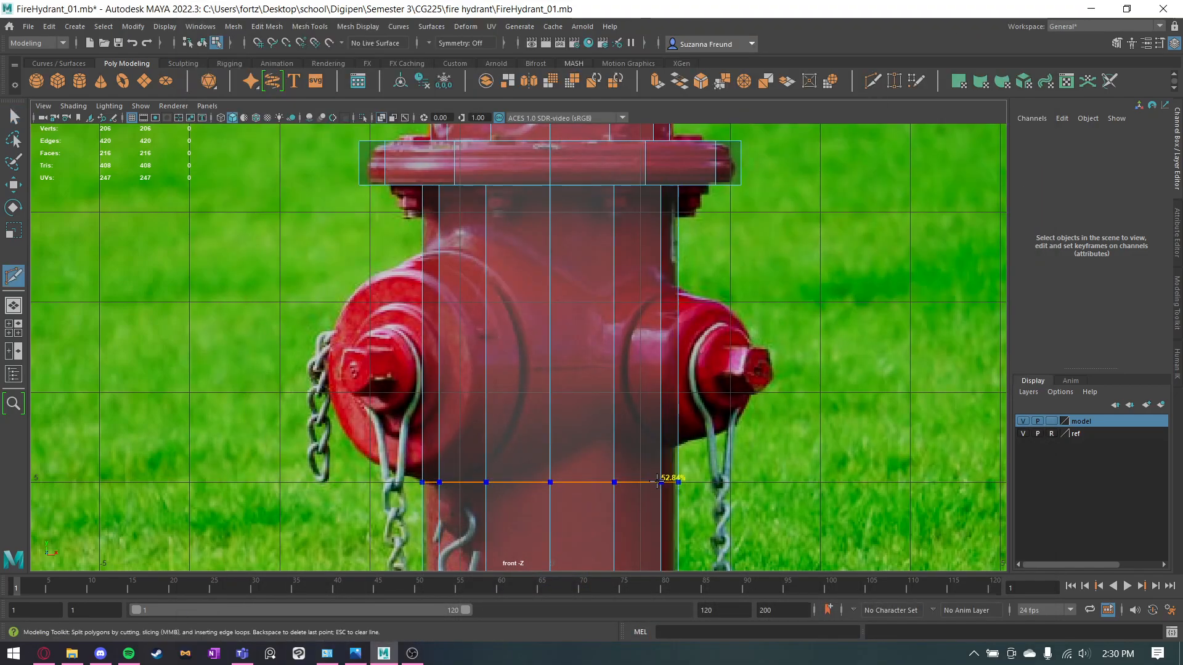
key("ctrl+z")
left_click(657, 463, "ctrl")
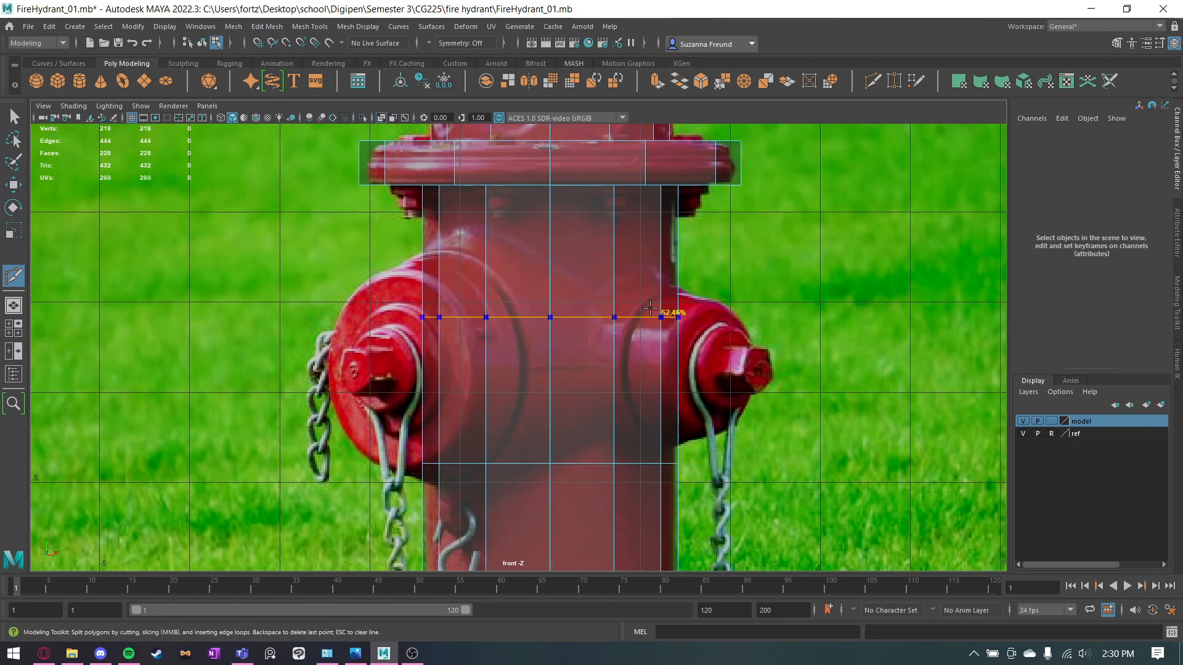
left_click(659, 266, "ctrl")
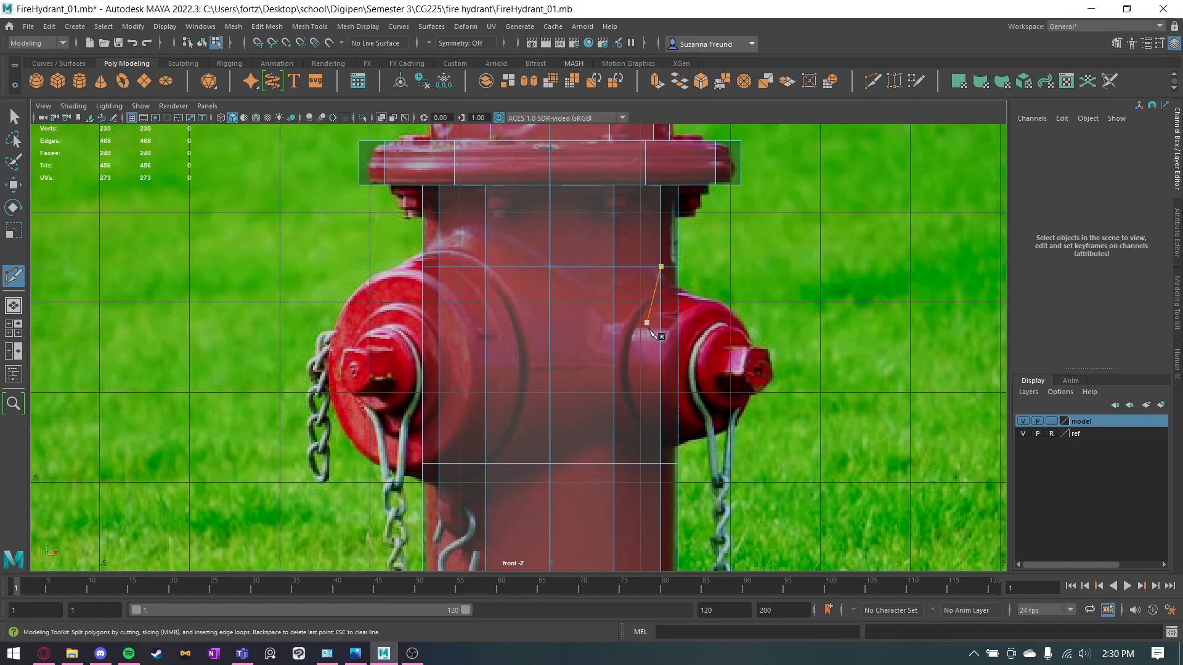
Insert an edge loop at 50% between the two outlet loops, then one at 50% in each resulting half.
left_click(660, 364, "ctrl")
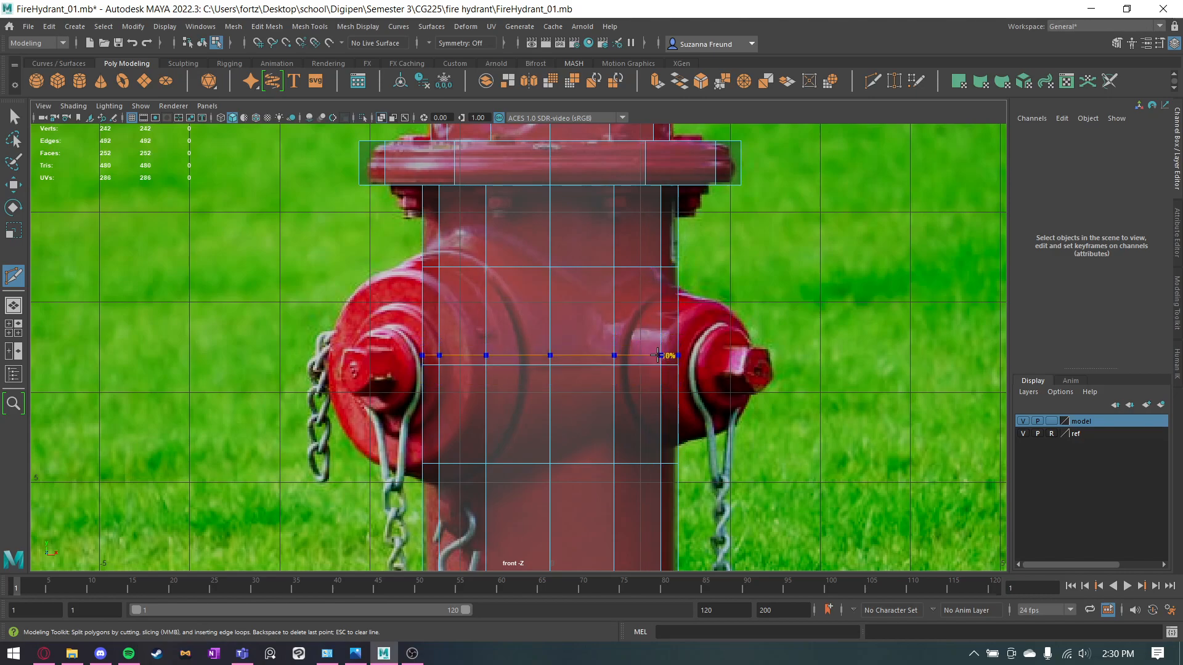
left_click(652, 307, "ctrl")
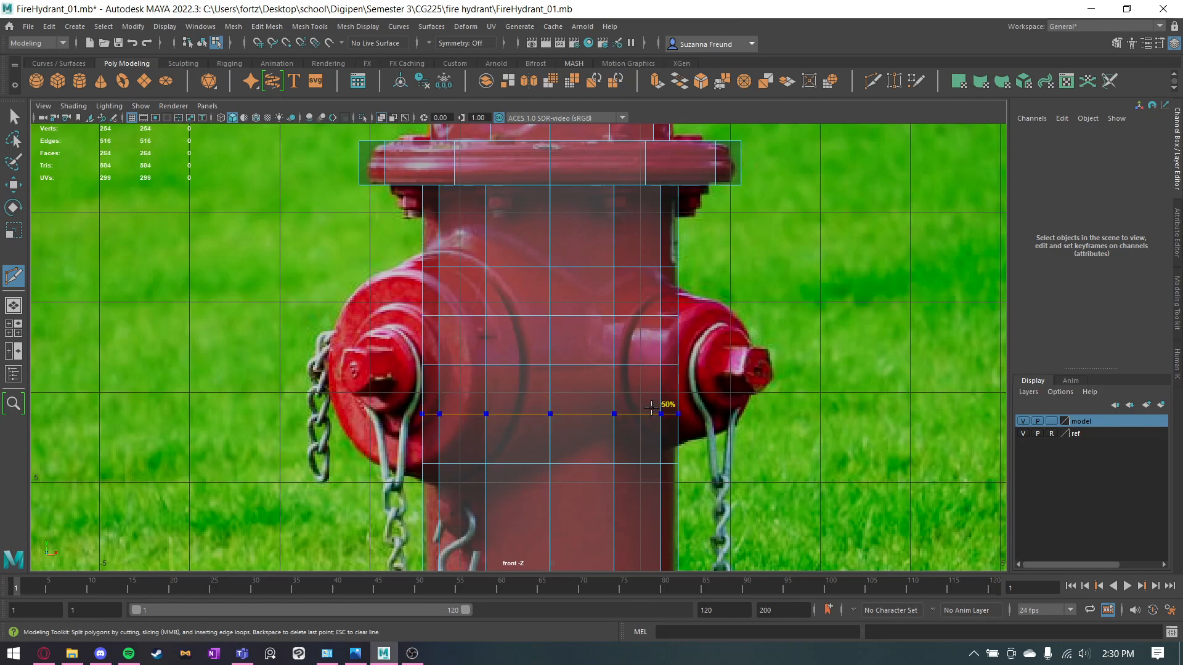
left_click(652, 409, "ctrl")
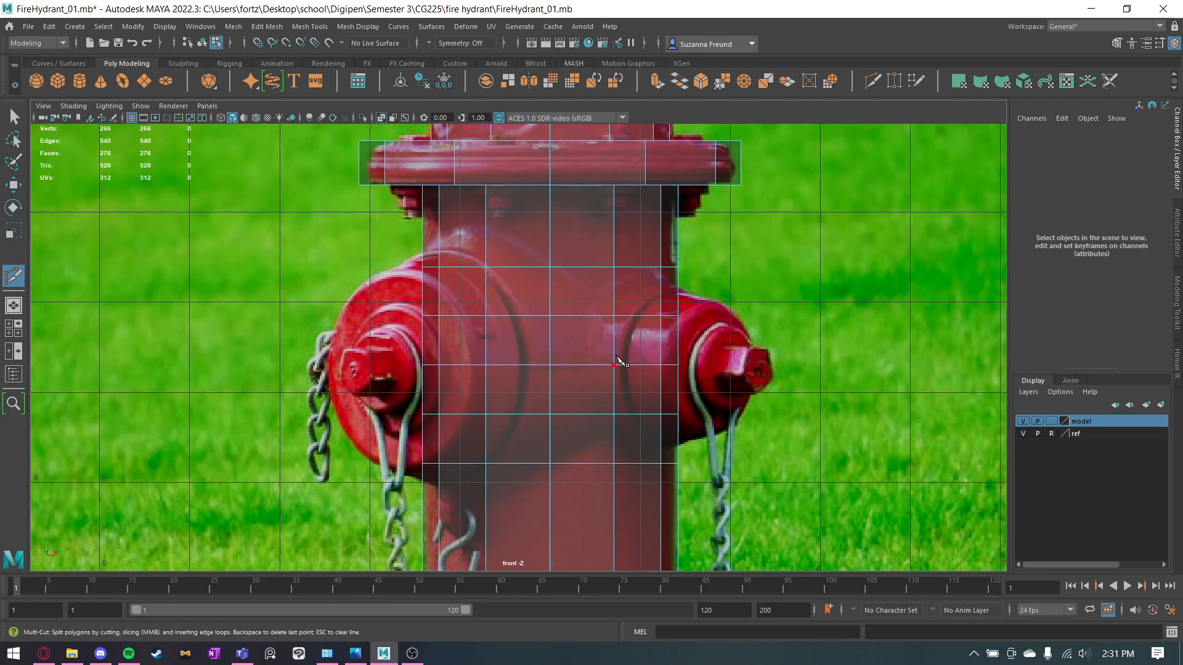
Select the four-by-four block of faces between the outlet edge loops on the body's +X side in the perspective view.
key("space")
key("space")
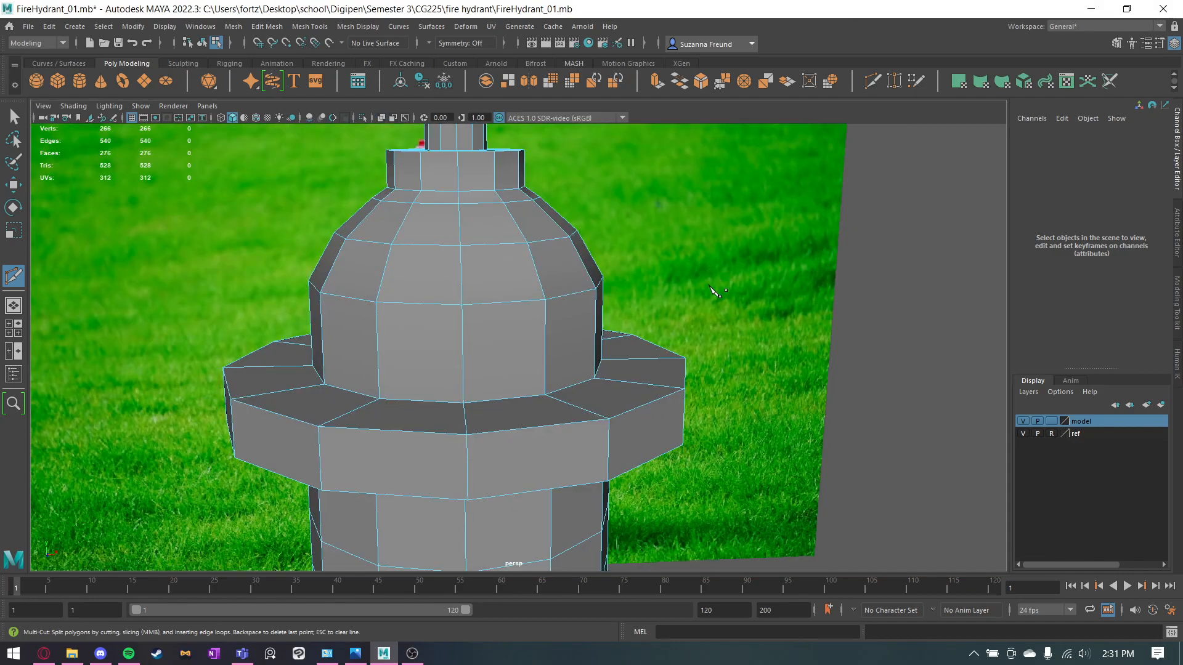
left_click_drag(490, 483, 463, 475, "alt")
middle_click_drag(462, 475, 578, 174, "alt")
scroll(570, 246, "down", 4)
key("q")
left_click_drag(564, 277, 460, 237, "alt")
middle_click_drag(459, 237, 693, 258, "alt")
left_click_drag(693, 258, 655, 237, "alt")
middle_click_drag(656, 237, 576, 298, "alt")
left_click_drag(526, 296, 521, 290, "alt")
right_click_drag(520, 290, 526, 320)
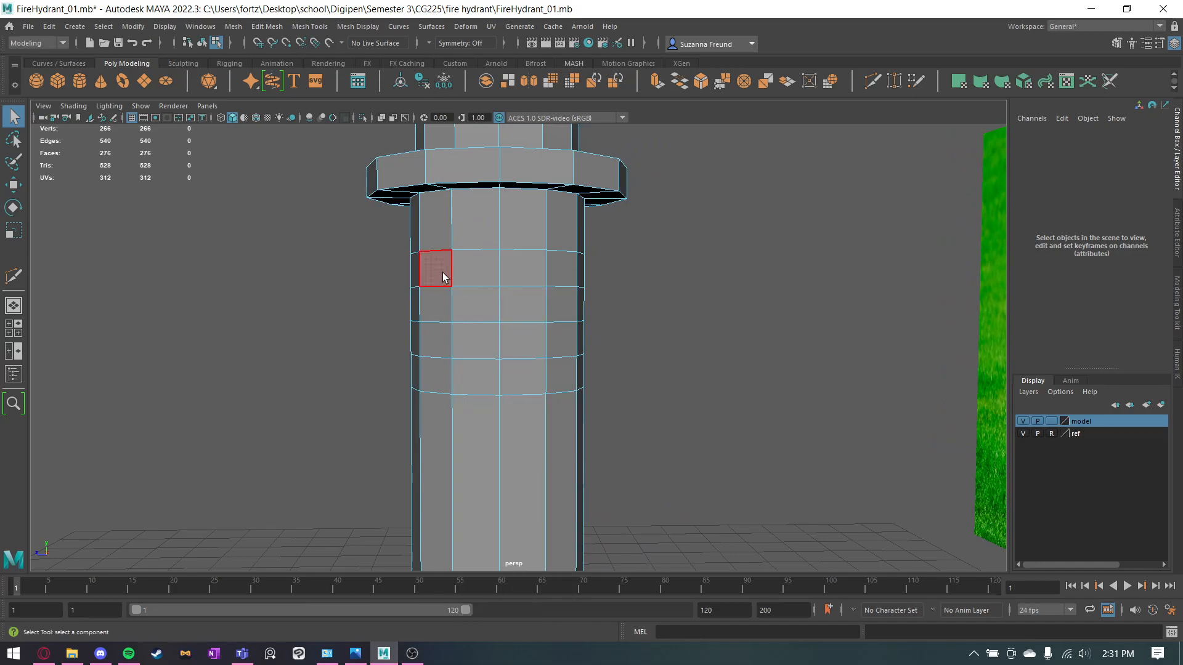
left_click(434, 268)
mouse_move(470, 272)
left_mouse_down("shift")
mouse_move(531, 268)
mouse_move(562, 346)
mouse_move(479, 377)
mouse_move(434, 321)
mouse_move(521, 322)
mouse_move(493, 339)
left_mouse_up("shift")
mouse_move(659, 335)
left_mouse_down("alt")
mouse_move(811, 364)
mouse_move(797, 341)
mouse_move(814, 345)
mouse_move(673, 345)
left_mouse_up("alt")
Examine how the outlets extend from the body in the perspective view of the finished hydrant's image in Photos.
left_click(357, 653)
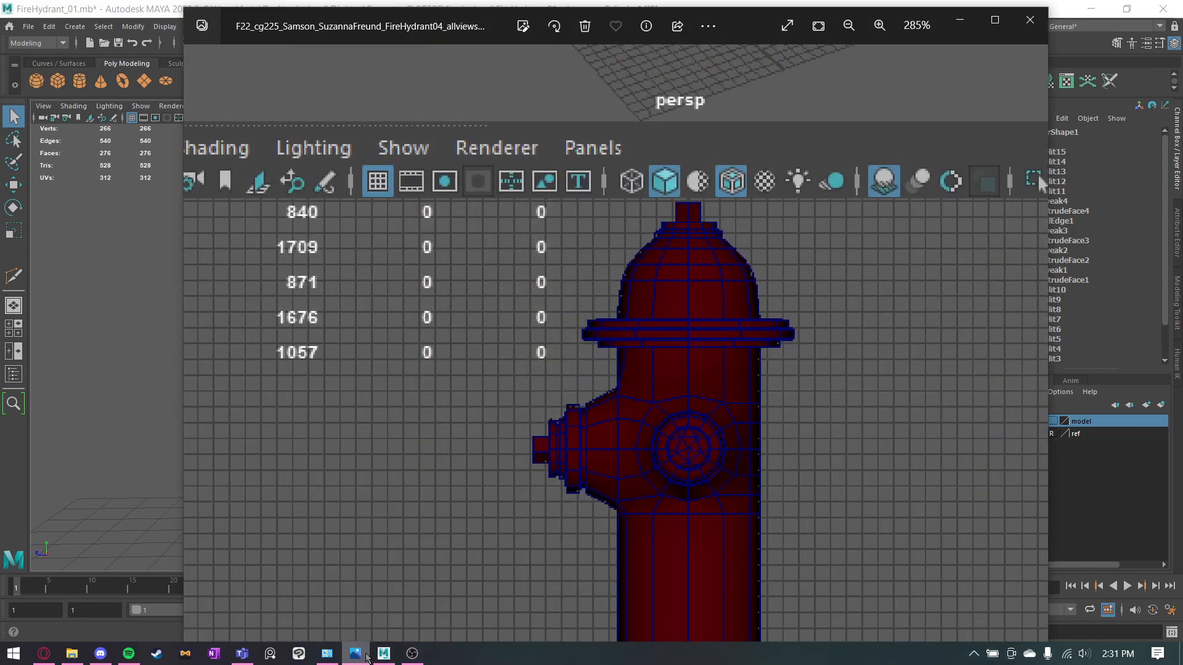
scroll(714, 401, "down", 3)
left_click_drag(712, 265, 486, 483)
scroll(789, 117, "up", 3)
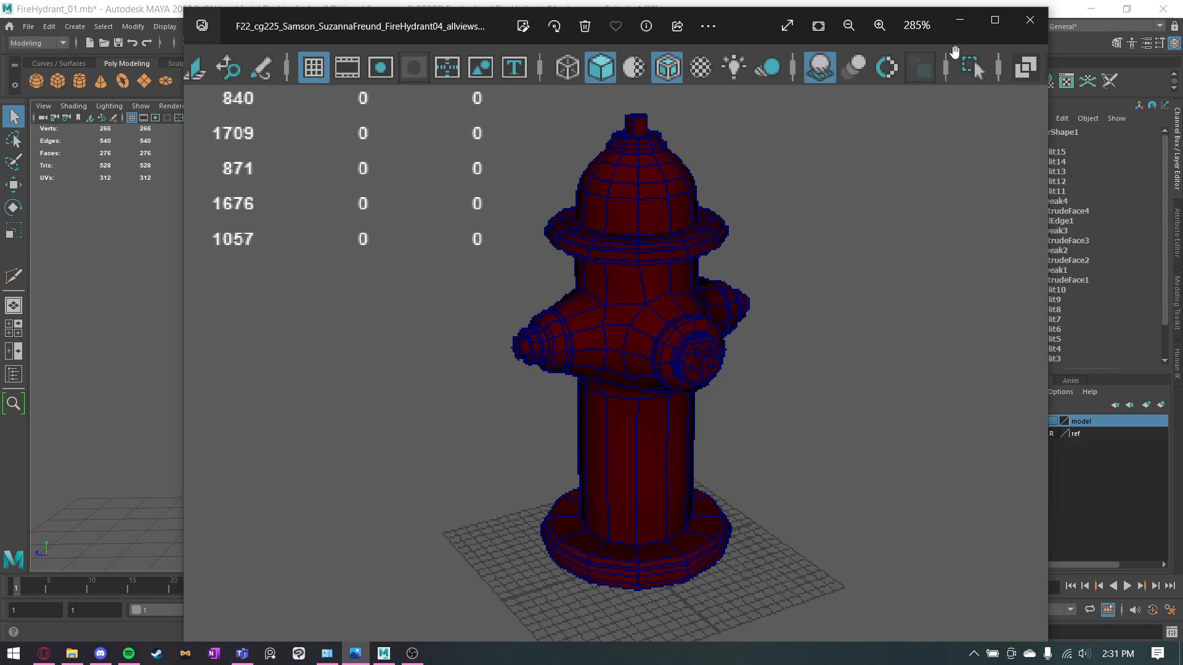
left_click(959, 20)
Extrude the selected block of faces outward along X and scale it flat in X to start the side outlet.
left_click_drag(629, 275, 641, 395, "alt")
key("r")
key("q")
key("w")
key("r")
left_click_drag(792, 339, 765, 337)
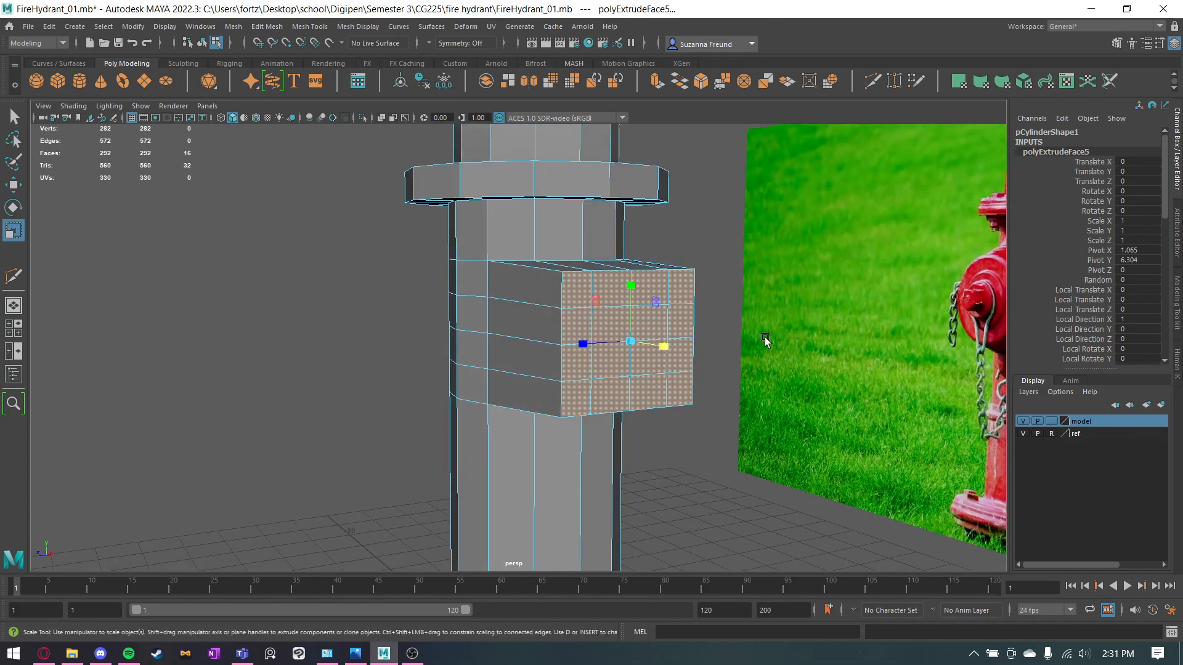
Try to merge the selected end faces of the extruded side outlet to their center.
key("q")
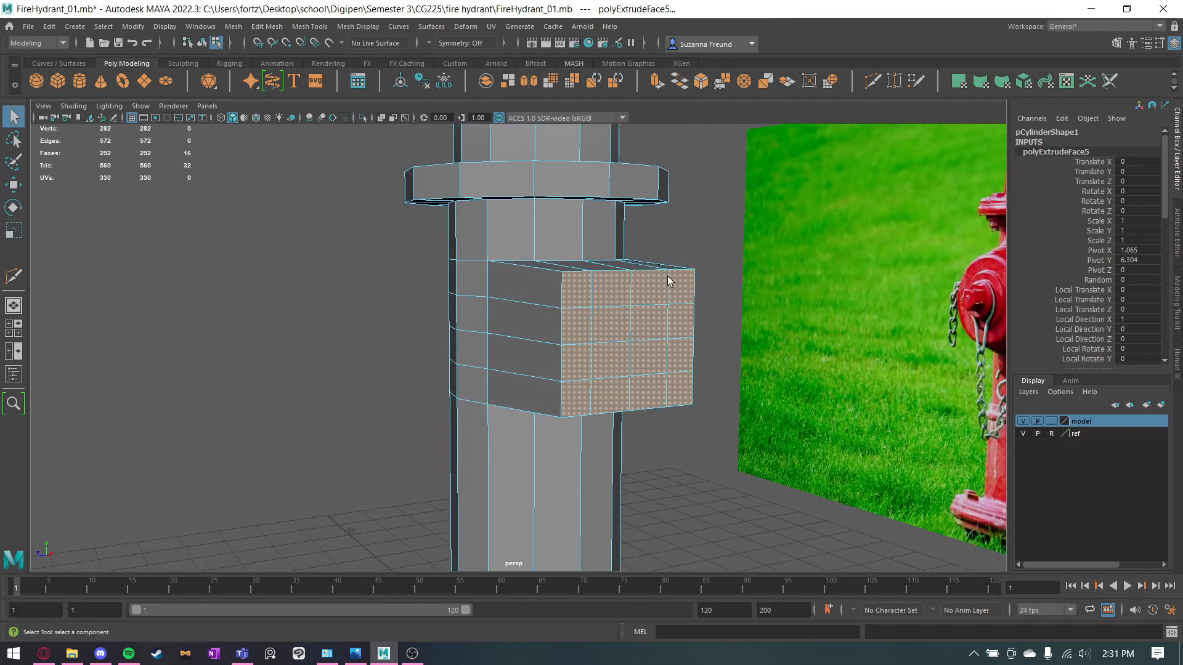
left_click(744, 82)
left_click_drag(686, 324, 642, 381, "alt")
key("ctrl+z")
Try to merge the border edges around the outlet block's end face to their center, then undo the merge.
right_click_drag(644, 313, 649, 254)
double_click(632, 345)
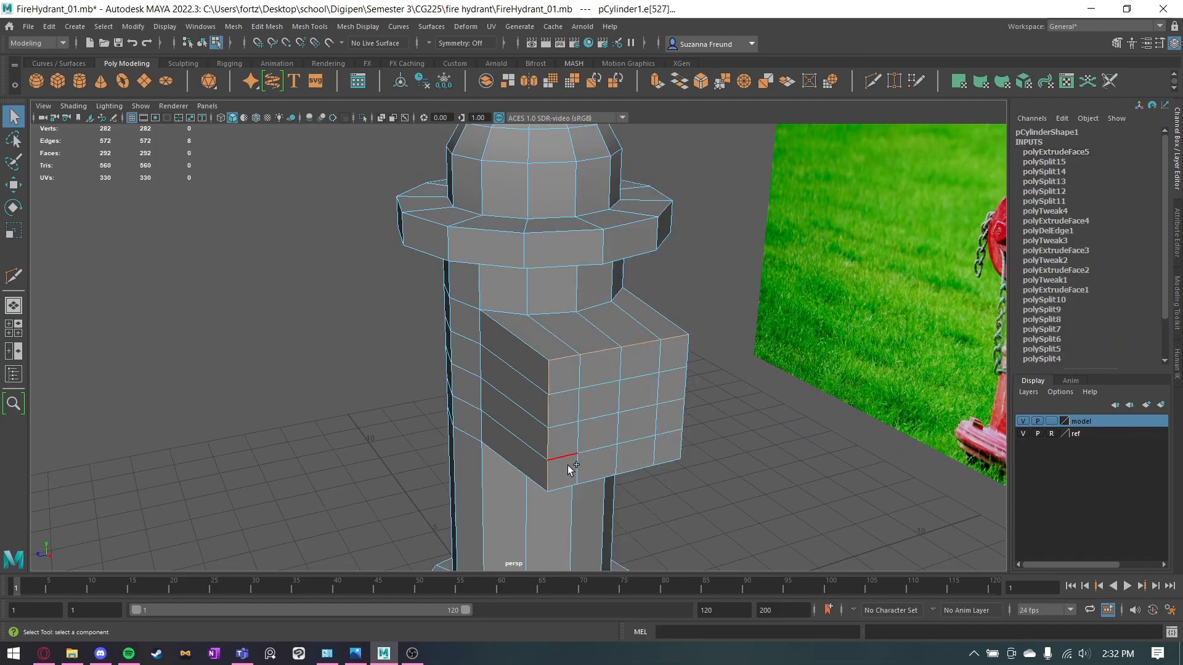
left_click_drag(720, 459, 722, 431, "alt")
double_click(586, 452, "shift")
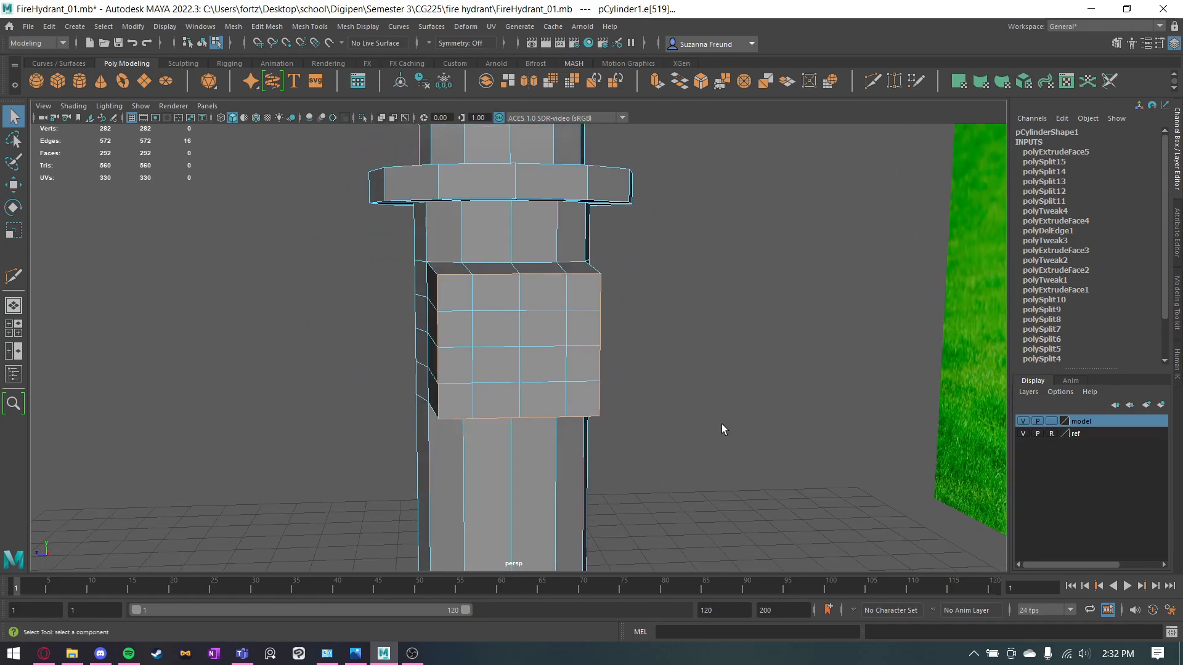
left_click(744, 80)
left_click_drag(764, 228, 786, 232, "alt")
key("f")
key("r")
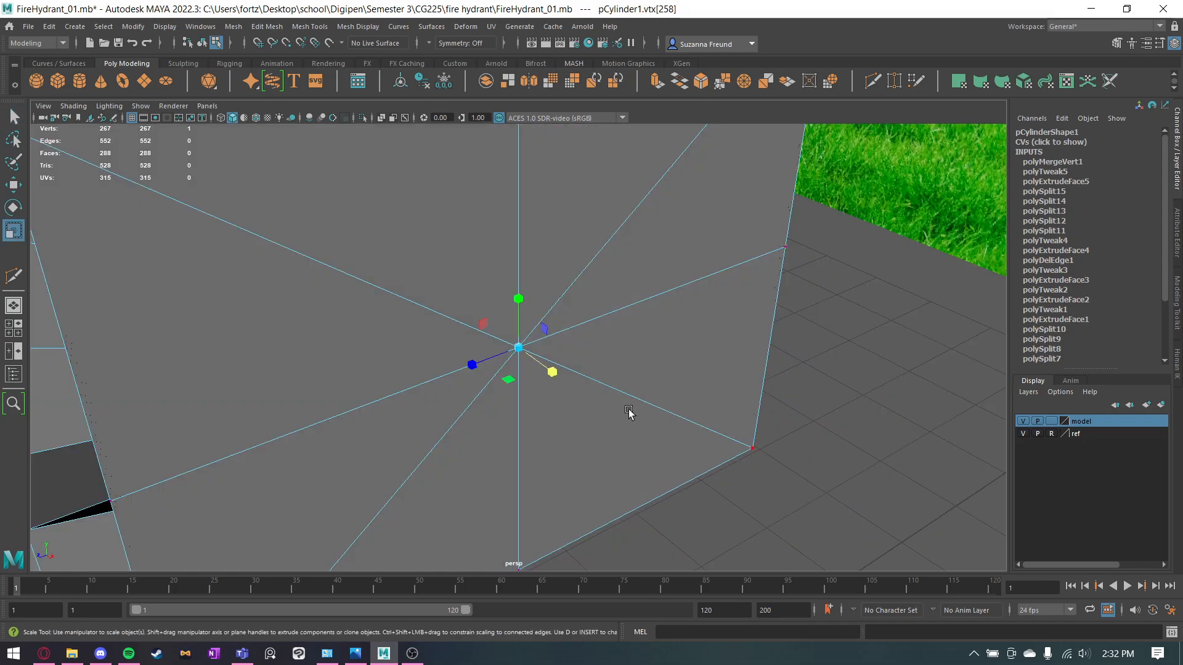
key("ctrl+z")
key("ctrl+z")
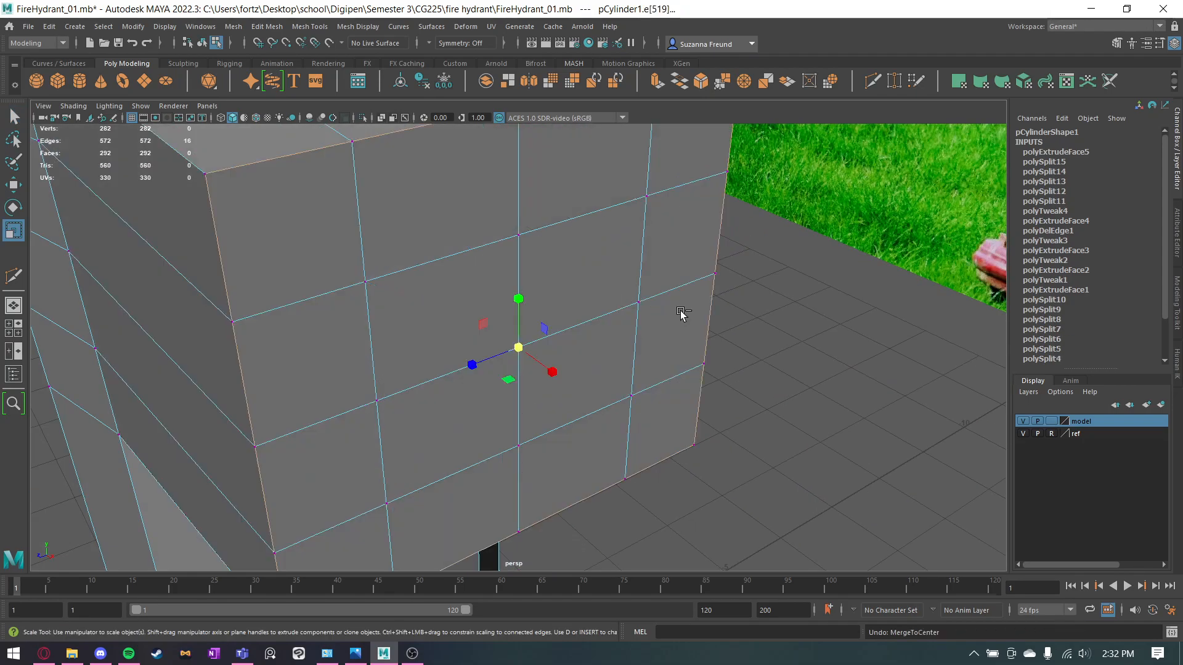
Undo the side outlet's flattening and extrusion back to the plain hydrant body and clear the selection.
left_click(842, 379)
left_click_drag(842, 379, 631, 316, "alt")
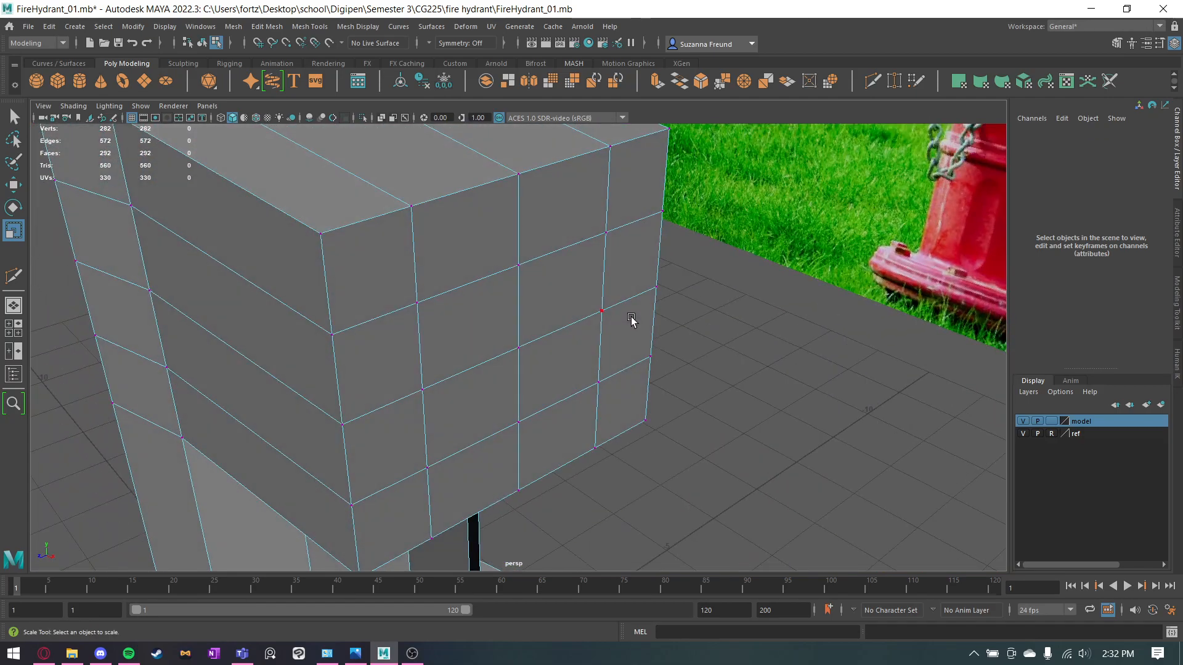
scroll(631, 316, "down", 4)
left_click_drag(493, 319, 632, 339, "alt")
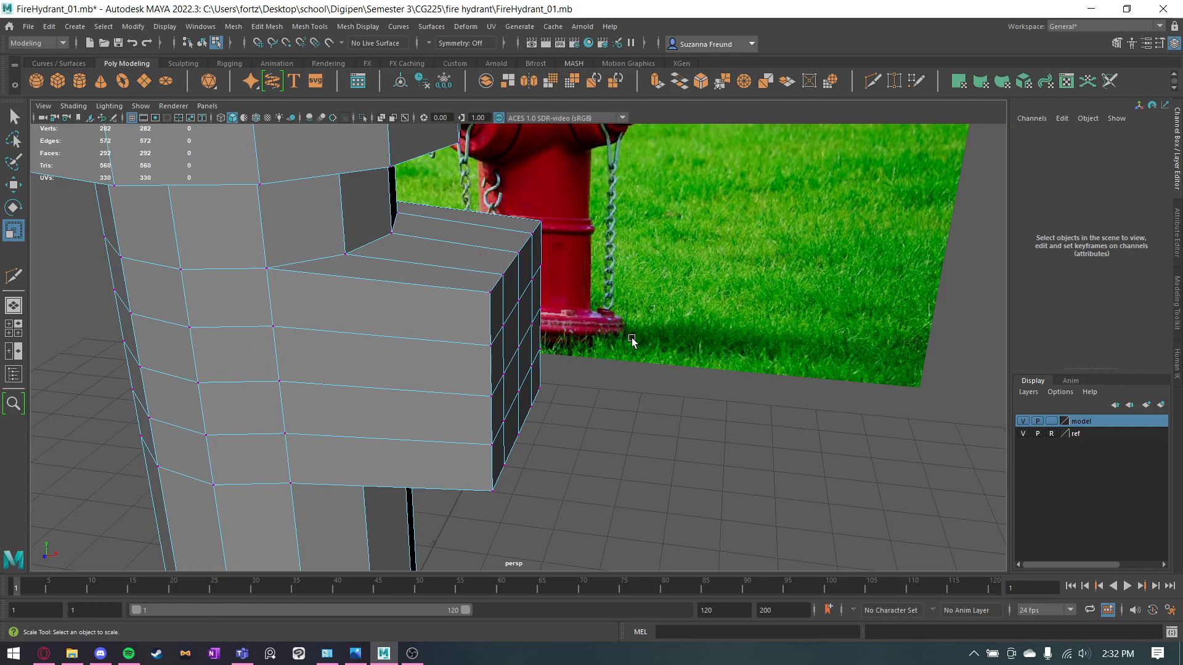
key("ctrl+z")
key("ctrl+z")
key("ctrl+z")
key("ctrl+z")
key("ctrl+z")
key("ctrl+z")
key("ctrl+z")
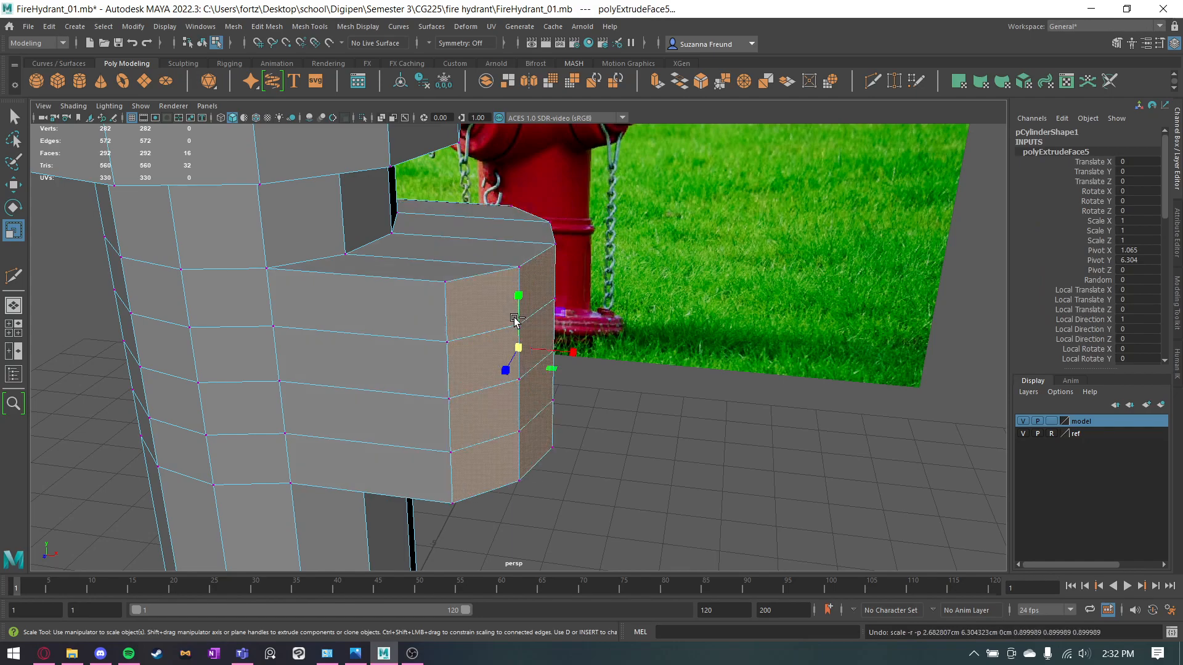
key("ctrl+z")
key("ctrl+z")
left_click(547, 435)
scroll(547, 434, "down", 4)
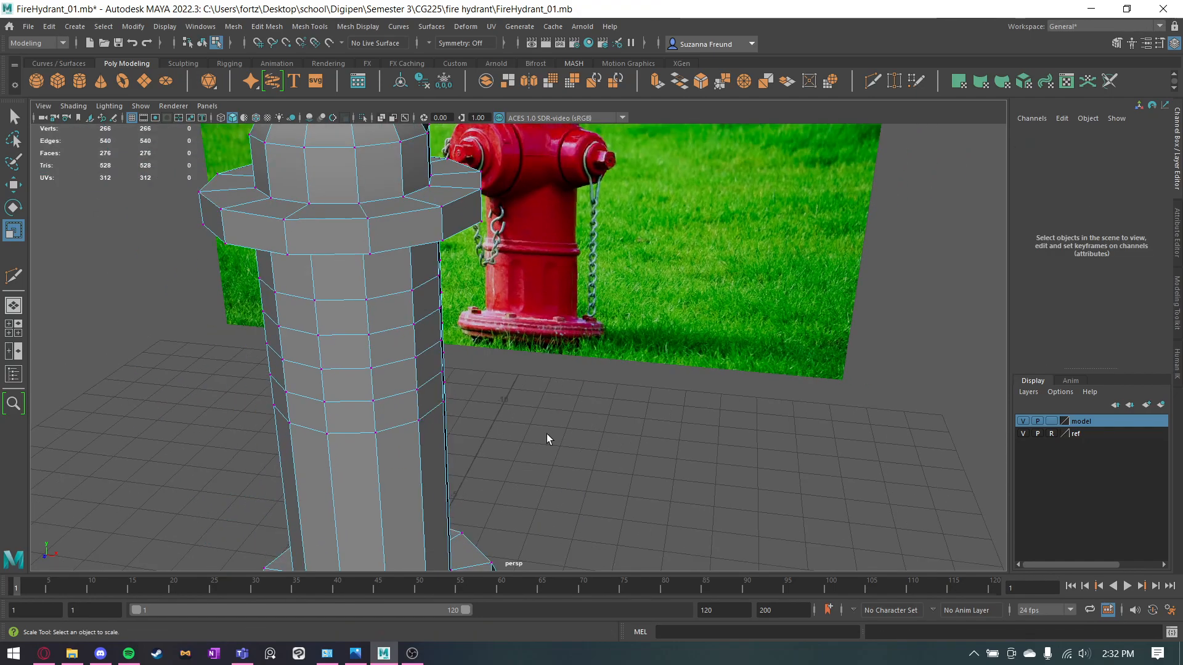
Create a polygon cylinder and move it up and outward to about X 2.937, Y 6.356 beside the body.
key("q")
left_click(79, 85)
scroll(612, 445, "down", 4)
middle_click_drag(431, 517, 518, 375, "alt")
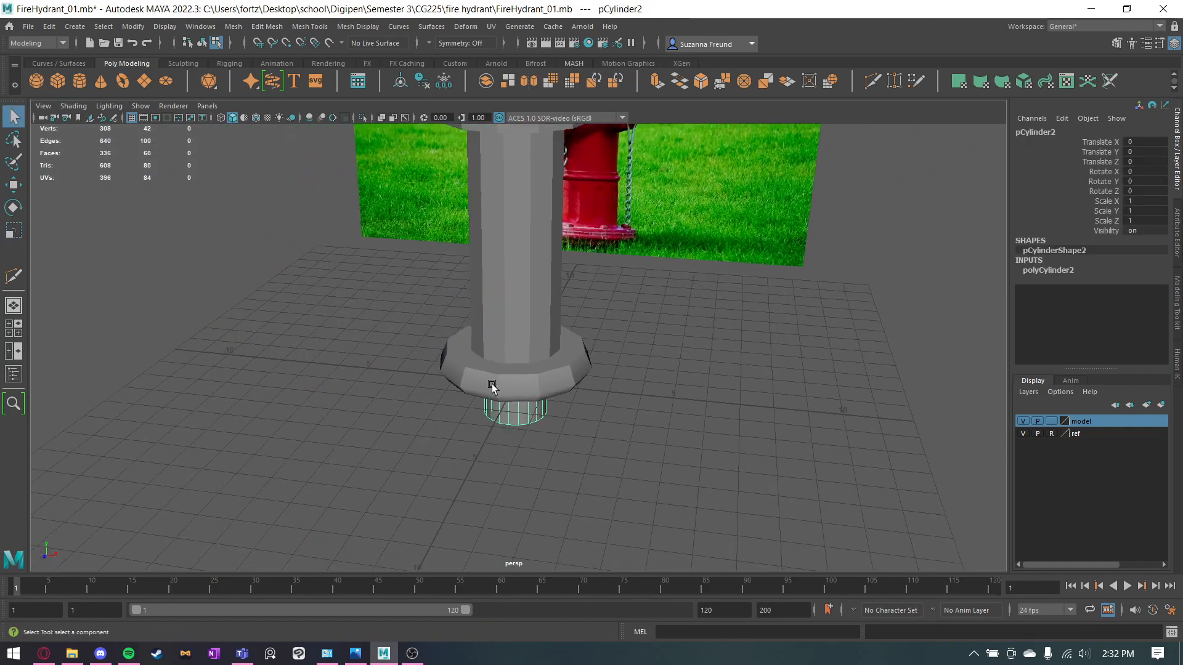
key("w")
middle_click_drag(534, 286, 511, 411, "alt")
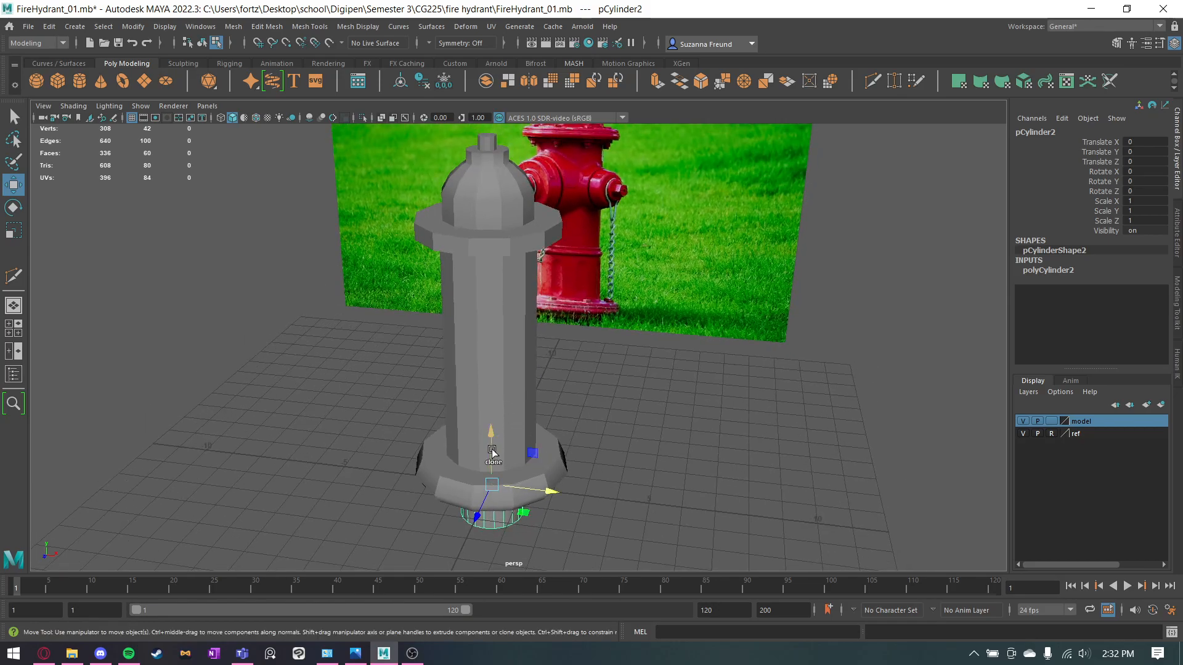
left_click_drag(491, 451, 488, 256)
left_click_drag(520, 311, 663, 373)
Rotate the new cylinder -90 degrees in Z and set its axis subdivisions to 12.
key("e")
left_click_drag(739, 366, 653, 348, "alt")
left_click(1056, 272)
double_click(1148, 307)
double_click(1141, 300)
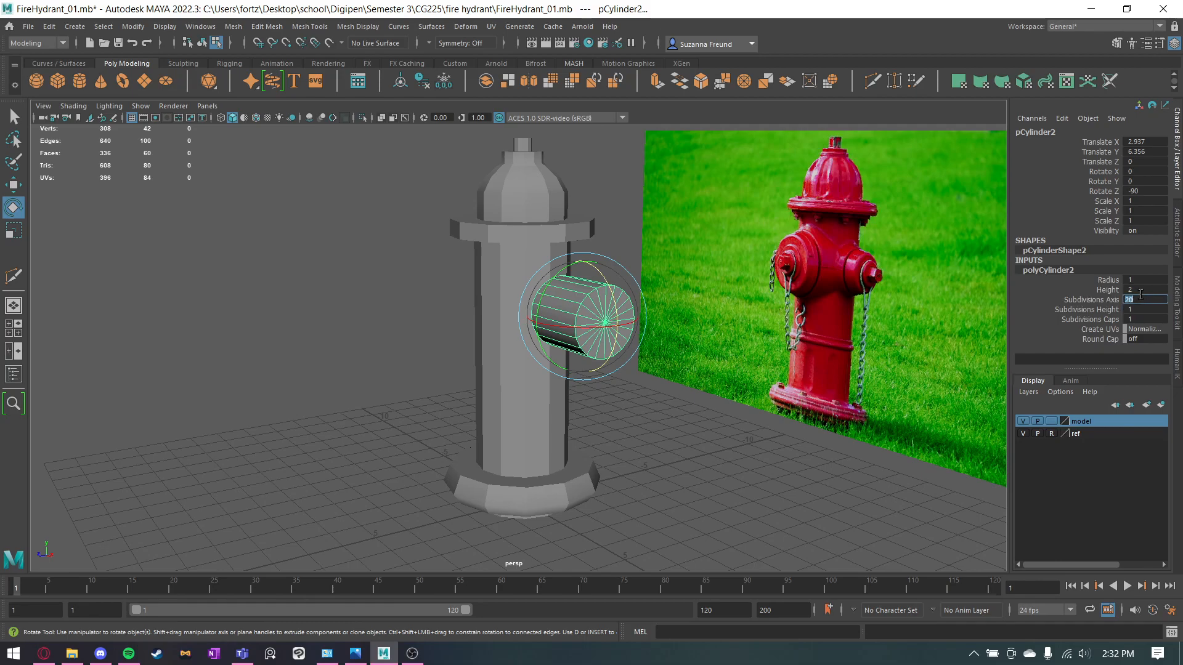
key("Return")
left_click(674, 494)
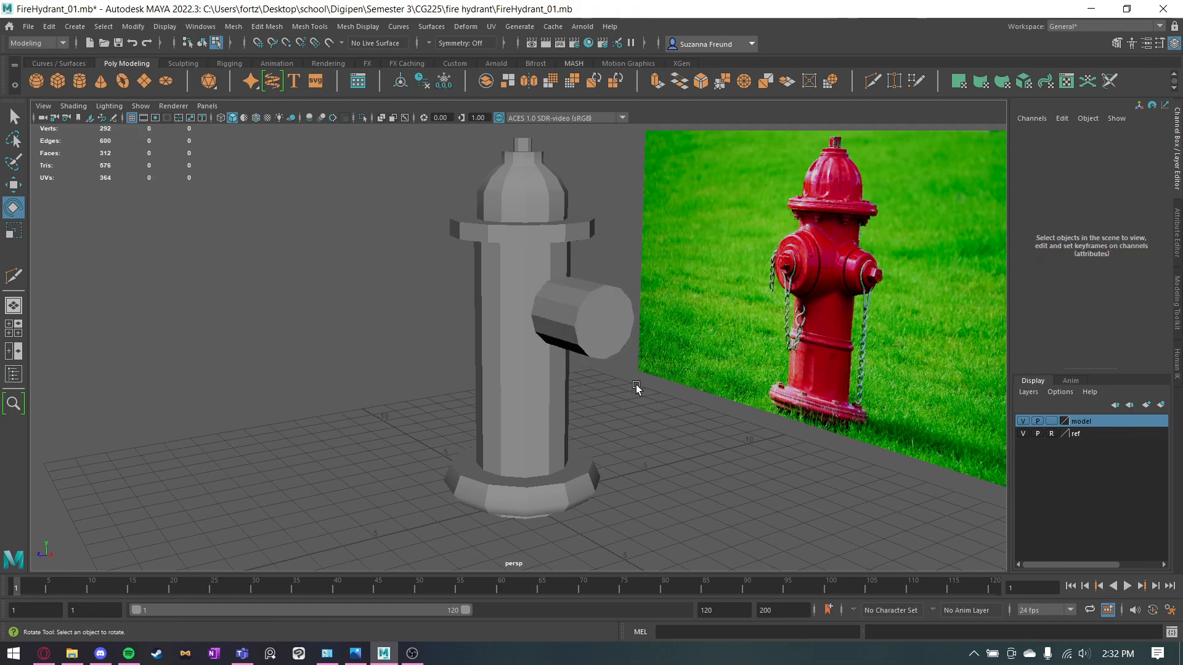
Show wireframe on shaded and move the outlet cylinder to X 2.511, Y 6.304, aligned with the body's outlet faces.
scroll(657, 283, "up", 5)
right_click_drag(656, 280, 708, 258)
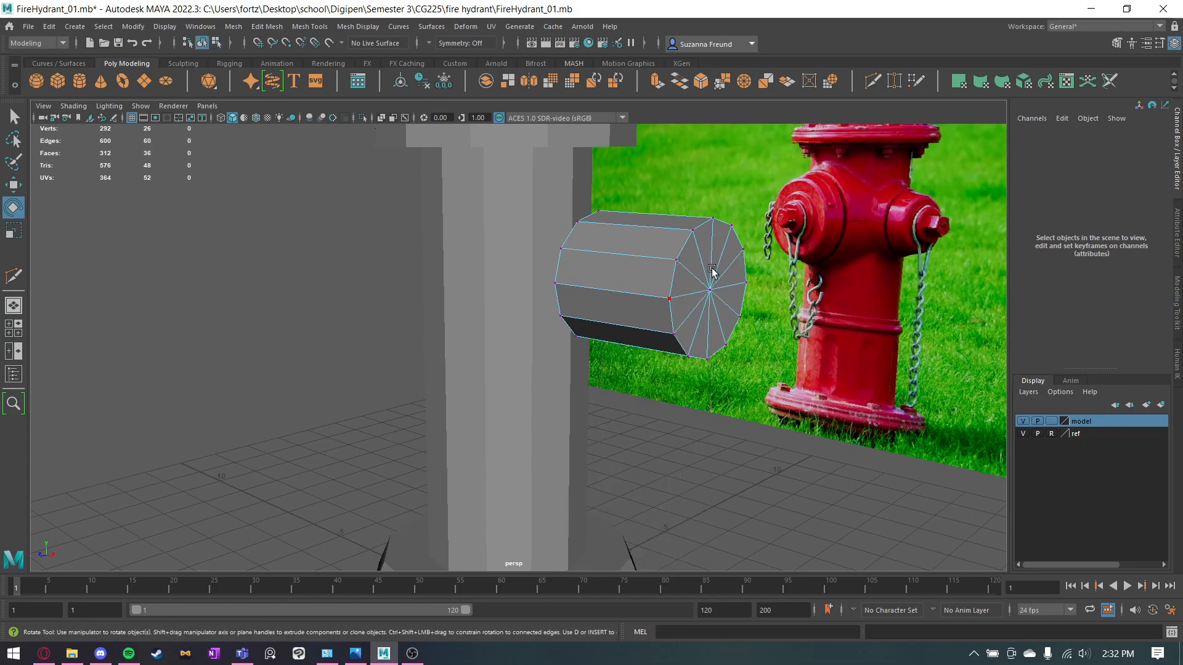
left_click(491, 312)
left_click(641, 313, "shift")
left_click_drag(642, 314, 713, 317, "alt")
left_click(693, 321)
key("w")
left_click_drag(700, 359, 687, 362, "alt")
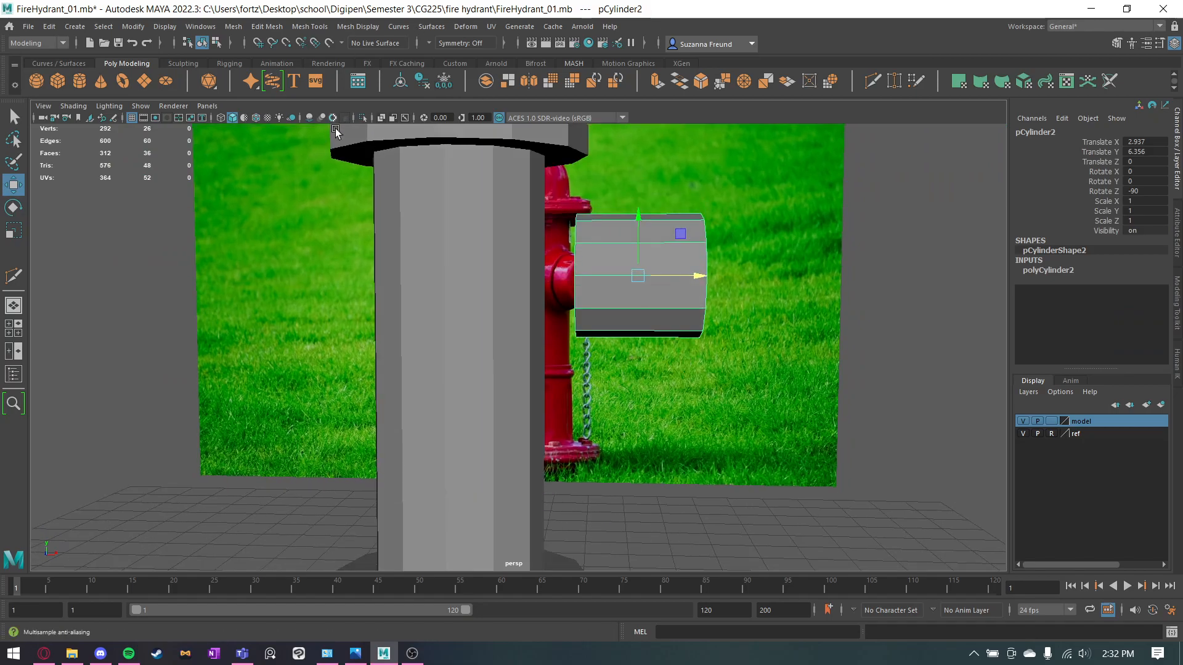
left_click(255, 117)
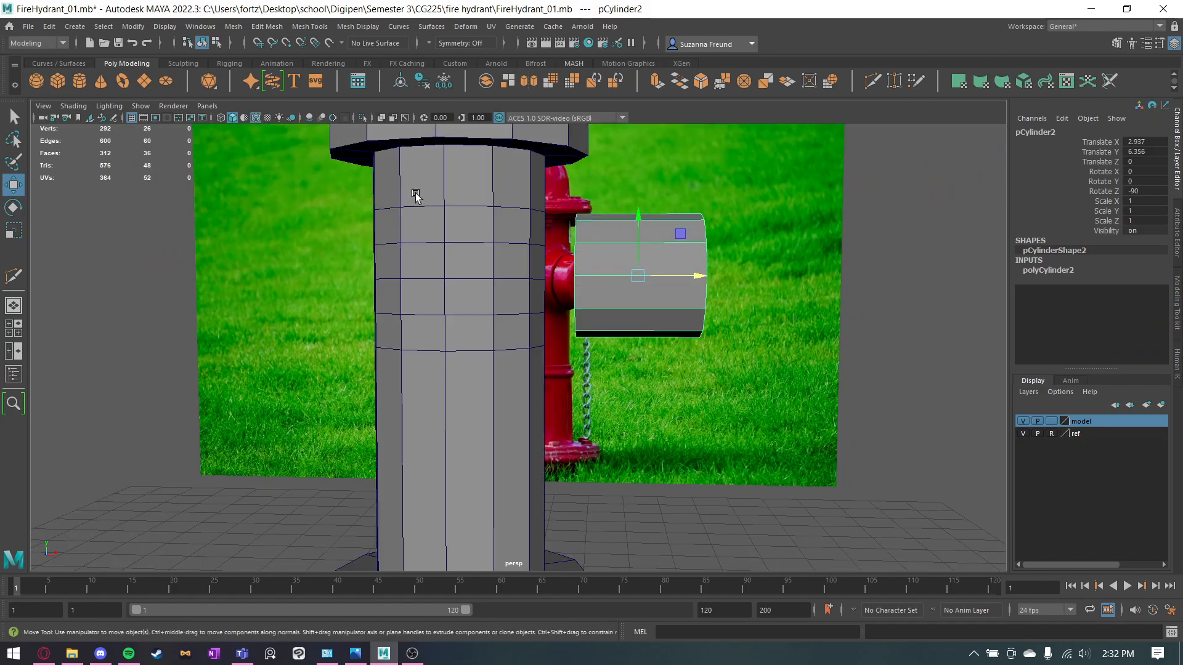
left_click_drag(638, 244, 557, 332)
right_click_drag(540, 251, 516, 232)
Select the four-by-four block of body faces behind the outlet cylinder and delete it to make an opening.
right_click_drag(492, 223, 504, 238)
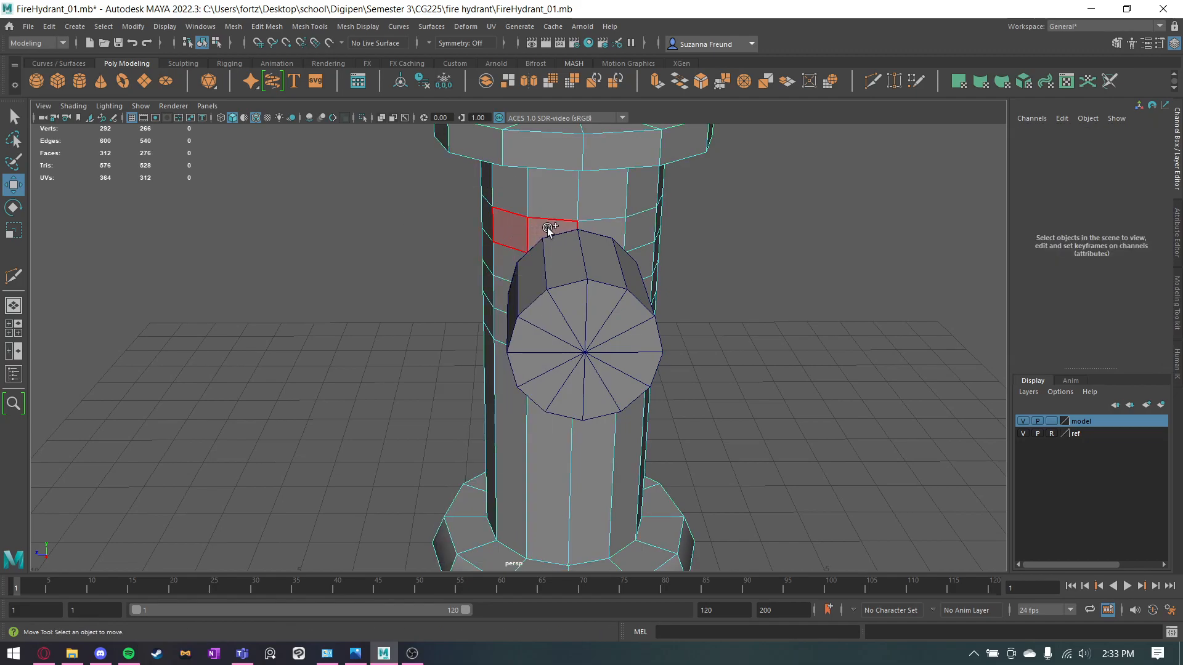
left_click_drag(545, 230, 547, 230)
left_click(640, 227, "shift")
left_click_drag(639, 227, 627, 256, "alt")
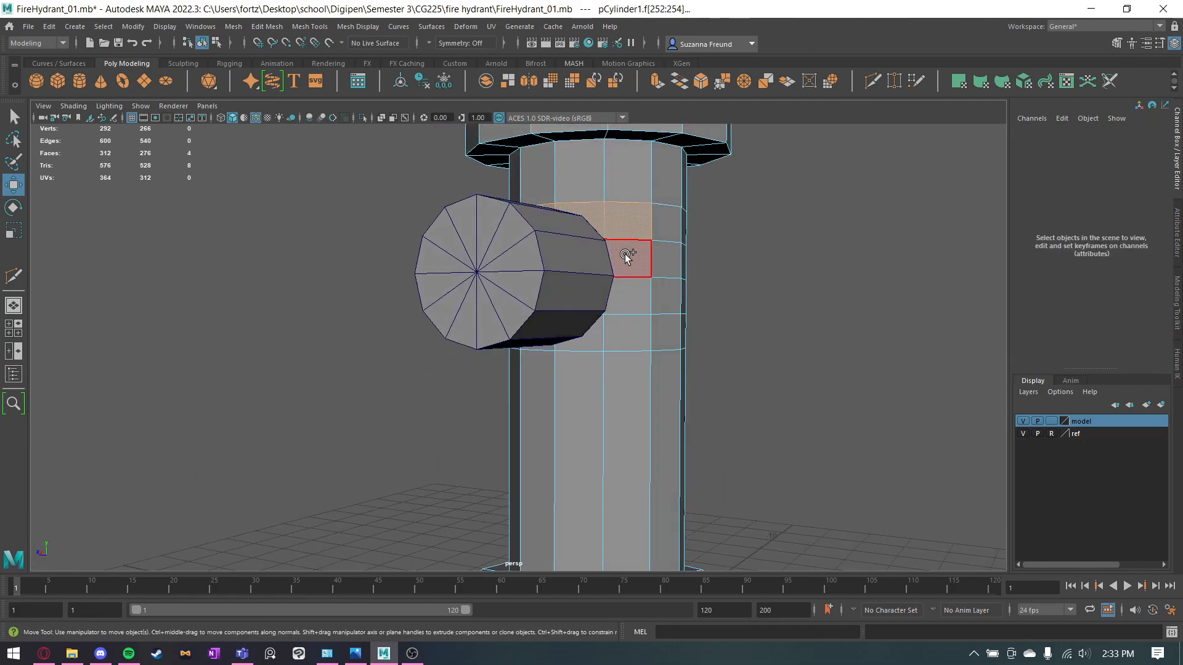
mouse_move(590, 343)
left_mouse_down("alt")
mouse_move(560, 370)
mouse_move(532, 344)
mouse_move(510, 265)
mouse_move(557, 317)
left_mouse_up("alt")
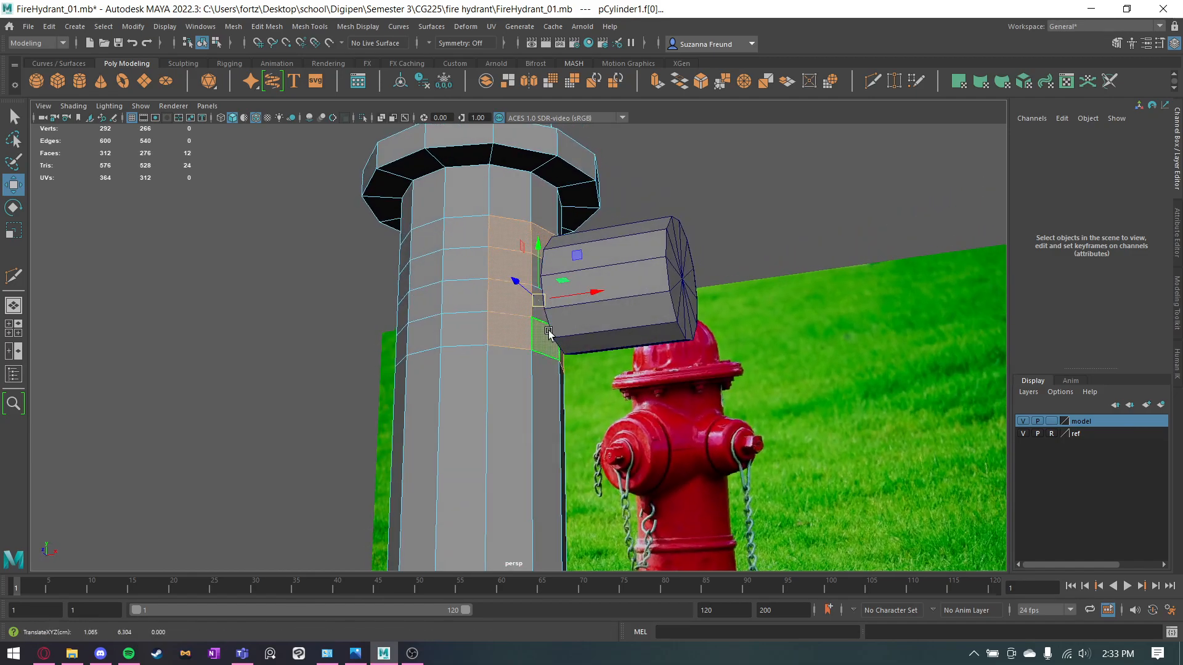
key("q")
key("ctrl+z")
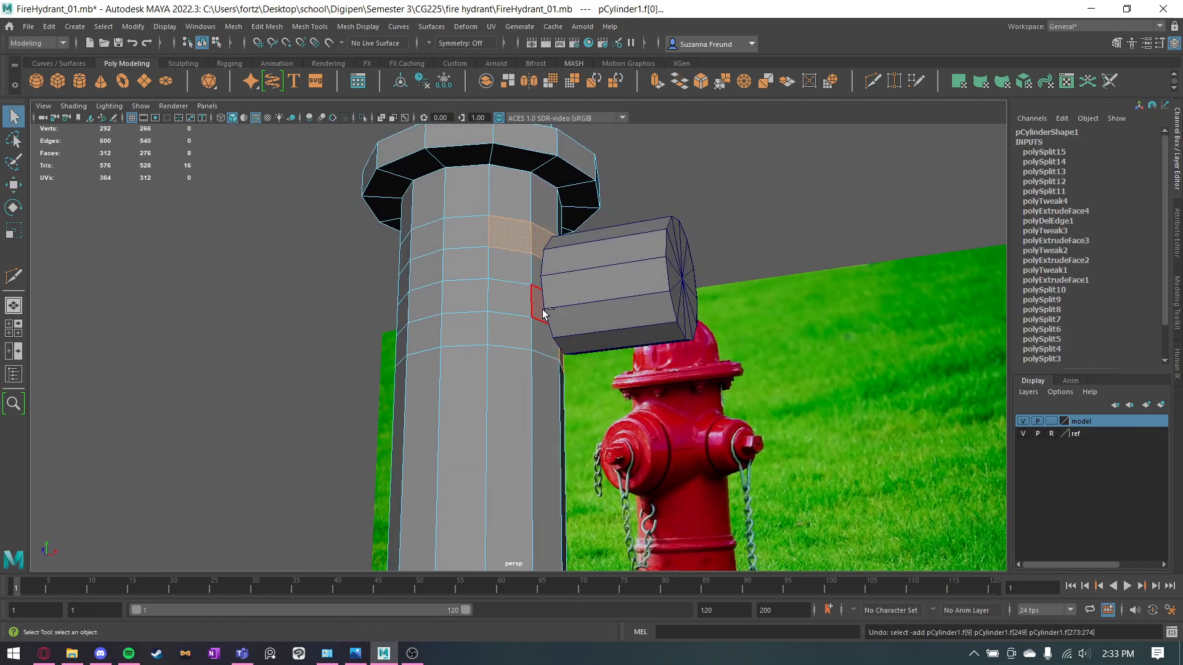
key("ctrl+y")
left_click_drag(555, 307, 431, 345, "alt")
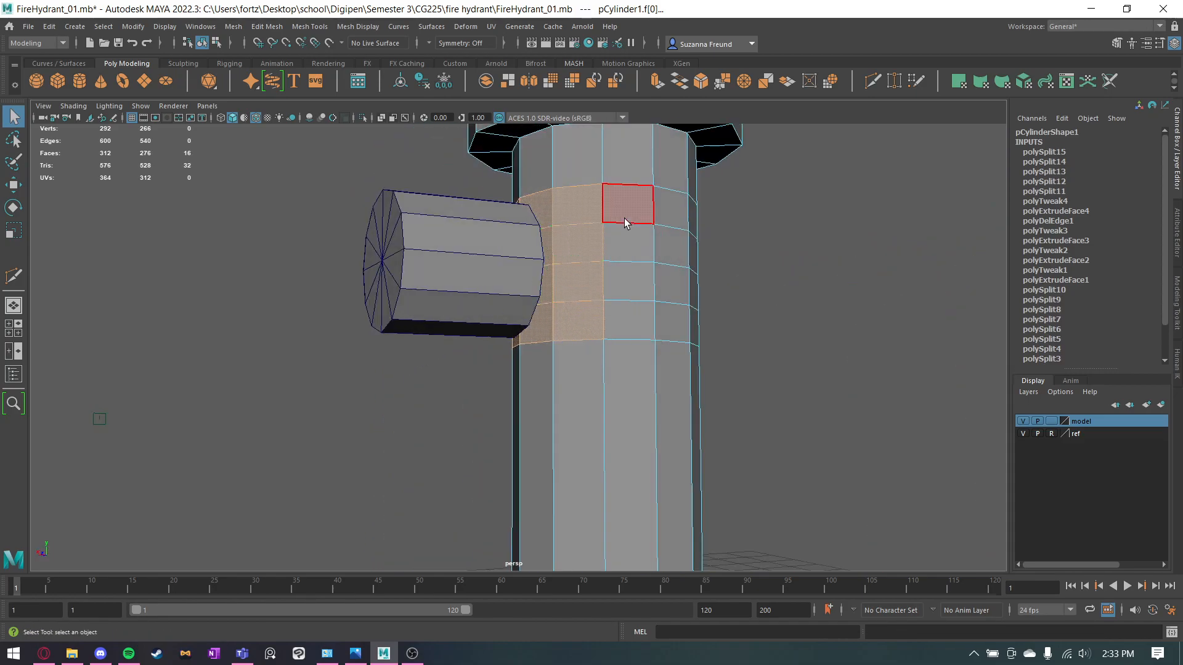
key("Delete")
Combine the outlet cylinder and the hydrant body into one mesh.
left_click_drag(620, 236, 725, 315, "alt")
key("F8")
left_click(434, 267, "shift")
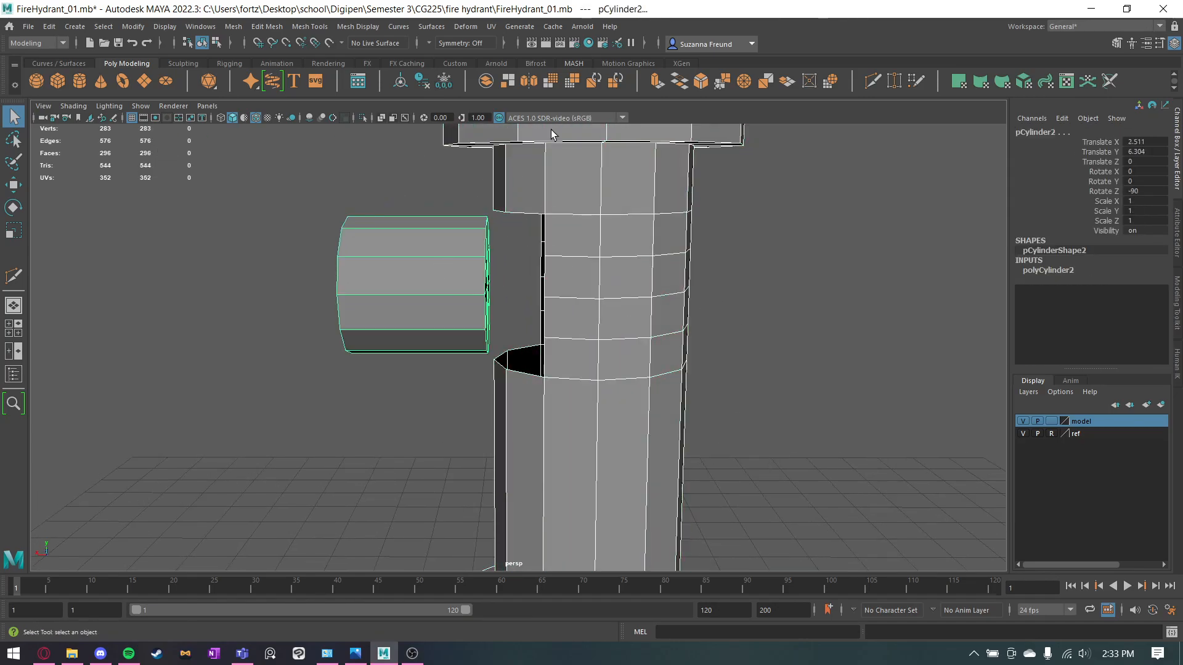
left_click(486, 81)
left_click_drag(428, 338, 619, 339, "alt")
left_click(734, 259)
left_click(541, 272)
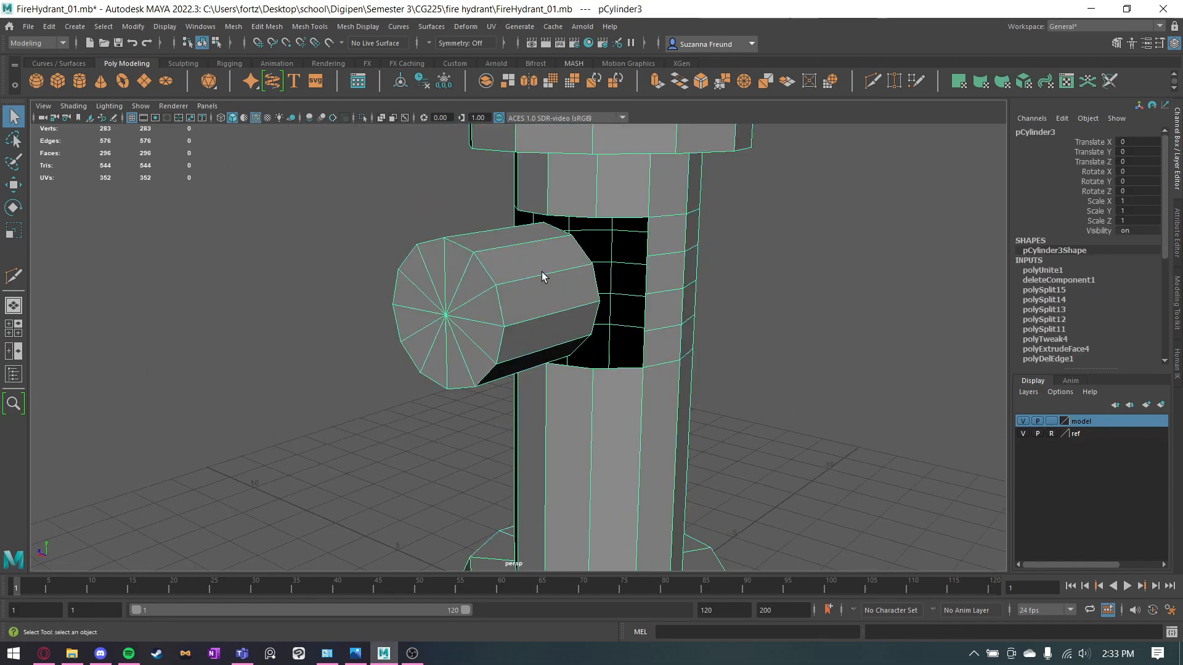
Use Target Weld to join the first half of the outlet cylinder's inner rim vertices to the body opening's border vertices.
left_click(894, 80)
left_click_drag(616, 308, 489, 251, "alt")
right_click_drag(489, 251, 434, 250)
left_click_drag(525, 223, 501, 251, "alt")
left_click_drag(445, 279, 542, 251, "alt")
left_click_drag(608, 283, 686, 300, "alt")
left_click_drag(685, 300, 610, 304, "alt")
left_click_drag(506, 321, 506, 321)
left_click_drag(506, 321, 575, 333, "alt")
left_click_drag(659, 397, 658, 385)
left_click_drag(658, 386, 577, 424, "alt")
left_click_drag(578, 424, 535, 419, "alt")
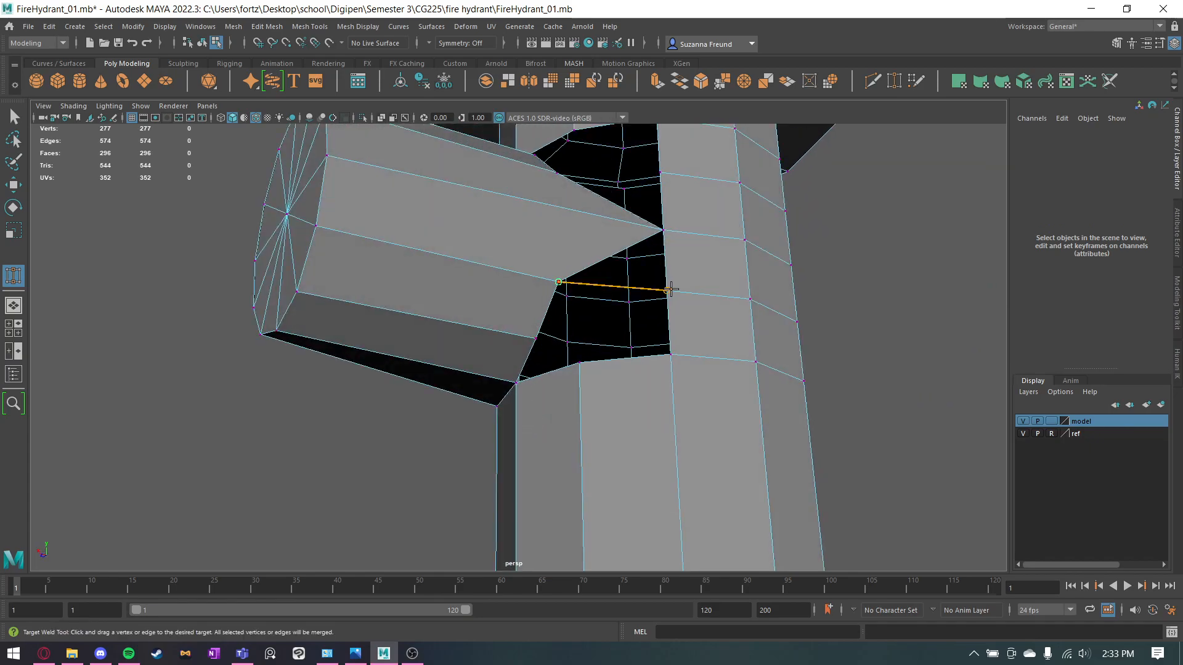
Target-weld the remaining inner rim vertices of the outlet to the vertices along the sides of the body opening.
left_click_drag(670, 290, 668, 290)
left_click_drag(551, 340, 622, 279)
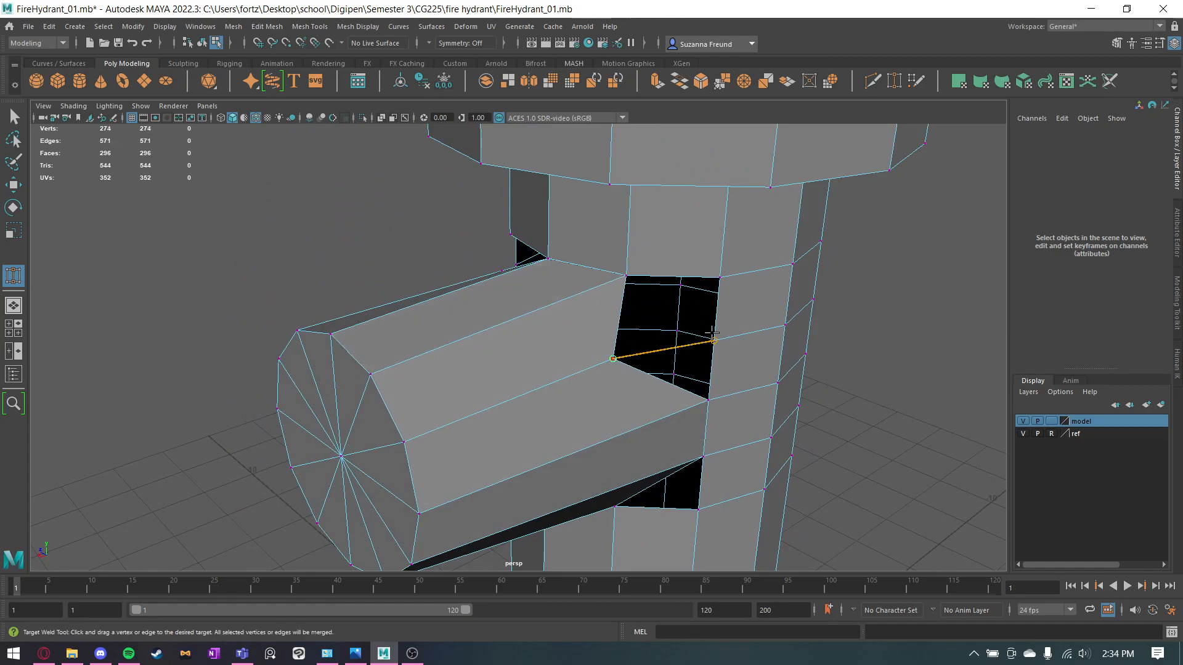
left_click_drag(712, 337, 713, 338)
left_click_drag(515, 335, 579, 210, "alt")
left_click_drag(499, 268, 504, 266)
left_click_drag(620, 322, 660, 327, "alt")
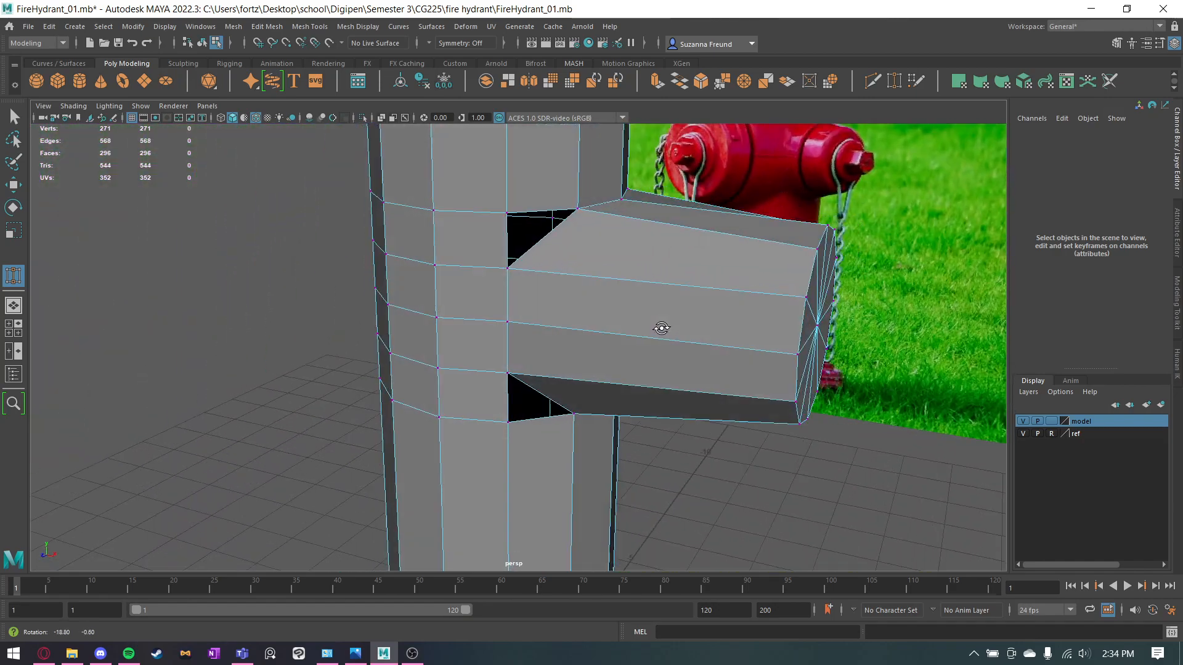
Try to close the upper triangular gap beside the outlet with Fill Hole, using its top border edge.
key("q")
right_click_drag(628, 283, 627, 249)
left_click(527, 213)
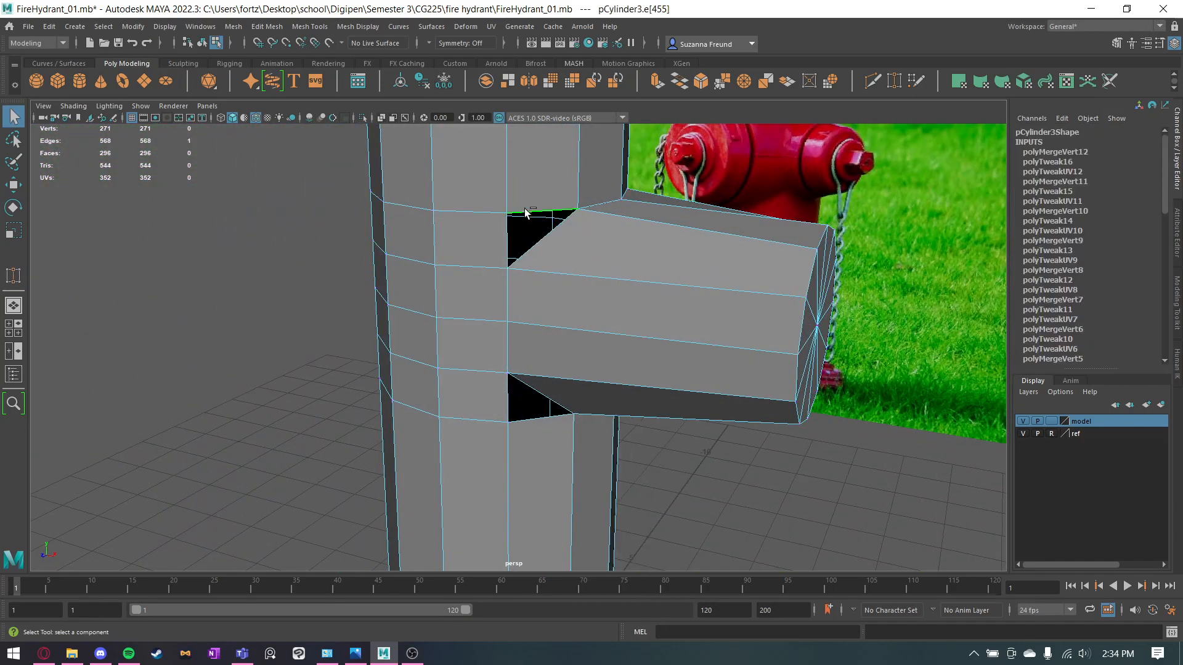
right_click(527, 214, "shift")
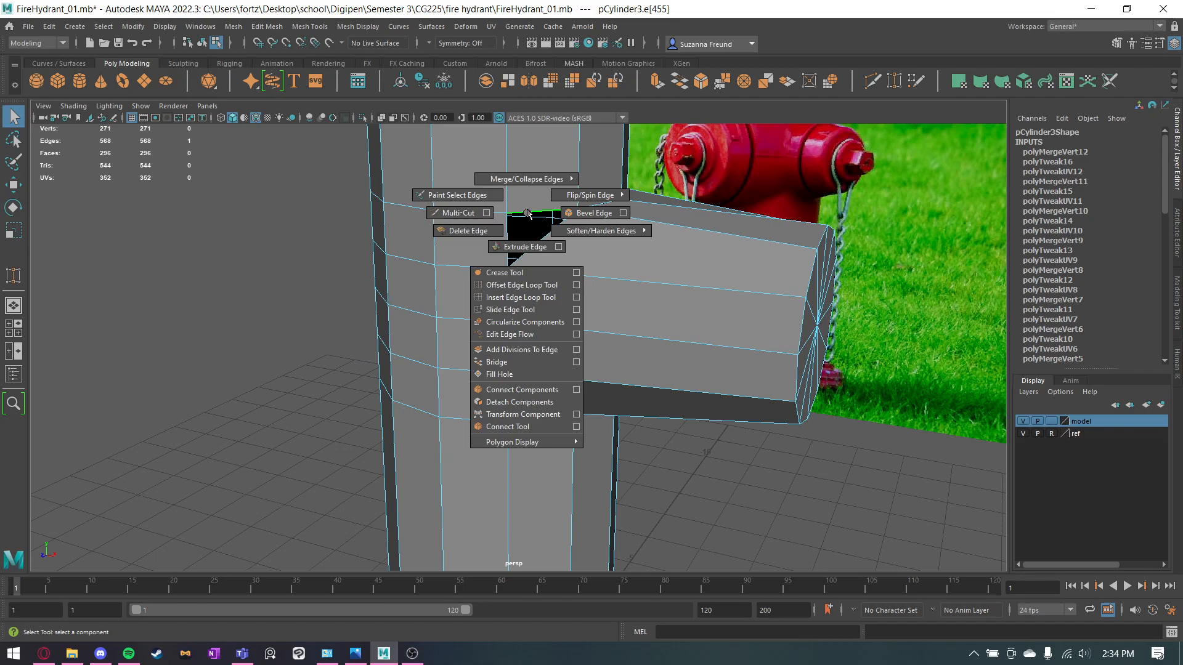
right_click(520, 209, "shift")
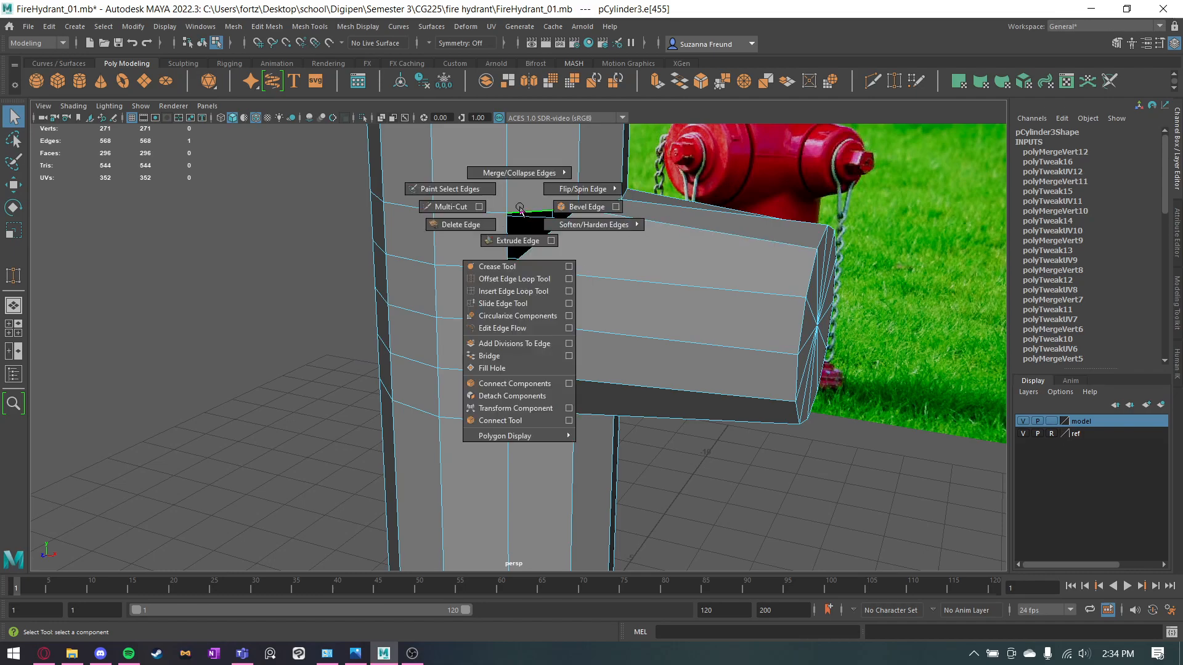
left_click(493, 368)
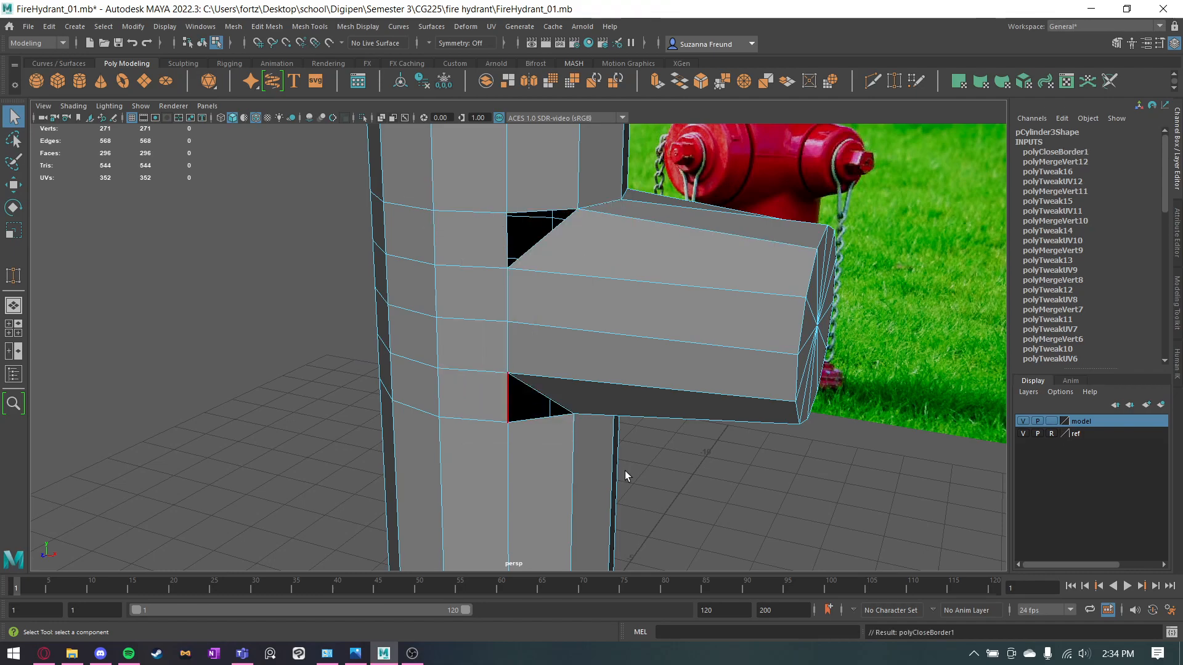
right_click(525, 212, "shift")
left_click(494, 367)
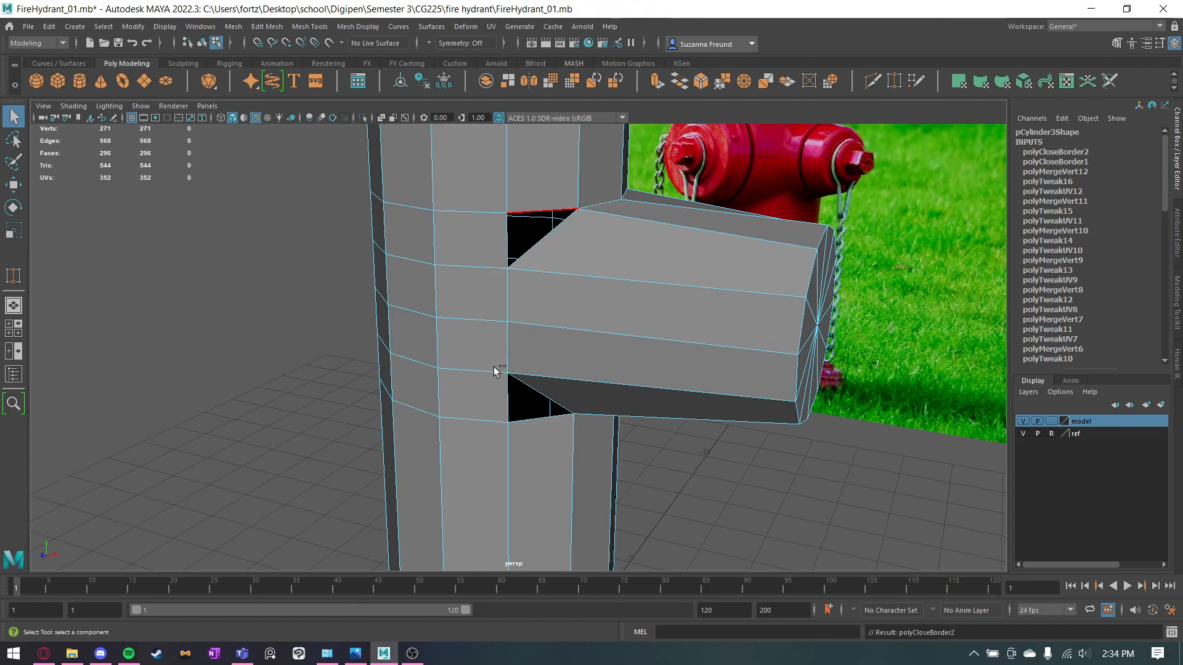
Try Fill Hole on the upper gap again with its three border edges selected, and inspect the corner.
left_click(551, 235)
scroll(579, 302, "up", 5)
left_click_drag(525, 230, 524, 281, "alt")
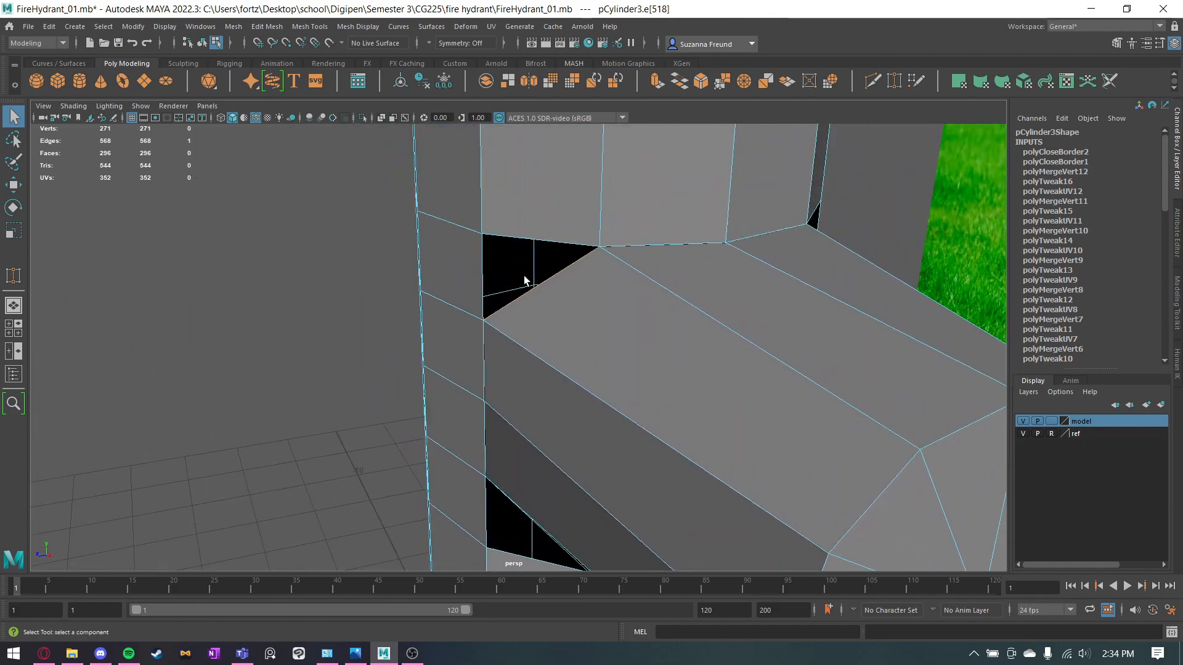
right_click(529, 237, "shift")
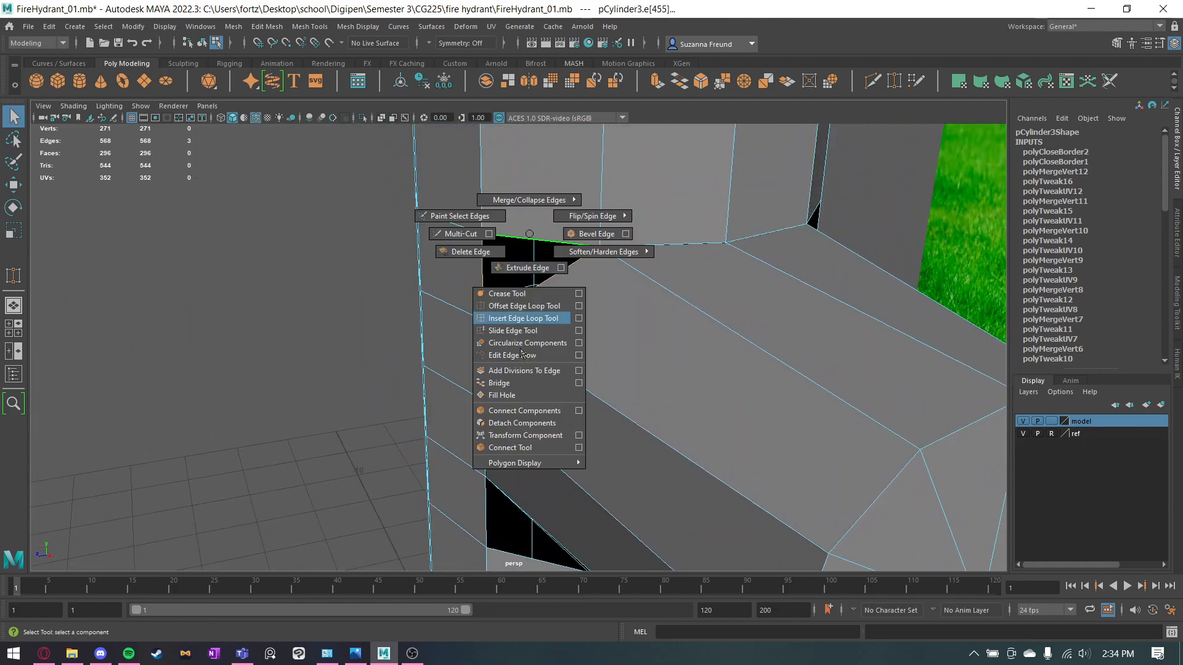
left_click(509, 396)
left_click(574, 301)
left_click_drag(575, 300, 634, 297, "alt")
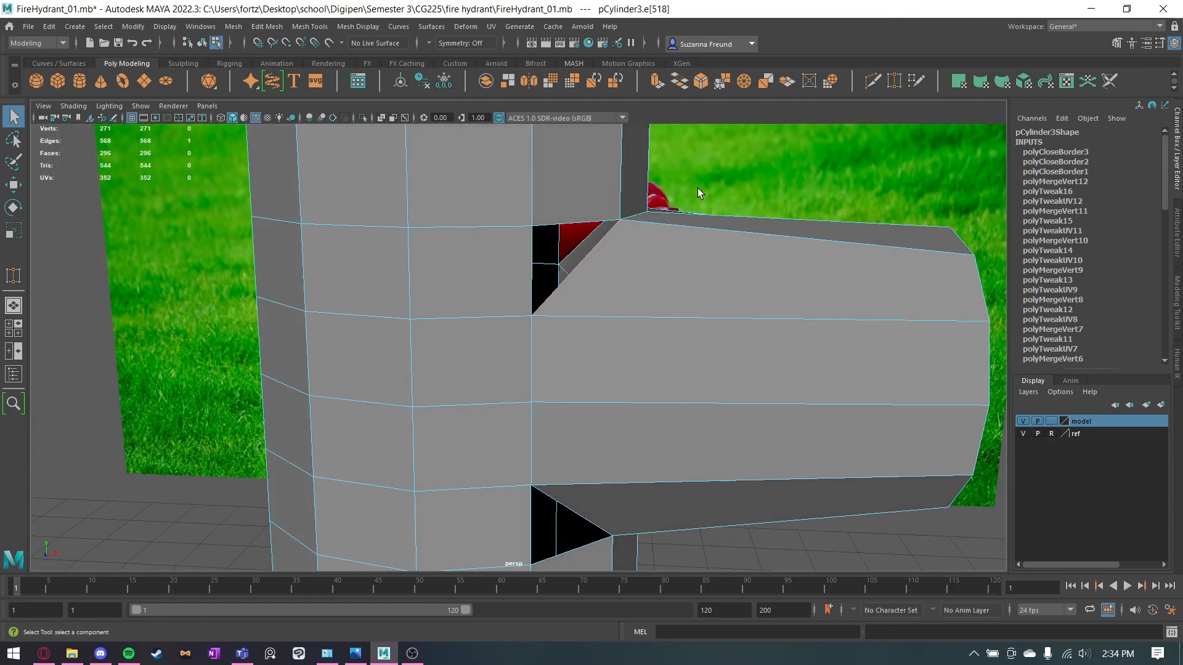
left_click_drag(585, 256, 533, 275, "alt")
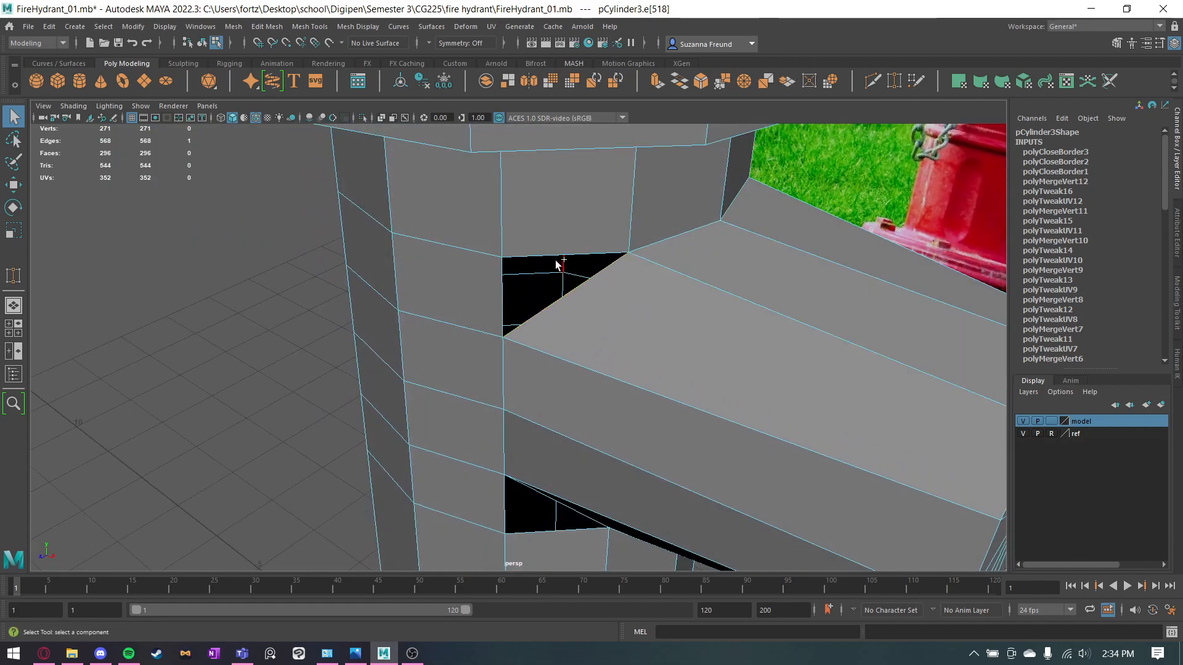
Try to bridge the diagonal and top border edges of the upper triangular gap beside the outlet.
left_click(687, 91)
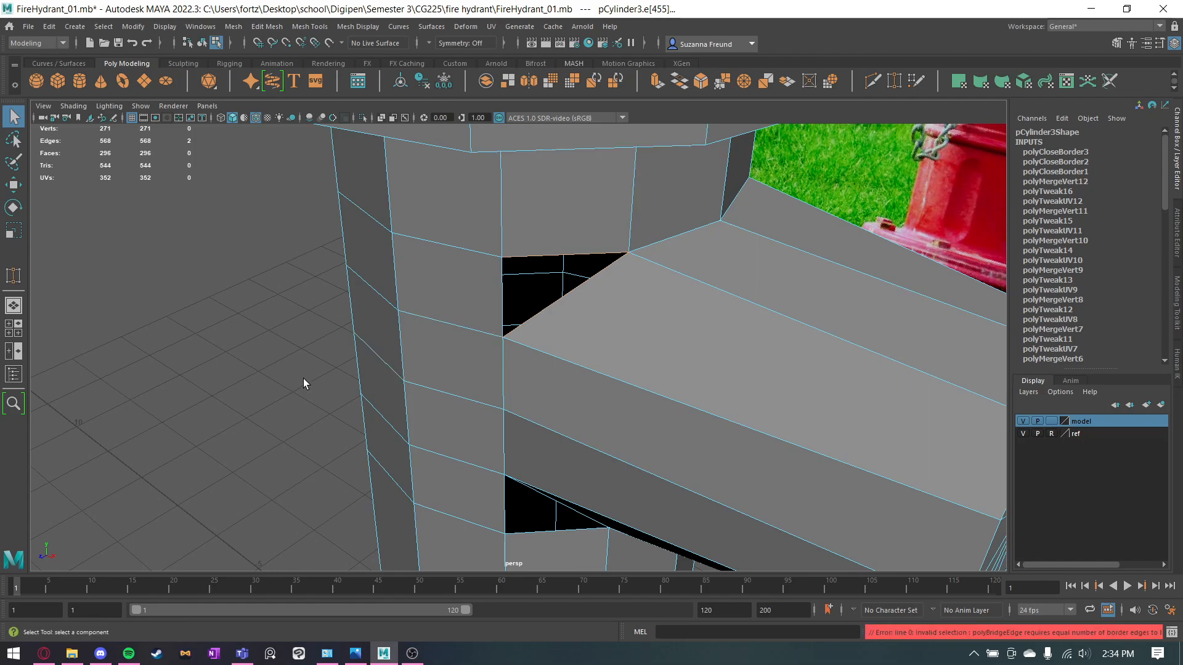
left_click(271, 386)
left_click_drag(267, 383, 267, 340, "alt")
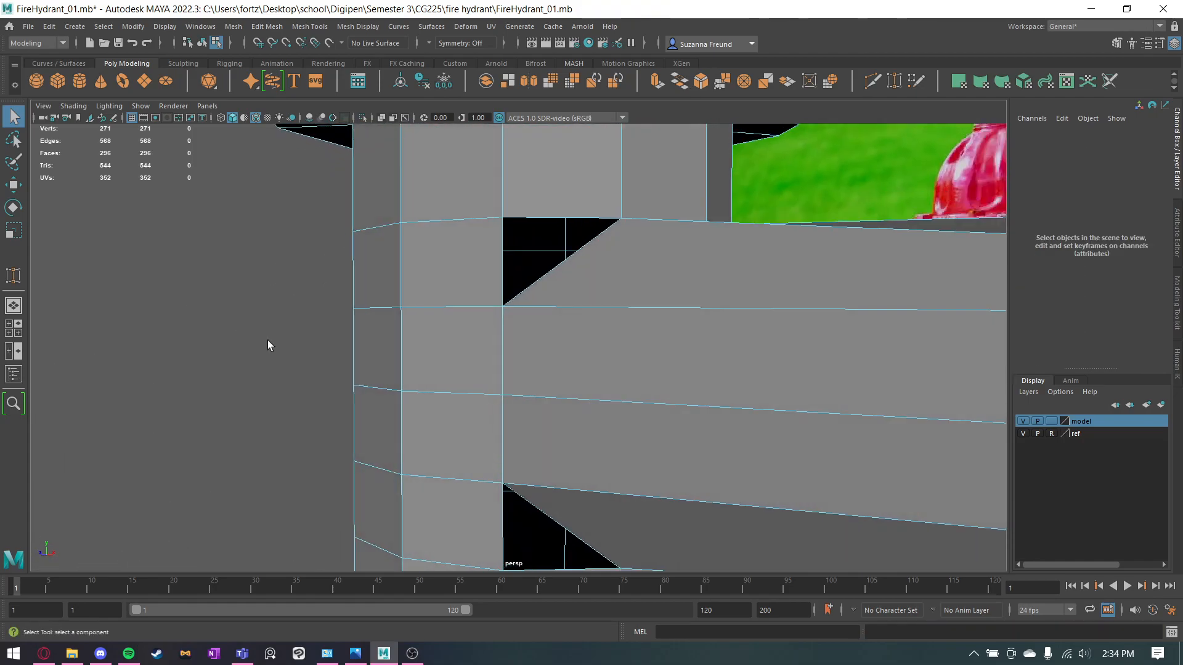
Try Fill Hole on the matching triangular gap on the outlet's opposite side, using its border edges.
left_click(587, 264)
right_click_drag(580, 264, 562, 429, "shift")
left_click(271, 378)
left_click_drag(228, 370, 242, 341, "alt")
left_click_drag(540, 502, 386, 298, "alt")
right_click_drag(530, 176, 577, 159)
left_click(908, 321)
left_click(635, 215)
right_click_drag(619, 230, 619, 191)
left_click(735, 244)
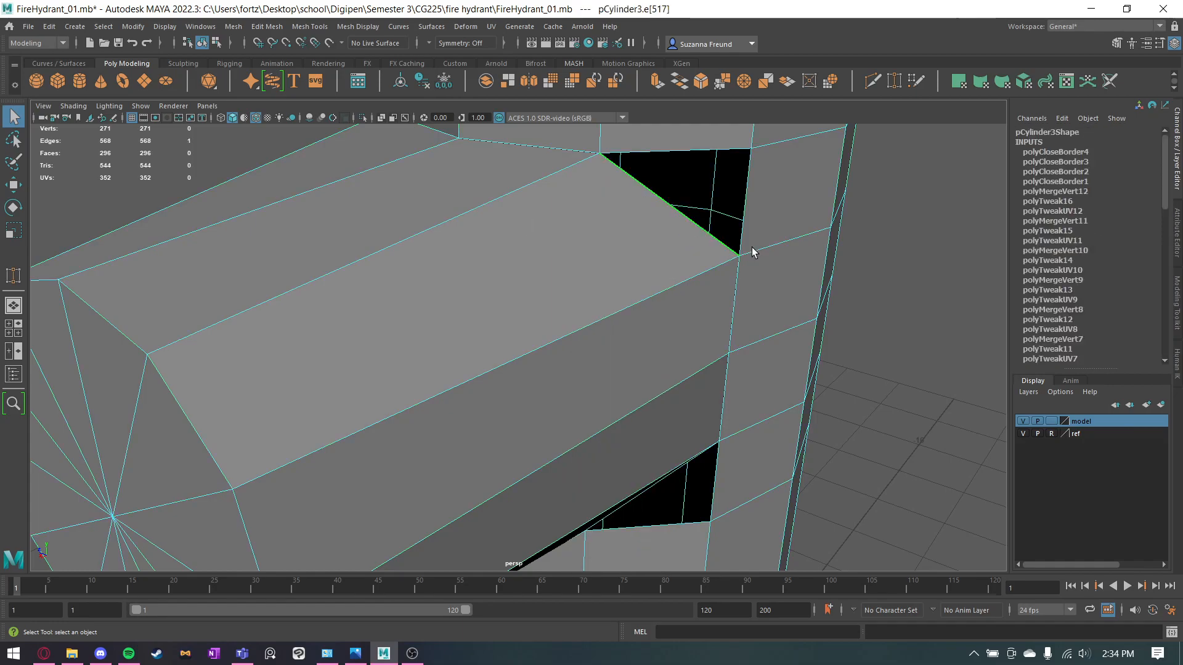
left_click(747, 209, "shift")
left_click(699, 148, "shift")
right_click_drag(697, 143, 678, 304, "shift")
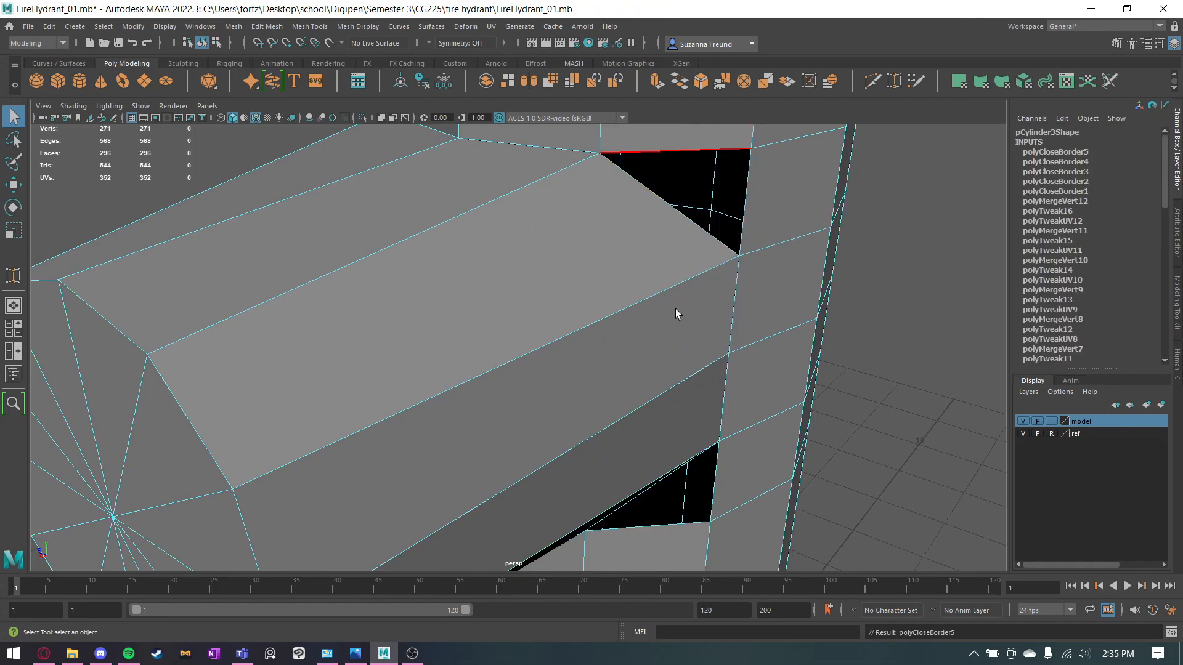
left_click(905, 231)
Close the four triangular gaps around the outlet by target-welding each corner vertex of the body opening to the adjacent outlet vertex.
left_click_drag(925, 222, 623, 346, "alt")
left_click(721, 177)
left_click_drag(721, 194, 658, 150, "alt")
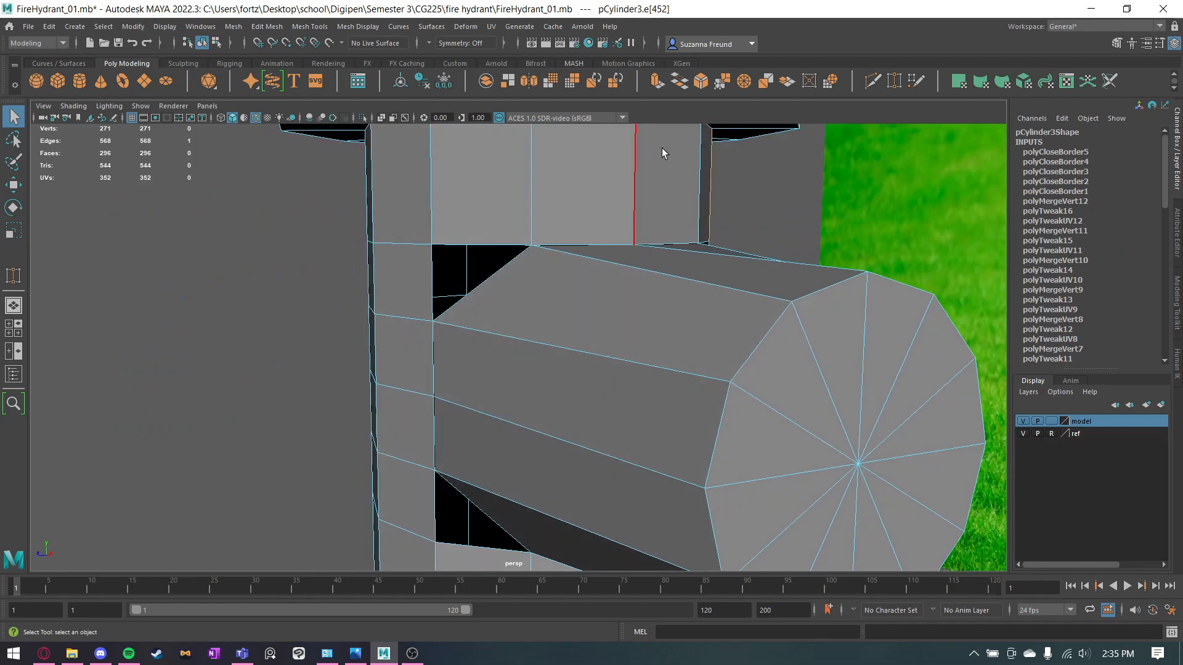
left_click(888, 85)
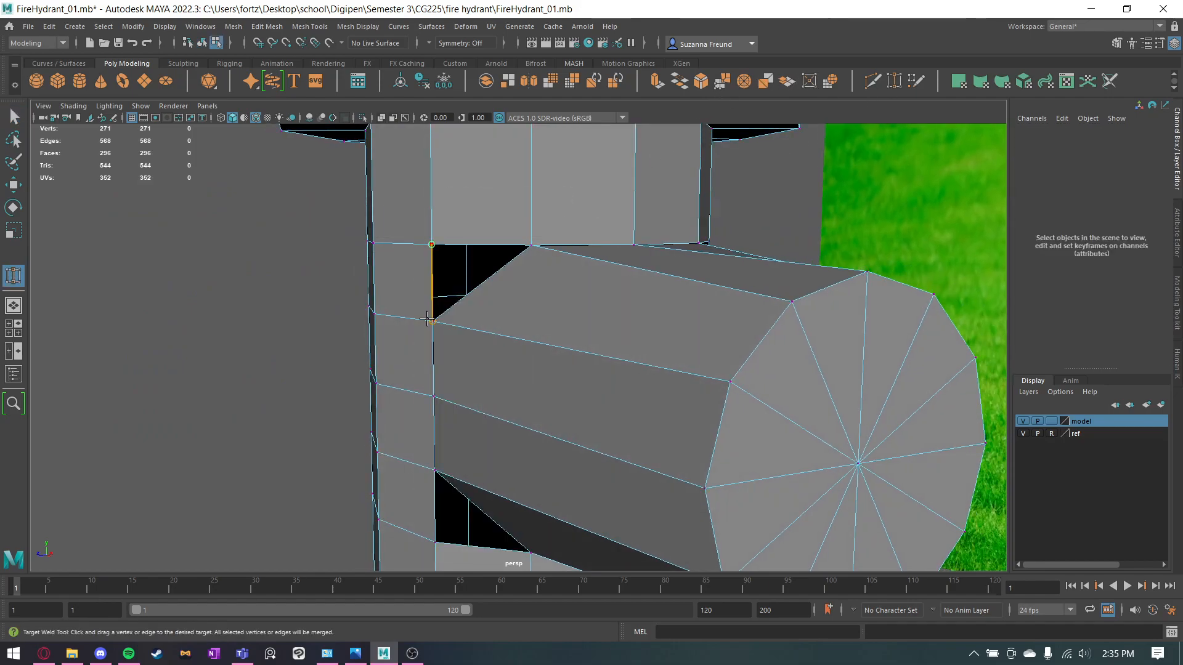
left_click_drag(427, 318, 431, 320)
left_click_drag(431, 320, 502, 327, "alt")
left_click_drag(750, 382, 744, 387)
left_click_drag(744, 430, 760, 371, "alt")
left_click_drag(760, 371, 464, 507, "alt")
left_click_drag(432, 439, 687, 313)
key("q")
Delete the faces of the small round knob on top of the hydrant cap.
right_click_drag(687, 313, 656, 315)
left_click_drag(692, 246, 783, 454)
key("r")
left_click_drag(746, 397, 745, 424, "alt")
left_click_drag(722, 368, 686, 355)
left_click_drag(822, 410, 735, 377, "alt")
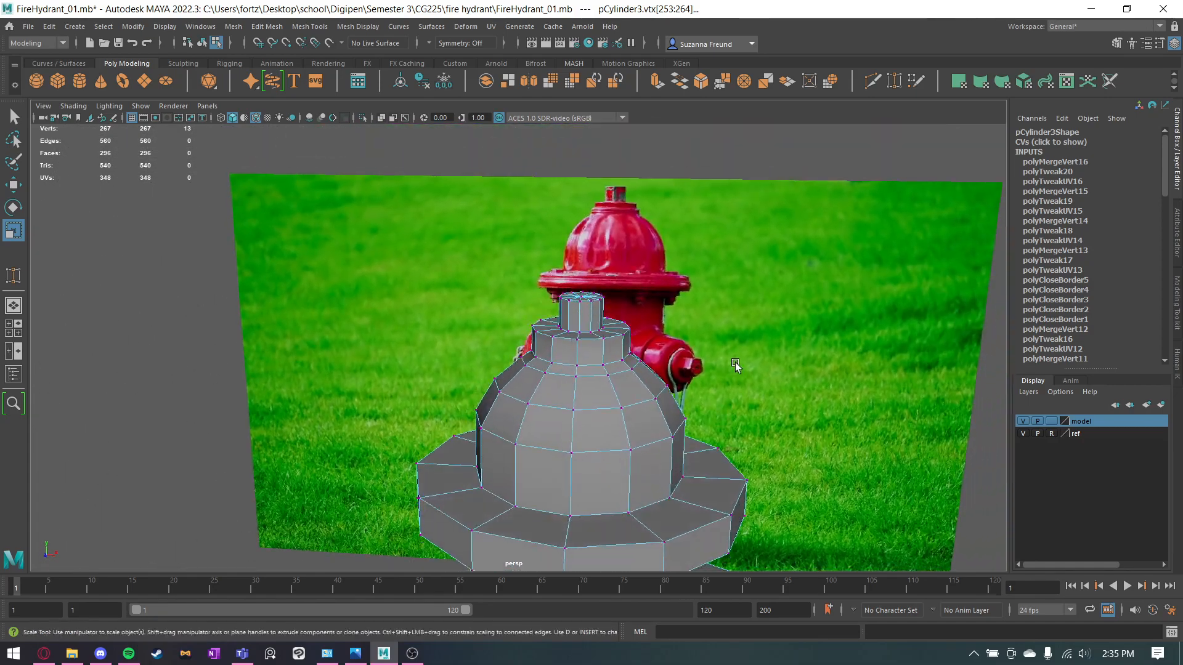
scroll(736, 377, "up", 5)
right_click(648, 277)
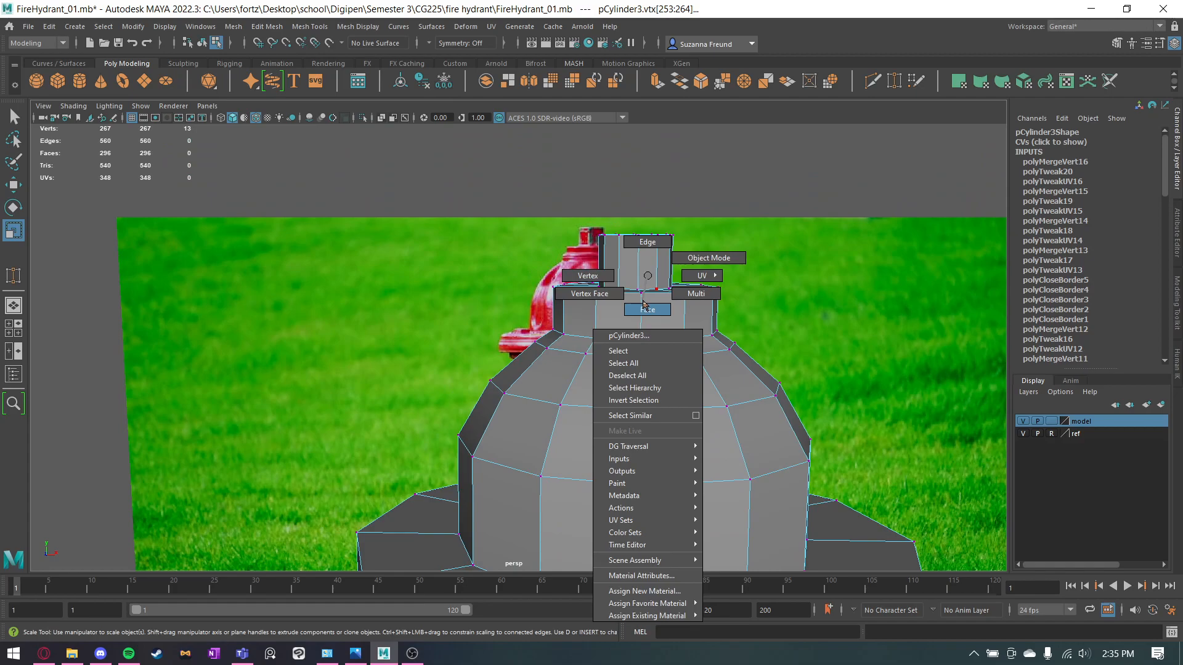
left_click(542, 191)
left_click_drag(724, 269, 734, 272)
key("Delete")
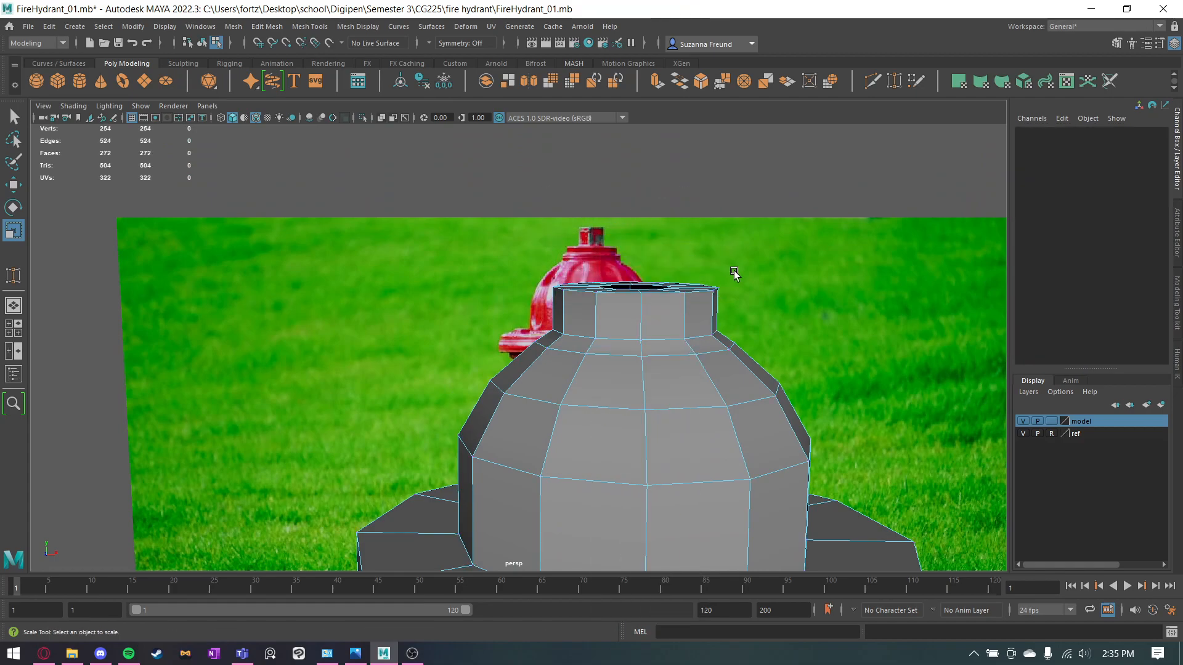
Select the border edge loop of the opening on top of the cap and scale it inward to nearly a point.
left_click_drag(758, 336, 663, 306, "alt")
right_click(662, 306)
left_click(661, 270)
double_click(654, 307)
left_click_drag(657, 357, 567, 330)
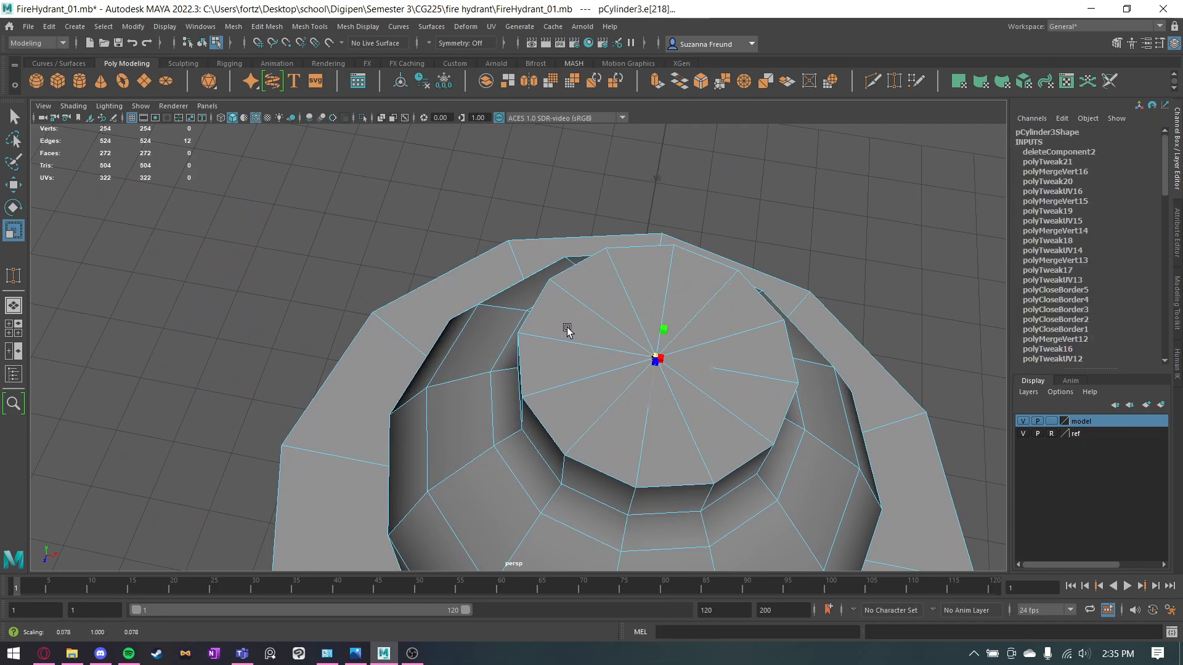
left_click(782, 225)
Select the collapsed vertices at the centre of the cap top and merge them with a distance threshold of 0.01.
left_click_drag(709, 365, 718, 275, "alt")
right_click_drag(717, 275, 658, 275)
left_click_drag(739, 276, 631, 406, "alt")
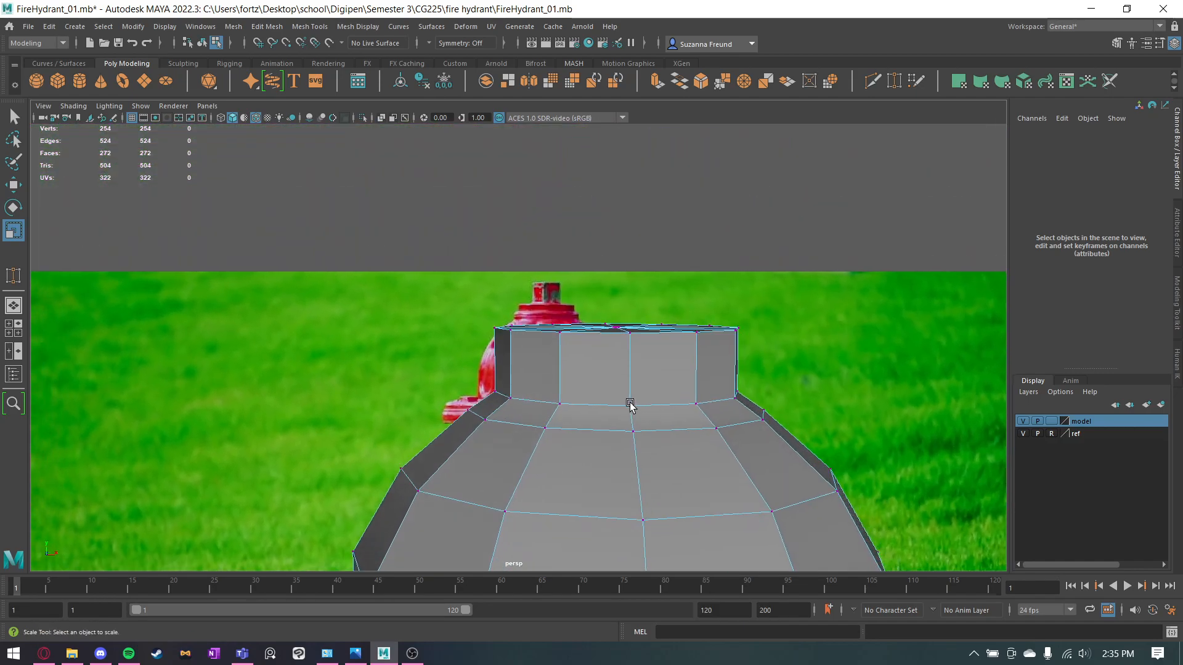
left_click_drag(618, 317, 631, 342)
left_click_drag(708, 371, 727, 428, "alt")
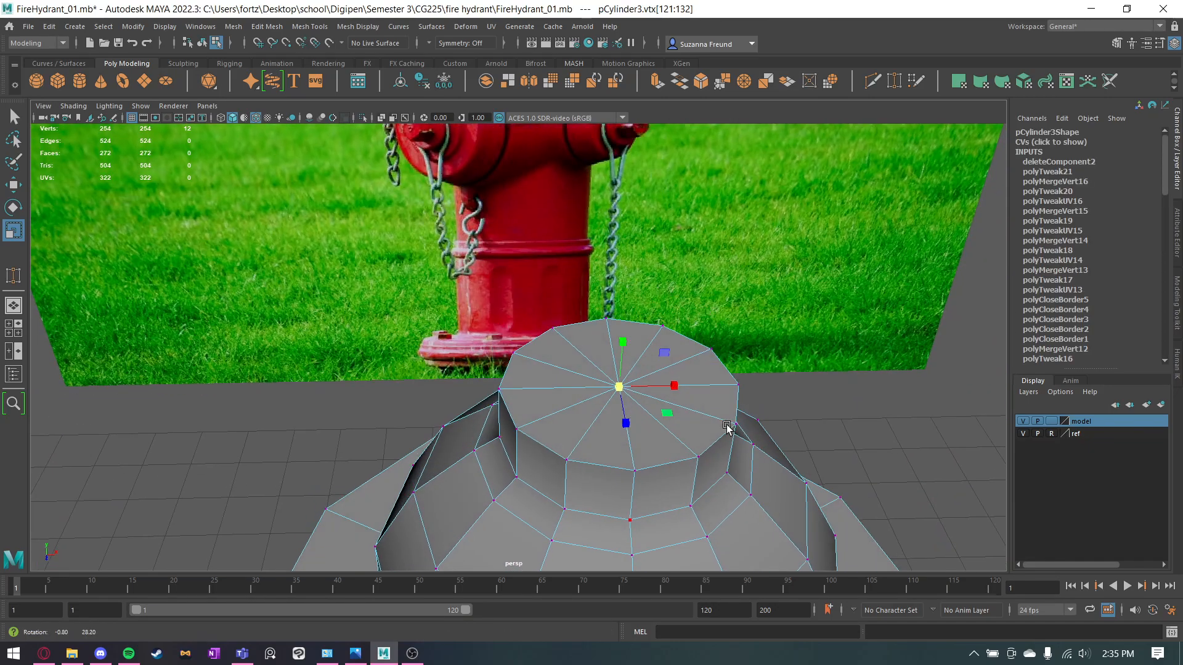
scroll(700, 424, "up", 5)
key("q")
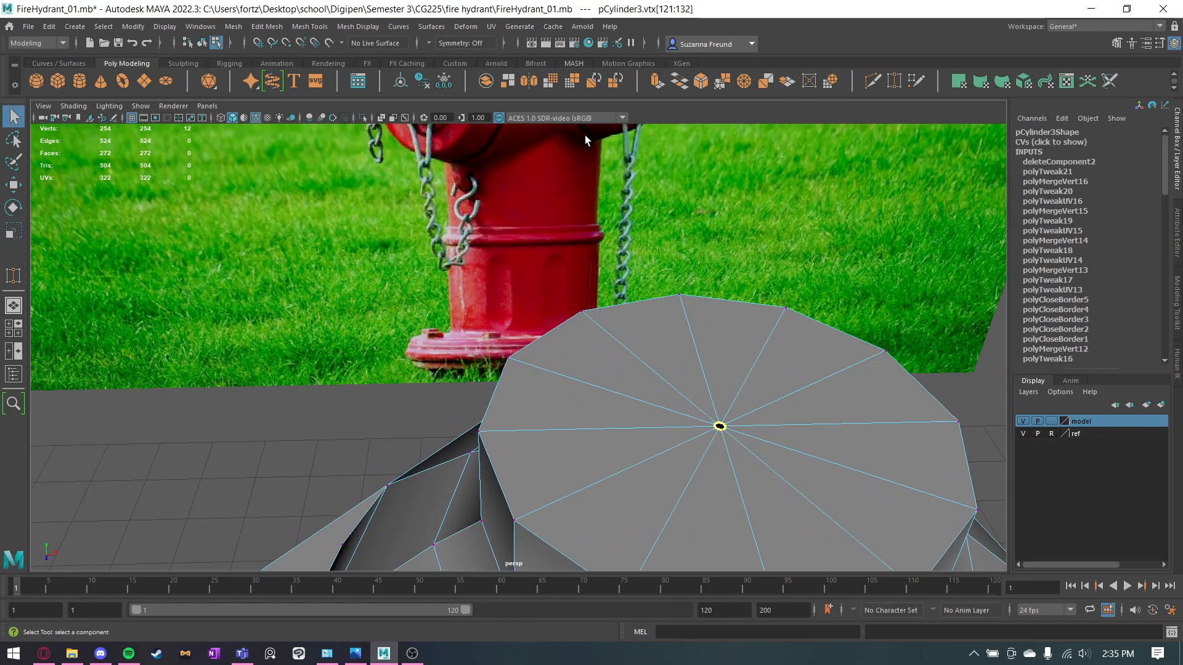
left_click(725, 82)
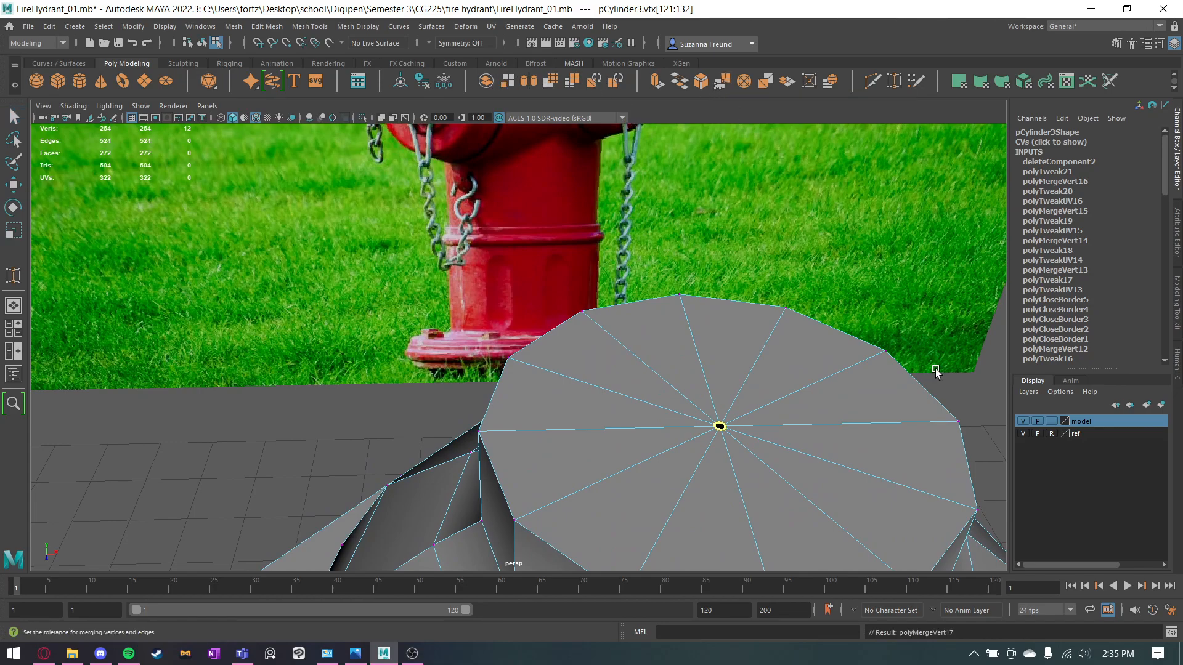
middle_click_drag(936, 410, 939, 421, "alt")
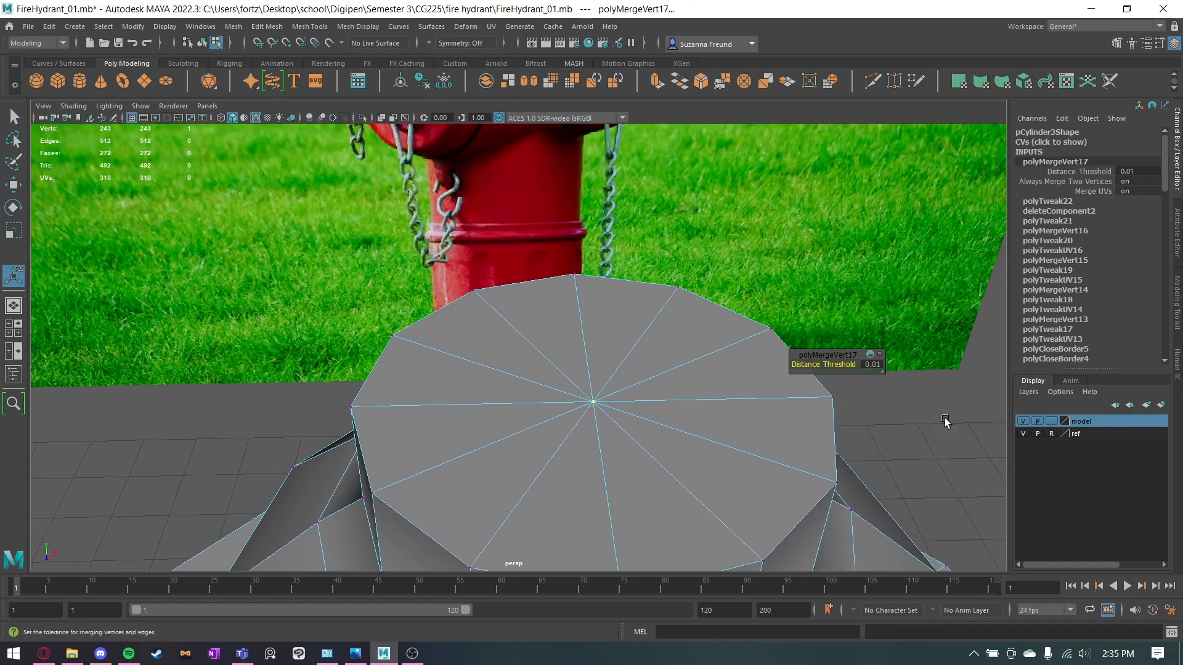
left_click_drag(945, 419, 943, 433, "alt")
left_click(943, 417)
Create a new polygon cylinder and raise it above the hydrant cap to a Translate Y of 12.226.
right_click_drag(942, 417, 766, 422, "alt")
left_click_drag(596, 517, 578, 471, "alt")
key("q")
left_click_drag(609, 247, 621, 266, "alt")
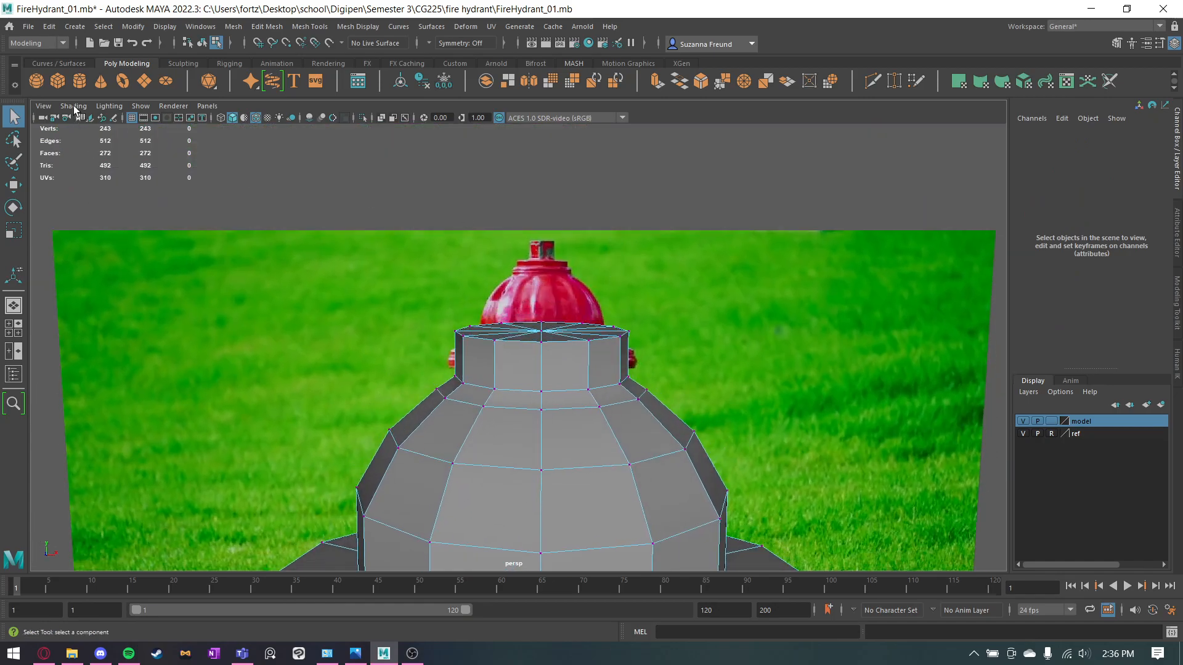
left_click(79, 82)
scroll(562, 477, "down", 10)
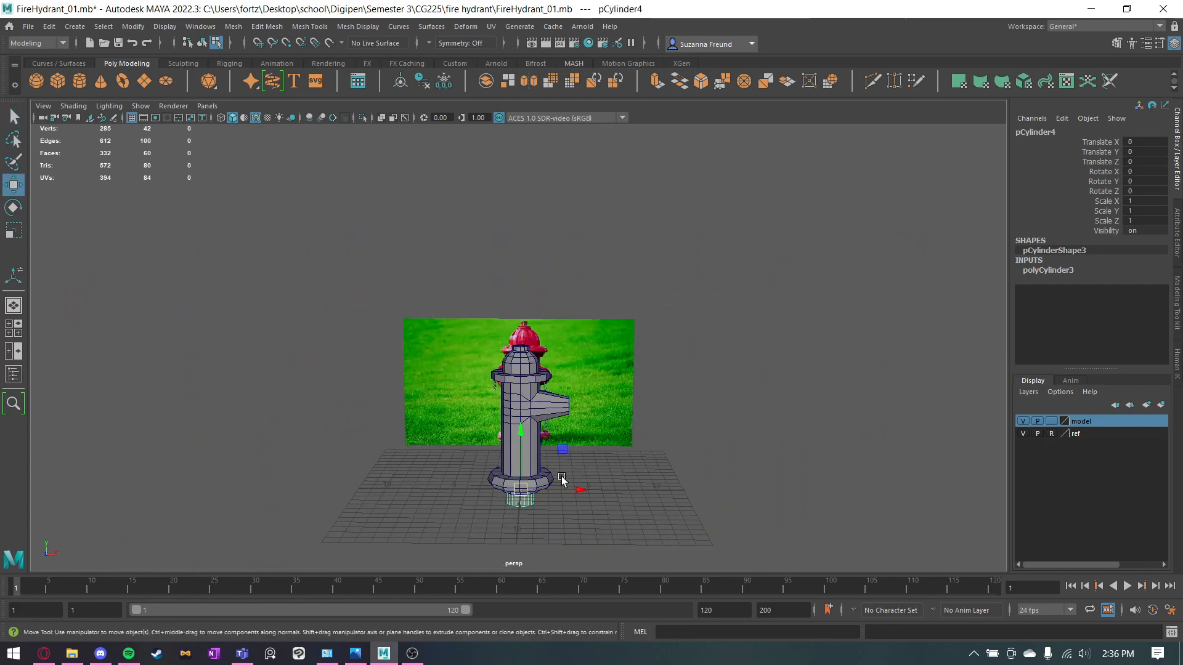
left_click_drag(522, 467, 521, 329)
scroll(732, 211, "up", 10)
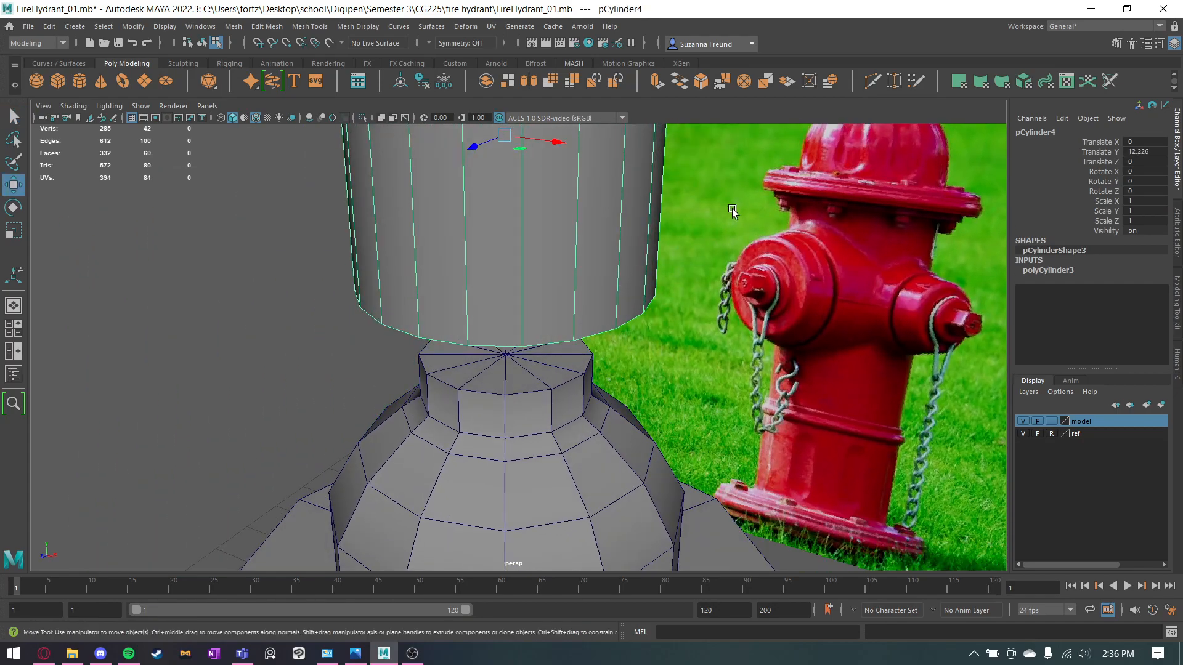
Give the new cylinder 5 axis subdivisions and scale it uniformly to 0.136.
scroll(810, 181, "down", 3)
middle_click_drag(766, 167, 715, 258, "alt")
left_click(1045, 272)
left_click_drag(1154, 296, 1111, 297)
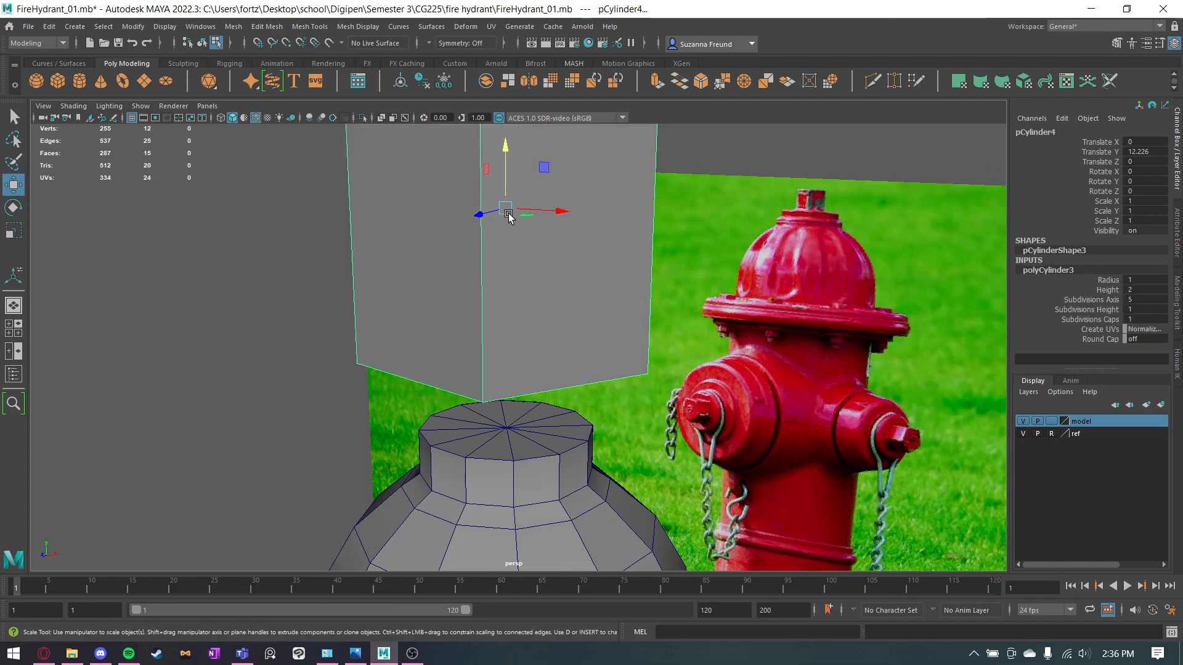
key("r")
left_click_drag(506, 210, 281, 156)
Snap the small cylinder's pivot to its base and lower the cylinder onto the centre of the cap top.
key("w")
key("d")
key("v")
left_click_drag(506, 168, 505, 237)
key("d")
left_click_drag(507, 183, 509, 360)
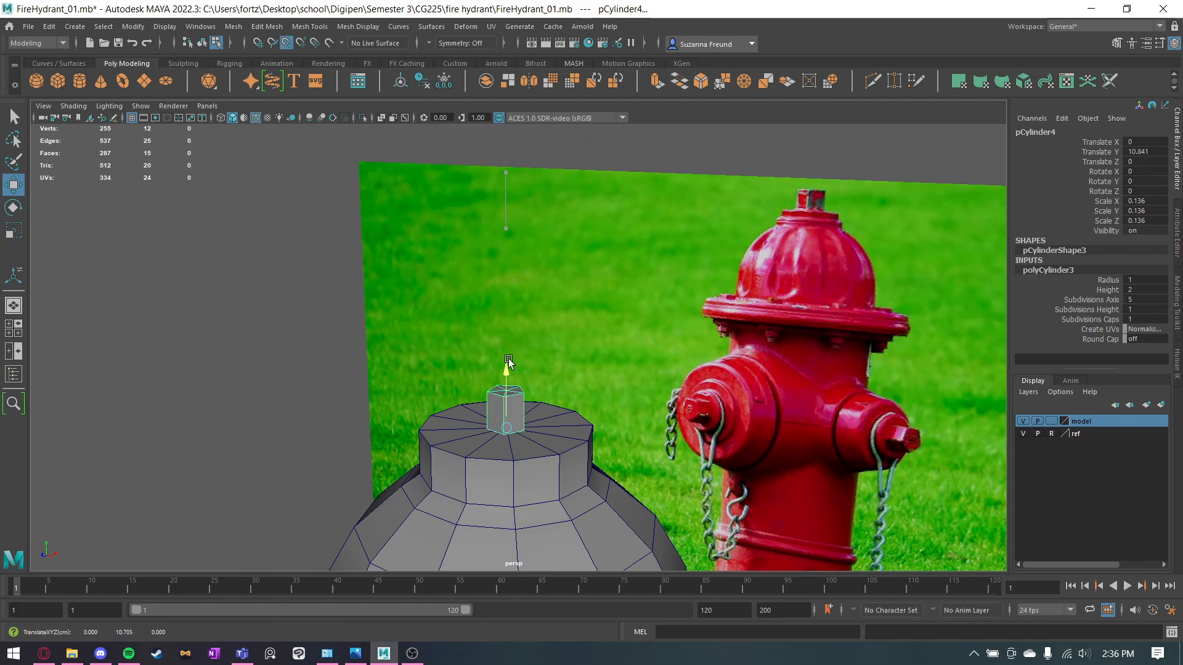
Scale up the five-sided knob on the cap to match the proportions in the reference image.
key("r")
left_click_drag(507, 430, 556, 399)
left_click_drag(549, 357, 605, 461)
left_click(946, 462)
Select the hydrant body and the five-sided knob and combine them into one mesh.
left_click_drag(946, 462, 786, 489, "alt")
middle_click_drag(520, 465, 551, 291, "alt")
left_click_drag(551, 291, 453, 223, "alt")
left_click_drag(552, 306, 555, 315)
left_click_drag(555, 320, 601, 338, "alt")
right_click_drag(540, 287, 585, 259)
left_click_drag(580, 257, 506, 241, "alt")
left_click_drag(392, 143, 567, 305)
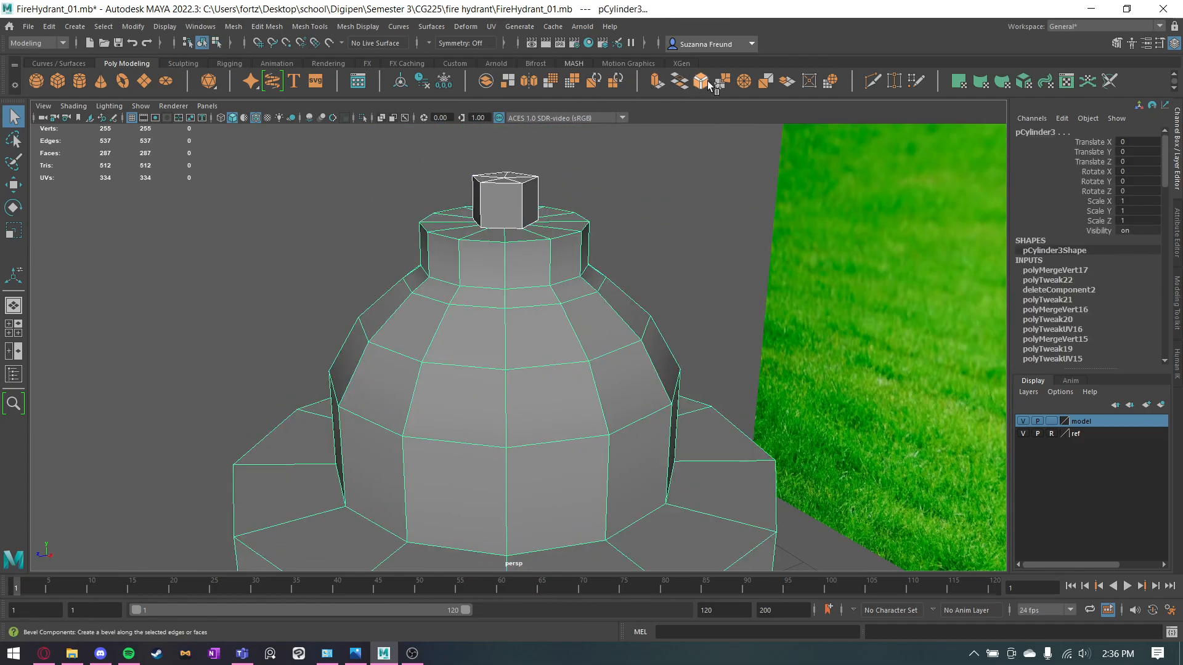
left_click(488, 82)
left_click(655, 238)
Inspect the combined cap and knob from several angles against the reference image.
left_click_drag(557, 317, 693, 407, "alt")
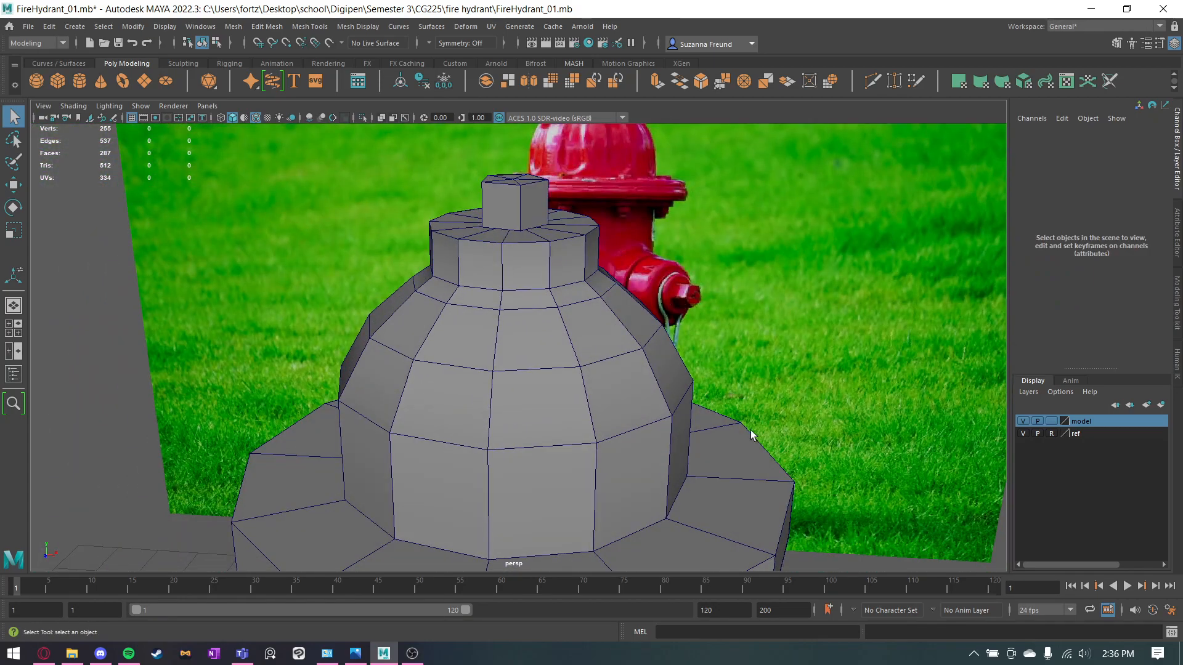
scroll(791, 466, "down", 5)
mouse_move(780, 429)
left_mouse_down("alt")
mouse_move(694, 459)
mouse_move(787, 394)
mouse_move(768, 463)
mouse_move(763, 415)
left_mouse_up("alt")
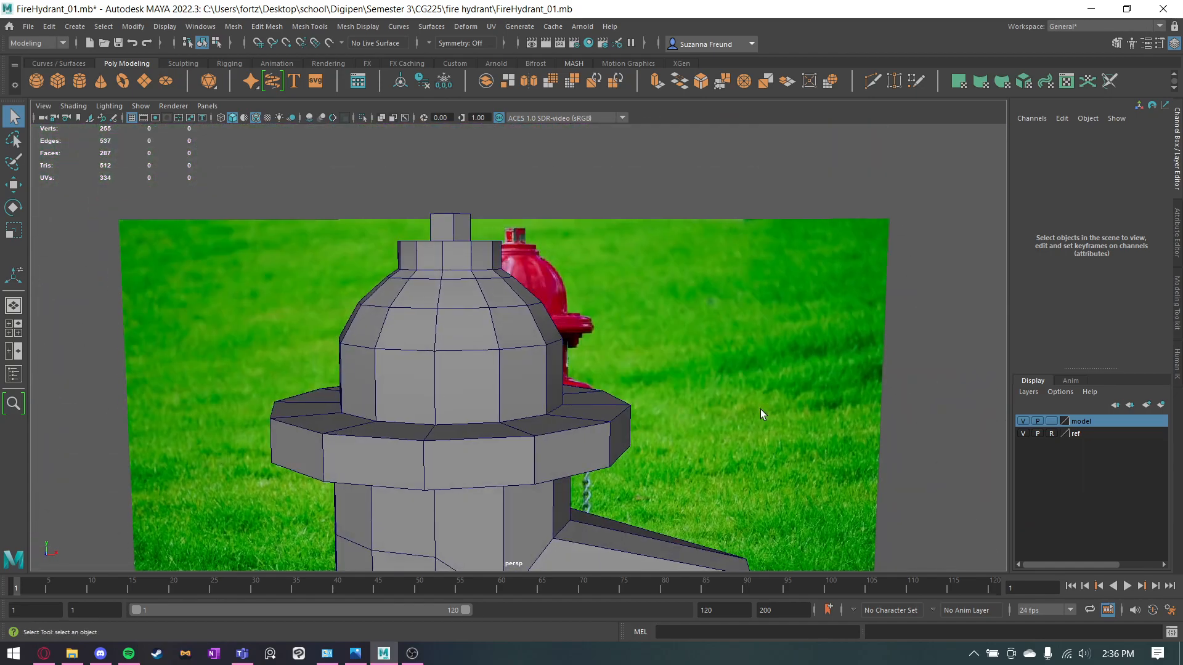
left_click(457, 227)
left_click_drag(457, 227, 489, 258, "alt")
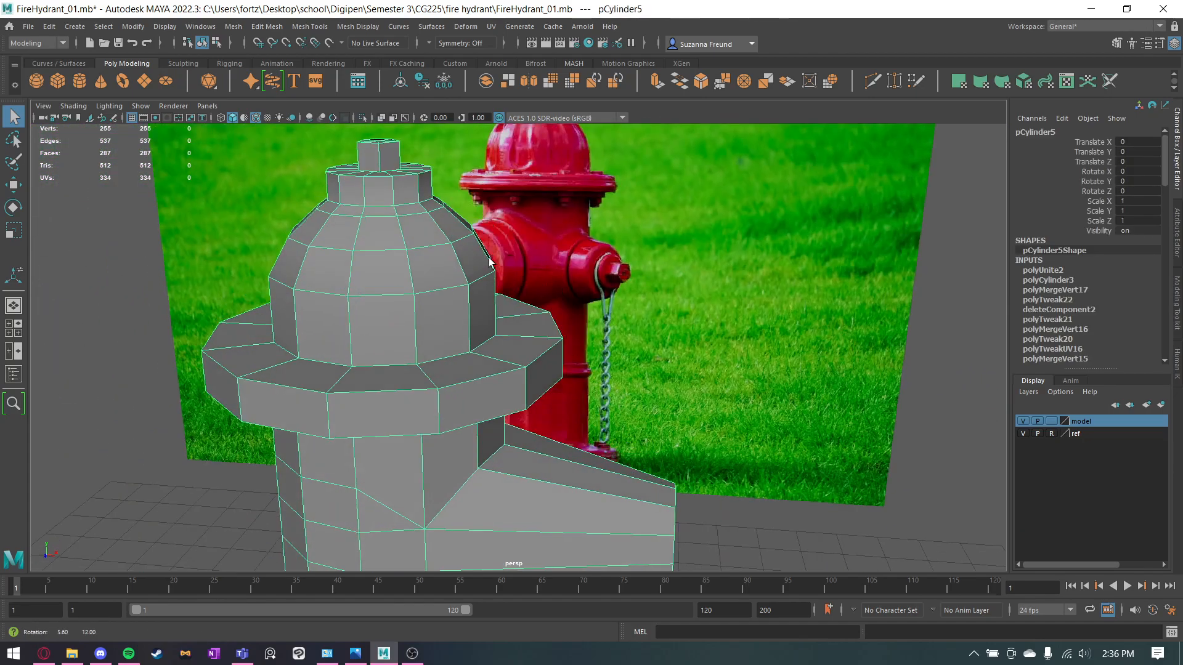
key("ctrl+z")
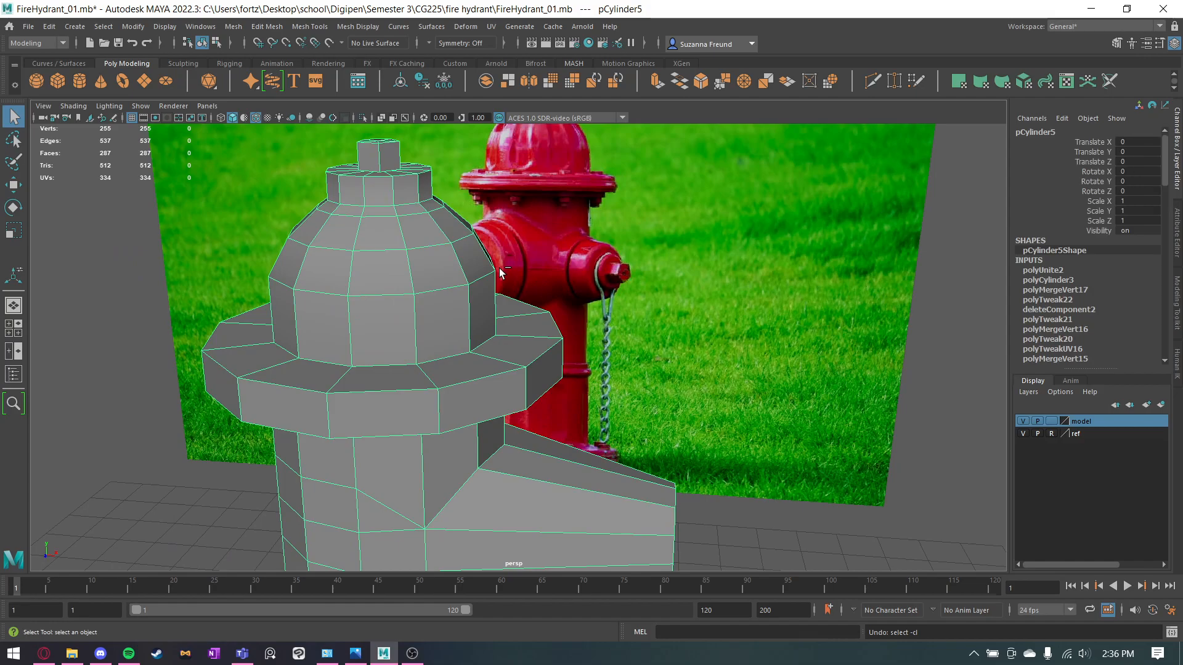
left_click(981, 347)
Examine the side outlet's shape in the perspective and four-view layouts and compare it with the reference hydrant.
left_click_drag(475, 259, 710, 450, "alt")
left_click_drag(450, 439, 466, 441, "alt")
middle_click_drag(588, 454, 645, 300, "alt")
mouse_move(645, 301)
left_mouse_down("alt")
mouse_move(593, 294)
mouse_move(638, 305)
left_mouse_up("alt")
key("space")
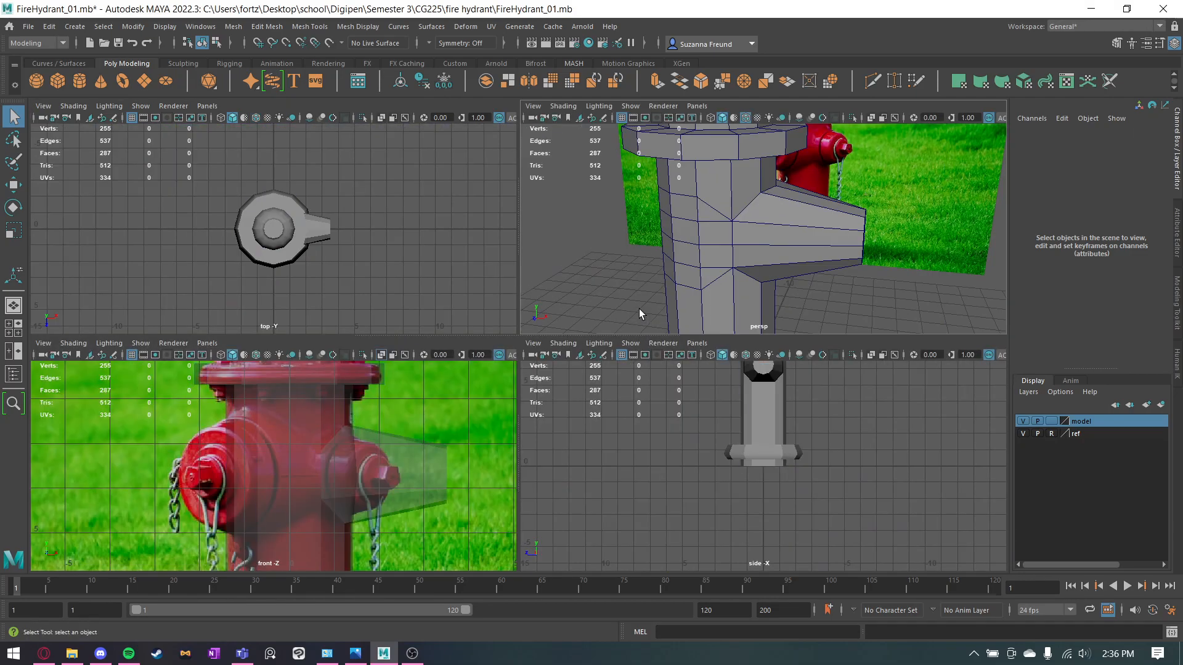
key("space")
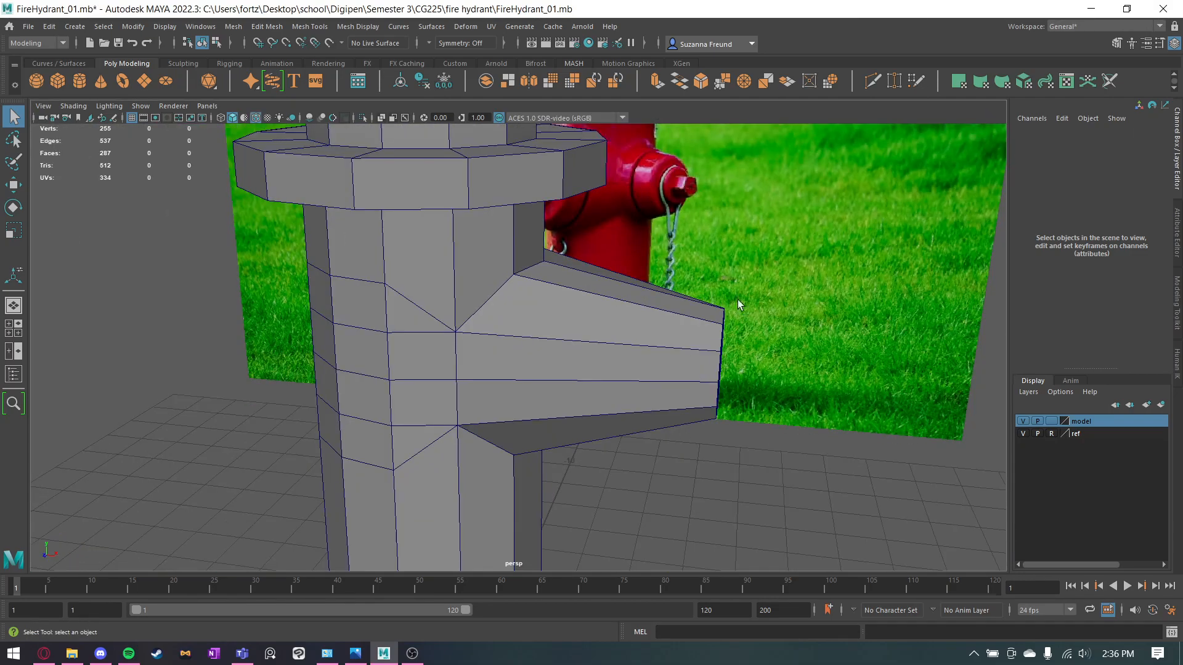
left_click_drag(739, 316, 650, 412, "alt")
left_click_drag(744, 458, 714, 449, "alt")
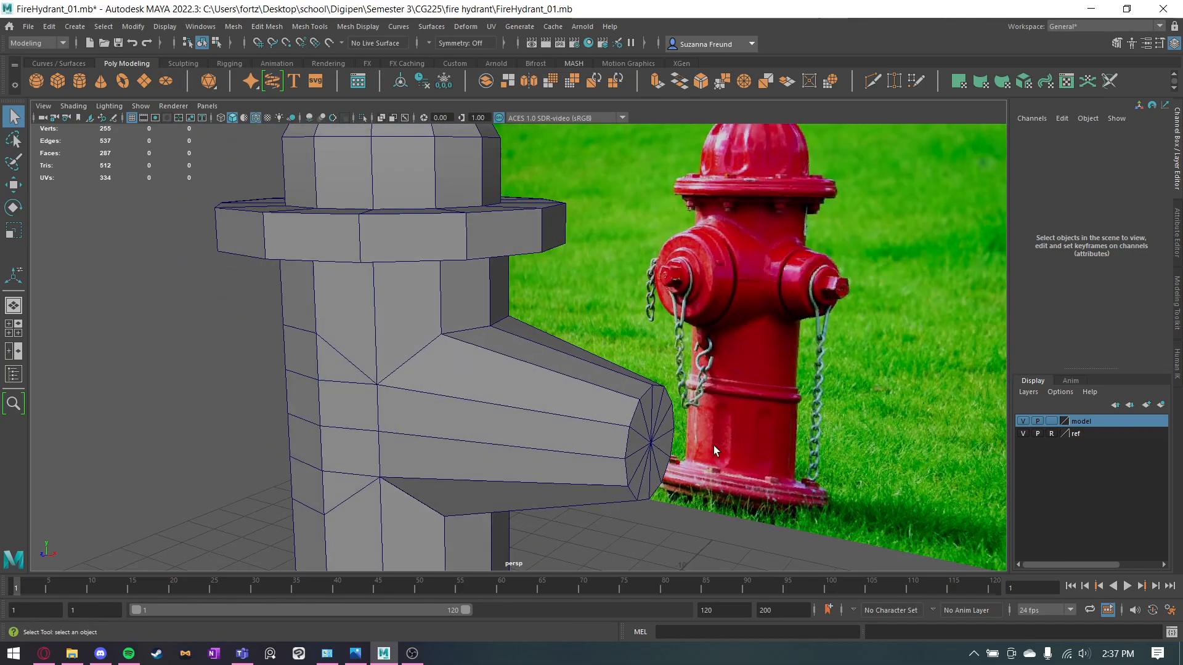
left_click_drag(604, 443, 625, 434, "alt")
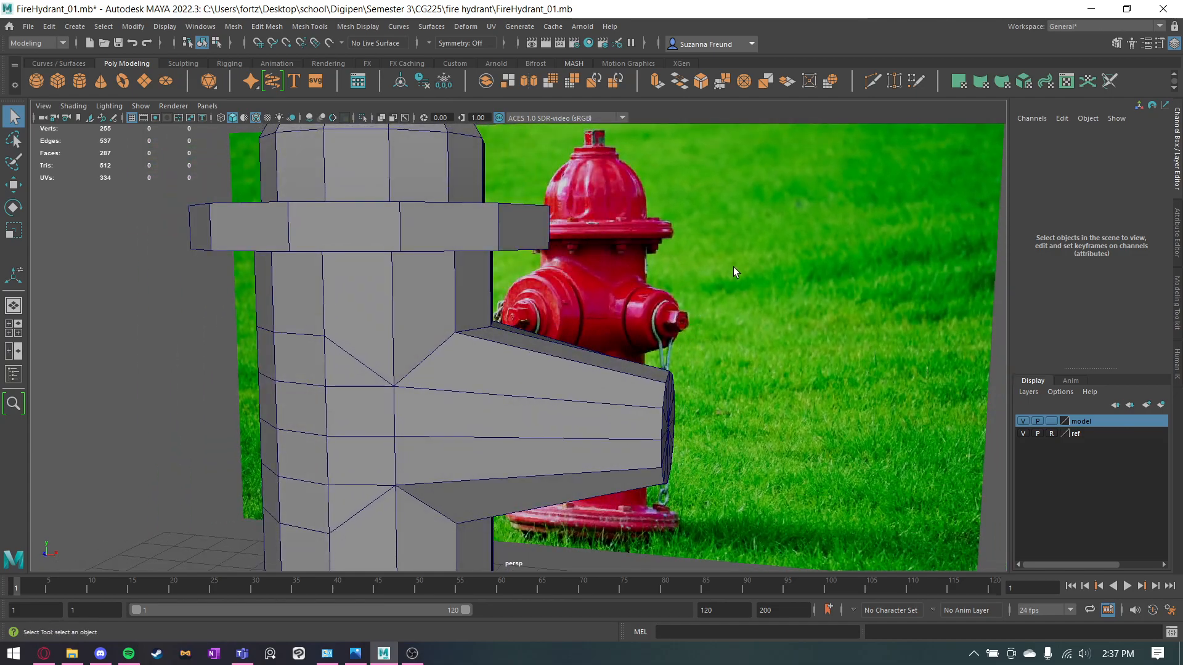
Use Multi-Cut to place an edge loop around the side outlet near its outer end.
left_click(873, 81)
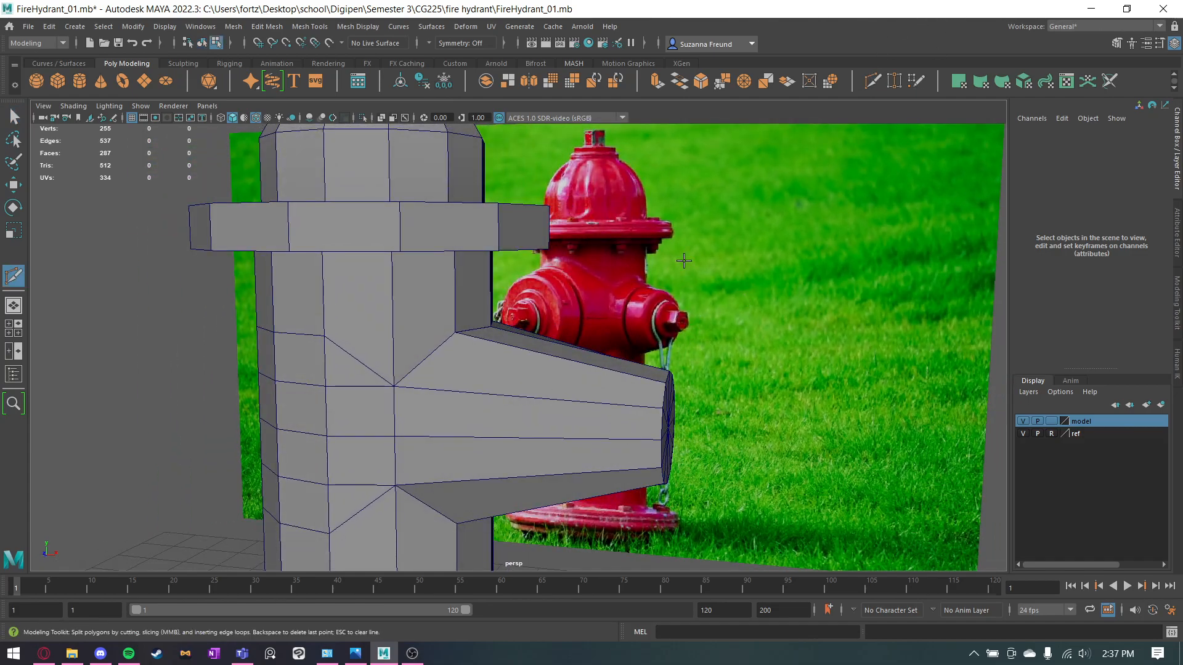
key("q")
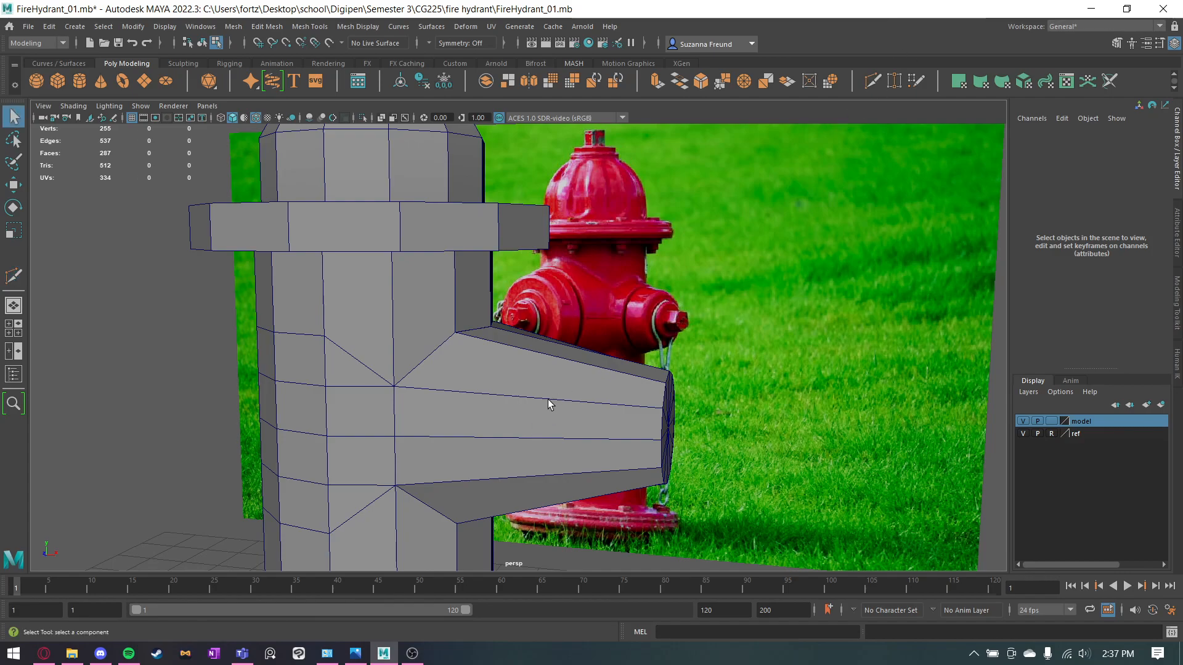
left_click(550, 405)
key("ctrl+shift+x")
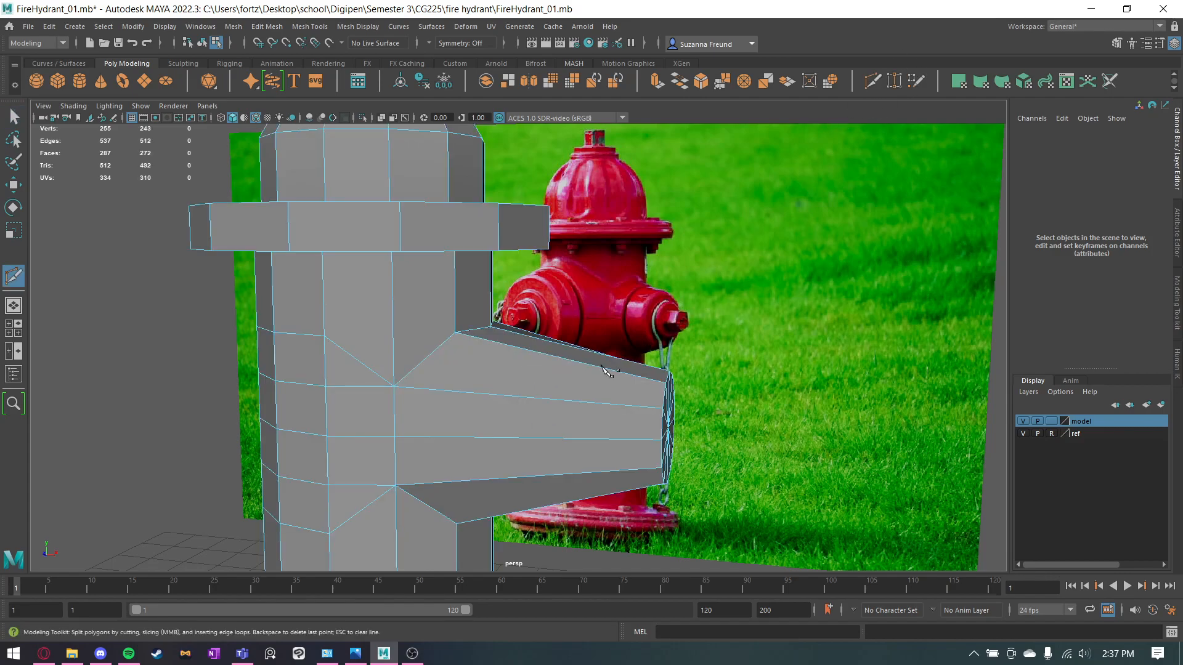
left_click_drag(536, 409, 573, 404, "alt")
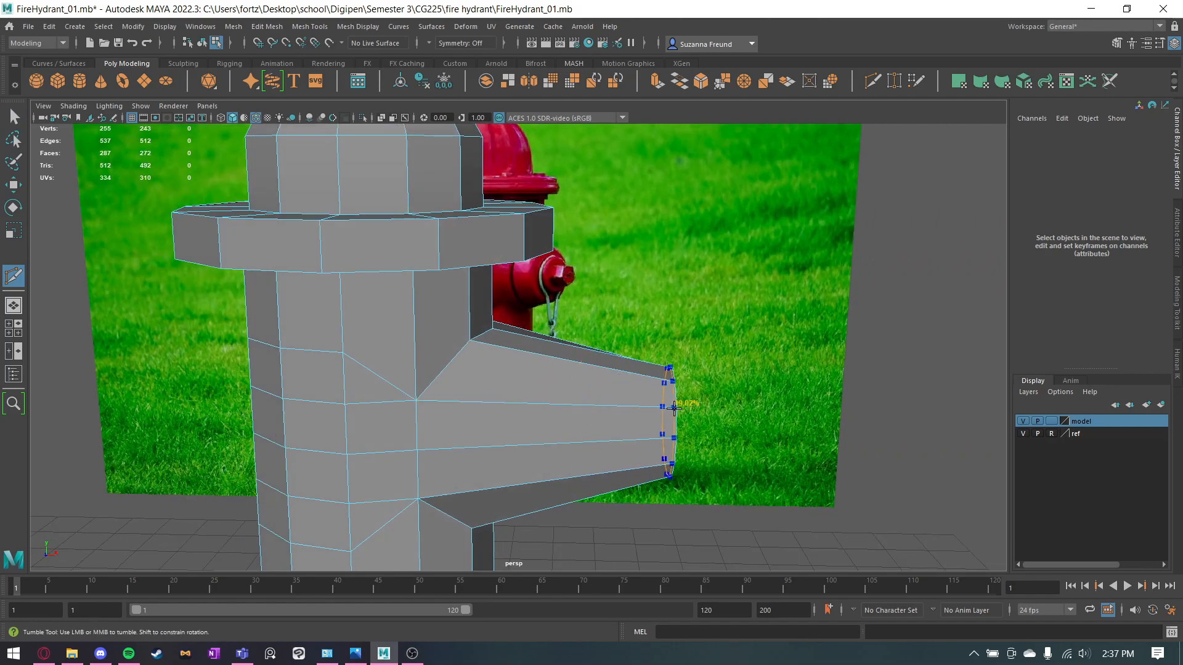
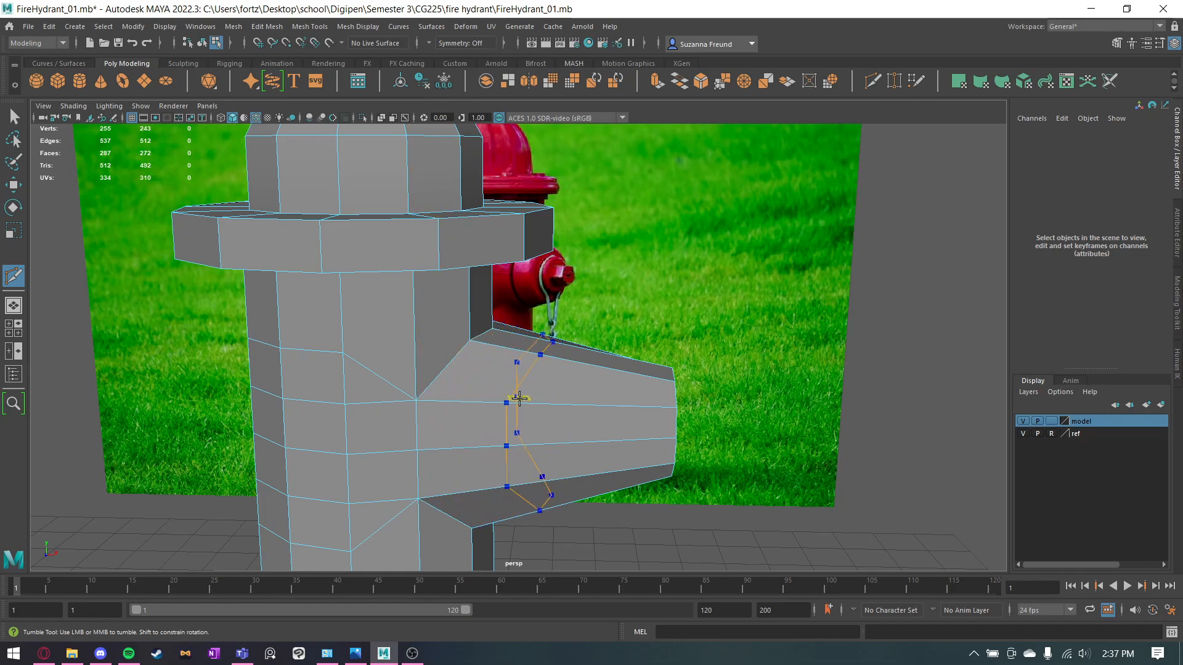
Slice two closely spaced vertical edge loops through the side outlet with Multi-Cut in the front view.
key("space")
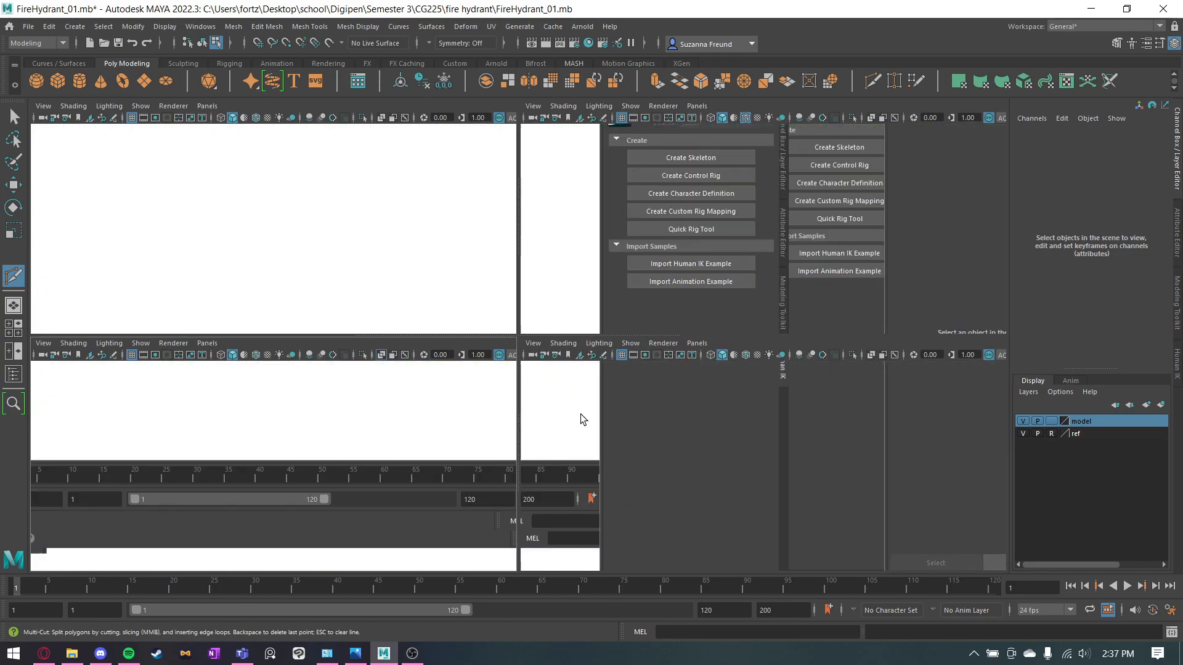
key("space")
middle_click_drag(384, 364, 375, 387, "alt")
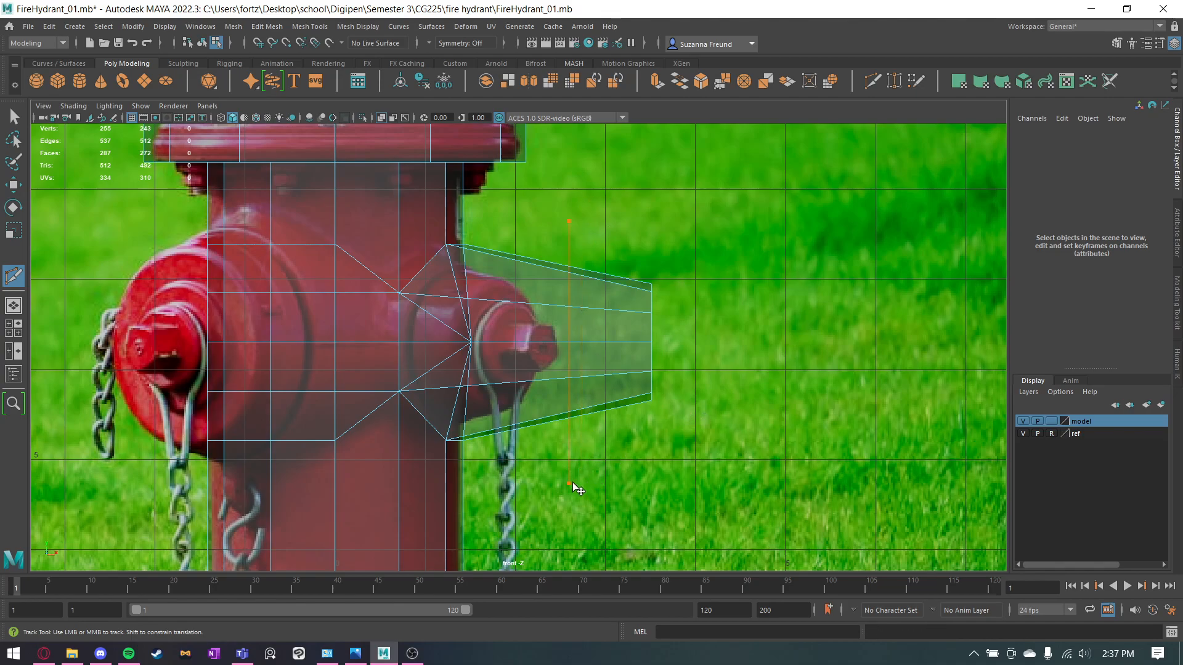
key("Return")
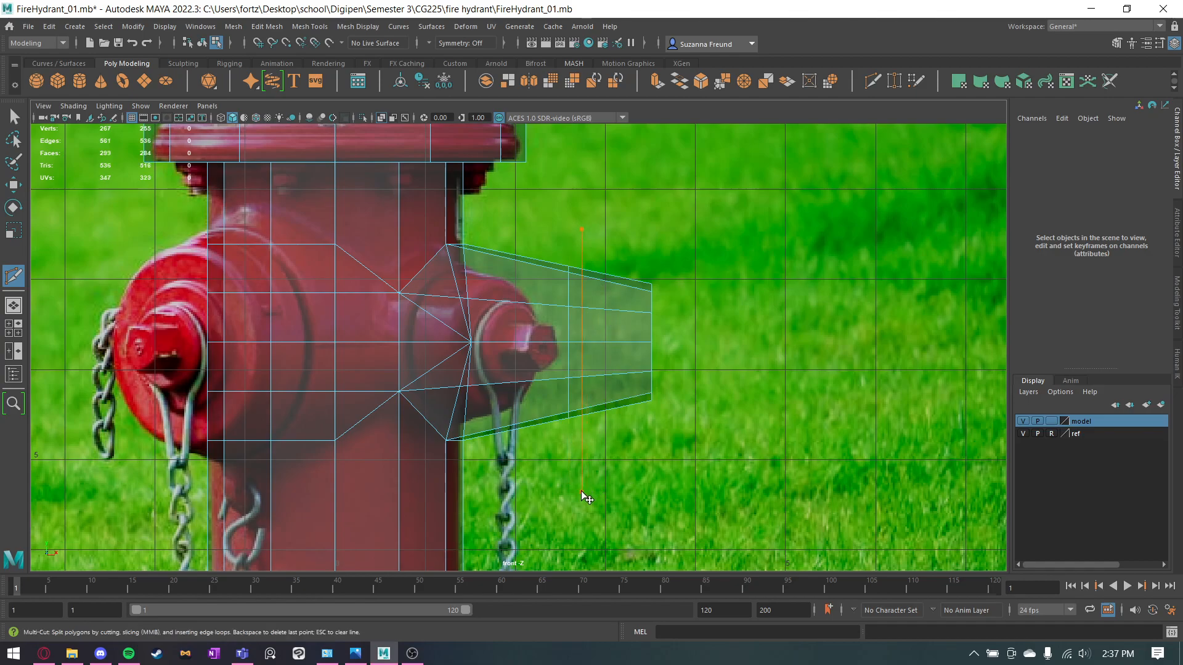
left_click_drag(582, 232, 574, 227)
key("Return")
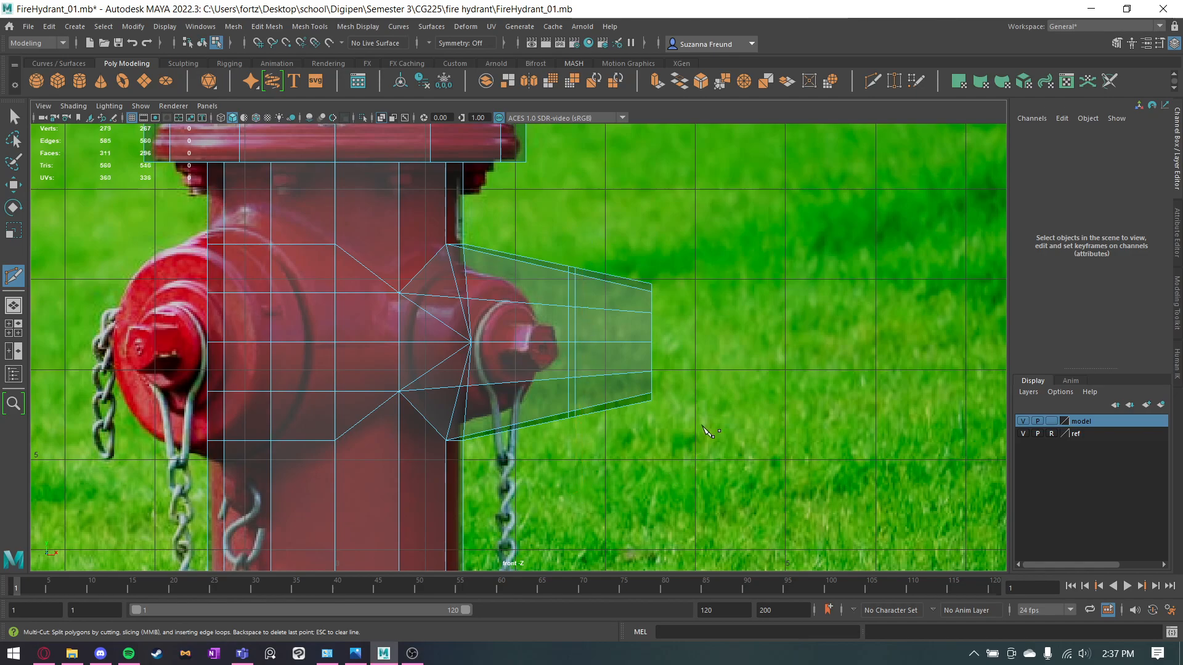
key("q")
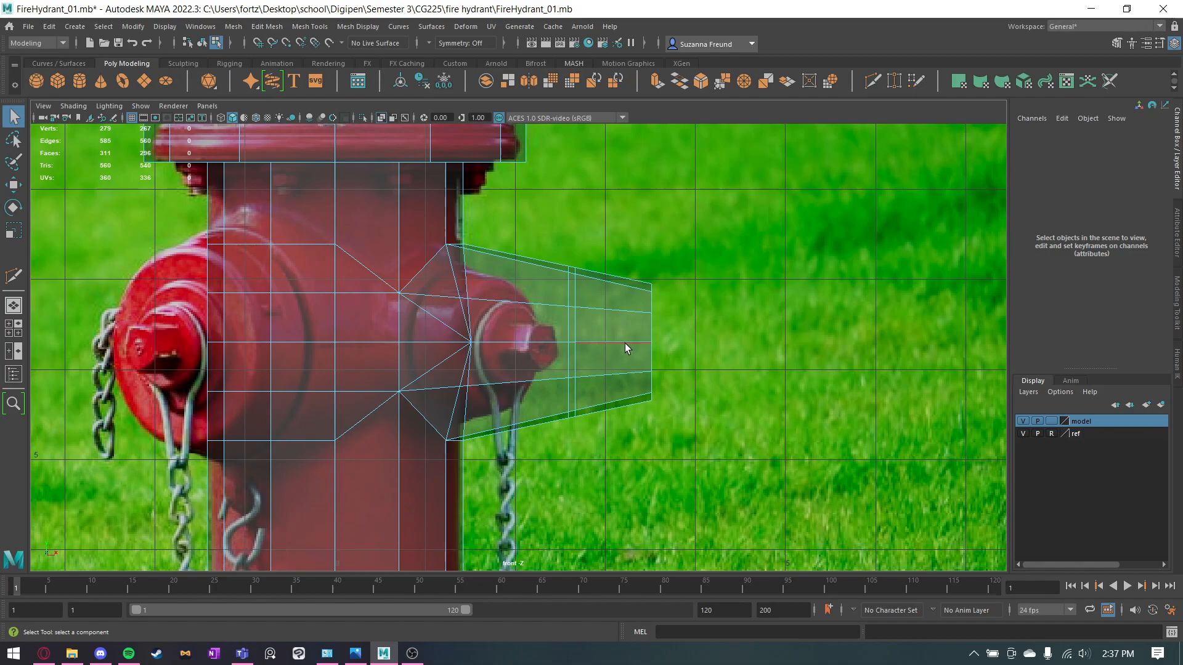
Select the vertices of the outlet's end and its two new edge loops and move them inward toward the body.
mouse_move(621, 315)
right_mouse_down()
mouse_move(674, 275)
mouse_move(624, 311)
right_mouse_up()
key("space")
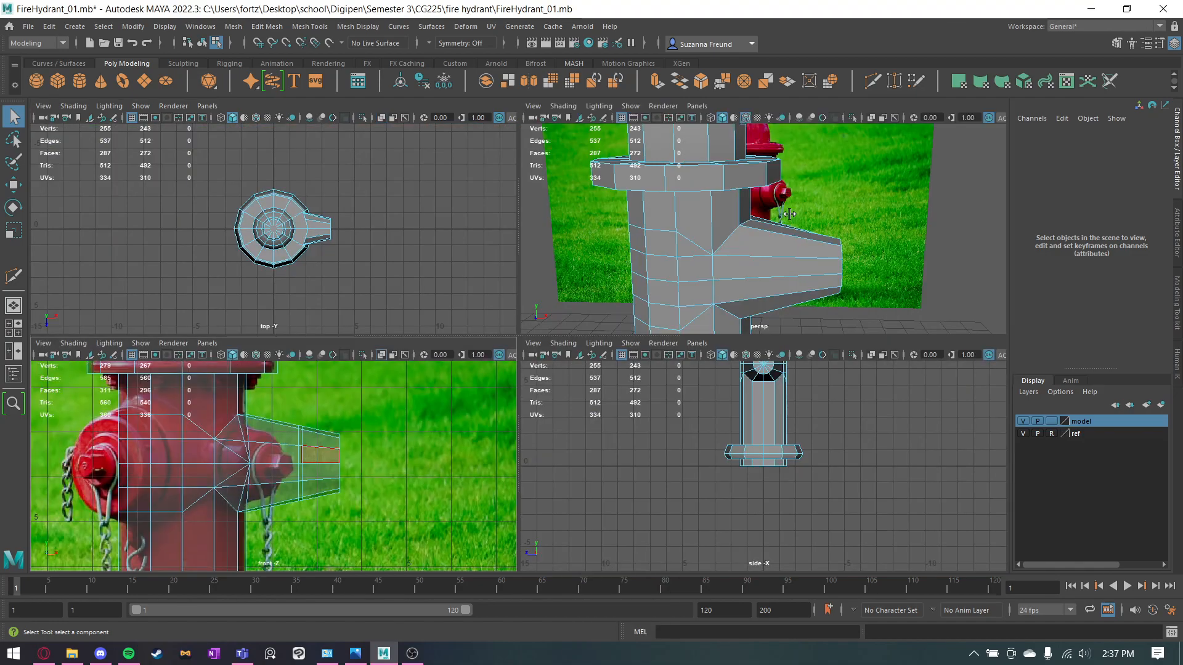
key("space")
left_click_drag(777, 322, 637, 395, "alt")
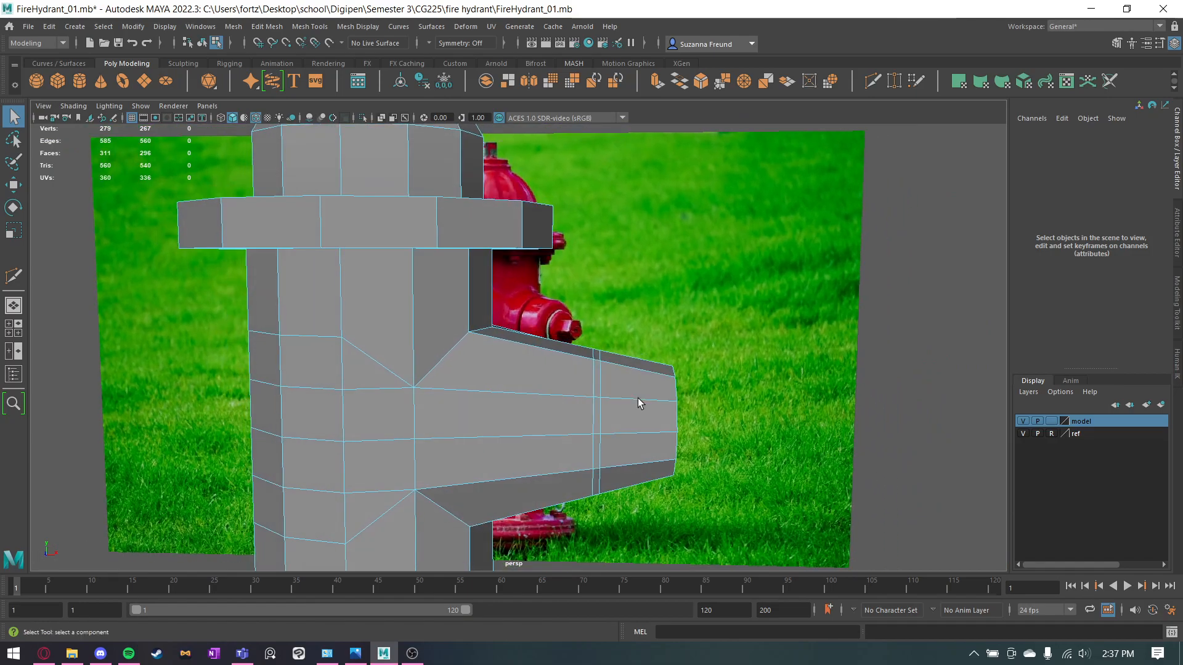
right_click_drag(635, 396, 698, 292)
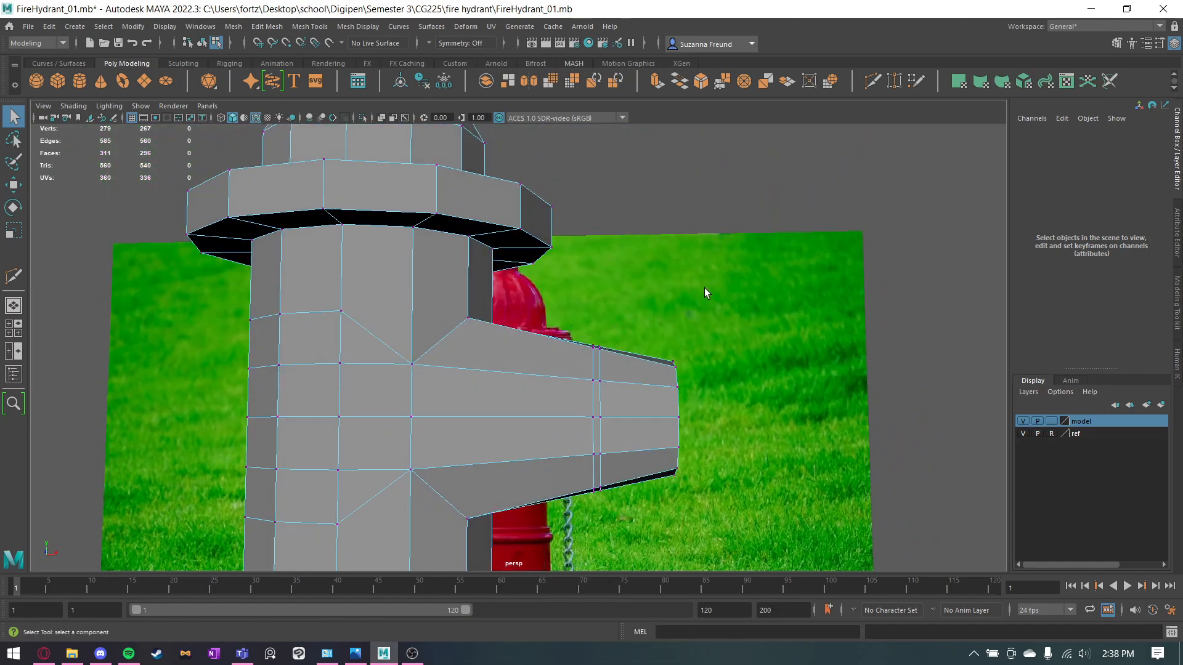
left_click_drag(593, 523, 593, 523)
key("w")
left_click_drag(689, 417, 635, 418)
left_click(860, 356)
left_click_drag(861, 356, 913, 384, "alt")
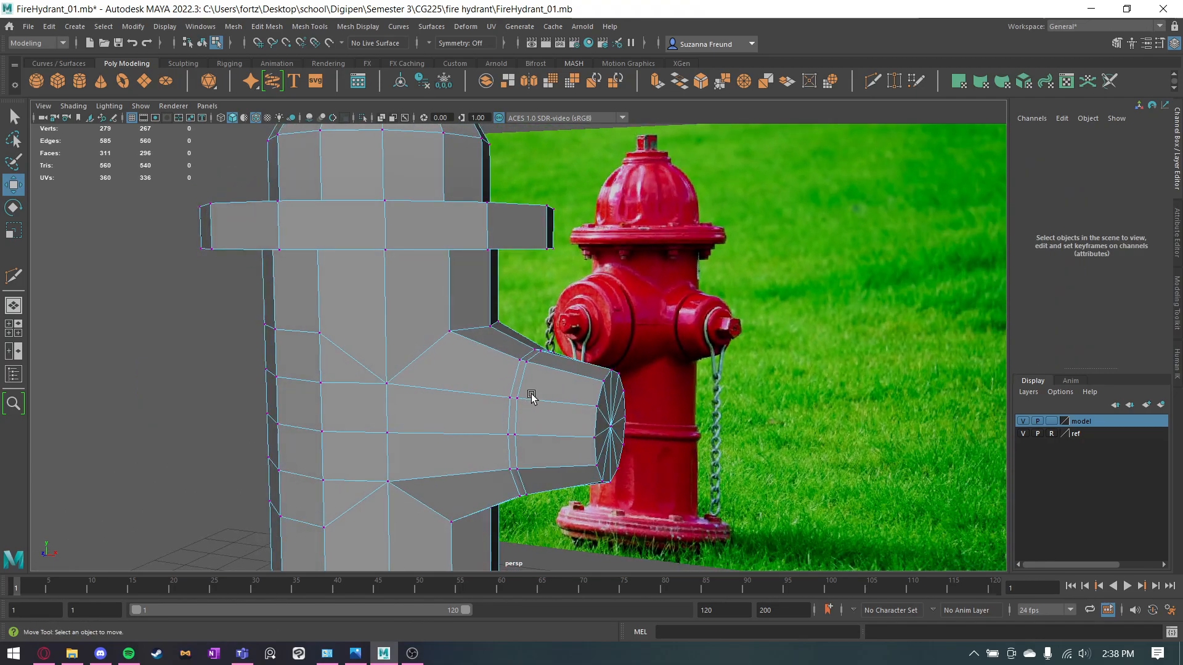
Move only the outlet's end vertices slightly farther inward to shorten the outer section.
left_click_drag(614, 302, 643, 300, "alt")
left_click_drag(616, 442, 634, 469)
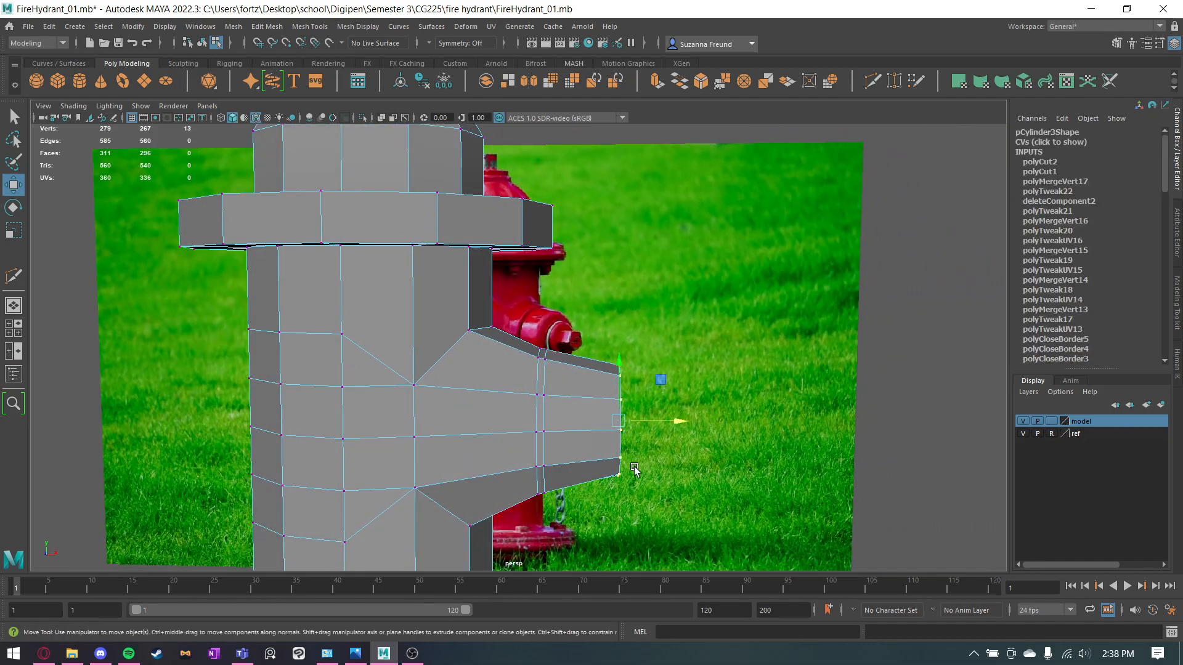
left_click_drag(671, 421, 654, 421)
left_click(653, 423)
Select the narrow ring of faces between the outlet's two edge loops and try to extrude it.
right_click_drag(555, 319, 552, 364)
key("q")
left_click(540, 392)
key("ctrl+e")
left_click_drag(593, 384, 573, 401, "alt")
left_click_drag(590, 498, 597, 446, "alt")
key("ctrl+z")
Extrude the narrow ring of faces with the Scale tool and shrink it inward into a recessed groove around the outlet.
key("r")
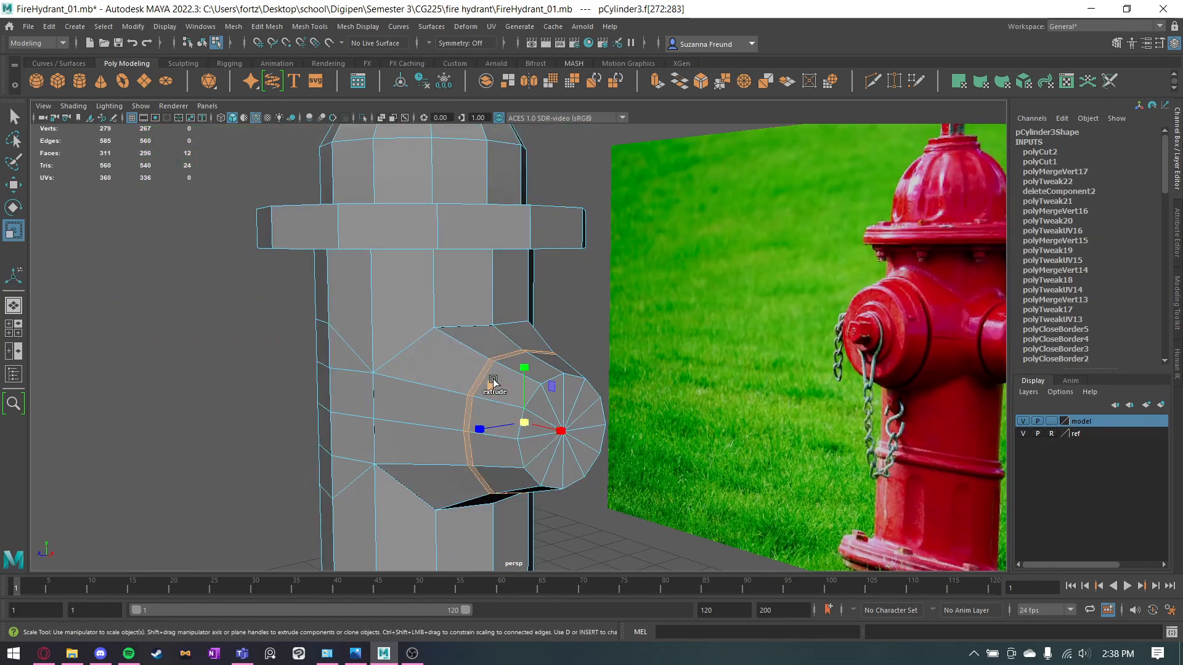
left_click_drag(493, 388, 515, 400, "alt")
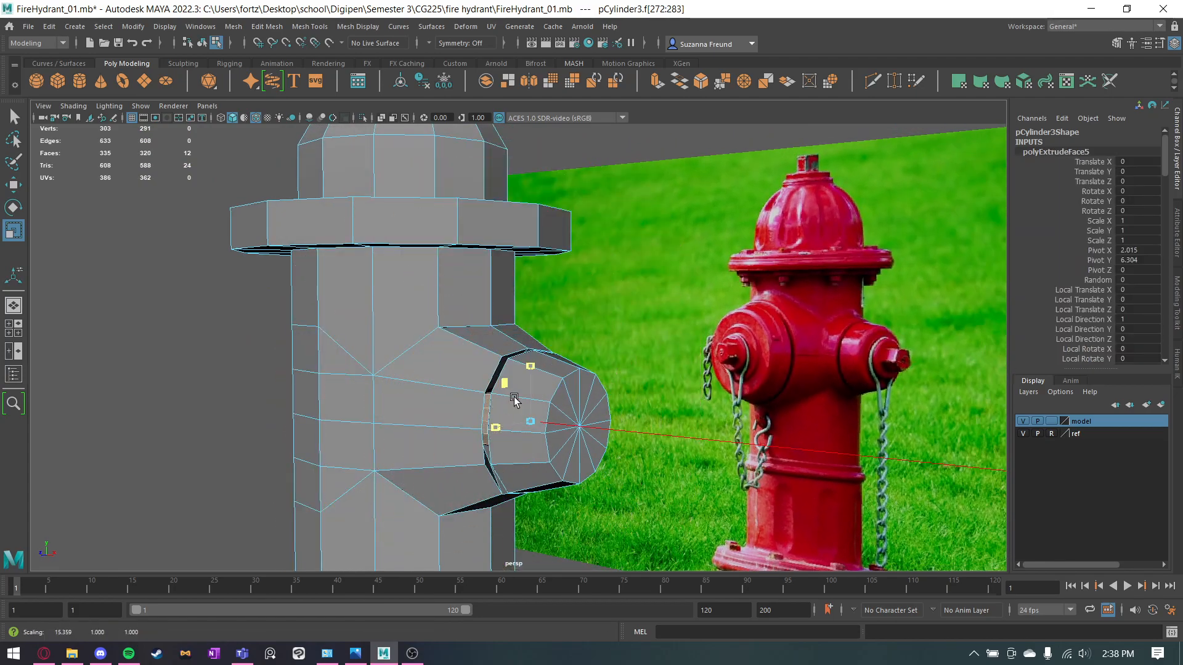
key("ctrl+z")
left_click_drag(577, 519, 455, 535, "alt")
left_click_drag(505, 452, 560, 416, "shift")
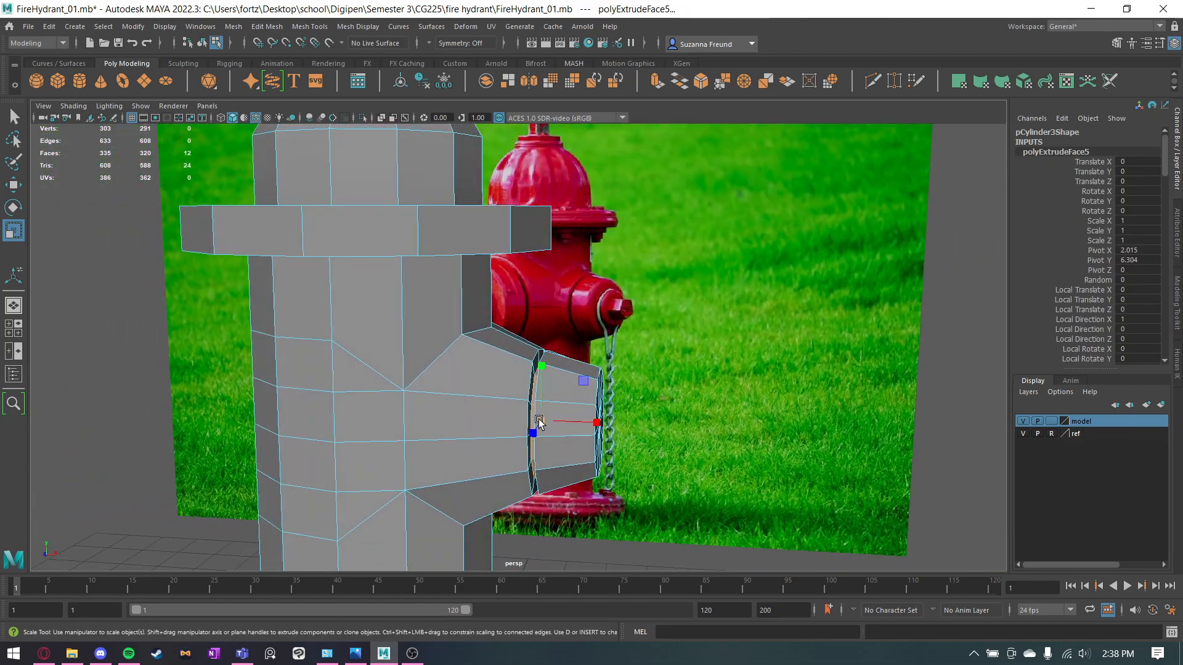
left_click(943, 363)
Duplicate the five-sided knob on the cap and move the copy beside the side outlet.
left_click_drag(771, 430, 648, 413, "alt")
key("q")
right_click_drag(648, 413, 615, 364, "alt")
left_click(426, 148)
key("w")
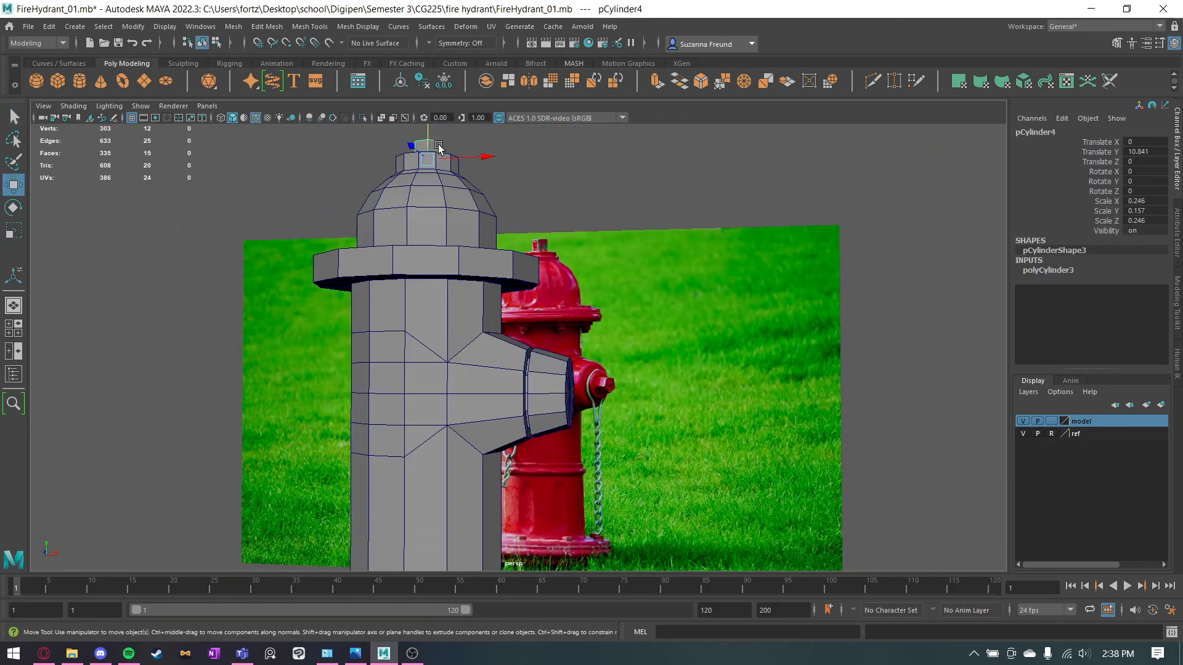
middle_click_drag(450, 157, 459, 238, "alt")
mouse_move(460, 238)
left_mouse_down("alt")
mouse_move(476, 232)
mouse_move(660, 401)
mouse_move(668, 426)
left_mouse_up("alt")
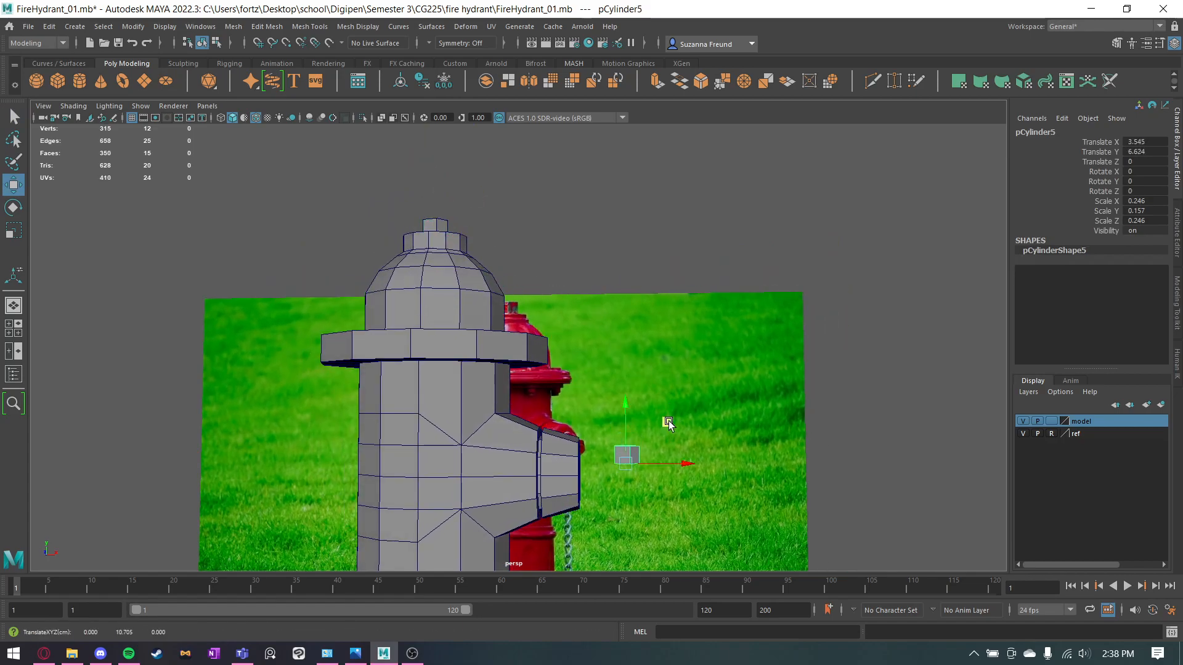
Rotate the copied knob -90 degrees about Z and move it against the center of the outlet's end face.
key("e")
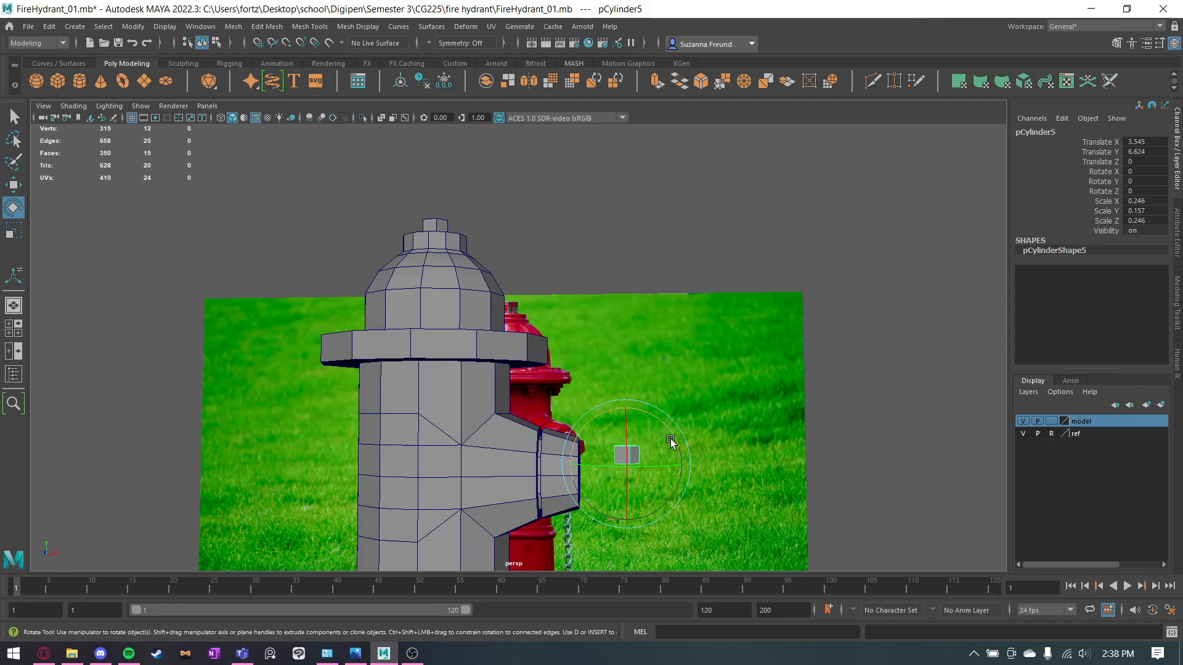
left_click_drag(661, 429, 737, 467)
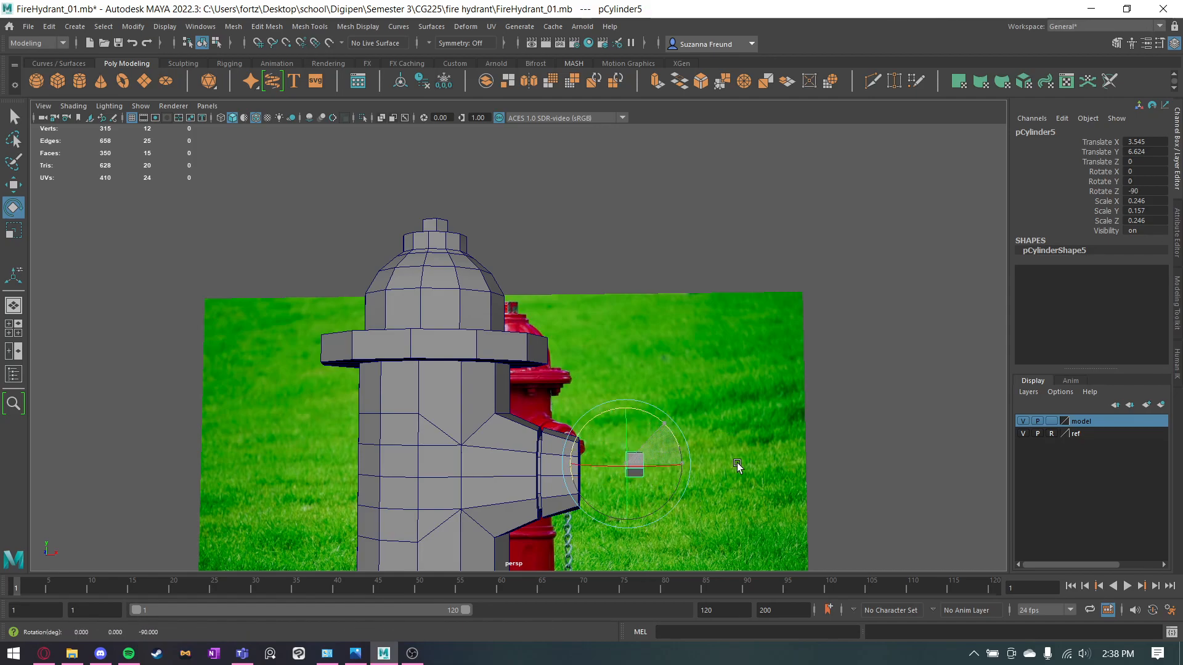
key("w")
scroll(715, 436, "up", 8)
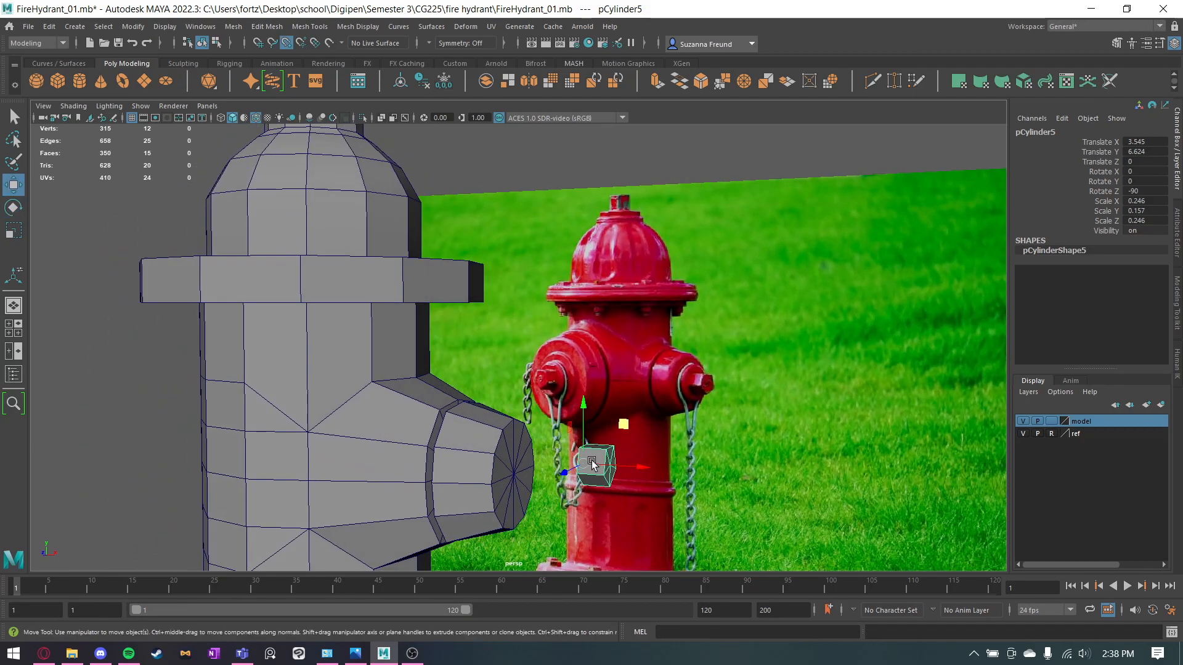
left_click_drag(592, 463, 516, 480)
left_click_drag(675, 431, 620, 404, "alt")
left_click(624, 392)
left_click_drag(567, 443, 666, 328, "alt")
Mirror the hydrant body across the world X axis to create the opposite outlet.
left_click(493, 331)
key("q")
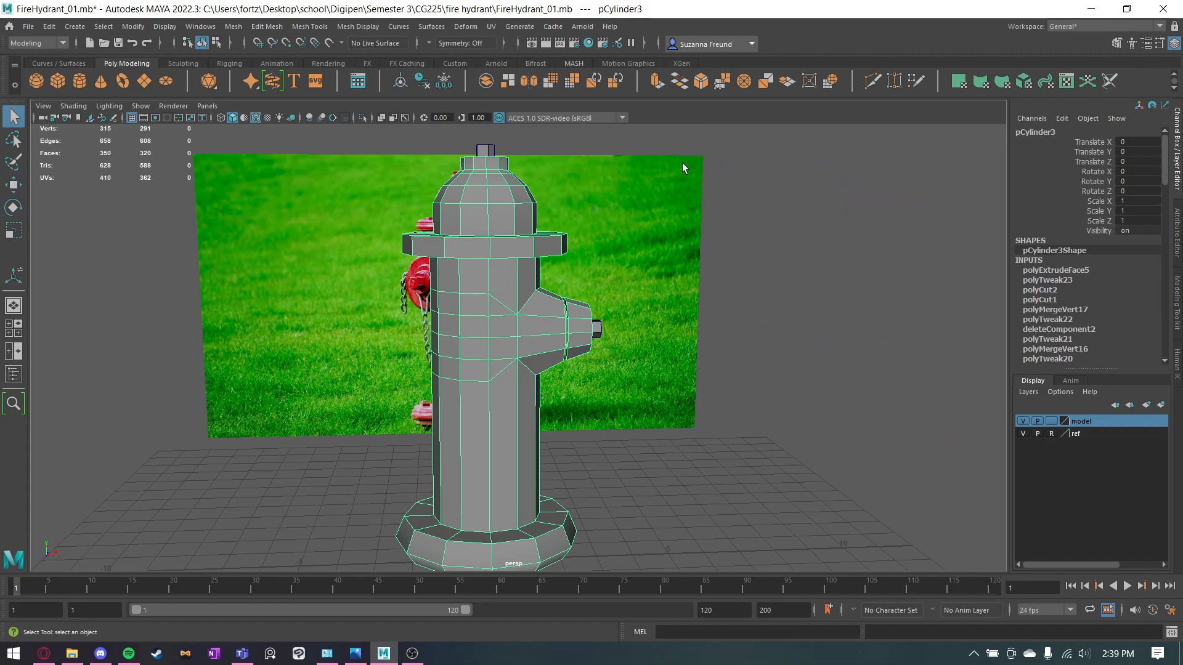
left_click(530, 82)
left_click_drag(636, 406, 608, 412, "alt")
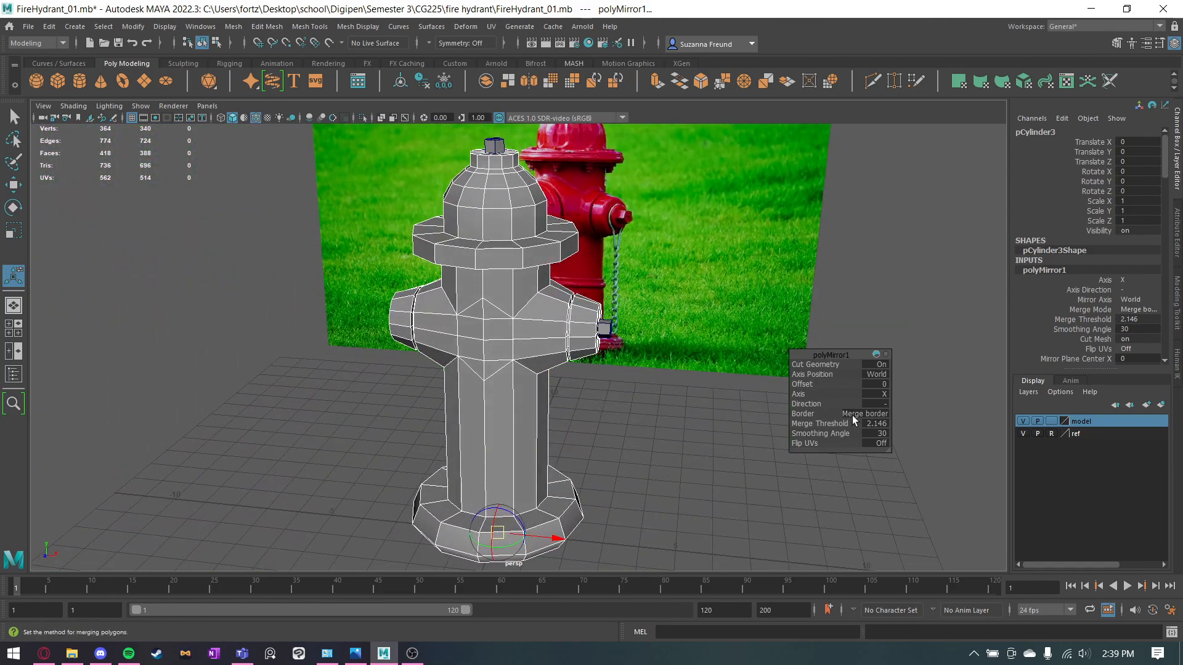
Try the mirror with the Object axis position along different axes, and return it to World on X.
left_click(870, 377)
left_click(875, 391)
left_click(876, 397)
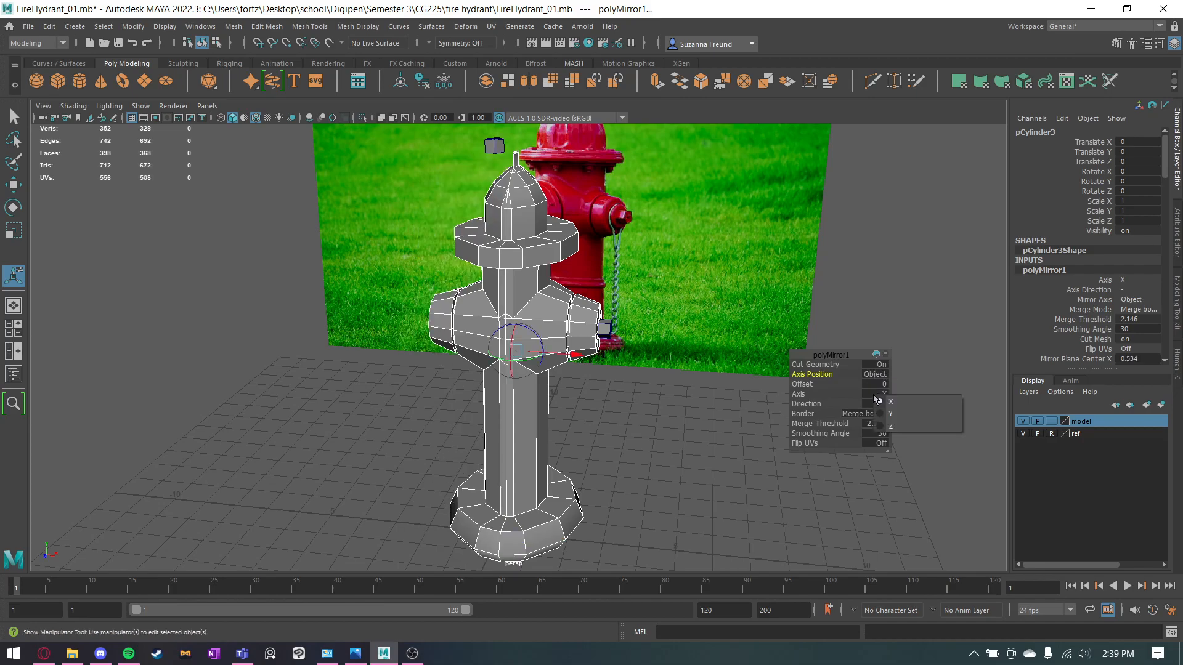
left_click(885, 414)
left_click(877, 397)
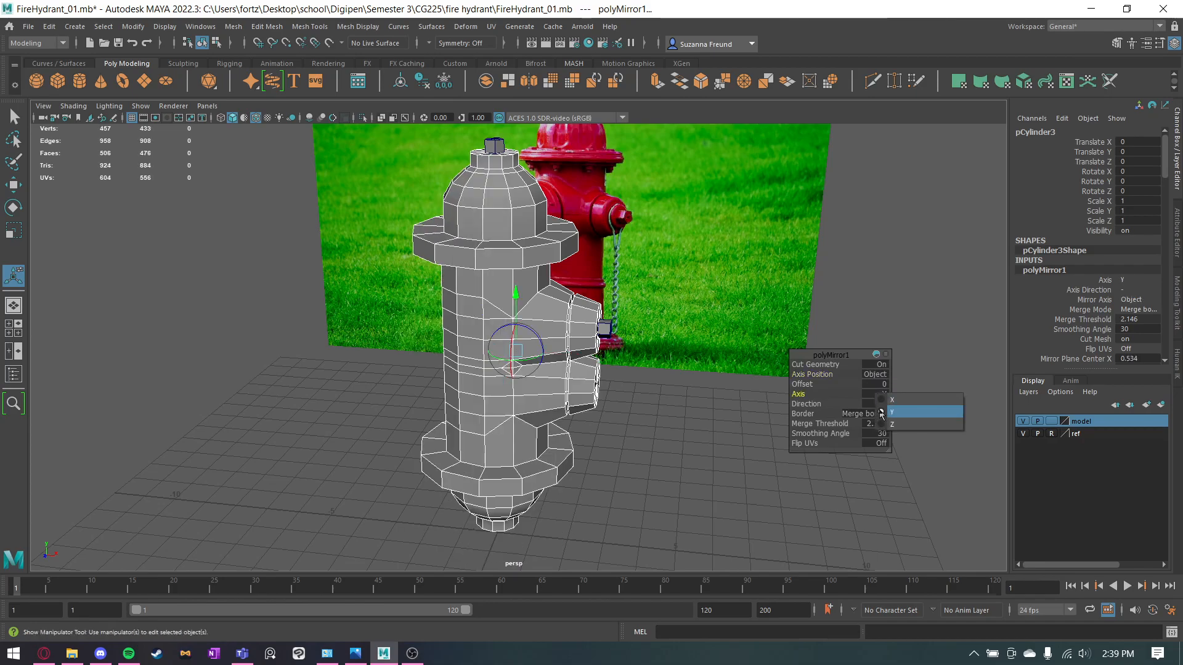
left_click(881, 427)
left_click_drag(690, 415, 732, 401, "alt")
left_click(881, 398)
left_click(885, 404)
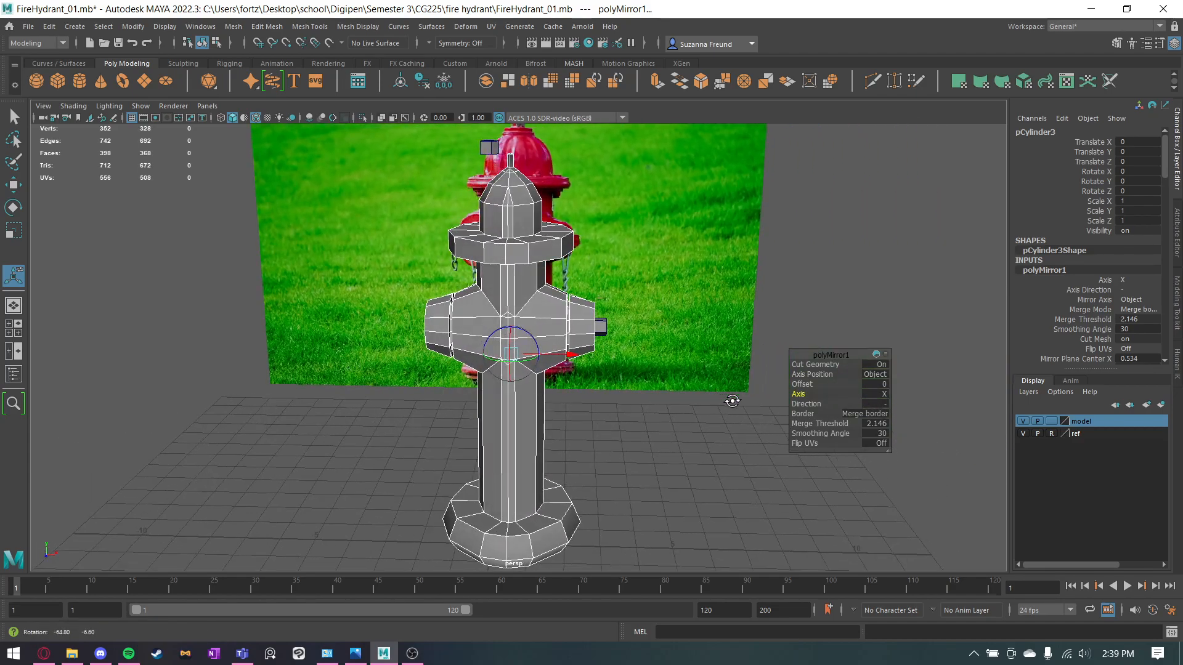
left_click(828, 376)
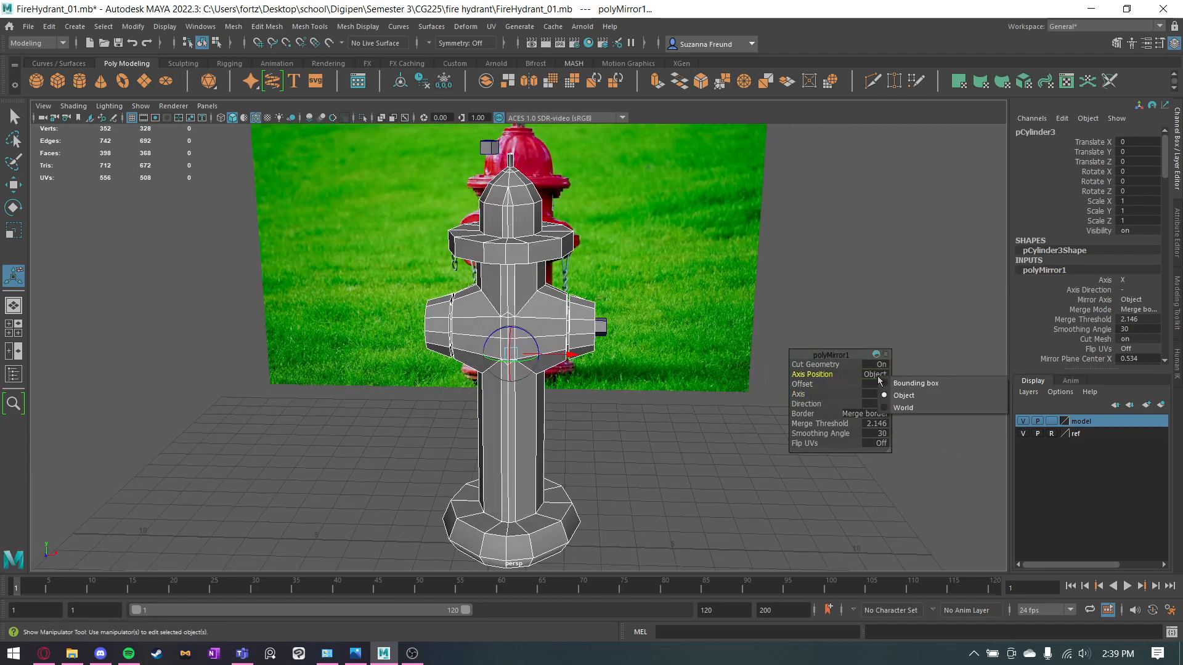
left_click(901, 410)
Inspect the mirrored outlets, select the hydrant body and set symmetry to Object X.
left_click_drag(734, 417, 639, 429, "alt")
left_click(658, 448)
middle_click_drag(639, 429, 639, 432, "alt")
left_click_drag(638, 432, 676, 380, "alt")
middle_click_drag(616, 313, 634, 376, "alt")
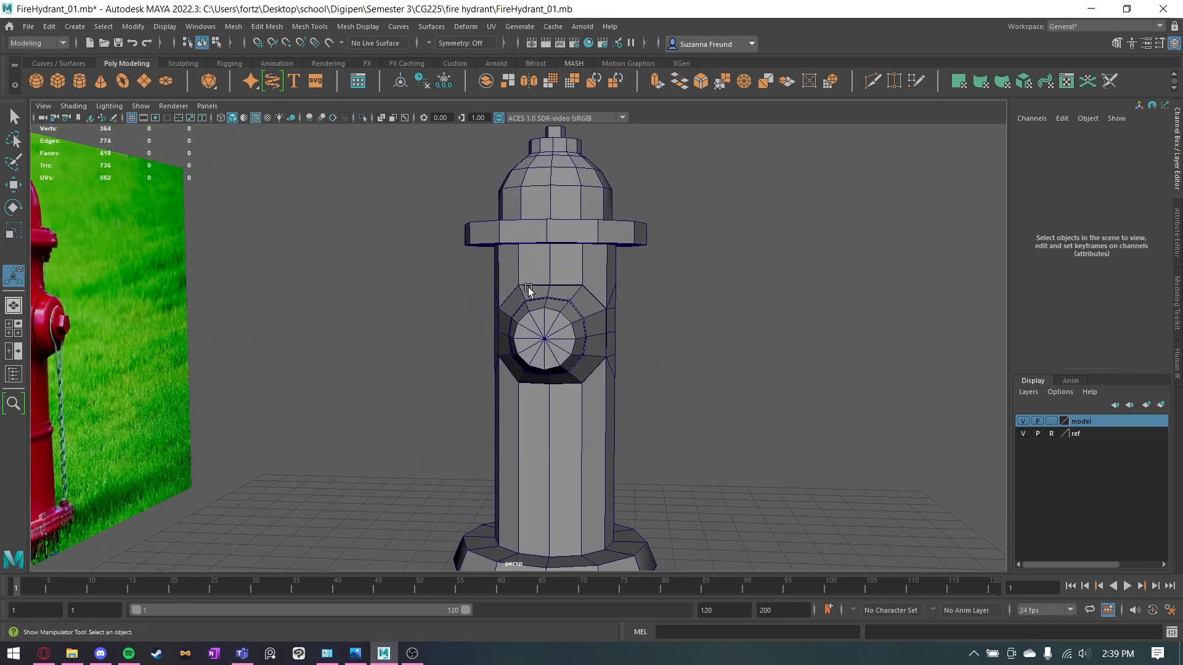
left_click(530, 291)
scroll(546, 293, "up", 3)
left_click_drag(546, 295, 384, 295, "alt")
scroll(385, 285, "up", 3)
middle_click_drag(385, 295, 505, 341, "alt")
left_click_drag(505, 341, 535, 337, "alt")
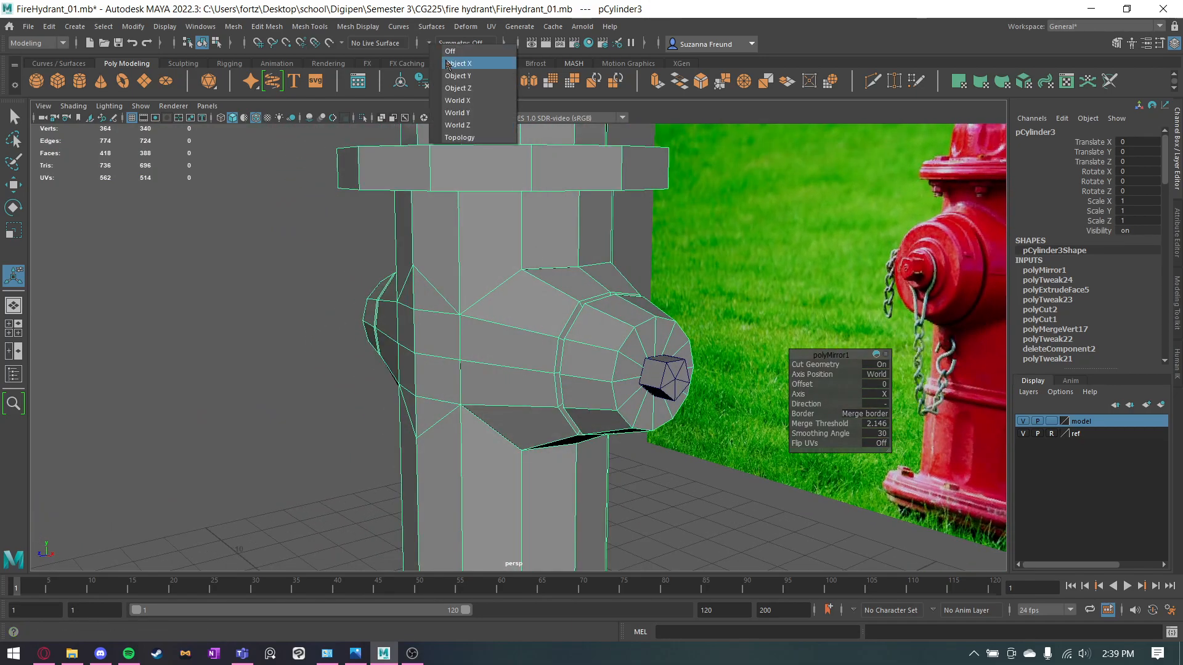
left_click(448, 64)
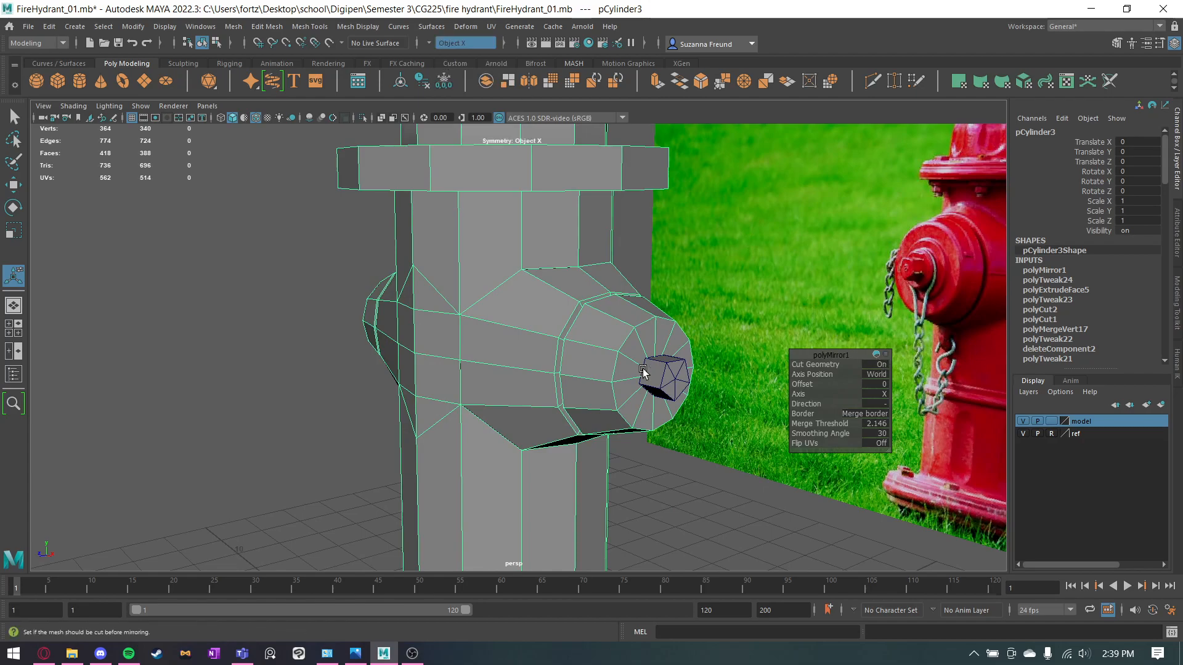
Select the middle vertices above and below both outlet bases and scale them apart vertically to round the bases.
right_click_drag(486, 234, 460, 228)
left_click(581, 268)
left_click_drag(594, 372, 559, 270, "alt")
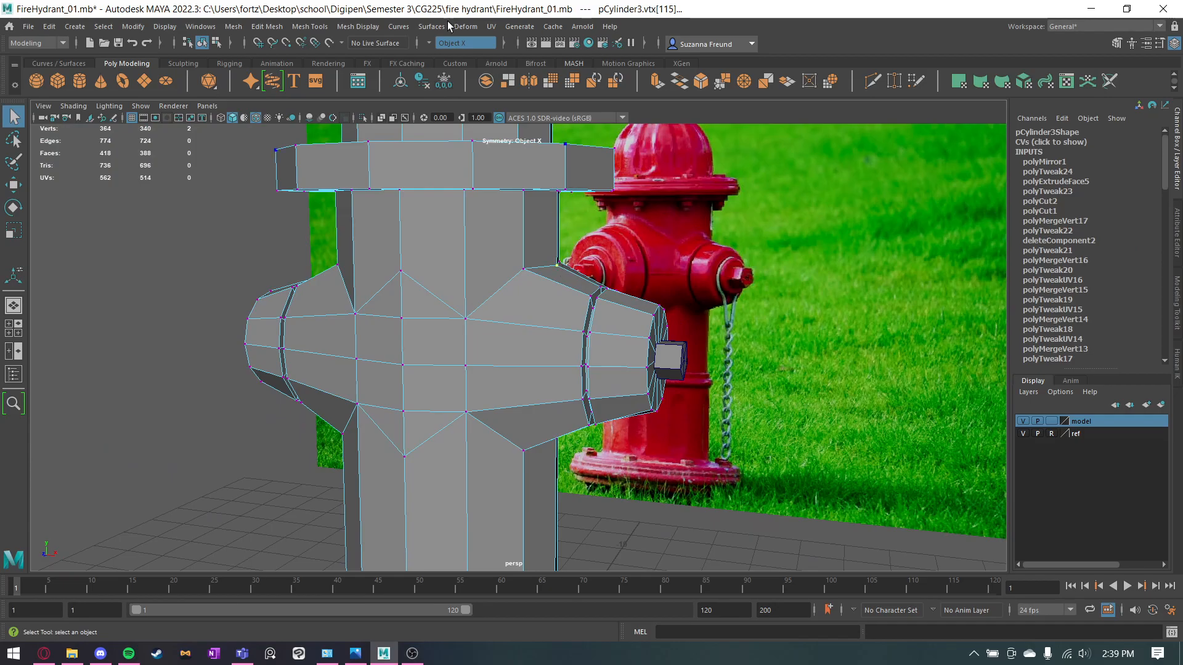
left_click_drag(475, 132, 895, 395, "alt")
key("r")
left_click_drag(700, 284, 574, 285, "alt")
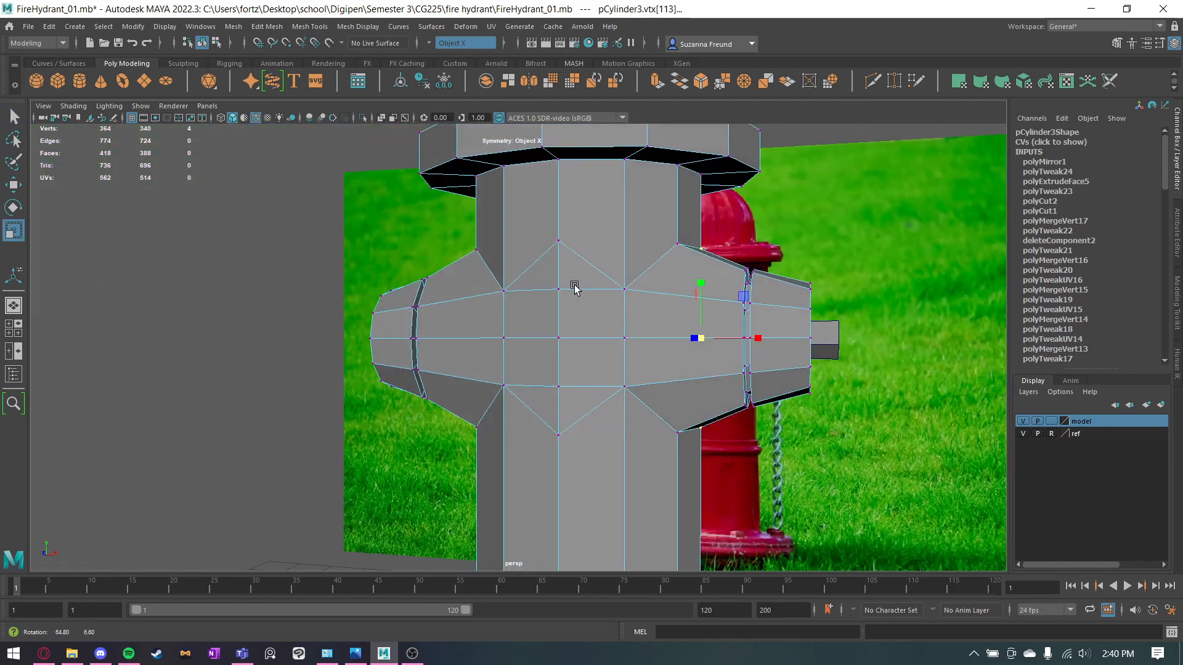
left_click_drag(698, 291, 575, 341)
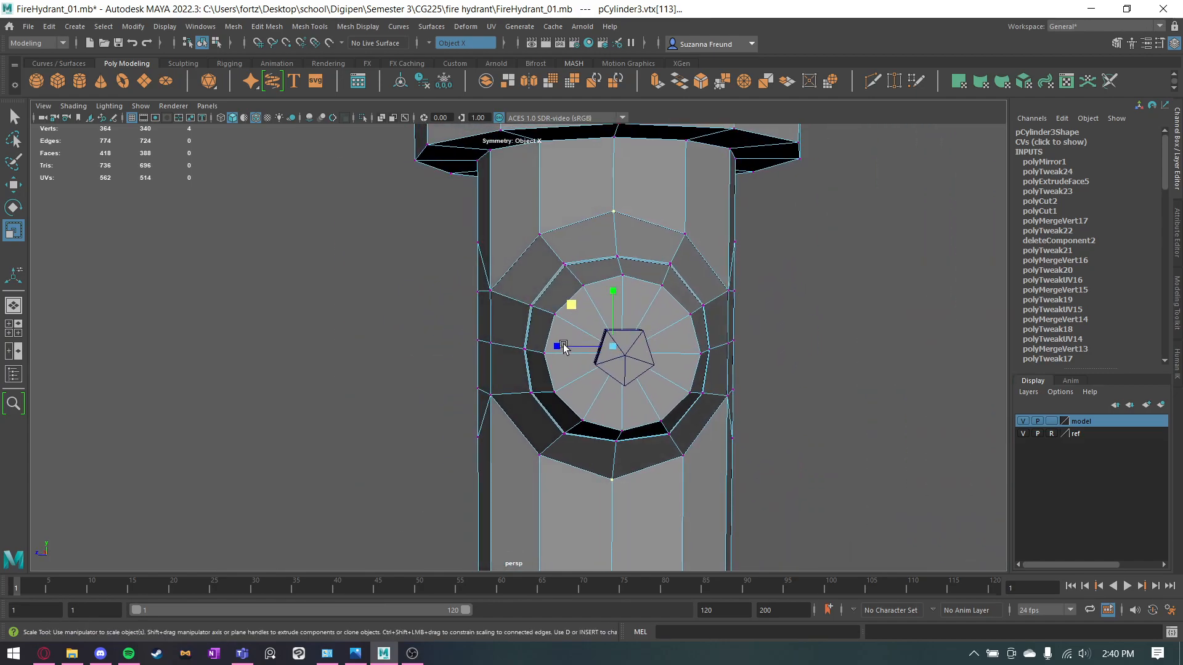
left_click_drag(614, 288, 666, 294)
left_click(801, 294)
left_click_drag(801, 295, 825, 350, "alt")
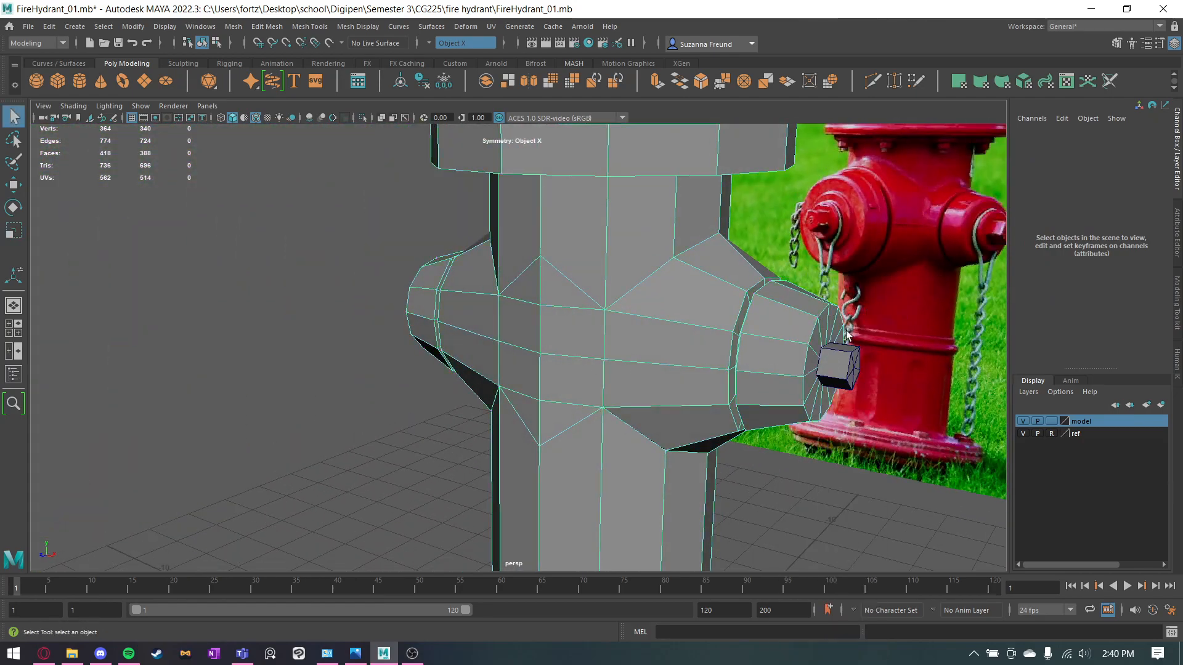
Turn symmetry off and mirror the outlet knob onto the opposite outlet.
left_click(833, 361)
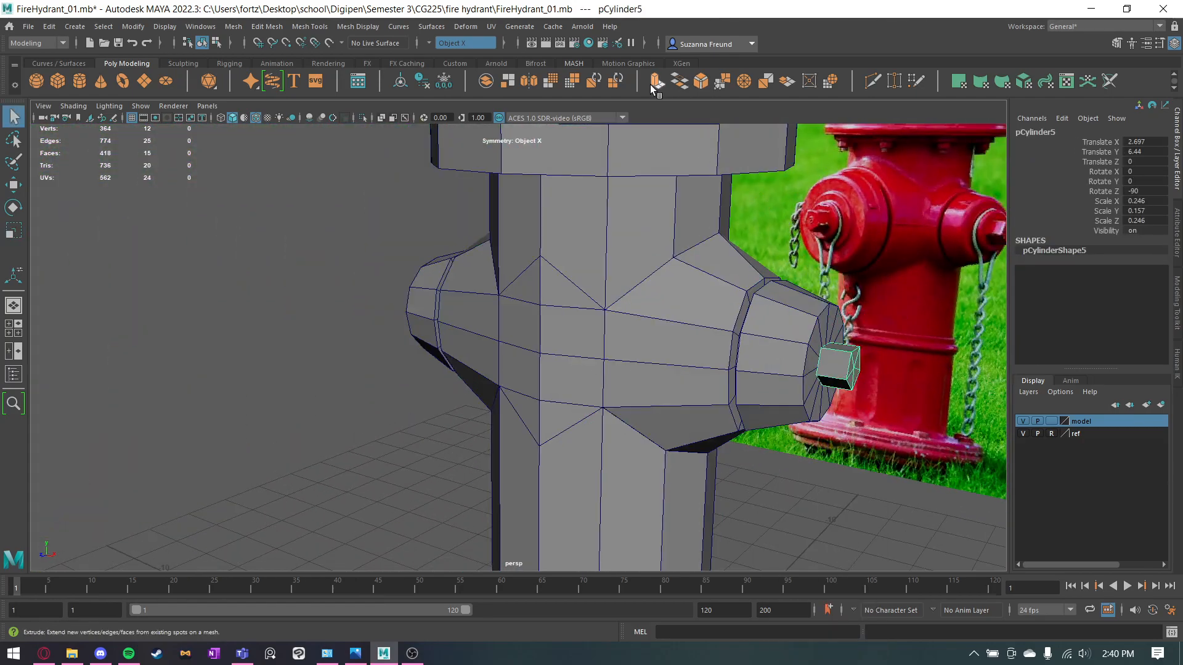
left_click(424, 41)
left_click(435, 46)
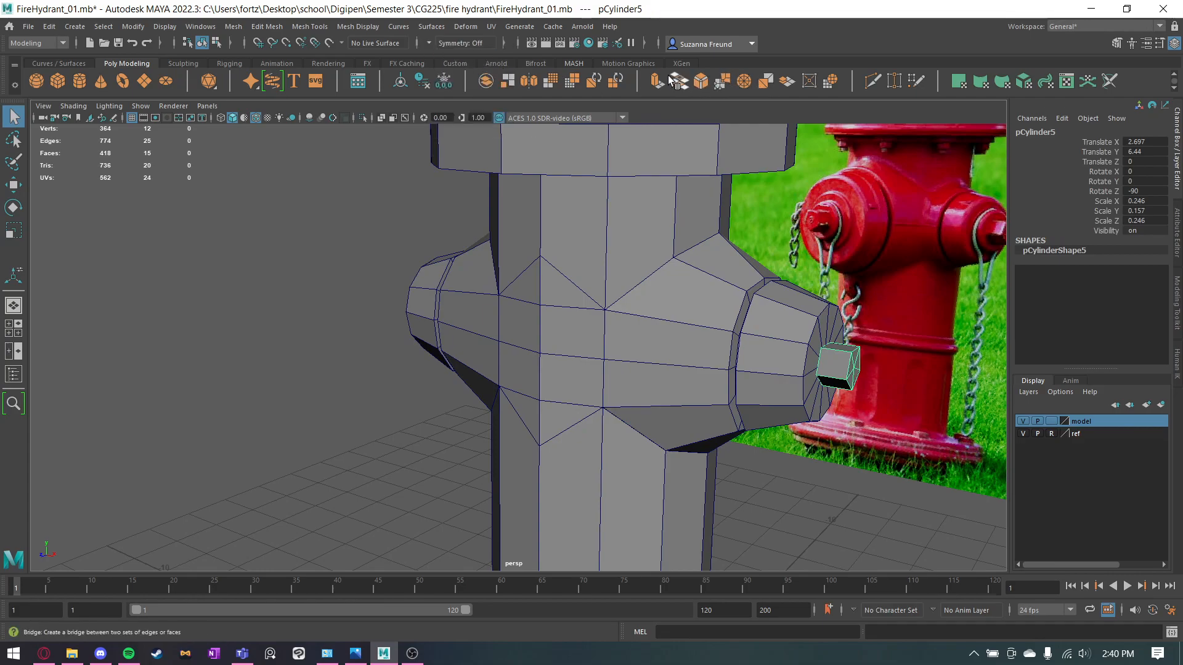
left_click(529, 81)
left_click_drag(444, 330, 626, 372, "alt")
left_click(740, 372)
left_click_drag(740, 373, 658, 359, "alt")
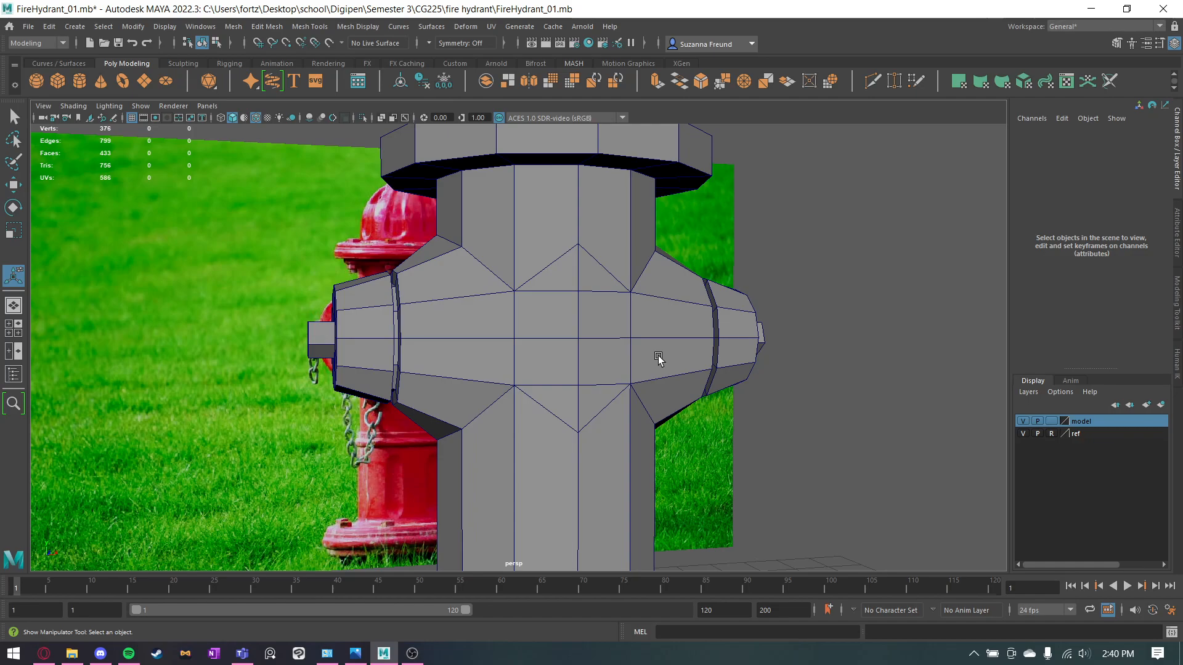
left_click_drag(505, 203, 586, 321, "alt")
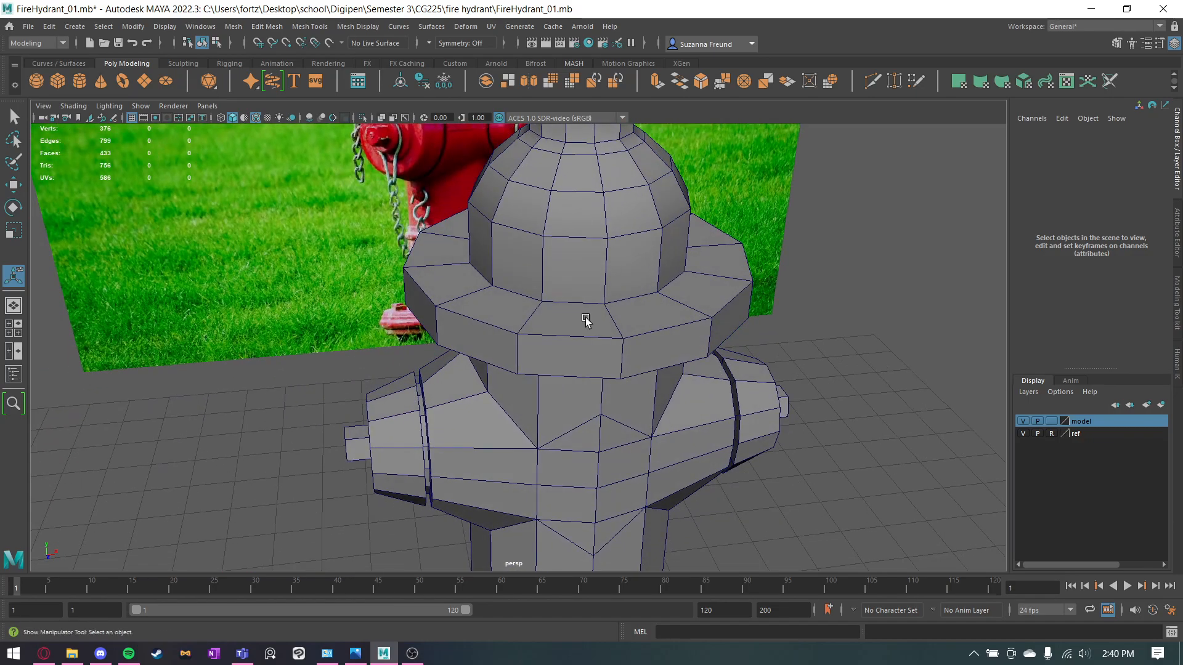
Duplicate the hydrant body with its two side outlets.
left_click_drag(350, 302, 104, 169, "alt")
left_click_drag(208, 382, 548, 399, "alt")
left_click(544, 310)
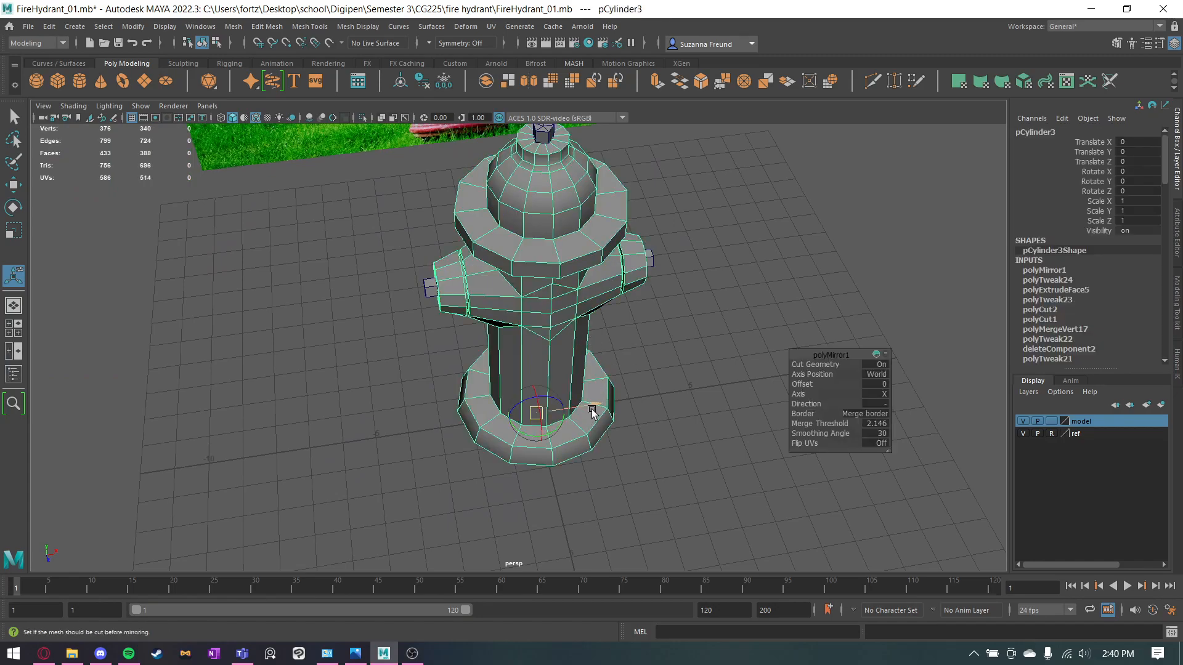
key("ctrl+d")
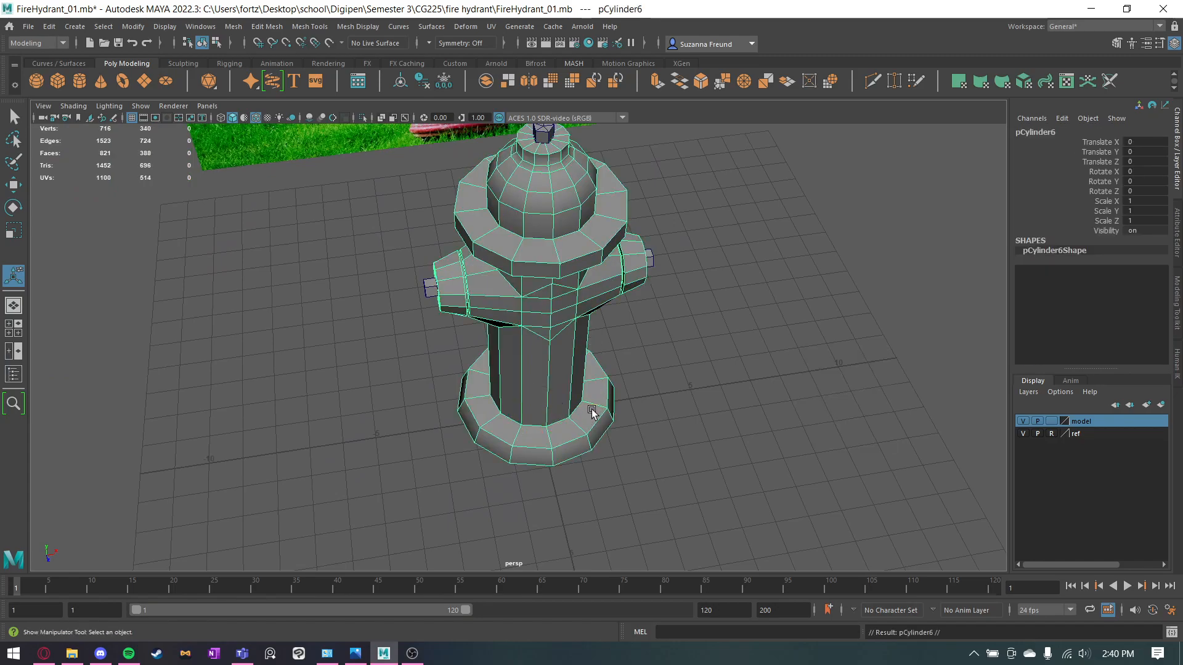
Rotate the duplicated body 90 degrees about Y so an outlet faces the front of the hydrant.
key("e")
left_click_drag(589, 326, 649, 300)
key("ctrl+z")
left_click_drag(661, 351, 662, 299, "alt")
key("d")
left_click_drag(609, 347, 555, 341)
key("d")
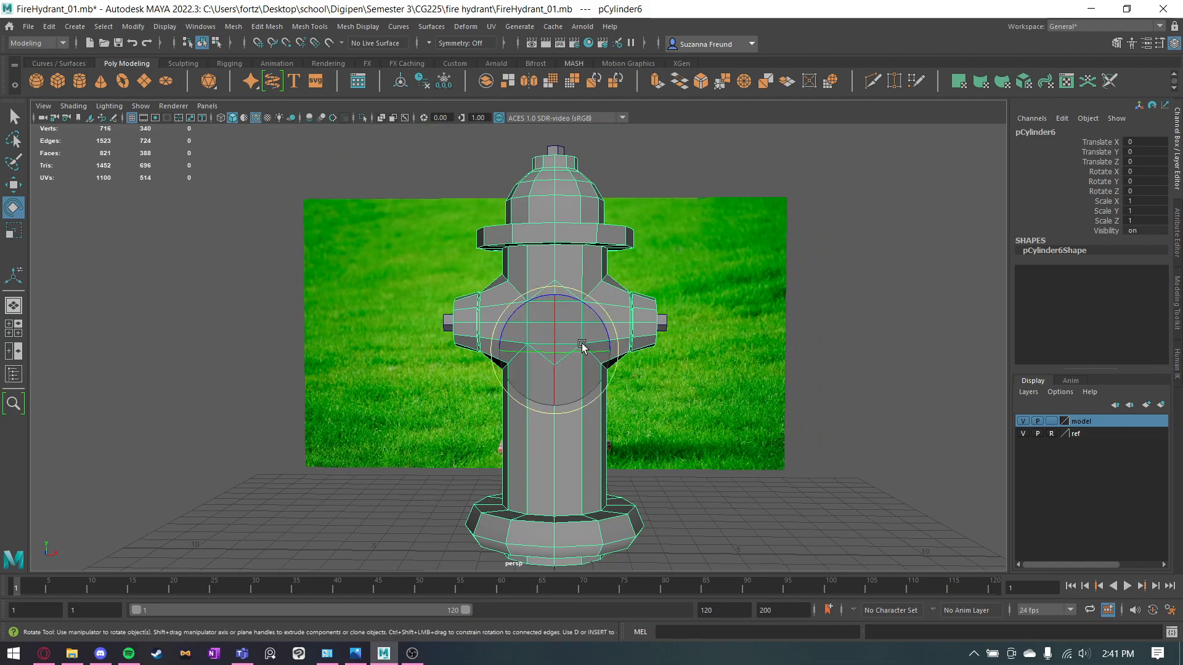
left_click_drag(568, 356, 642, 351)
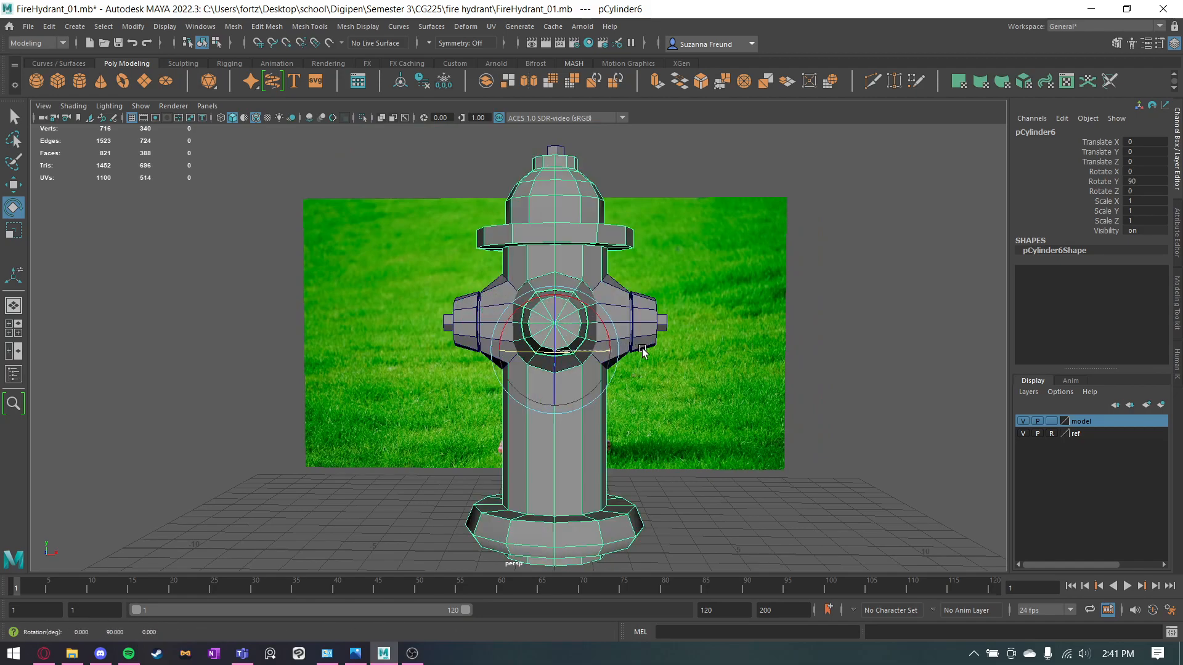
left_click(711, 411)
left_click_drag(710, 411, 689, 473, "alt")
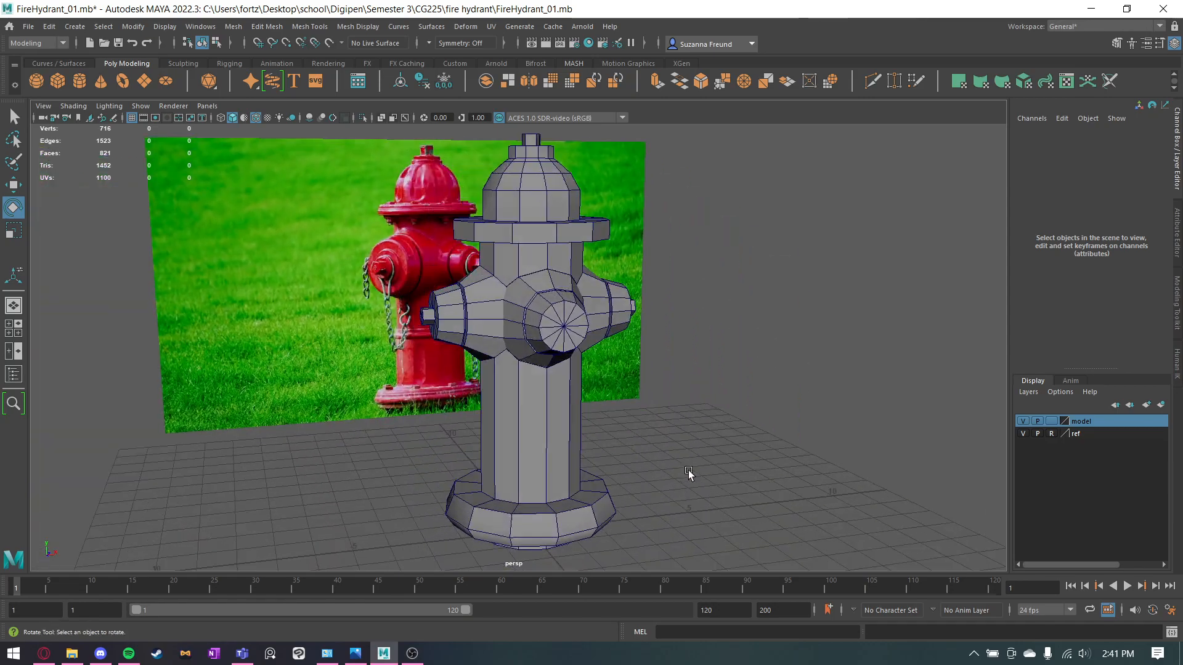
Select all faces of the duplicate except its front outlet and delete them.
scroll(568, 377, "up", 3)
left_click(545, 282)
scroll(593, 340, "up", 8)
left_click_drag(597, 338, 698, 340, "alt")
scroll(678, 334, "down", 8)
left_click_drag(530, 311, 564, 307, "alt")
right_click_drag(556, 301, 564, 331)
left_click_drag(564, 331, 584, 256, "alt")
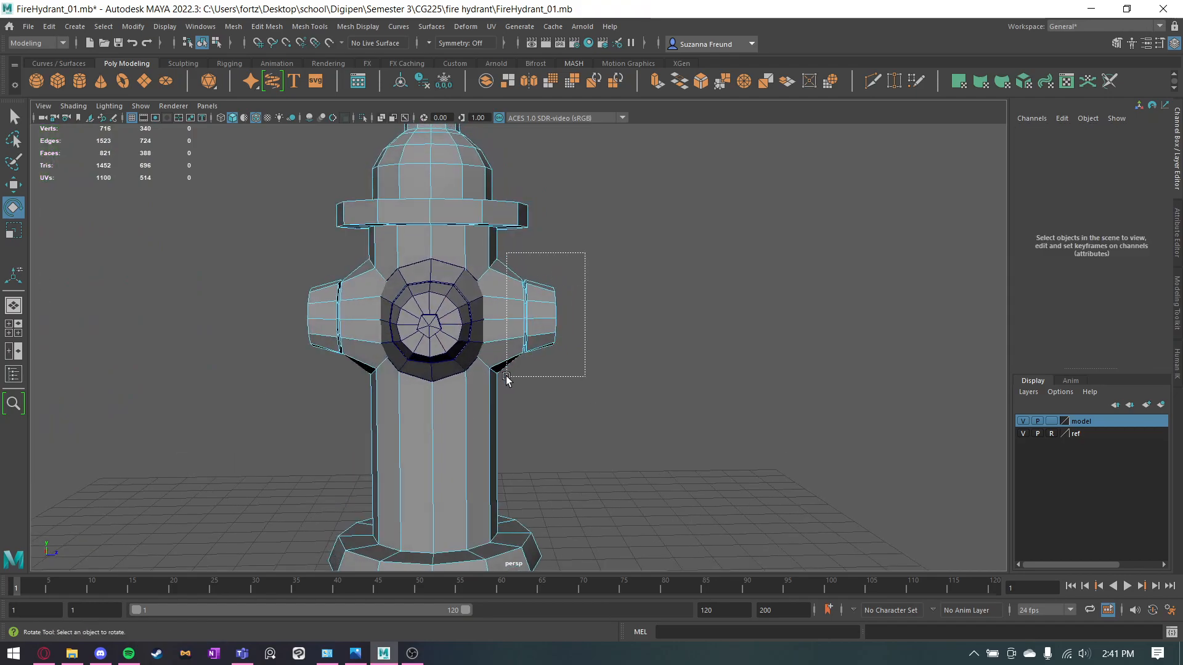
left_click_drag(506, 377, 506, 377)
scroll(600, 250, "down", 10)
left_click_drag(379, 512, 360, 522, "shift")
scroll(642, 394, "up", 5)
left_click_drag(650, 386, 629, 388, "alt")
key("alt+Home")
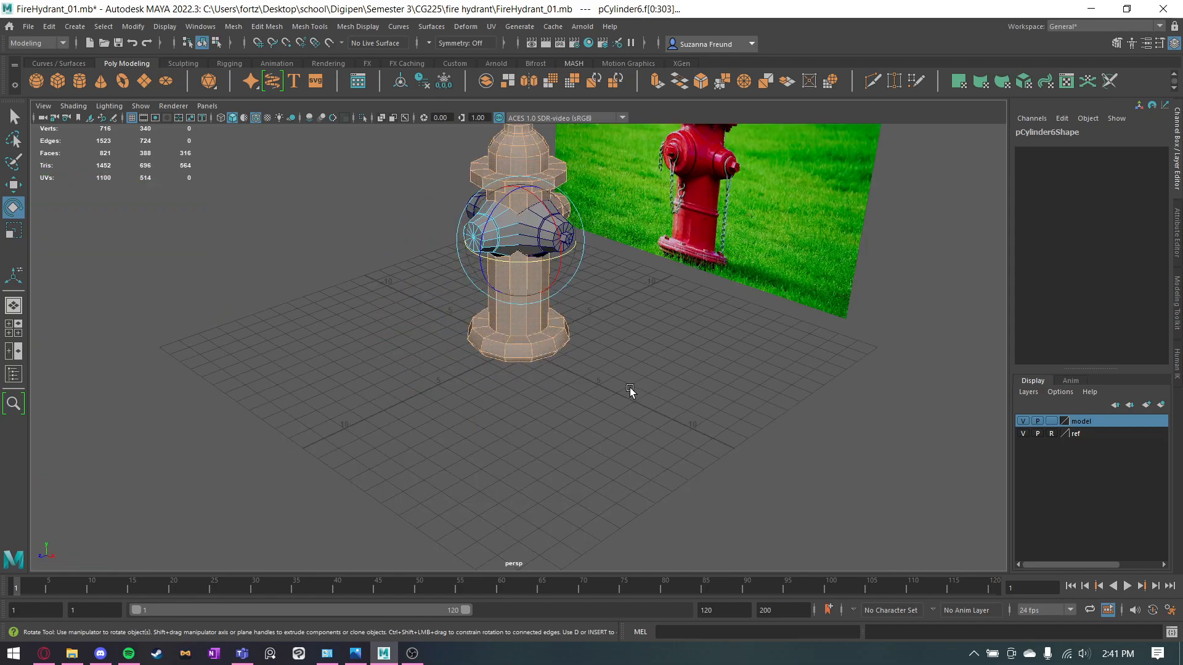
key("Delete")
Move the front outlet piece away from the body along Z to expose the surface behind it, and return it.
scroll(629, 387, "up", 6)
middle_click_drag(650, 234, 641, 426, "alt")
left_click_drag(478, 404, 638, 336, "alt")
right_click_drag(657, 294, 706, 271)
left_click_drag(231, 457, 542, 409, "alt")
key("w")
left_click_drag(617, 353, 655, 358)
left_click(838, 439)
left_click_drag(838, 440, 690, 438, "alt")
left_click(697, 379)
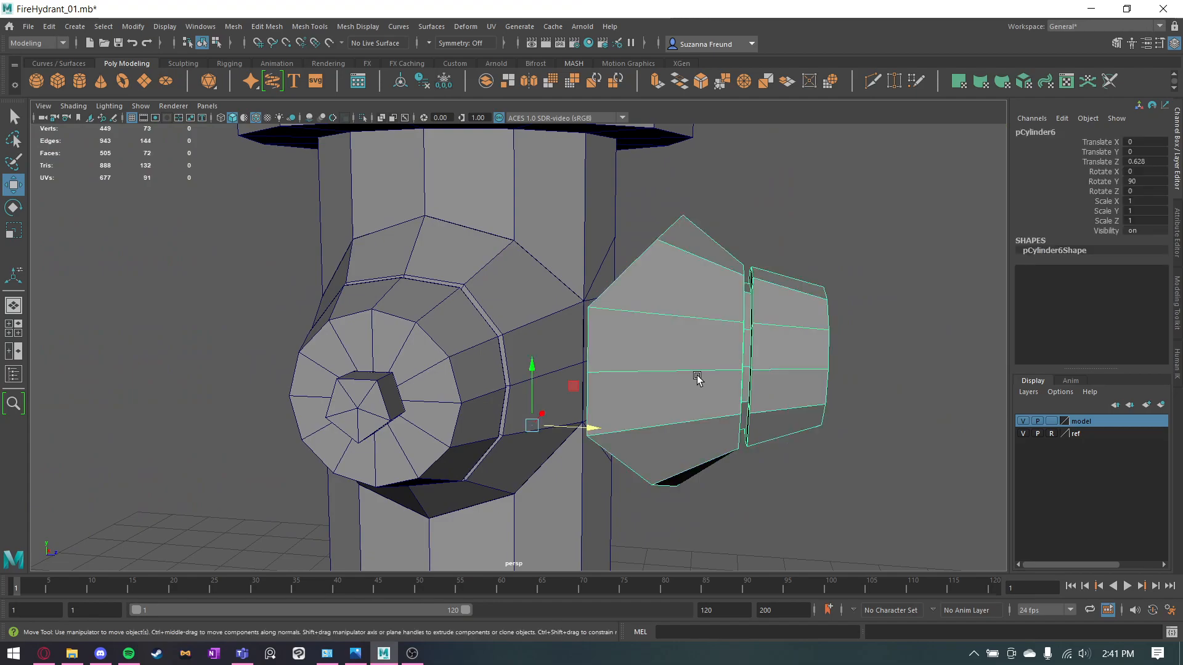
key("ctrl+z")
key("ctrl+z")
key("ctrl+z")
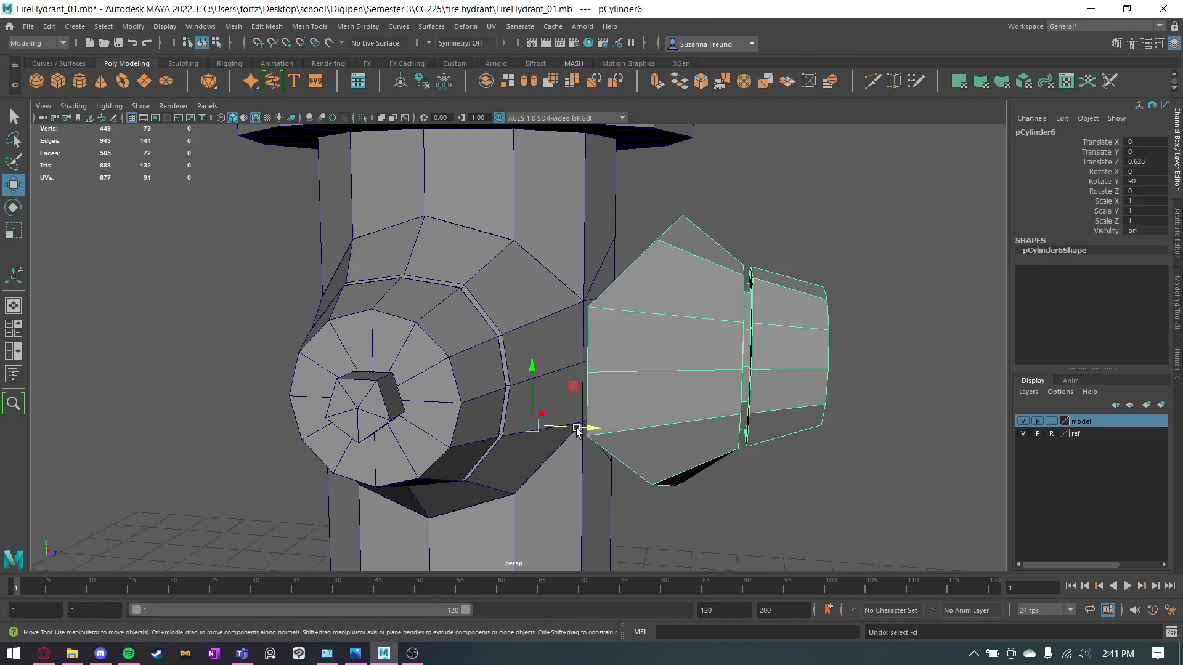
left_click_drag(666, 413, 613, 412, "alt")
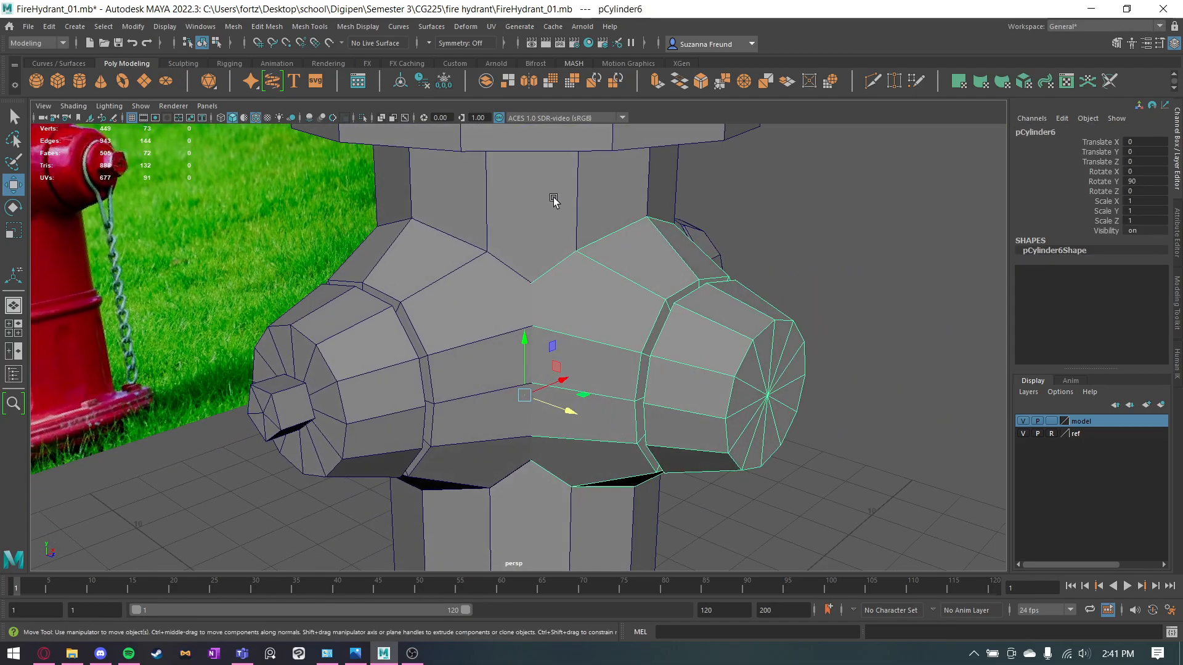
left_click(371, 116)
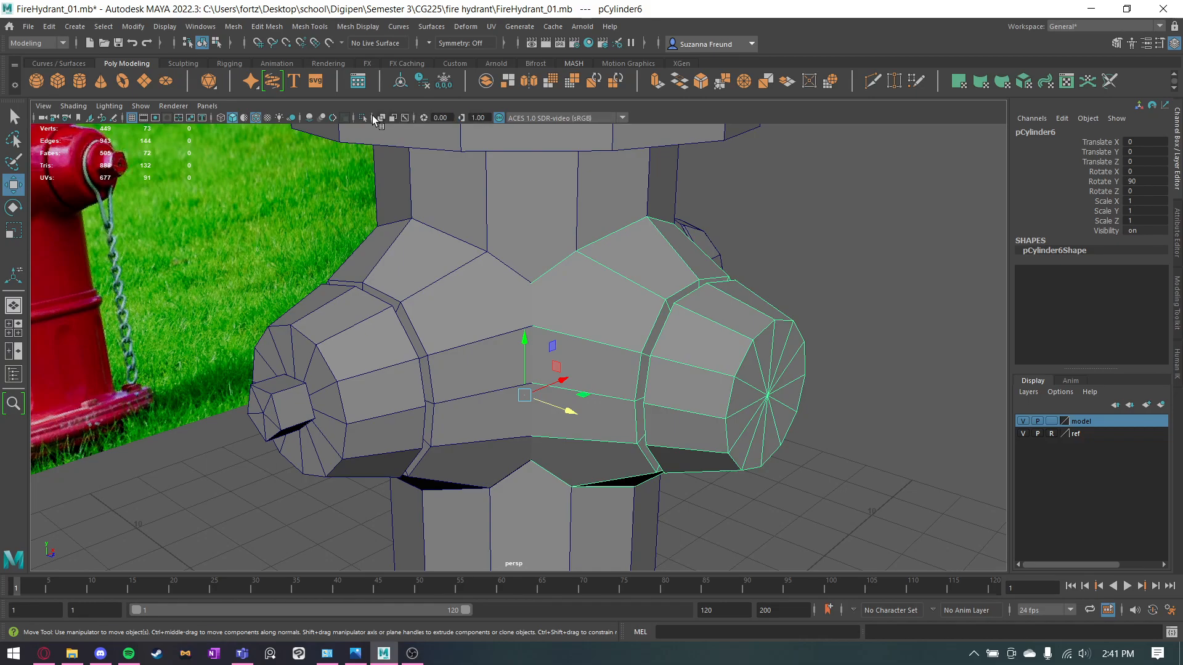
left_click(382, 118)
left_click(930, 238)
left_click_drag(930, 238, 618, 327, "alt")
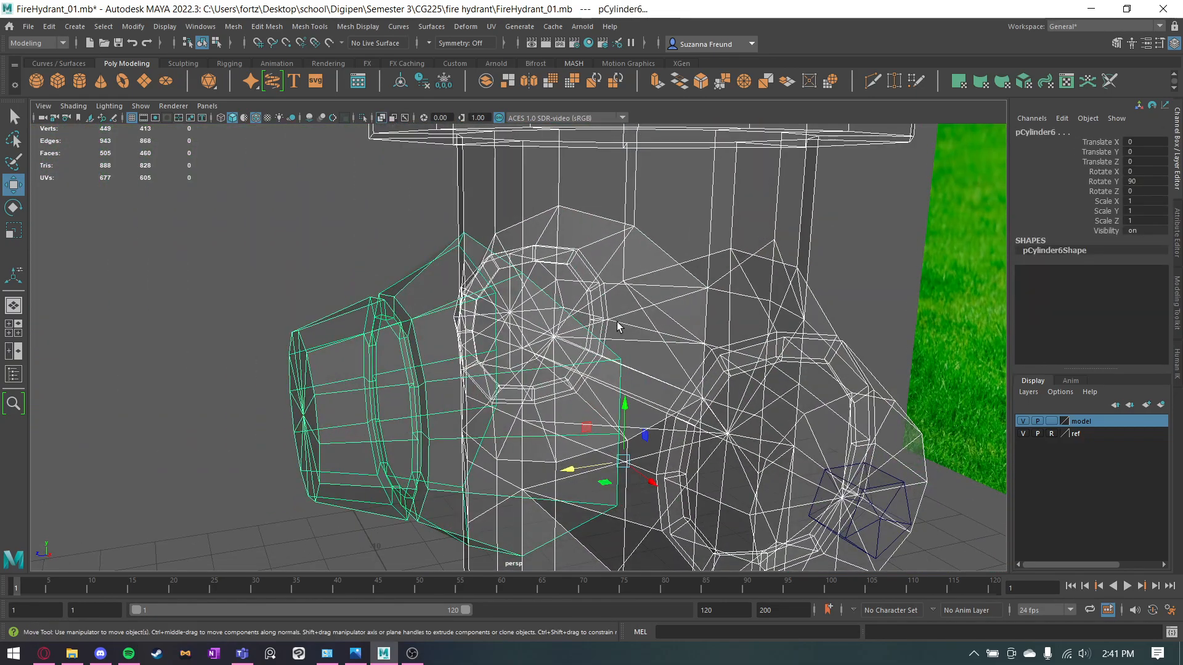
key("q")
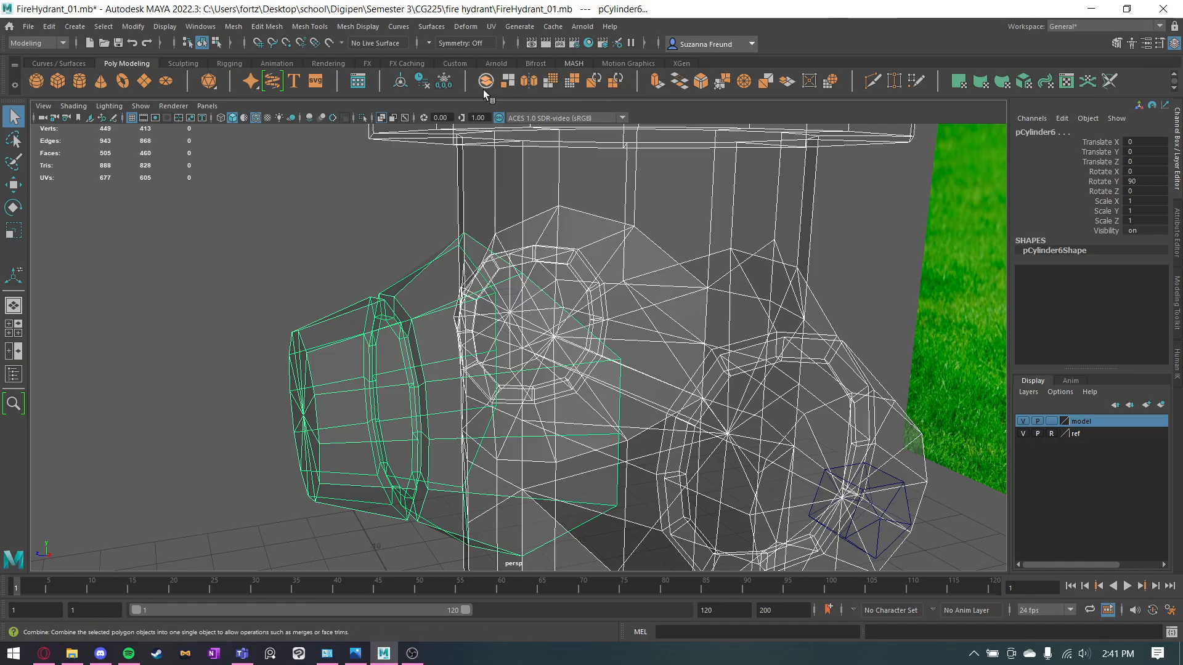
left_click_drag(572, 223, 551, 209, "alt")
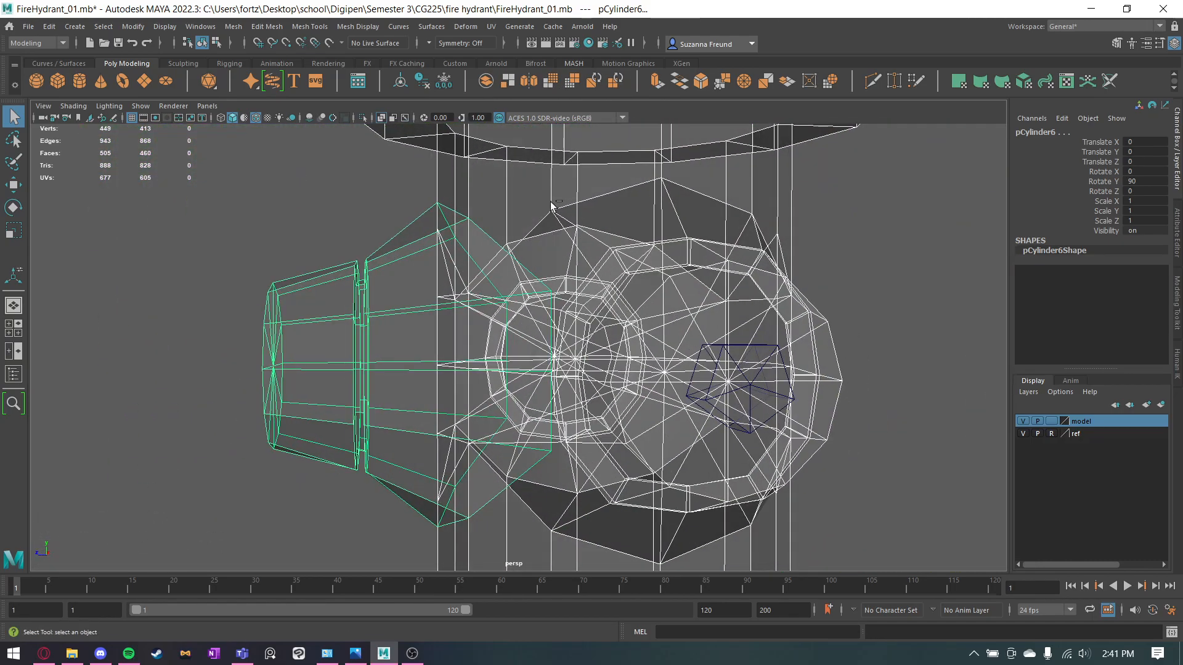
left_click(382, 117)
left_click_drag(320, 213, 380, 264, "alt")
Move the front outlet piece outward and delete the body faces it covers.
left_click(378, 308)
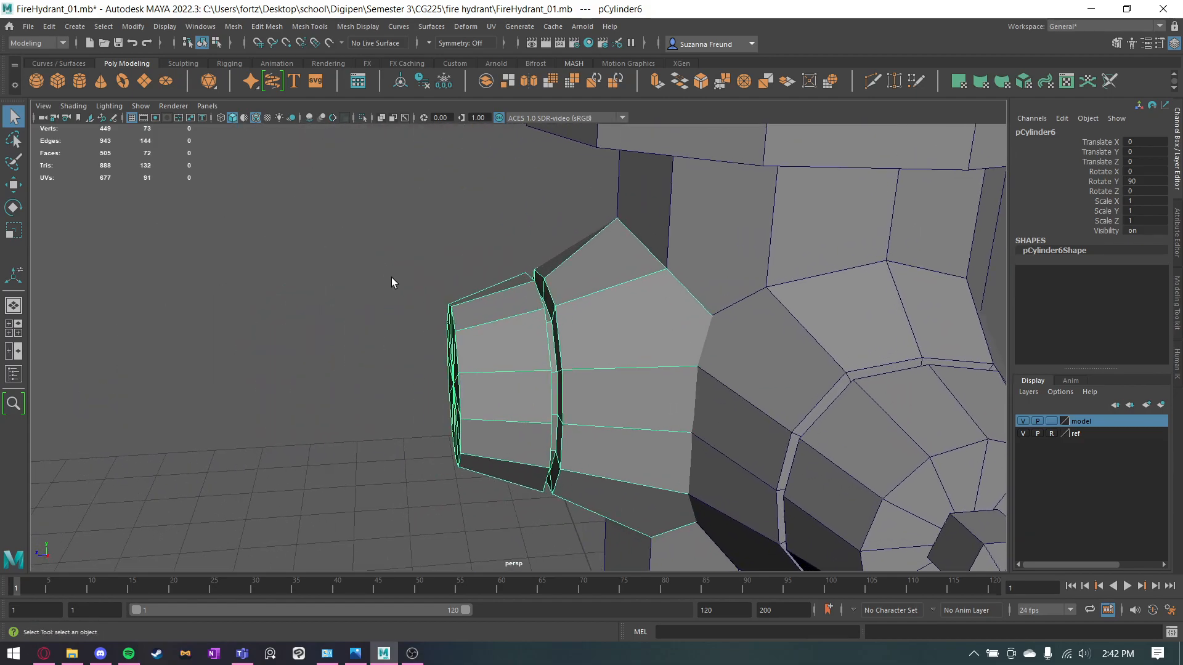
key("w")
left_click_drag(721, 456, 551, 465)
left_click_drag(524, 395, 742, 351, "alt")
left_click(558, 249)
left_click_drag(397, 266, 345, 288, "alt")
left_click(482, 223)
right_click_drag(478, 220, 480, 253)
key("q")
key("Caps_Lock")
left_click_drag(533, 209, 523, 305)
key("Delete")
left_click_drag(547, 203, 633, 234, "alt")
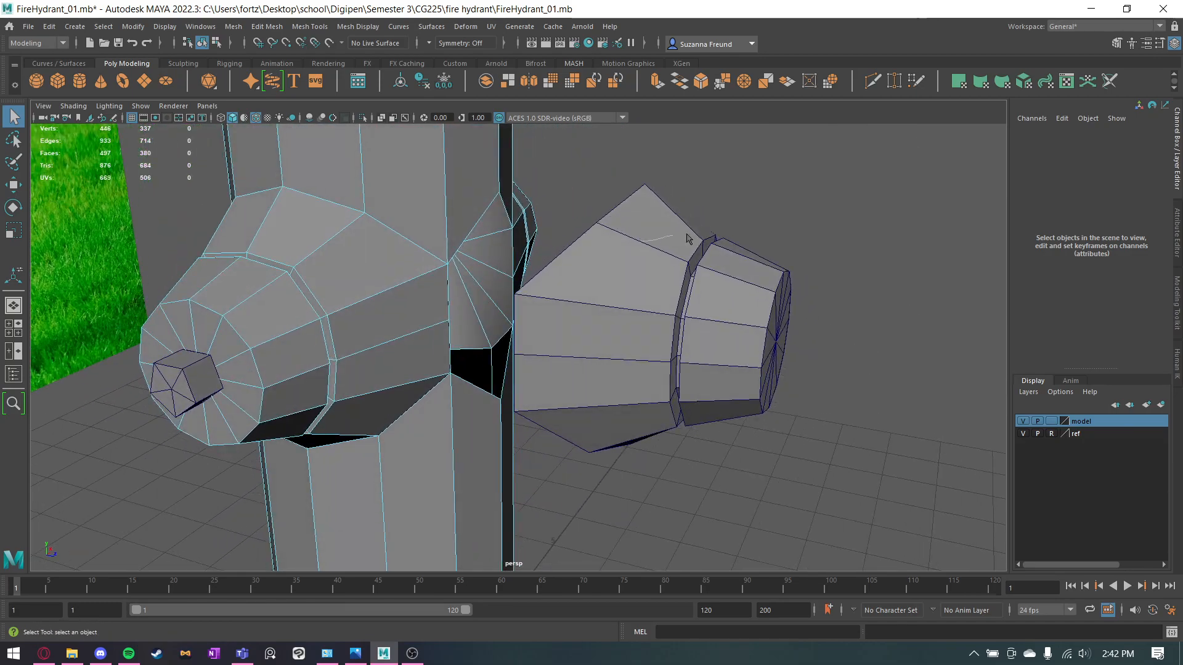
Snap the front outlet piece's pivot to its top base vertex and move the piece back to Translate Z 0 against the body.
key("F8")
left_click(631, 283)
left_click_drag(625, 317, 656, 300, "alt")
key("w")
left_click_drag(563, 322, 527, 400, "alt")
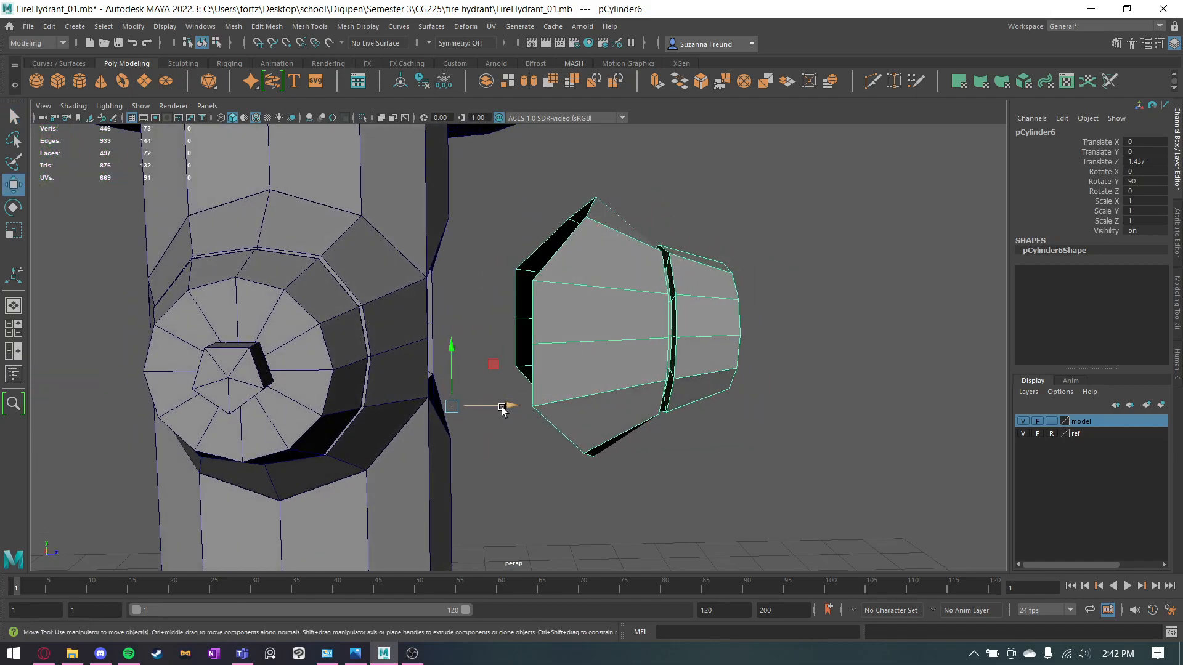
key("d")
left_click_drag(481, 357, 583, 211)
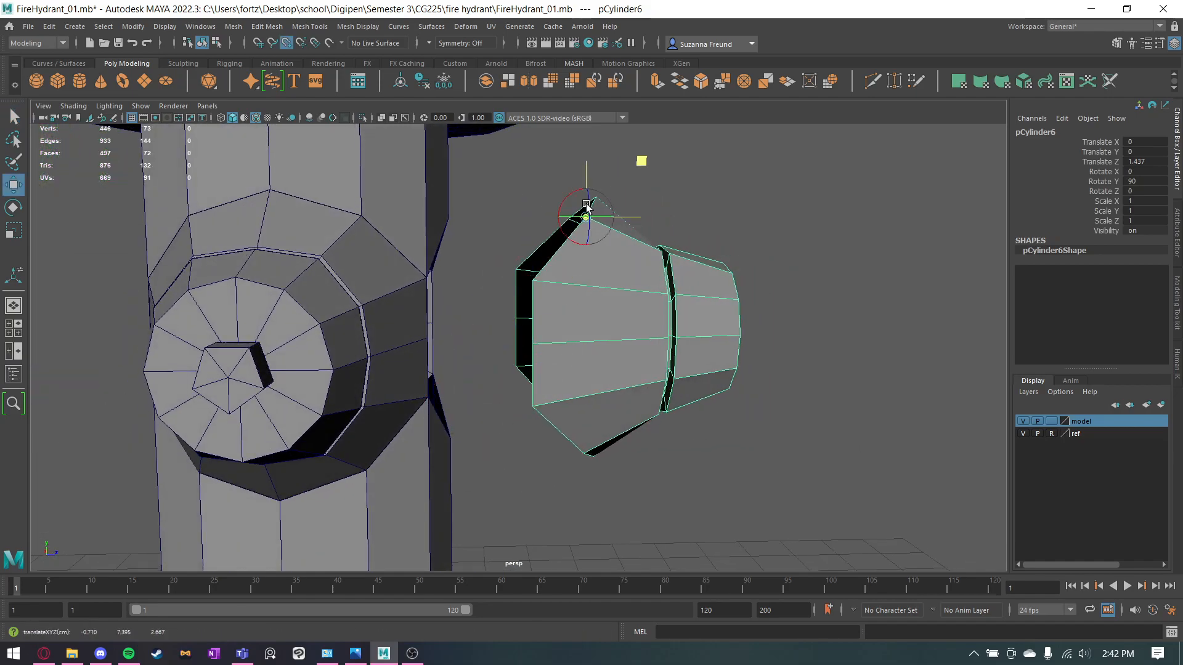
left_click_drag(683, 284, 675, 286, "alt")
key("d")
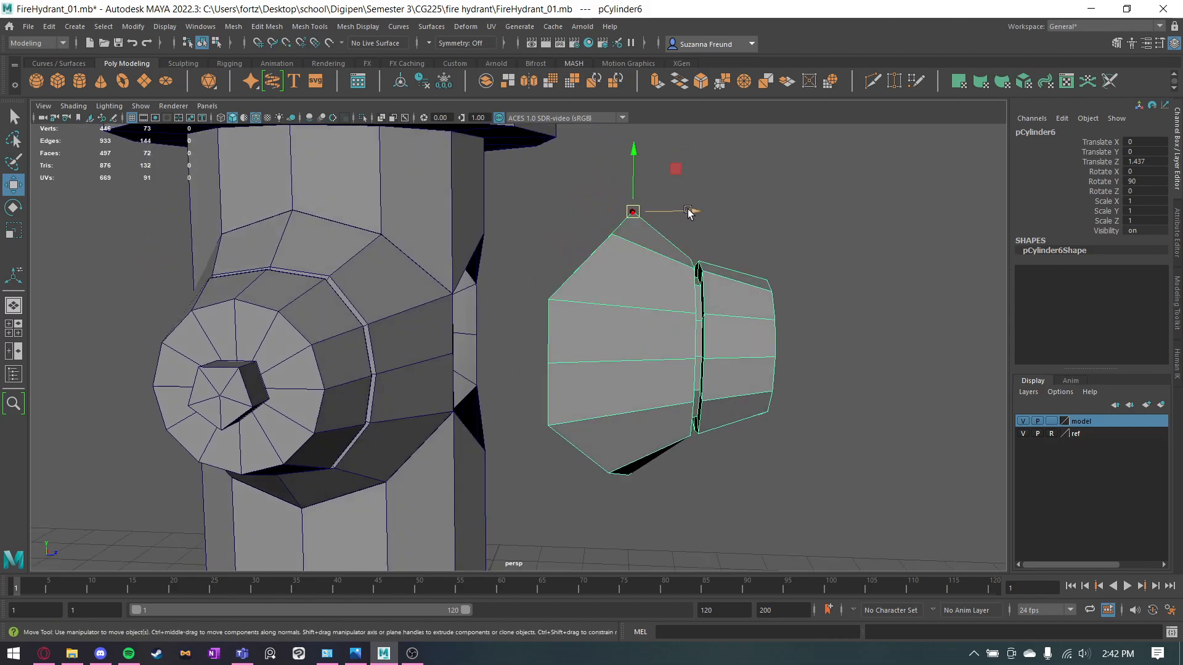
left_click_drag(687, 211, 594, 377)
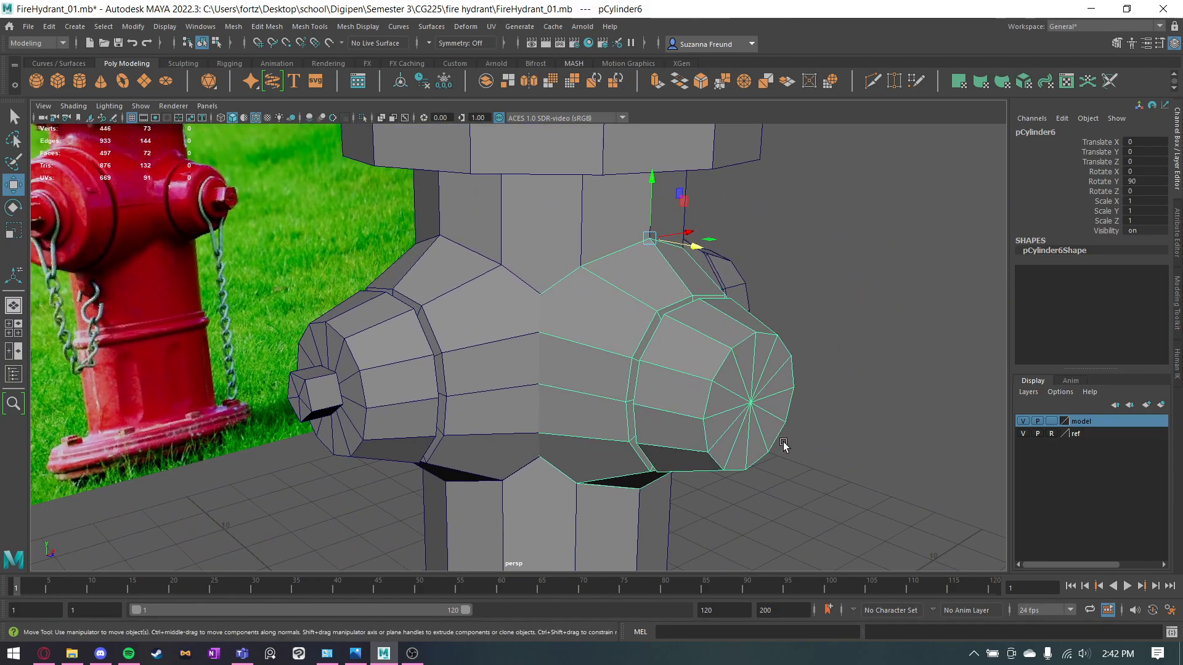
left_click(852, 469)
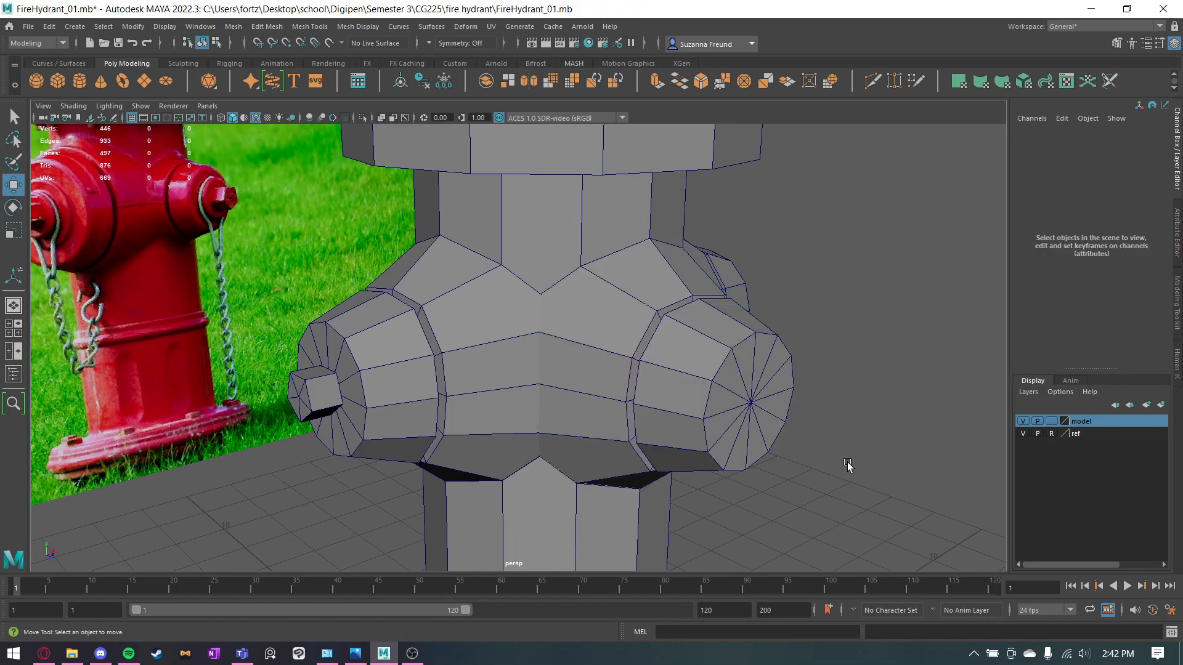
Examine the seams between the front outlet piece, the side outlets and the body from several angles.
left_click_drag(694, 440, 610, 407, "alt")
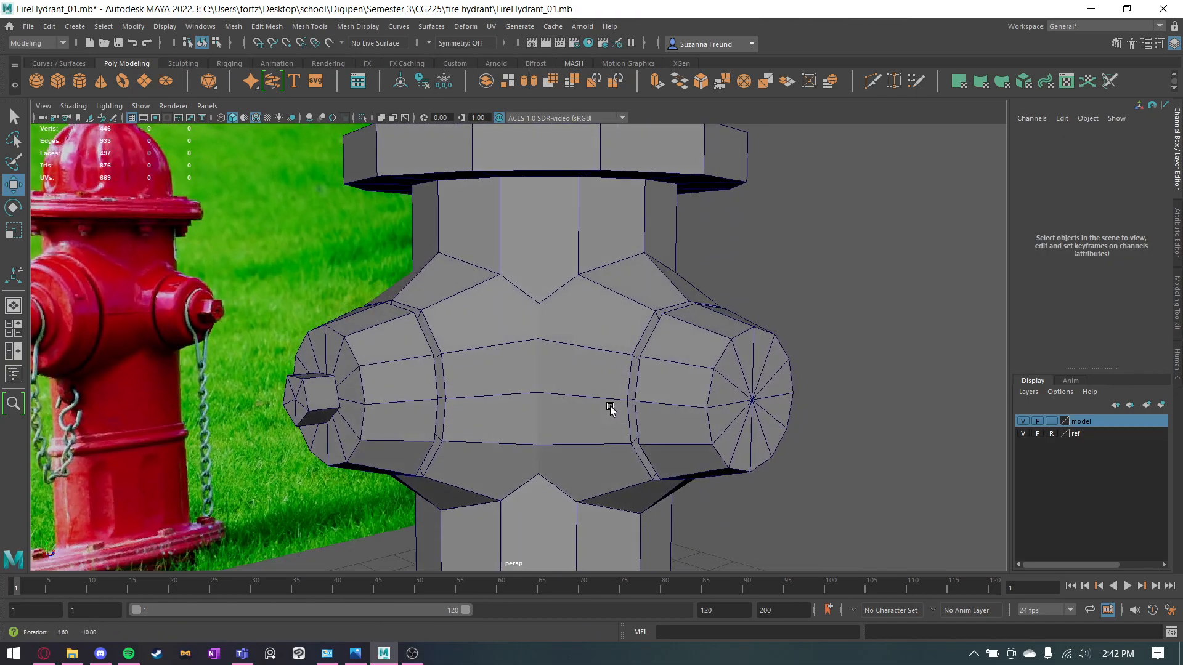
middle_click_drag(610, 407, 612, 330, "alt")
left_click_drag(613, 331, 578, 344, "alt")
scroll(653, 349, "up", 5)
scroll(573, 348, "up", 4)
left_click_drag(500, 389, 449, 399, "alt")
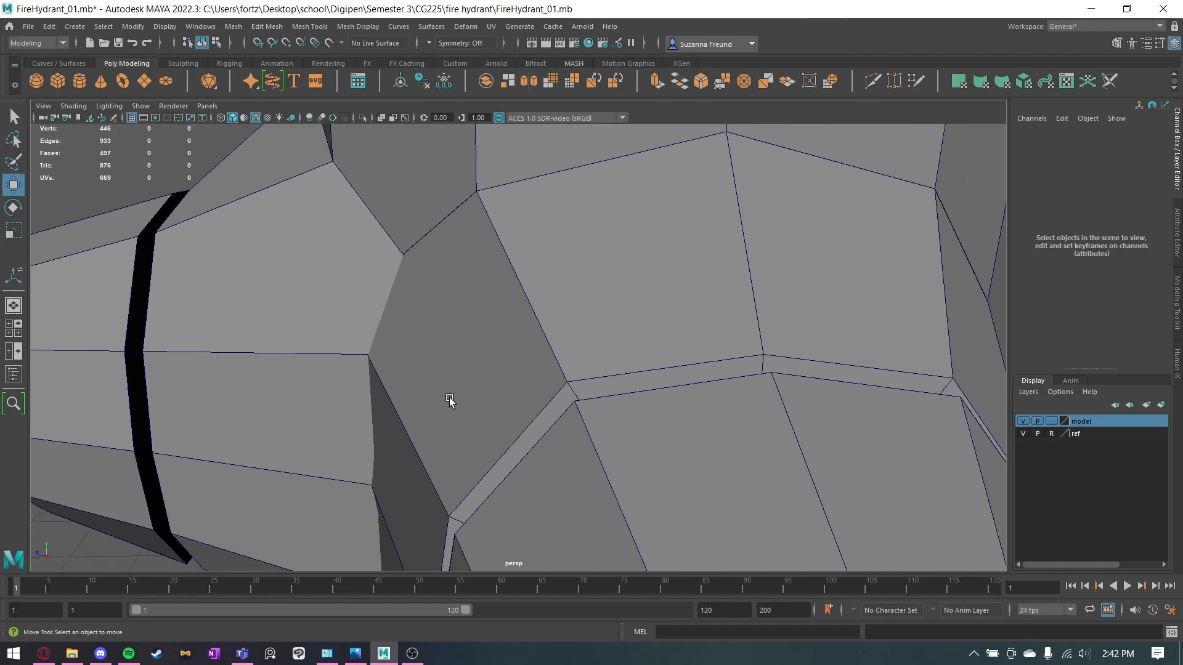
scroll(376, 377, "down", 5)
left_click_drag(376, 379, 459, 332, "alt")
scroll(459, 331, "down", 3)
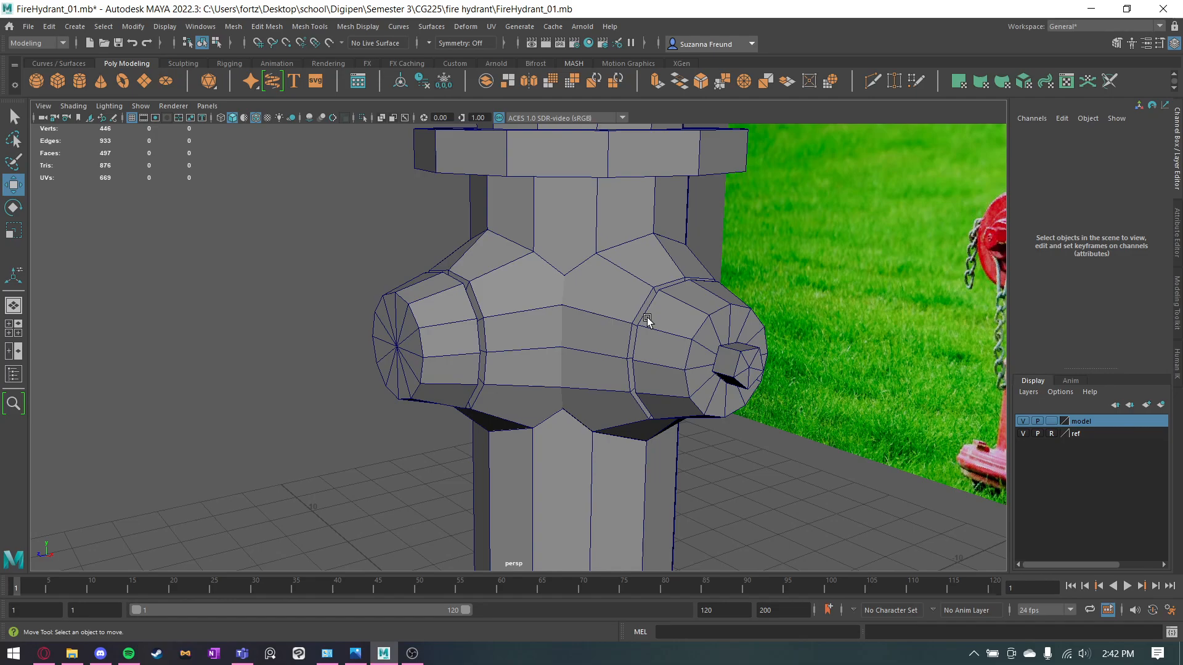
left_click(555, 231)
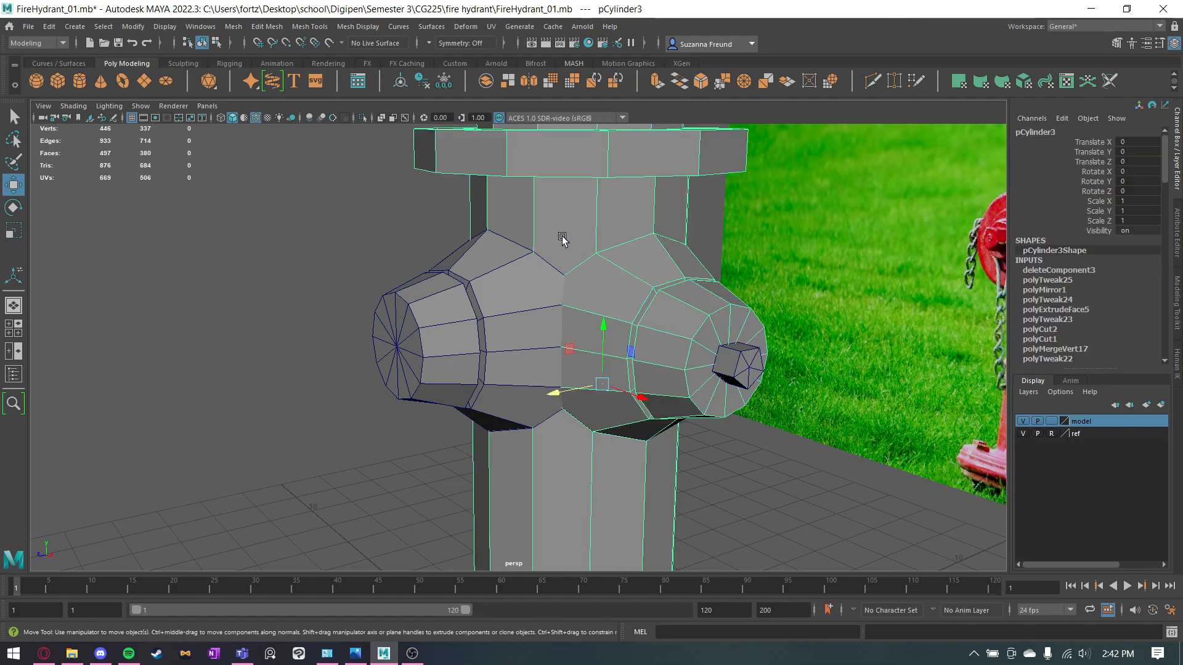
left_click(498, 335)
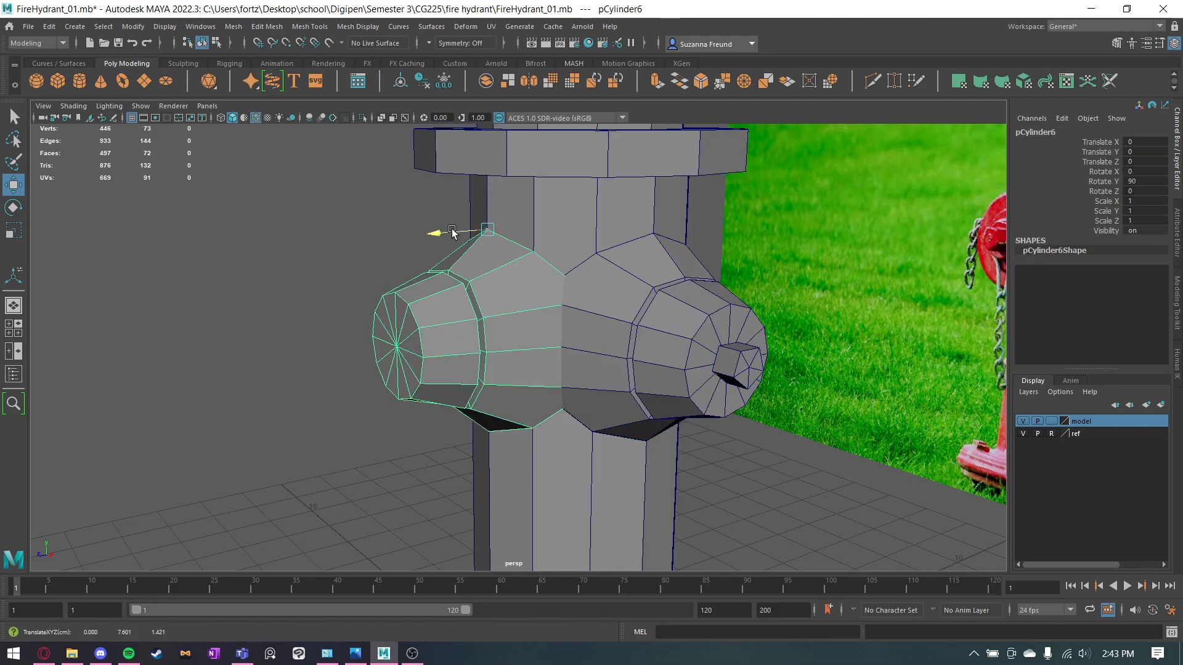
left_click_drag(452, 231, 306, 248)
key("ctrl+z")
mouse_move(607, 265)
left_mouse_down("alt")
mouse_move(556, 260)
mouse_move(531, 238)
mouse_move(567, 236)
mouse_move(493, 226)
left_mouse_up("alt")
Turn on X-ray display and combine the front outlet piece with the hydrant body into one mesh.
left_click(556, 260)
left_click(380, 117)
left_click(406, 230)
left_click(530, 211)
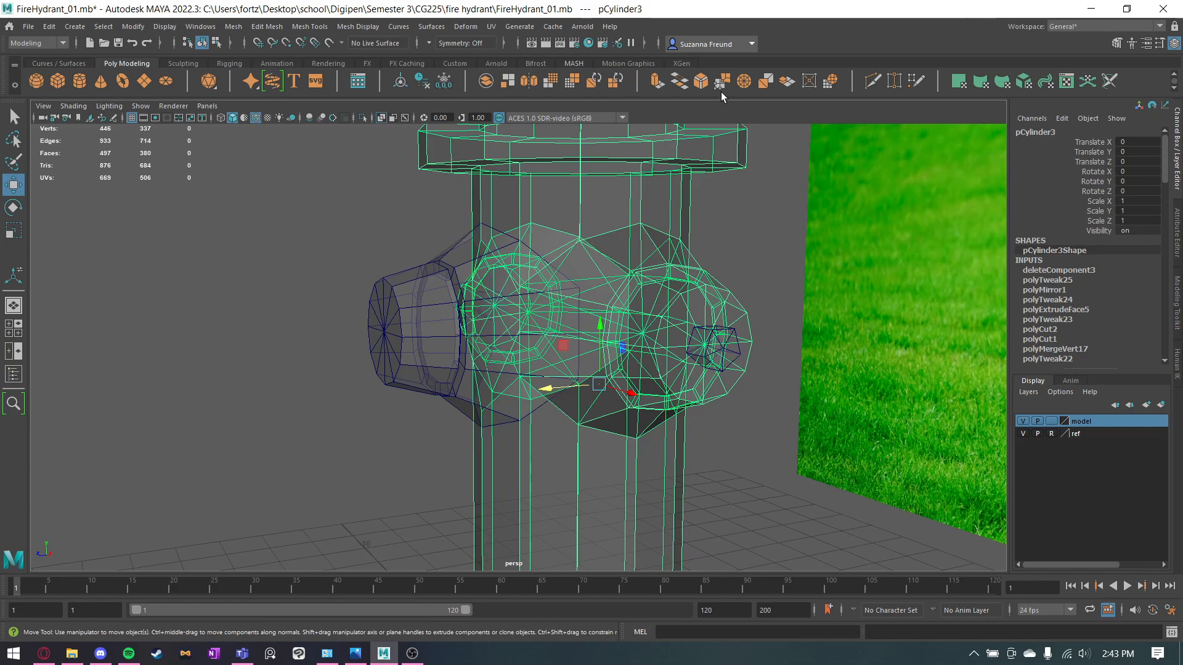
right_click_drag(604, 183, 581, 181)
left_click(392, 295)
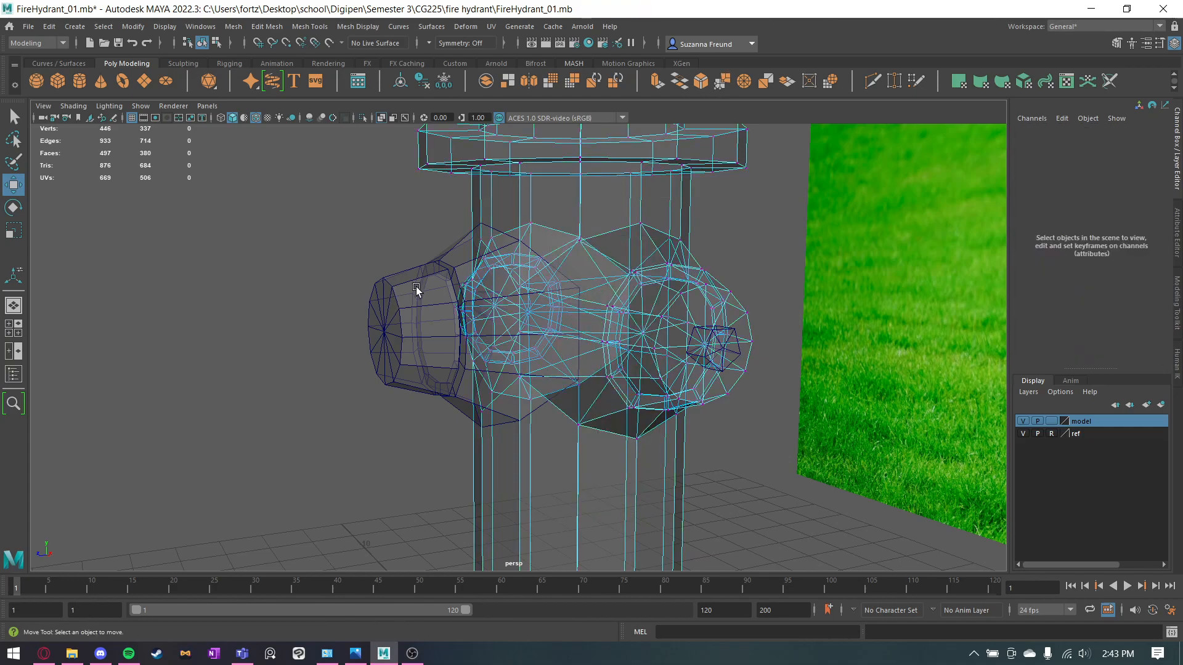
left_click(415, 285)
key("q")
left_click(543, 205, "shift")
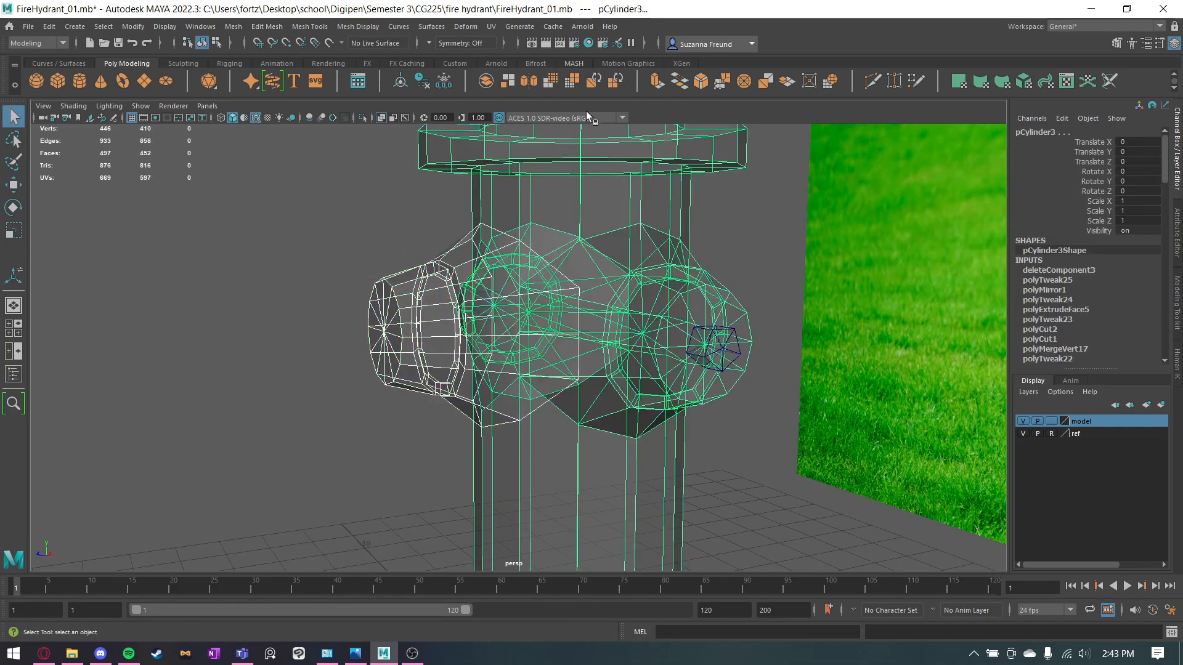
left_click(486, 81)
left_click(737, 226)
left_click(563, 238)
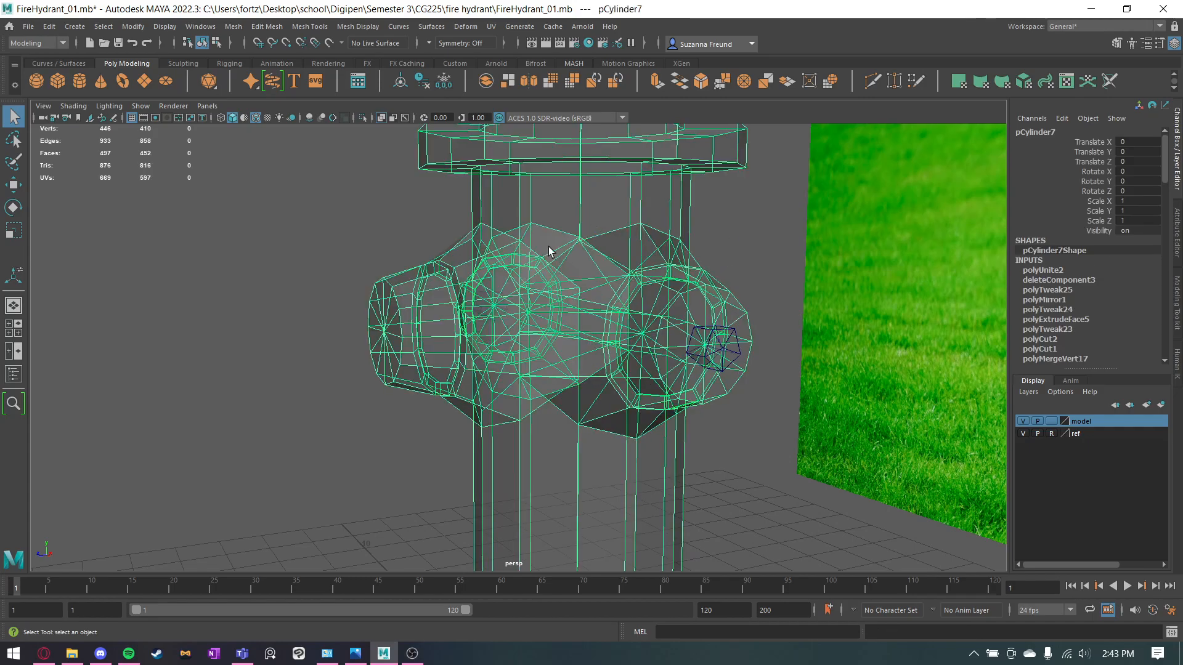
Target-weld the overlapping pair of vertices at the top of the seam between the front outlet piece and the body.
scroll(565, 241, "up", 5)
left_click_drag(567, 243, 564, 248, "alt")
middle_click_drag(552, 188, 570, 296, "alt")
left_click_drag(571, 298, 542, 233, "alt")
left_click(895, 79)
left_click_drag(468, 259, 422, 265, "alt")
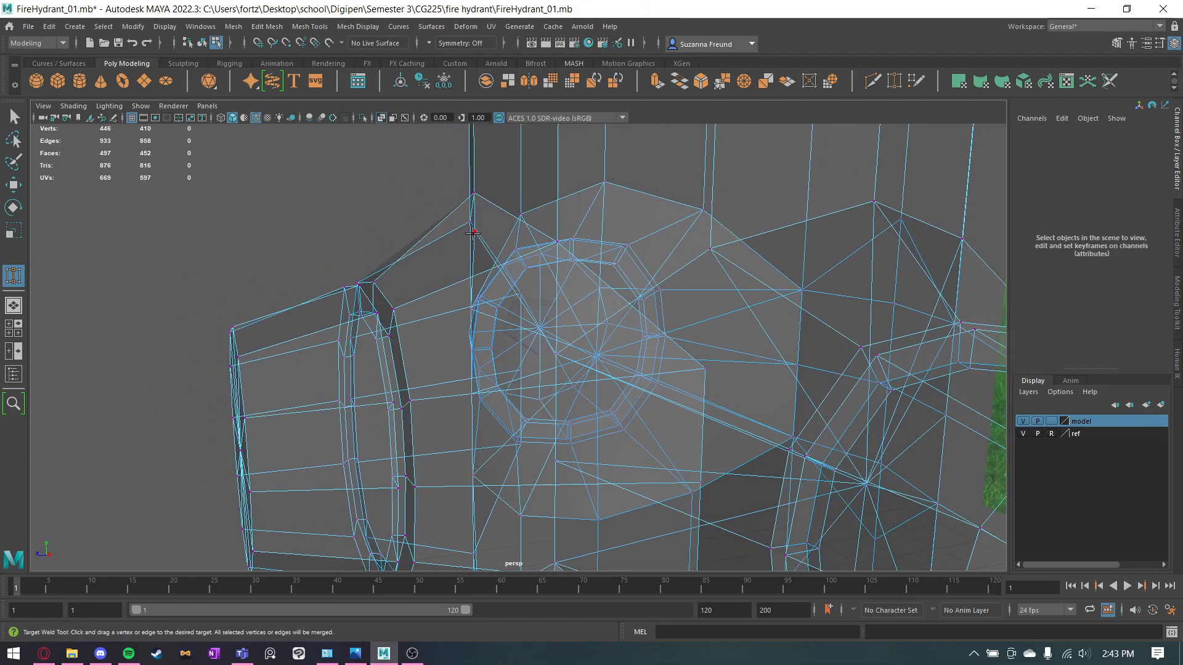
left_click_drag(476, 185, 507, 208)
left_click_drag(548, 213, 425, 262, "alt")
right_click_drag(288, 286, 720, 303, "alt")
middle_click_drag(551, 291, 640, 469, "alt")
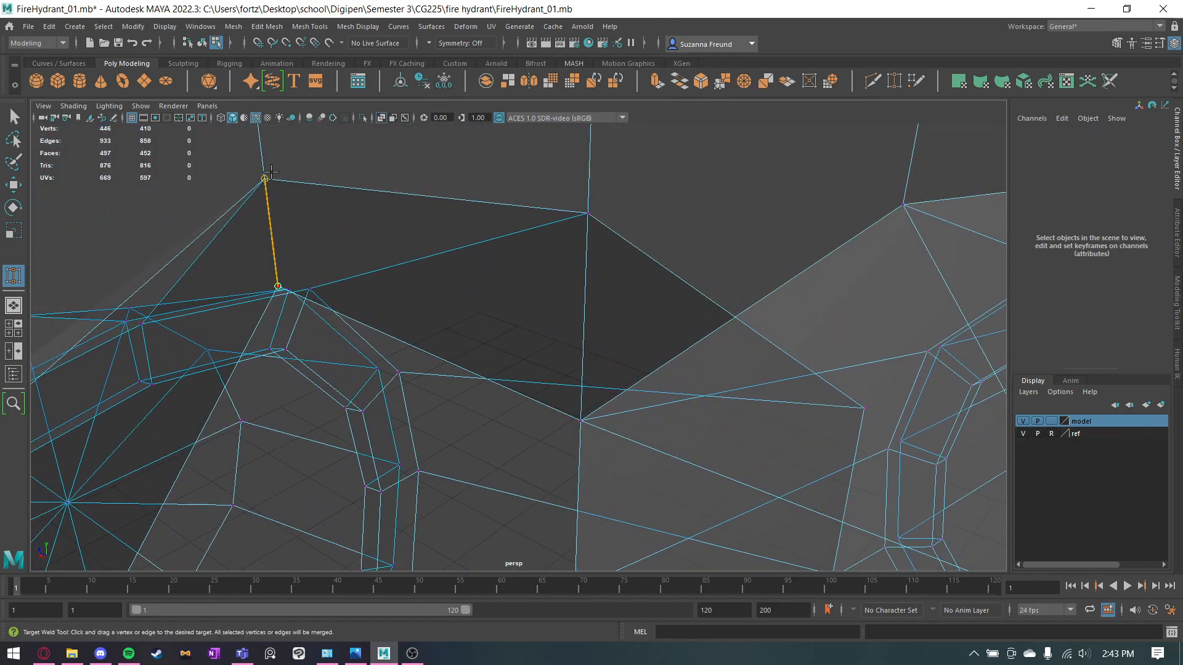
left_click_drag(287, 302, 357, 350, "alt")
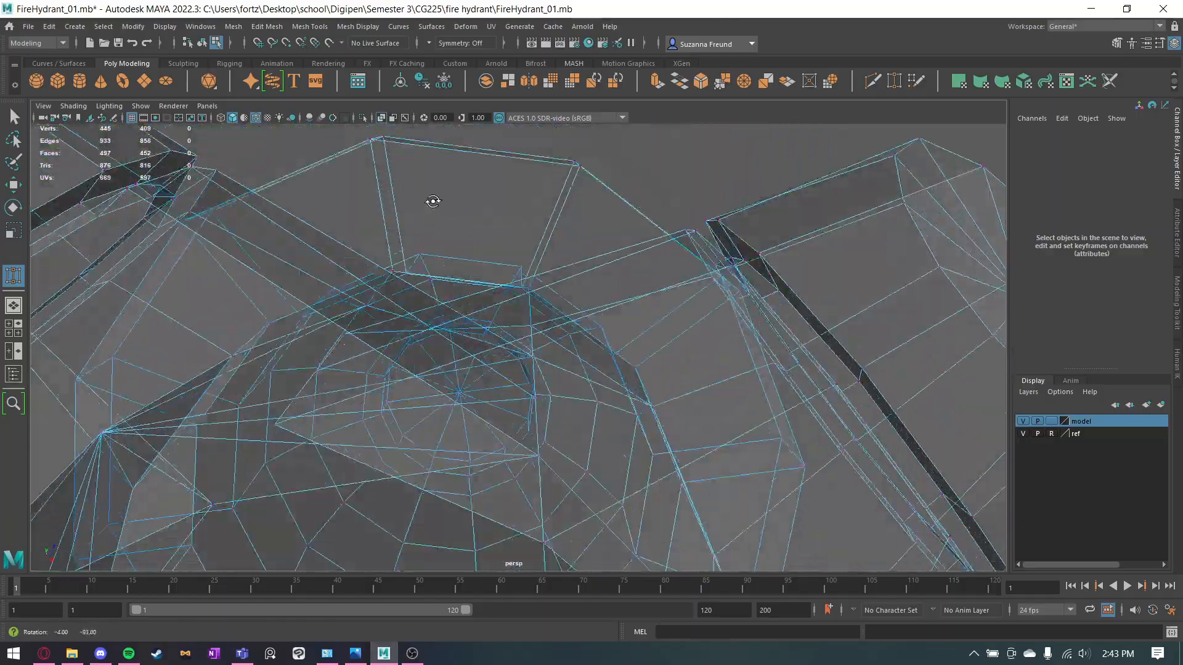
left_click_drag(433, 201, 431, 212, "alt")
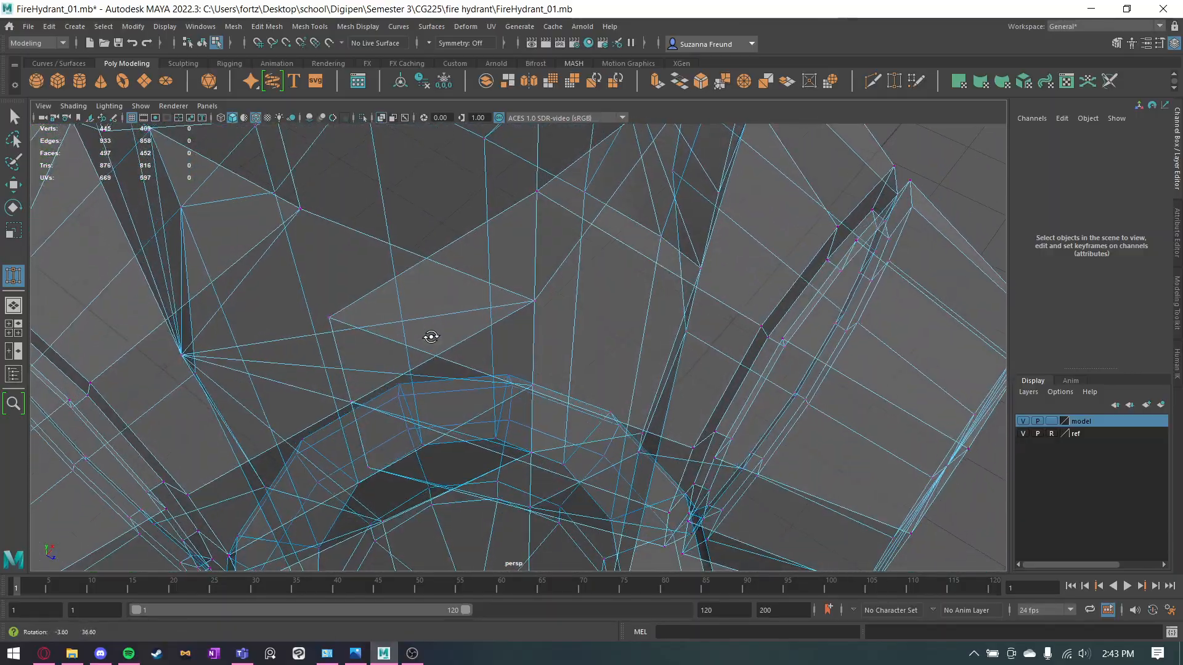
left_click_drag(447, 315, 594, 253, "alt")
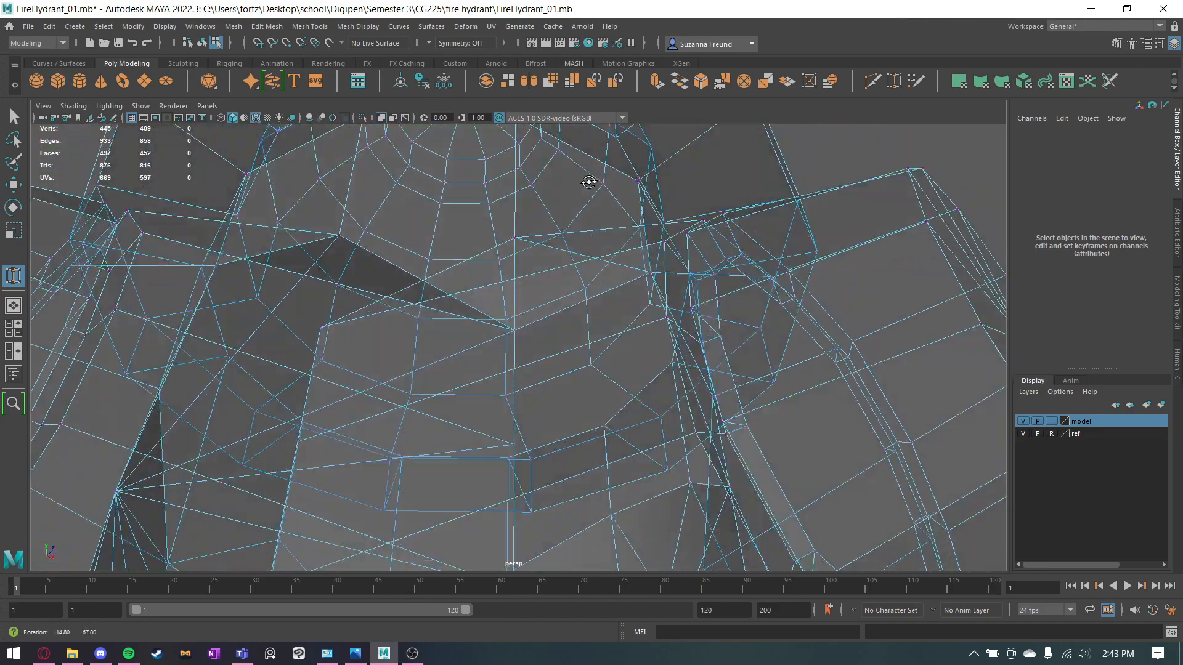
left_click_drag(589, 182, 592, 179, "alt")
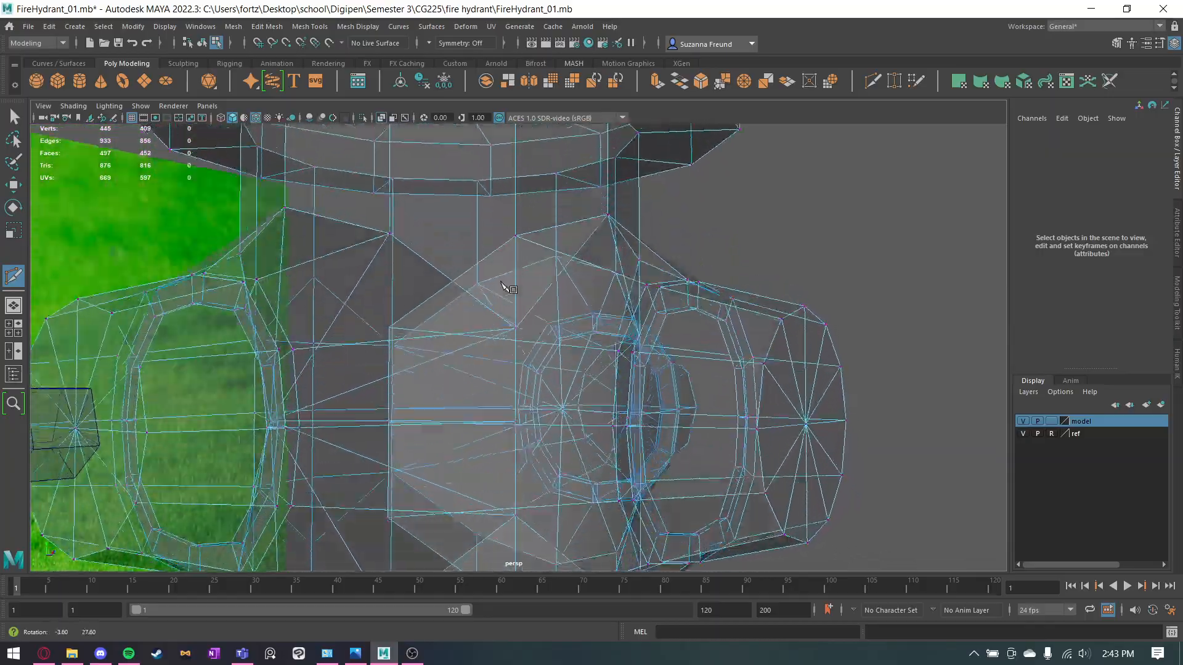
mouse_move(465, 308)
left_mouse_down("alt")
mouse_move(502, 278)
mouse_move(477, 308)
left_mouse_up("alt")
middle_click_drag(641, 295, 654, 151, "alt")
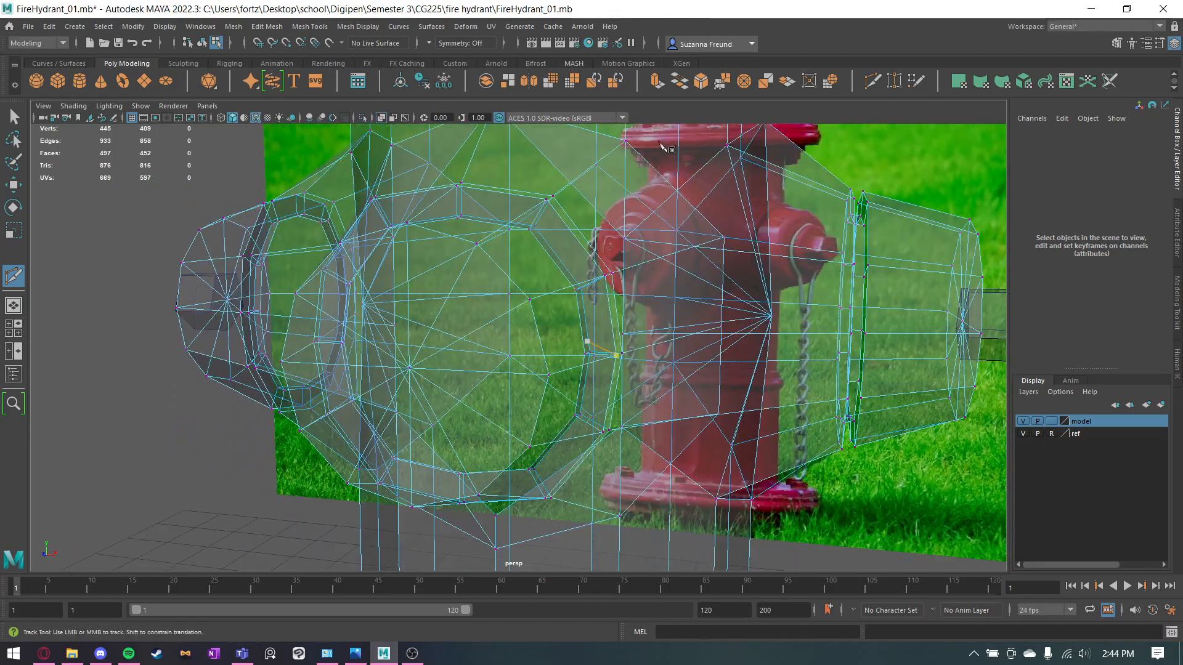
Target-weld the overlapping vertices along the underside of the seam between the front outlet piece and the body.
left_click(893, 80)
scroll(511, 425, "up", 8)
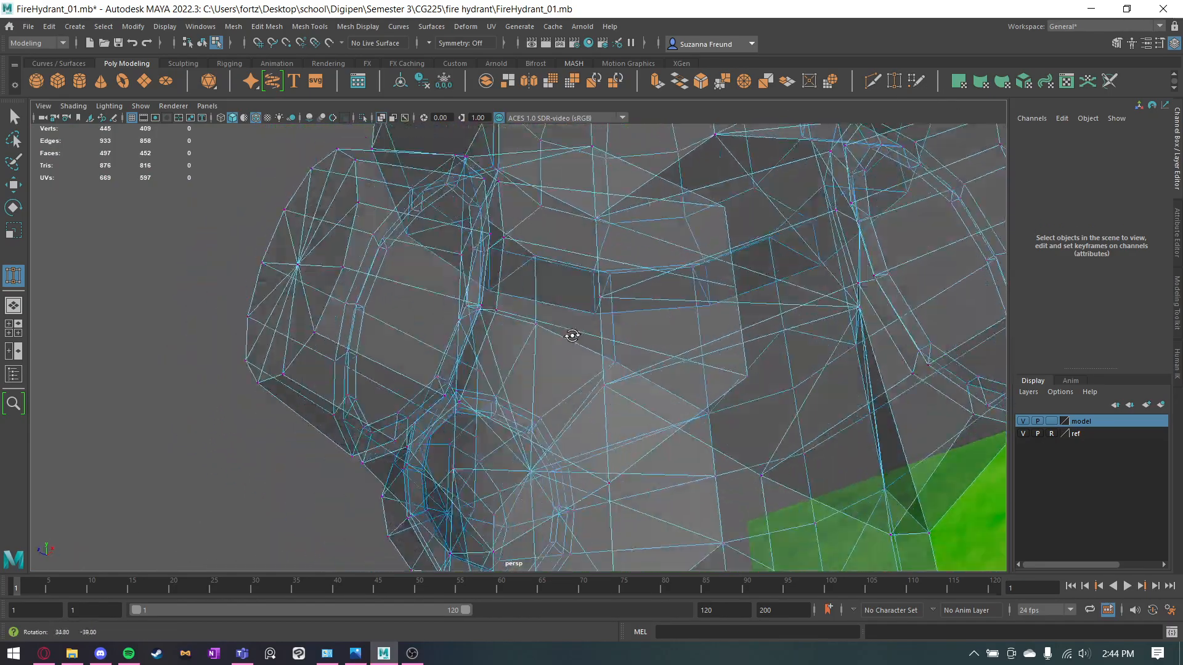
left_click_drag(560, 348, 478, 362, "alt")
right_click_drag(481, 361, 707, 377, "alt")
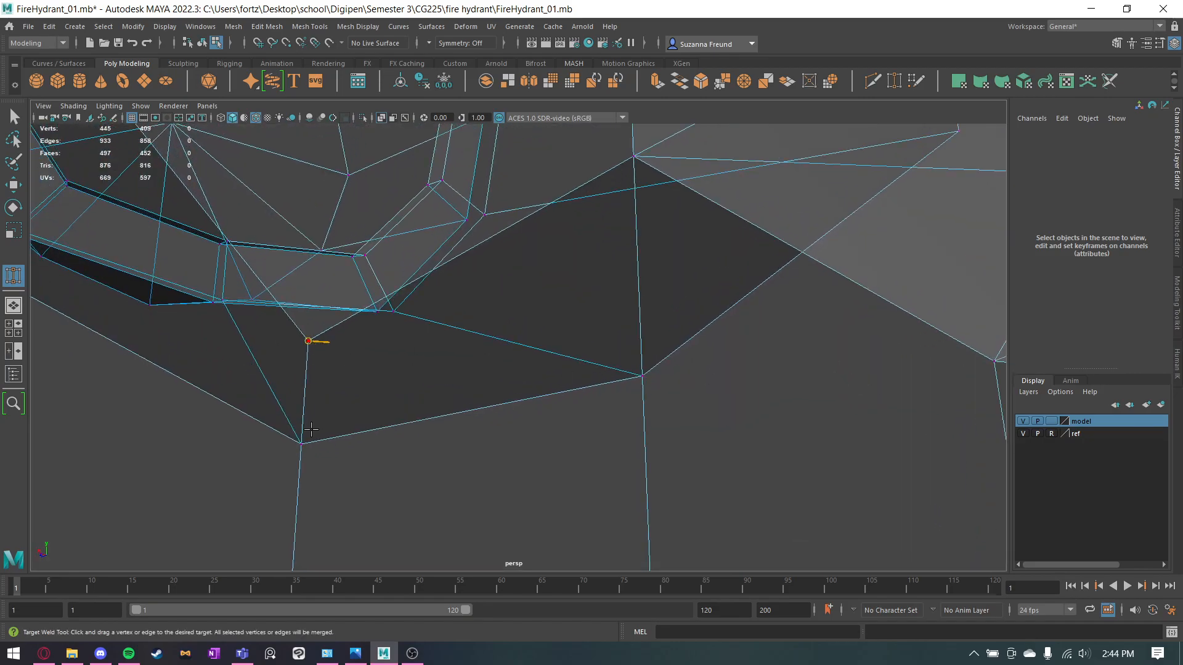
left_click_drag(377, 430, 811, 336, "alt")
middle_click_drag(506, 376, 502, 379, "alt")
left_click_drag(502, 379, 525, 400, "alt")
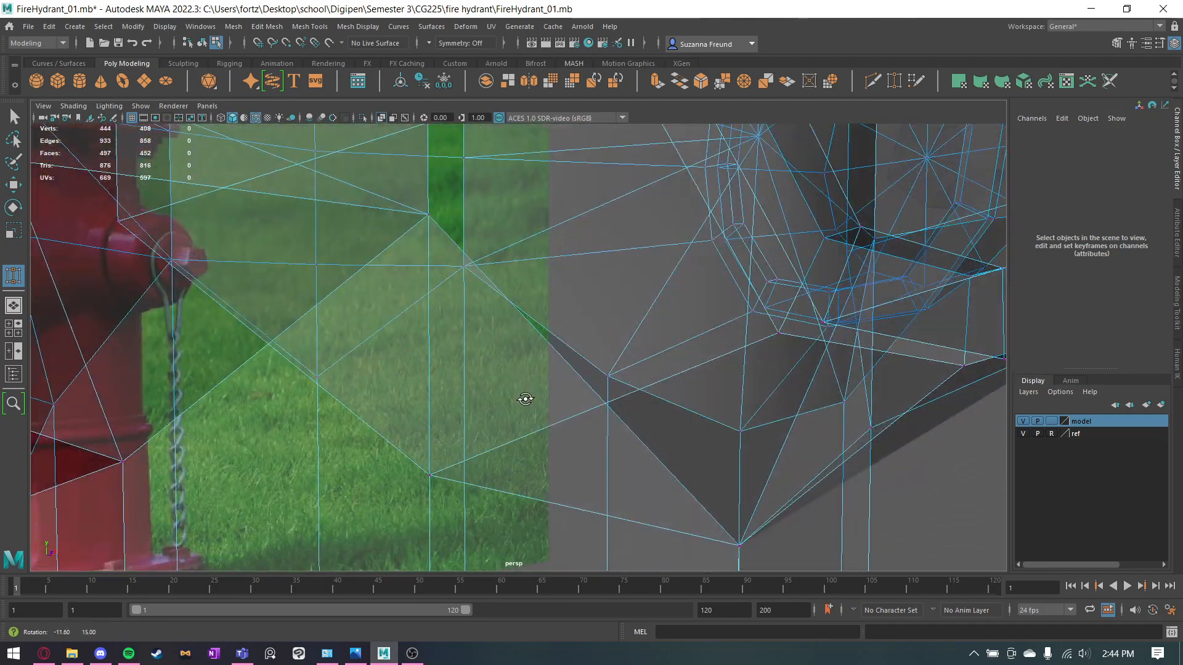
left_click_drag(465, 271, 474, 392, "alt")
left_click_drag(378, 357, 566, 404, "alt")
Examine the remaining unwelded vertices where the front outlet piece meets the side outlets from several angles.
scroll(565, 404, "up", 1)
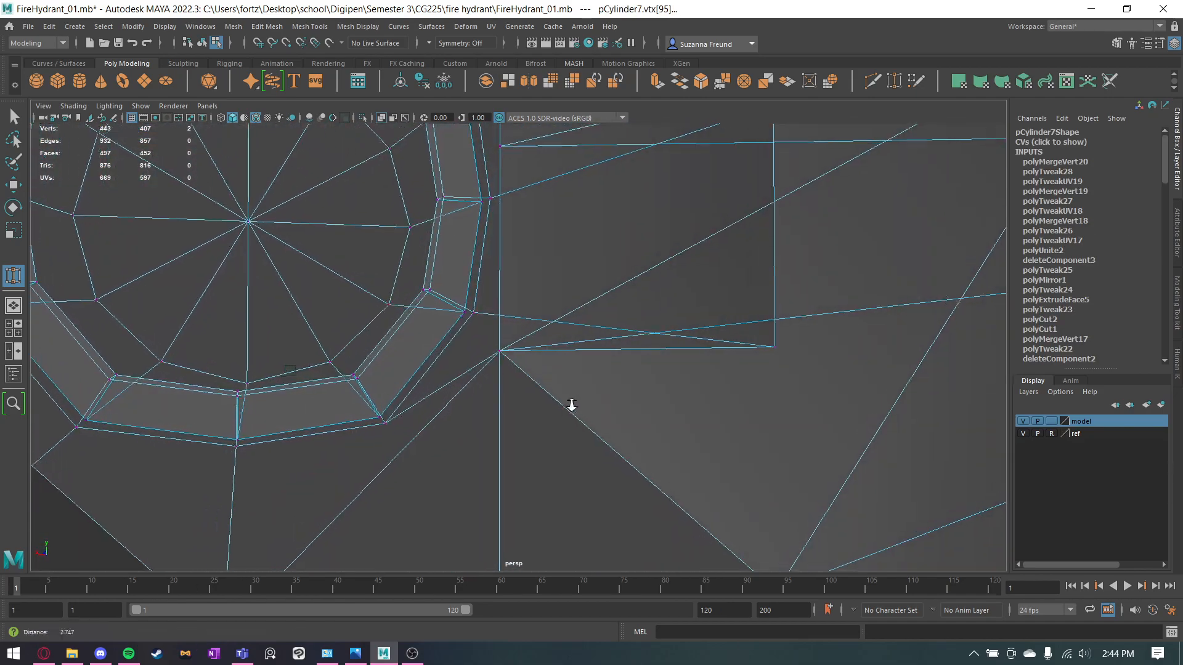
left_click_drag(809, 372, 806, 382, "alt")
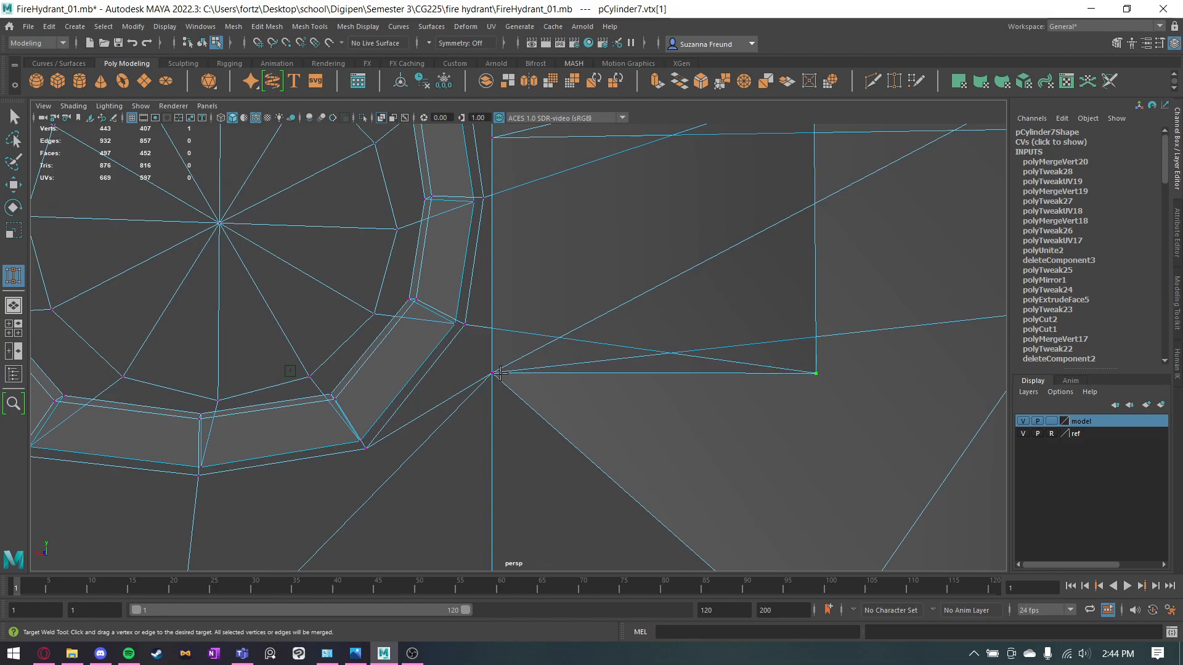
left_click_drag(806, 370, 767, 363, "alt")
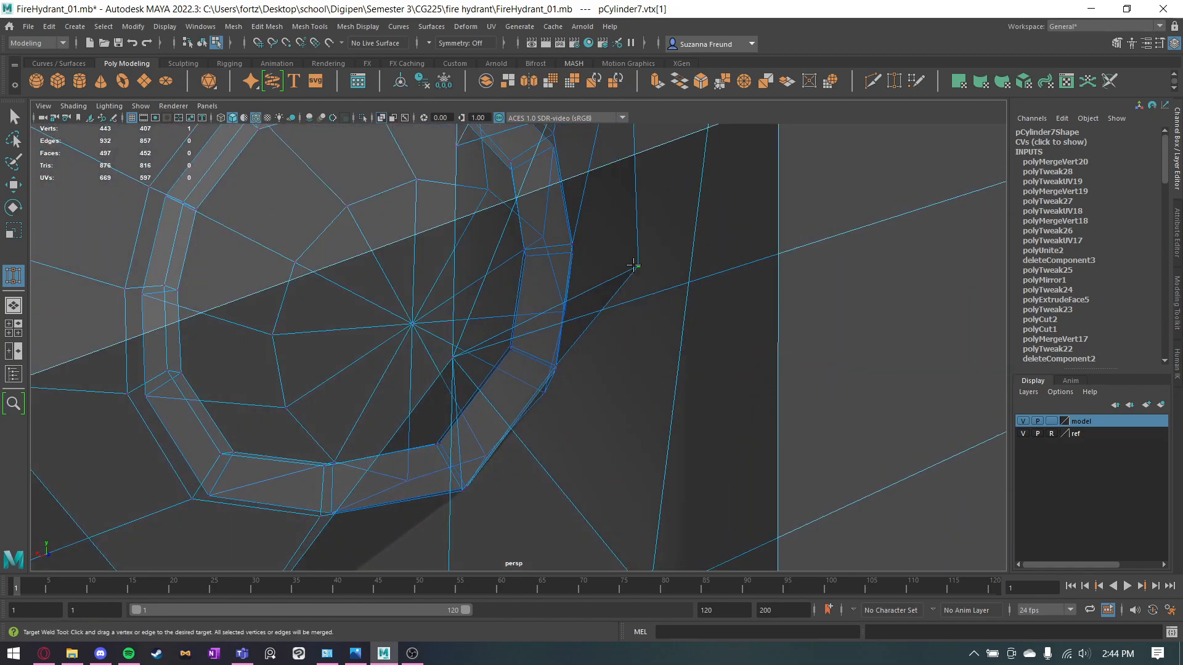
left_click_drag(619, 285, 656, 256)
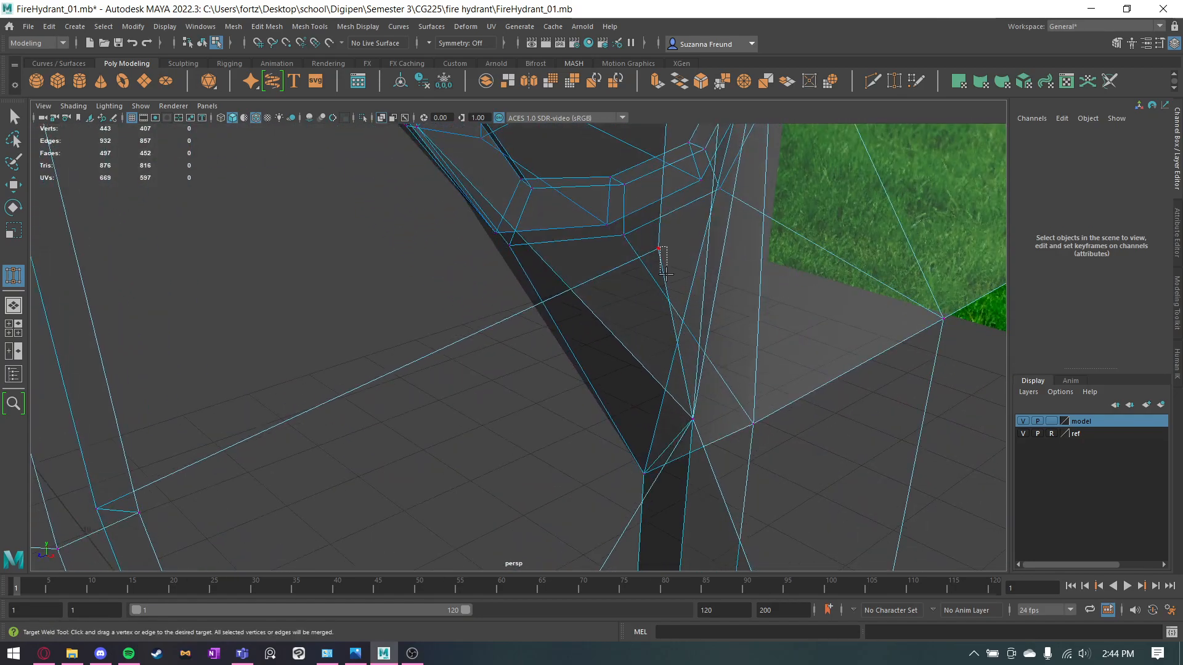
left_click(657, 245)
right_click_drag(657, 244, 795, 287, "alt")
middle_click_drag(856, 292, 813, 304, "alt")
left_click_drag(705, 324, 764, 319, "alt")
right_click_drag(764, 319, 610, 331, "alt")
key("w")
left_click_drag(610, 330, 554, 345, "alt")
left_click_drag(300, 396, 654, 383, "alt")
middle_click_drag(654, 383, 643, 384, "alt")
left_click_drag(642, 384, 743, 383, "alt")
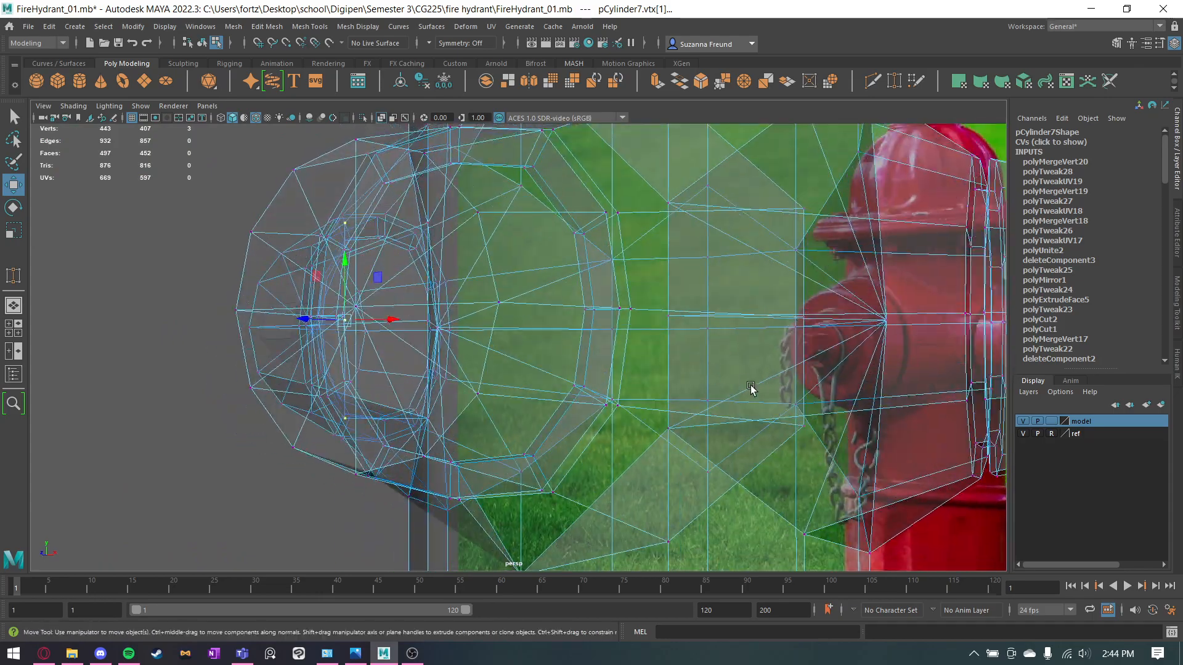
left_click_drag(849, 281, 833, 255, "alt")
left_click_drag(830, 304, 789, 351, "alt")
left_click_drag(738, 385, 753, 316, "alt")
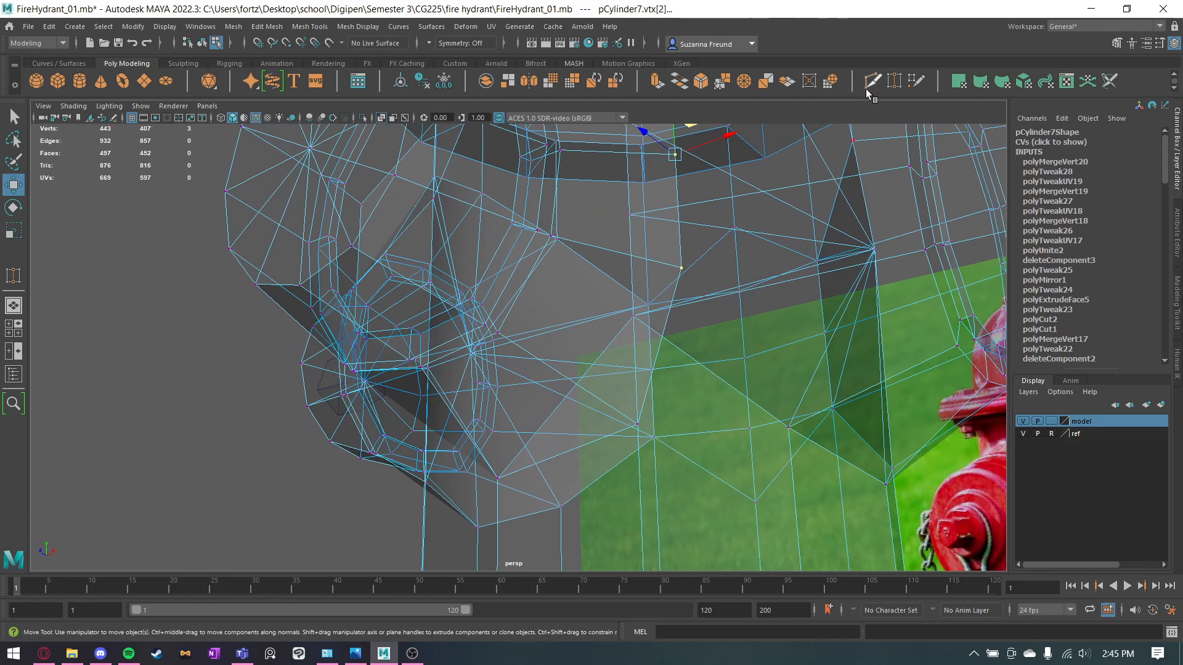
Target-weld the stray vertices where the first side outlet meets the front outlet piece into the neighbouring seam corners.
left_click(893, 82)
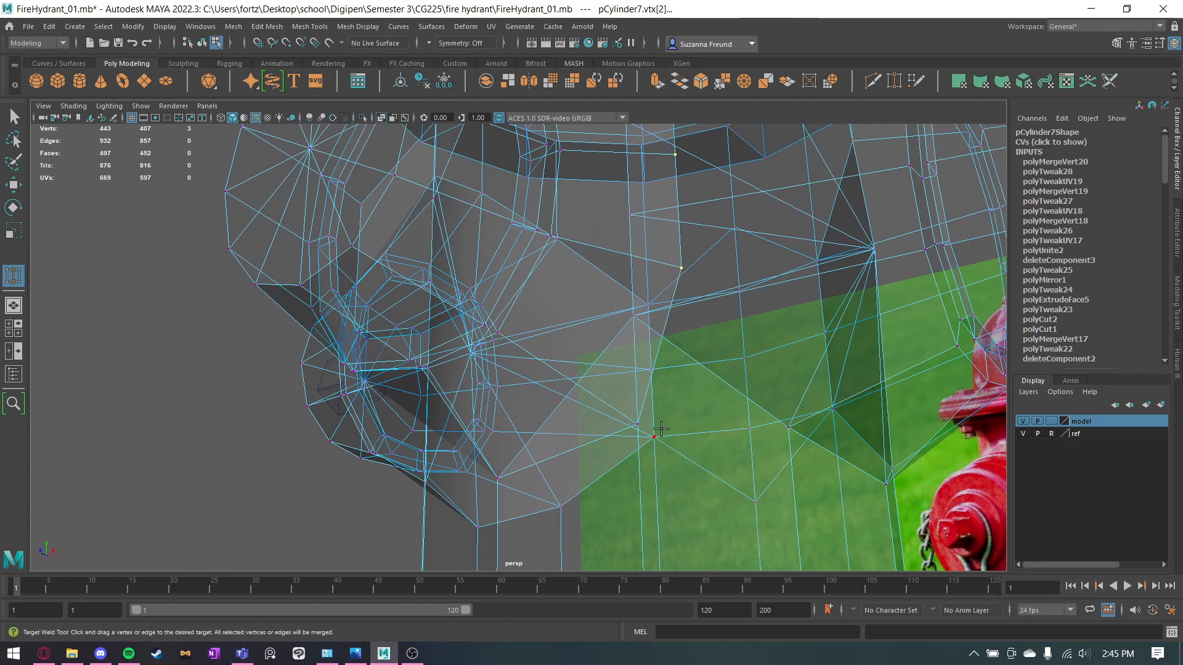
left_click_drag(634, 456, 686, 442, "alt")
left_click(757, 409)
left_click_drag(771, 407, 677, 429, "alt")
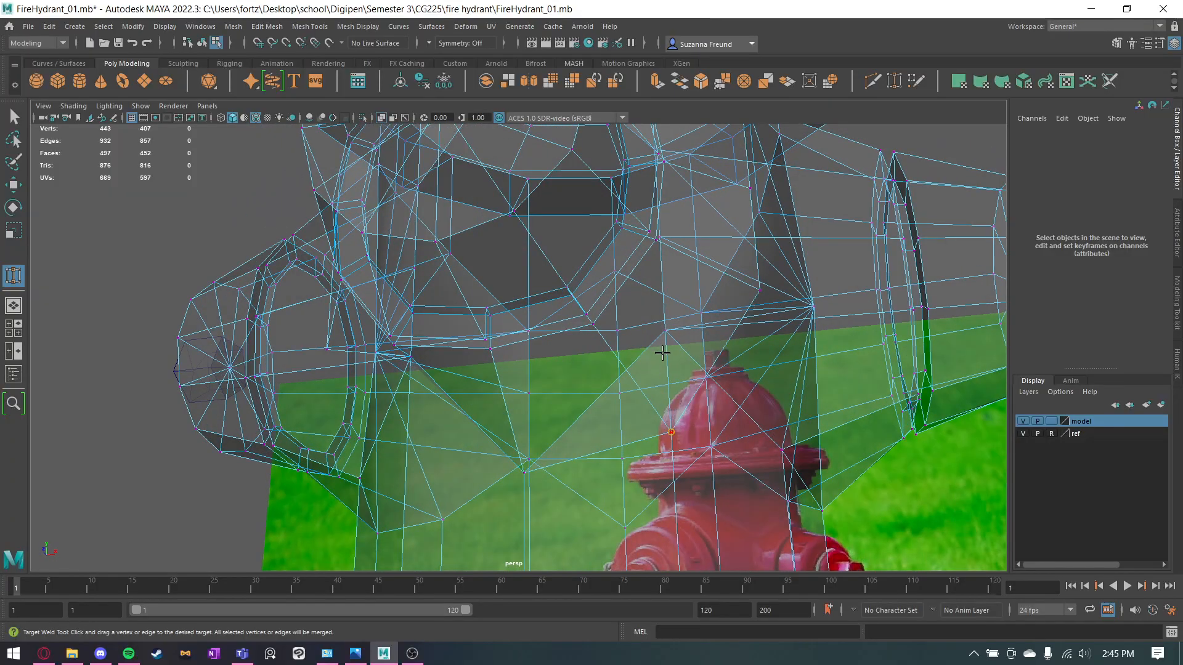
left_click_drag(681, 339, 579, 387, "alt")
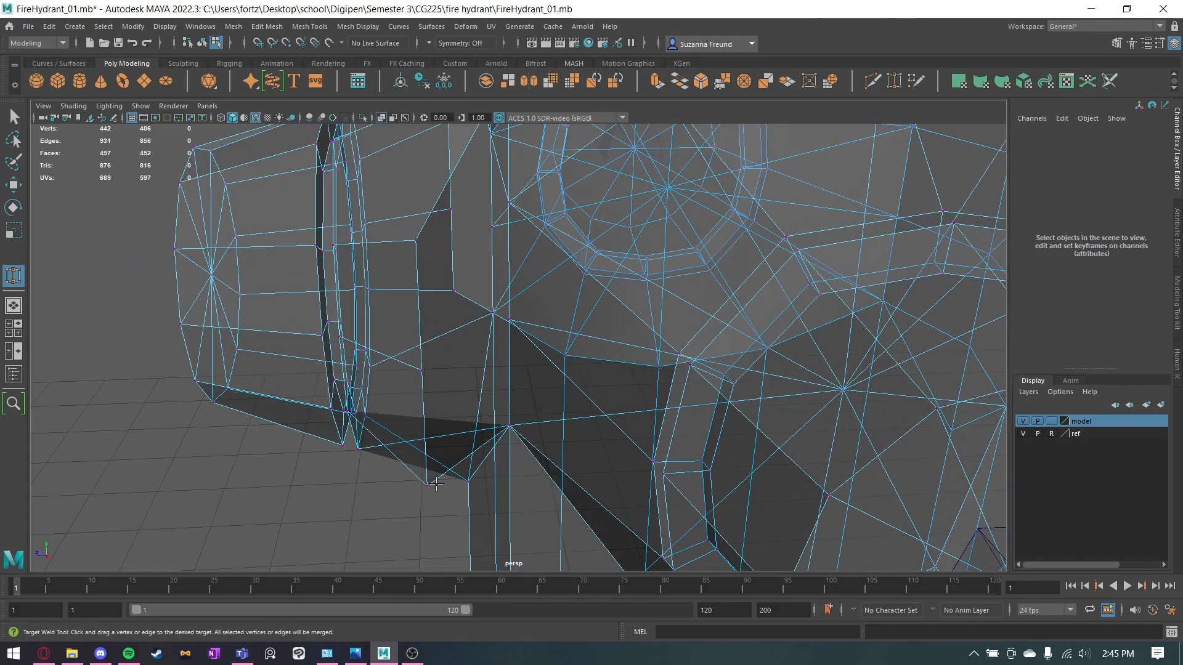
left_click_drag(501, 435, 503, 432)
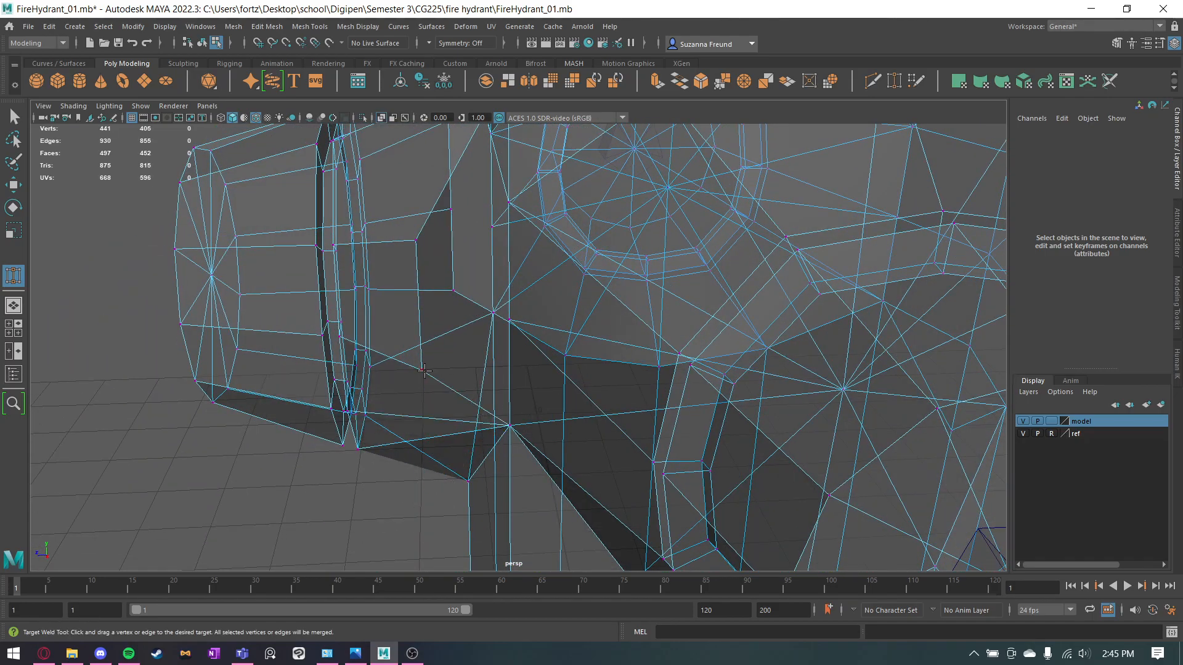
left_click_drag(507, 318, 507, 319)
left_click_drag(449, 280, 476, 366, "alt")
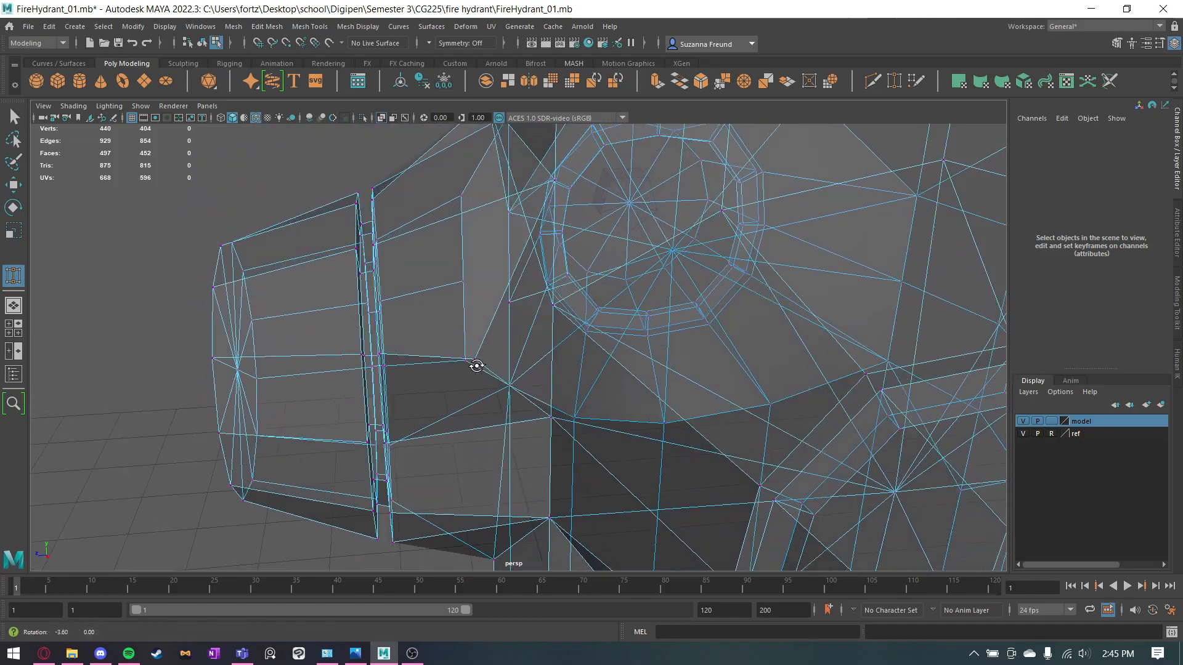
left_click_drag(556, 312, 555, 308)
left_click_drag(556, 311, 616, 345, "alt")
Target-weld the matching stray vertices at the opposite side outlet into the seam corners beside the front outlet.
left_click_drag(715, 316, 662, 318)
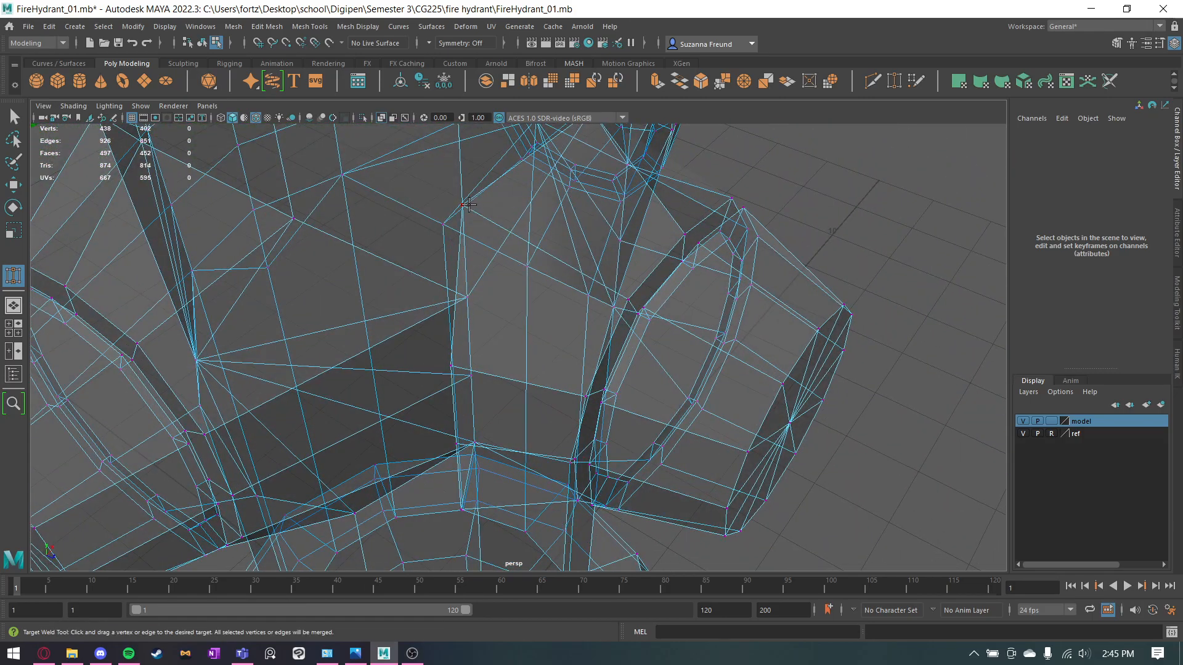
left_click_drag(465, 278, 466, 297)
left_click_drag(473, 343, 531, 316, "alt")
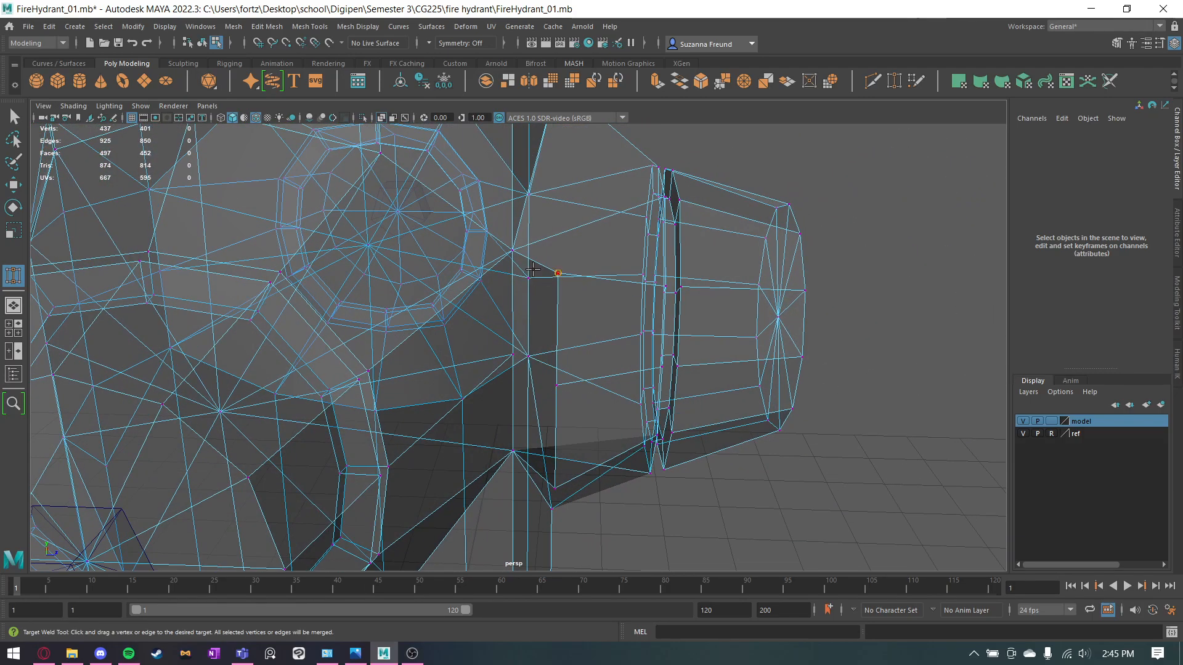
left_click_drag(514, 250, 514, 249)
left_click_drag(515, 361, 515, 362)
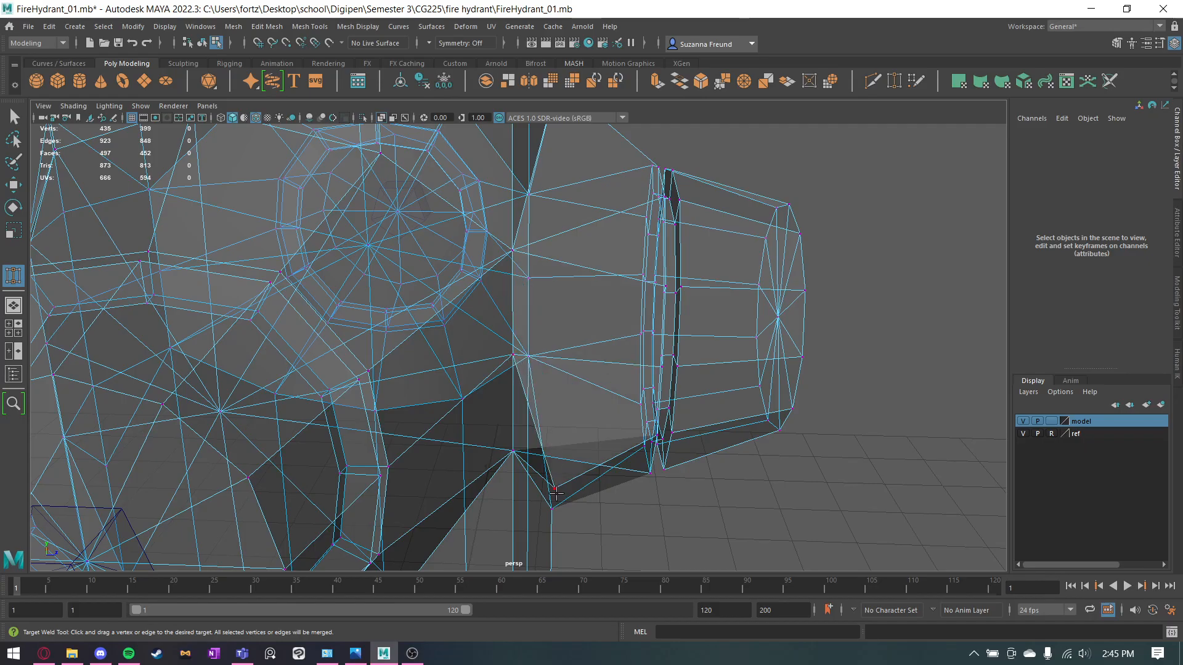
left_click_drag(564, 476, 528, 427, "alt")
Leave the Target Weld tool and turn off X-ray display to show the welded outlet joints as solid.
key("q")
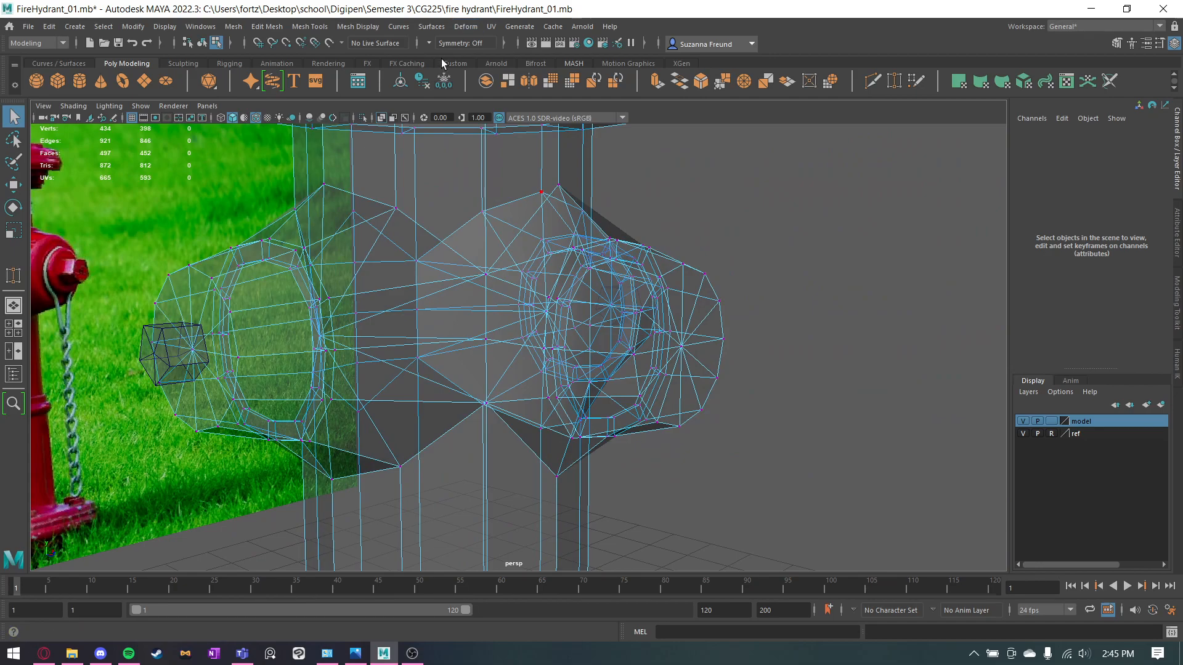
left_click(381, 118)
left_click_drag(490, 254, 455, 250, "alt")
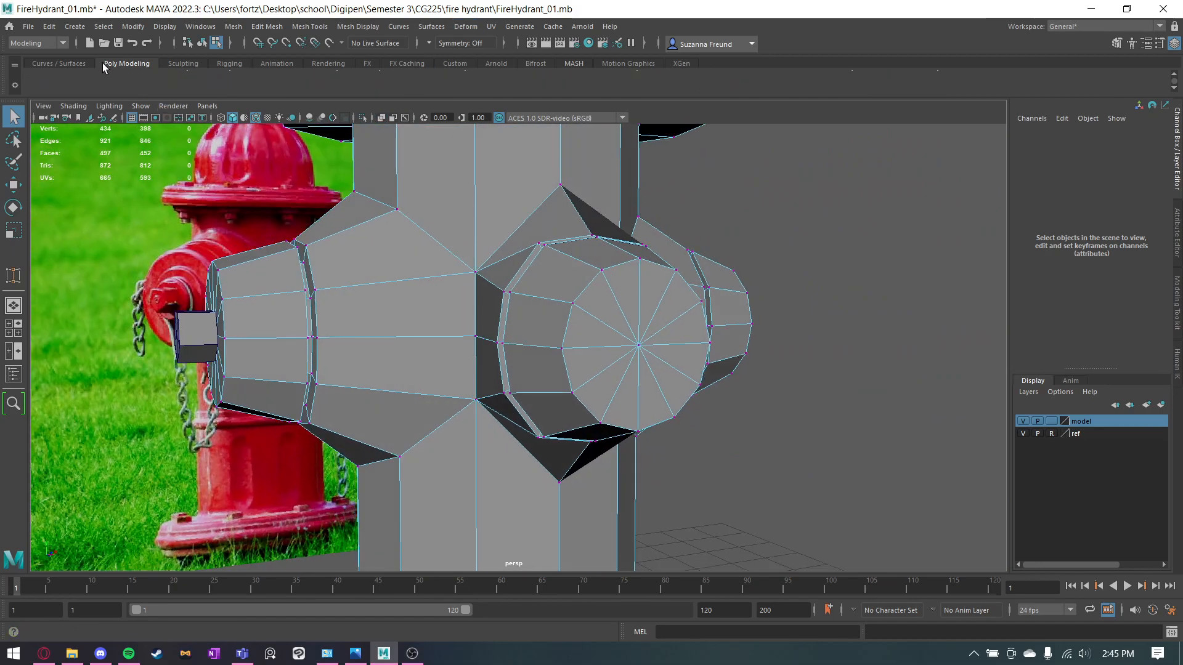
left_click(75, 64)
left_click(135, 62)
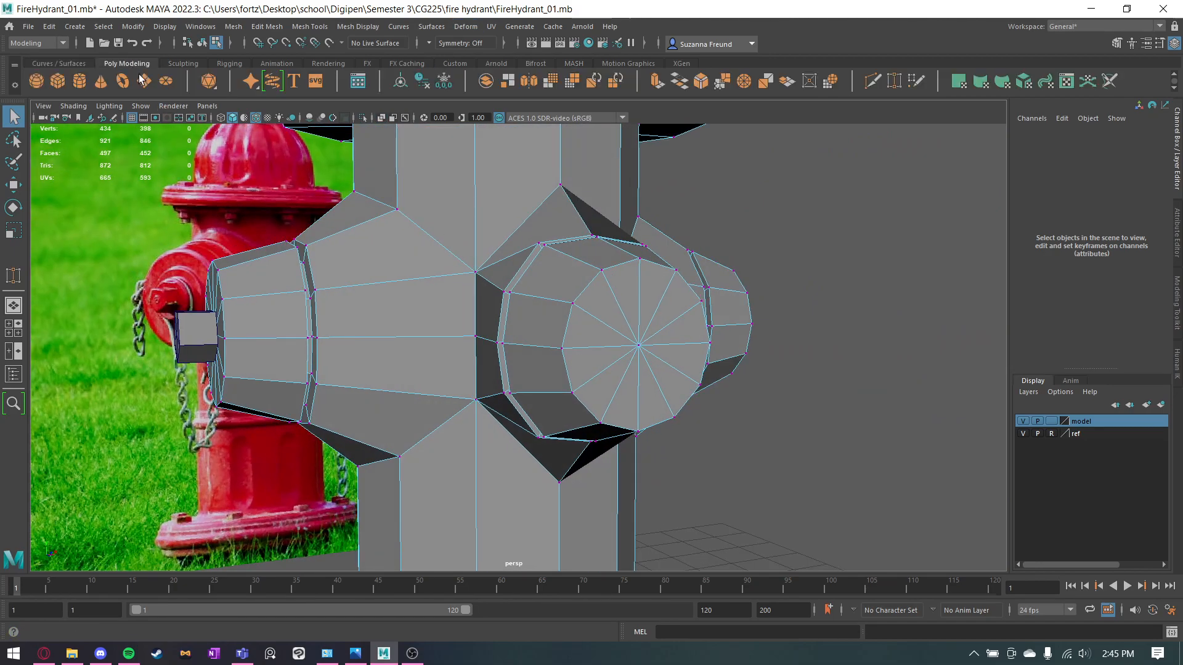
Select the middle seam vertices on both sides of the front outlet and scale them outward toward the side outlets.
left_click_drag(521, 247, 470, 291, "alt")
right_click_drag(468, 271, 418, 269)
left_click(475, 337)
left_click_drag(713, 320, 487, 287, "alt")
left_click(633, 349, "shift")
key("r")
left_click_drag(592, 321, 606, 335, "alt")
left_click_drag(638, 389, 649, 336, "alt")
Select the four seam corner vertices around the front outlet and scale them outward.
left_click(642, 403)
left_click_drag(481, 402, 507, 331, "alt")
left_click(475, 399, "shift")
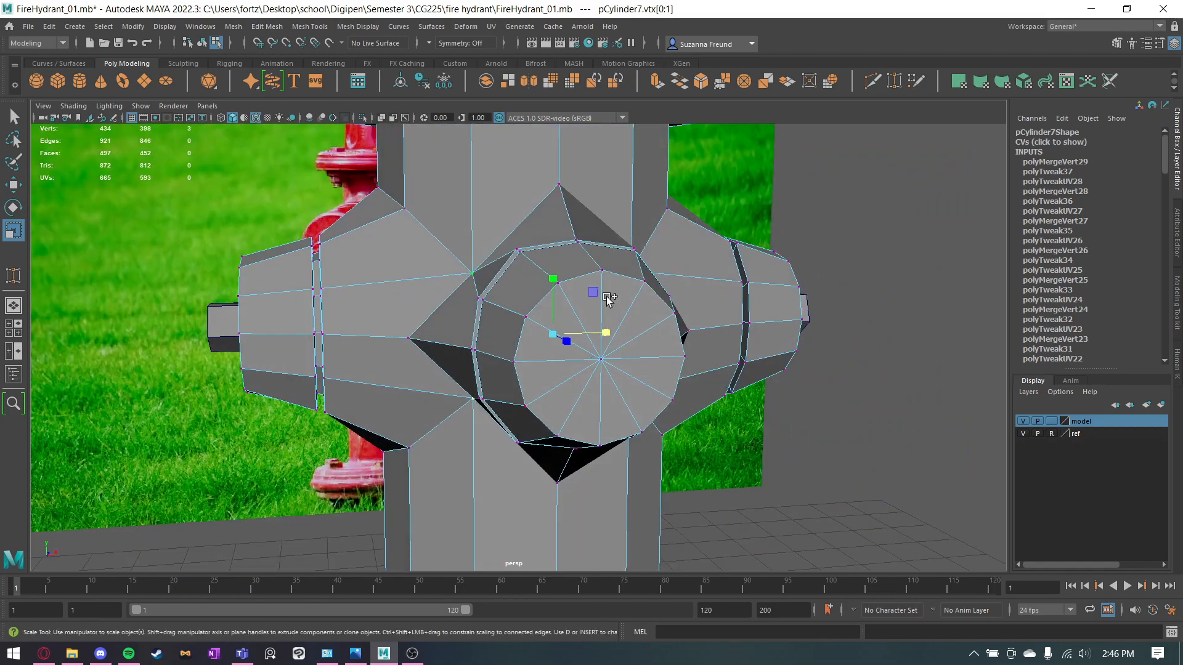
left_click_drag(536, 292, 484, 285, "alt")
left_click(637, 271, "shift")
left_click_drag(583, 315, 601, 293, "alt")
left_click_drag(651, 399, 708, 394, "alt")
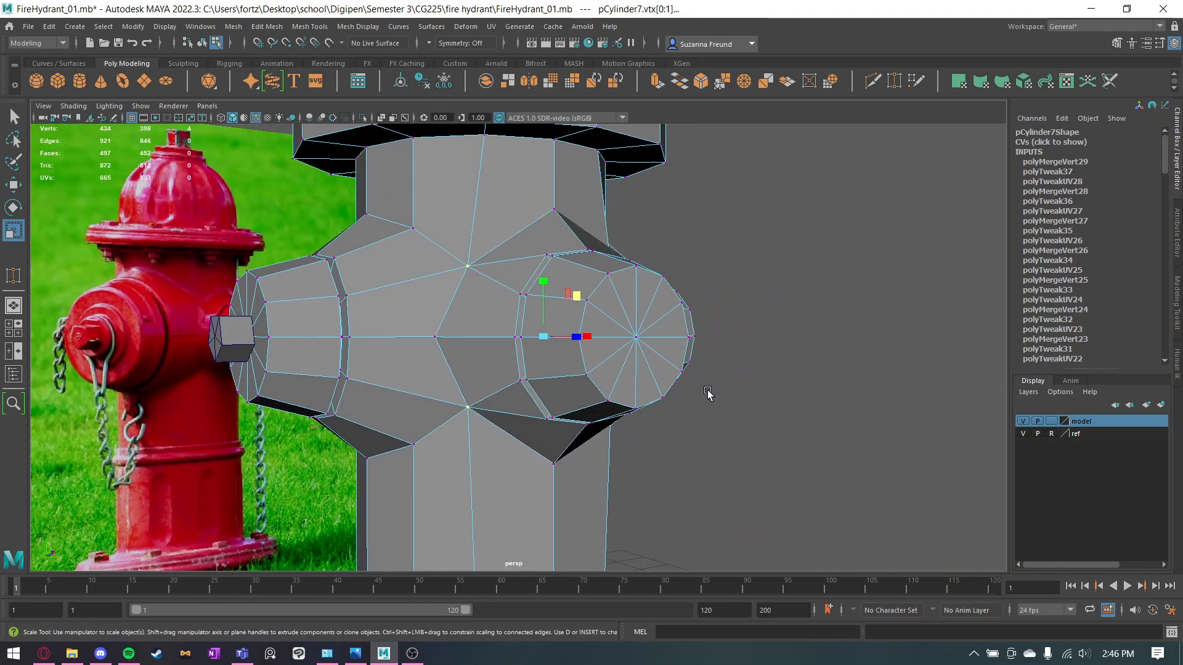
Target-weld the vertices along the body's back centre line between the side outlets into a single middle vertex.
scroll(733, 407, "down", 5)
left_click(792, 428)
left_click_drag(912, 431, 624, 404, "alt")
scroll(607, 437, "up", 5)
left_click(891, 85)
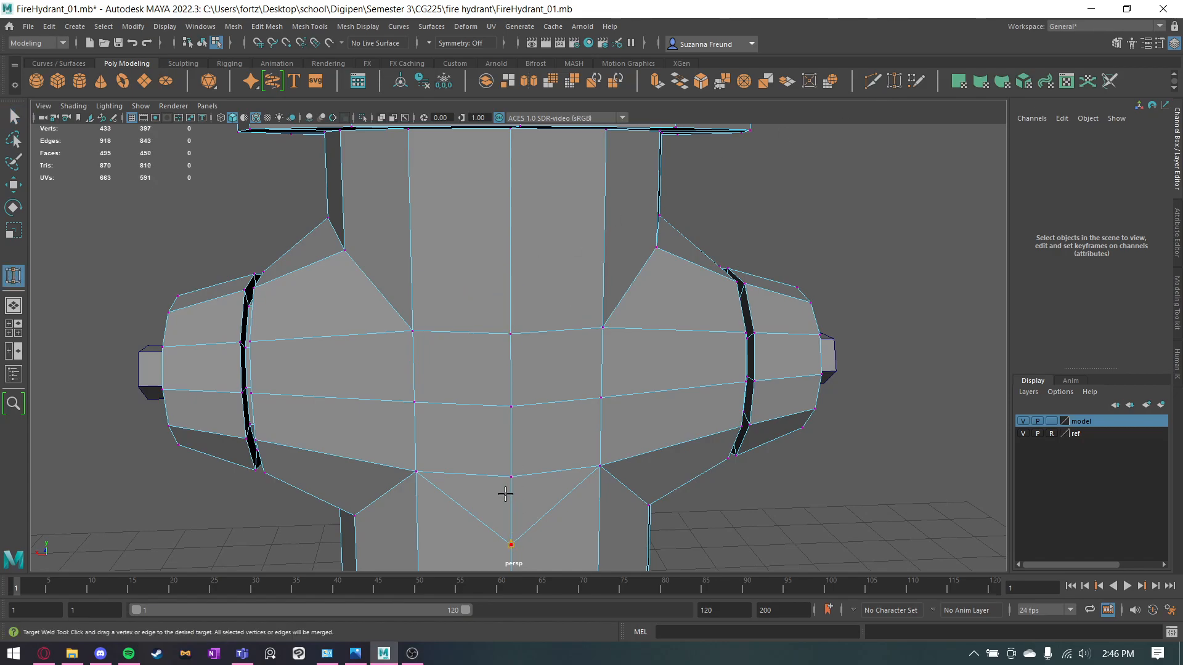
left_click_drag(505, 486, 516, 369, "alt")
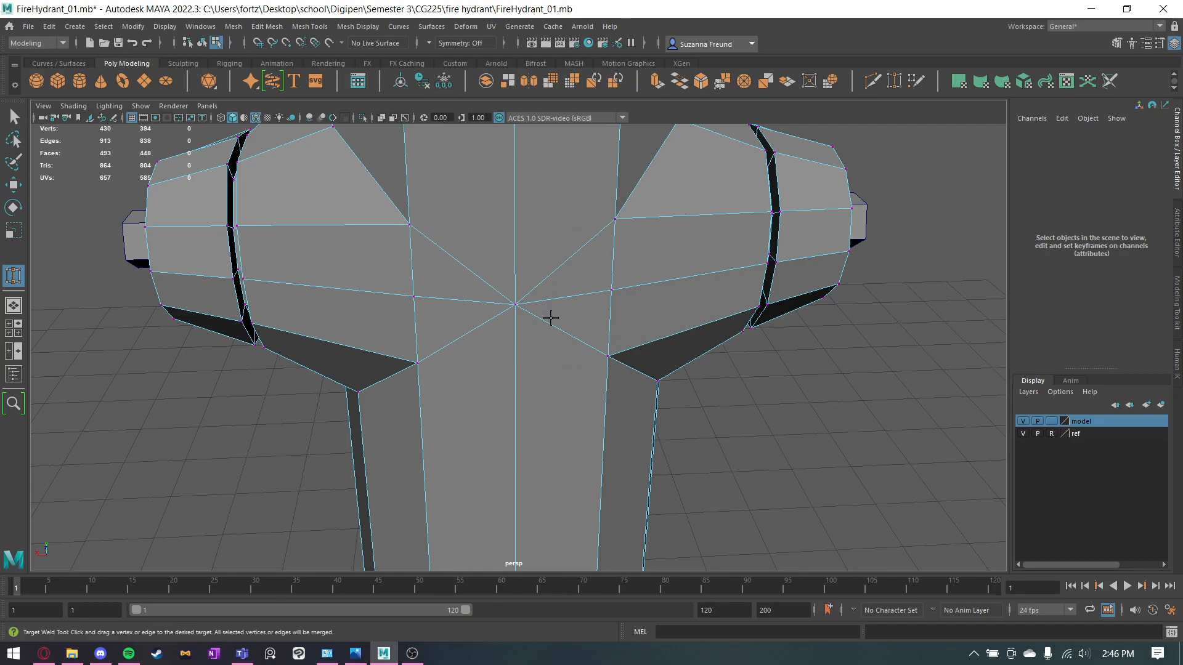
left_click_drag(559, 311, 518, 272, "alt")
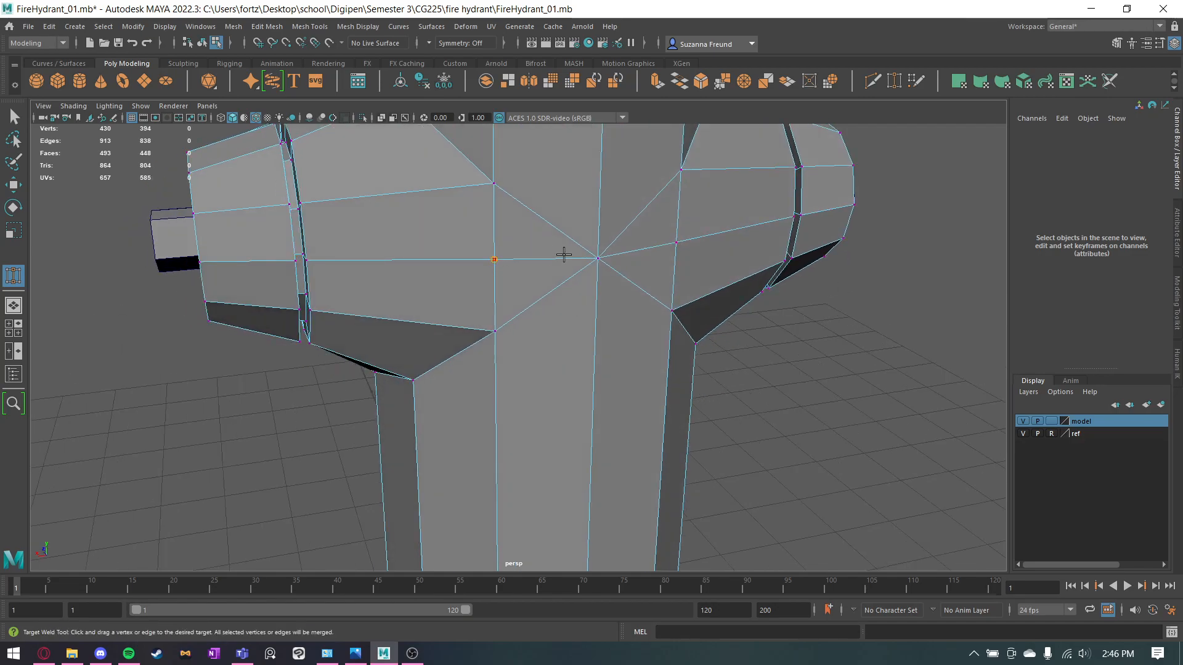
left_click_drag(625, 370, 609, 408, "alt")
left_click_drag(406, 407, 728, 396, "alt")
left_click_drag(488, 333, 542, 390, "alt")
key("q")
Return to object selection and examine the whole hydrant from the side.
right_click_drag(499, 299, 573, 253)
left_click(715, 295)
scroll(718, 298, "down", 6)
left_click_drag(754, 346, 782, 374, "alt")
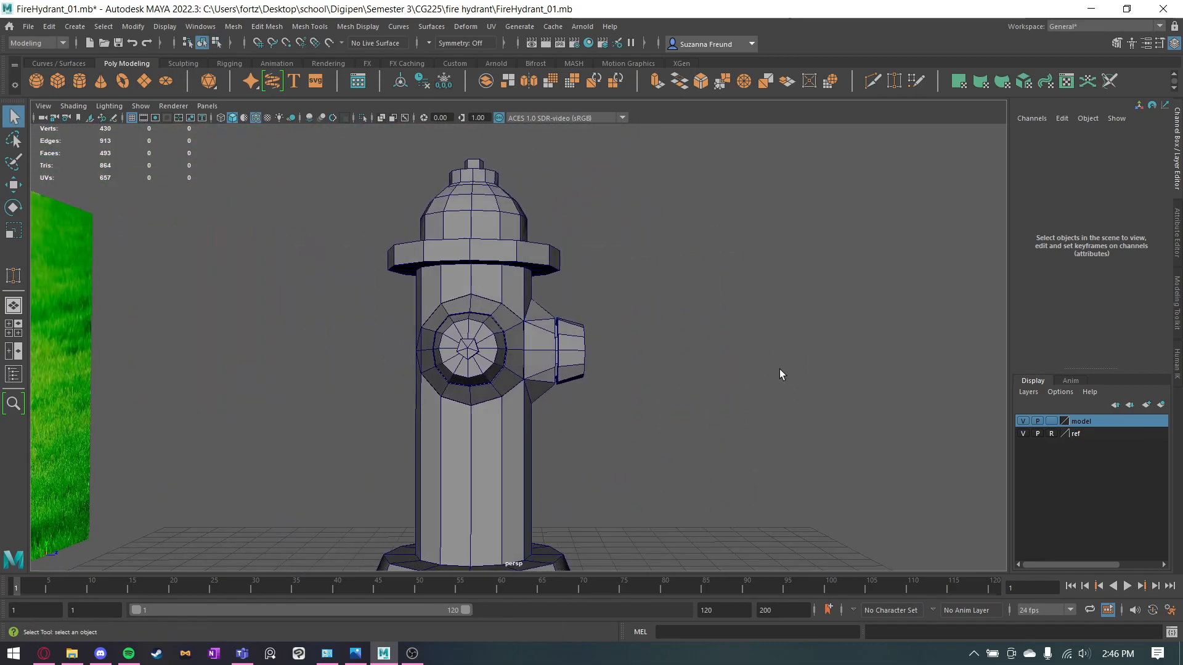
Select the front outlet's cap vertices in vertex mode and scale them up to enlarge the outlet.
left_click(512, 360)
scroll(562, 312, "up", 5)
mouse_move(563, 312)
left_mouse_down("alt")
mouse_move(536, 316)
mouse_move(575, 320)
left_mouse_up("alt")
right_click(575, 314)
right_click_drag(566, 320, 516, 313)
left_click_drag(580, 232, 726, 473)
key("r")
left_click_drag(644, 356, 700, 362)
key("w")
key("r")
left_click(852, 271)
left_click_drag(852, 271, 681, 347, "alt")
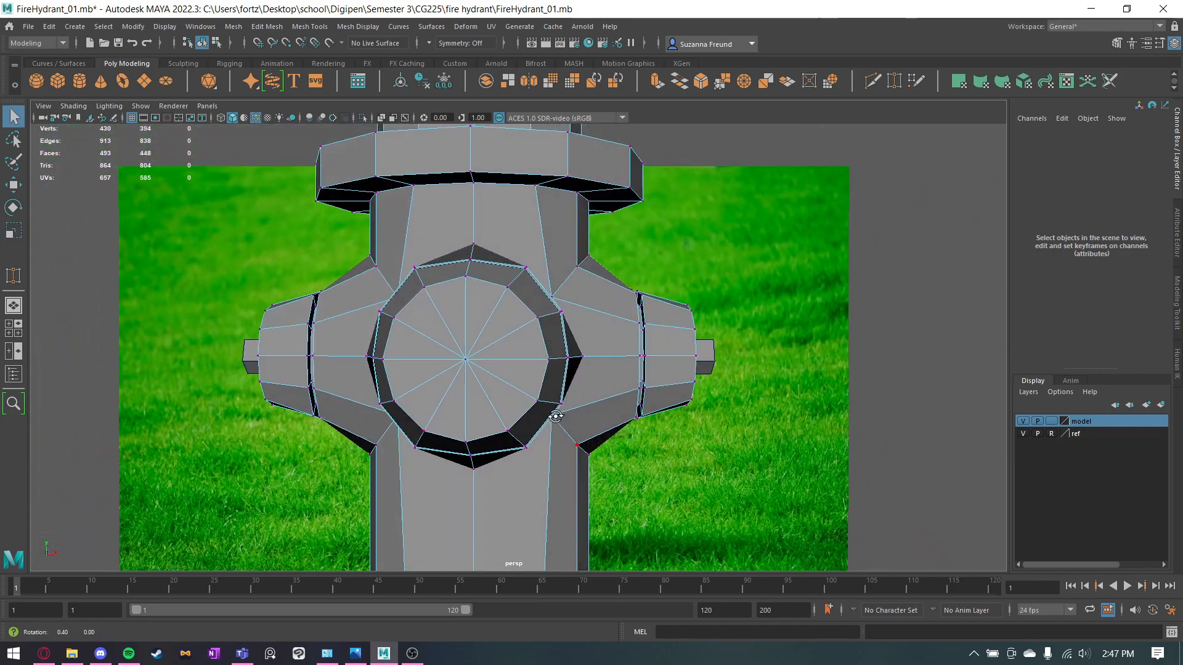
Select the seam corner vertices around the front outlet, scale them outward, and return to selecting the whole hydrant mesh.
left_click_drag(556, 417, 527, 417, "alt")
left_click(556, 421)
left_click_drag(558, 327, 535, 324, "alt")
left_click(552, 298, "shift")
left_click_drag(439, 452, 554, 409, "alt")
left_click(452, 360)
left_click_drag(457, 243, 517, 309, "alt")
key("r")
left_click(834, 385)
left_click_drag(834, 386, 521, 266, "alt")
right_click(521, 265)
left_click(583, 246)
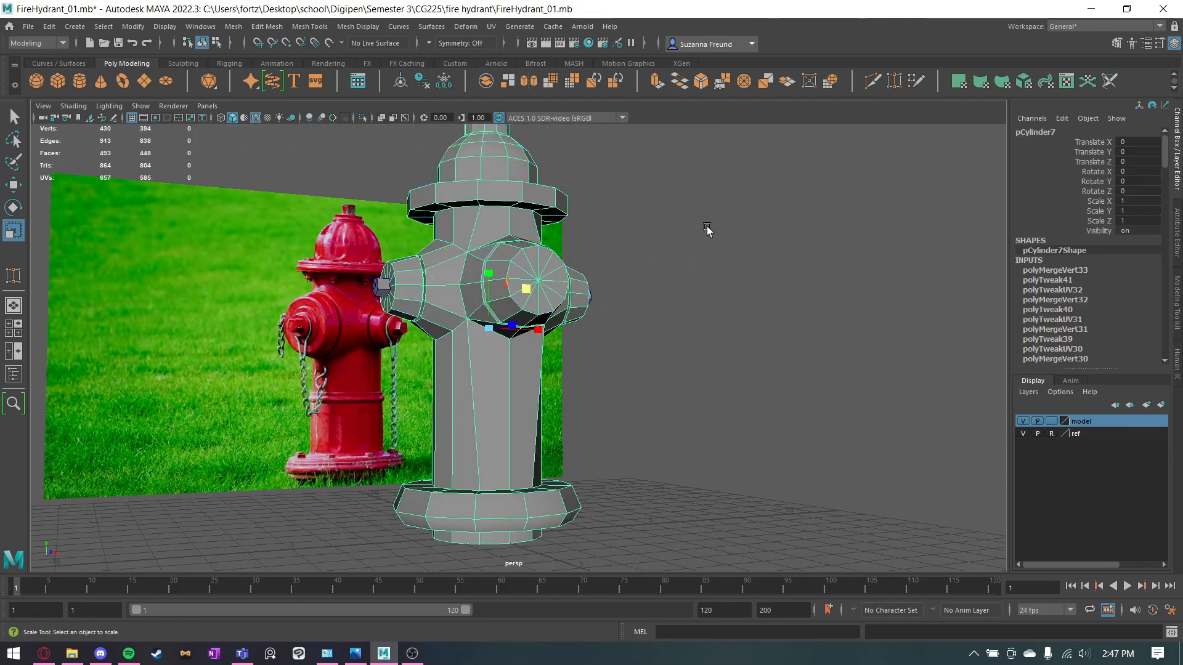
Deselect the hydrant mesh and examine the body, outlets and top from several angles.
left_click(707, 230)
left_click(253, 119)
mouse_move(320, 320)
left_mouse_down("alt")
mouse_move(484, 339)
mouse_move(539, 360)
mouse_move(699, 344)
mouse_move(645, 342)
mouse_move(535, 388)
mouse_move(475, 323)
mouse_move(530, 359)
left_mouse_up("alt")
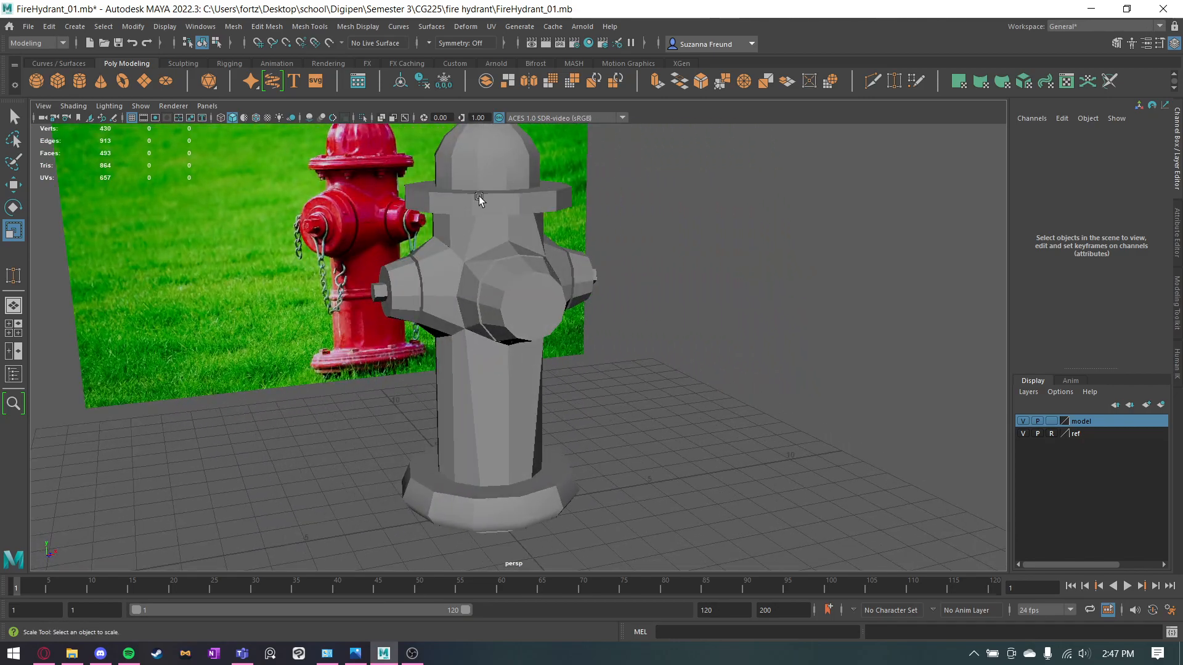
left_click_drag(559, 321, 544, 341, "alt")
left_click(396, 305)
key("w")
left_click(660, 290)
left_click_drag(660, 290, 586, 294, "alt")
Clone the knob from the top of the hydrant, move the copy in front of the body and rotate it 90° about X.
left_click(479, 138)
mouse_move(479, 138)
left_mouse_down("alt")
mouse_move(581, 191)
mouse_move(576, 208)
mouse_move(512, 137)
left_mouse_up("alt")
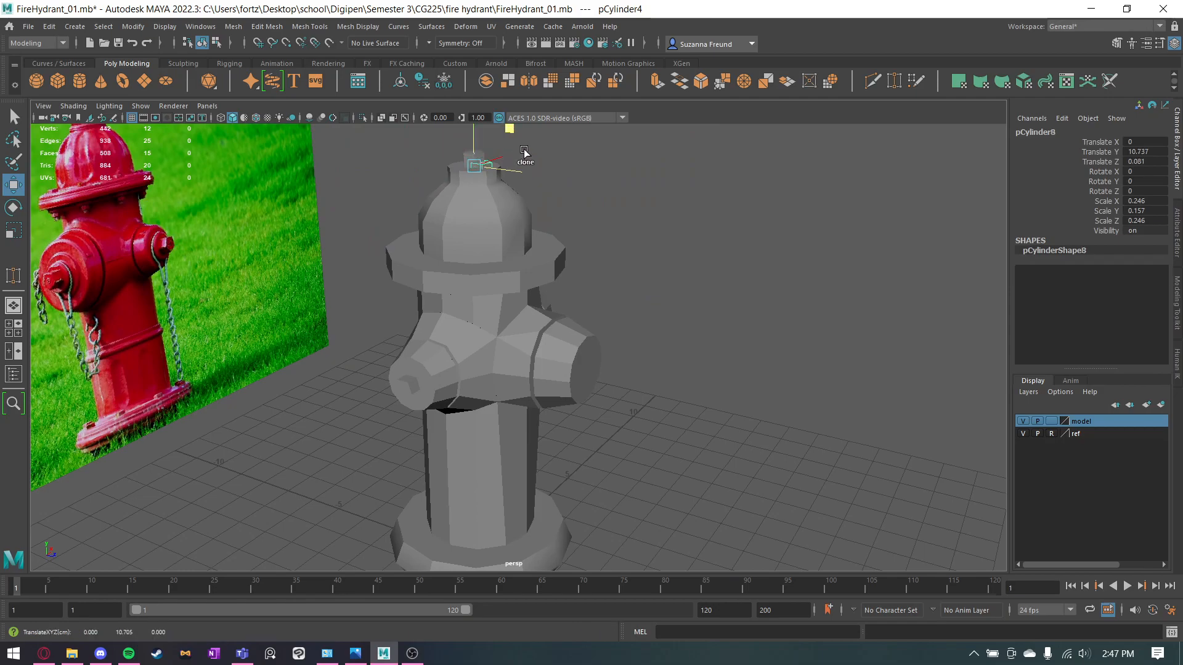
left_click_drag(661, 326, 654, 337, "shift")
left_click_drag(654, 336, 665, 402, "alt")
key("e")
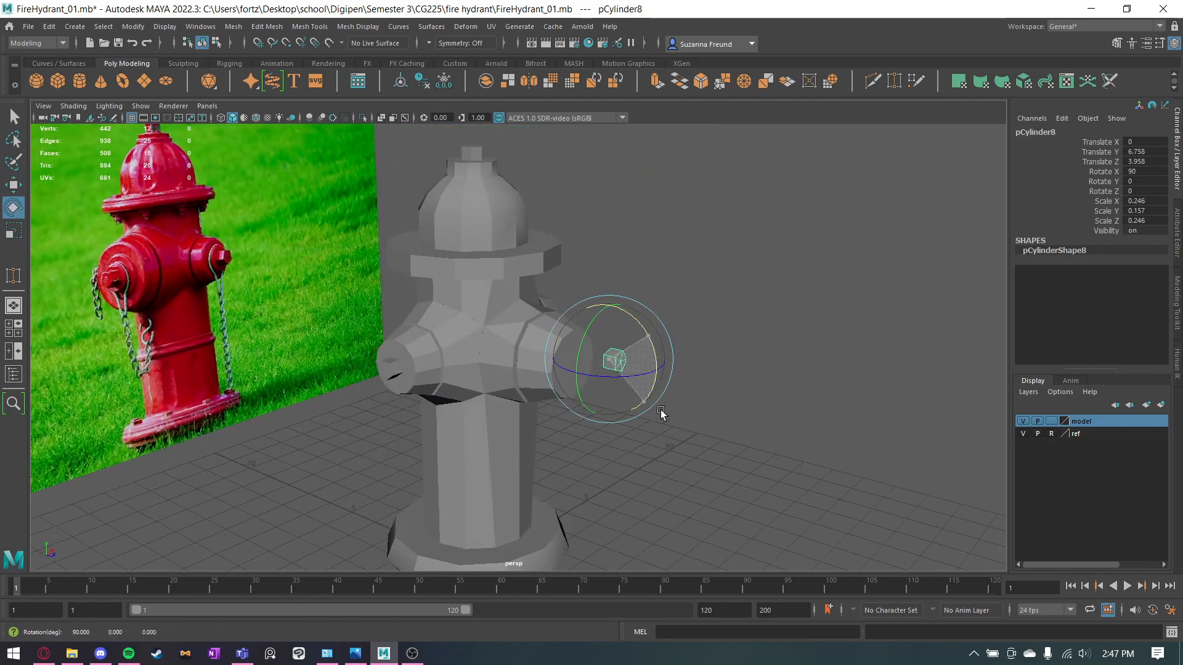
Snap the cloned knob onto the centre of the front outlet's cap and deselect it.
key("w")
left_click_drag(618, 372, 579, 364)
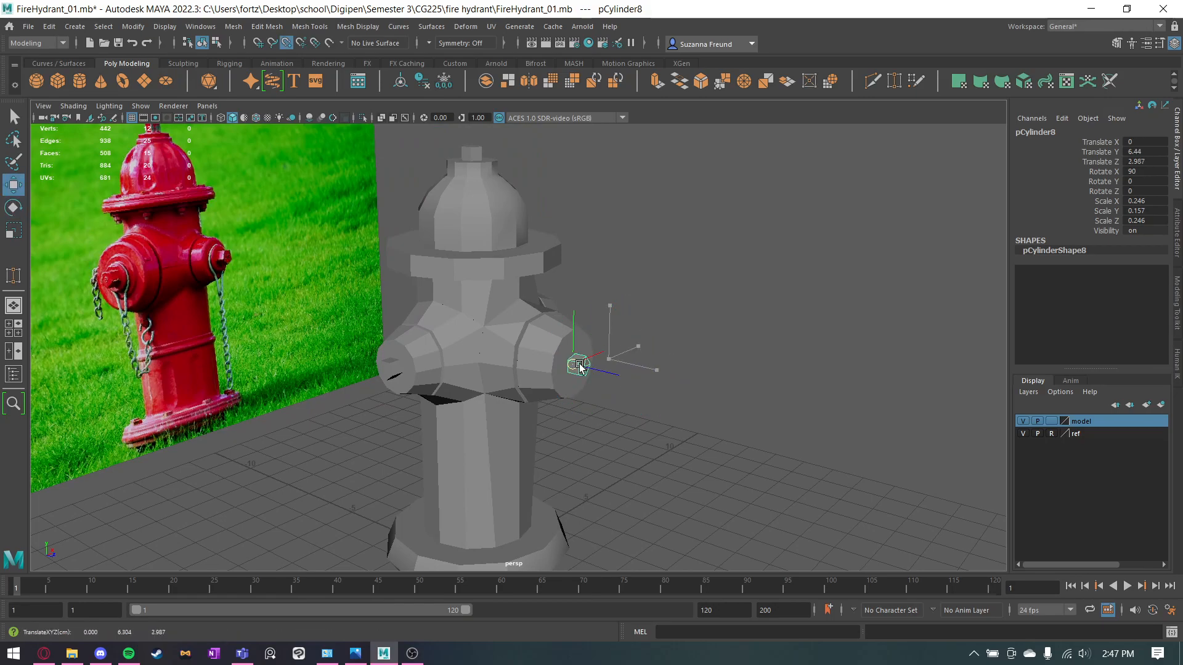
left_click(647, 385)
left_click_drag(647, 386, 587, 379, "alt")
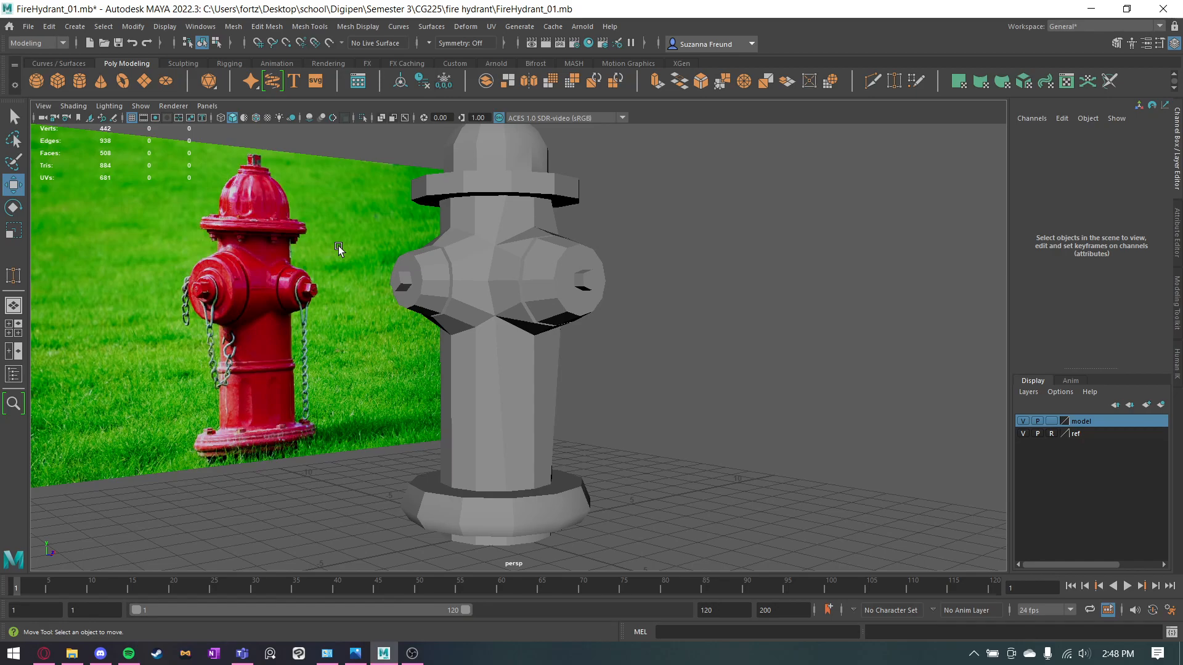
Apply Soften/Harden to the edge loop where the small top cap meets the dome, and return to object selection.
left_click_drag(592, 273, 546, 284, "alt")
left_click(546, 284)
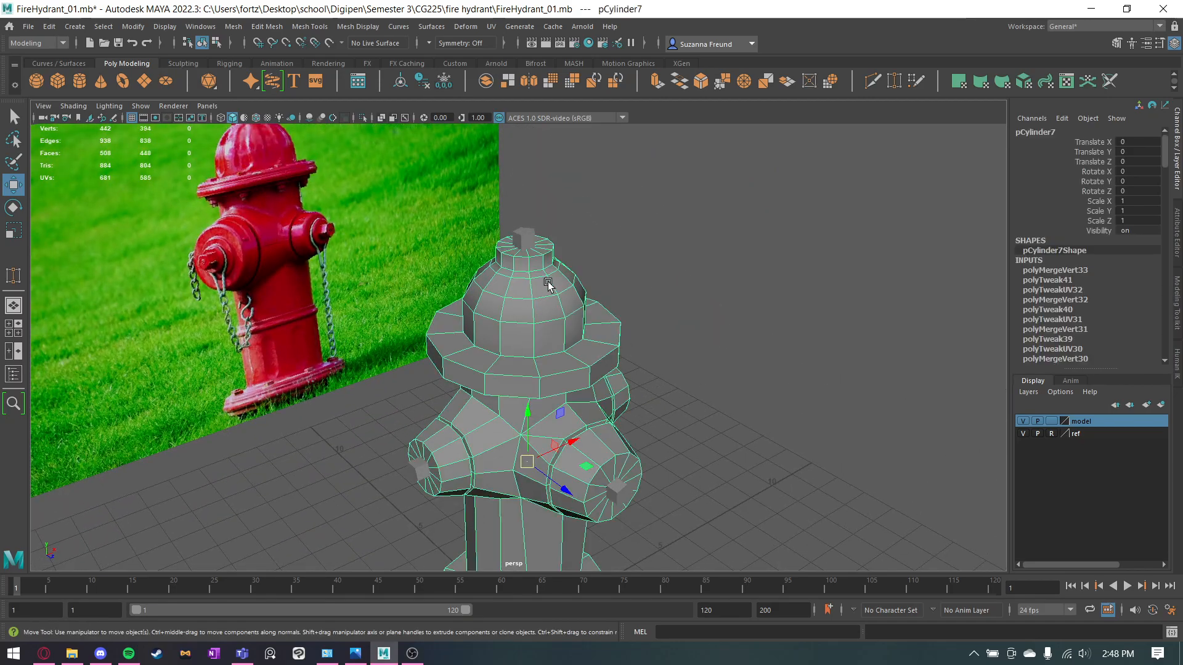
scroll(546, 283, "up", 7)
key("q")
middle_click_drag(541, 220, 523, 290, "alt")
right_click_drag(527, 220, 526, 186)
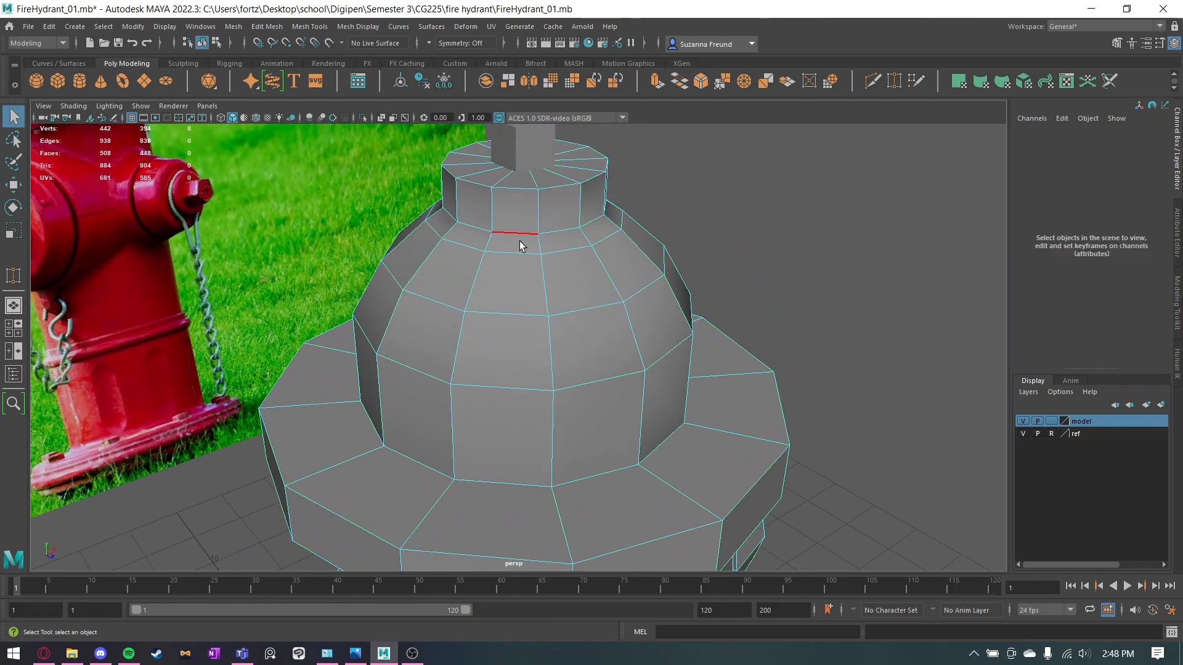
double_click(519, 241)
right_click_drag(520, 240, 581, 249, "shift")
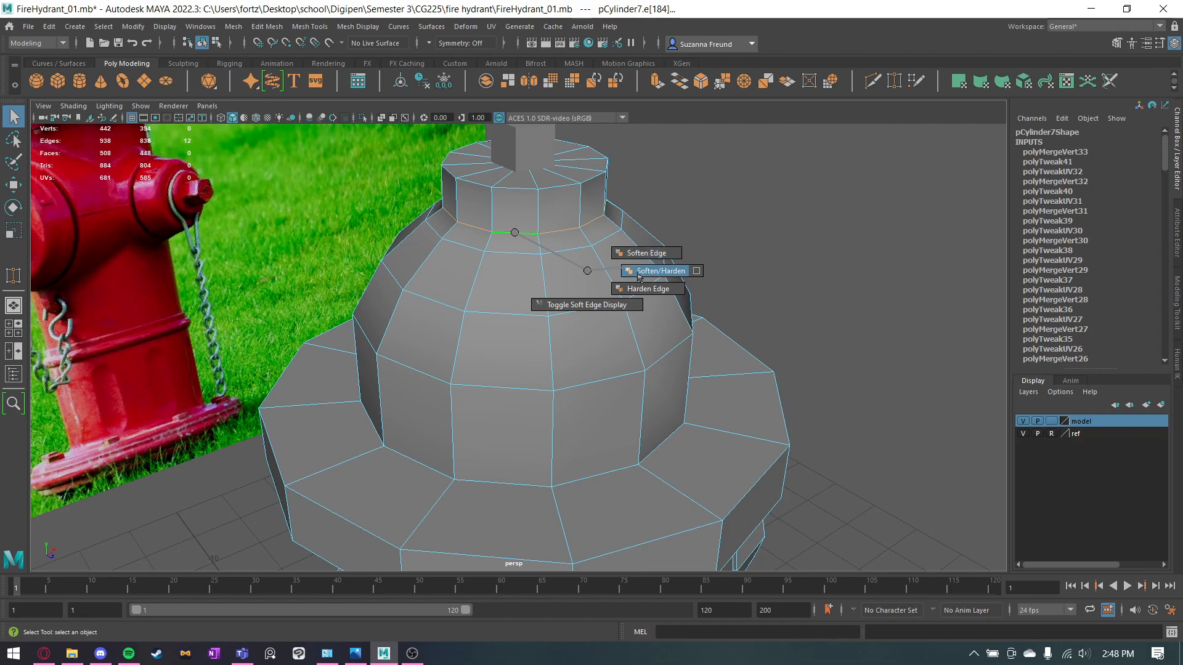
right_click_drag(639, 275, 639, 275, "shift")
left_click(881, 228)
right_click_drag(521, 294, 591, 262)
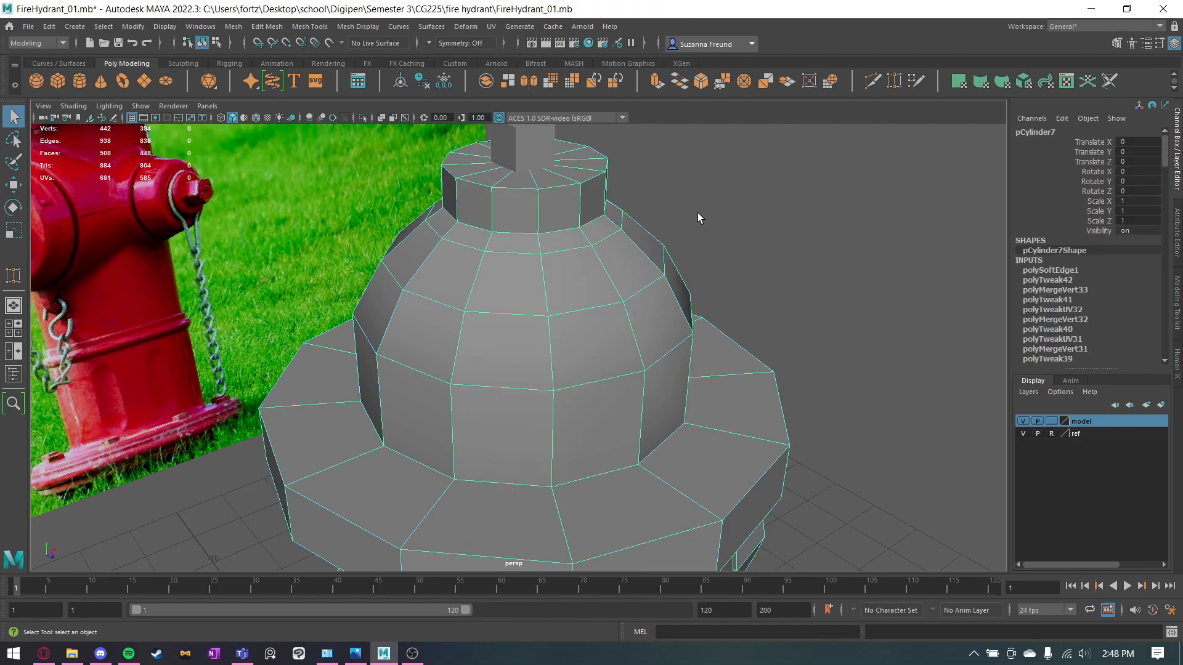
left_click(700, 213)
Soften the vertical edges around the hydrant's base flange and the short foot beneath it.
scroll(713, 199, "down", 8)
left_click_drag(715, 433, 663, 306, "alt")
scroll(548, 349, "up", 5)
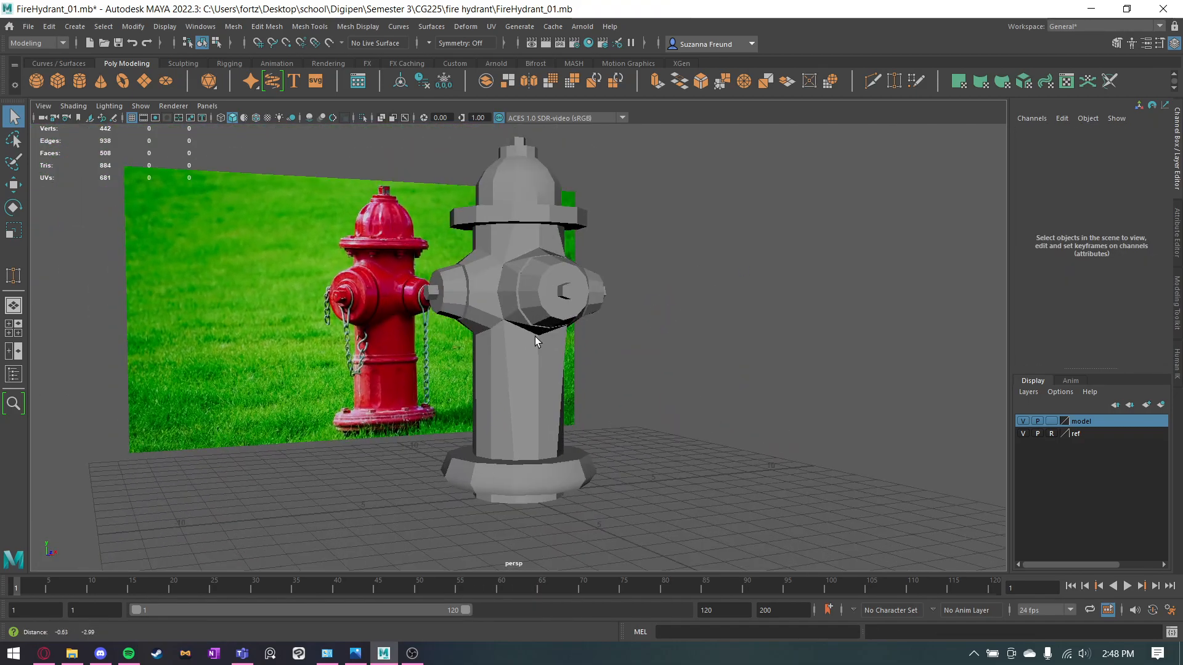
left_click_drag(550, 348, 636, 397, "alt")
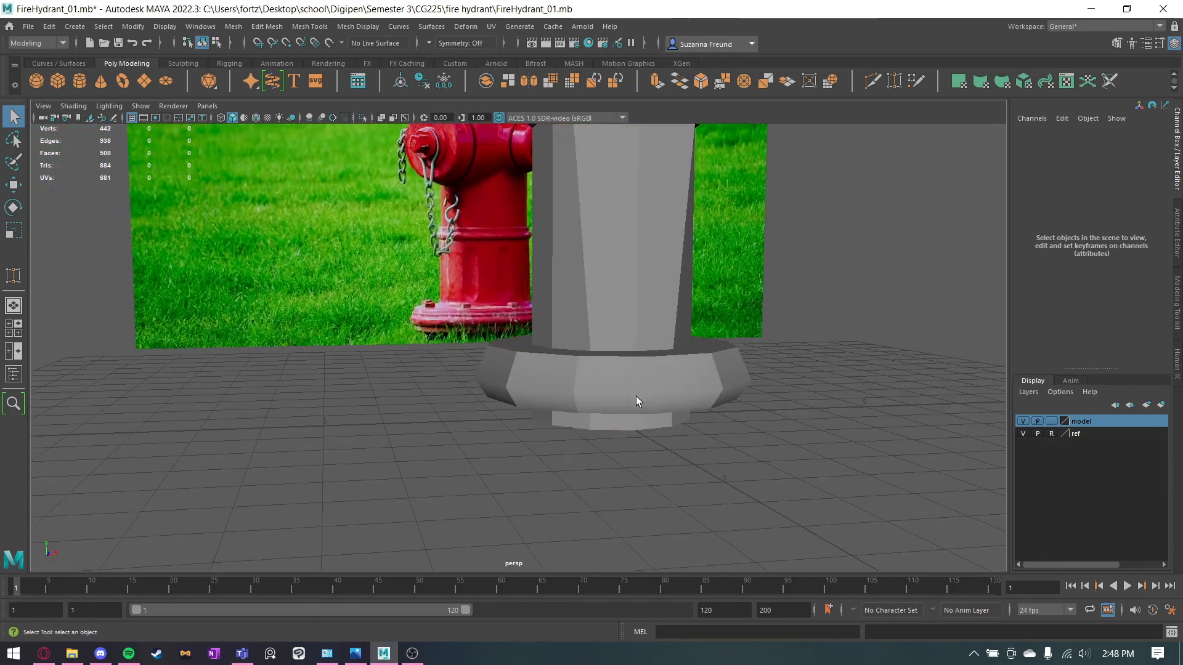
left_click(636, 397)
scroll(631, 391, "up", 2)
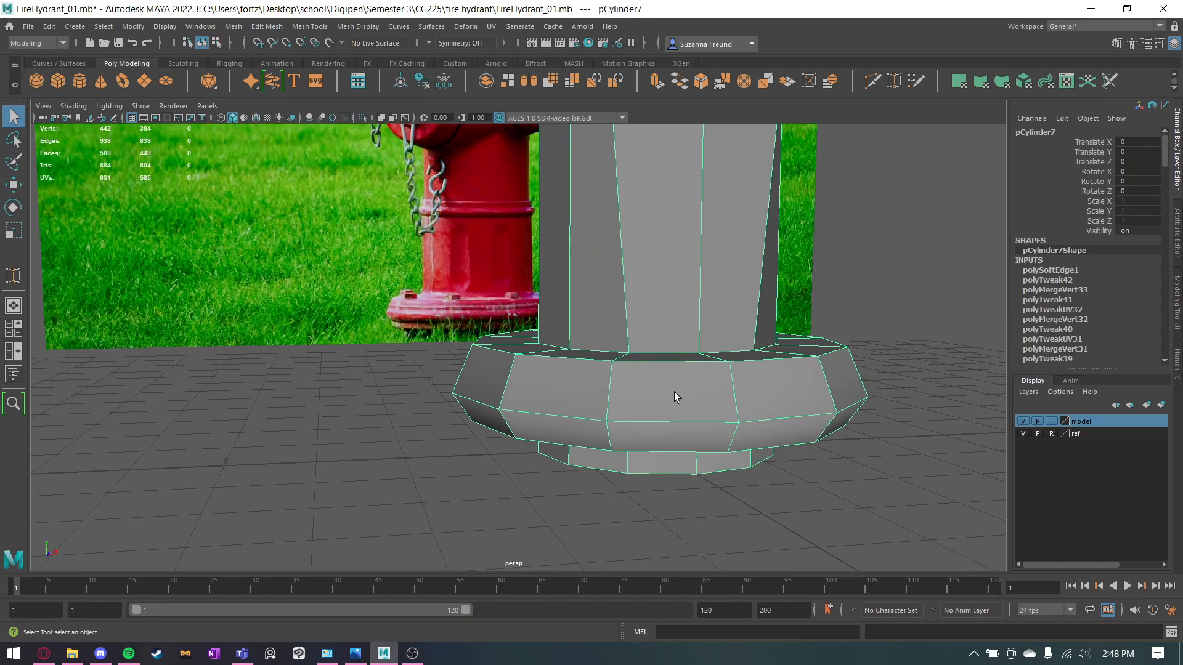
left_click_drag(700, 394, 678, 355, "alt")
right_click_drag(675, 318, 669, 281)
left_click(690, 305)
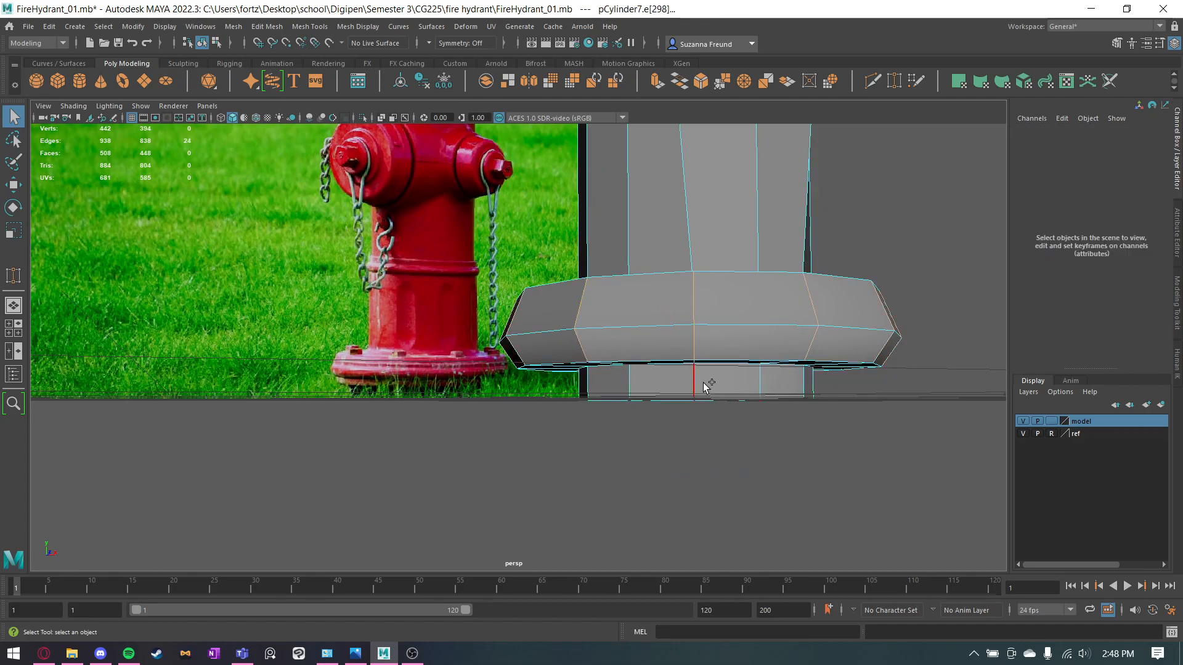
right_click_drag(625, 387, 710, 382, "shift")
middle_click_drag(681, 277, 595, 530, "alt")
Select all vertical edges of the body shaft below the outlets and soften them.
left_click(566, 460)
double_click(527, 456, "shift")
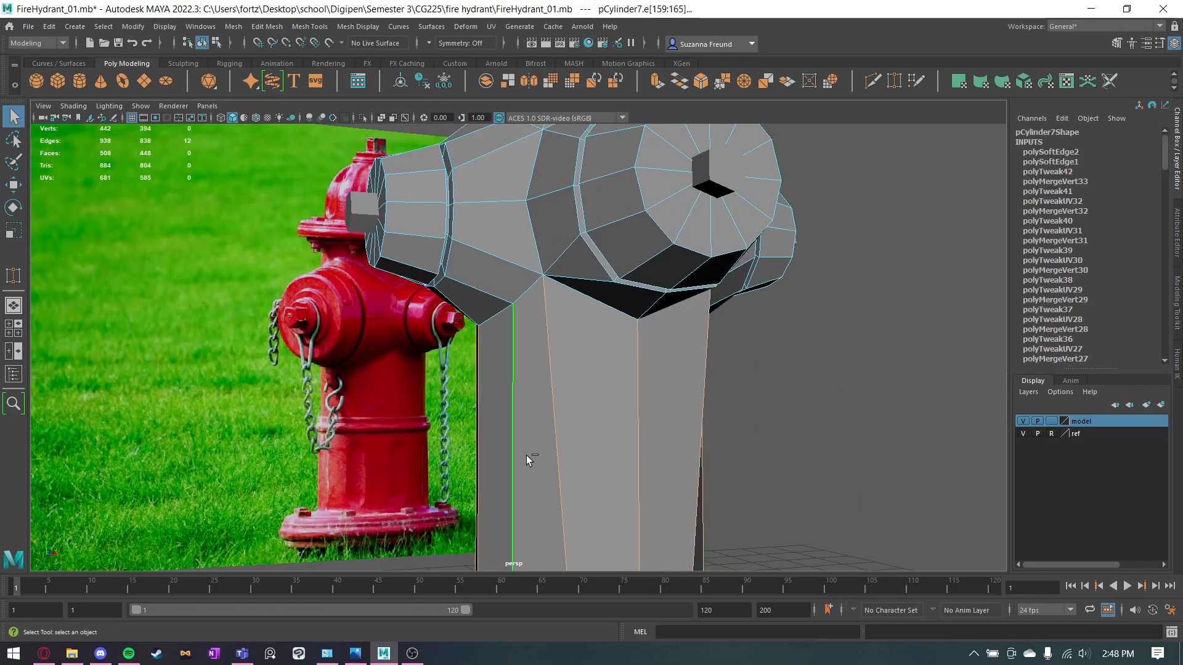
key("g")
Soften the vertical edges of the neck above the outlets and of the upper rim.
right_click_drag(610, 455, 562, 348, "alt")
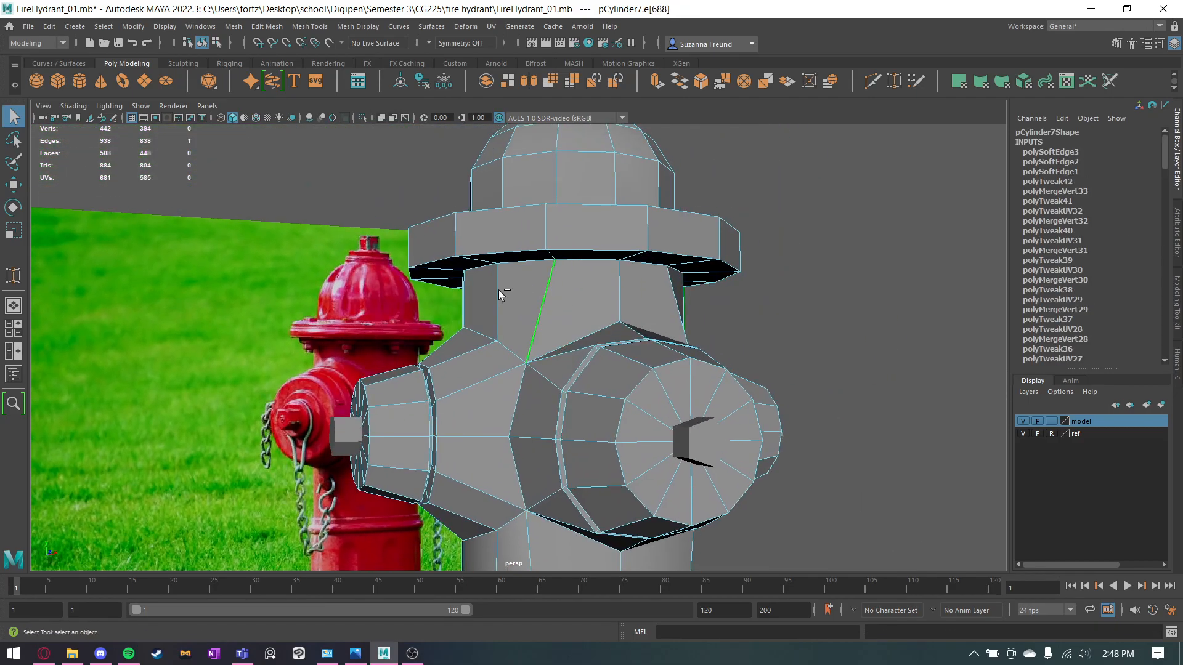
key("g")
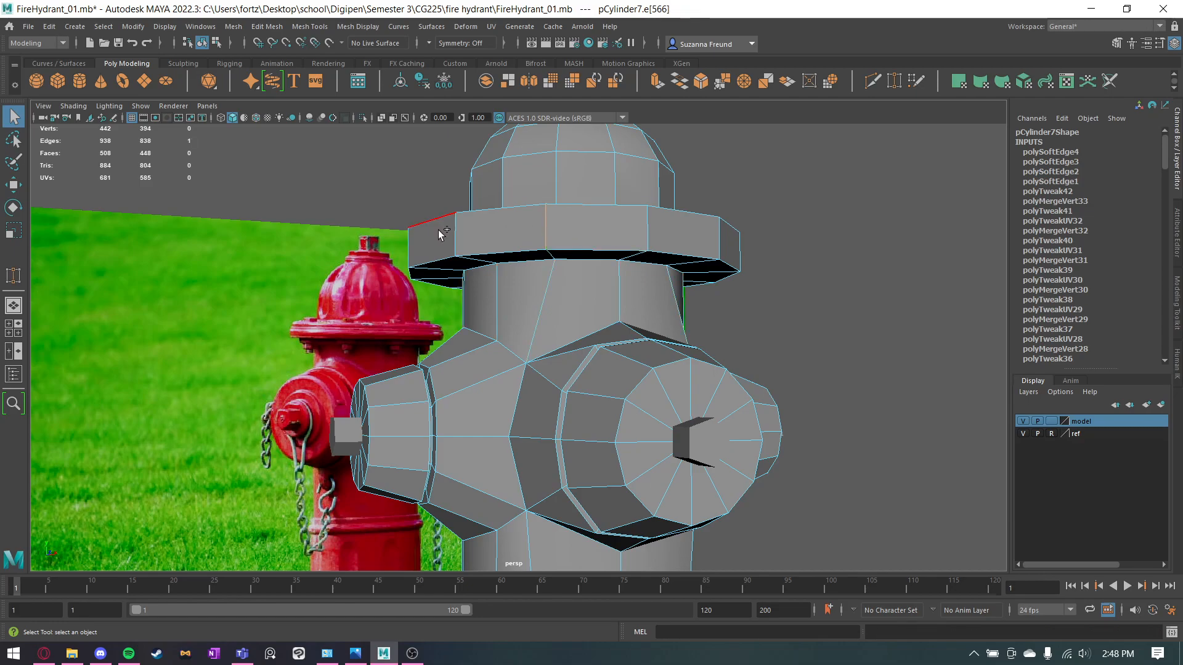
key("g")
Soften the vertical edges of the dome and the small top cap, and leave edge selection.
mouse_move(450, 235)
left_mouse_down("alt")
mouse_move(568, 269)
mouse_move(572, 314)
left_mouse_up("alt")
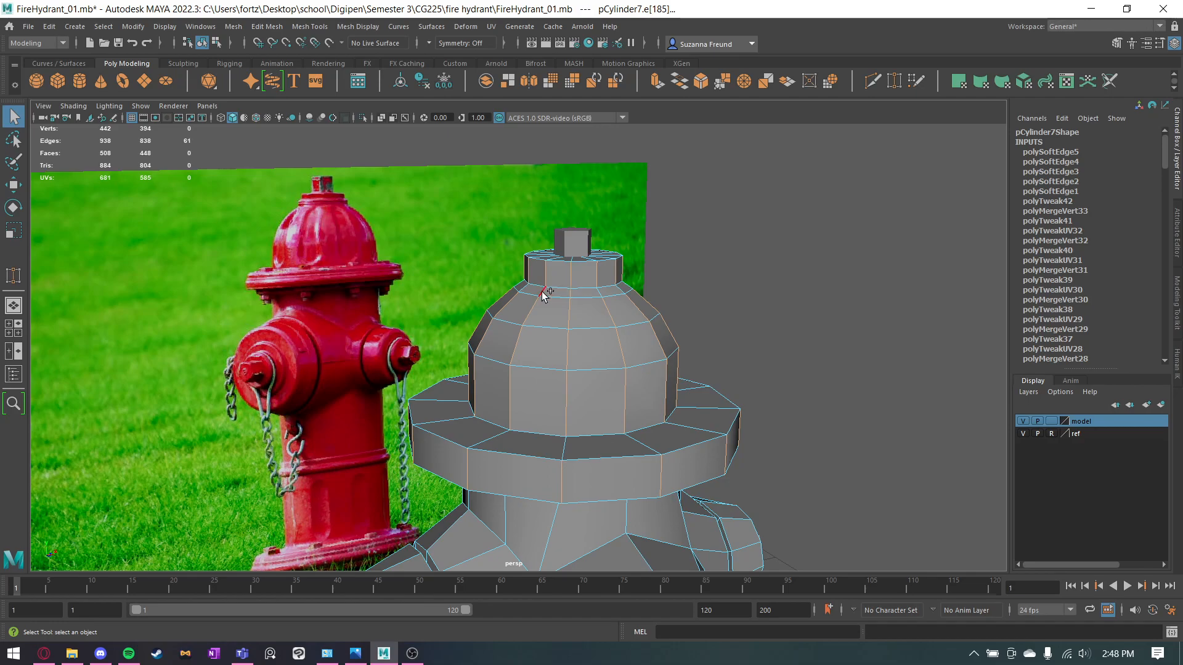
key("g")
left_click(775, 286)
right_click_drag(647, 306, 742, 271)
left_click(749, 264)
Select the lengthwise edges around both side outlets and the front outlet, including their collars, and soften them.
left_click_drag(750, 265, 738, 318, "alt")
scroll(739, 318, "up", 4)
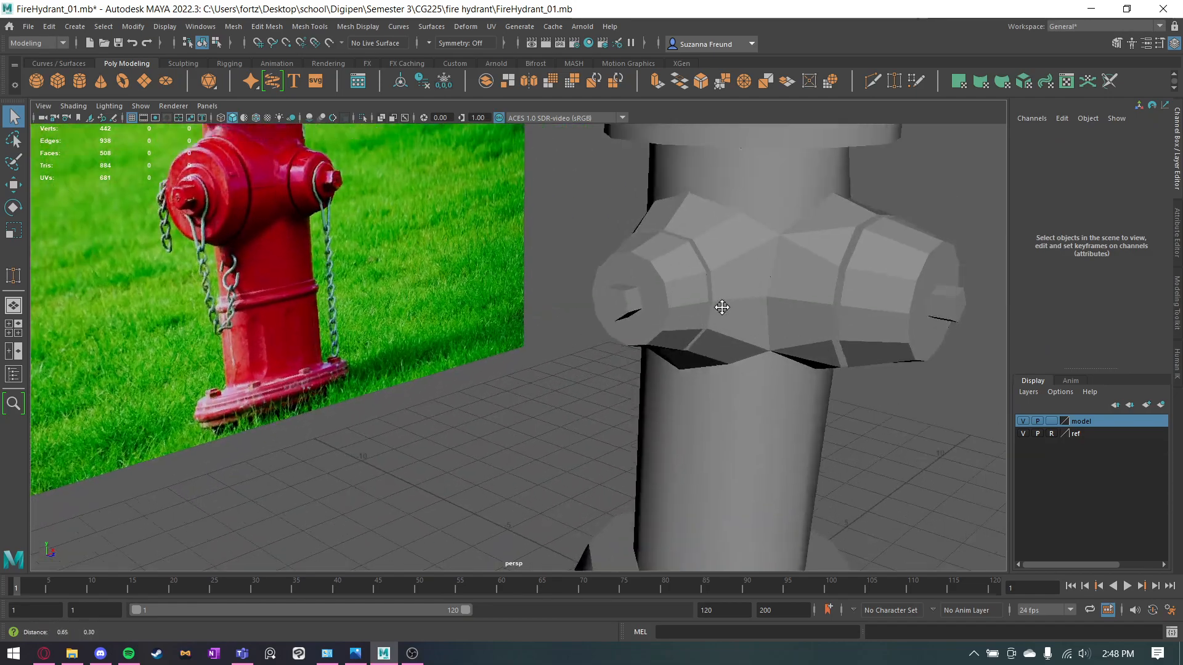
middle_click_drag(769, 290, 666, 312, "alt")
left_click_drag(667, 312, 642, 326, "alt")
left_click(563, 266)
right_click_drag(563, 266, 562, 234)
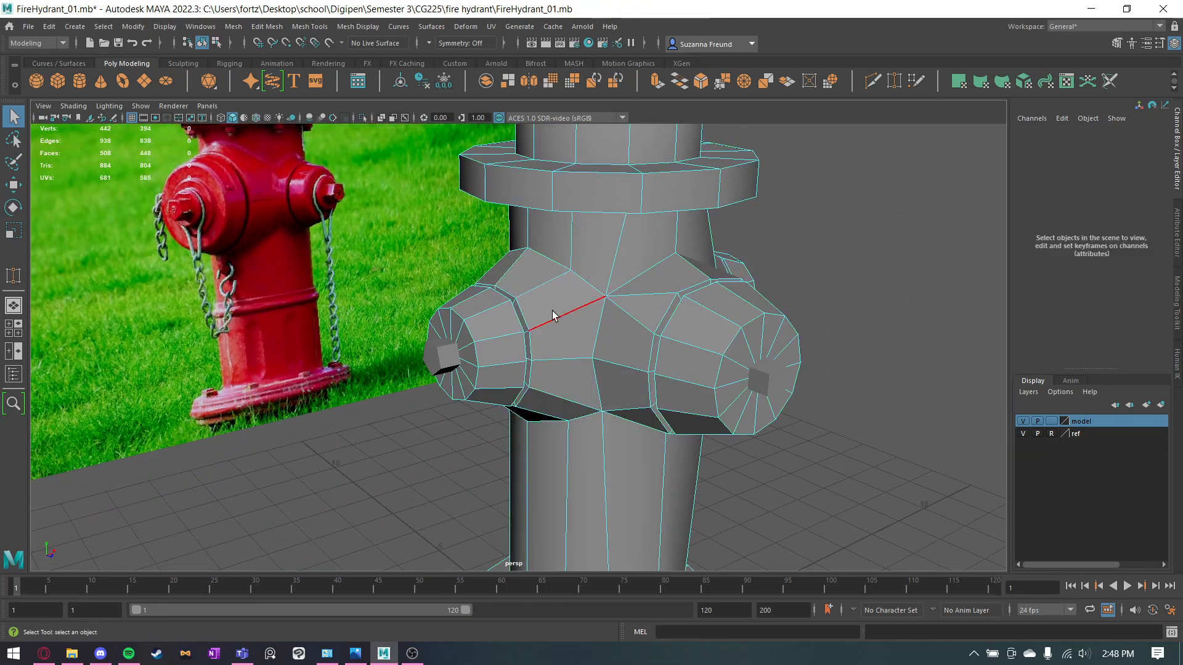
left_click(553, 315)
double_click(541, 282, "shift")
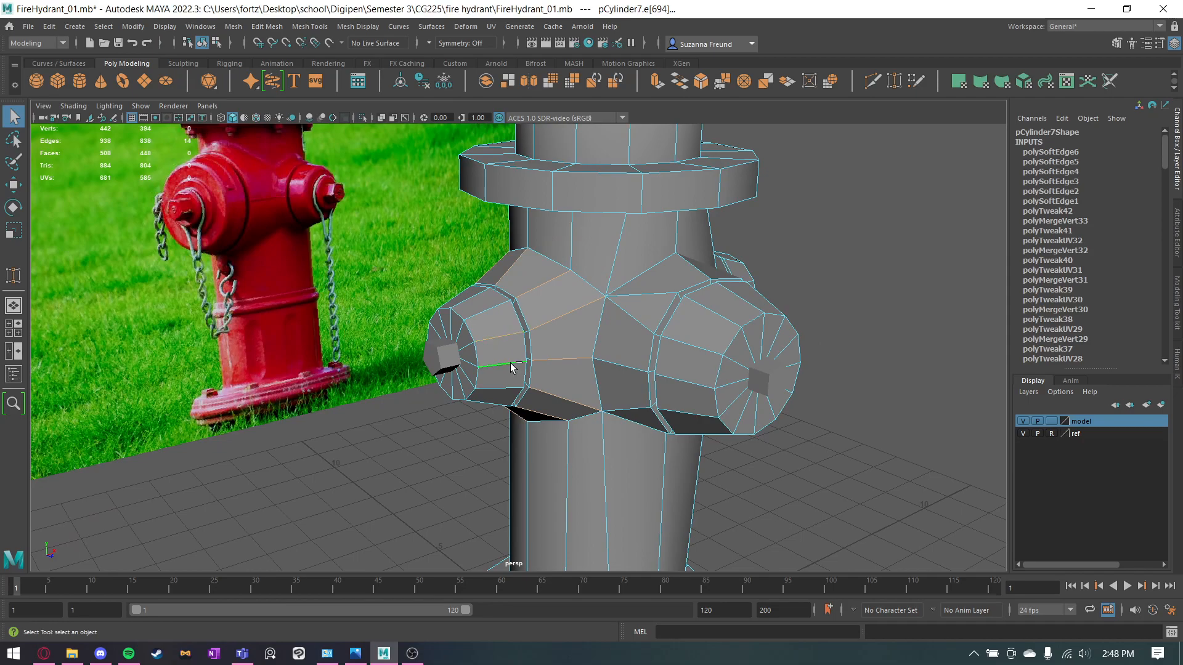
double_click(679, 372, "shift")
left_click_drag(789, 345, 435, 315, "alt")
double_click(492, 316, "shift")
double_click(549, 349, "shift")
left_click(424, 282, "shift")
left_click(425, 361, "shift")
double_click(388, 245, "shift")
left_click_drag(388, 246, 485, 397, "alt")
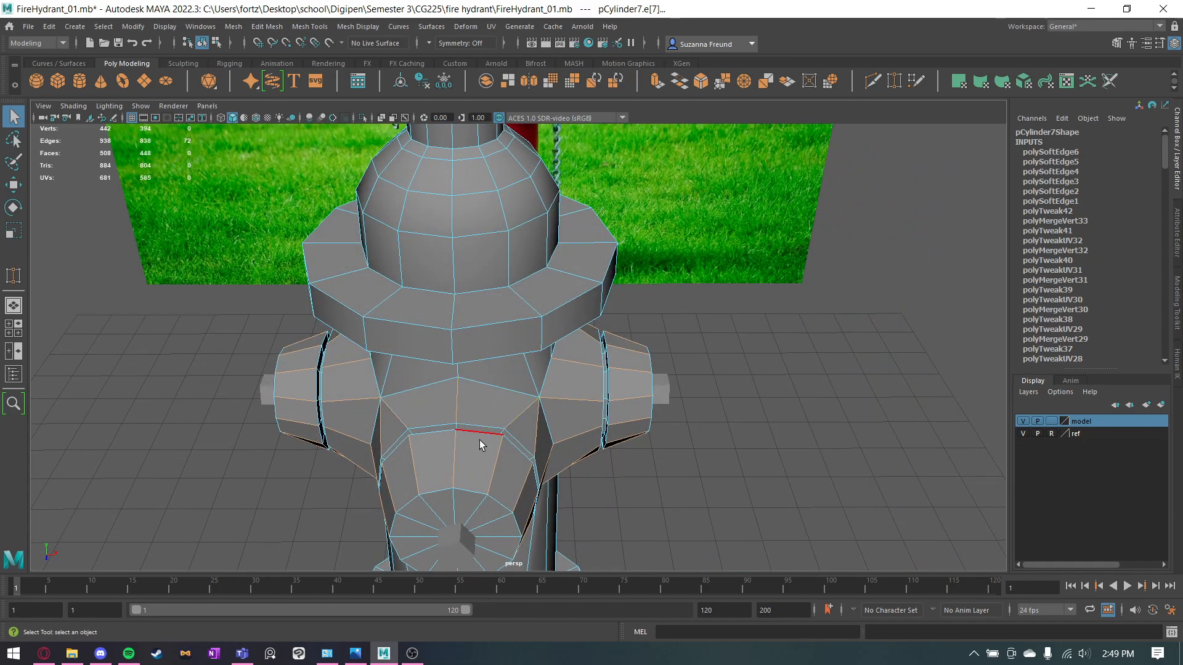
left_click_drag(480, 440, 543, 434, "alt")
right_click_drag(579, 315, 644, 292)
left_click(894, 413)
Select the hydrant mesh and switch to edge selection at the back seam between a side outlet and the body.
left_click_drag(894, 414, 791, 407, "alt")
left_click_drag(716, 421, 798, 370, "alt")
left_click(691, 224)
right_click_drag(691, 224, 684, 214)
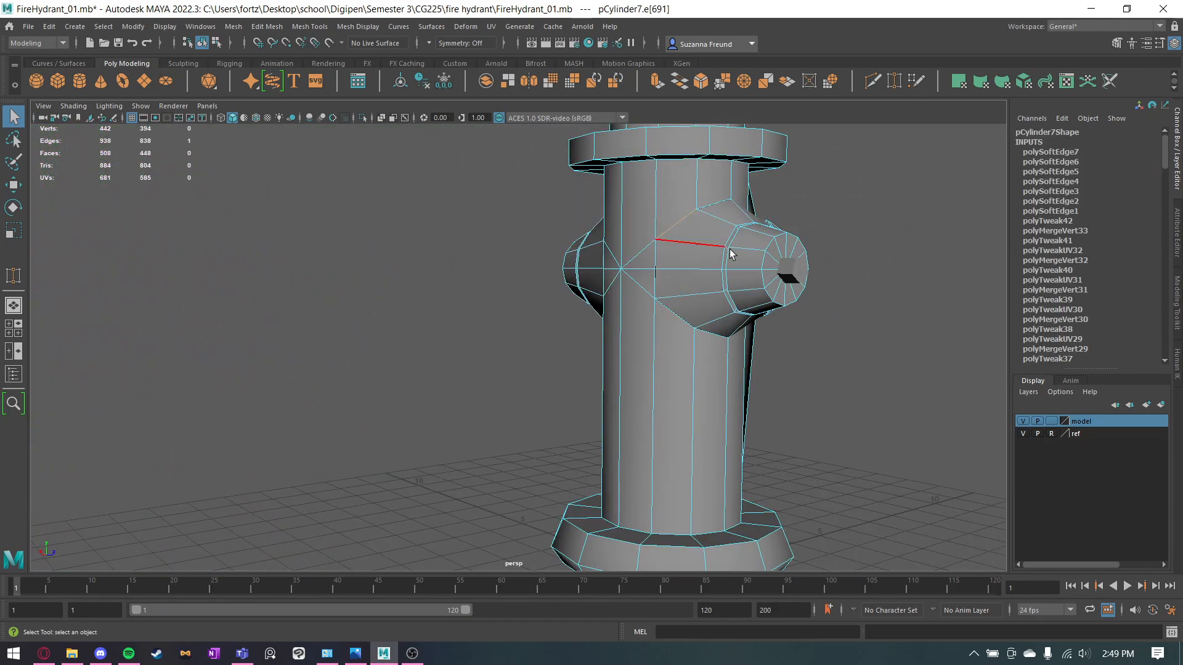
left_click_drag(815, 295, 673, 303, "alt")
scroll(715, 296, "up", 5)
middle_click_drag(716, 294, 672, 316, "alt")
left_click_drag(673, 315, 761, 310, "alt")
left_click(733, 281)
key("w")
left_click_drag(762, 309, 771, 351)
key("ctrl+z")
left_click_drag(704, 288, 651, 343)
left_click(449, 284)
key("ctrl+z")
key("ctrl+z")
Select the seam edges where the outlets join the body, soften them, and return to object selection.
left_click(589, 353)
left_click(725, 280)
key("q")
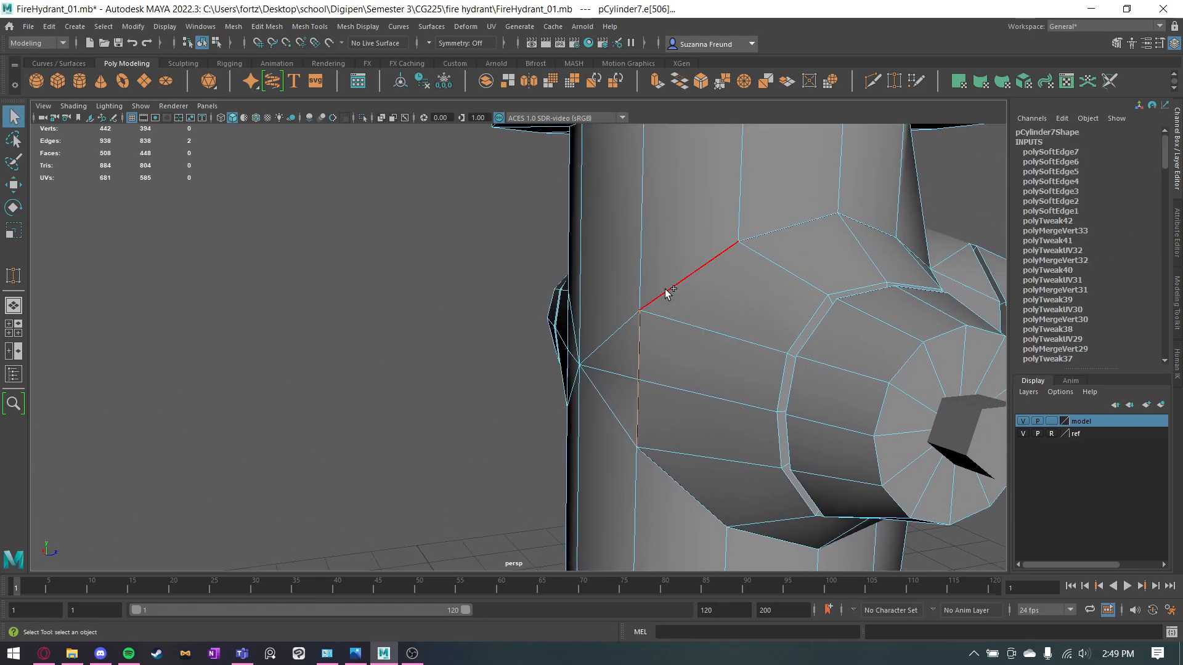
left_click(774, 234, "shift")
left_click_drag(893, 245, 759, 266, "alt")
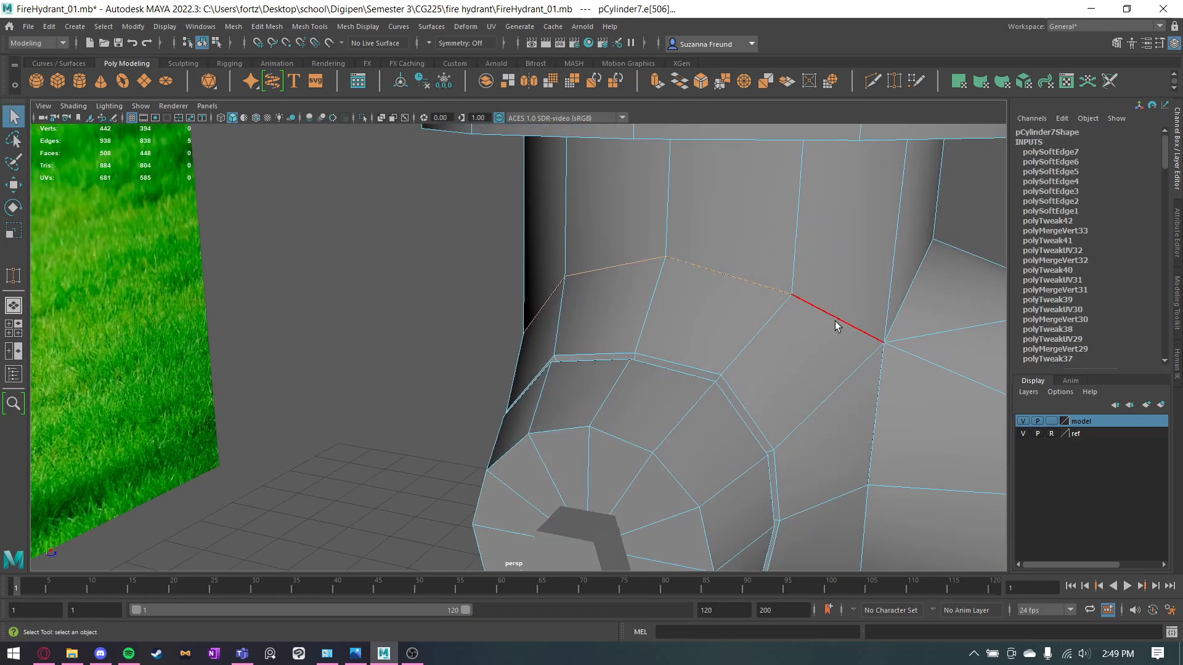
left_click_drag(908, 335, 610, 301, "alt")
left_click(616, 260, "shift")
left_click_drag(616, 260, 463, 314, "alt")
left_click(378, 256, "shift")
left_click(424, 443, "shift")
left_click_drag(424, 443, 299, 485, "alt")
left_click(252, 495, "shift")
left_click_drag(183, 471, 542, 507, "alt")
left_click(347, 370, "shift")
left_click_drag(347, 370, 746, 382, "alt")
left_click_drag(377, 482, 563, 385, "alt")
key("g")
right_click_drag(523, 252, 611, 215)
left_click(729, 243)
Select all faces of the front outlet's cap and extrude them inward to form a smaller inset circle.
scroll(728, 243, "down", 4)
mouse_move(855, 279)
left_mouse_down("alt")
mouse_move(697, 299)
mouse_move(404, 298)
mouse_move(423, 314)
mouse_move(559, 318)
mouse_move(554, 304)
mouse_move(521, 312)
mouse_move(542, 285)
mouse_move(612, 275)
mouse_move(710, 319)
mouse_move(668, 333)
mouse_move(708, 340)
mouse_move(672, 345)
left_mouse_up("alt")
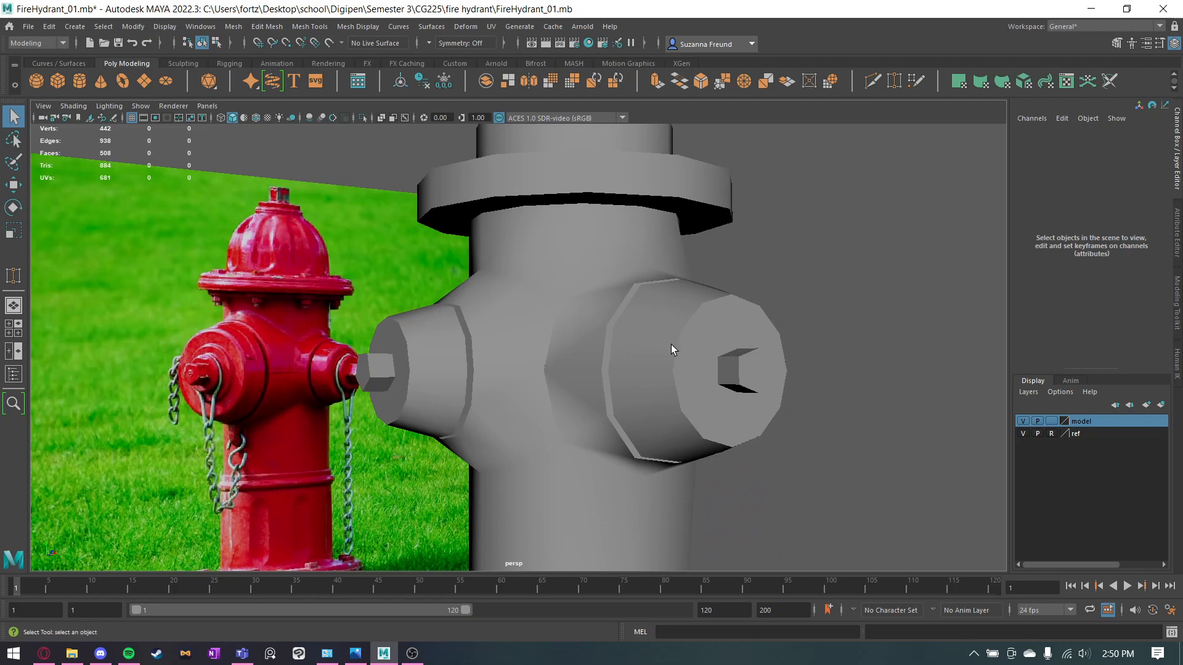
left_click(606, 352)
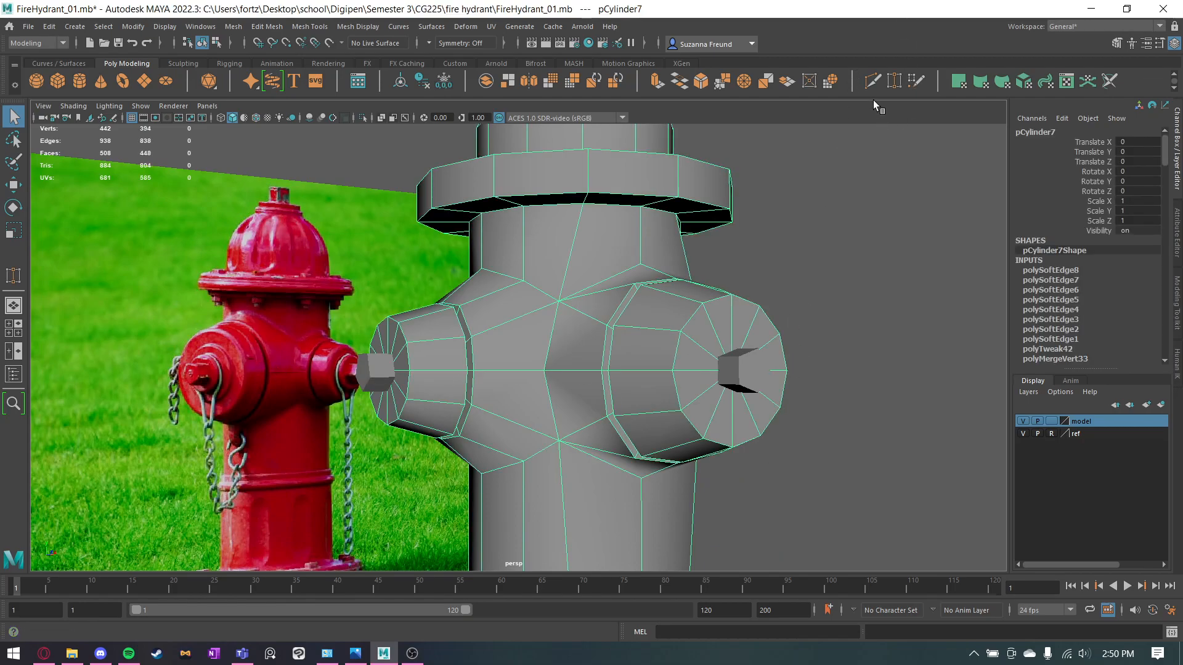
key("ctrl+shift+x")
key("q")
right_click(690, 313)
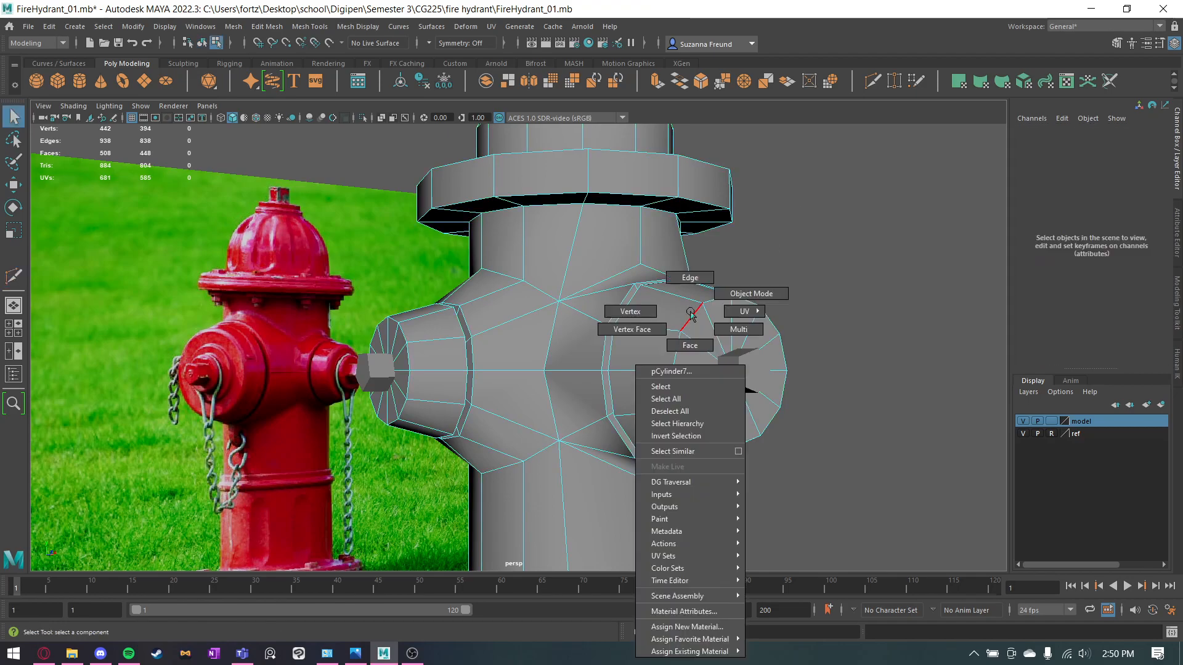
right_click_drag(694, 333, 695, 344)
left_click_drag(782, 349, 757, 349, "alt")
left_click(647, 349)
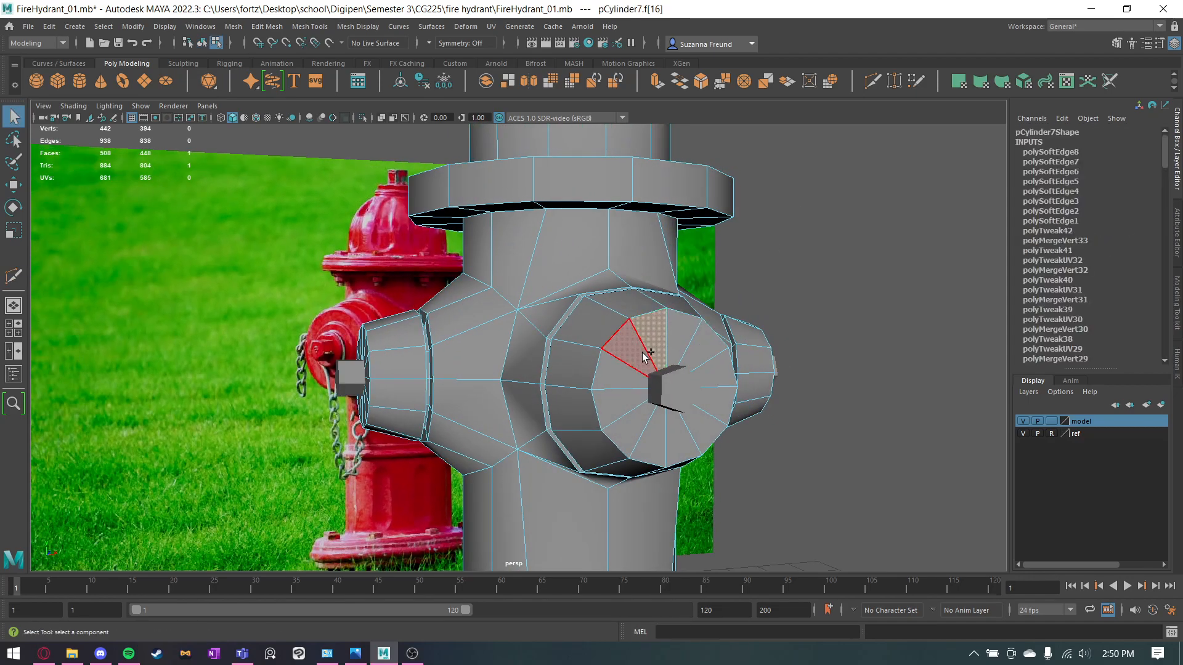
left_click(641, 355, "shift")
left_click(878, 412)
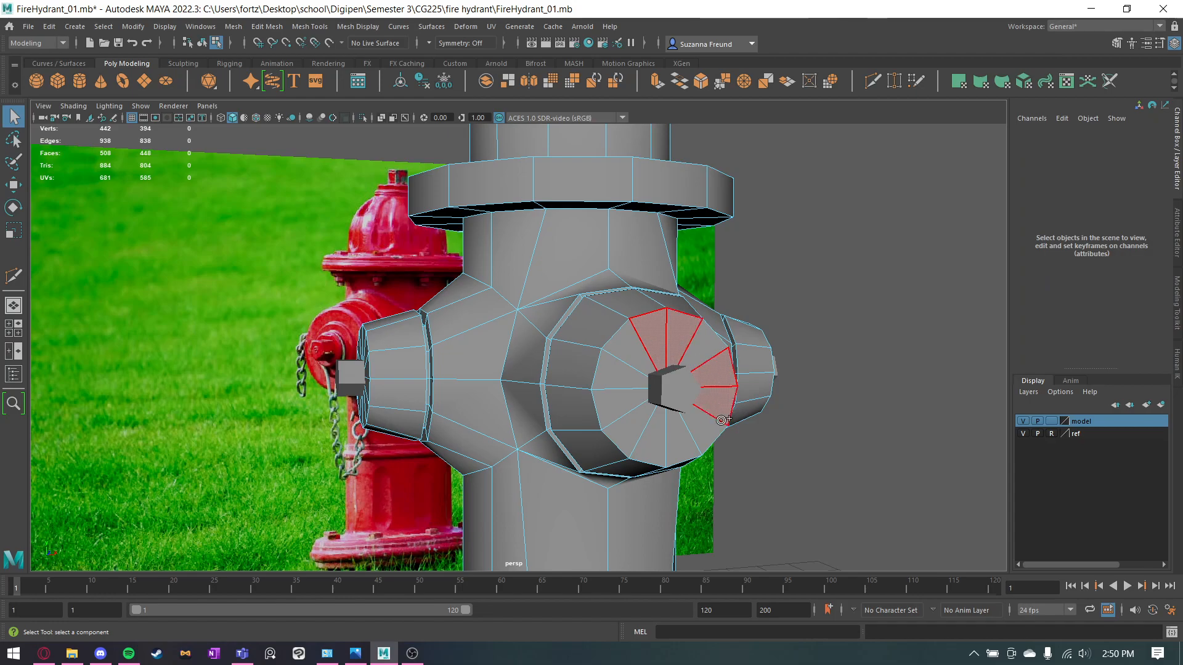
left_click(624, 373)
key("r")
left_click_drag(744, 458, 678, 398, "alt")
Extrude the inset cap faces with a local Z translation of 0.101.
key("w")
left_click_drag(693, 451, 732, 461, "alt")
key("ctrl+e")
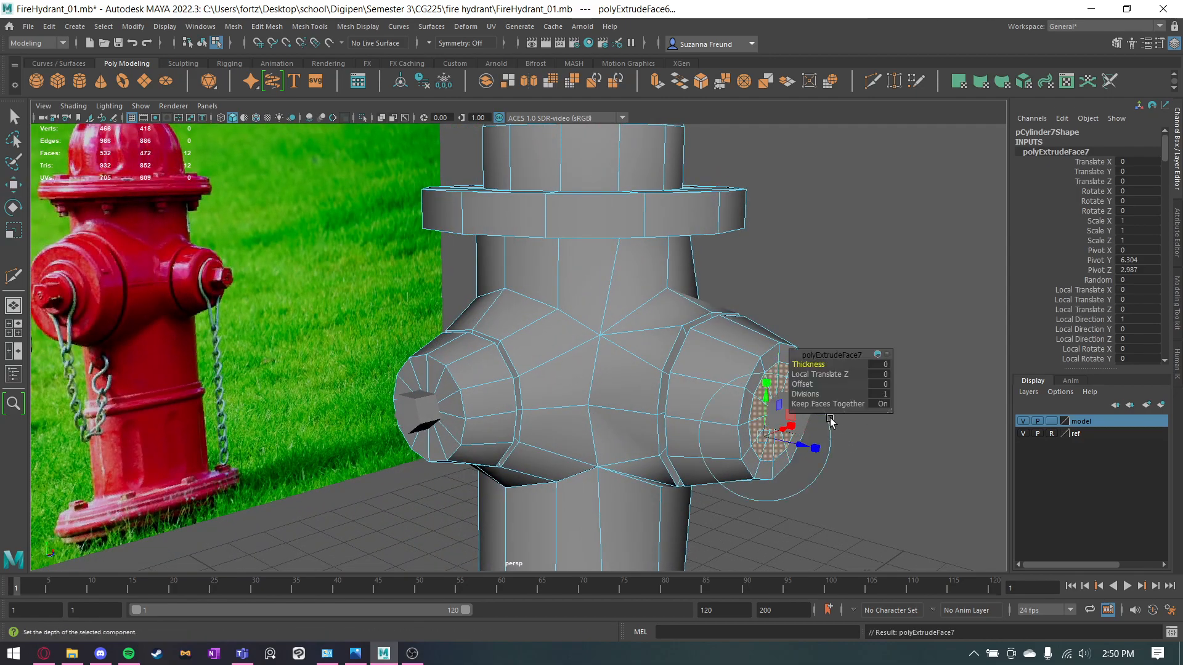
left_click_drag(802, 445, 808, 448)
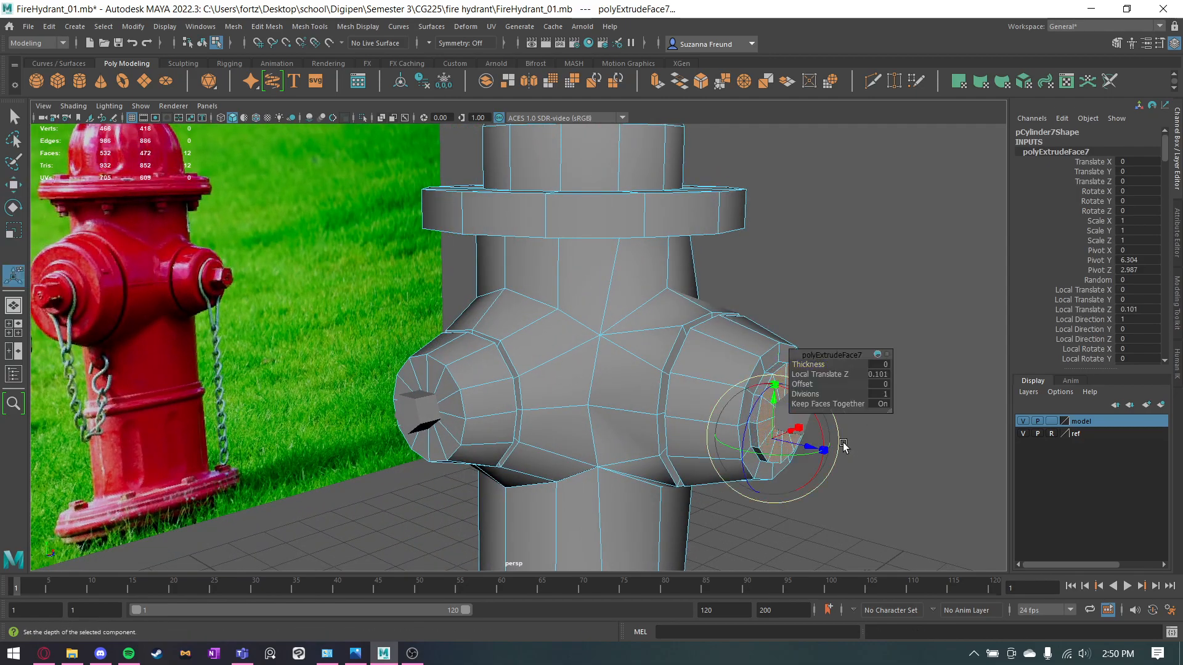
left_click(874, 436)
right_click_drag(756, 371, 853, 268)
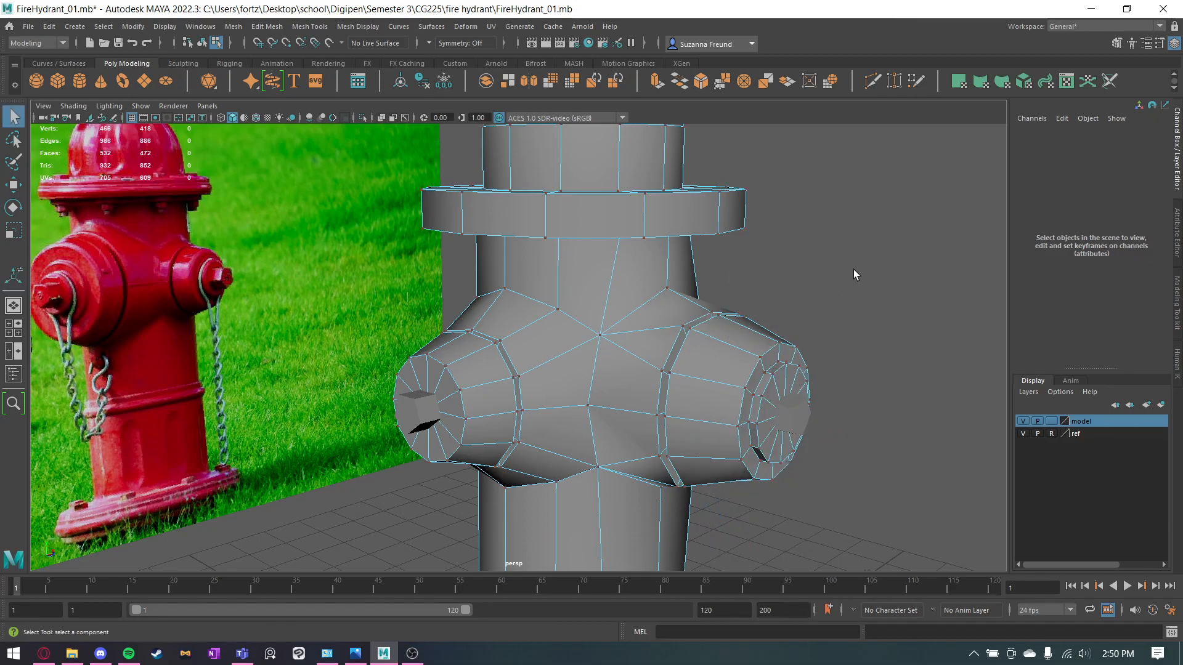
right_click_drag(755, 360, 830, 279)
left_click_drag(821, 405, 848, 405, "alt")
key("ctrl+z")
key("ctrl+z")
key("ctrl+z")
key("ctrl+z")
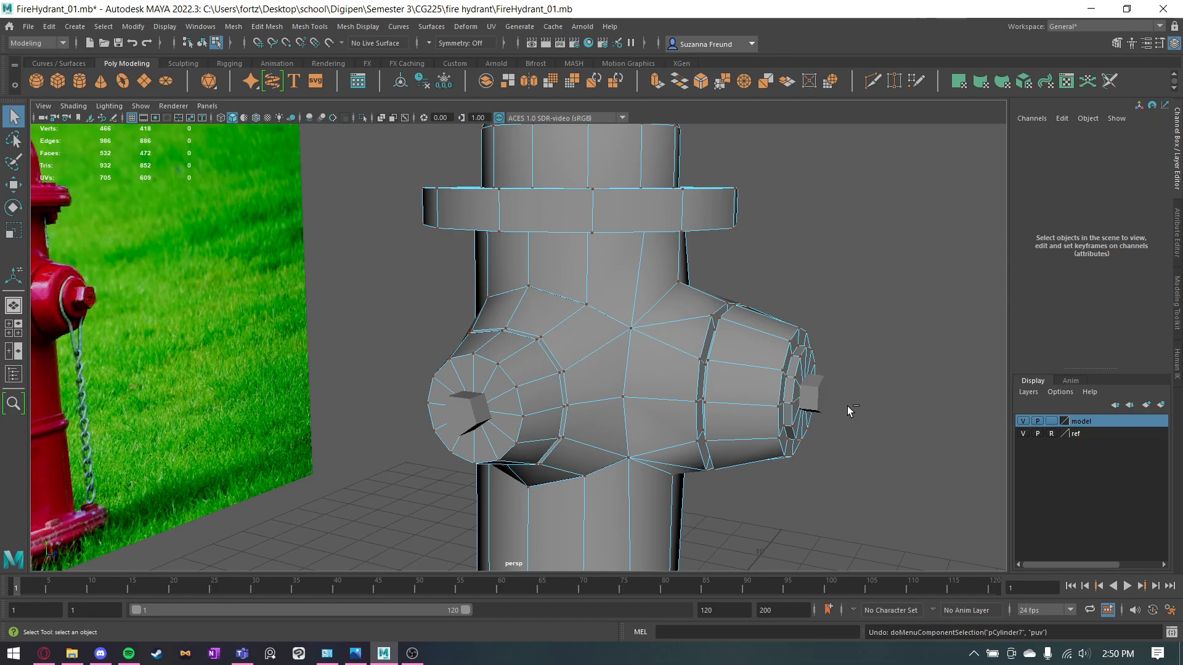
Extrude the front outlet's inset cap faces outward into a raised disc and return to object selection.
key("w")
left_click_drag(827, 401, 841, 401, "shift")
left_click(879, 344)
right_click_drag(747, 352, 848, 320)
Select the edge loop around the front outlet's raised cap disc and soften it, then return to object selection.
left_click_drag(848, 319, 769, 373, "alt")
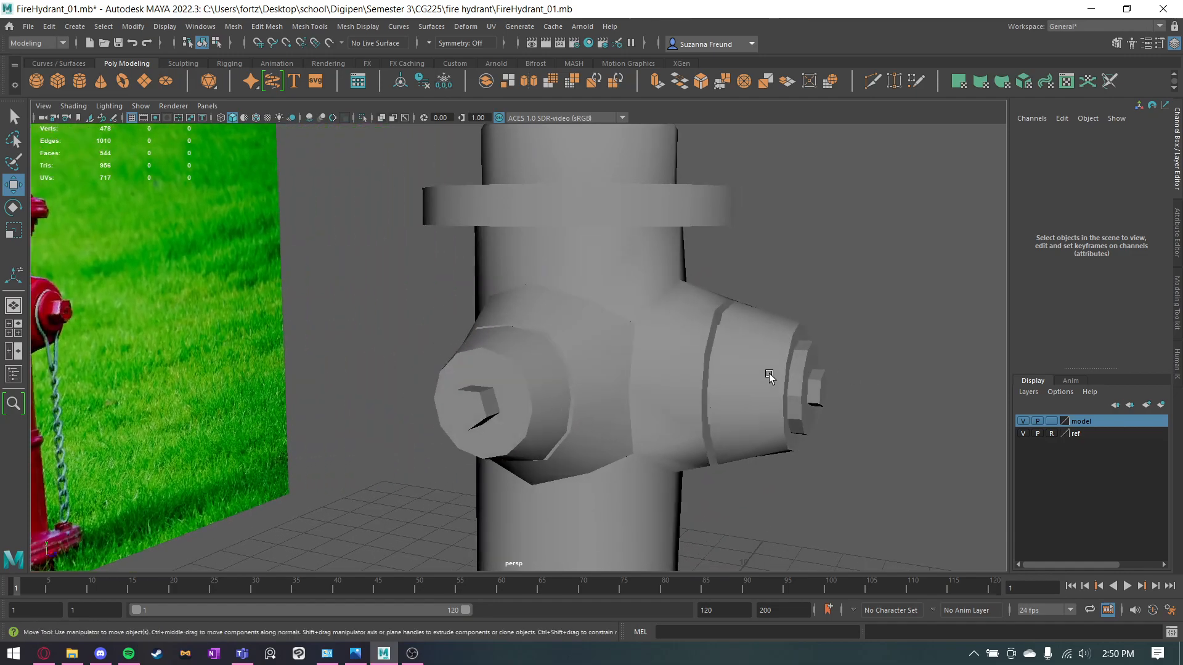
left_click(770, 370)
right_click_drag(802, 314, 804, 350)
right_click_drag(806, 292, 804, 287)
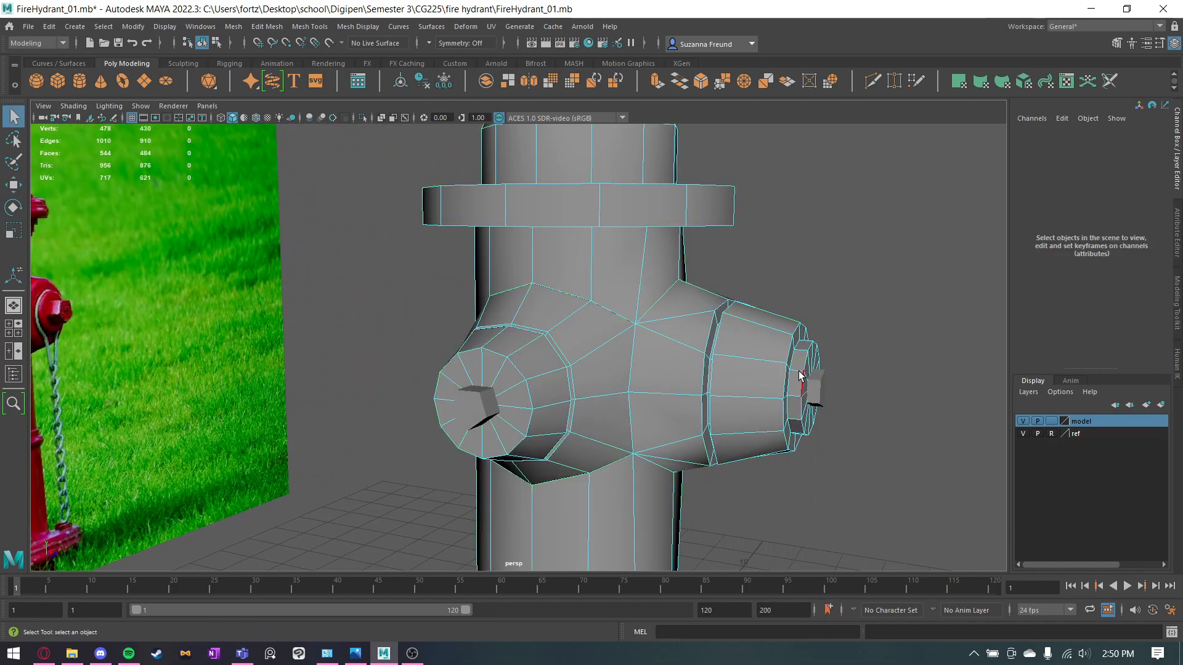
key("q")
left_click(798, 370)
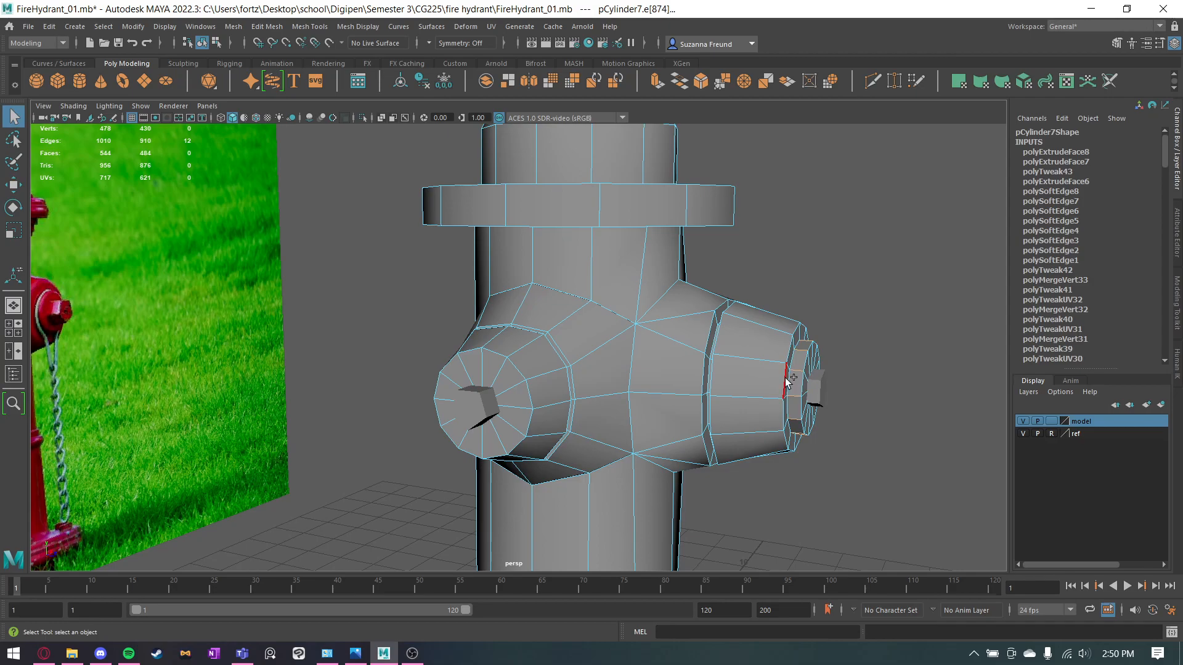
right_click(786, 379, "shift")
right_click_drag(809, 395, 877, 378, "shift")
key("w")
left_click(870, 394)
left_click(819, 392)
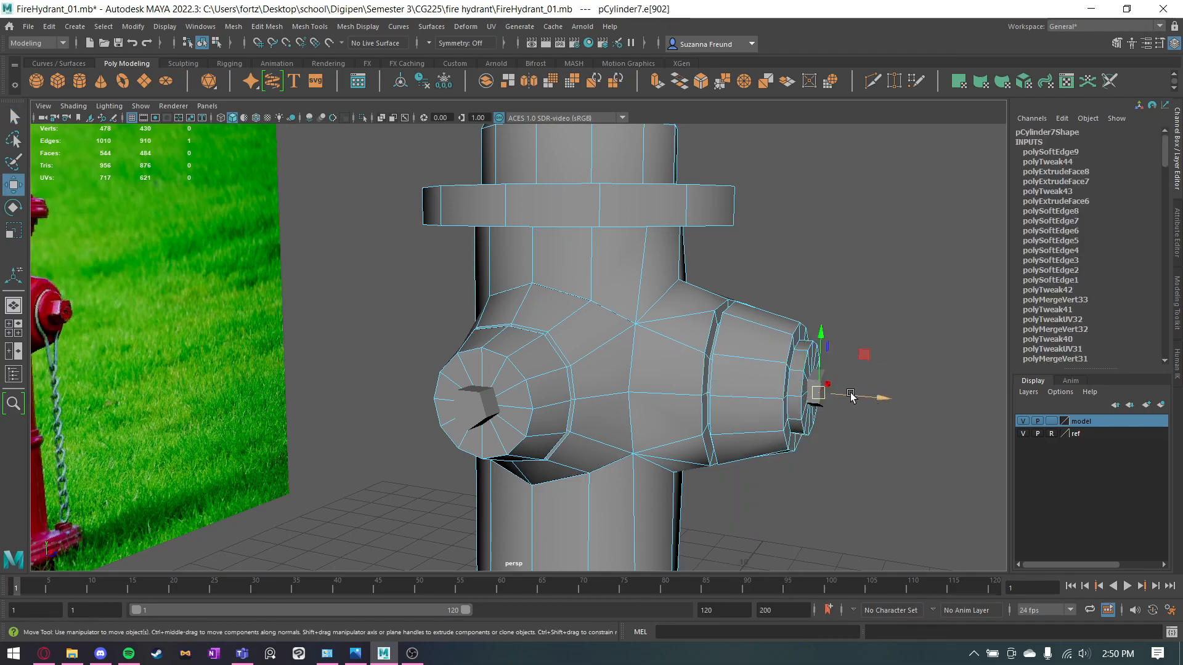
left_click_drag(842, 396, 856, 403)
key("ctrl+z")
Select the front outlet's knob, move it outward along Z from the raised disc, and deselect it.
left_click(861, 426)
right_click_drag(806, 313, 875, 296)
left_click(825, 386)
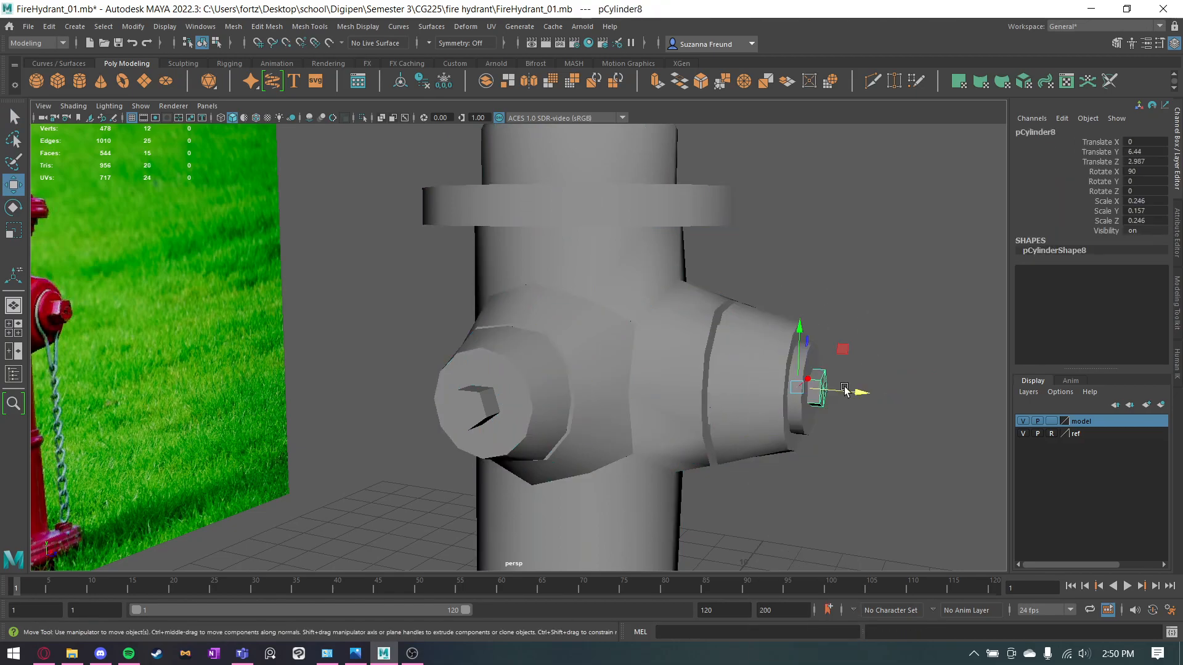
left_click_drag(817, 393, 822, 393)
left_click(870, 443)
Select the hydrant body and set symmetry to Object X.
left_click_drag(871, 442, 817, 444, "alt")
left_click_drag(105, 175, 341, 371, "alt")
left_click(483, 373)
left_click_drag(610, 382, 513, 399, "alt")
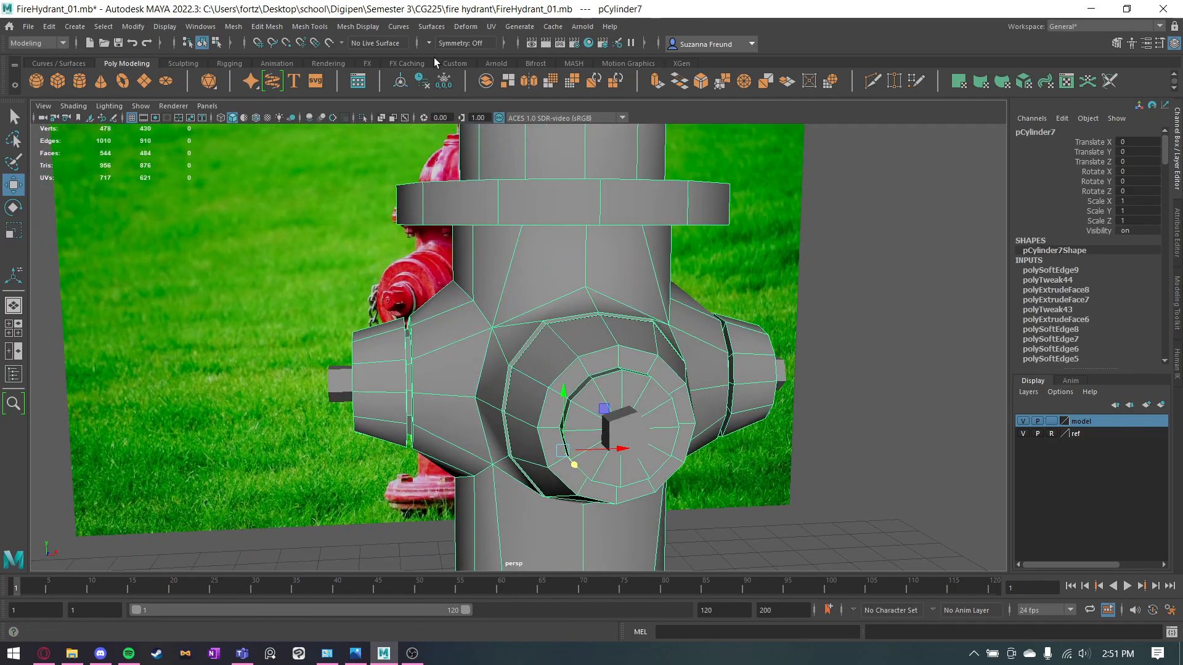
left_click(456, 43)
left_click(459, 61)
Select all cap faces on both side outlets and extrude them.
left_click_drag(758, 290, 687, 278, "alt")
right_click_drag(639, 285, 639, 317)
left_click(639, 317)
key("q")
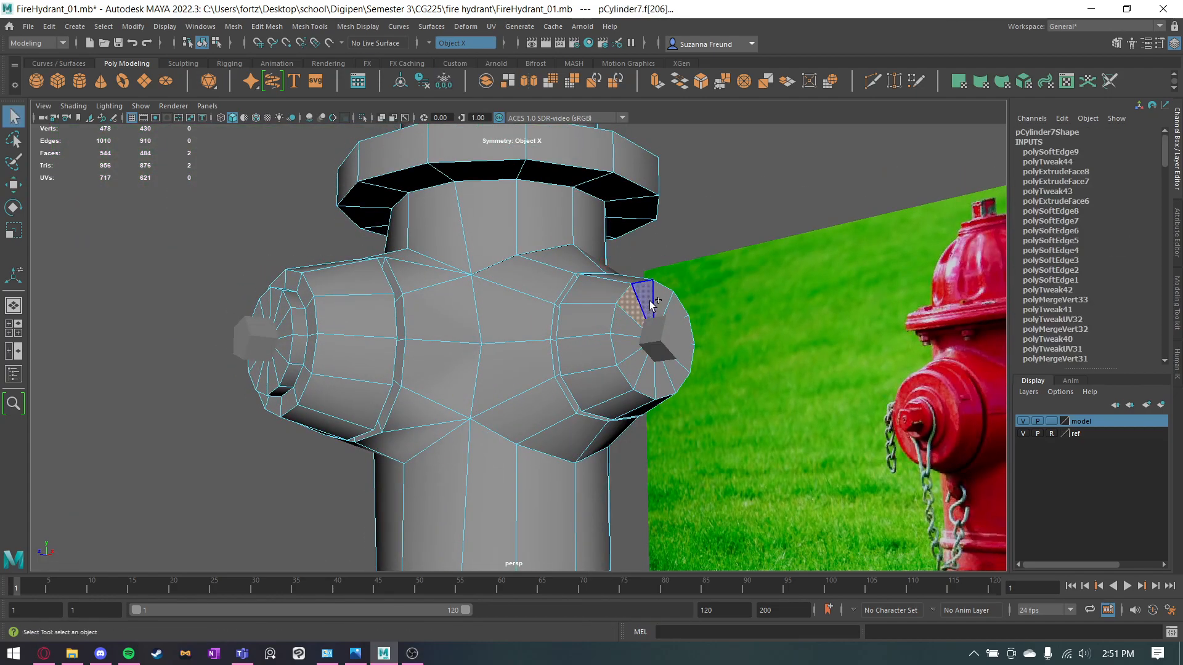
double_click(633, 330, "shift")
left_click_drag(559, 353, 660, 372, "alt")
Scale the side outlets' extruded cap faces inward and extrude them again along X into raised discs.
key("r")
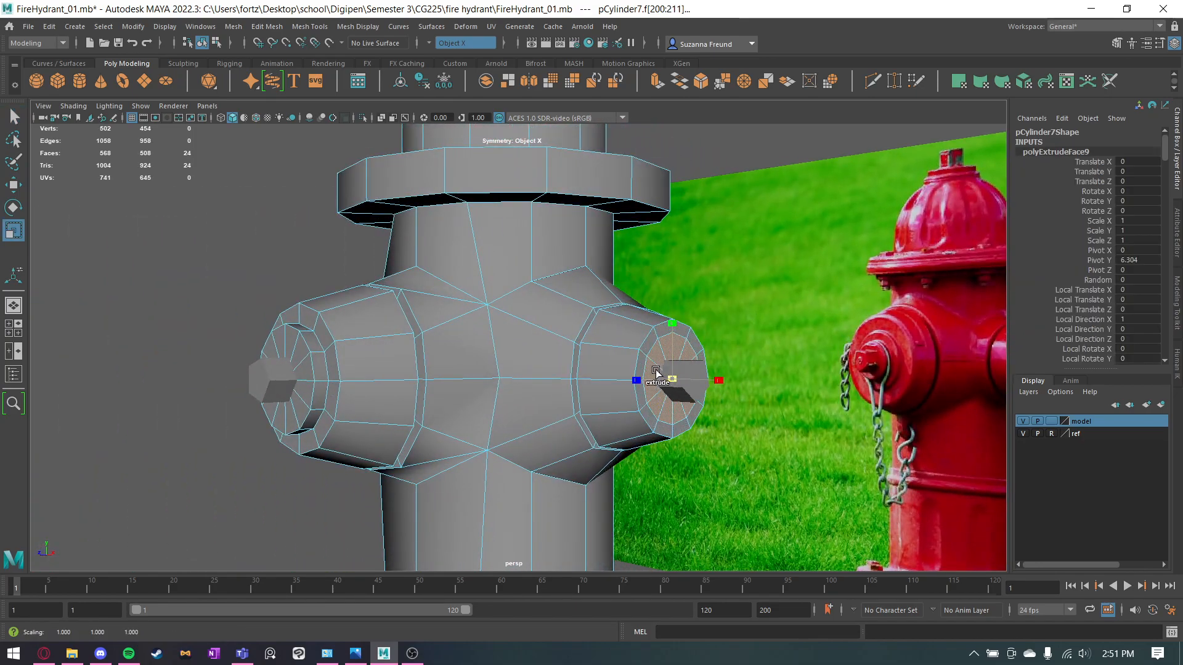
left_click_drag(727, 413, 779, 401, "alt")
key("w")
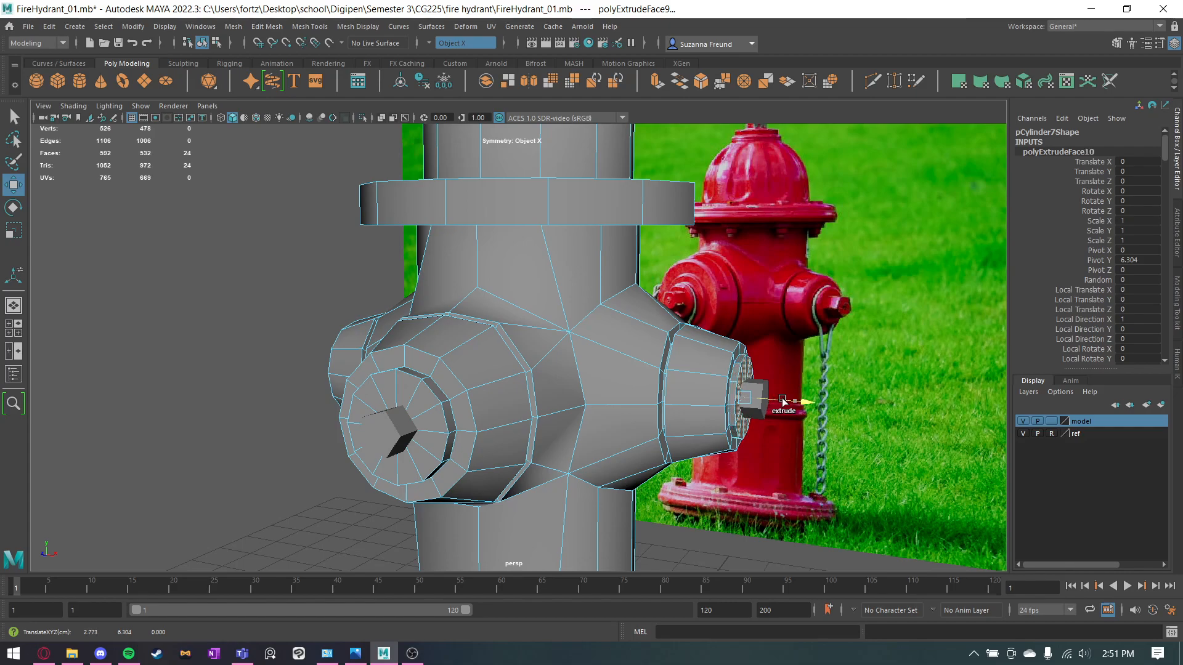
left_click_drag(728, 507, 702, 500, "alt")
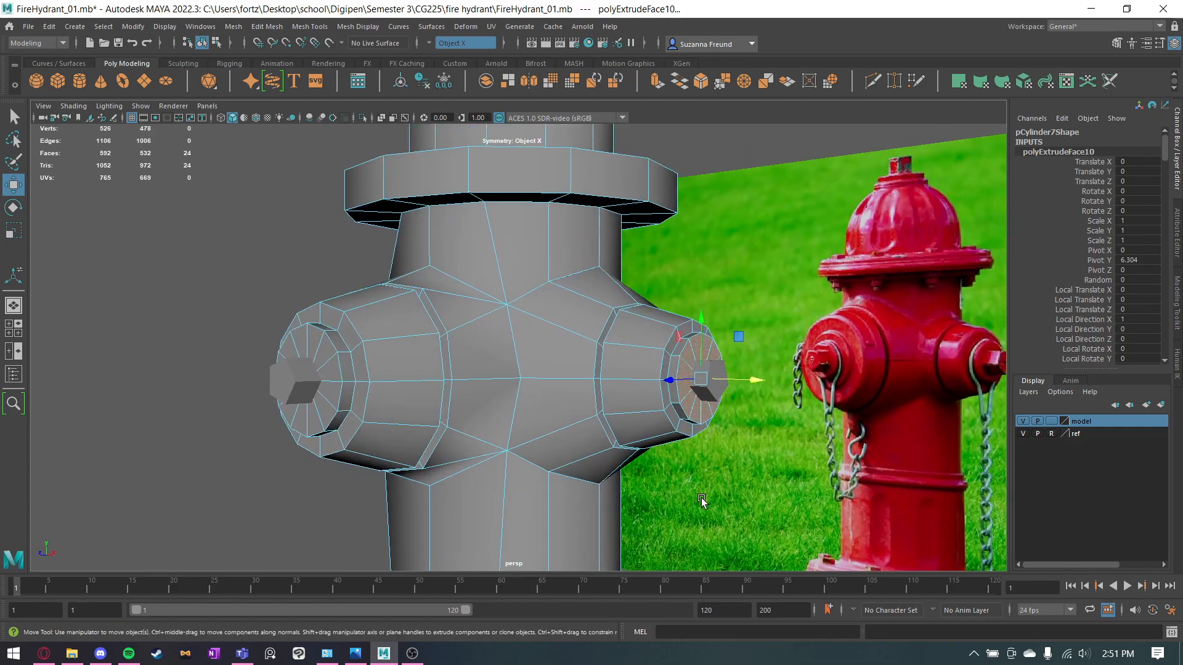
Select the edge loops around the side outlets' raised discs, soften them, and return to object selection.
key("q")
right_click_drag(650, 315, 653, 296)
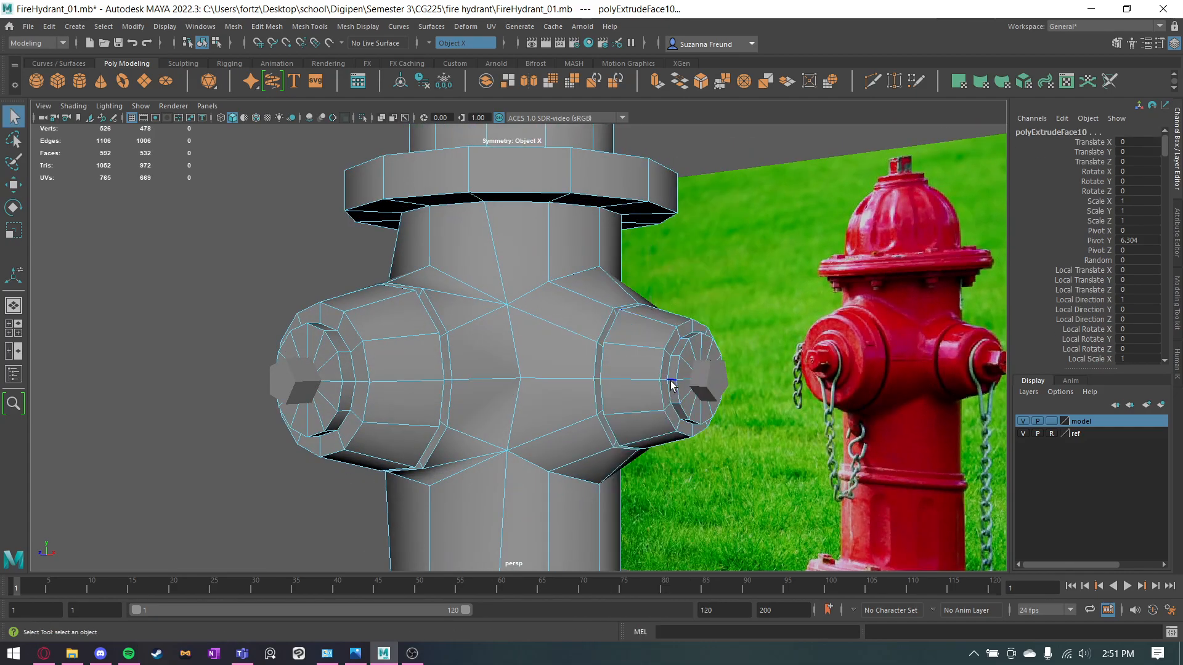
left_click(676, 368)
double_click(674, 357)
right_click_drag(674, 357, 769, 359, "shift")
right_click_drag(681, 350, 487, 327)
Select the side outlets' knobs, move them outward along X, and deselect them.
left_click(709, 404)
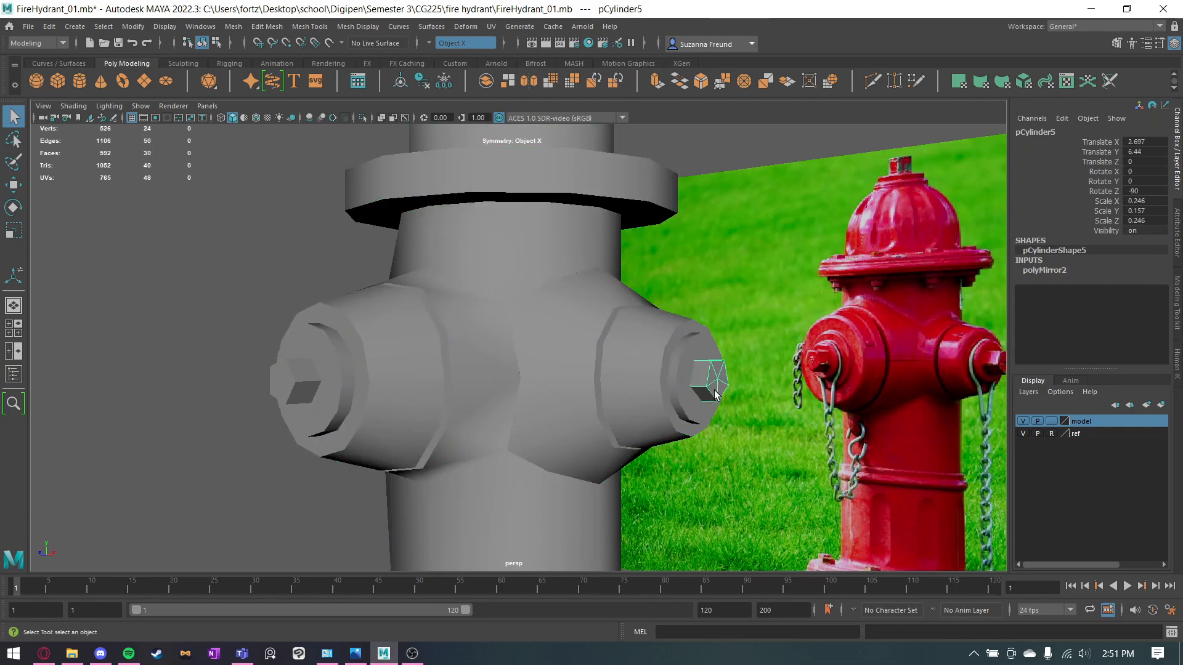
key("w")
left_click_drag(594, 454, 658, 451, "alt")
left_click(913, 422)
Insert an edge loop with Multi-Cut around the short collar on top of the hydrant's dome.
left_click_drag(913, 422, 587, 386, "alt")
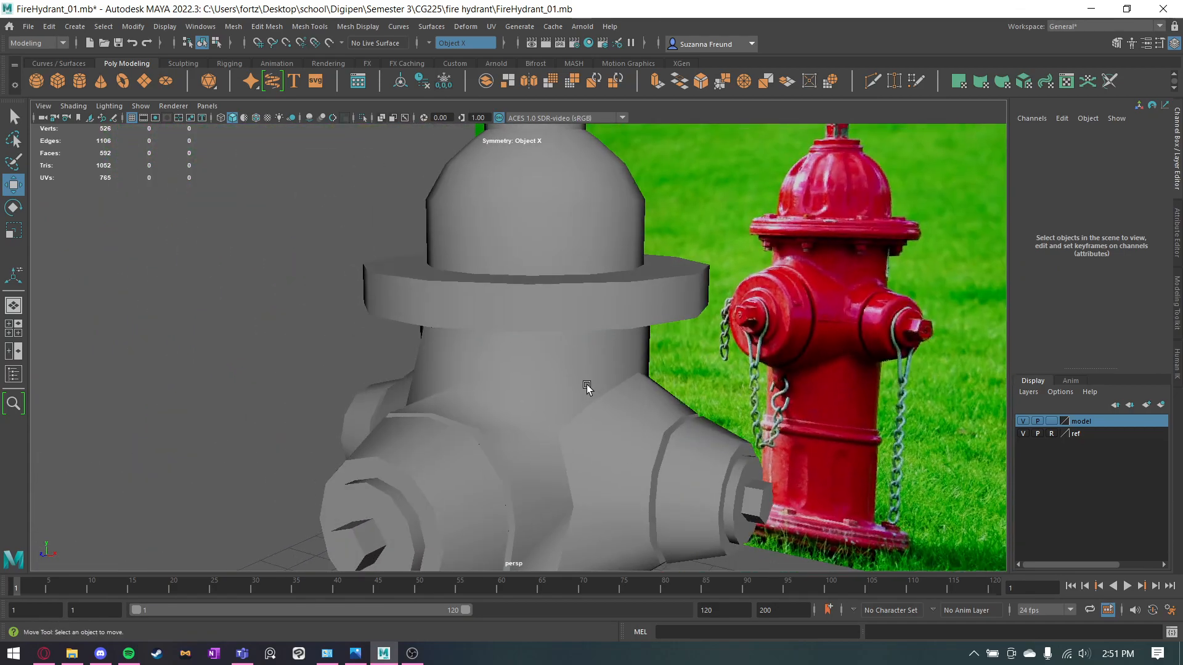
left_click_drag(268, 327, 591, 326, "alt")
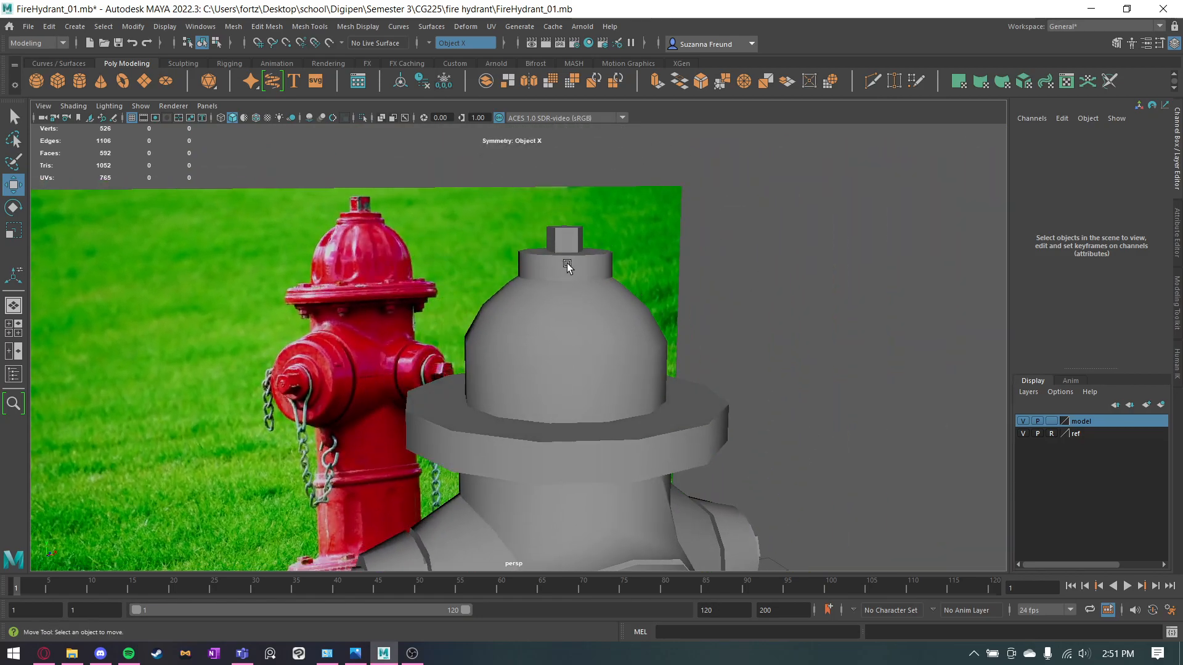
left_click(590, 327)
key("f")
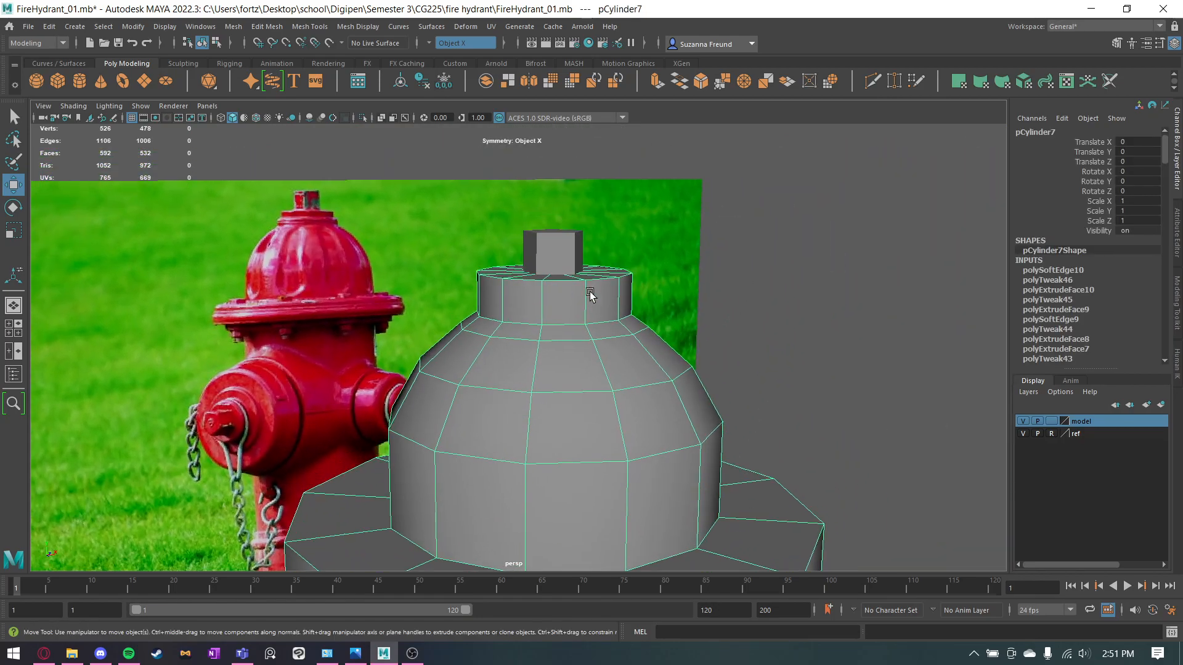
left_click(873, 80)
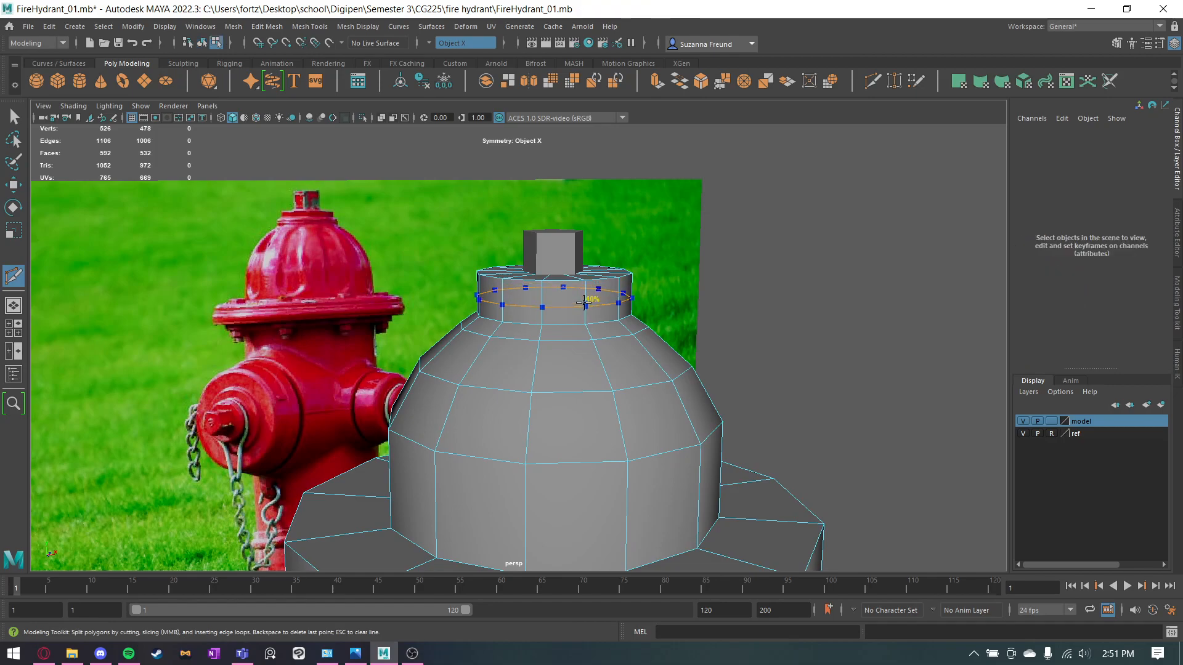
key("q")
Select the top collar's faces above the new edge loop, extrude them, and undo the trial scaling.
right_click_drag(603, 294, 590, 310)
left_click_drag(612, 293, 530, 248, "alt")
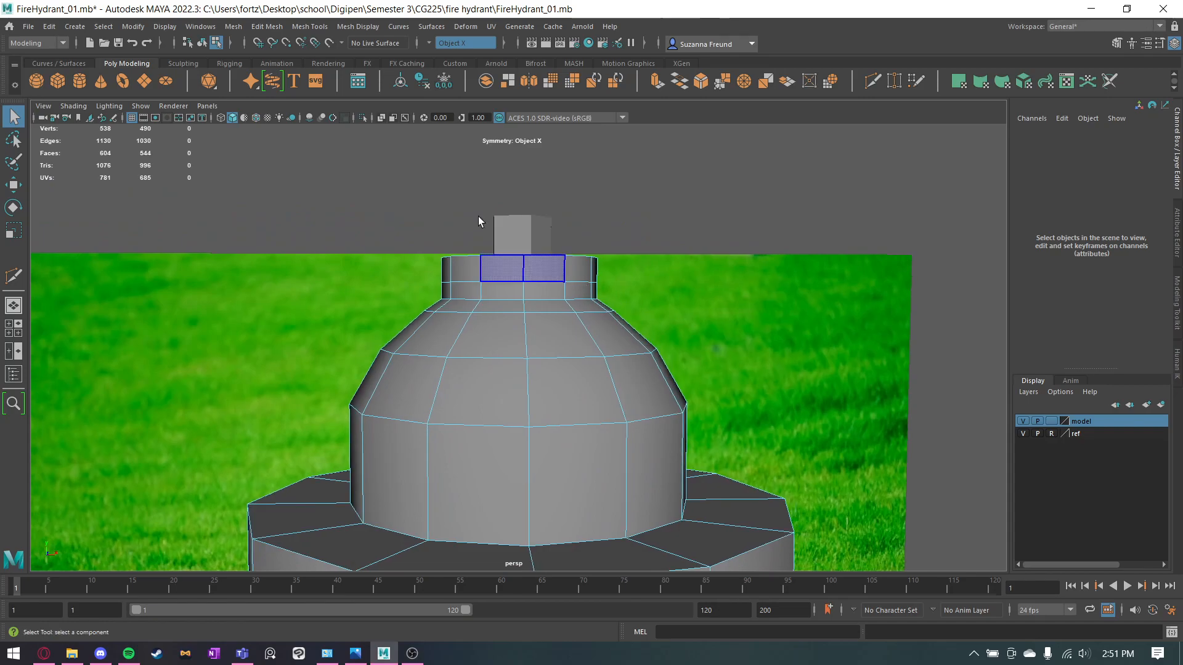
left_click_drag(634, 264, 633, 263)
left_click_drag(634, 265, 727, 431, "alt")
key("r")
key("ctrl+z")
left_click_drag(683, 373, 567, 380, "shift")
key("ctrl+z")
key("ctrl+e")
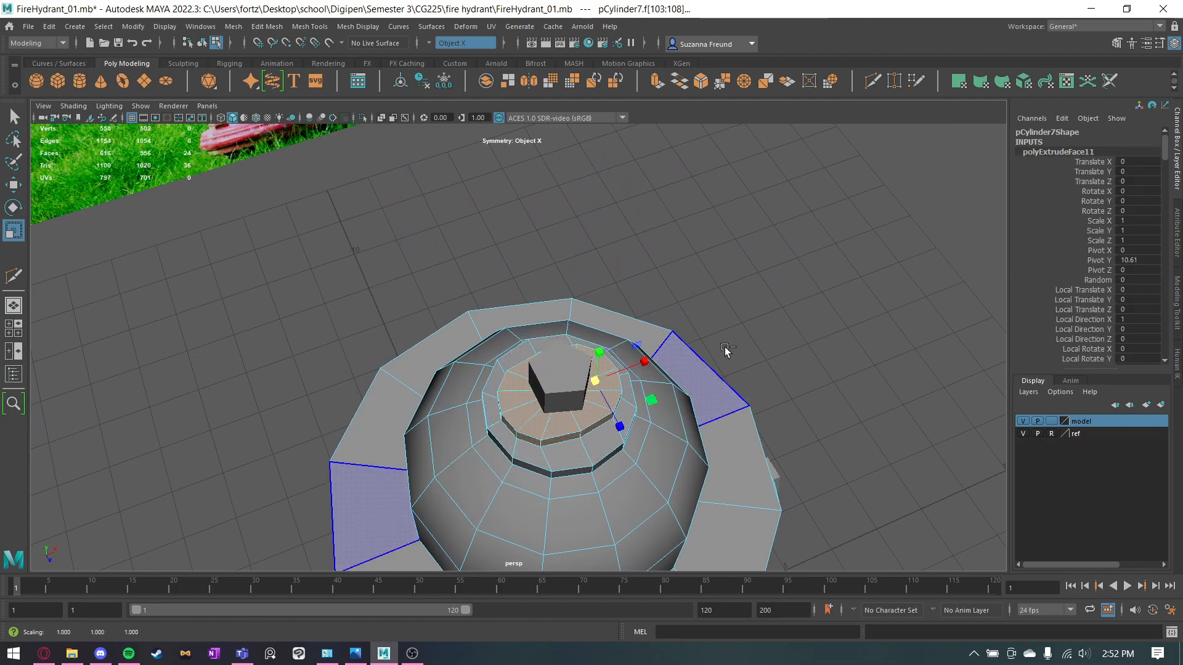
key("ctrl+z")
key("ctrl+z")
Turn symmetry off and scale the extruded collar faces inward to form a narrower upper tier.
left_click(466, 42)
left_click(465, 43)
left_click(465, 43)
left_click(456, 47)
left_click(822, 361)
left_click_drag(822, 362, 671, 323, "alt")
left_click_drag(557, 262, 400, 235, "alt")
left_click_drag(627, 271, 627, 271)
left_click_drag(478, 320, 655, 370, "alt")
left_click(853, 301)
left_click_drag(853, 302, 763, 259, "alt")
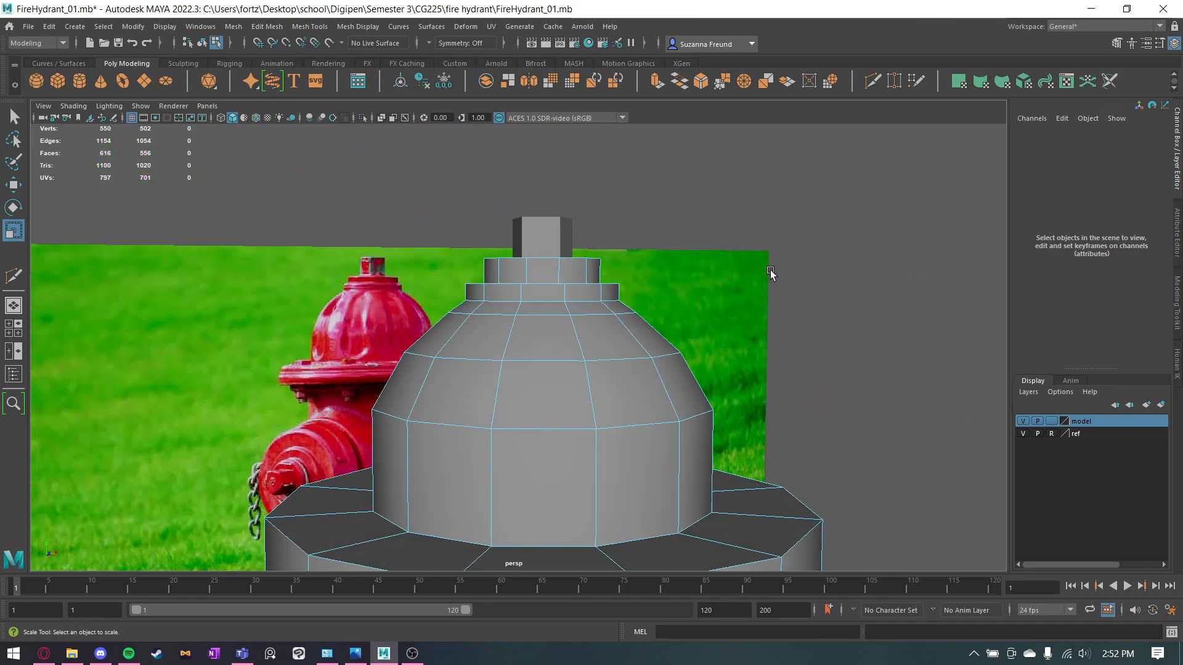
Insert an edge loop around the middle of the upper flange's rim and select the ring of faces below it.
left_click_drag(614, 383, 744, 319, "alt")
left_click(895, 90)
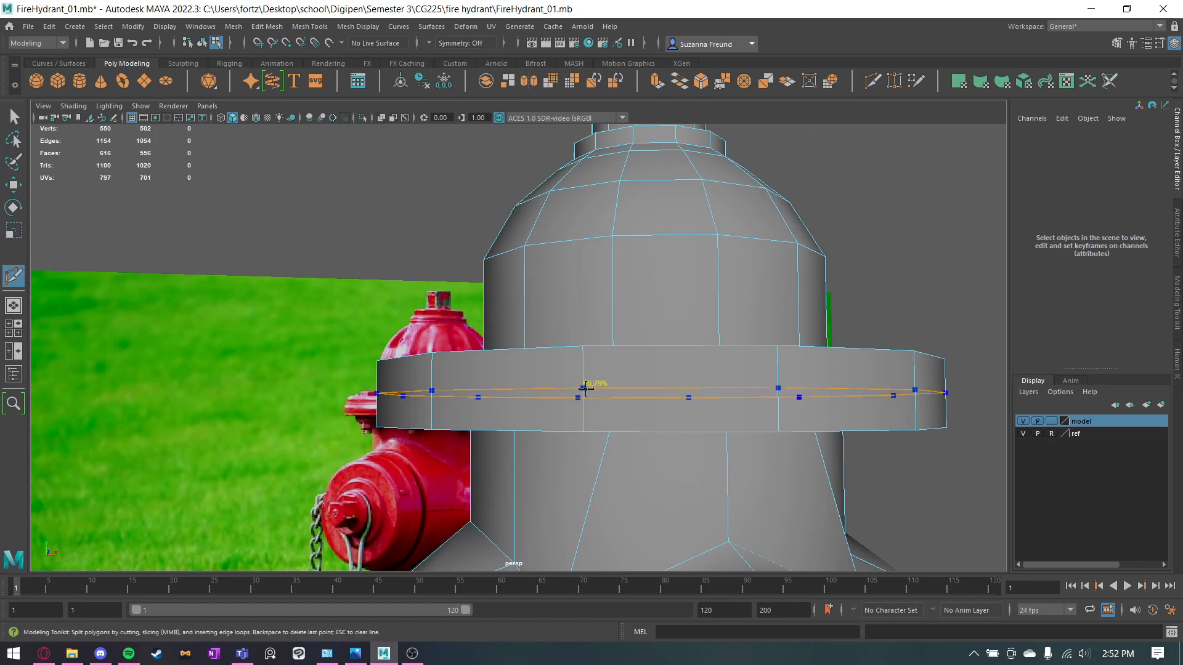
left_click(586, 385, "ctrl")
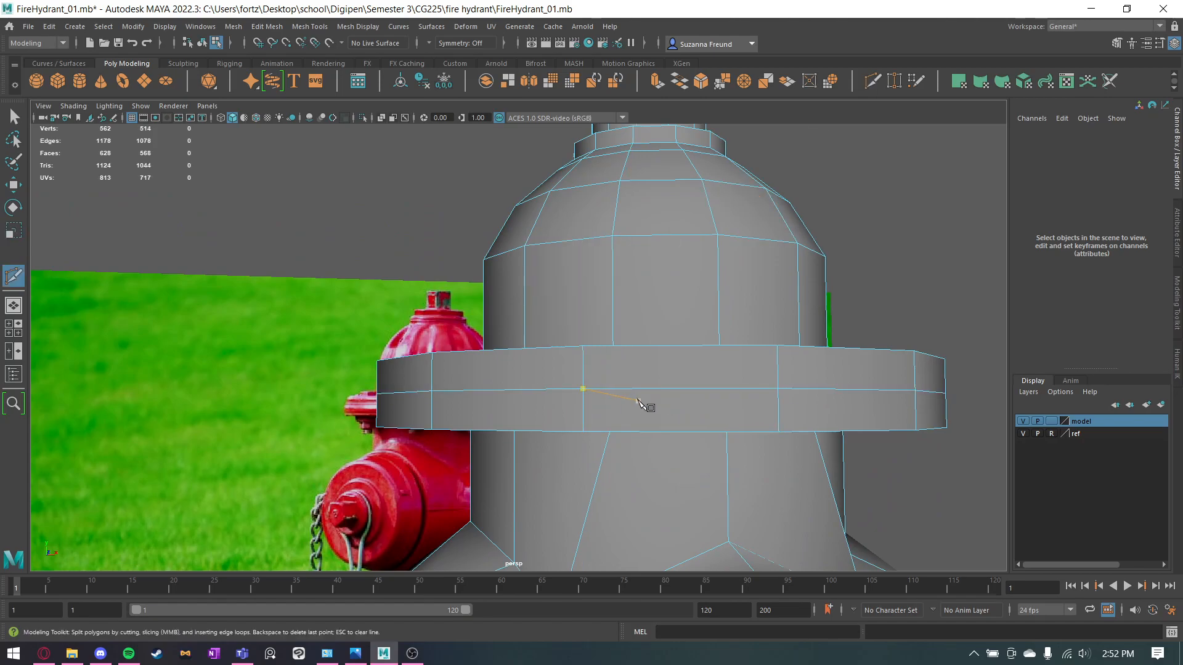
right_click(590, 356)
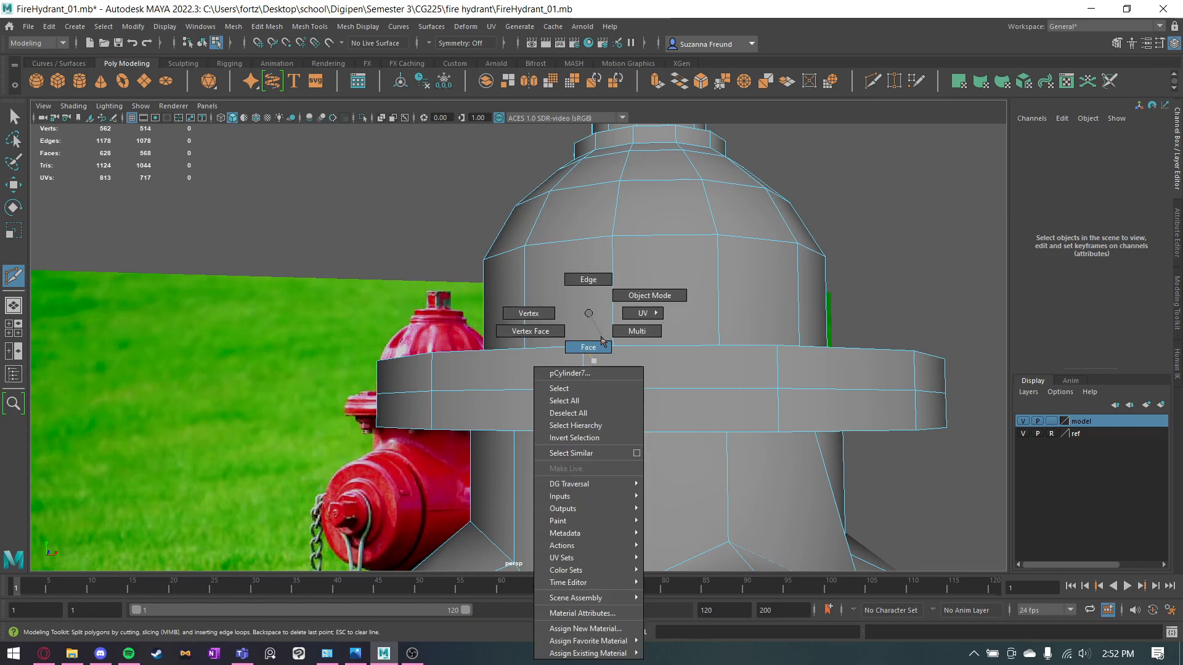
left_click(589, 347)
key("q")
double_click(604, 411)
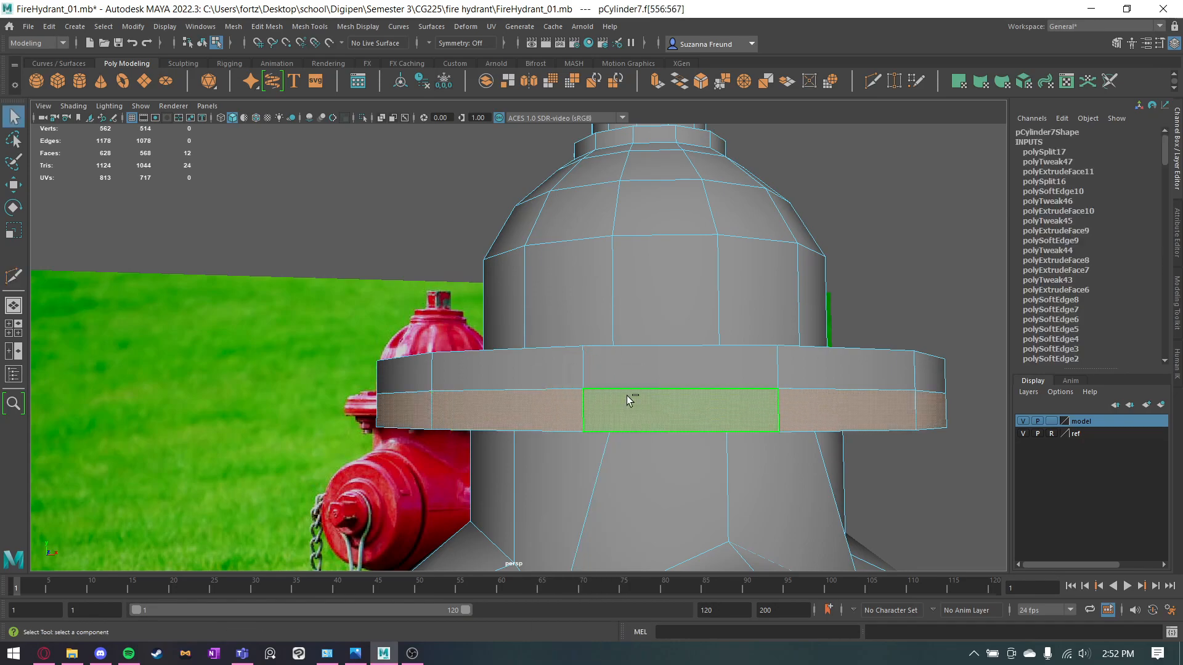
Extrude the upper flange's lower ring of faces, then try and undo changes to the extrusion.
key("ctrl+e")
left_click_drag(706, 413, 667, 431, "alt")
left_click_drag(802, 364, 804, 365)
left_click(622, 289)
left_click_drag(610, 297, 602, 347, "alt")
key("ctrl+z")
key("ctrl+z")
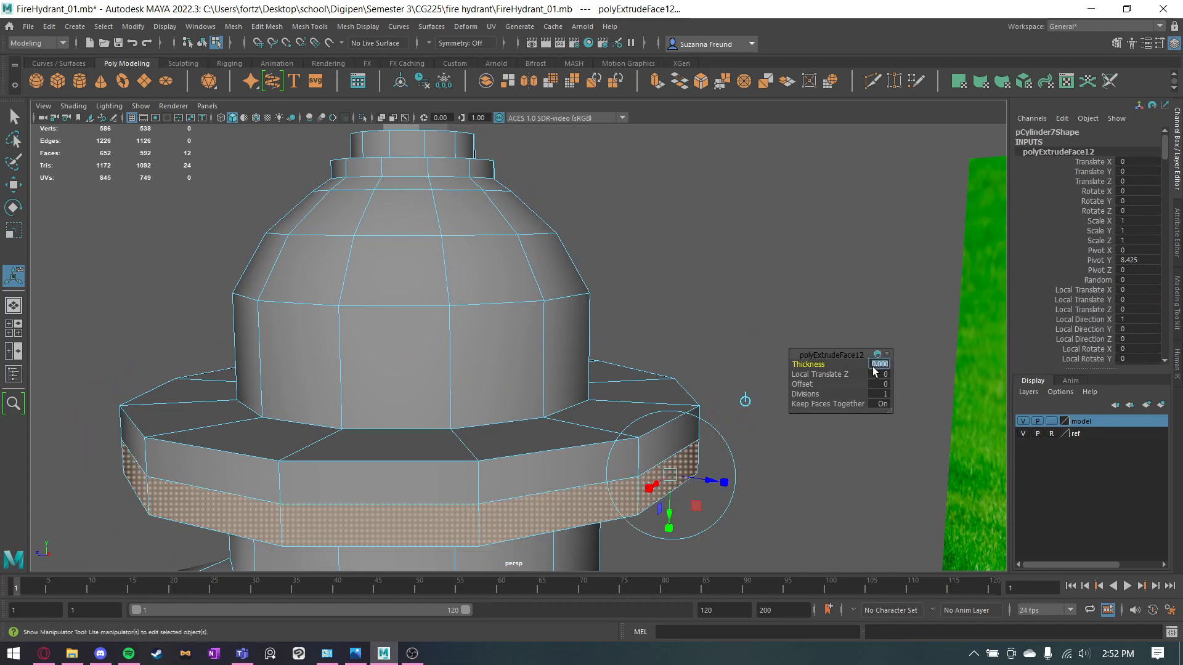
Scale the extruded lower ring of the upper flange outward so it protrudes beyond the upper half.
scroll(872, 368, "up", 1)
right_click_drag(514, 261, 574, 242)
left_click(593, 269)
mouse_move(616, 348)
left_mouse_down("alt")
mouse_move(639, 336)
mouse_move(752, 343)
mouse_move(681, 356)
mouse_move(600, 349)
left_mouse_up("alt")
left_click(600, 349)
right_click_drag(584, 352, 524, 312)
left_click(585, 387)
key("r")
left_click_drag(629, 360, 620, 357)
left_click_drag(641, 403, 629, 380, "alt")
Delete the extra edge loop on the underside of the upper flange and leave component selection.
left_click_drag(472, 363, 489, 298, "alt")
double_click(489, 298)
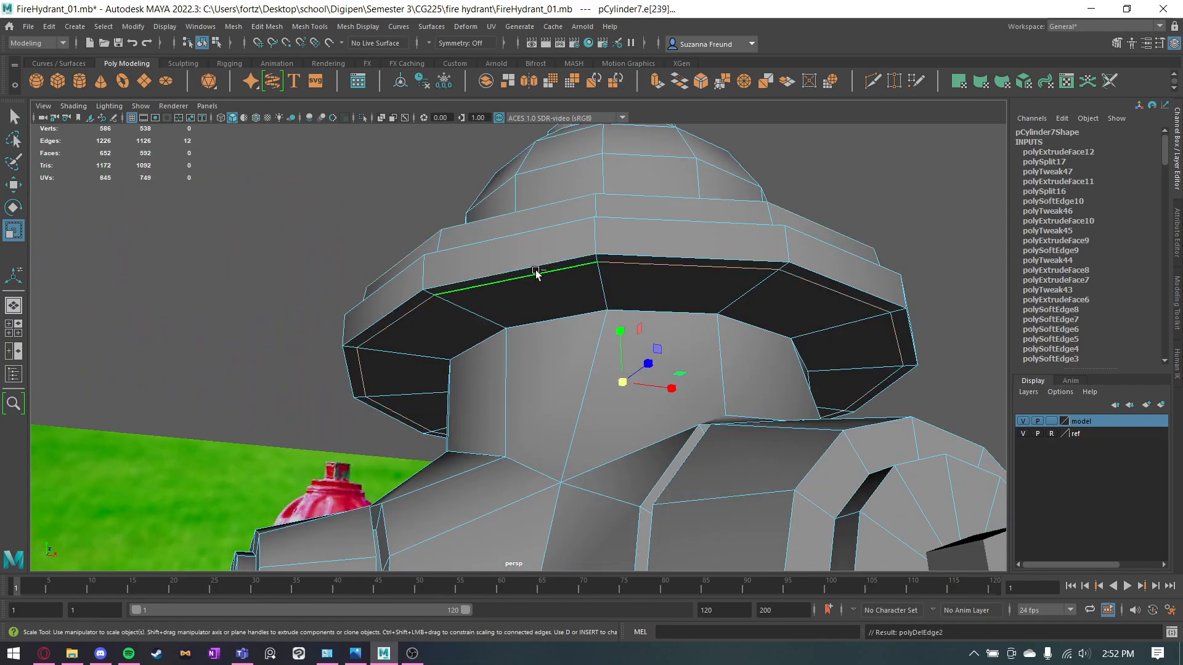
key("ctrl+Delete")
double_click(534, 269)
left_click_drag(608, 308, 597, 401, "alt")
left_click(740, 221)
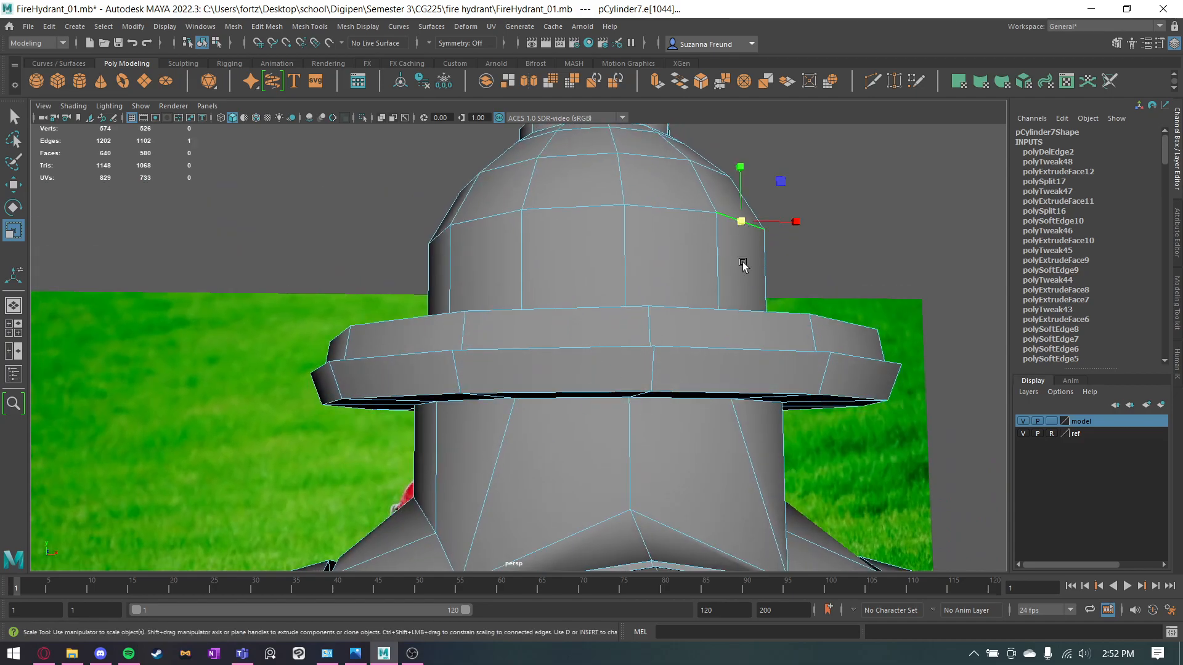
left_click(718, 265)
mouse_move(718, 265)
left_mouse_down("alt")
mouse_move(678, 317)
mouse_move(730, 271)
left_mouse_up("alt")
right_click_drag(658, 213, 815, 174)
left_click(815, 174)
Insert two edge loops around the base flange, one below and one above its widest edge.
scroll(805, 239, "down", 6)
left_click_drag(805, 240, 713, 357, "alt")
middle_click_drag(713, 357, 721, 297, "alt")
middle_click_drag(740, 397, 705, 295, "alt")
scroll(700, 341, "up", 6)
left_click_drag(672, 412, 671, 330, "alt")
left_click(674, 322)
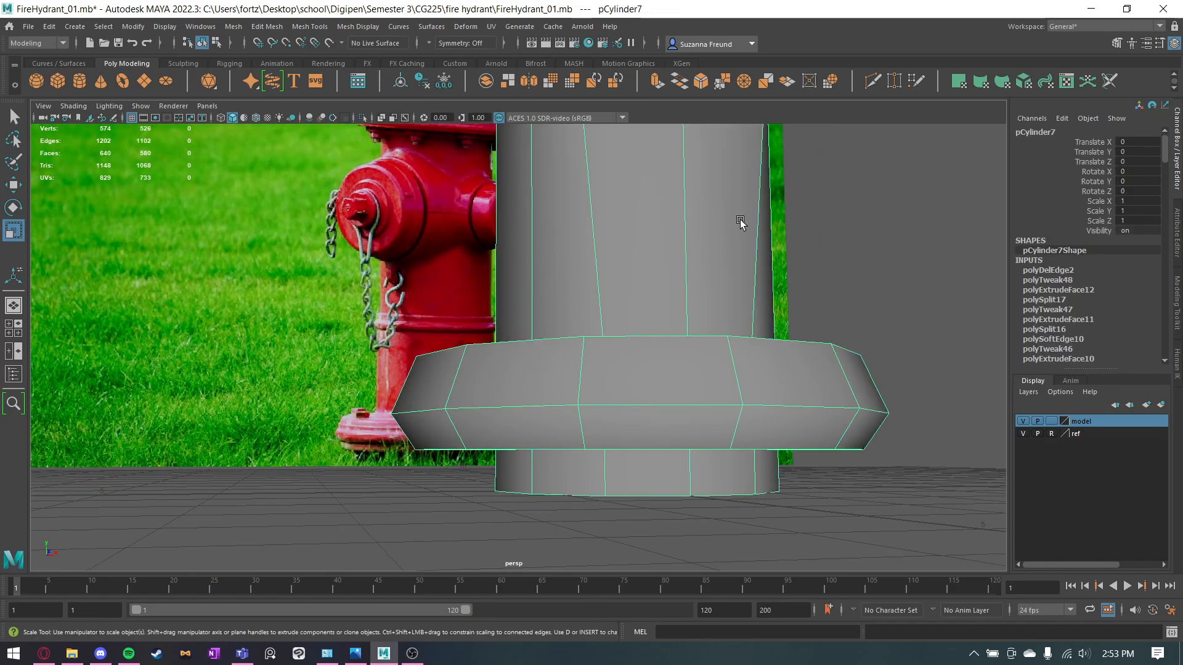
left_click(869, 87)
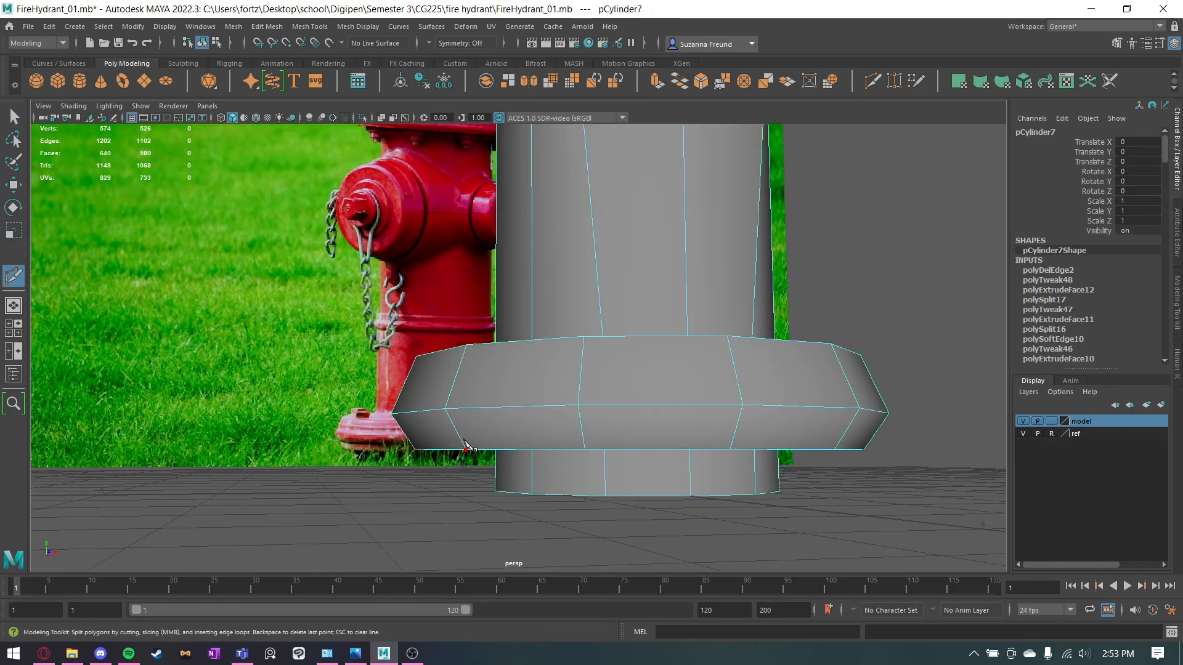
left_click(456, 410, "ctrl")
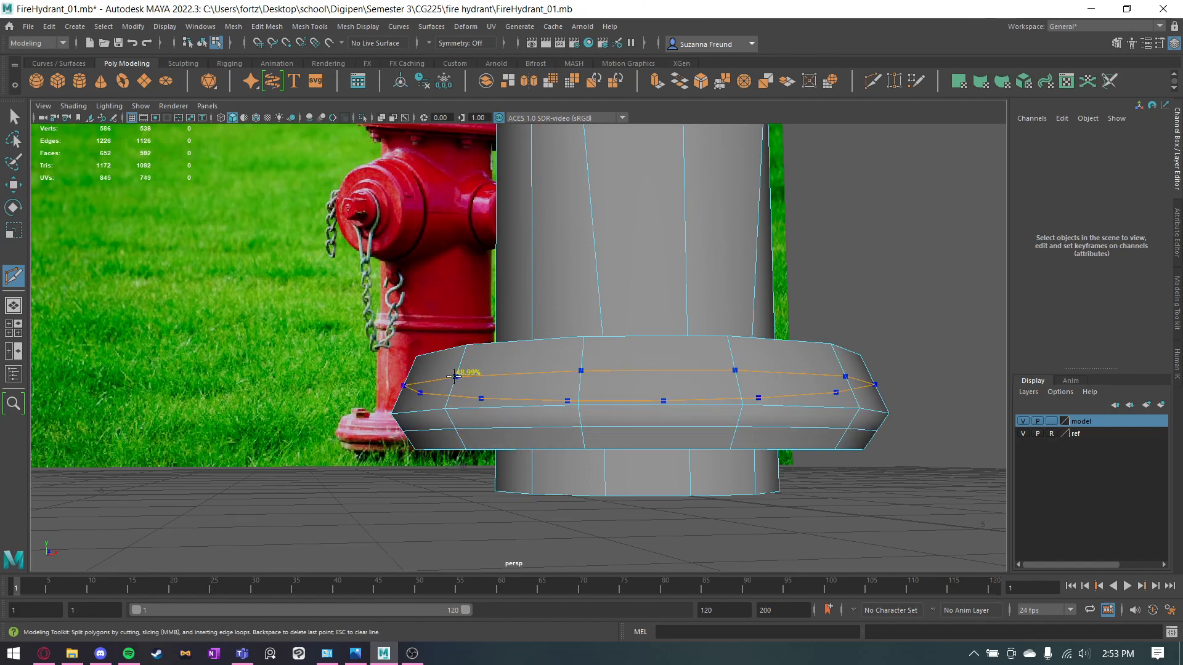
left_click(454, 377, "ctrl")
Select the two middle rings of faces around the base flange.
key("q")
left_click_drag(523, 380, 528, 393, "alt")
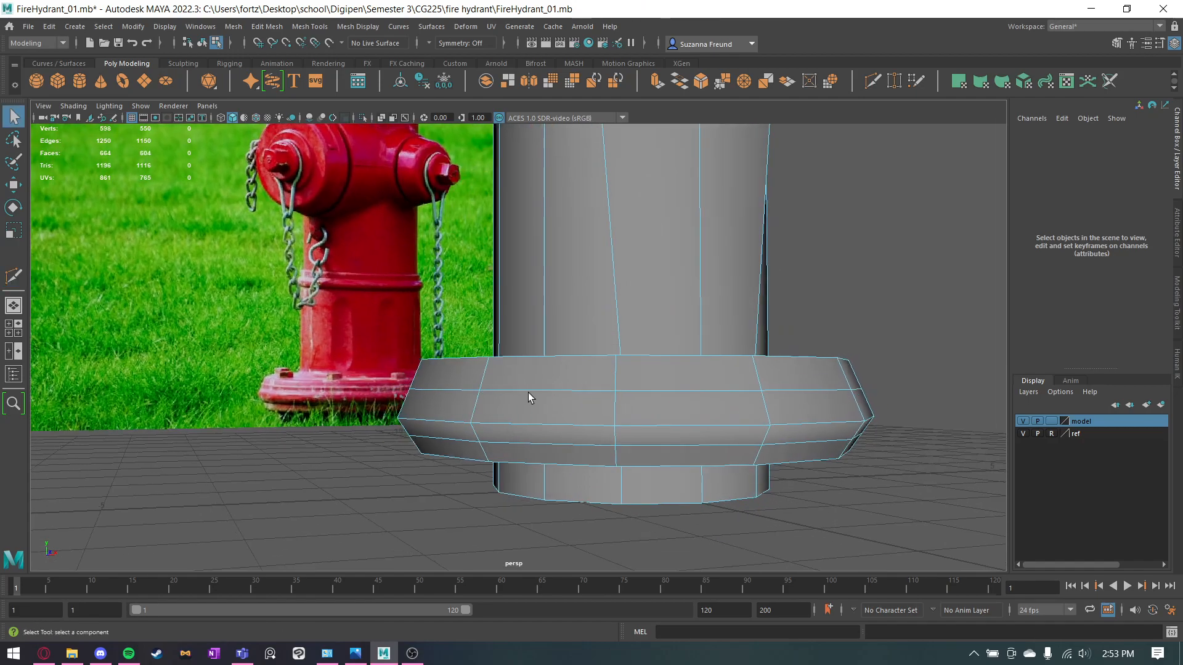
right_click(550, 387)
left_click(550, 347)
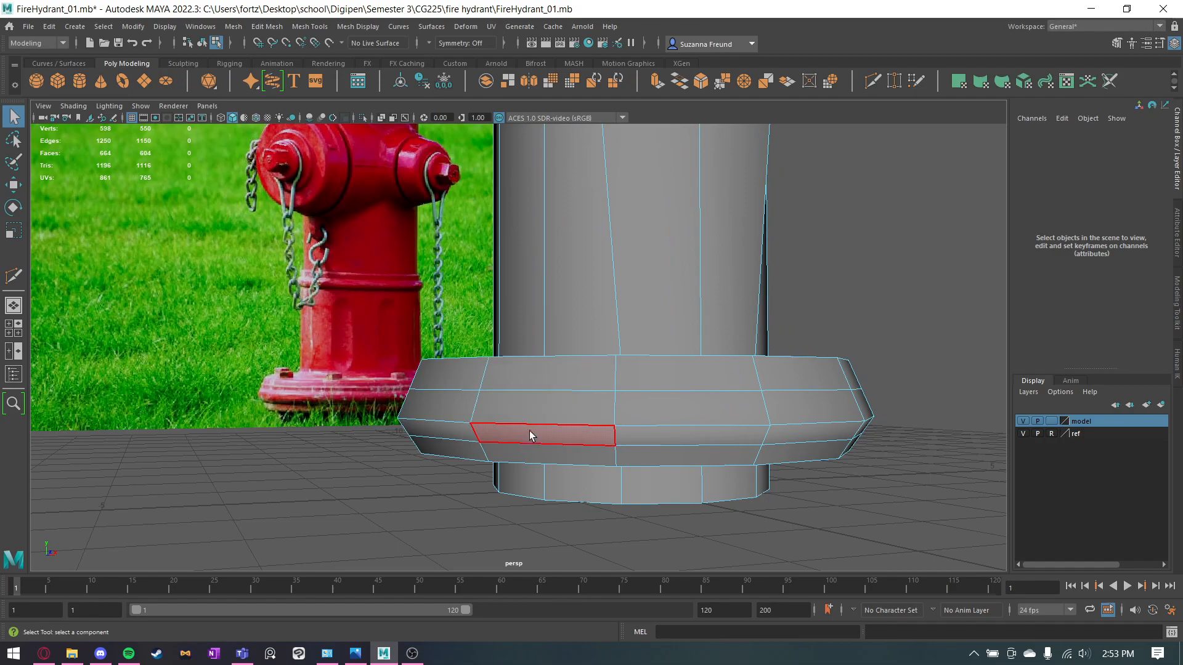
left_click(612, 432)
double_click(593, 412, "shift")
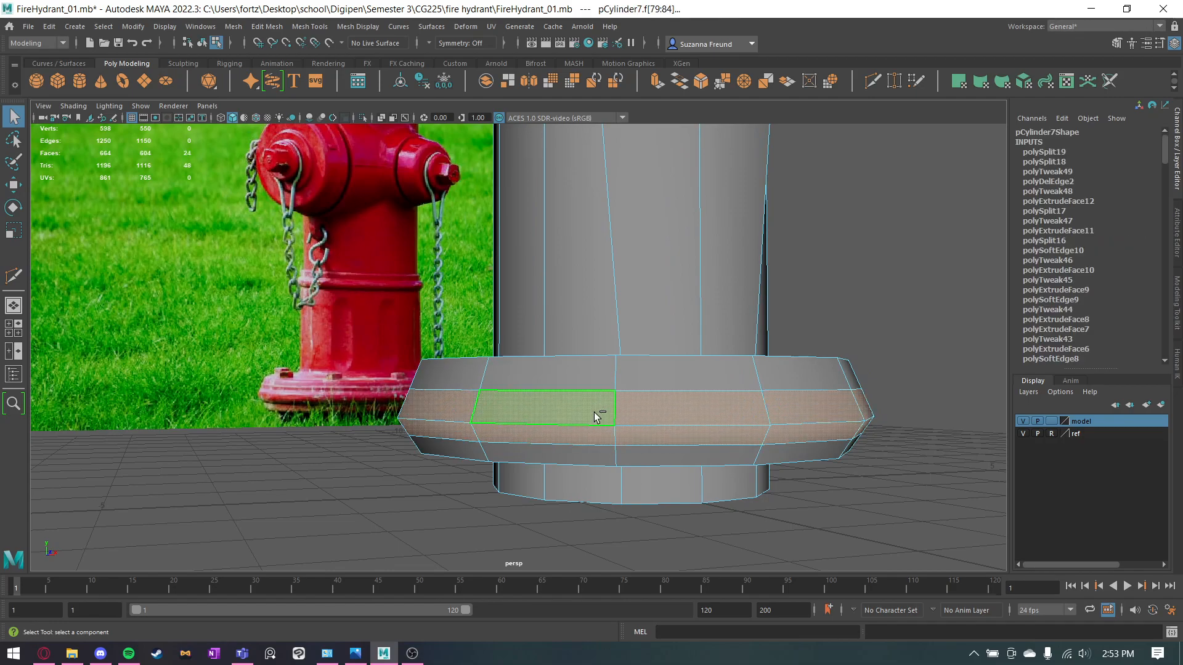
key("ctrl+e")
left_click_drag(807, 364, 817, 364)
key("ctrl+z")
key("ctrl+z")
key("ctrl+z")
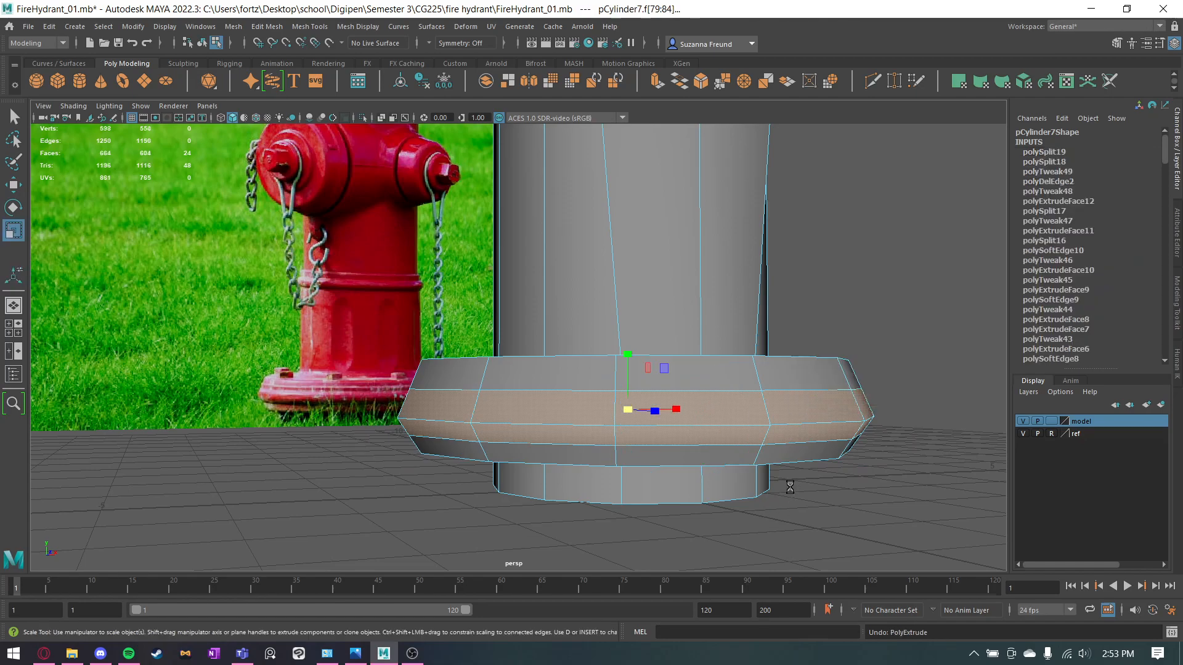
Extrude the two middle face rings of the base flange, scale them outward as a raised band, and return to object selection.
left_click_drag(717, 416, 719, 437, "alt")
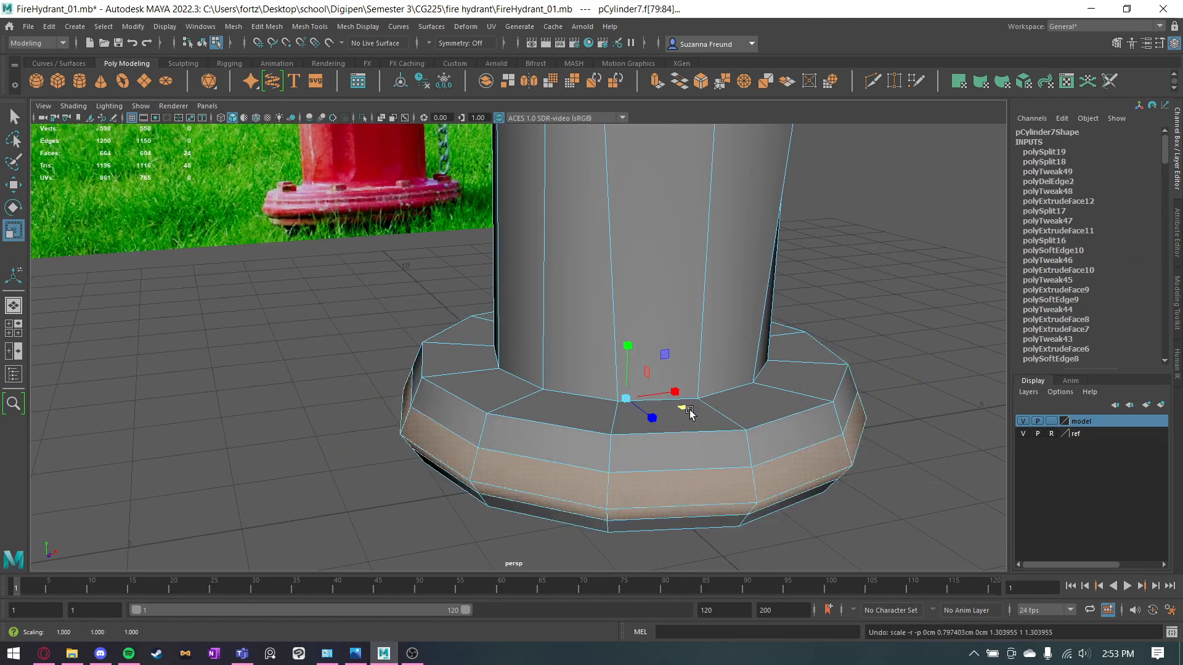
key("ctrl+e")
key("r")
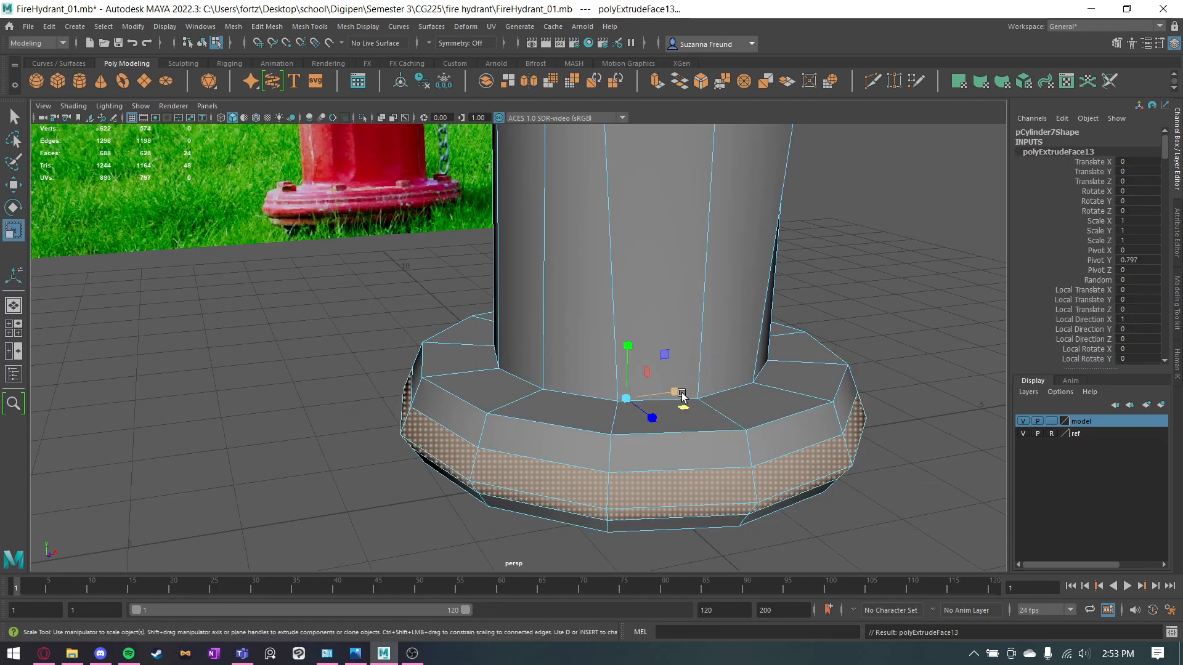
left_click_drag(681, 411, 649, 397)
left_click(911, 341)
right_click_drag(646, 313, 708, 294)
left_click_drag(887, 333, 827, 399, "alt")
left_click_drag(552, 275, 600, 483, "alt")
scroll(471, 360, "down", 5)
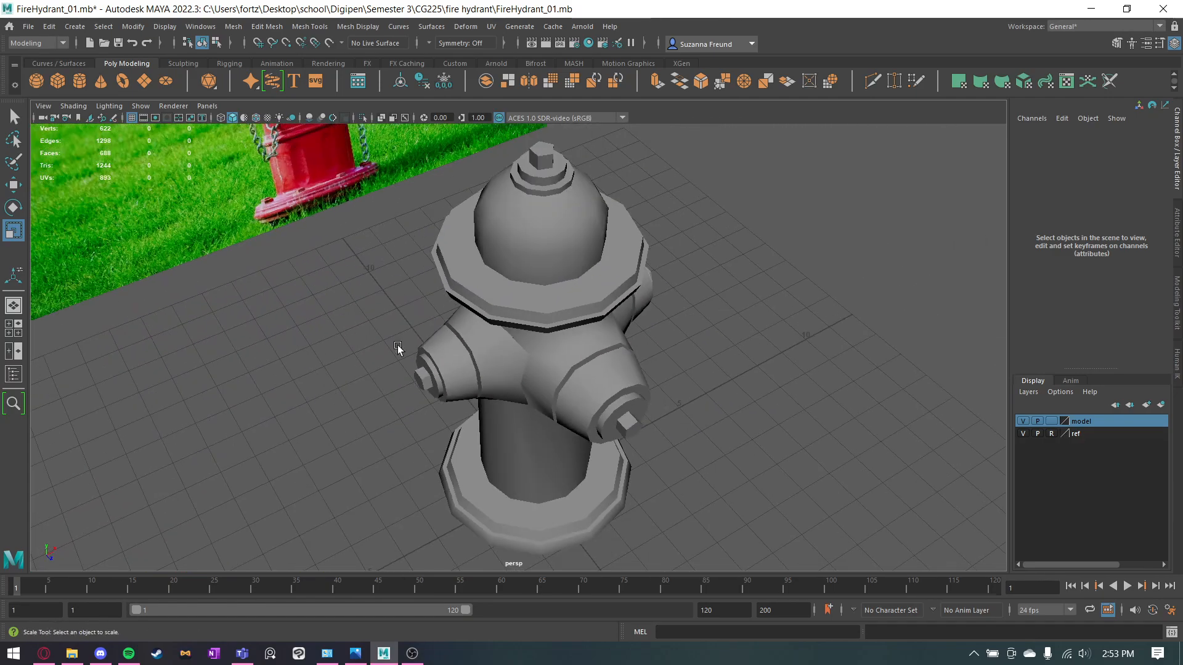
left_click_drag(427, 355, 361, 153, "alt")
left_click_drag(367, 326, 604, 461, "alt")
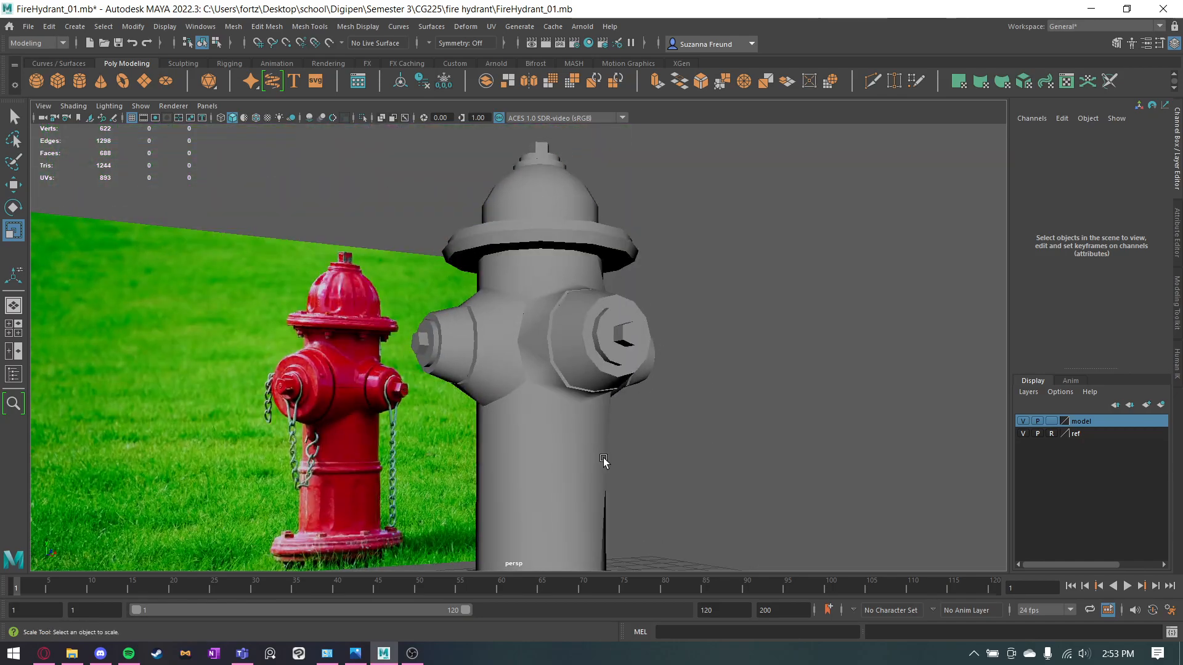
left_click_drag(634, 368, 611, 441, "alt")
middle_click_drag(612, 441, 600, 284, "alt")
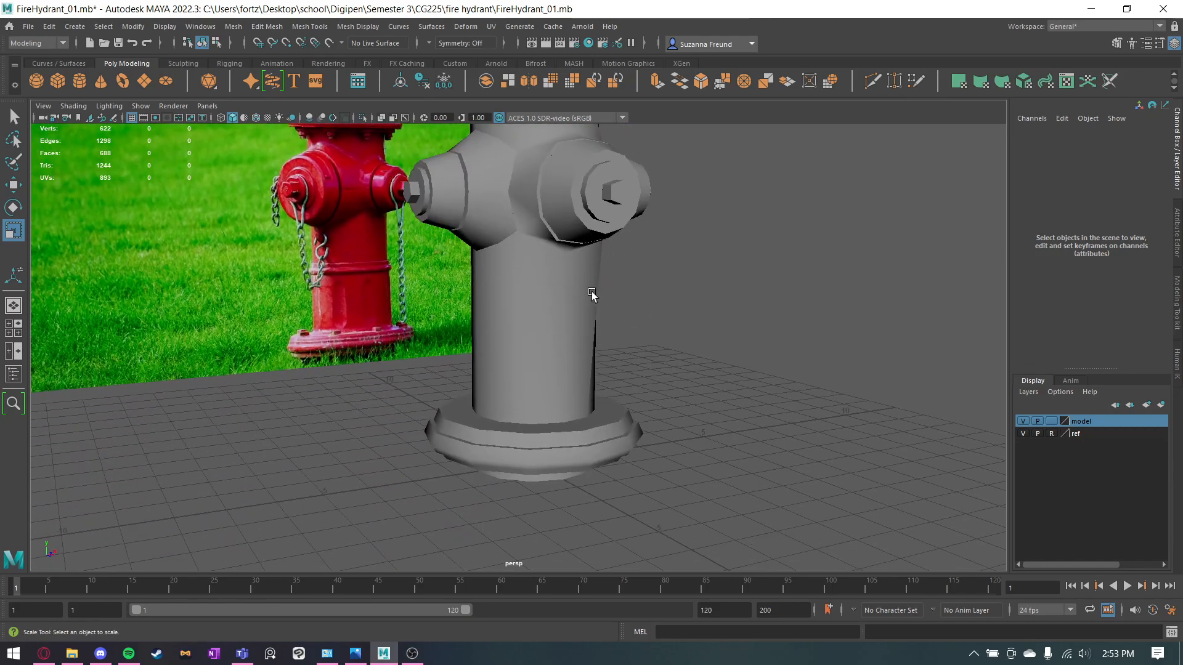
scroll(592, 291, "up", 3)
left_click(592, 291)
scroll(589, 268, "up", 6)
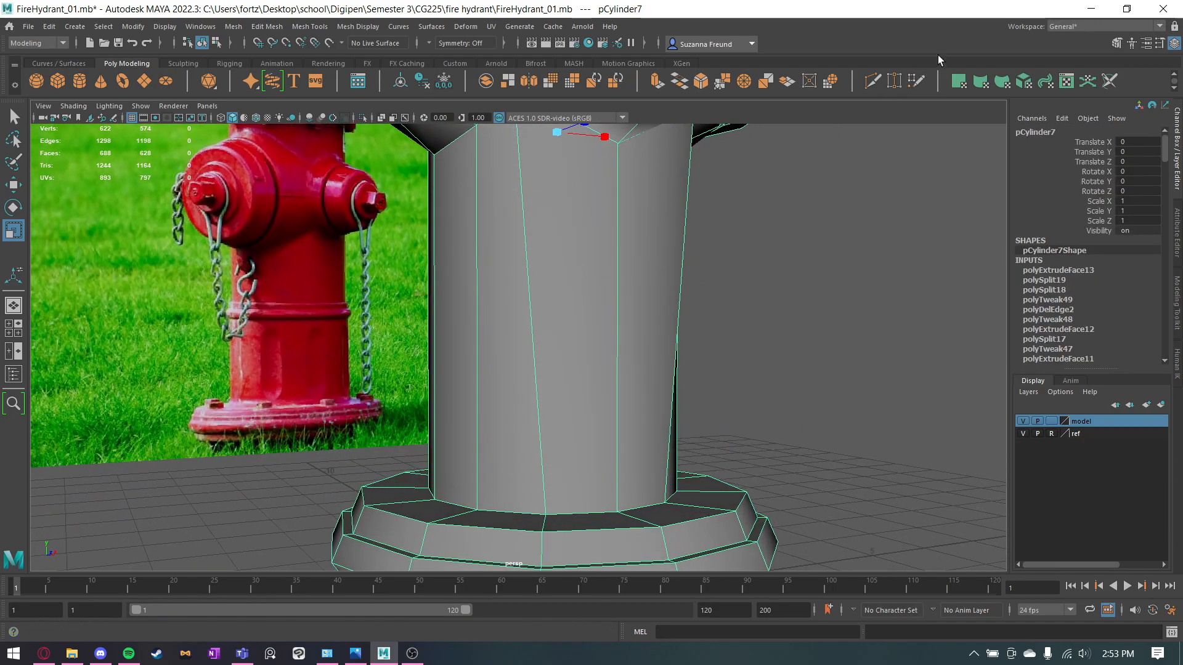
left_click(874, 81)
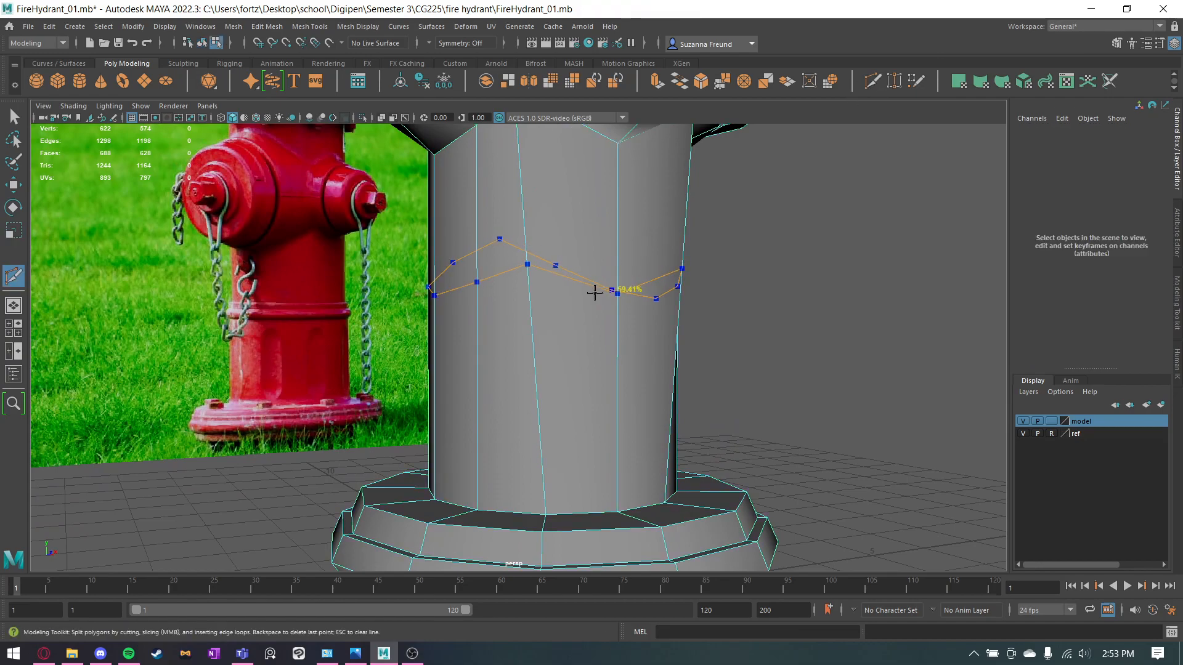
key("q")
Try to raise the edge loop at the foot of the column vertically, and undo the move.
right_click_drag(610, 246, 610, 209)
left_click(545, 500)
key("w")
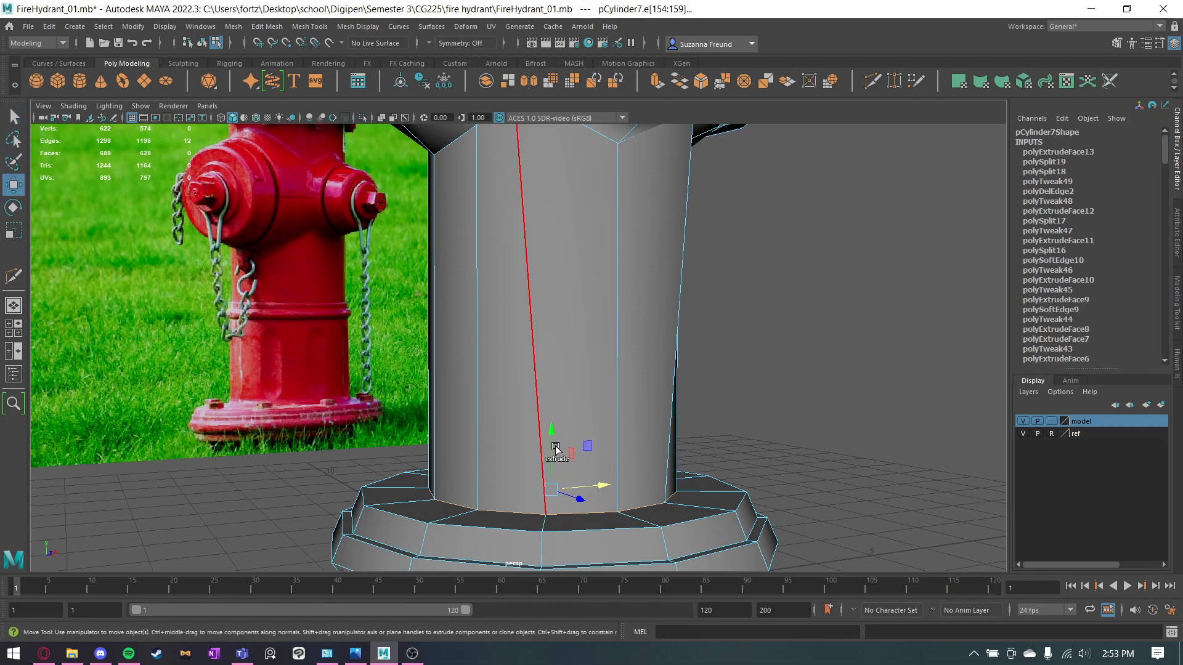
left_click(824, 392)
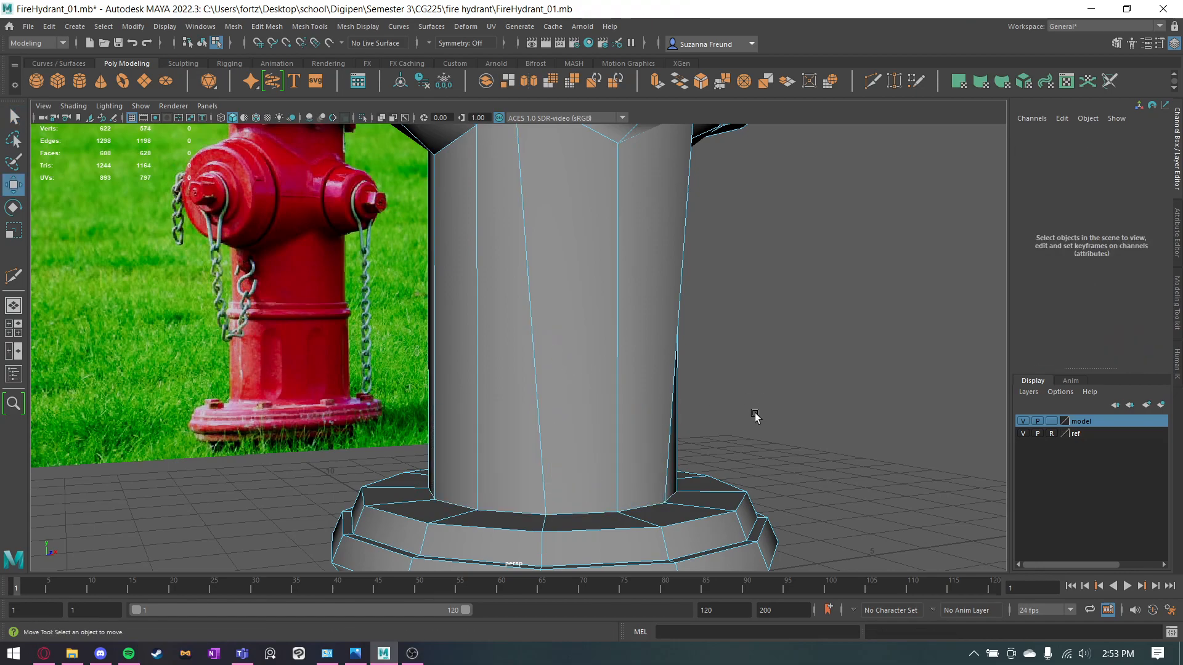
left_click_drag(605, 481, 587, 491, "alt")
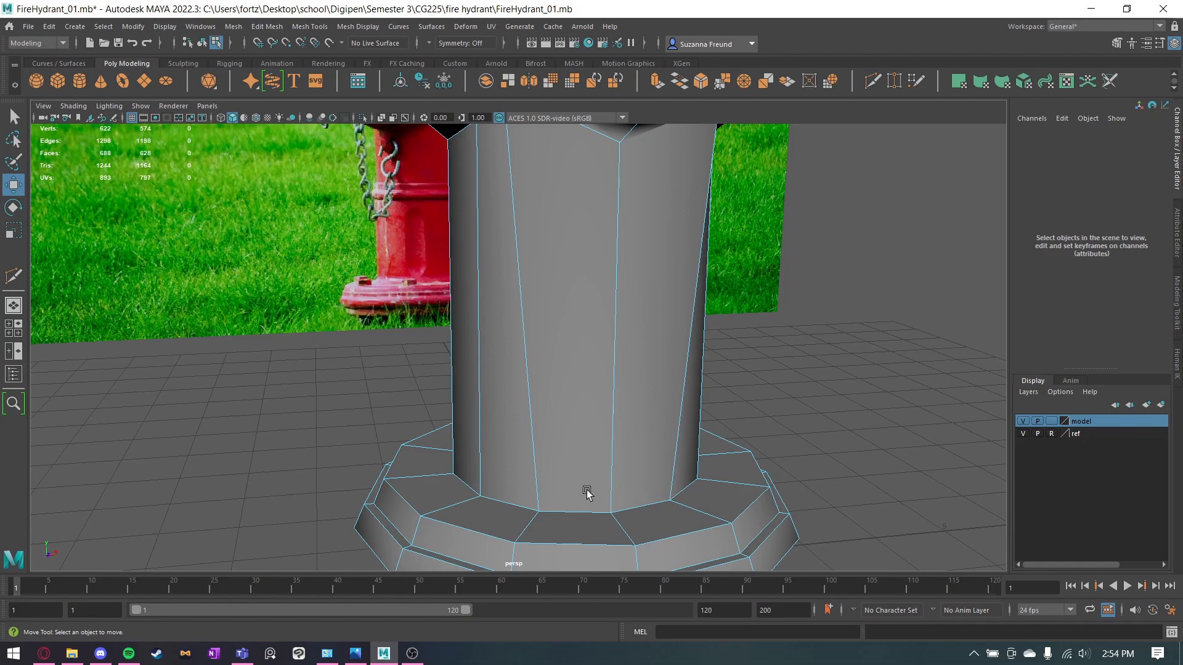
double_click(580, 510)
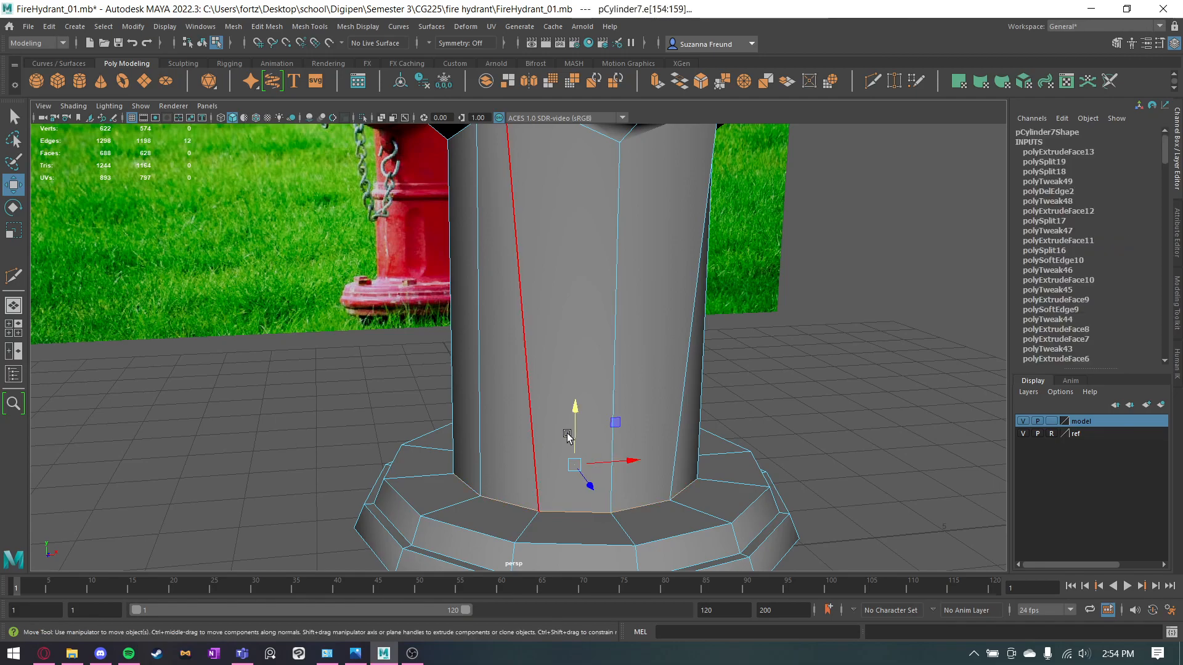
left_click_drag(573, 437, 586, 414, "alt")
left_click_drag(557, 454, 568, 315)
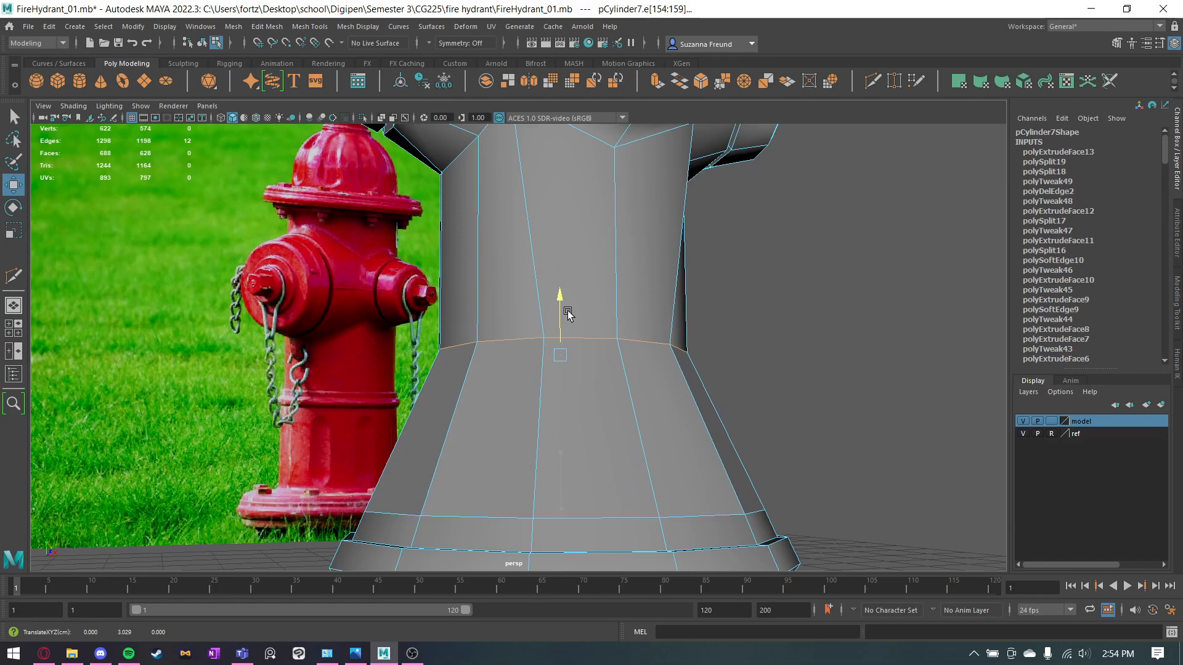
left_click_drag(597, 364, 612, 409, "alt")
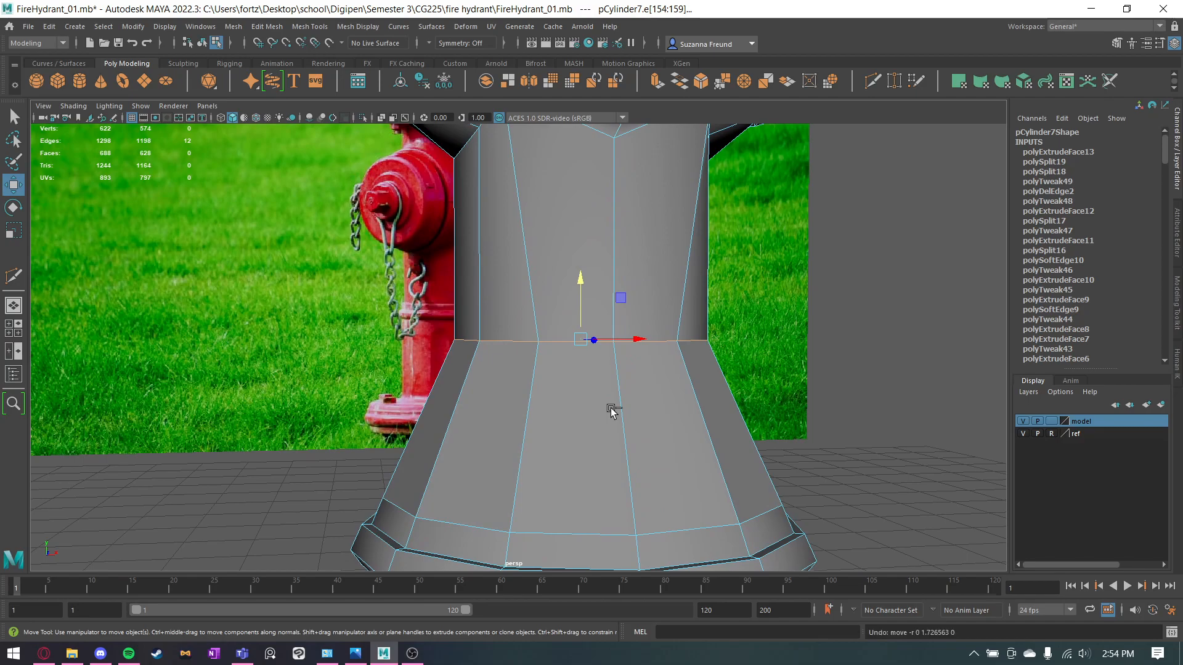
key("ctrl+z")
left_click_drag(848, 446, 853, 471, "alt")
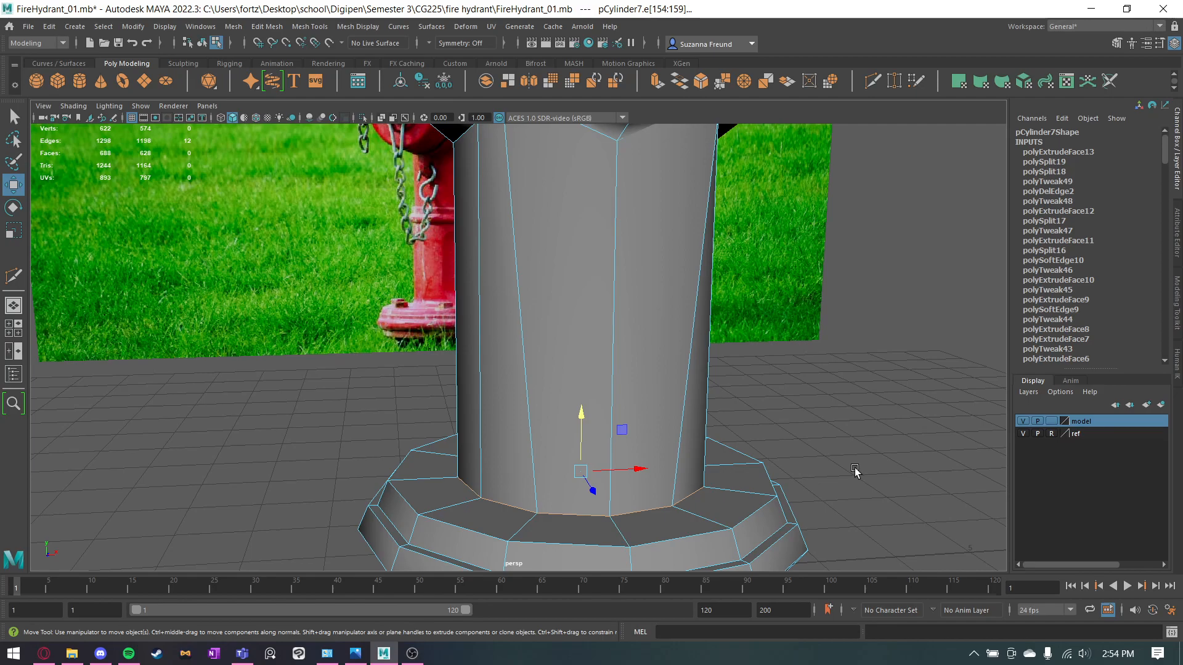
left_click_drag(515, 190, 693, 247, "alt")
left_click(722, 261)
Open the all-views wireframe image of the finished hydrant in the image viewer and examine the column's edge layout between outlets and base.
left_click_drag(775, 282, 686, 419, "alt")
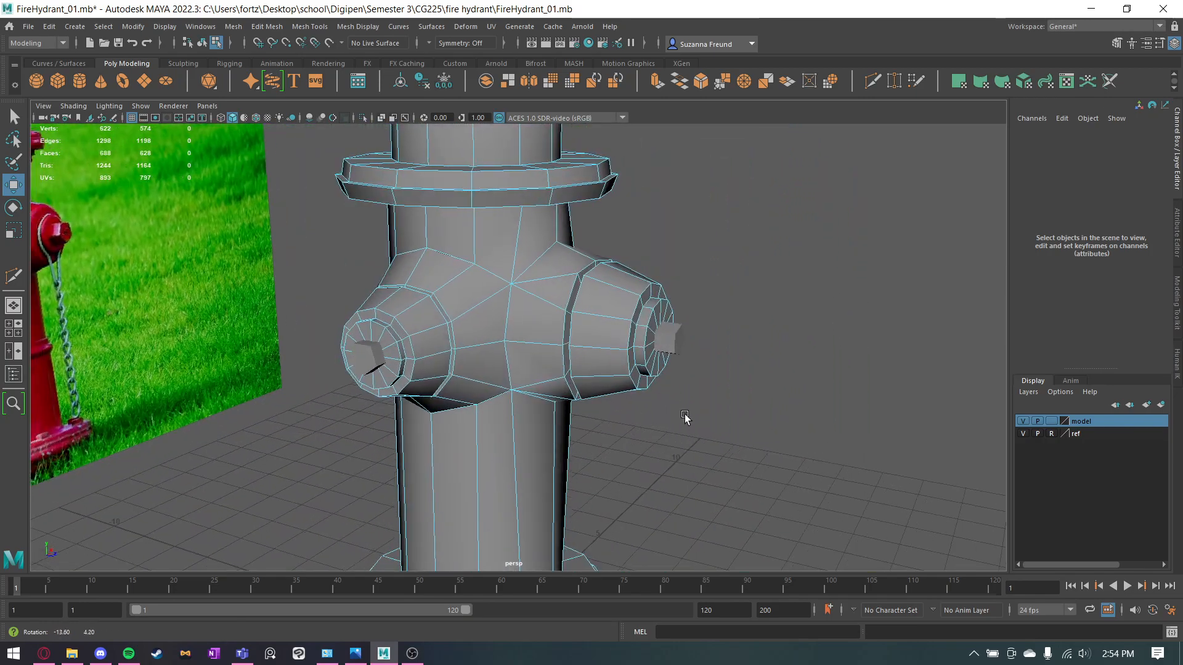
left_click(348, 657)
scroll(586, 349, "down", 2)
scroll(261, 333, "down", 3)
left_click_drag(261, 333, 378, 327)
scroll(449, 509, "up", 3)
left_click_drag(329, 559, 382, 515)
scroll(381, 516, "up", 3)
left_click_drag(328, 545, 432, 508)
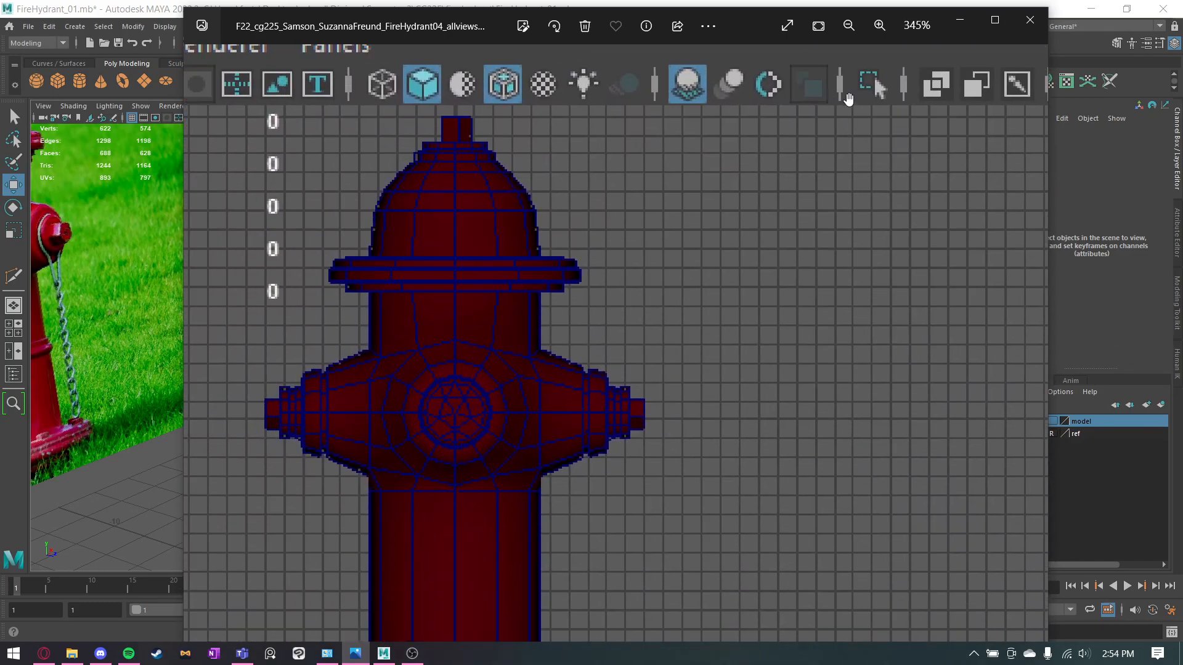
left_click_drag(767, 373, 835, 224)
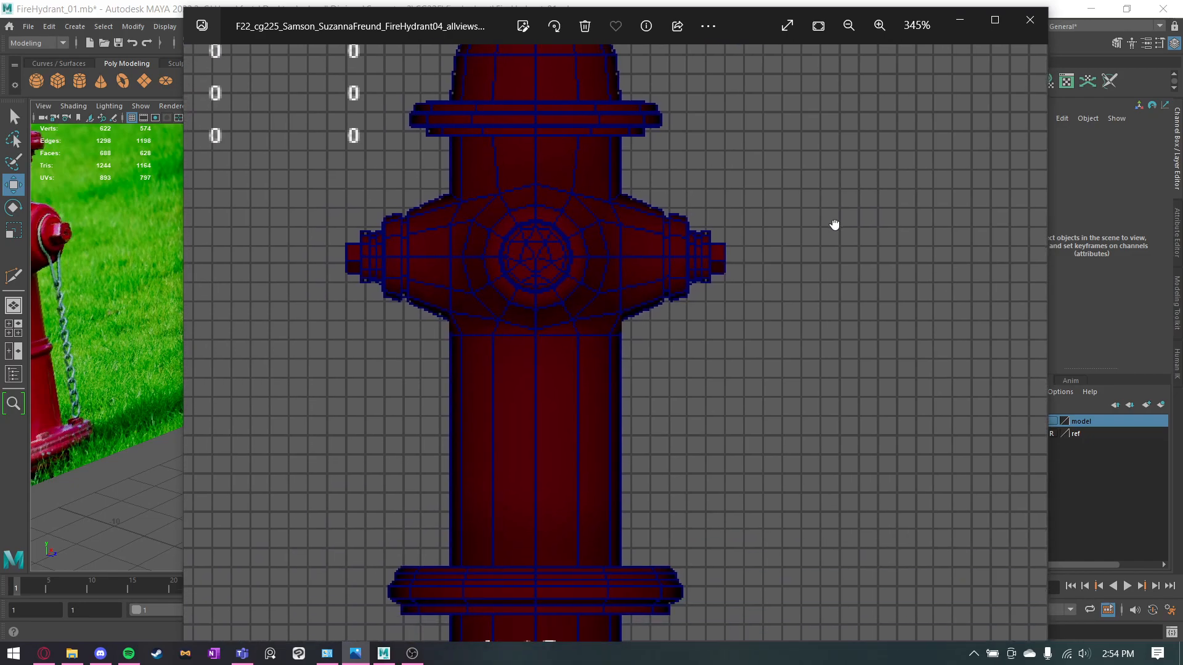
left_click(952, 21)
Insert an edge loop around the column just below the outlets, following their jagged lower border.
left_click_drag(679, 422, 556, 328, "alt")
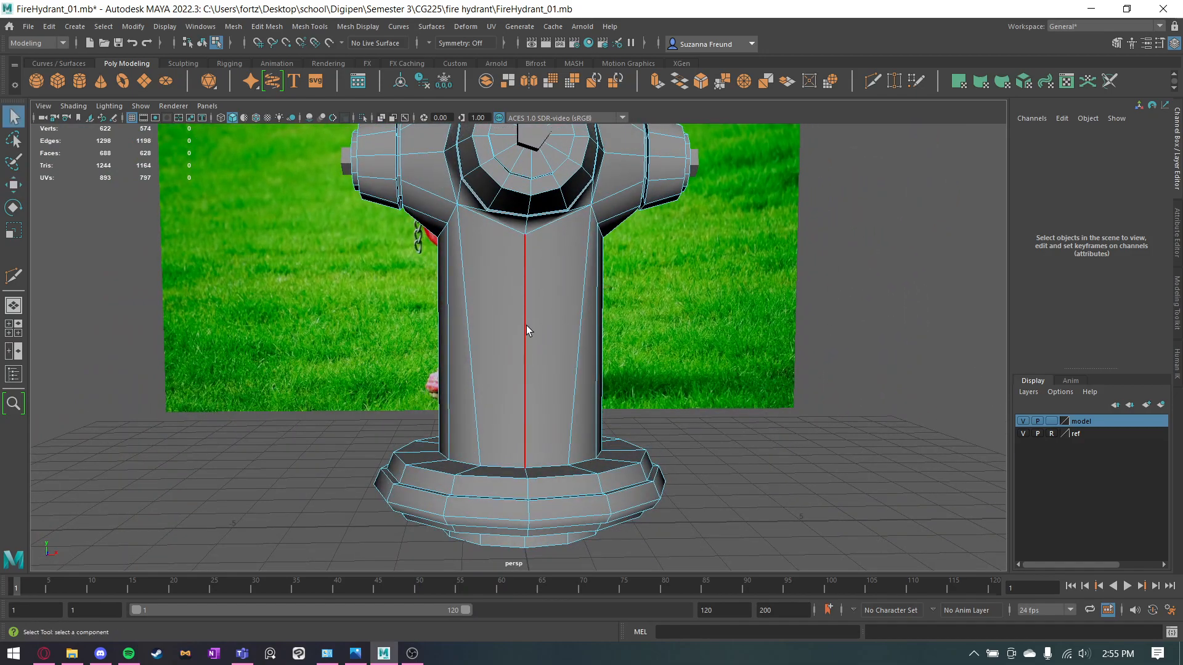
left_click(866, 74)
left_click(525, 251, "ctrl")
key("q")
Delete the ring of column faces between the new edge loop and the base flange.
right_click_drag(514, 286, 521, 314)
left_click(530, 312)
double_click(519, 302, "shift")
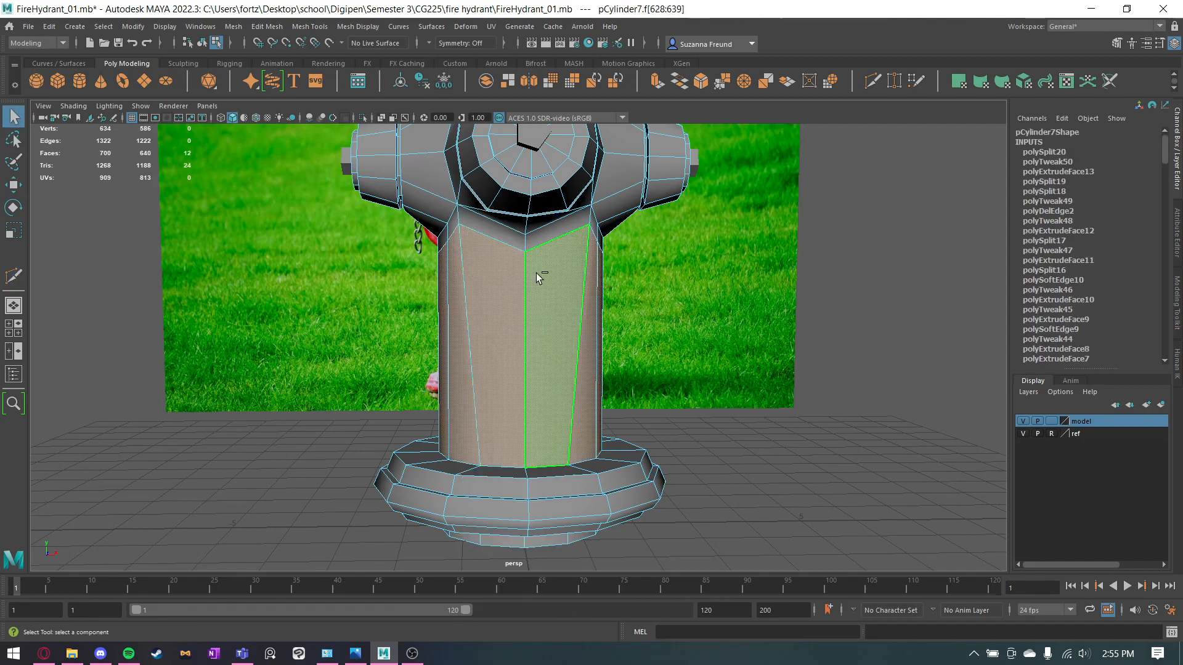
key("Delete")
Extrude the inner border edges of the base flange straight up to just below the outlets to rebuild the column.
left_click_drag(536, 273, 571, 442, "alt")
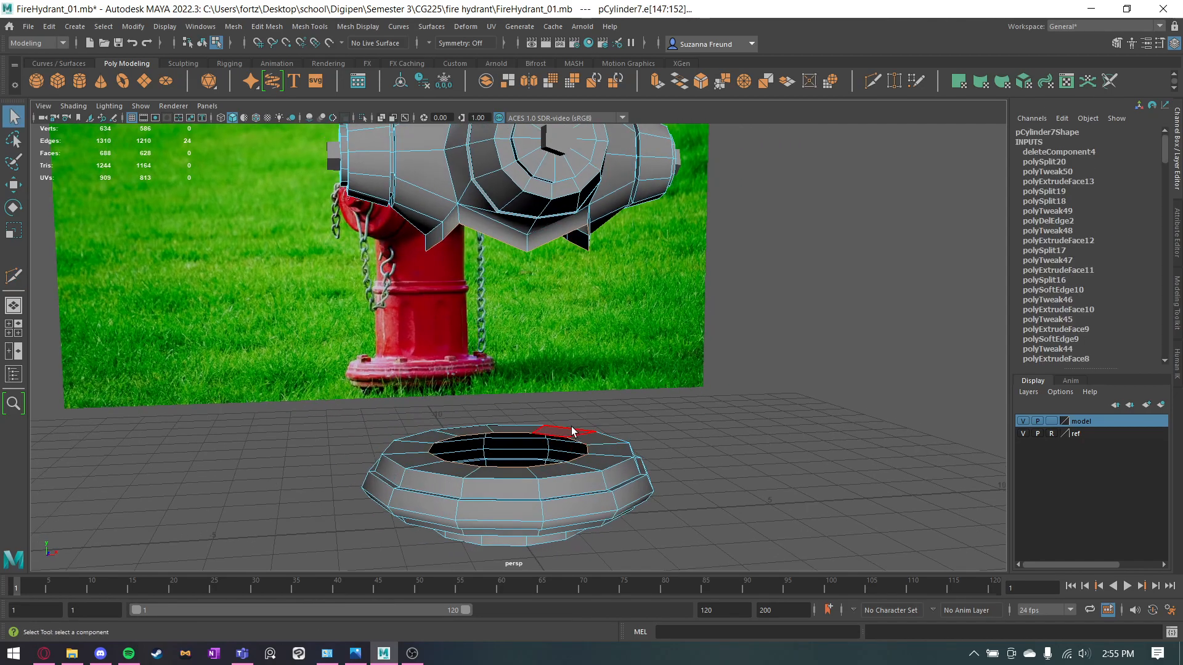
right_click_drag(566, 435, 565, 371)
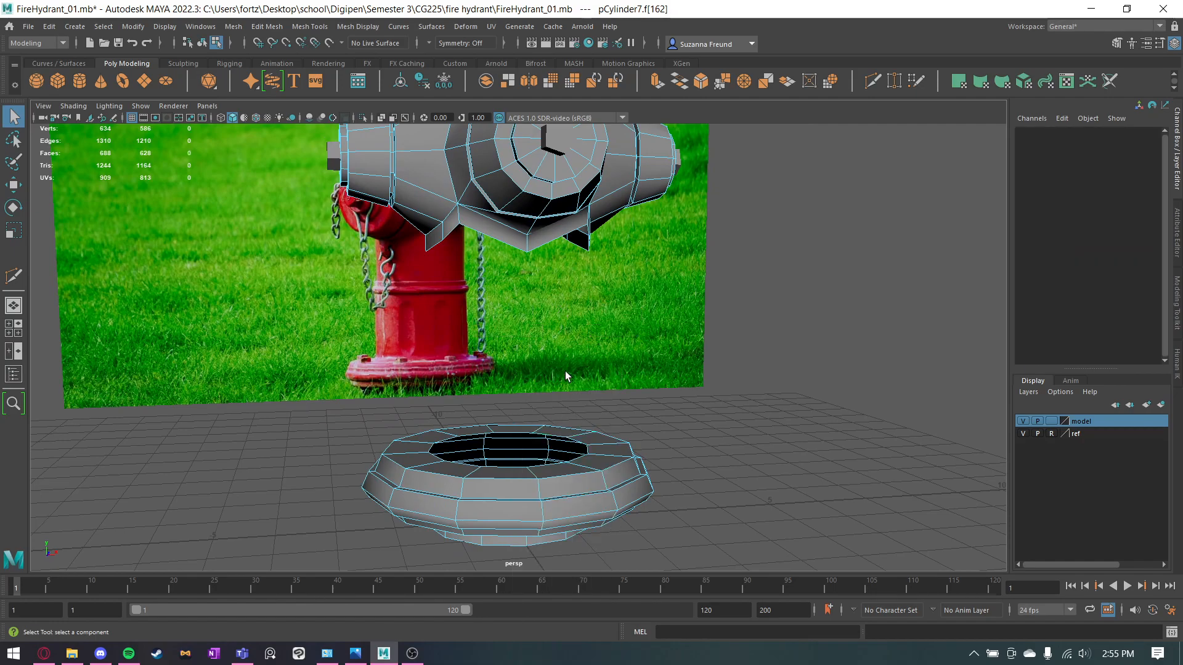
double_click(554, 435)
key("ctrl+e")
left_click_drag(537, 409, 536, 214)
left_click(740, 338)
Target-weld the first jagged edges beneath the outlets to the matching edges of the rebuilt column's flat top.
left_click_drag(740, 338, 536, 319, "alt")
right_click_drag(536, 319, 597, 291, "alt")
middle_click_drag(596, 290, 657, 327, "alt")
left_click_drag(657, 327, 685, 348, "alt")
middle_click_drag(685, 348, 670, 383, "alt")
left_click_drag(669, 382, 712, 365, "alt")
left_click_drag(555, 240, 460, 265, "alt")
left_click(410, 201)
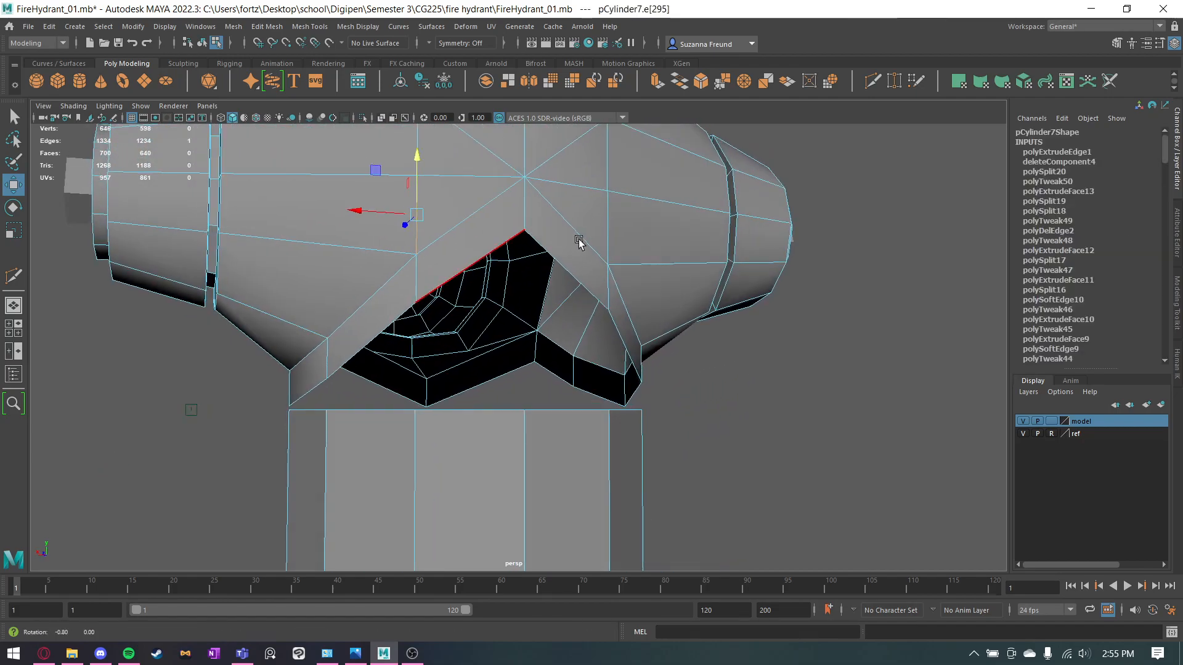
left_click_drag(575, 239, 607, 248, "alt")
key("q")
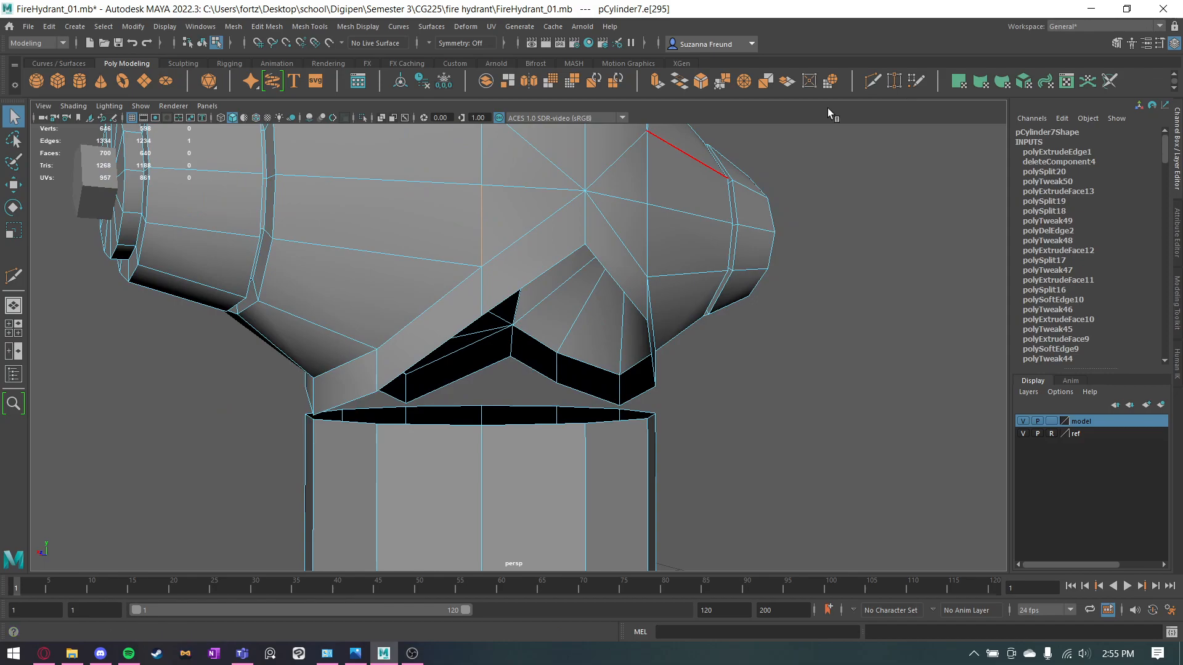
left_click(894, 80)
right_click_drag(534, 210, 525, 181)
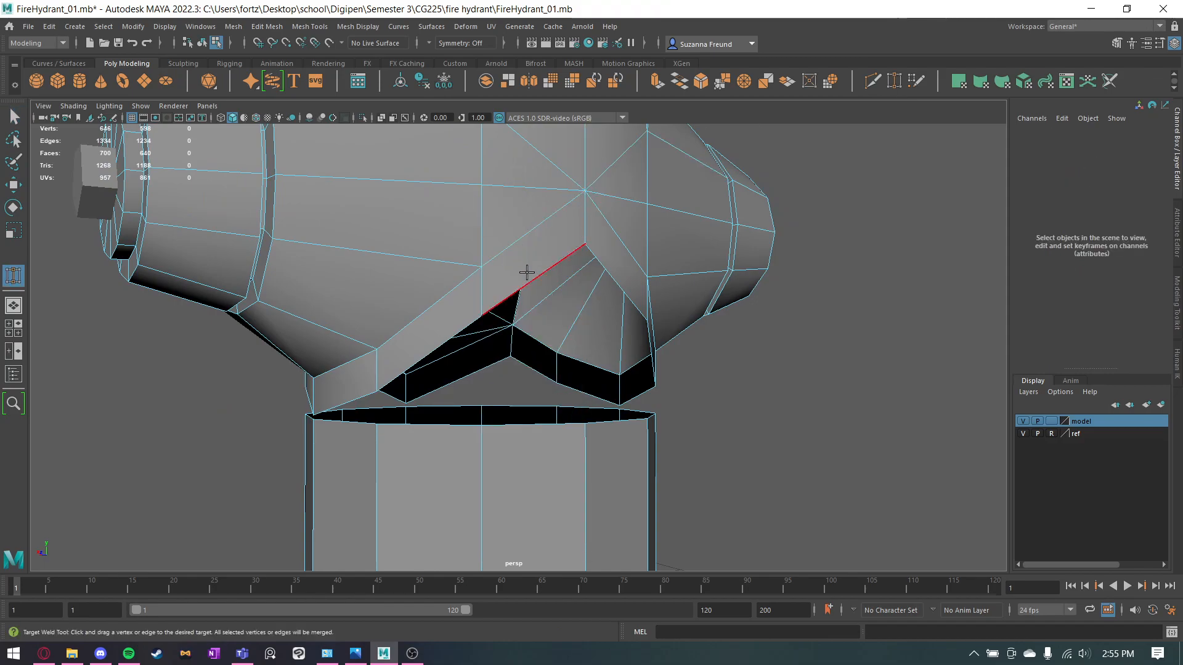
left_click_drag(524, 459, 524, 459)
left_click_drag(444, 441, 679, 364, "alt")
left_click_drag(572, 422, 571, 422)
left_click_drag(572, 422, 470, 363, "alt")
left_click_drag(459, 426, 524, 382)
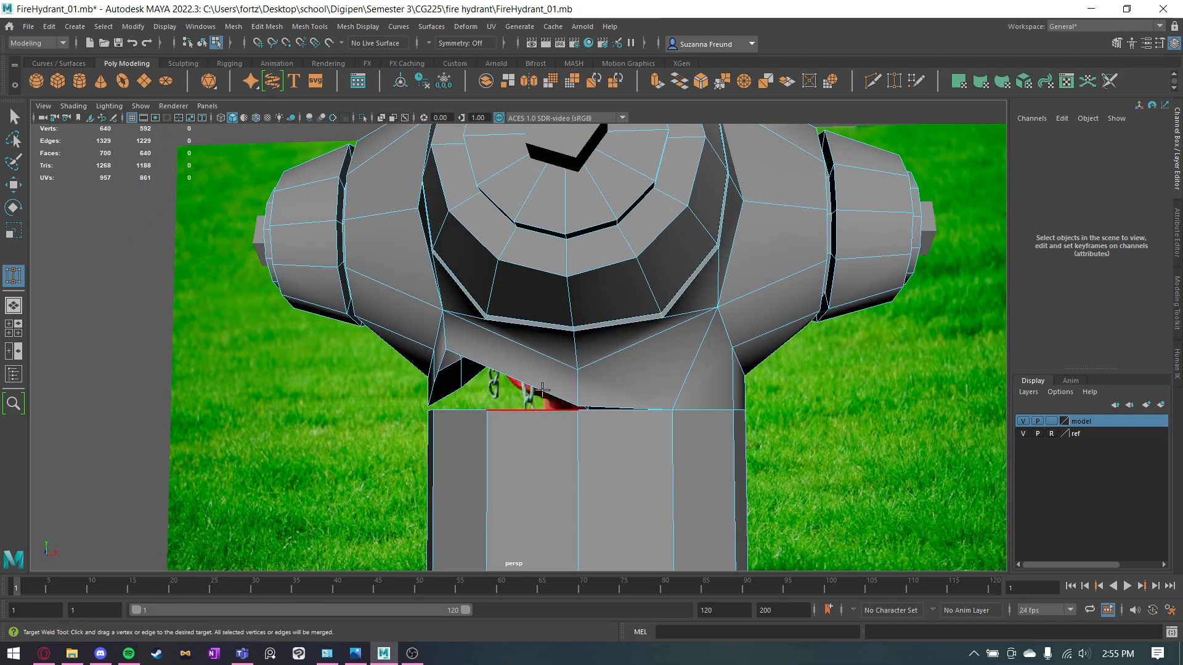
Weld the remaining open edges around the column's top to close the gap under the outlets.
left_click_drag(527, 426, 571, 430)
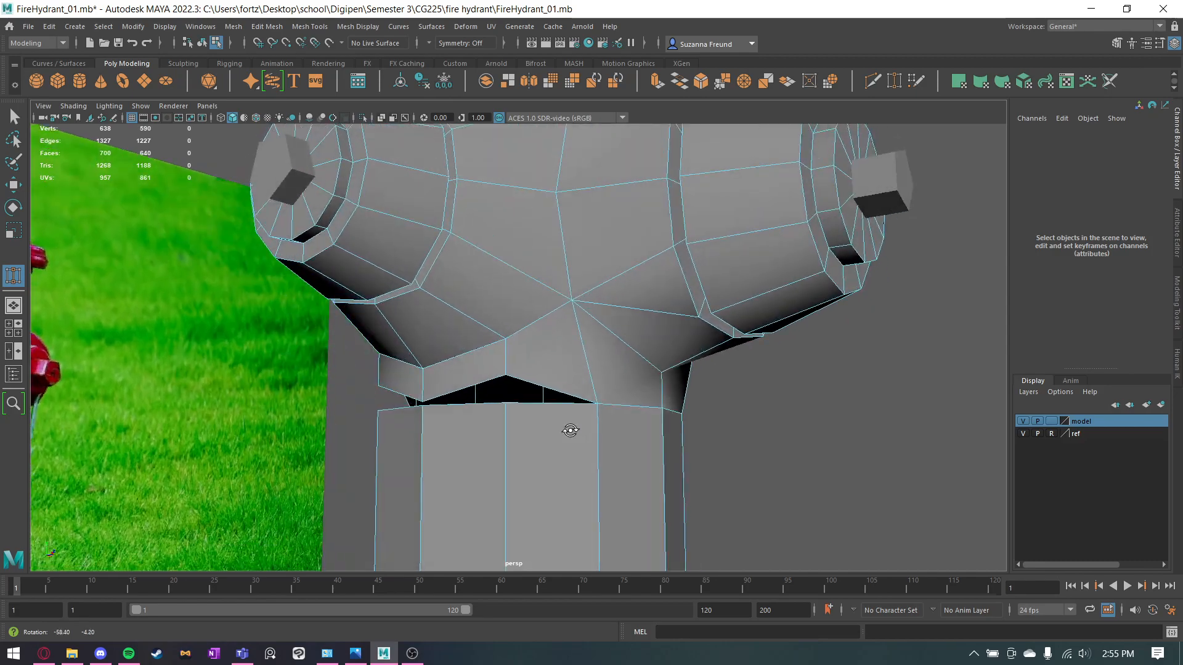
left_click_drag(472, 410, 472, 410)
left_click_drag(472, 410, 504, 353, "alt")
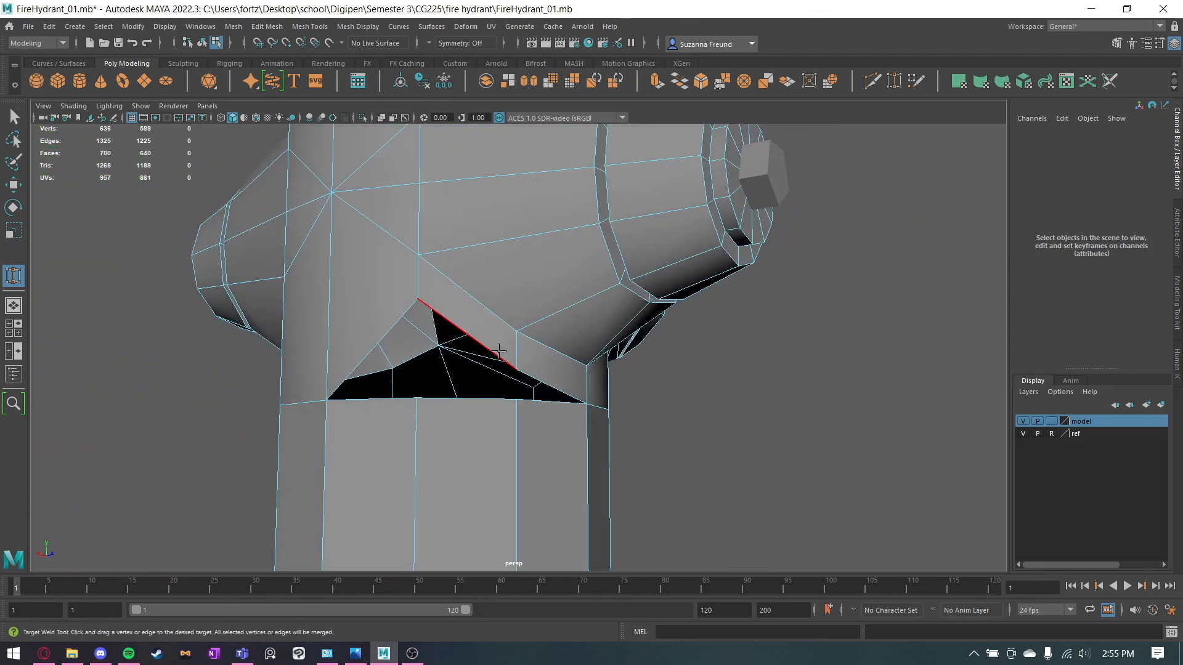
left_click_drag(465, 421, 465, 421)
left_click_drag(465, 421, 470, 450, "alt")
Soften the hard edges of the rebuilt column and leave component selection.
key("q")
middle_click_drag(530, 391, 549, 207, "alt")
right_click_drag(573, 208, 575, 182)
left_click(612, 213)
double_click(533, 275, "shift")
right_click_drag(534, 275, 638, 281, "shift")
key("r")
right_click_drag(616, 233, 657, 227)
right_click_drag(574, 240, 624, 216)
right_click(574, 242)
left_click(961, 360)
Soften the horizontal edge loop around the column at the welded seam below the outlets.
scroll(820, 369, "down", 5)
left_click_drag(592, 368, 693, 389, "alt")
left_click(562, 293)
scroll(562, 288, "up", 4)
key("q")
right_click_drag(578, 244, 615, 202)
double_click(560, 213)
key("g")
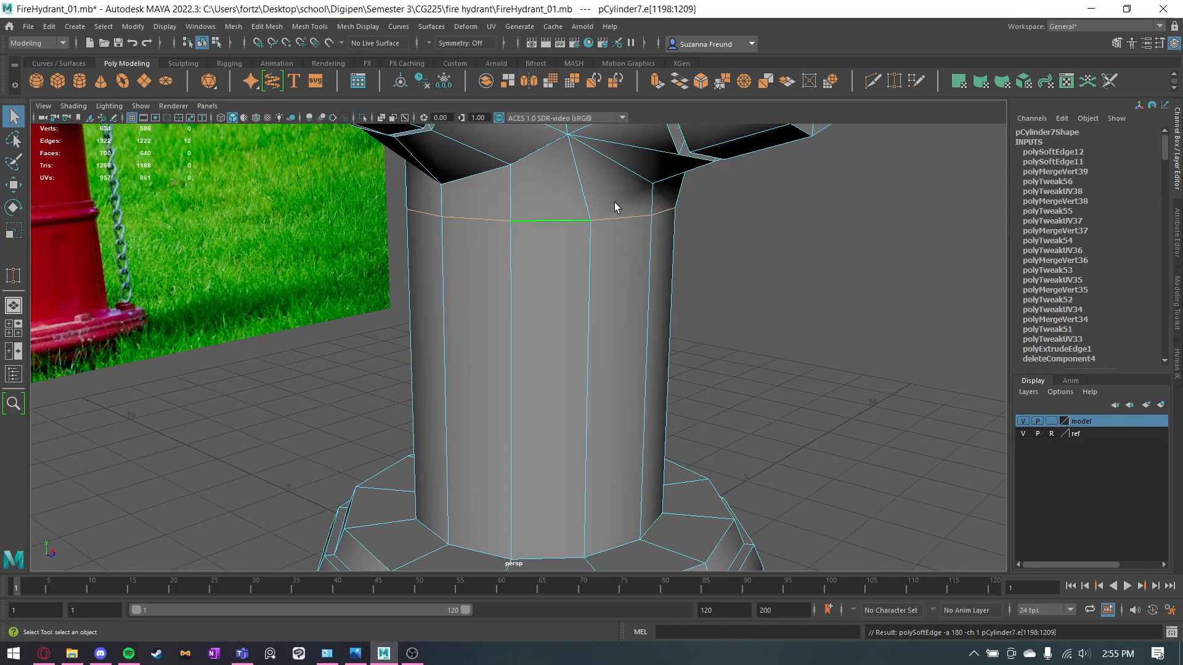
left_click(795, 310)
Soften an edge on the hydrant body beside the side outlet.
scroll(800, 315, "down", 4)
left_click_drag(773, 375, 453, 324, "alt")
left_click(564, 264)
left_click_drag(565, 264, 573, 282, "alt")
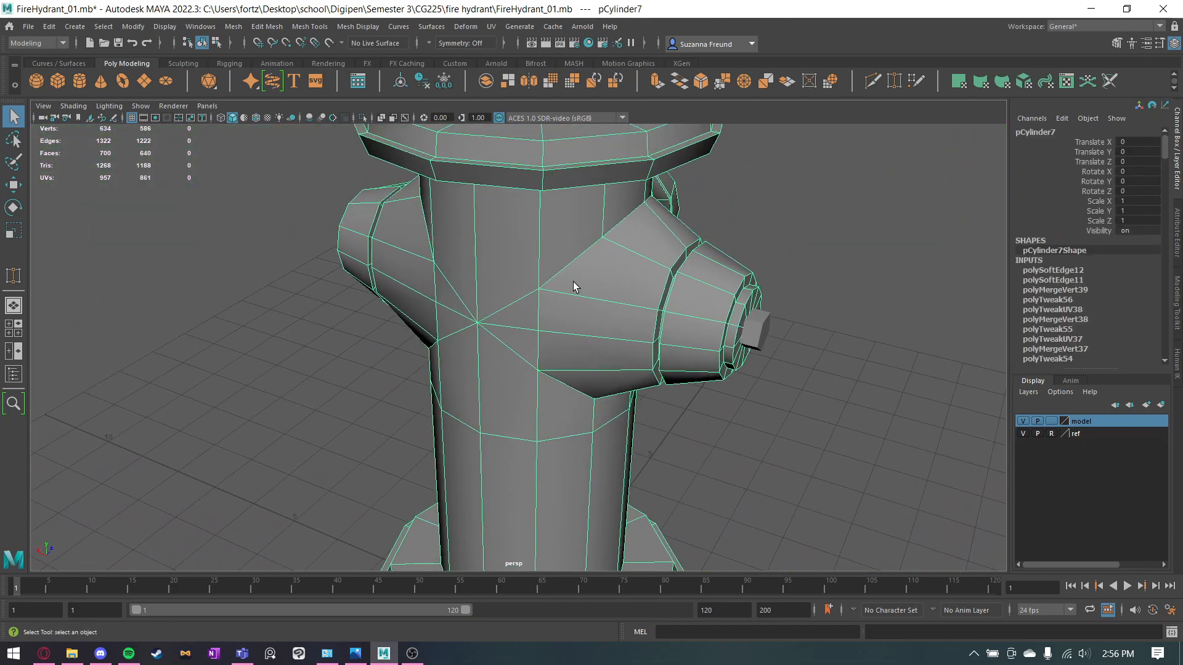
scroll(607, 237, "up", 5)
right_click_drag(616, 223, 692, 206)
left_click(599, 205)
right_click_drag(586, 197, 654, 174)
left_click(784, 444)
Select the chain of edges where the outlet joins the column, including its lower rim, and soften them.
left_click_drag(784, 443, 573, 327, "alt")
left_click(521, 293)
right_click_drag(521, 289, 524, 284)
left_click_drag(523, 283, 469, 229, "alt")
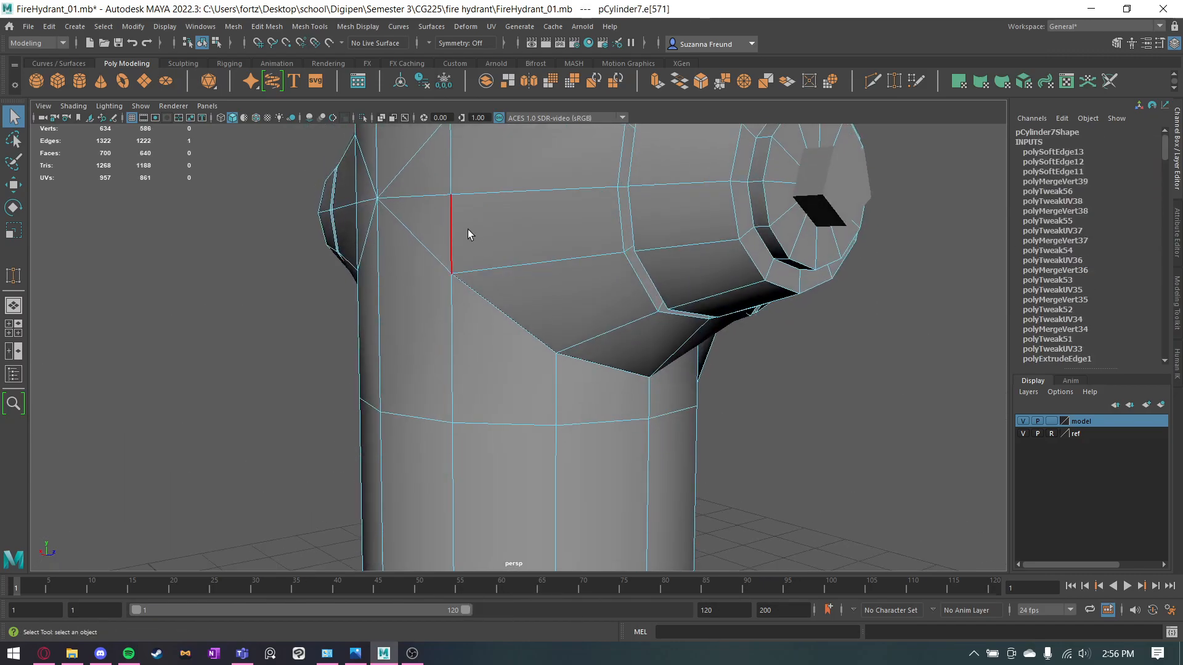
middle_click_drag(462, 222, 445, 305, "alt")
left_click(434, 310)
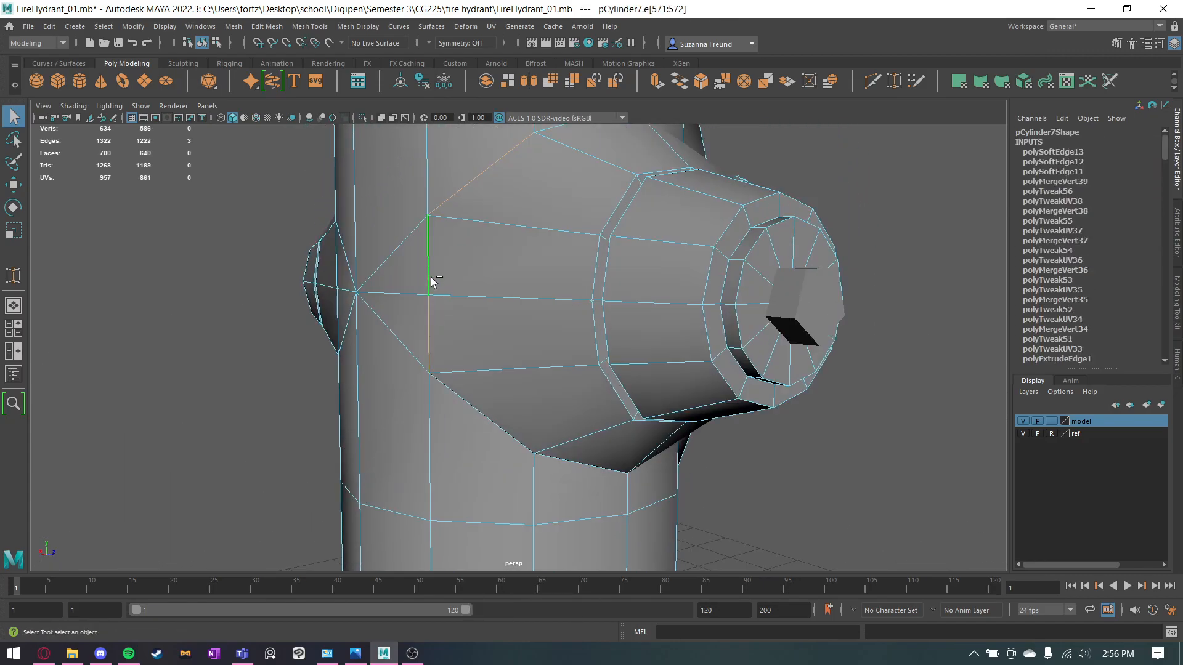
left_click(468, 424, "shift")
left_click(570, 470, "shift")
left_click_drag(652, 461, 580, 455, "alt")
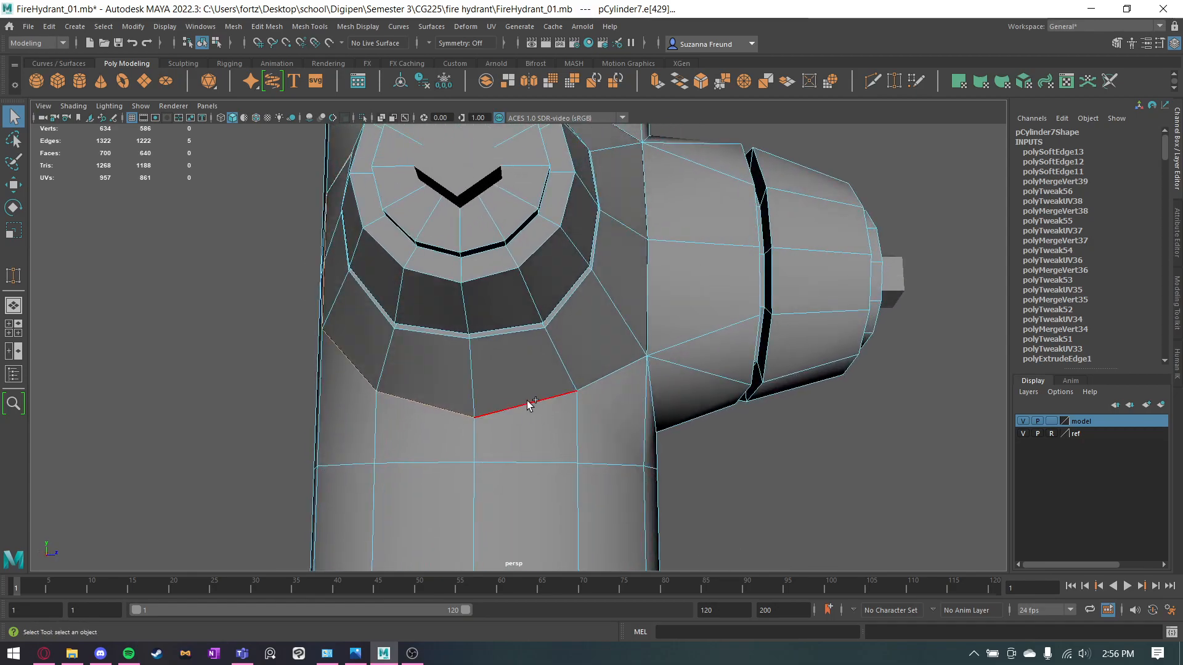
key("g")
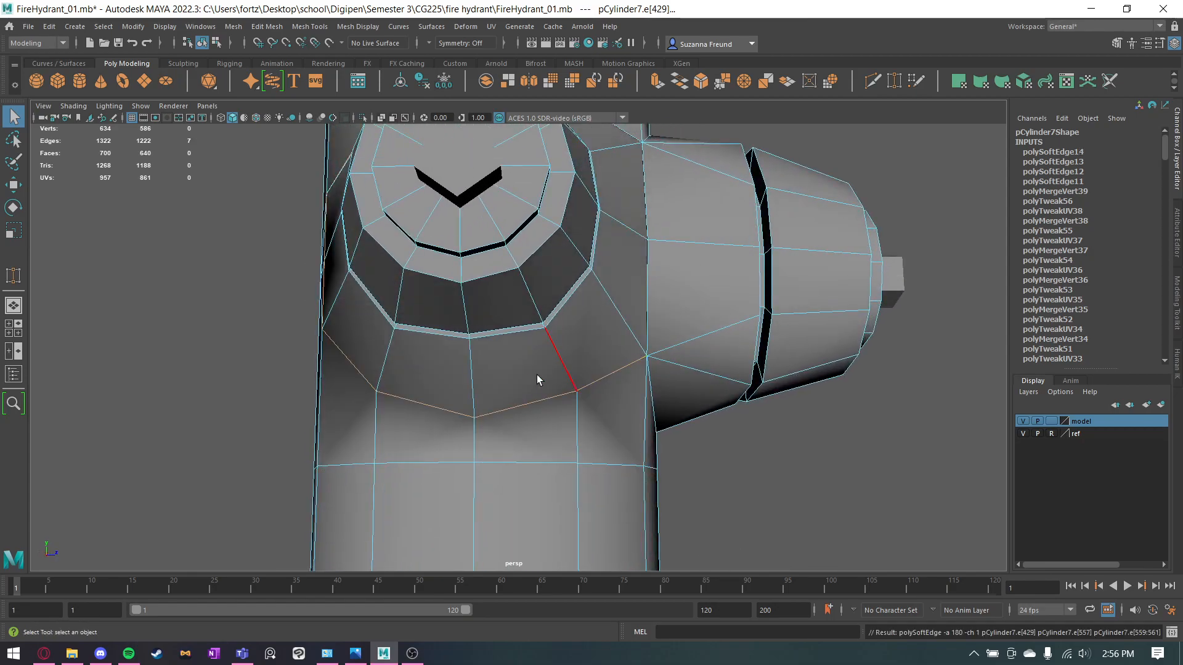
left_click(734, 483)
right_click_drag(566, 367, 621, 294)
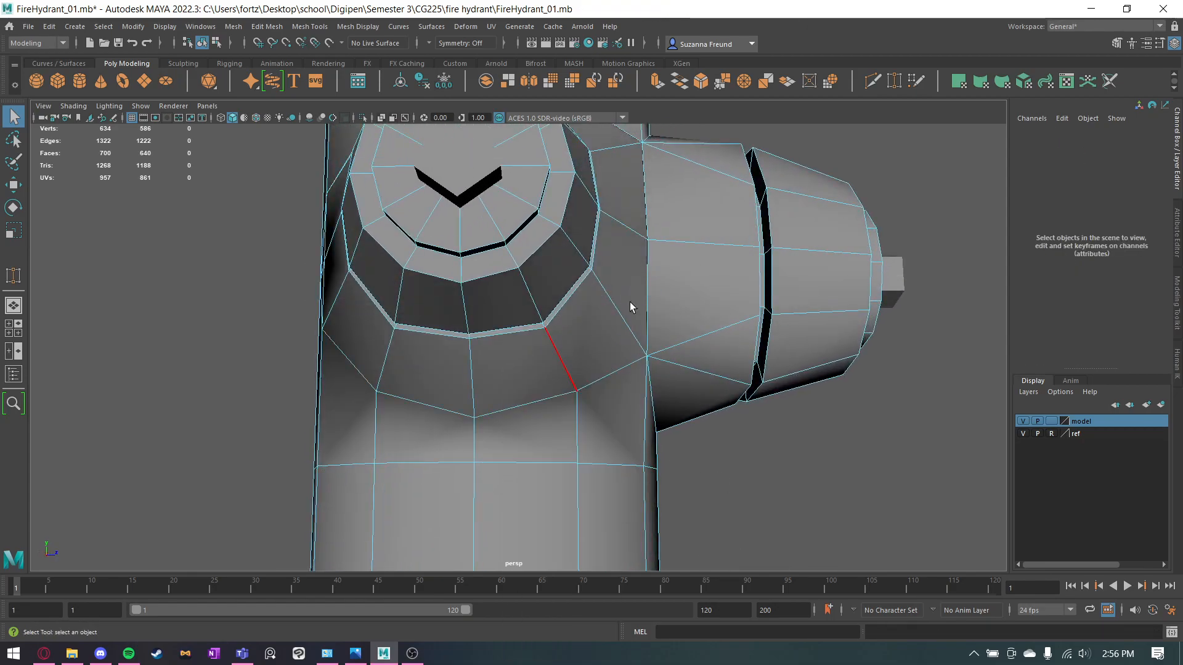
left_click(734, 493)
scroll(734, 493, "down", 5)
left_click_drag(725, 440, 563, 467, "alt")
left_click(564, 467)
left_click(848, 428)
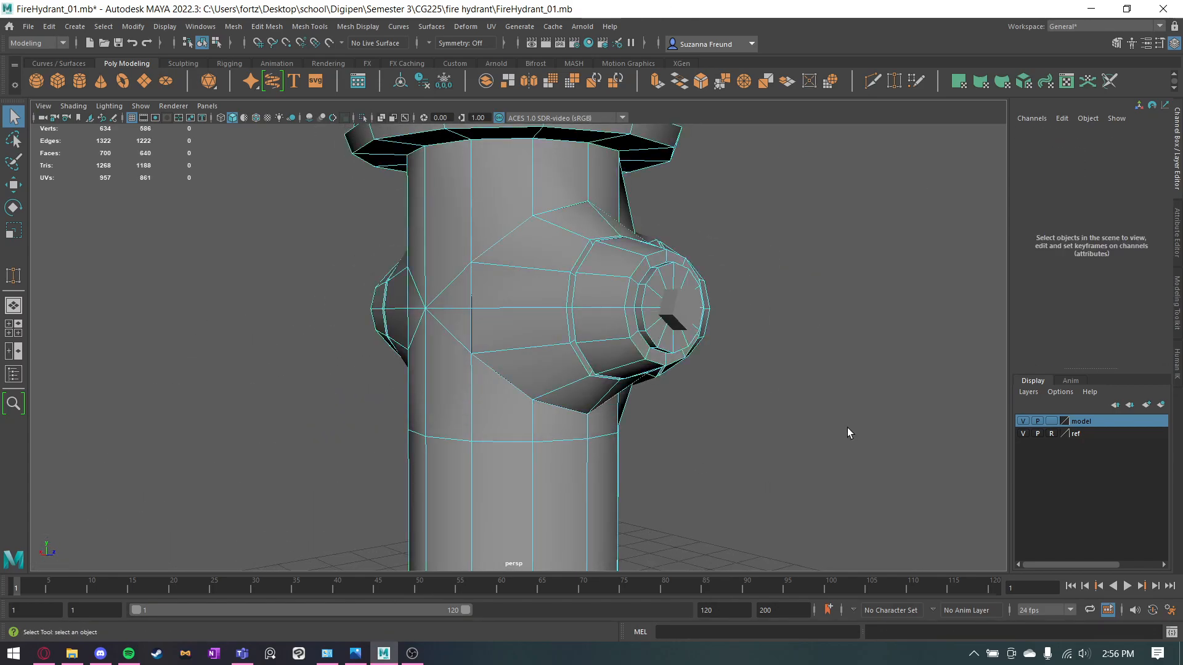
Soften an edge on the side outlet where it meets the column and return to object selection.
right_click_drag(486, 266, 542, 231)
left_click_drag(798, 294, 592, 425, "alt")
right_click_drag(554, 216, 554, 183)
left_click(609, 300)
right_click_drag(597, 295, 720, 314, "shift")
right_click_drag(711, 340, 712, 340, "shift")
right_click_drag(639, 296, 693, 262)
left_click_drag(752, 238, 678, 303, "alt")
scroll(678, 302, "down", 3)
middle_click_drag(710, 272, 701, 354, "alt")
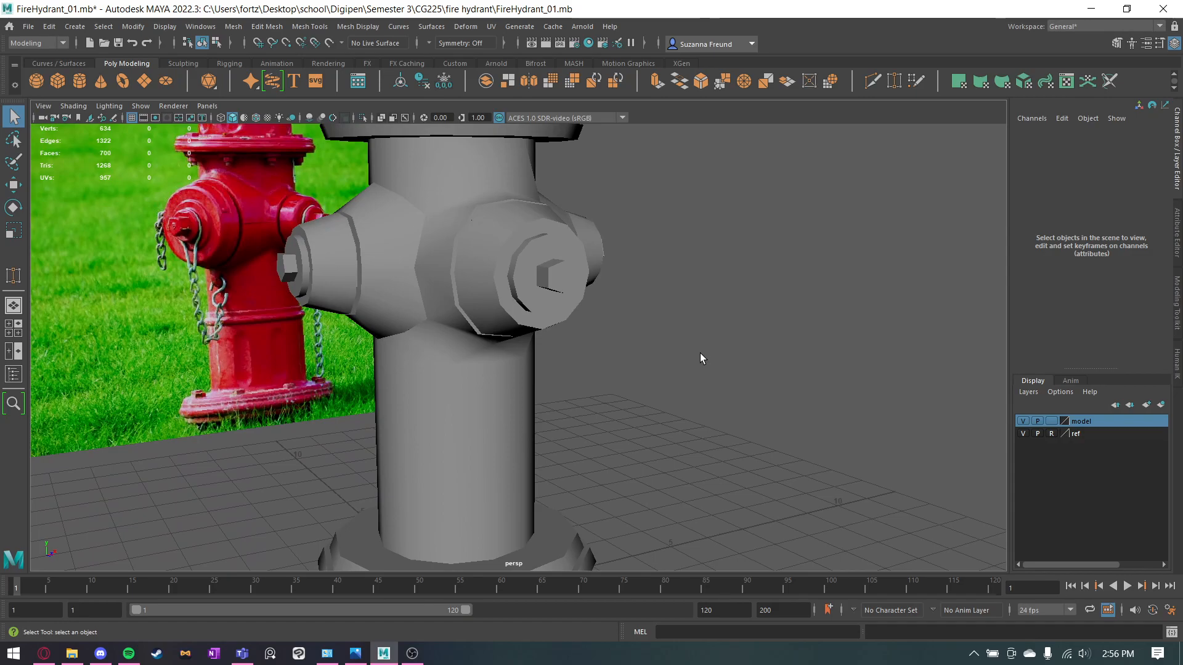
Soften the hard edge between the side outlet and the neighbouring front outlet, then deselect the mesh.
left_click(401, 257)
key("F10")
left_click_drag(396, 265, 471, 296, "alt")
right_click_drag(466, 275, 550, 293, "shift")
right_click_drag(539, 239, 570, 213)
left_click(574, 459)
left_click_drag(574, 465, 615, 374, "alt")
Soften the two adjoining edges on the body between the outlets, just below the upper flange.
left_click(425, 265)
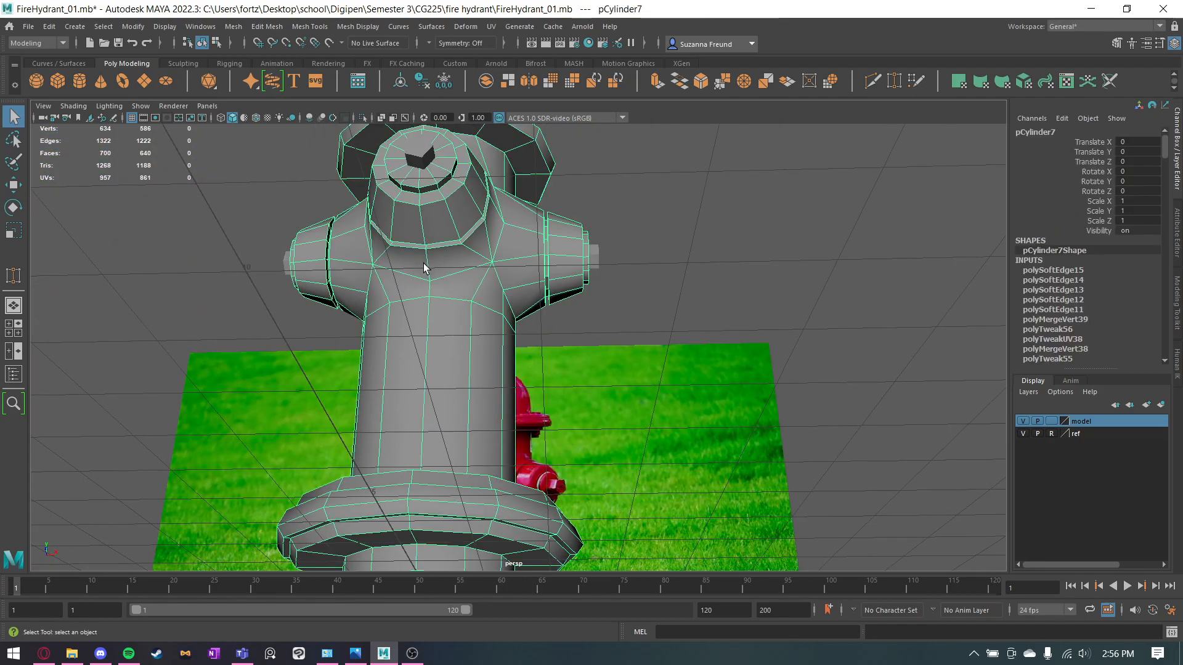
left_click_drag(425, 265, 457, 273, "alt")
right_click_drag(458, 259, 456, 204)
left_click_drag(466, 257, 395, 302, "alt")
left_click(473, 297)
left_click(477, 298, "shift")
left_click_drag(505, 167, 478, 249, "alt")
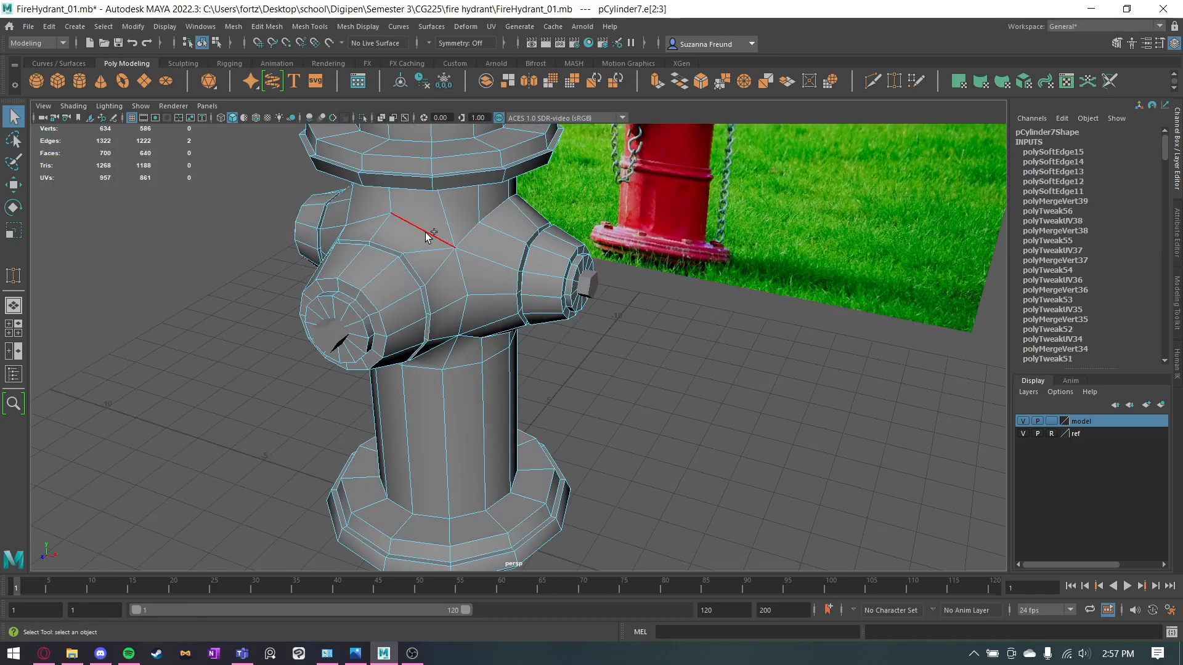
right_click_drag(408, 227, 496, 267, "shift")
right_click_drag(456, 223, 499, 204)
left_click(649, 401)
left_click_drag(649, 401, 606, 373, "alt")
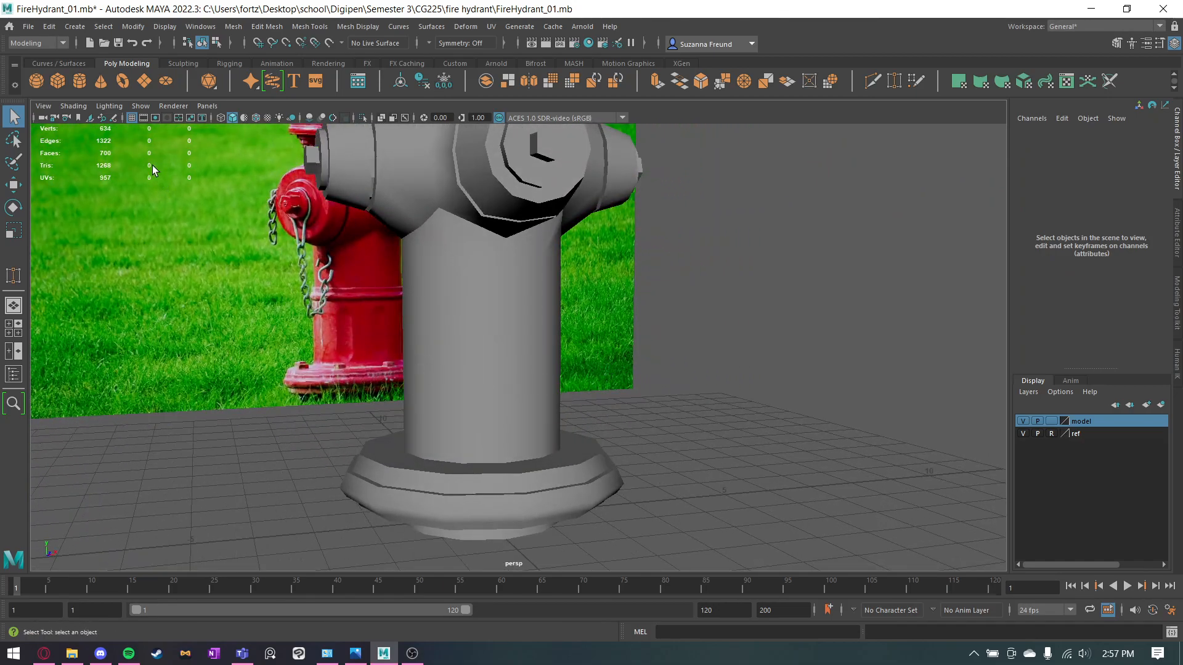
Insert two closely spaced edge loops around the column with Multi-Cut, matching the band in the front-view reference.
left_click(425, 353)
scroll(502, 353, "up", 2)
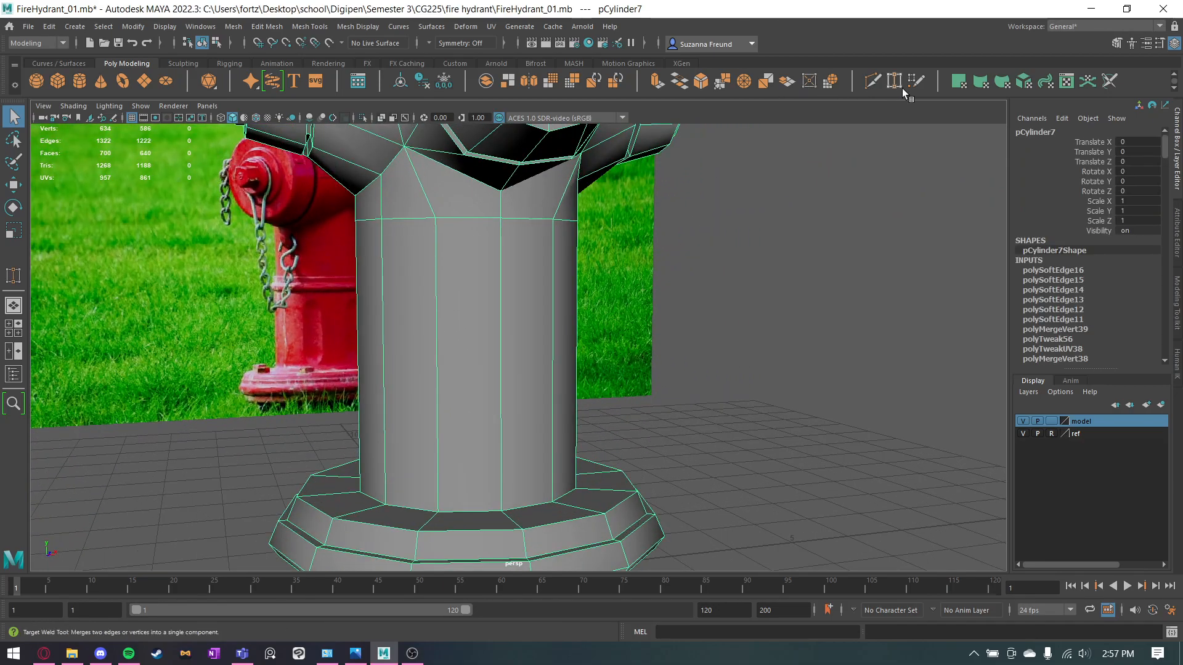
left_click(874, 81)
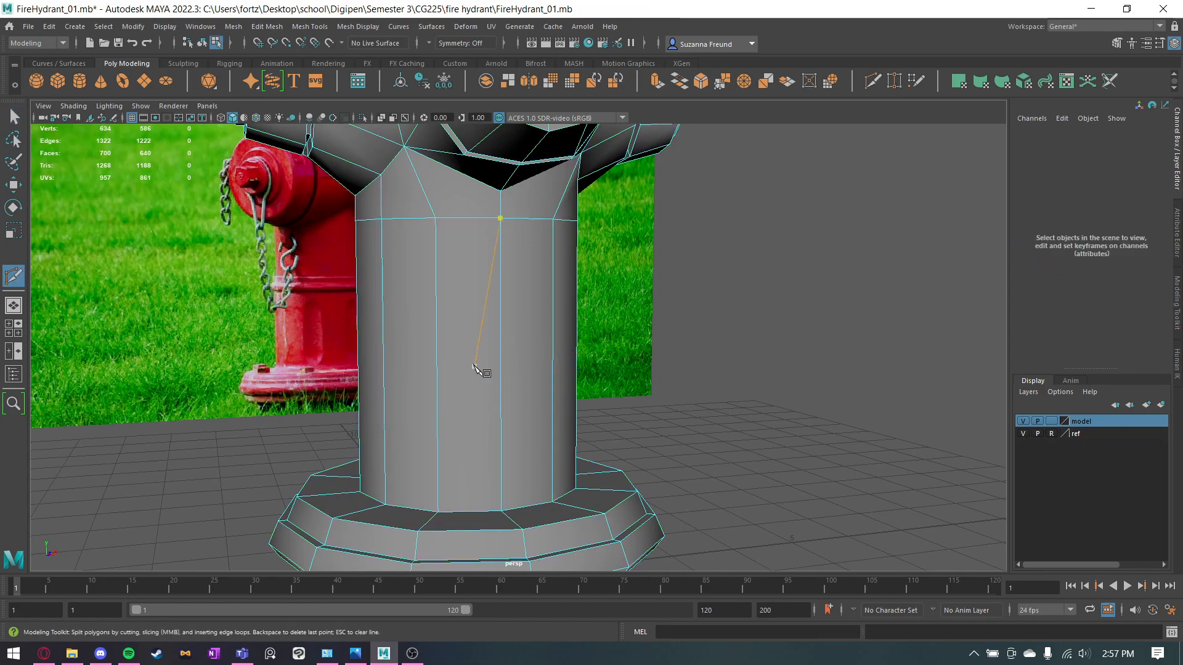
key("space")
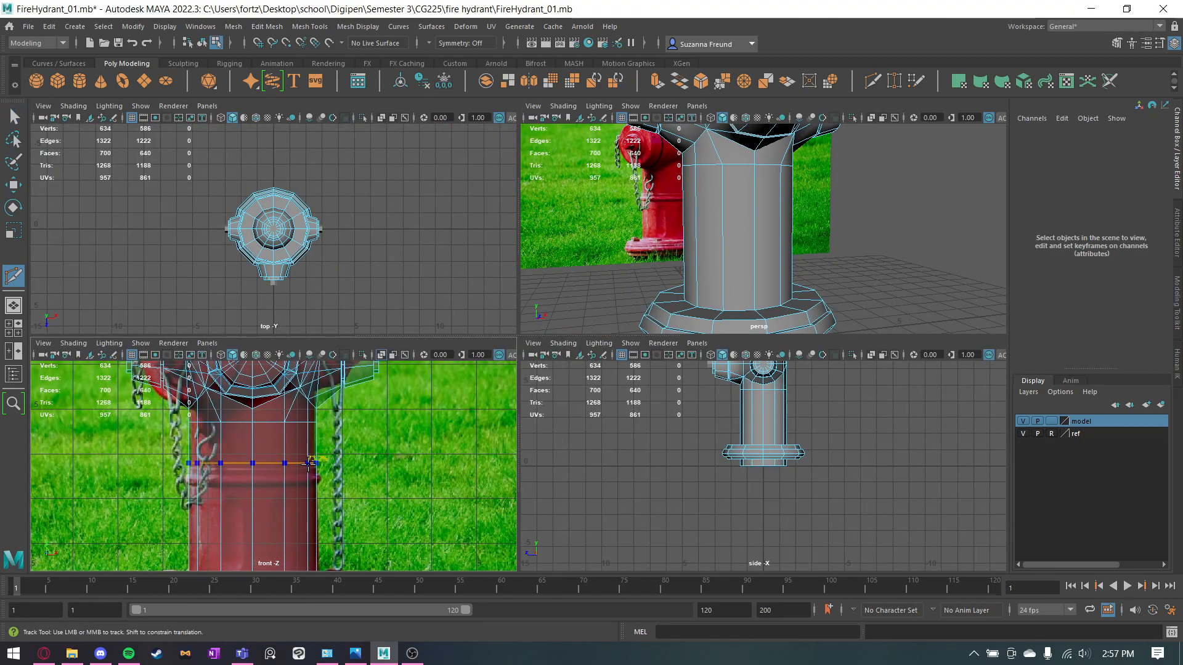
left_click(295, 485, "ctrl")
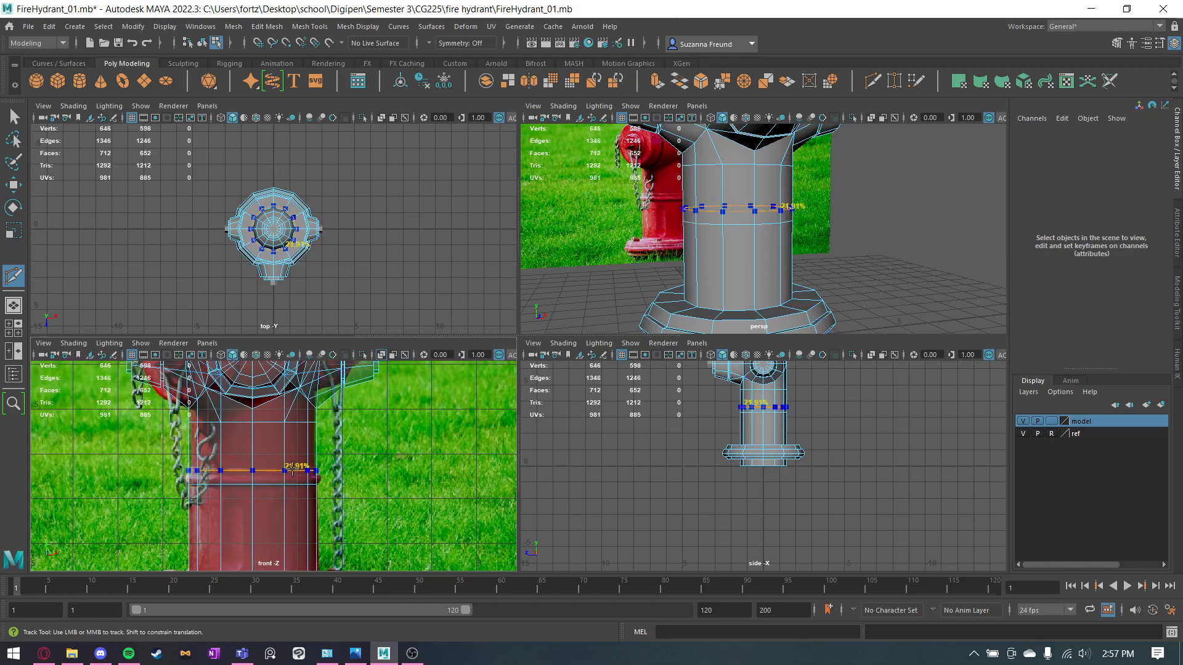
left_click(292, 473, "ctrl")
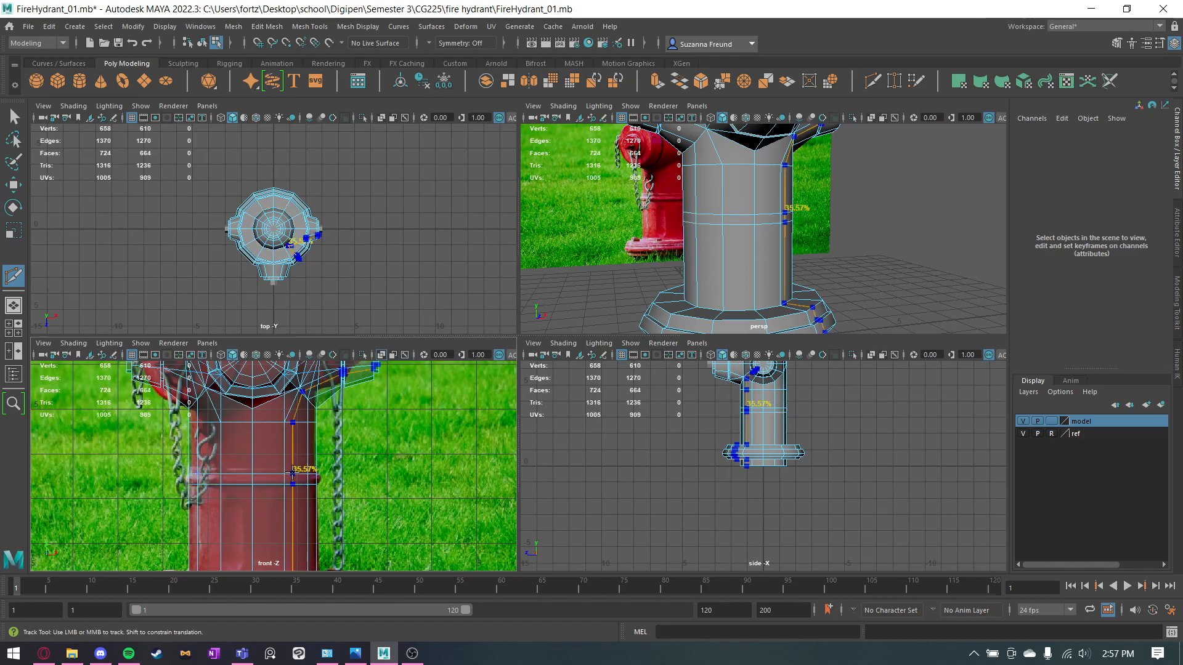
Extrude the ring of faces between the two new column loops with a thickness of 0.1 and leave component selection.
key("q")
right_click_drag(267, 457, 290, 366)
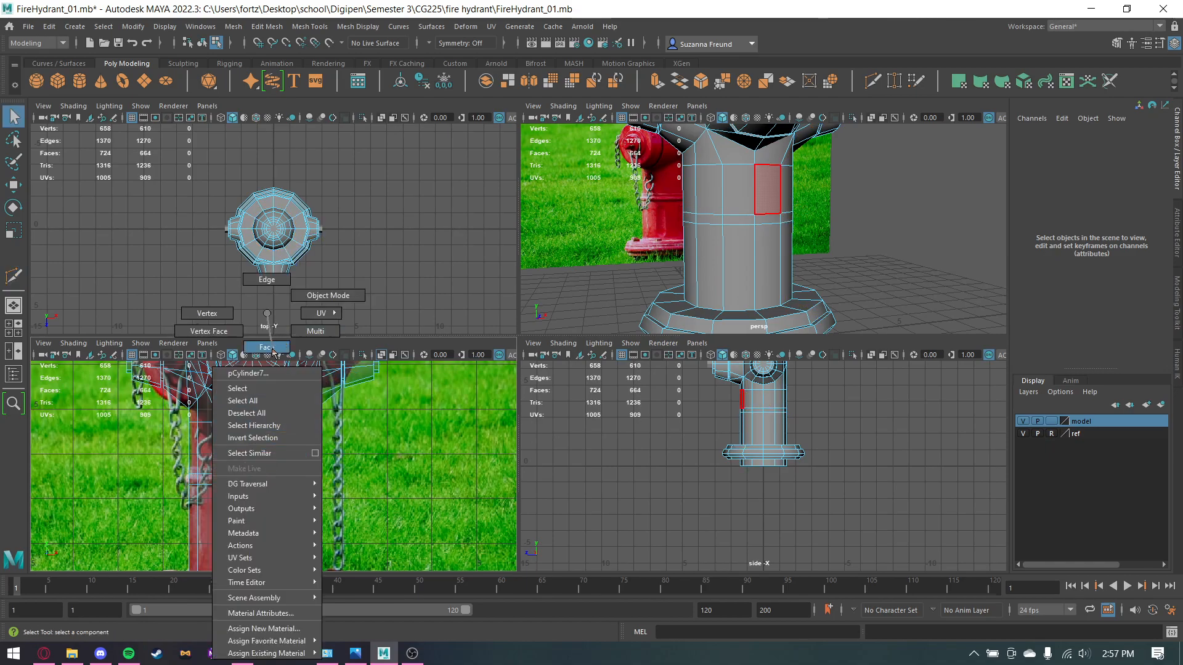
left_click(267, 346)
double_click(265, 482)
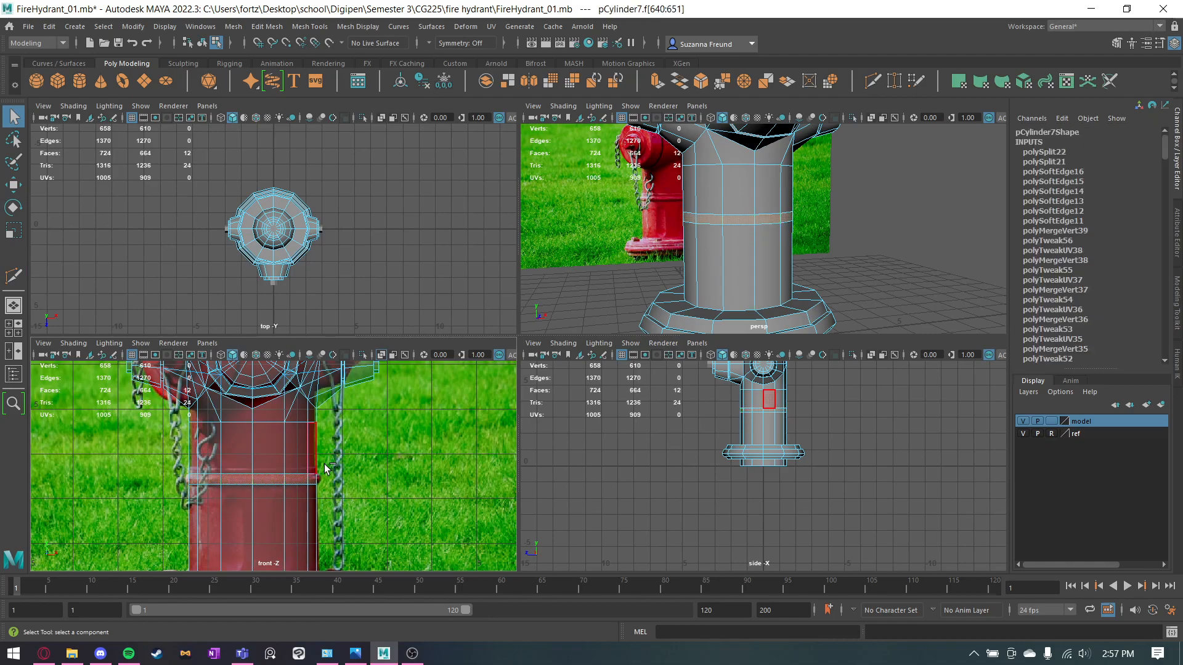
key("ctrl+e")
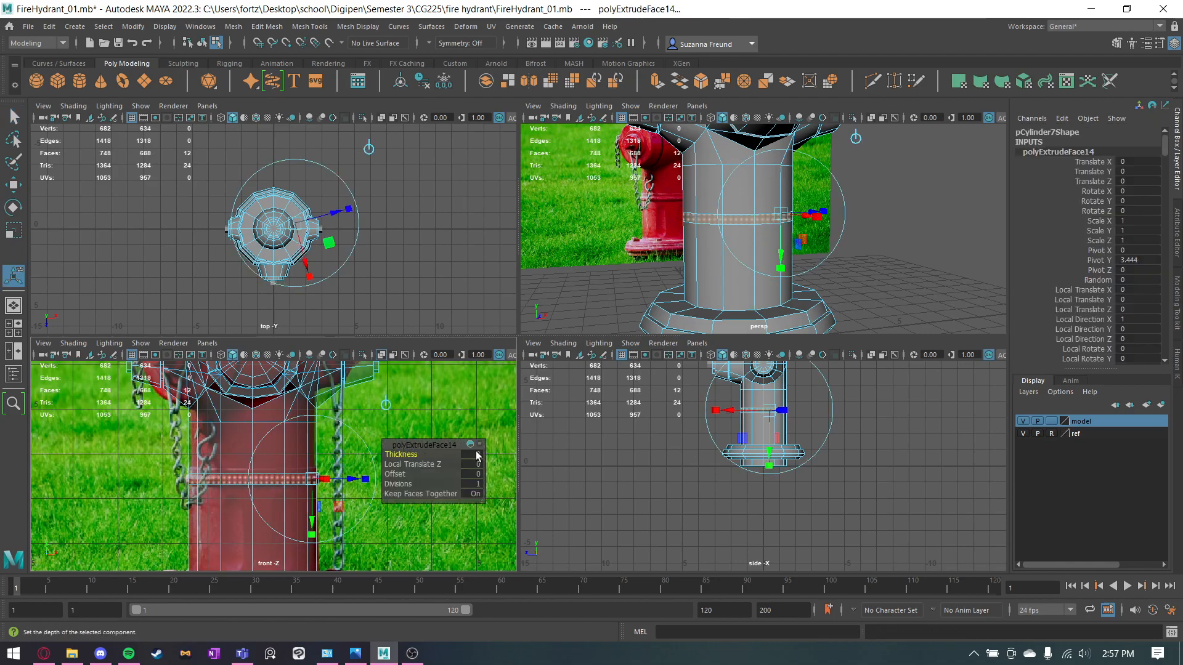
key("Return")
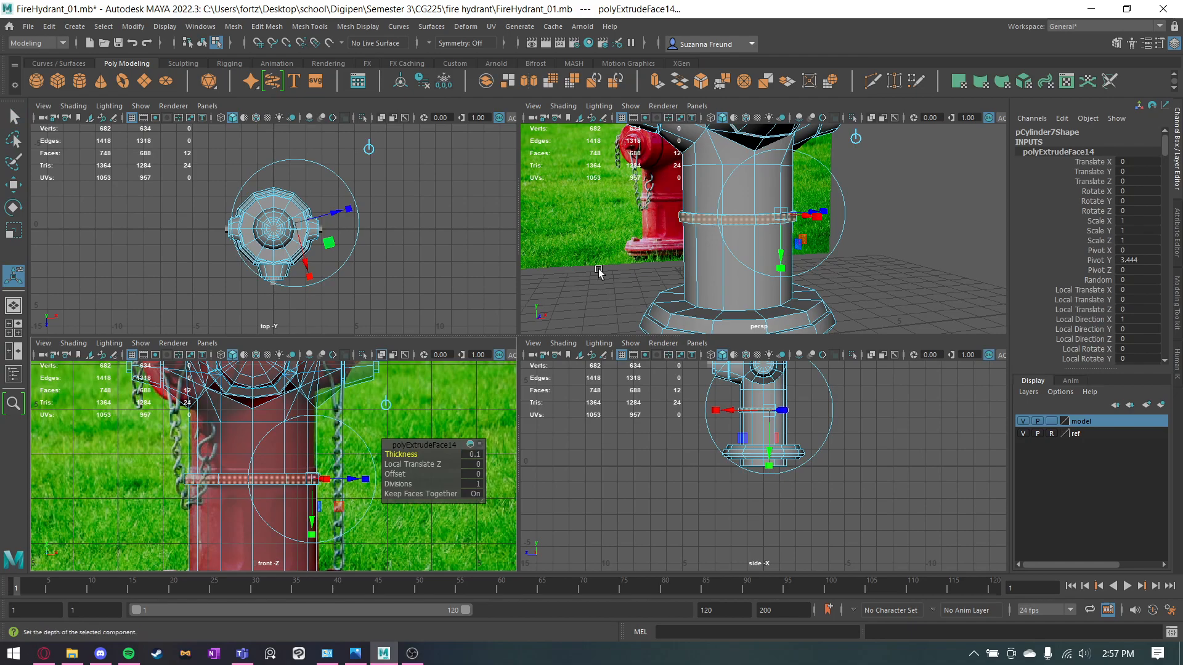
key("space")
scroll(835, 278, "down", 5)
left_click(830, 285)
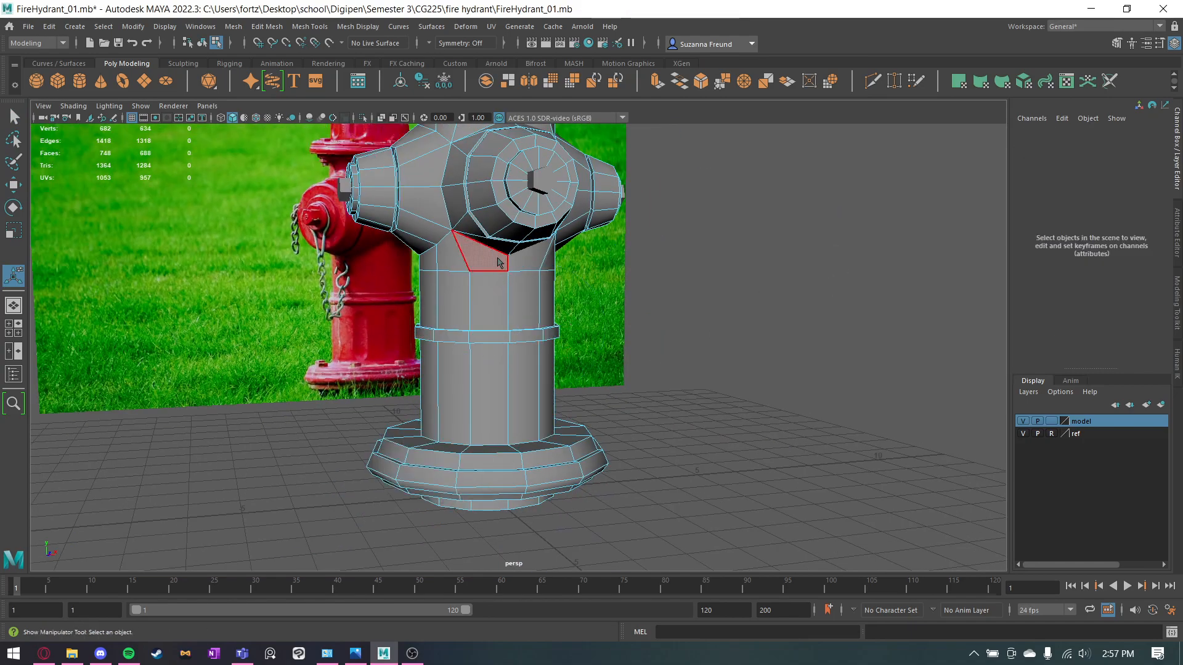
right_click_drag(497, 258, 534, 244)
key("q")
left_click(925, 298)
Select the small bolt on top of the hydrant and turn on the wireframe overlay on the shaded model.
middle_click_drag(626, 255, 613, 417, "alt")
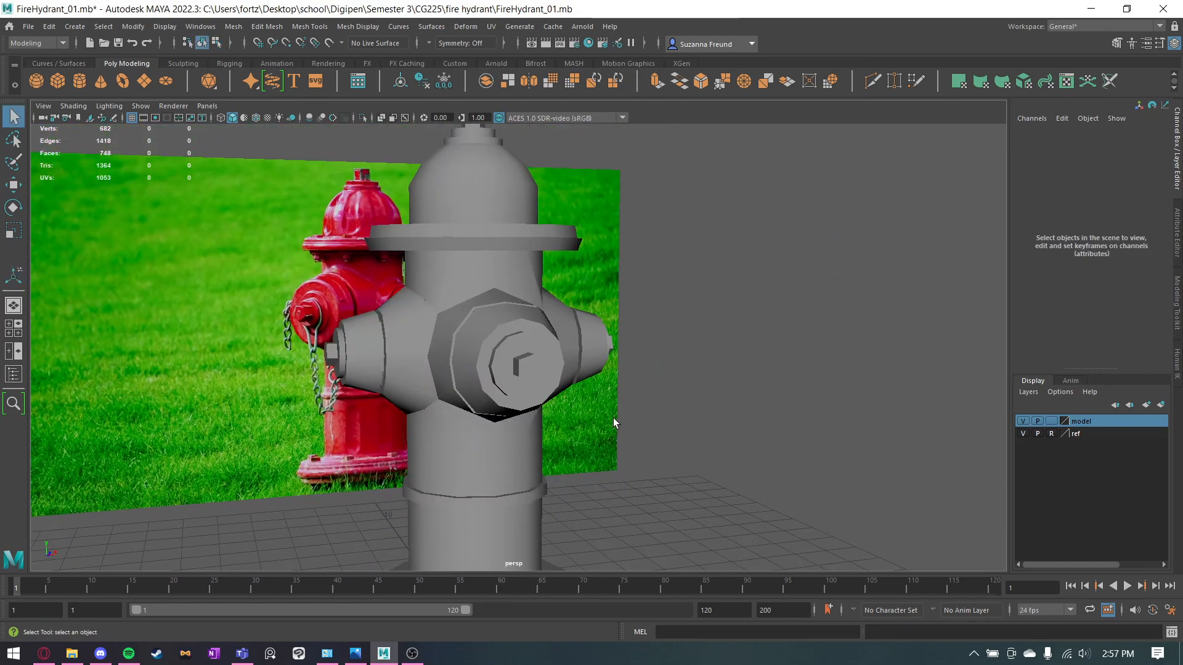
left_click_drag(612, 417, 674, 463, "alt")
left_click(585, 480)
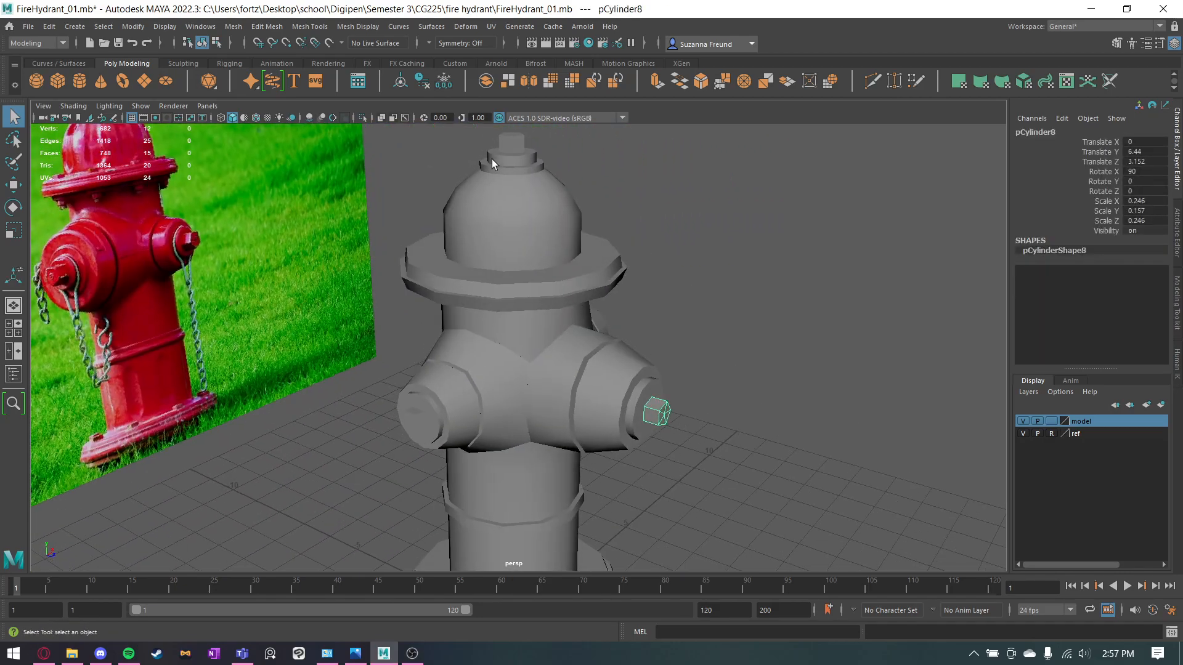
left_click(521, 144)
key("w")
left_click_drag(623, 271, 647, 267, "alt")
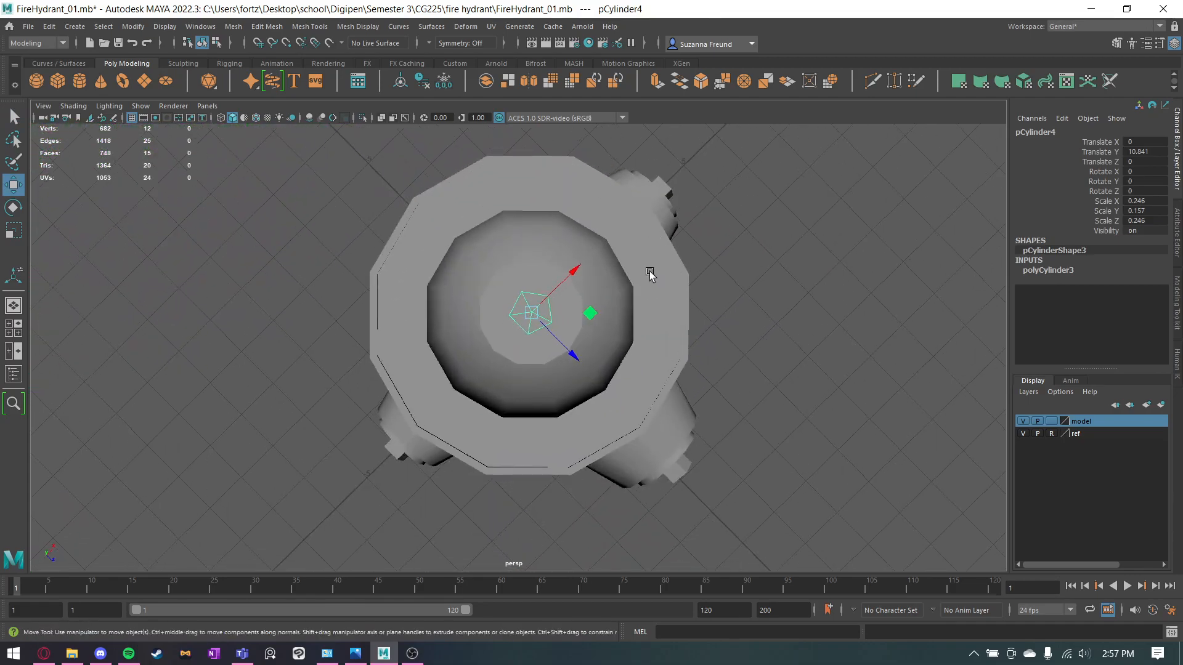
left_click(255, 118)
left_click_drag(425, 198, 606, 278, "alt")
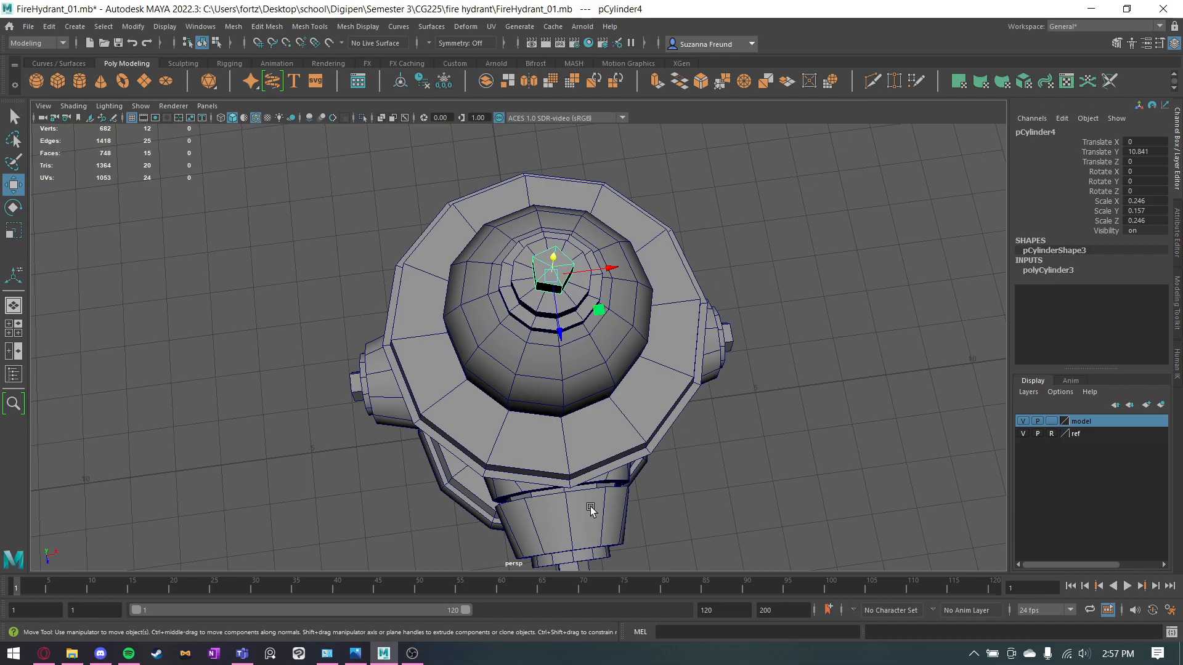
Insert an edge loop around the middle of the upper flange's top face with Multi-Cut.
key("ctrl+shift+x")
key("q")
left_click(566, 387)
mouse_move(609, 333)
right_mouse_down()
mouse_move(670, 267)
mouse_move(611, 285)
mouse_move(609, 318)
right_mouse_up()
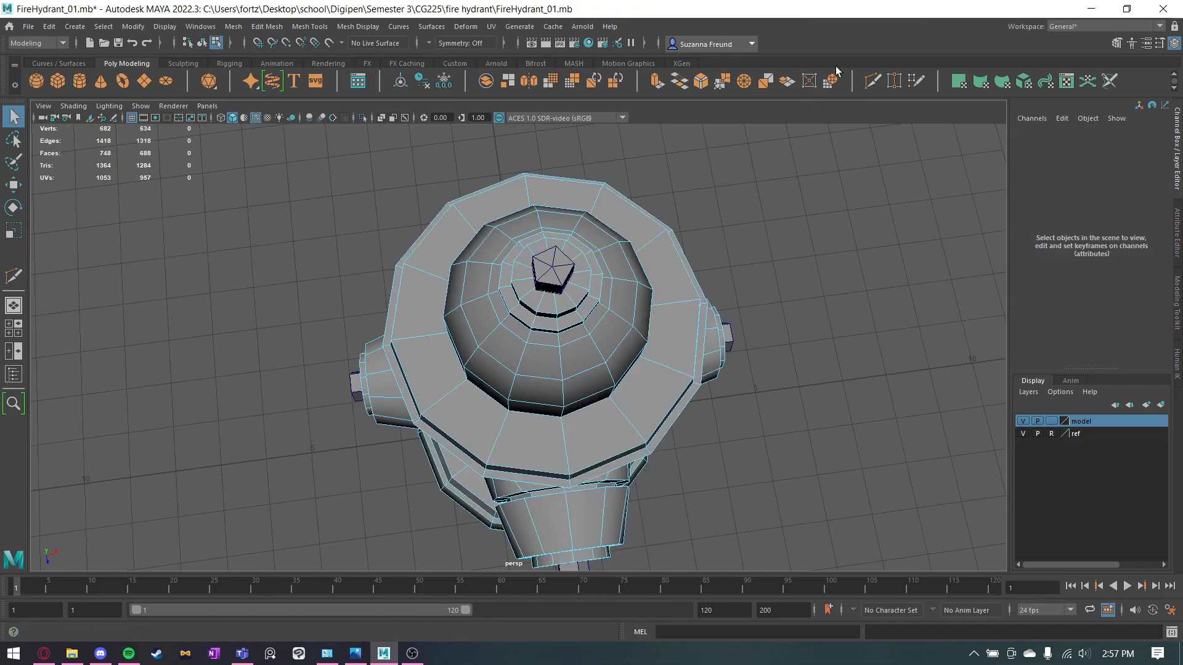
left_click(872, 80)
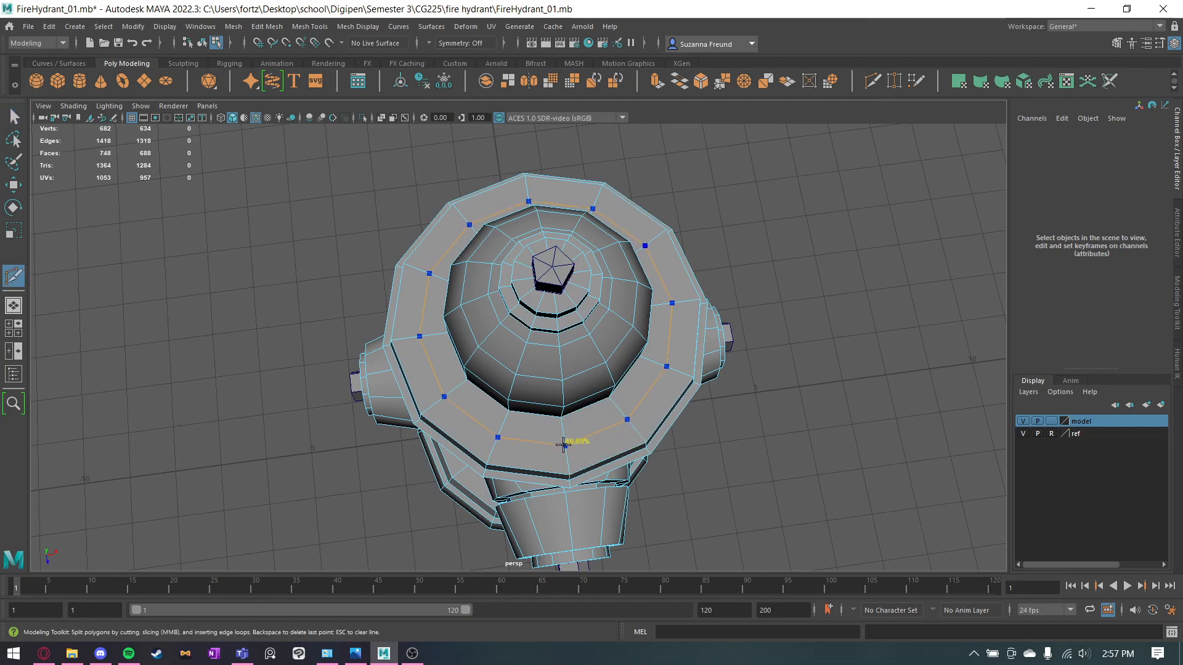
left_click(563, 443, "ctrl")
key("q")
left_click_drag(562, 442, 551, 326, "alt")
right_click_drag(553, 196, 607, 179)
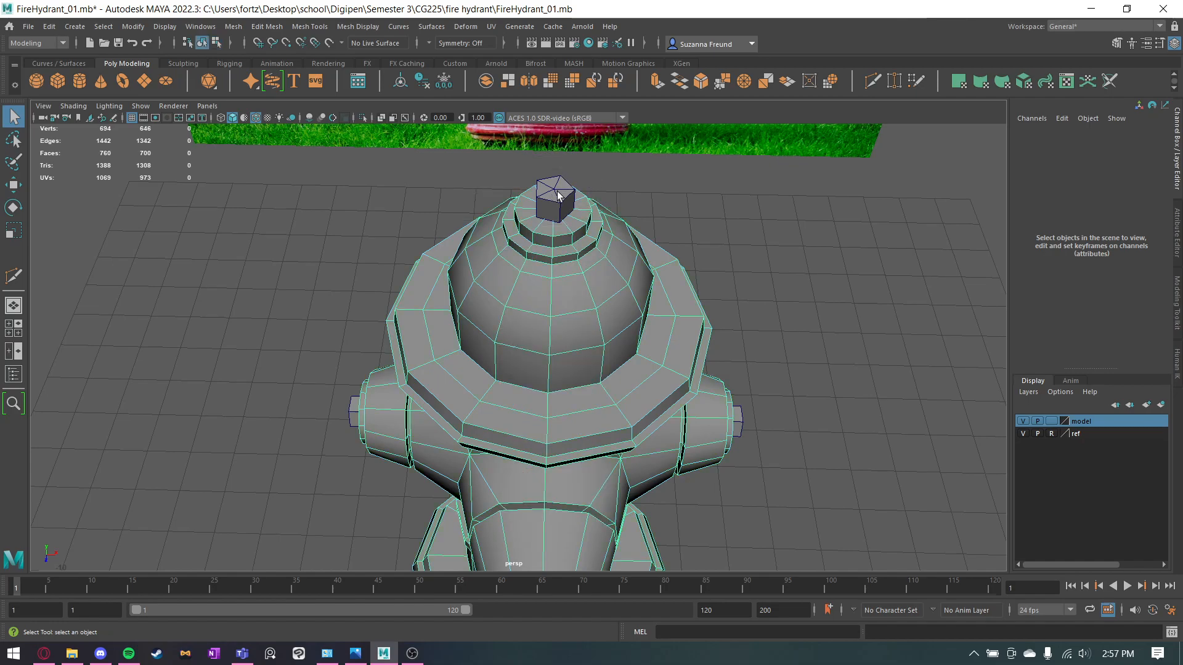
left_click(557, 192)
key("w")
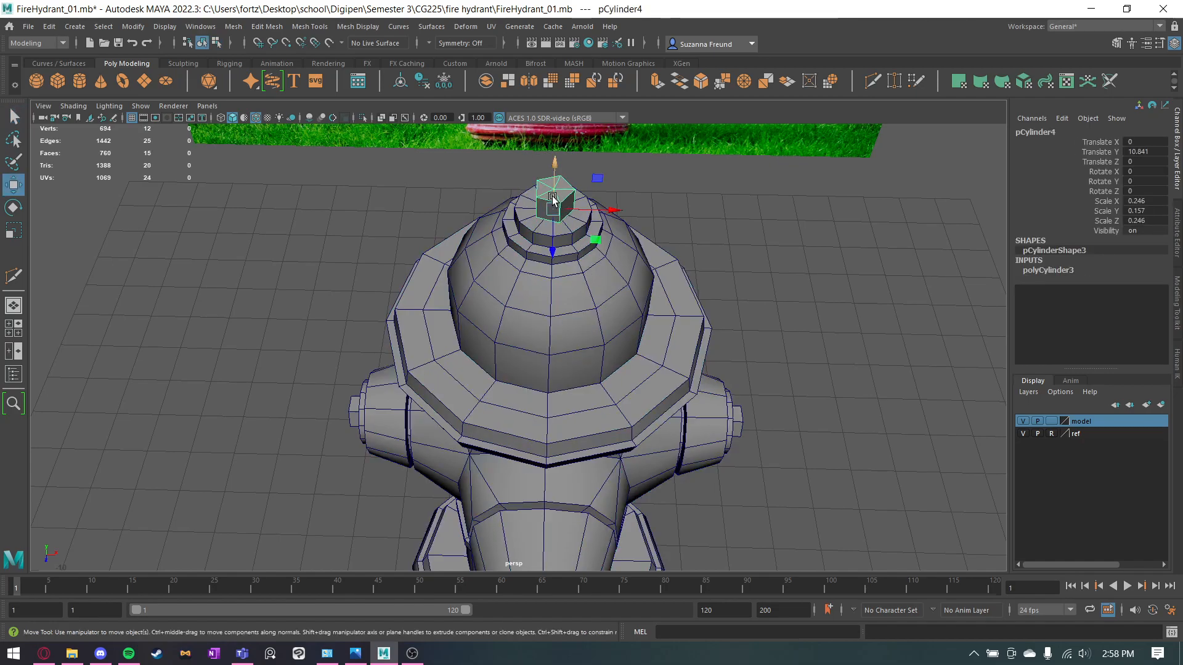
left_click_drag(553, 191, 553, 196, "shift")
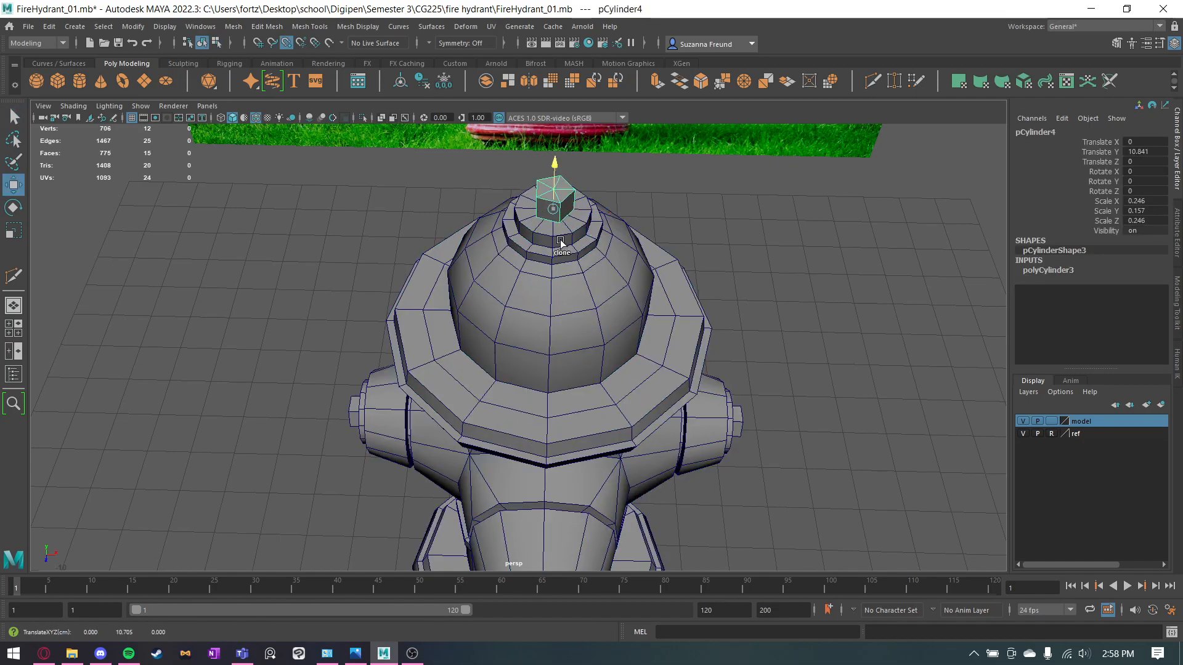
key("ctrl+z")
key("ctrl+z")
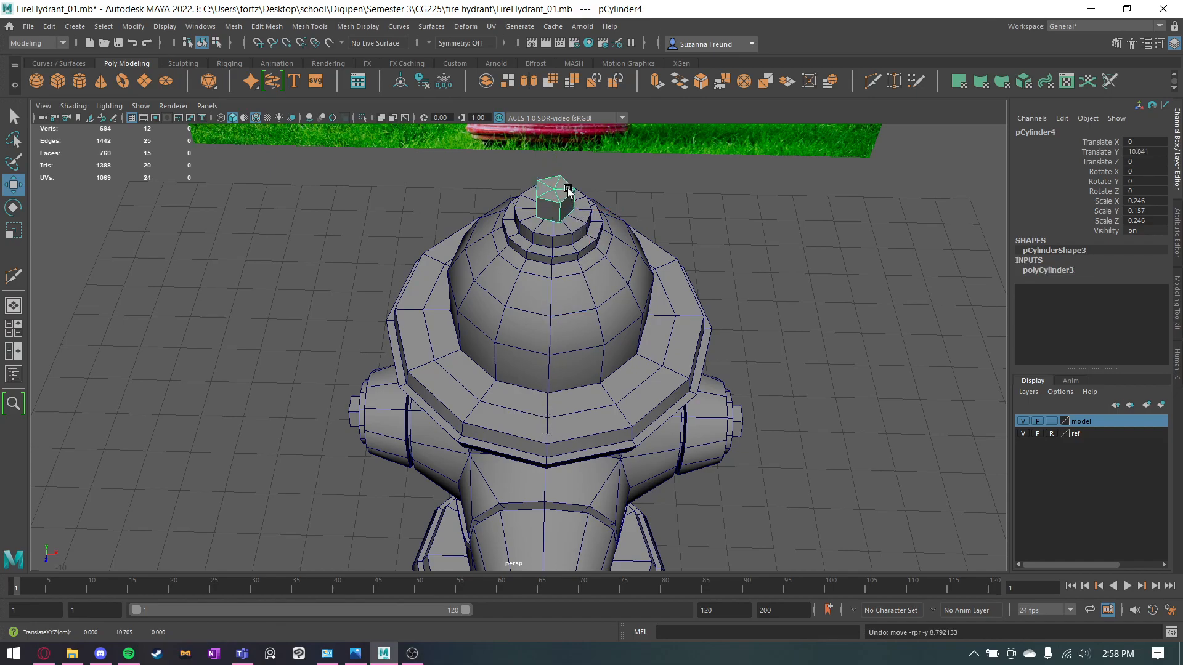
left_click(783, 290)
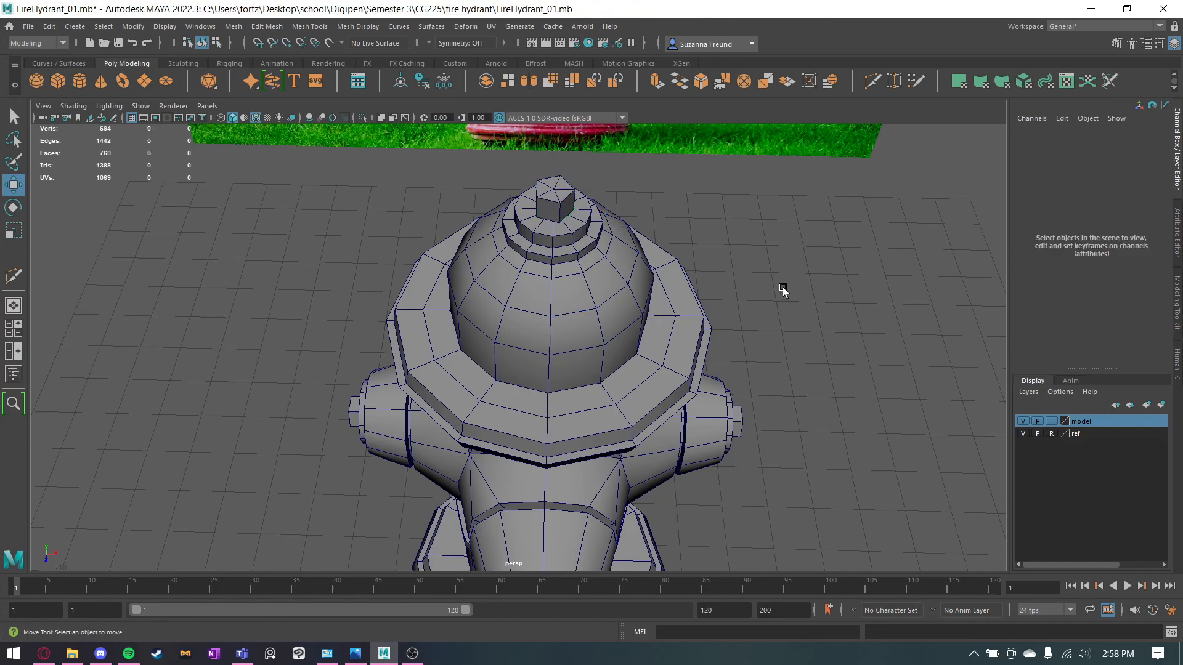
Duplicate the top bolt into six copies snapped at even spacing to the new loop on the upper flange.
left_click(546, 192)
mouse_move(591, 235)
left_mouse_down("shift")
mouse_move(675, 363)
mouse_move(548, 411)
mouse_move(592, 409)
mouse_move(595, 396)
mouse_move(586, 407)
left_mouse_up("shift")
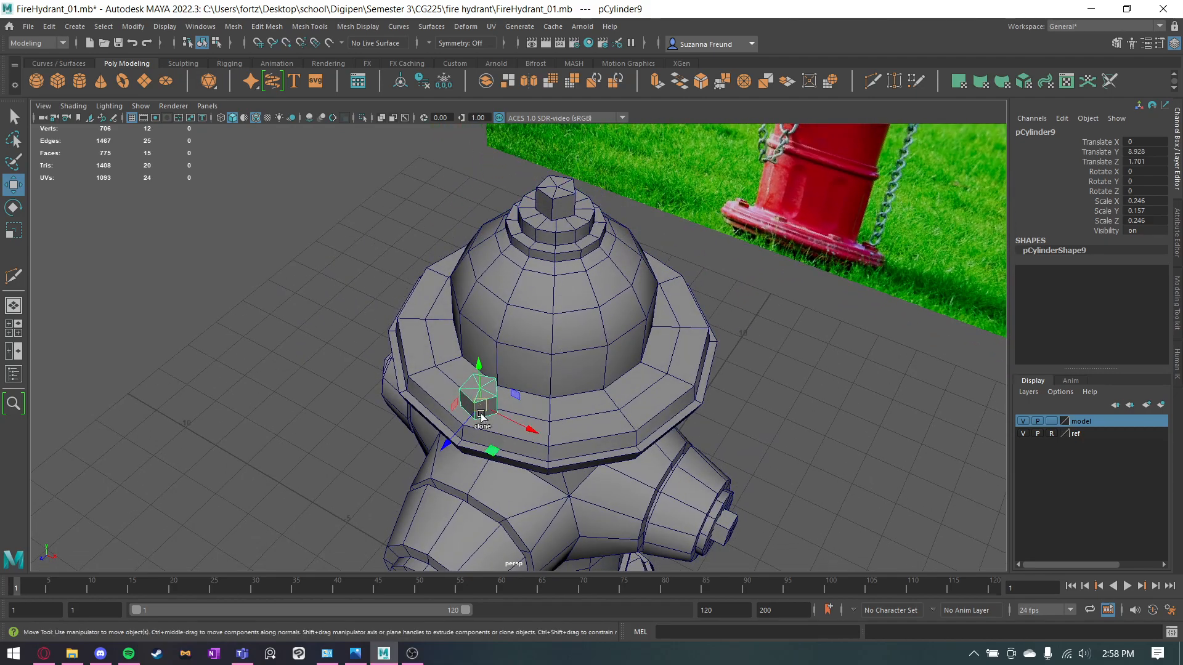
mouse_move(482, 403)
left_mouse_down("shift")
mouse_move(697, 412)
mouse_move(663, 411)
left_mouse_up("shift")
left_click_drag(476, 411, 622, 403, "shift")
left_click_drag(622, 403, 570, 401, "alt")
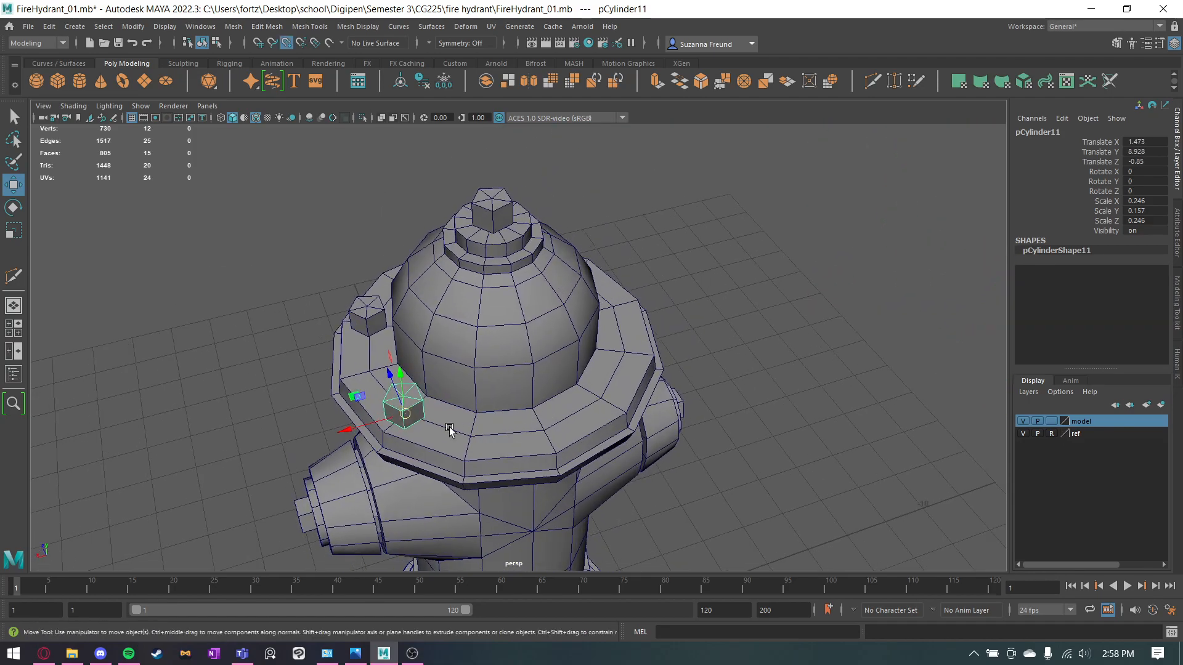
mouse_move(407, 417)
left_mouse_down("shift")
mouse_move(542, 426)
mouse_move(665, 398)
mouse_move(590, 399)
left_mouse_up("shift")
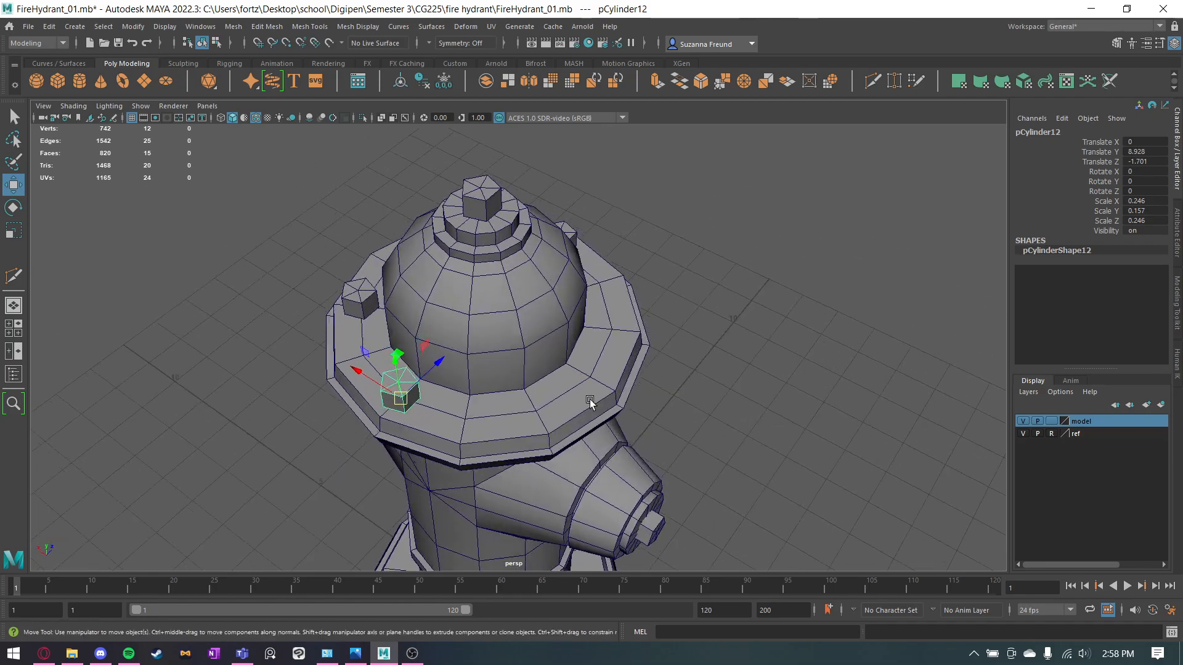
mouse_move(403, 401)
left_mouse_down("shift")
mouse_move(527, 414)
mouse_move(594, 390)
mouse_move(573, 388)
left_mouse_up("shift")
mouse_move(412, 348)
left_mouse_down("shift")
mouse_move(528, 388)
mouse_move(723, 356)
mouse_move(631, 370)
mouse_move(676, 396)
left_mouse_up("shift")
Select all six bolts on the upper flange and combine them into one mesh.
key("q")
left_click_drag(694, 313, 482, 338, "alt")
left_click(435, 315, "shift")
left_click(383, 289, "shift")
left_click(531, 302)
left_click(481, 337, "shift")
left_click(429, 301, "shift")
left_click_drag(715, 296, 644, 354, "alt")
left_click(670, 330, "shift")
left_click(576, 377, "shift")
left_click(630, 322, "shift")
key("w")
key("r")
key("w")
key("ctrl+z")
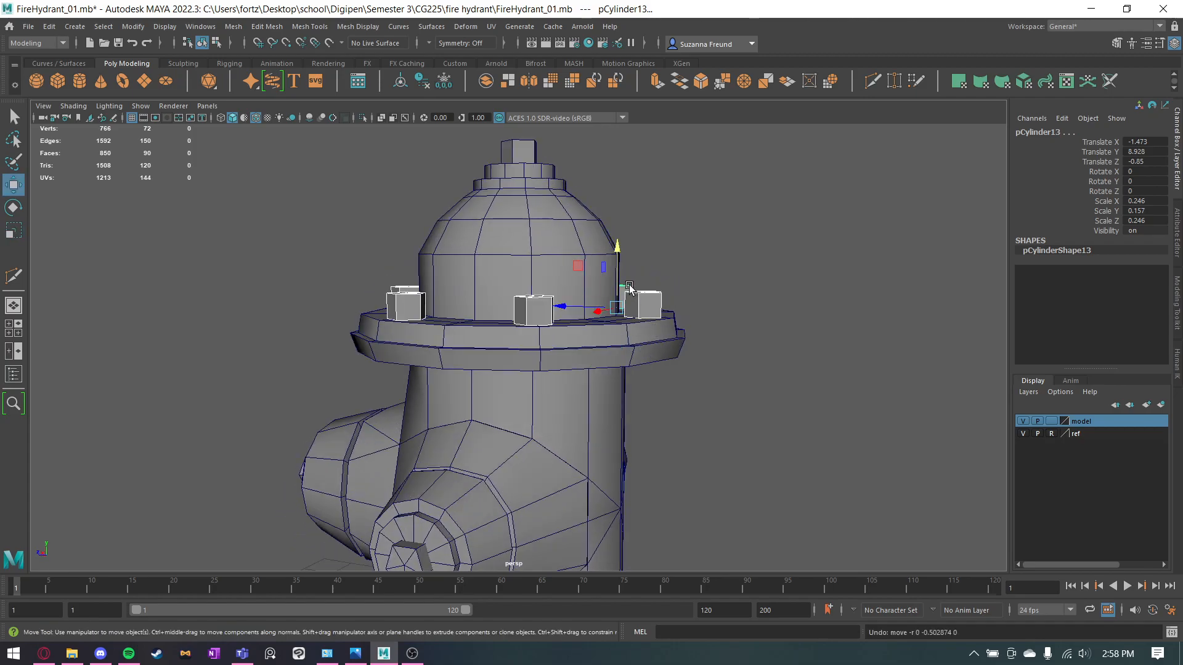
left_click(488, 82)
Lower the combined flange bolts to Translate Y -0.401 and stretch them to Scale Y 2.638 so they pass through the flange.
left_click_drag(729, 347, 791, 336, "alt")
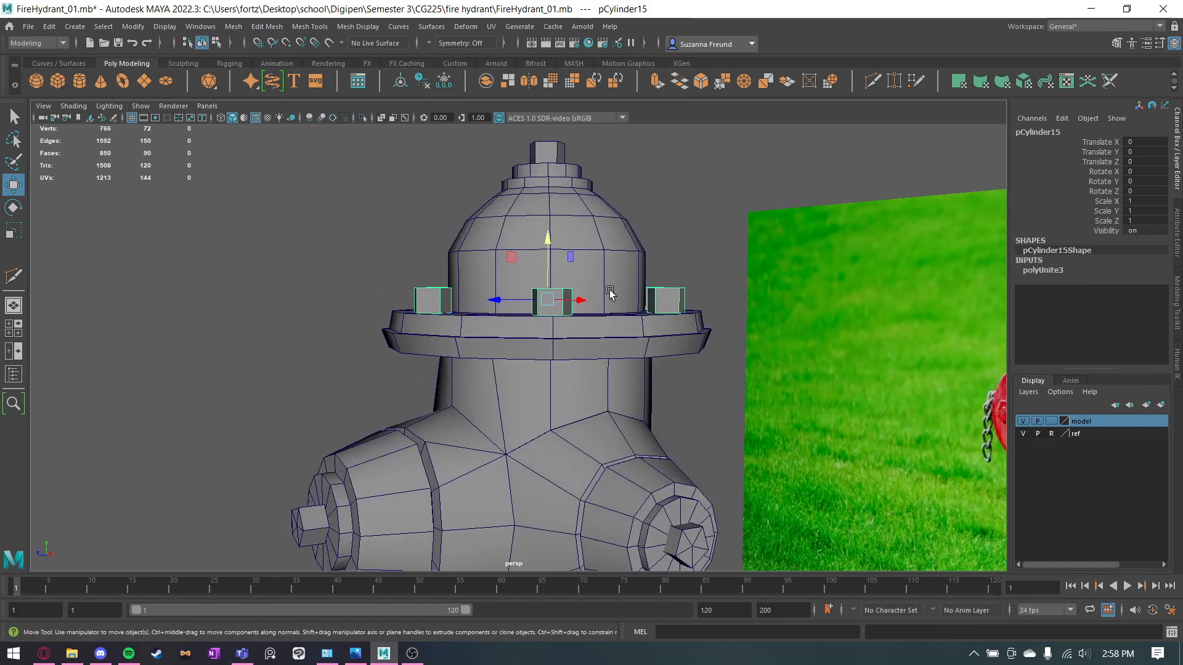
left_click_drag(553, 274, 553, 212)
key("r")
left_click_drag(490, 280, 537, 295, "alt")
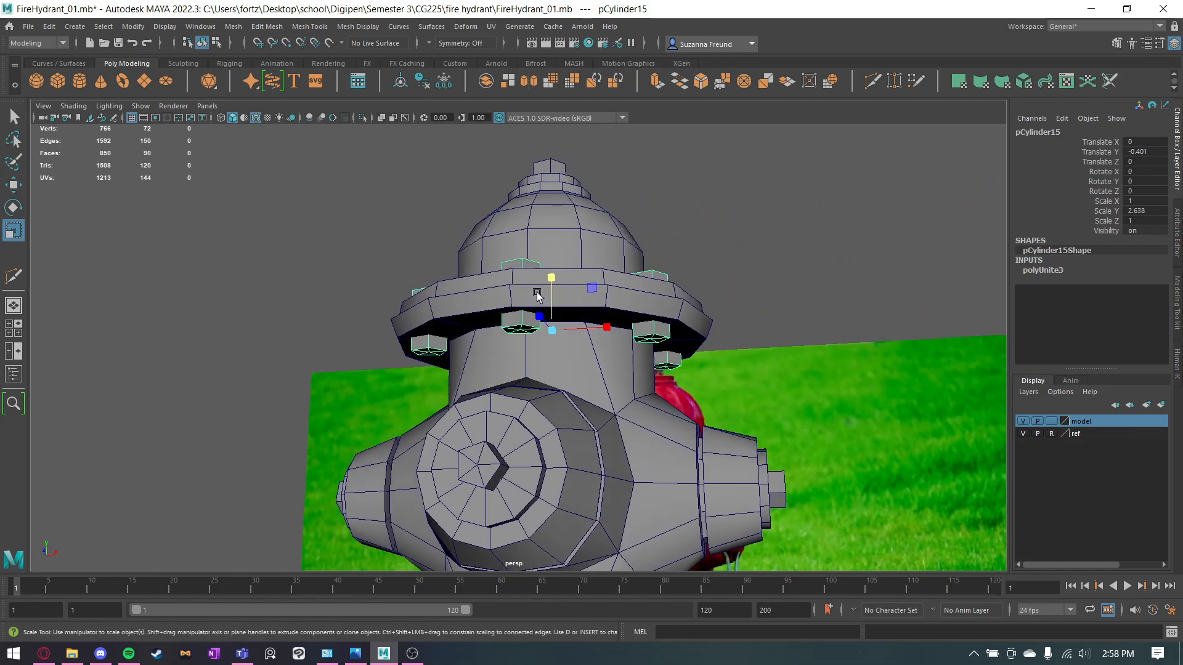
left_click(343, 286)
left_click_drag(100, 279, 461, 343, "alt")
left_click(456, 315)
left_click_drag(498, 290, 498, 284)
left_click(756, 281)
Select every piece of the hydrant and combine them into a single mesh.
left_click_drag(891, 441, 557, 240, "alt")
right_click_drag(719, 243, 589, 253, "alt")
left_click_drag(589, 254, 477, 511)
left_click(486, 82)
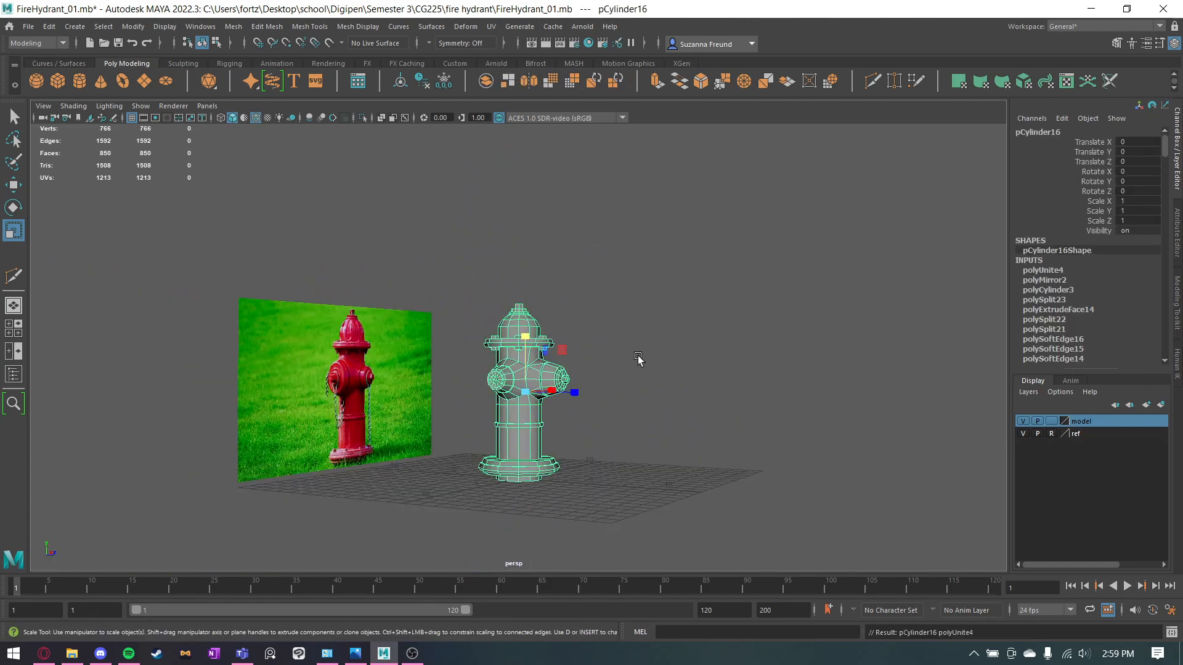
left_click(644, 363)
Turn off the wireframe overlay and compare the hydrant with the reference image from several angles.
scroll(660, 364, "up", 6)
key("q")
mouse_move(734, 337)
left_mouse_down("alt")
mouse_move(741, 360)
mouse_move(776, 388)
mouse_move(649, 375)
mouse_move(661, 398)
left_mouse_up("alt")
left_click(256, 118)
middle_click_drag(661, 397, 660, 162, "alt")
scroll(569, 329, "down", 3)
left_click_drag(567, 329, 602, 301, "alt")
middle_click_drag(602, 302, 600, 383, "alt")
scroll(600, 384, "down", 2)
mouse_move(558, 401)
left_mouse_down("alt")
mouse_move(713, 447)
mouse_move(616, 394)
mouse_move(522, 384)
mouse_move(559, 395)
left_mouse_up("alt")
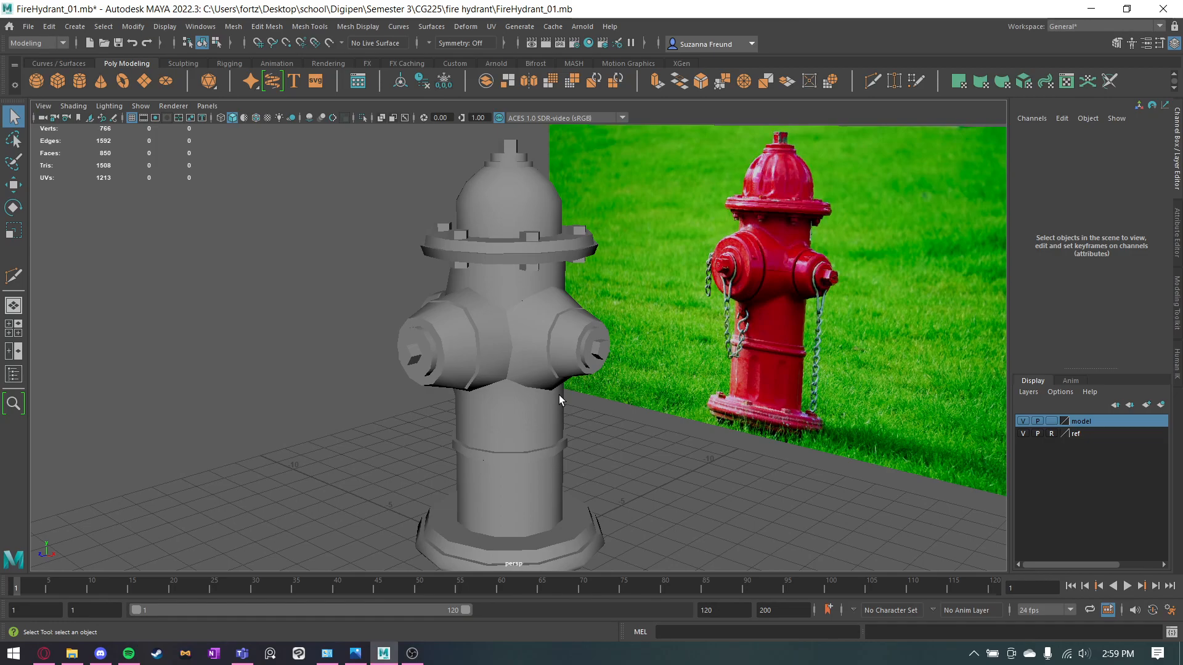
Hide the ref layer so only the hydrant model is displayed.
left_click(1023, 434)
scroll(851, 369, "down", 5)
left_click_drag(487, 333, 528, 354, "alt")
left_click(528, 353)
left_click(727, 360)
Assign a new Arnold aiStandardSurface material to the combined hydrant.
left_click(501, 310)
right_click_drag(500, 310, 506, 624)
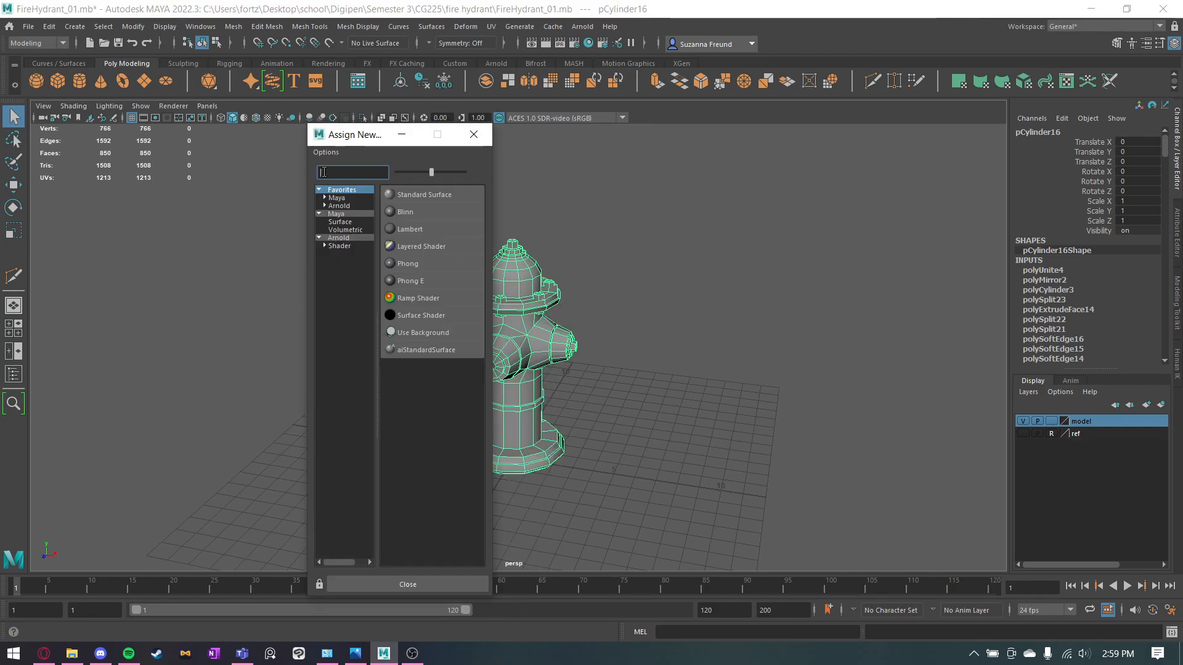
left_click(336, 199)
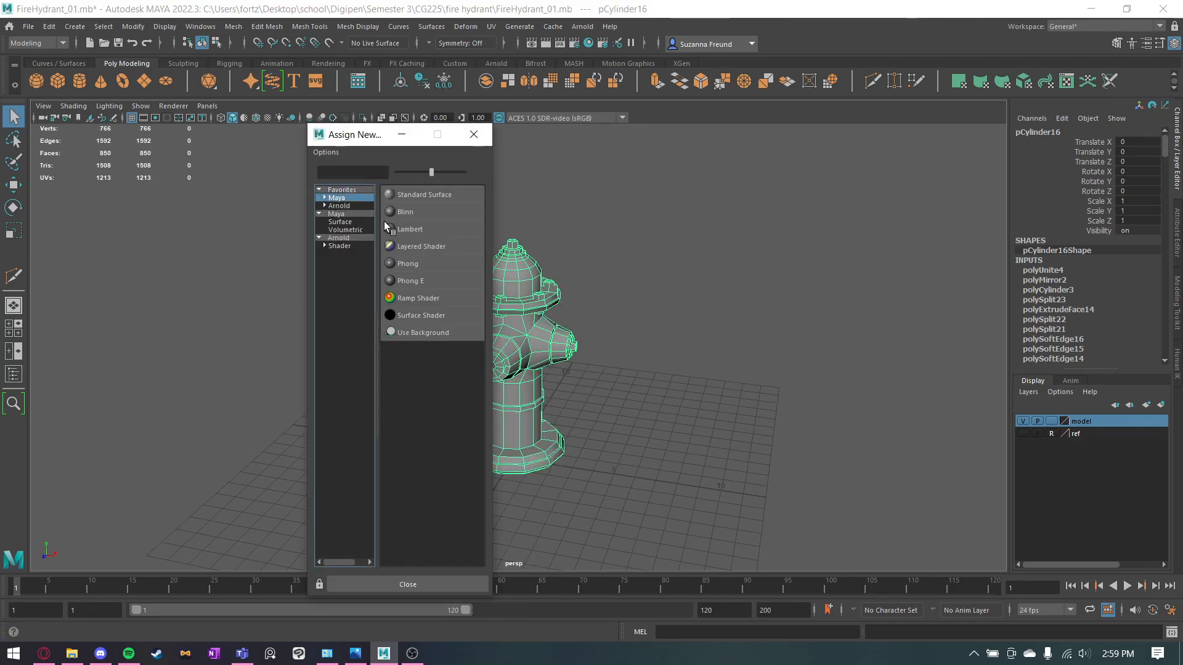
double_click(339, 206)
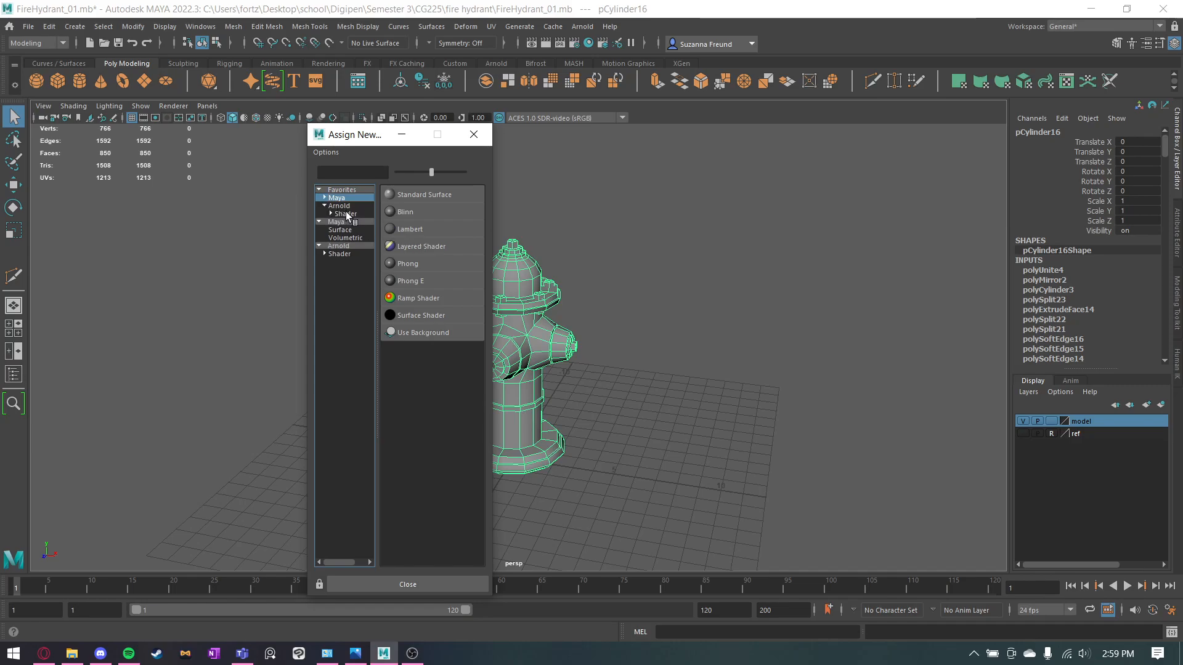
left_click(346, 214)
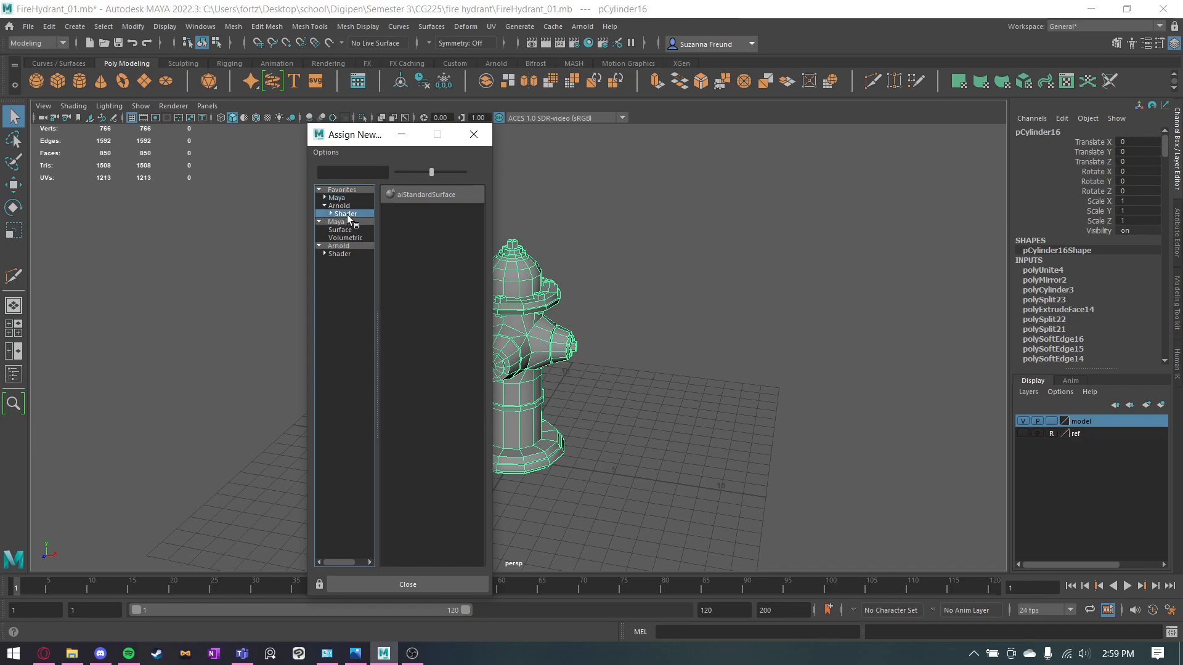
left_click(347, 253)
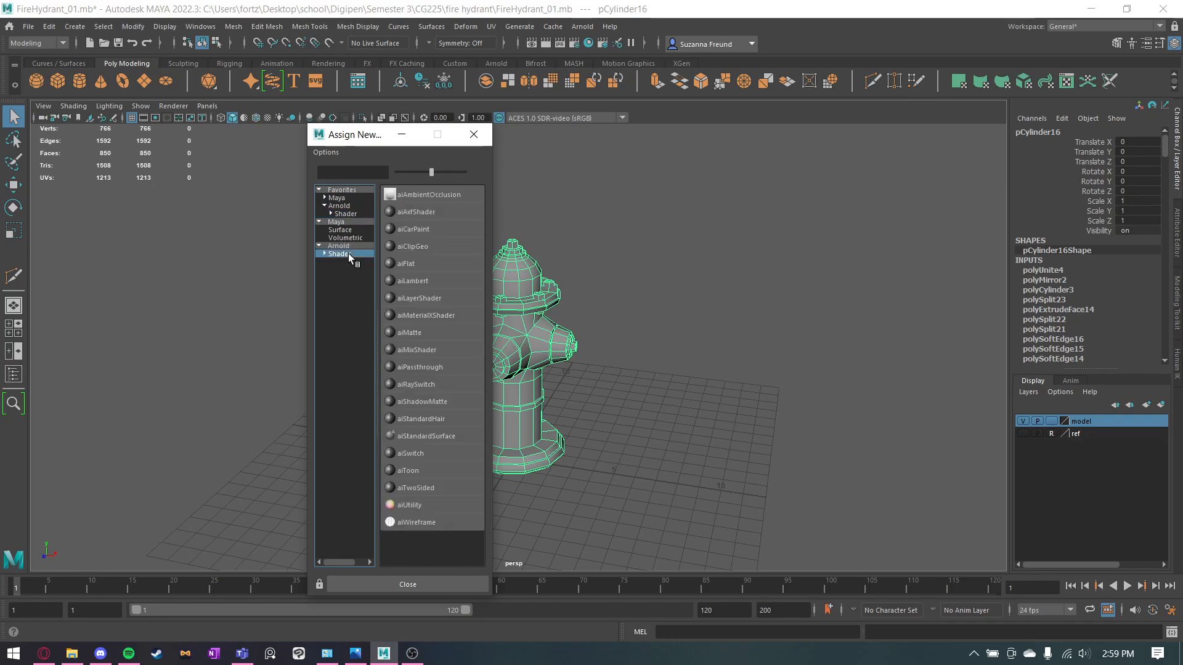
right_click(419, 439)
left_click(452, 447)
left_click(342, 206)
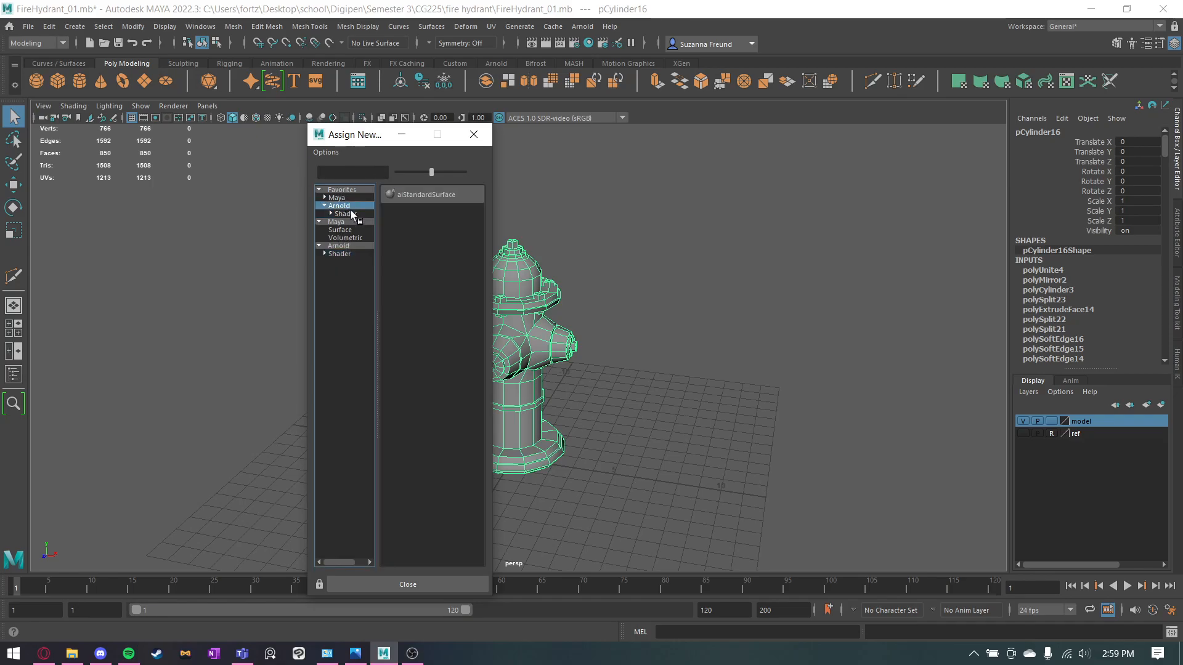
left_click(387, 192)
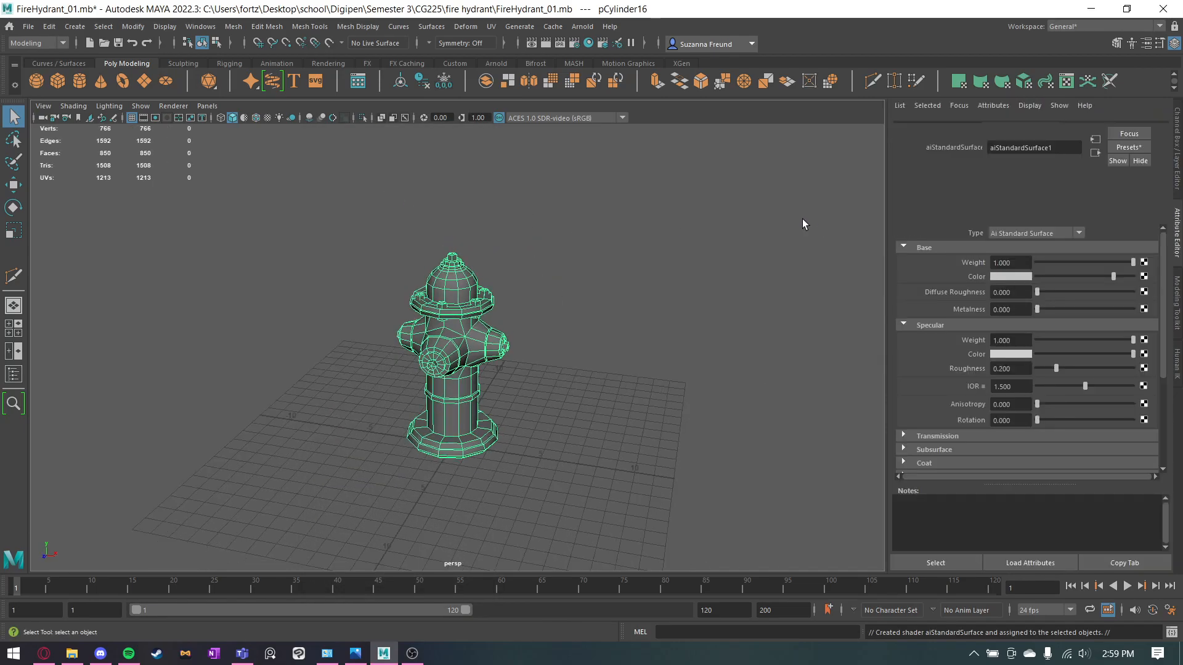
Delete the combined hydrant's construction history and keep the mesh selected.
left_click(520, 305)
left_click(474, 332)
left_click(426, 81)
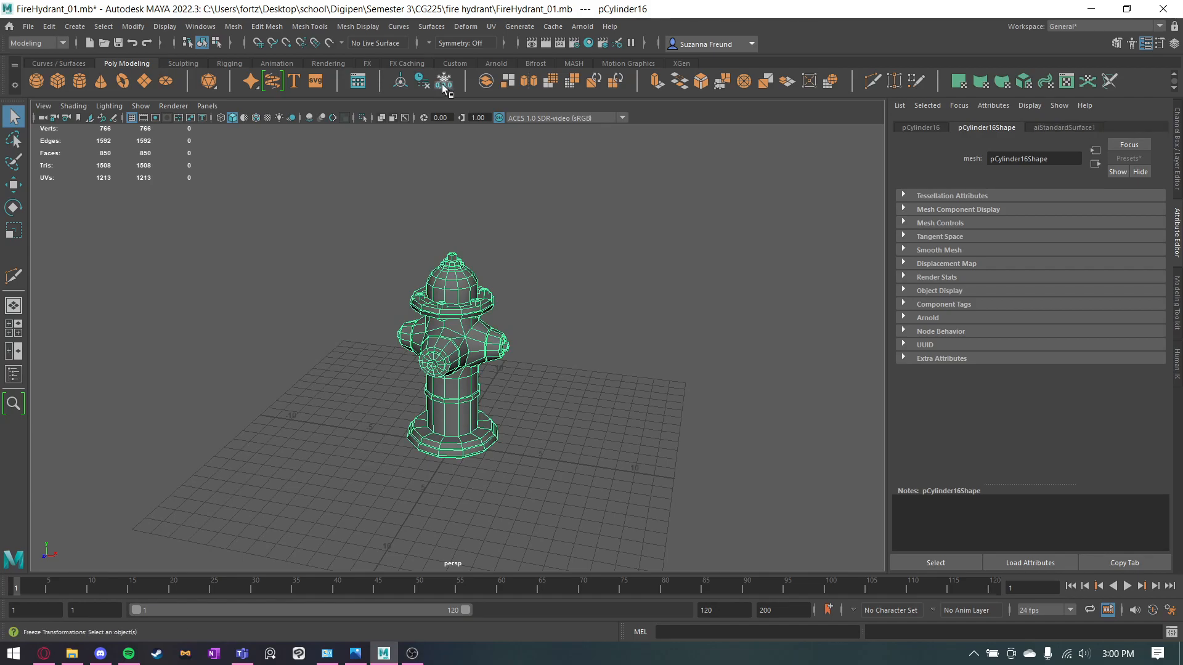
left_click_drag(522, 257, 541, 282, "alt")
left_click(542, 282)
left_click(436, 280)
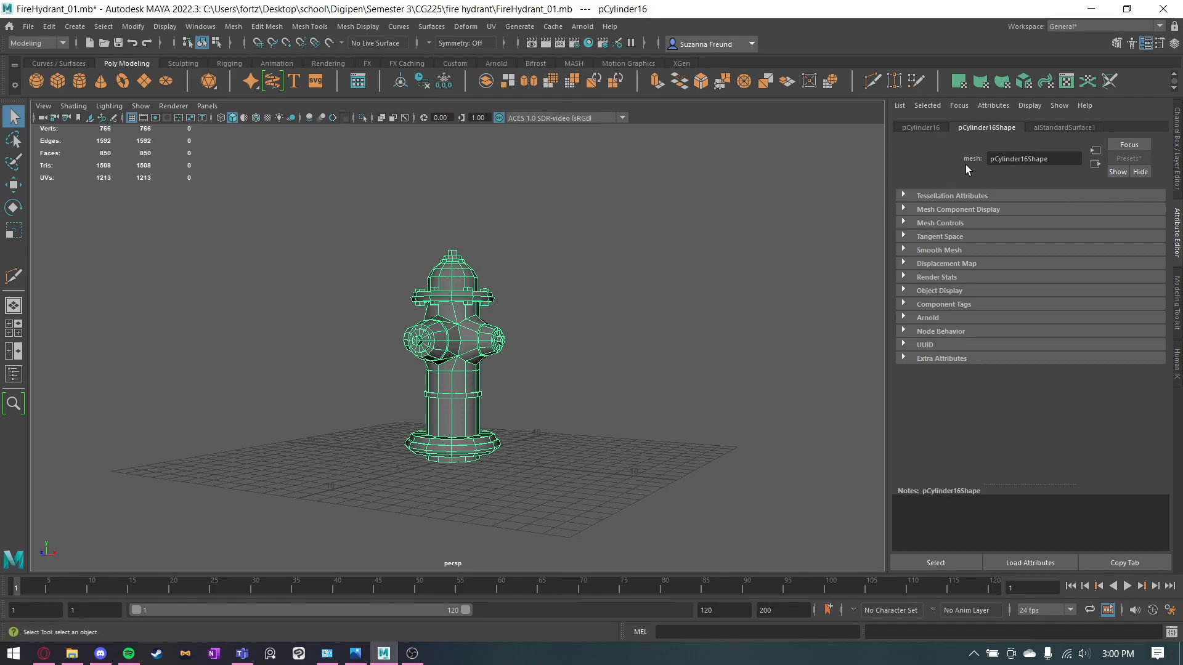
Set the hydrant material's base color to a dark red with hue 4.027, saturation 0.844 and value 0.440.
left_click(1040, 127)
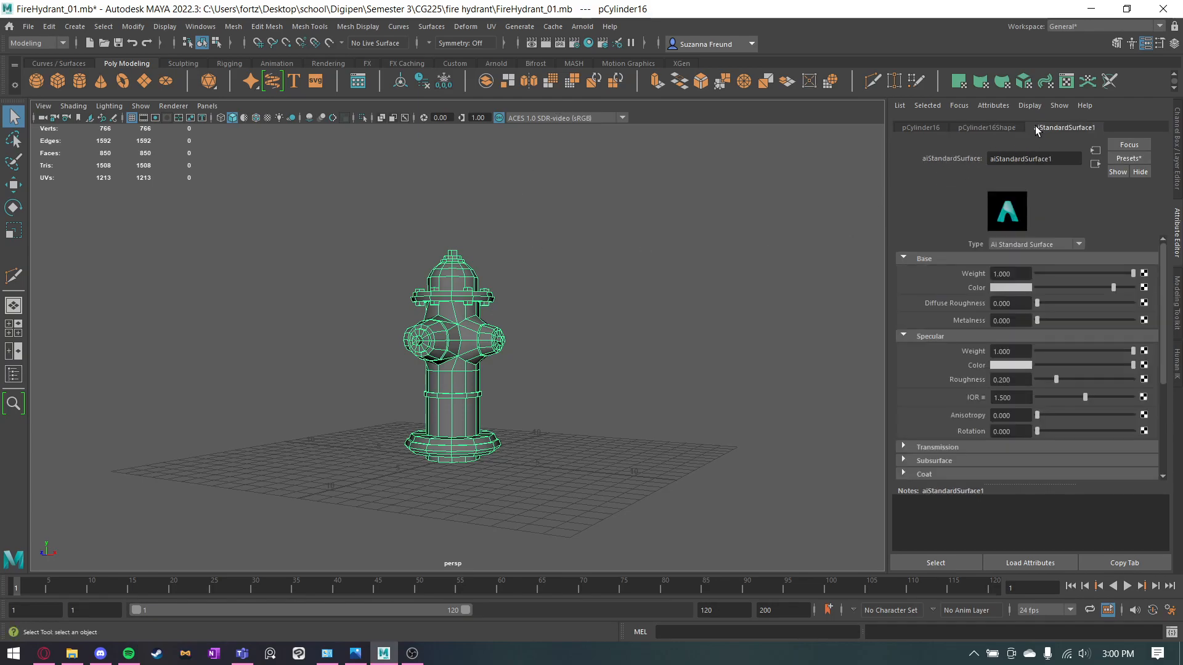
left_click(1000, 287)
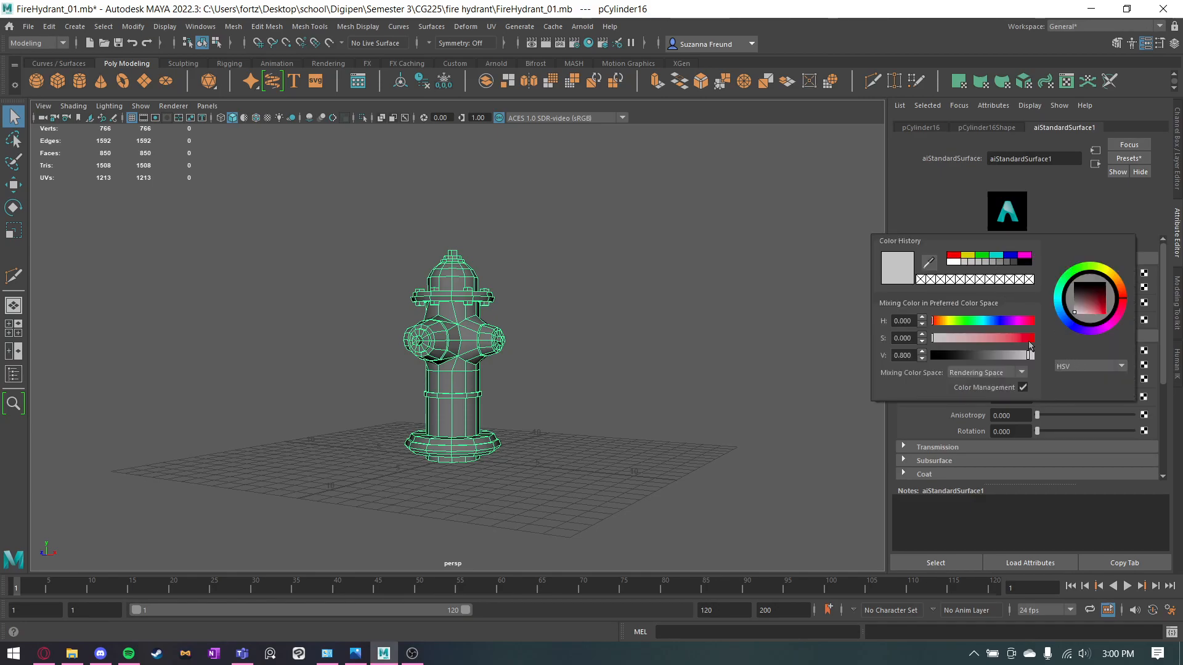
left_click_drag(1037, 339, 1018, 346)
left_click_drag(1090, 303, 1127, 302)
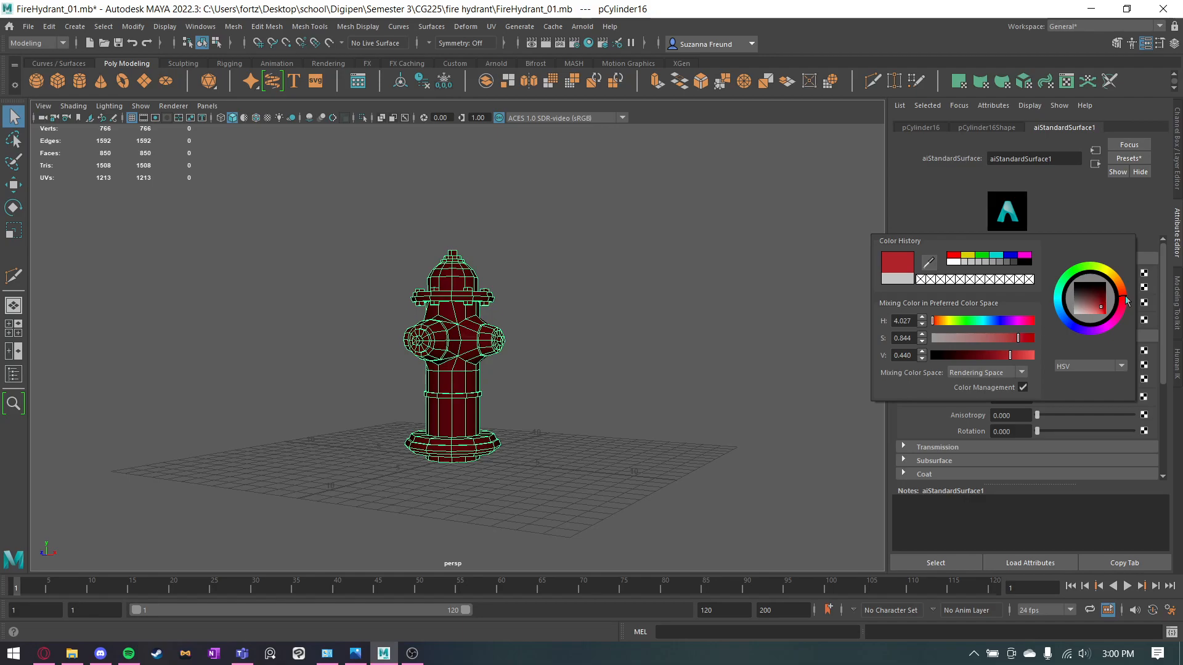
left_click(729, 391)
left_click(457, 341)
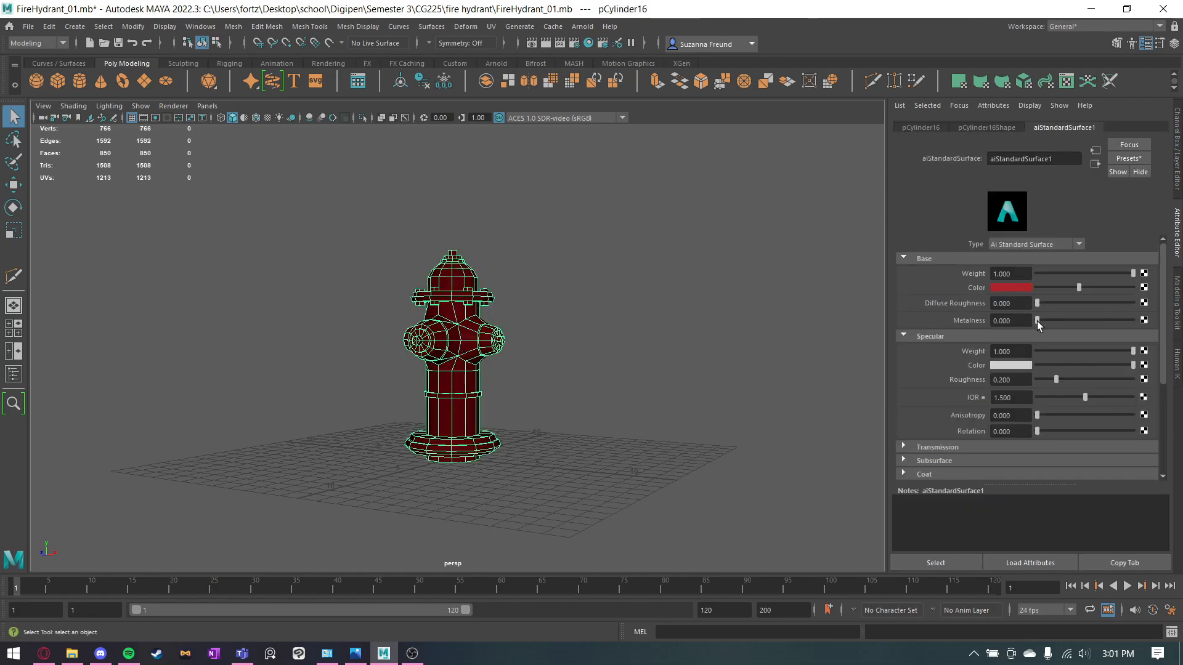
Raise the hydrant material's metalness and specular roughness, and deselect the hydrant.
left_click_drag(1038, 320, 1086, 326)
left_click_drag(1056, 378, 1096, 379)
left_click(704, 394)
Examine the red hydrant up close from several angles.
scroll(594, 376, "up", 5)
left_click_drag(594, 375, 607, 415, "alt")
scroll(647, 316, "up", 3)
left_click_drag(646, 311, 636, 409, "alt")
left_click_drag(716, 288, 700, 297, "alt")
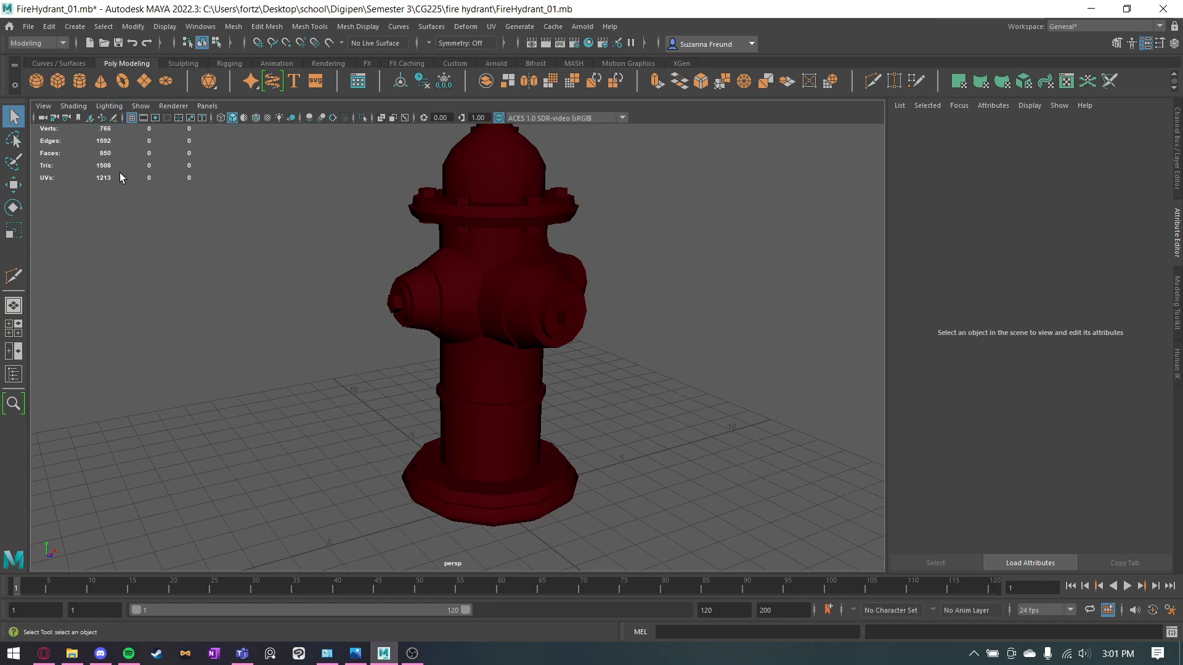
scroll(715, 397, "down", 5)
scroll(715, 397, "up", 4)
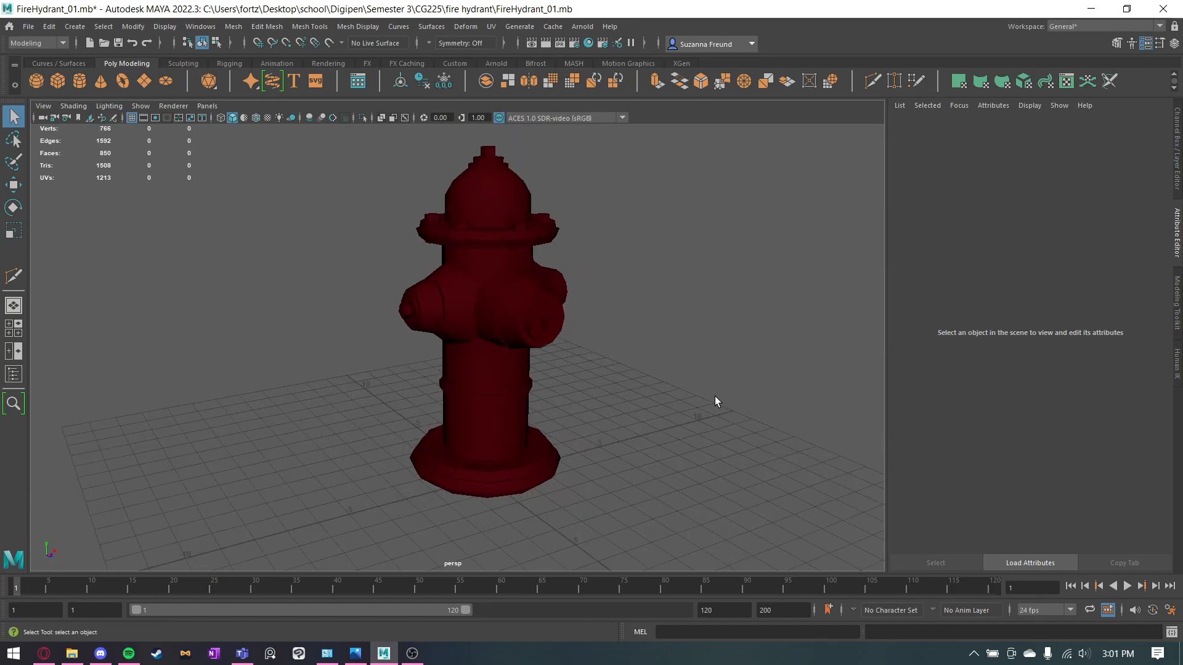
Create a polygon plane under the hydrant and scale it up uniformly until it extends past the grid.
left_click(145, 81)
scroll(437, 327, "down", 3)
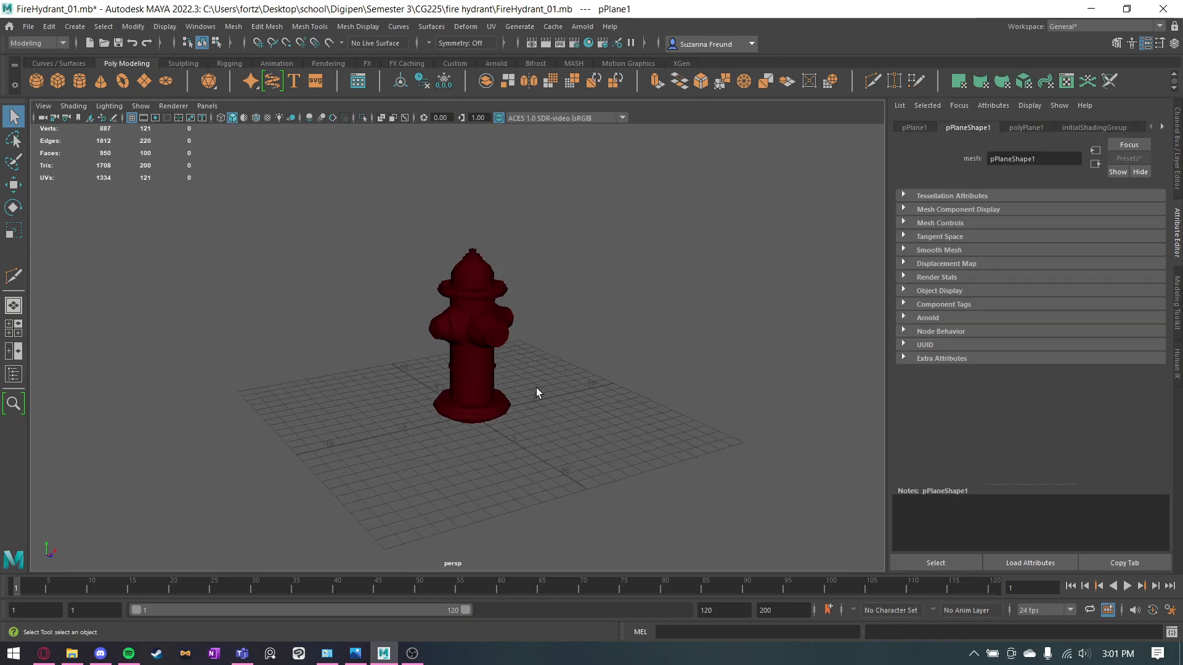
key("r")
left_click_drag(472, 415, 774, 459)
key("q")
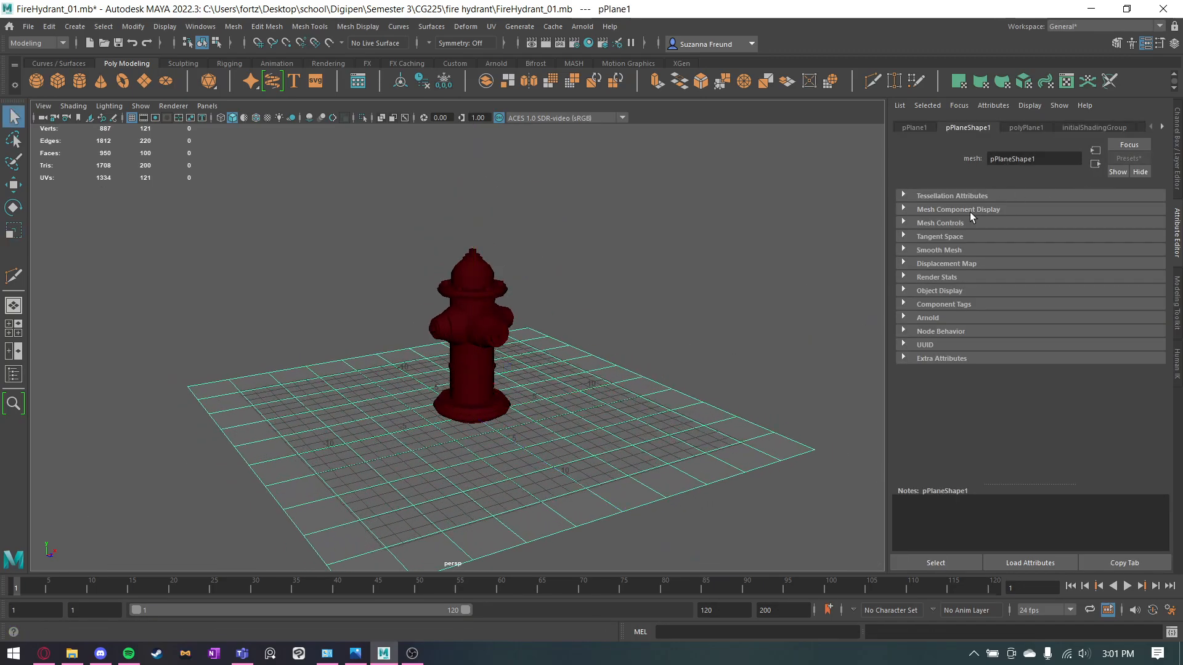
Assign a new aiStandardSurface material to the ground plane.
right_click(632, 414)
mouse_move(638, 645)
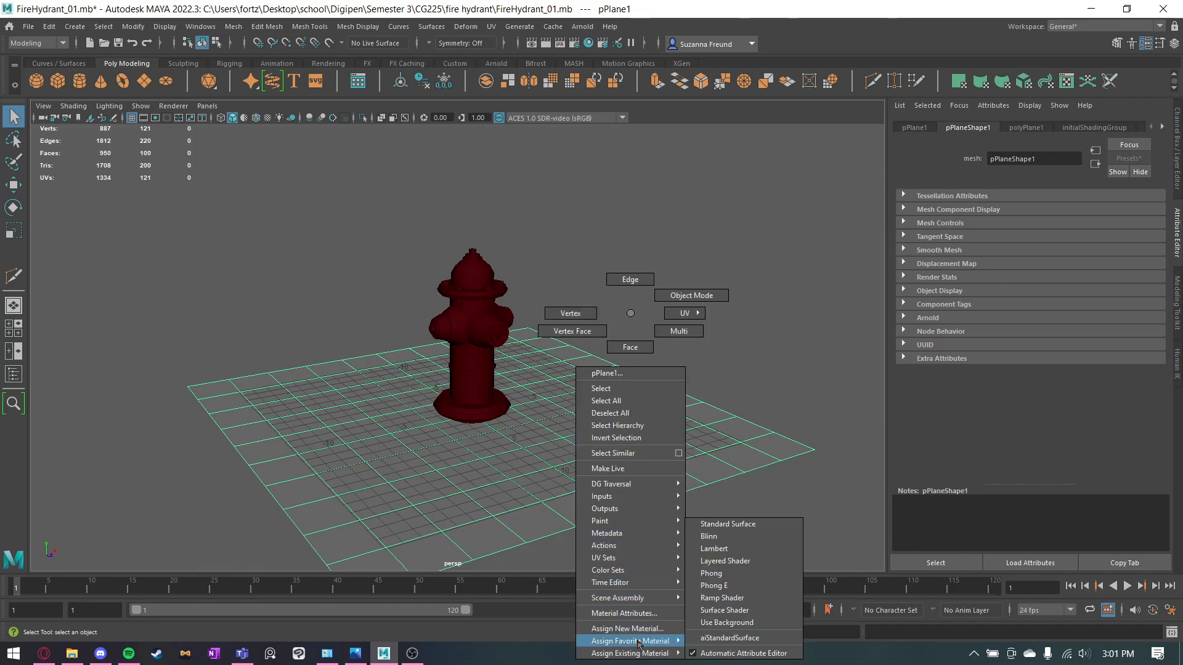
left_click(730, 638)
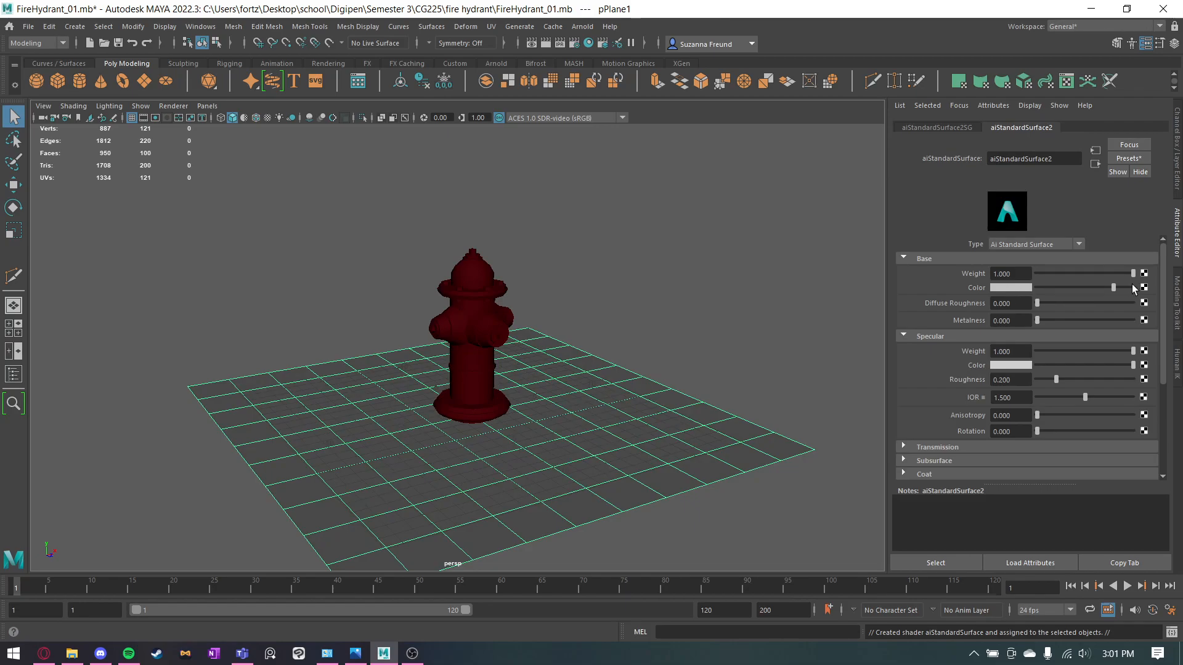
left_click(1144, 288)
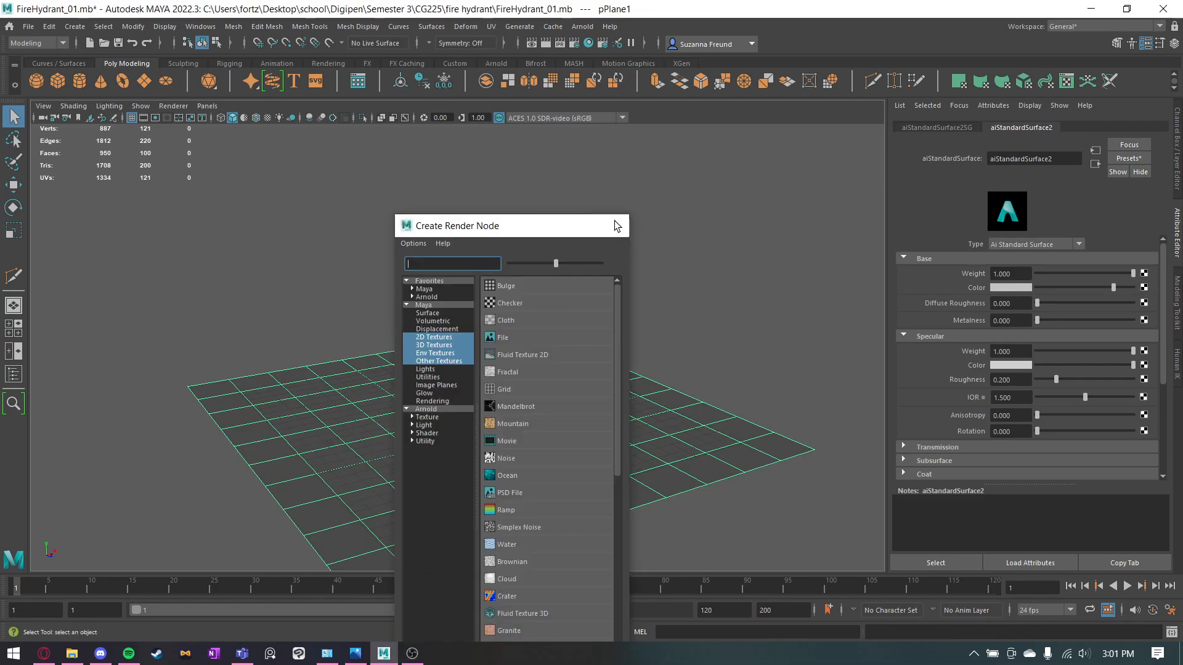
left_click(620, 225)
Map a Ramp texture to the geometry opacity of the ground plane's material.
scroll(1061, 352, "down", 1)
scroll(1061, 351, "down", 2)
left_click(908, 418)
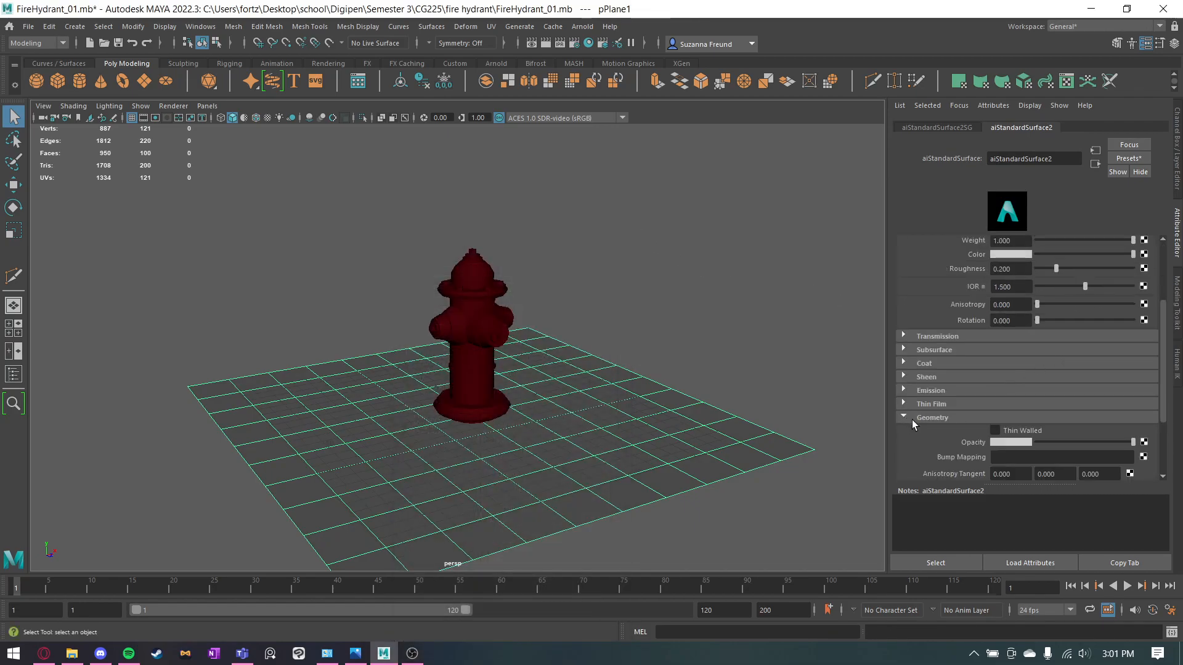
scroll(1023, 439, "down", 1)
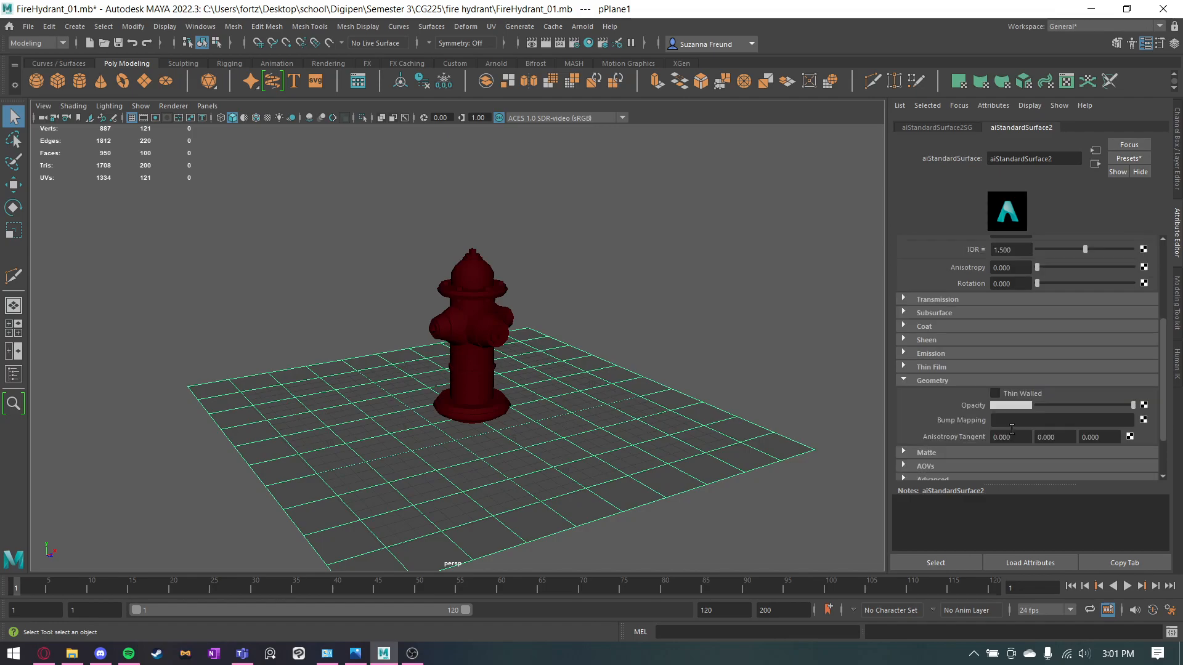
left_click(1144, 406)
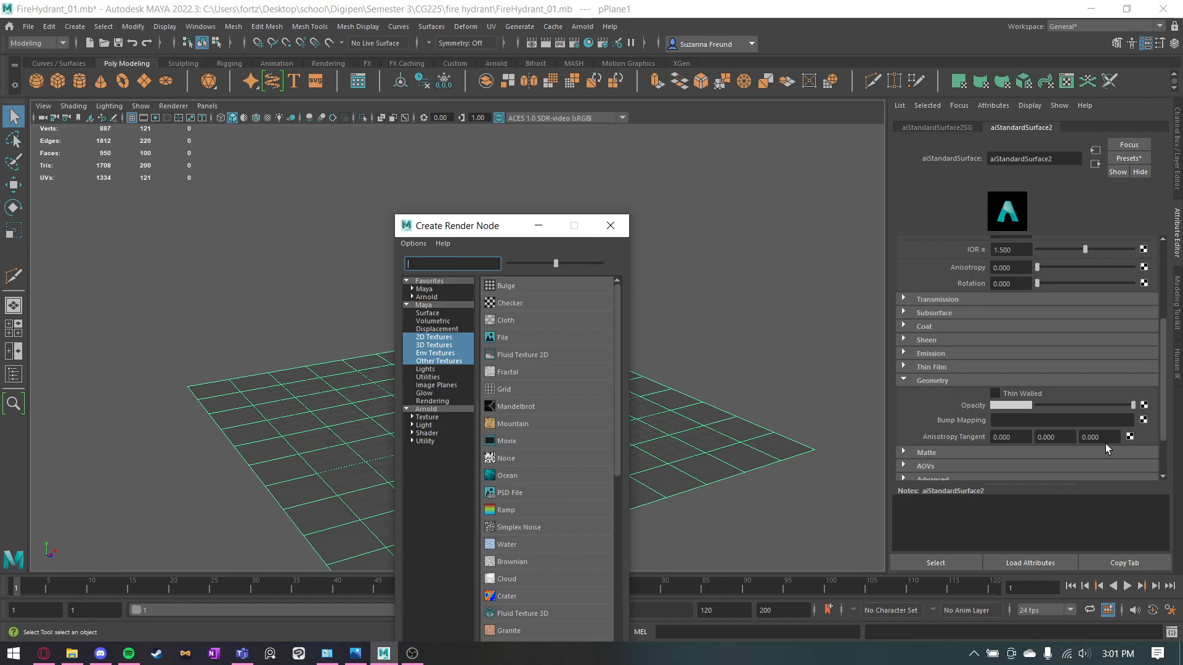
left_click(501, 512)
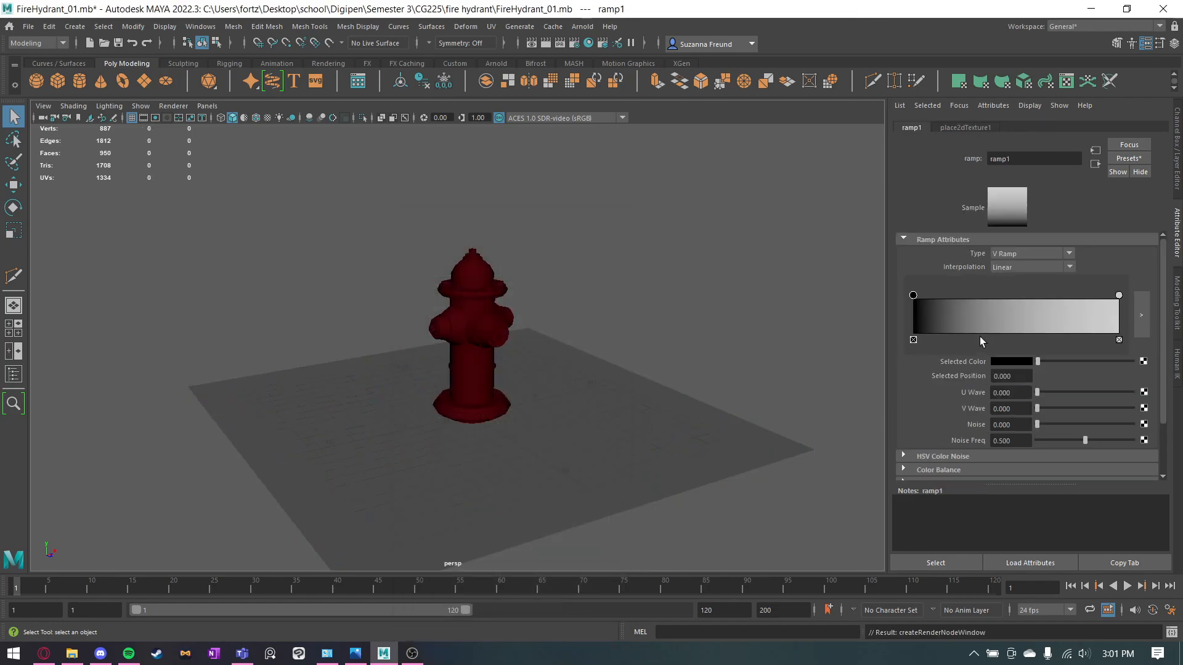
Make the opacity ramp a Circular Ramp, with the light color at the start and black at position 0.656.
left_click(1037, 258)
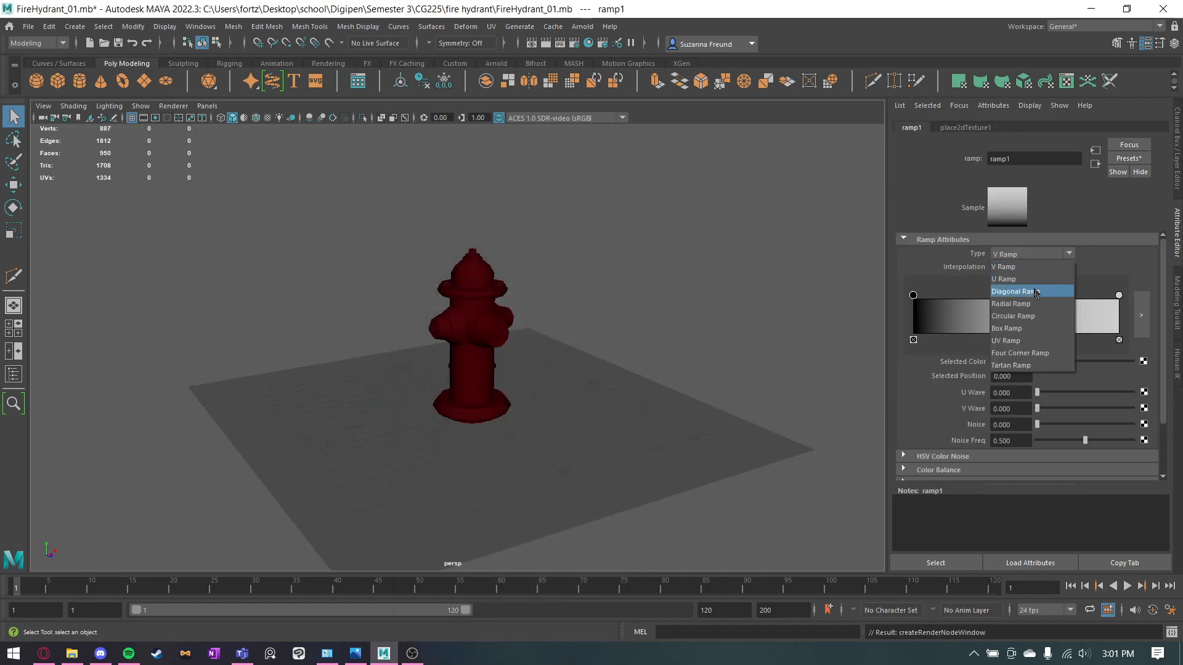
left_click(1022, 316)
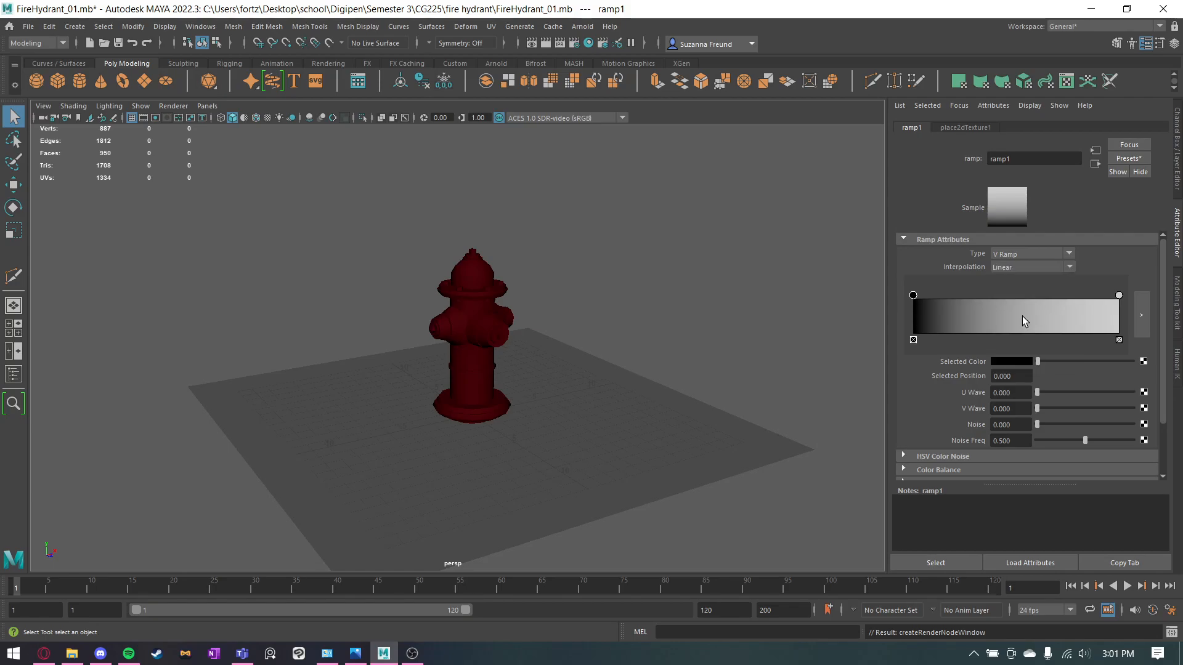
left_click_drag(916, 308, 1042, 302)
left_click_drag(1119, 296, 904, 300)
mouse_move(1043, 296)
left_mouse_down()
mouse_move(1065, 297)
mouse_move(1036, 300)
mouse_move(1049, 299)
left_mouse_up()
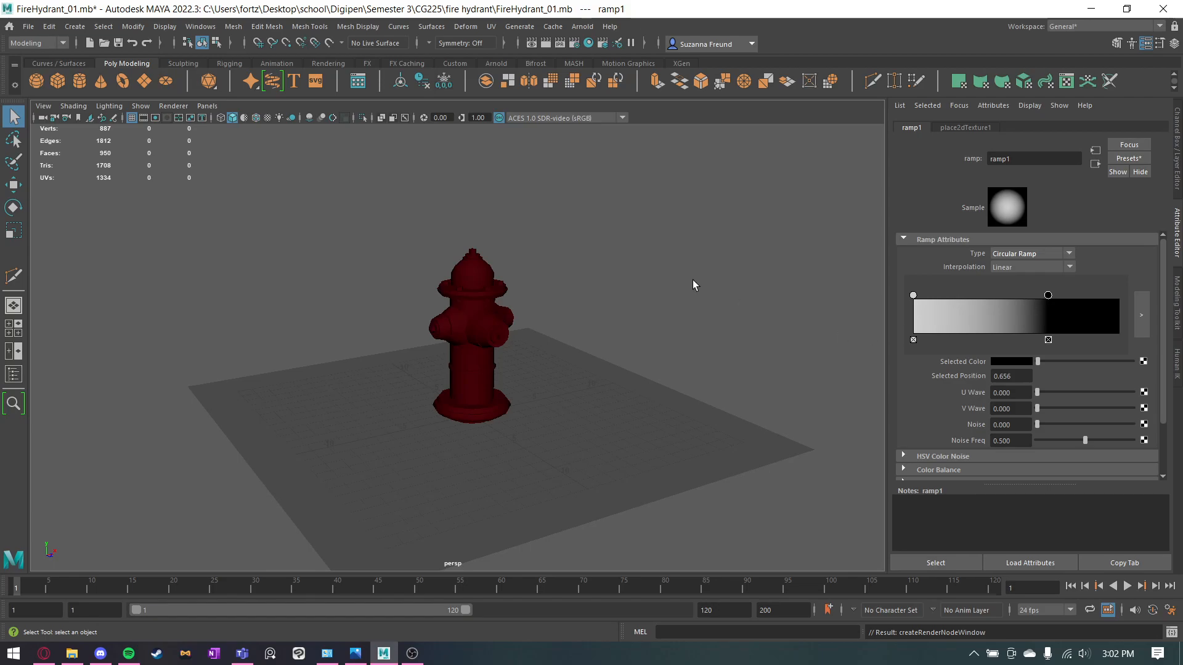
Set the ground material's base color to a dark green with hue 108.80, saturation 0.569 and value 0.411.
left_click(1091, 162)
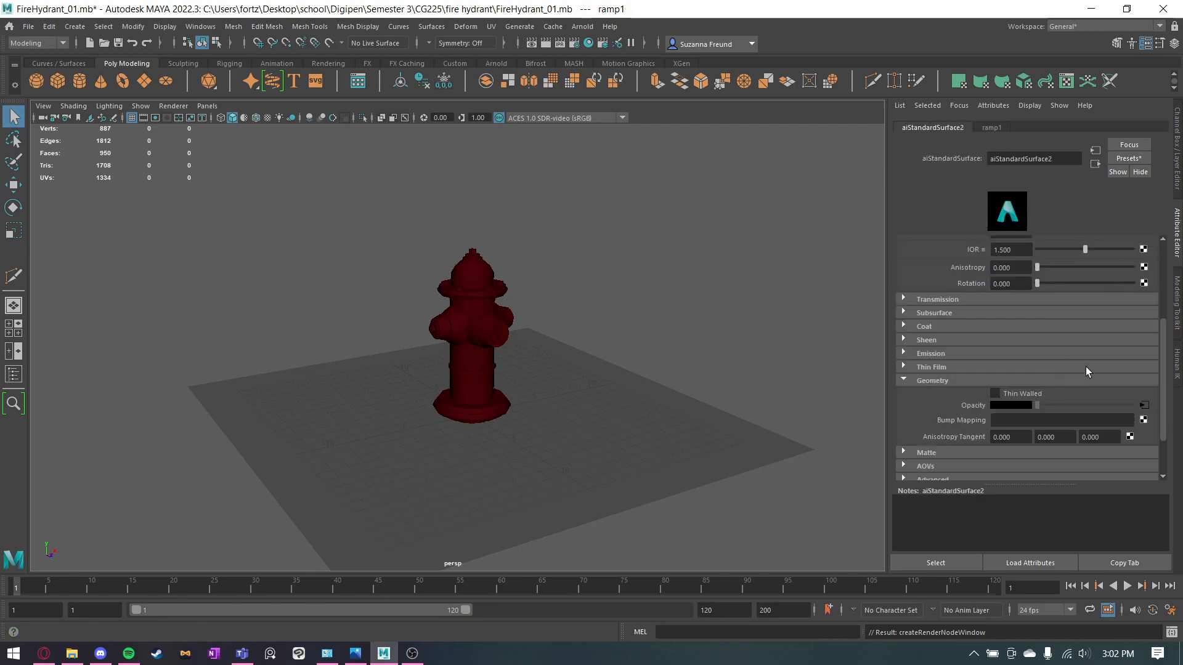
left_click(1015, 290)
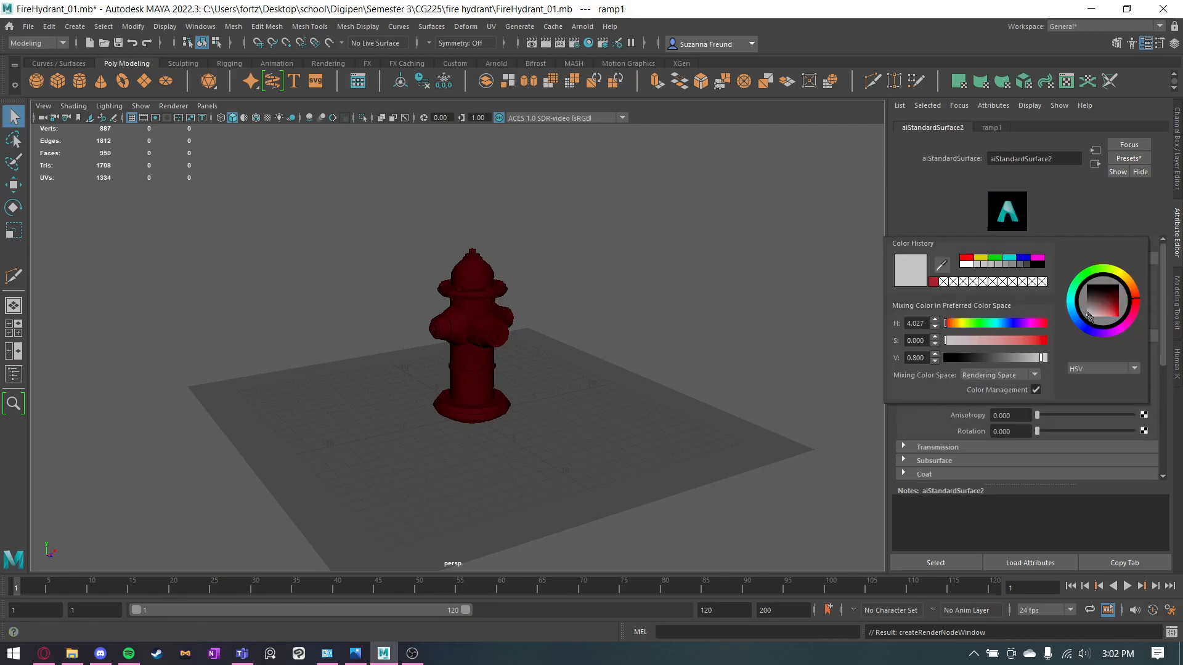
left_click_drag(1108, 307, 1107, 312)
left_click_drag(1085, 271, 1093, 271)
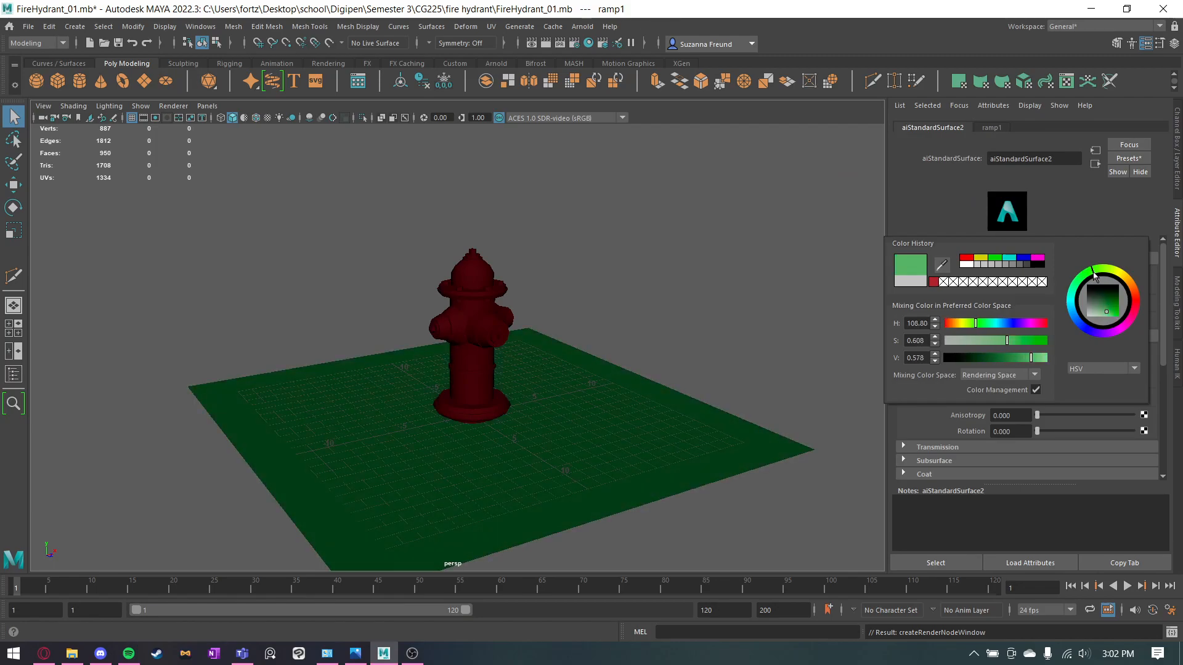
left_click(1112, 312)
left_click_drag(1112, 312, 1108, 312)
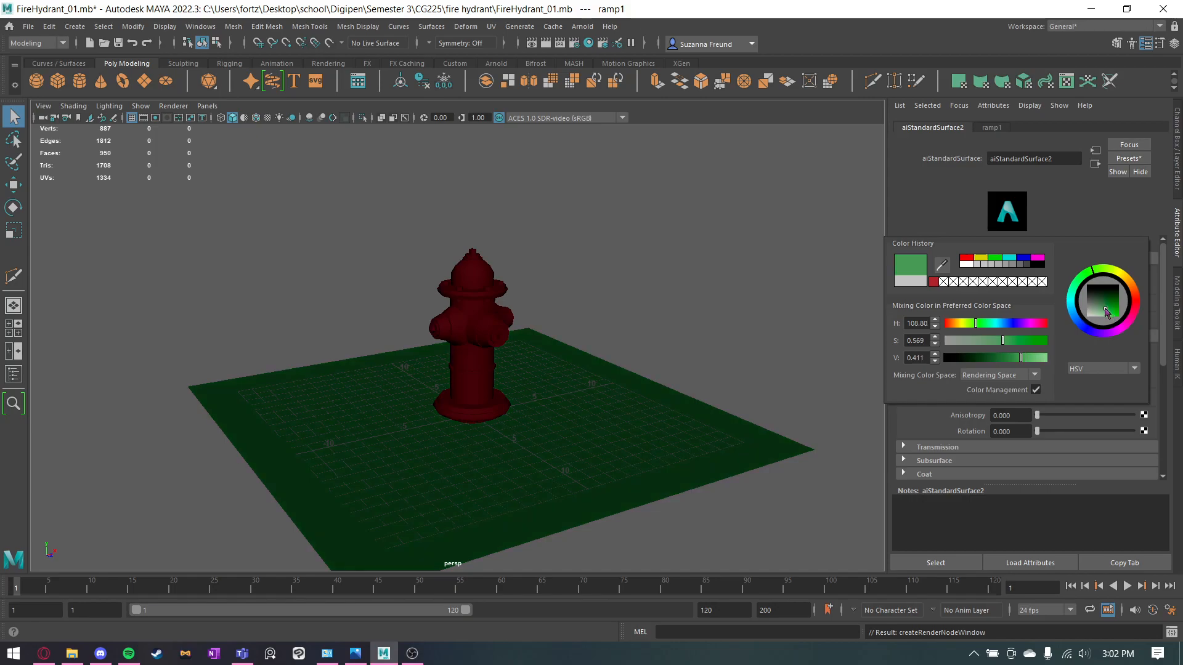
left_click(752, 312)
Add an Arnold SkyDome light to the scene and tint its color a pale blue.
scroll(678, 318, "up", 3)
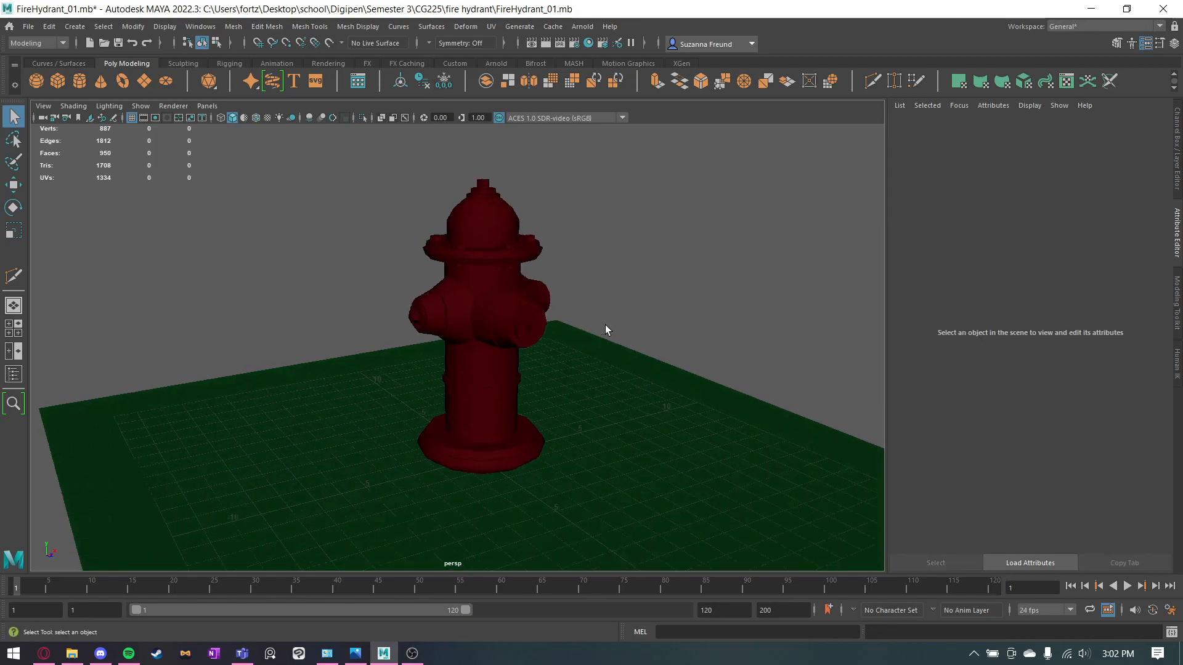
mouse_move(697, 313)
left_mouse_down("alt")
mouse_move(683, 324)
mouse_move(708, 332)
left_mouse_up("alt")
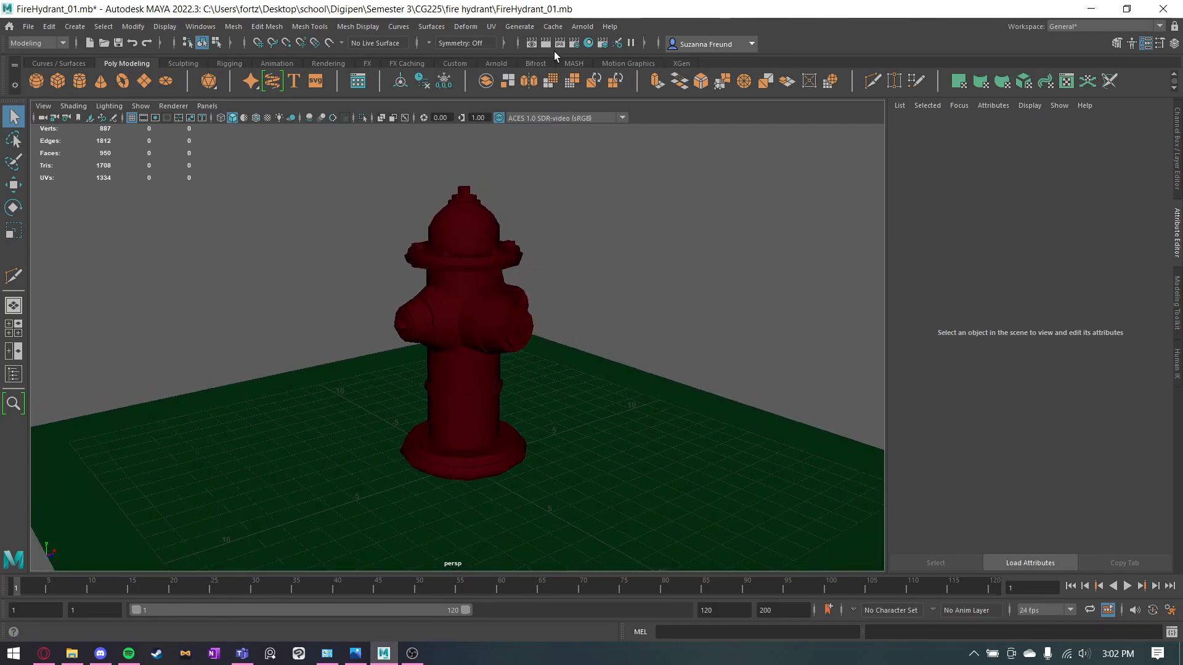
left_click(495, 63)
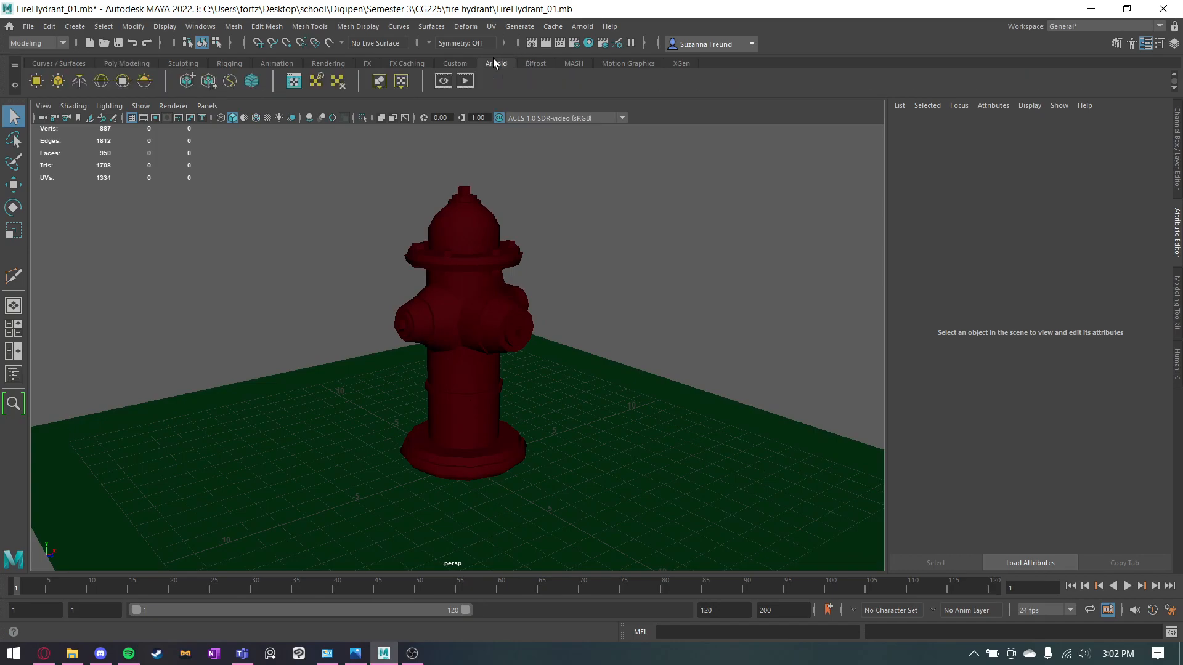
left_click(102, 81)
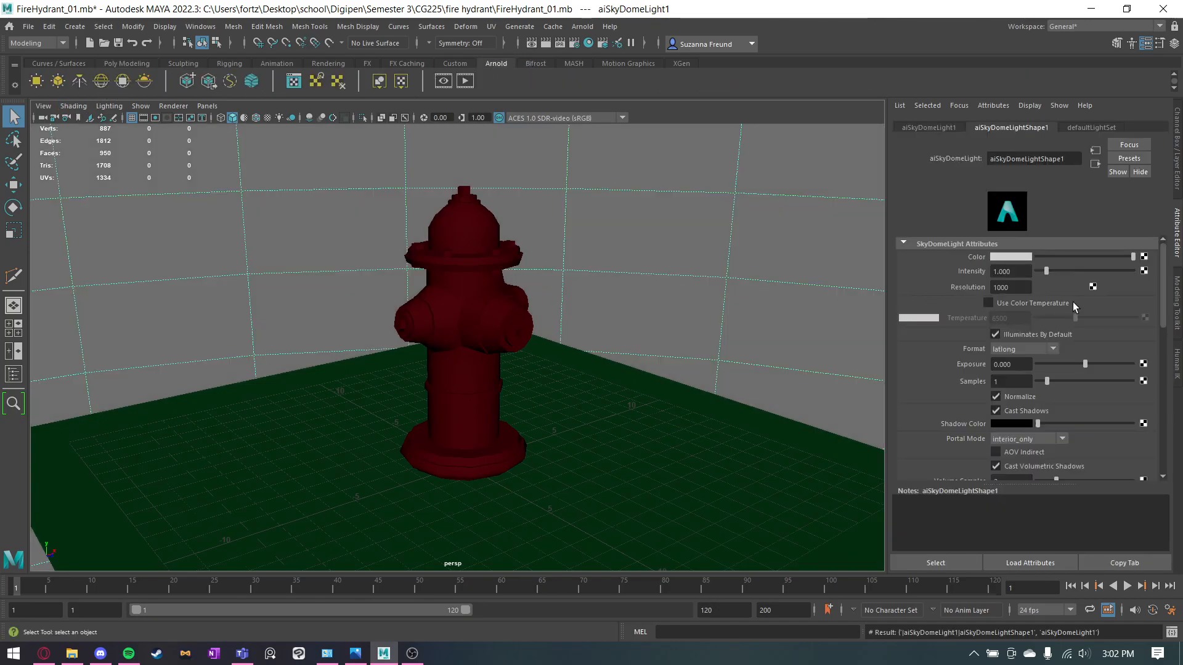
left_click(1020, 255)
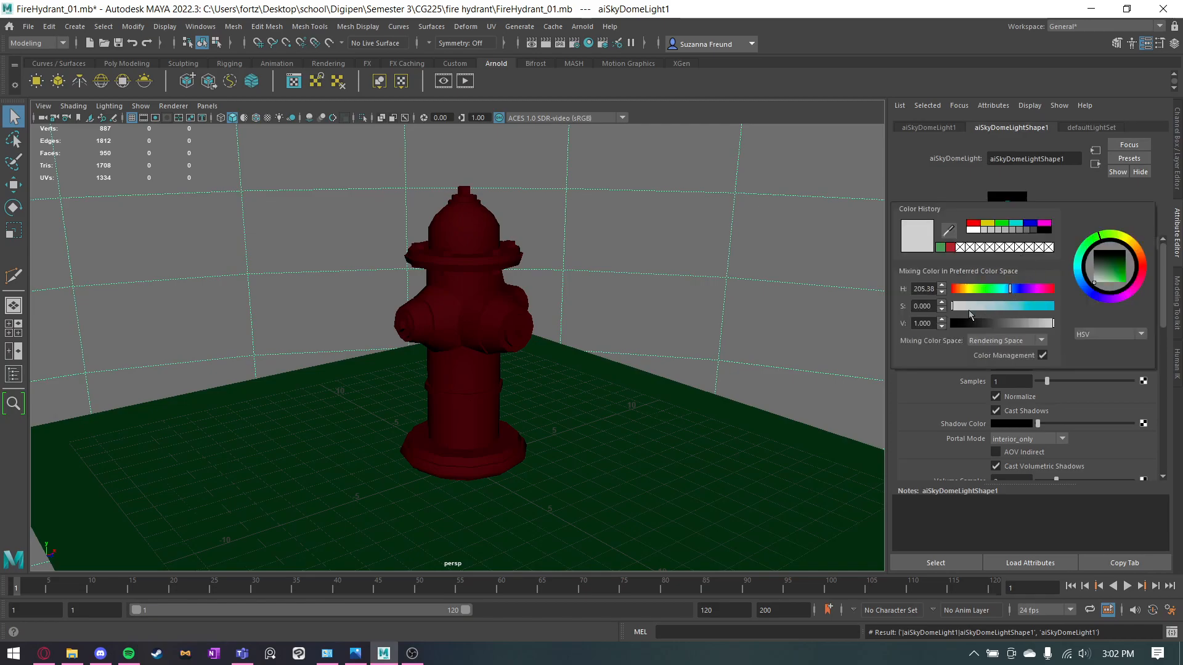
left_click_drag(962, 310, 983, 308)
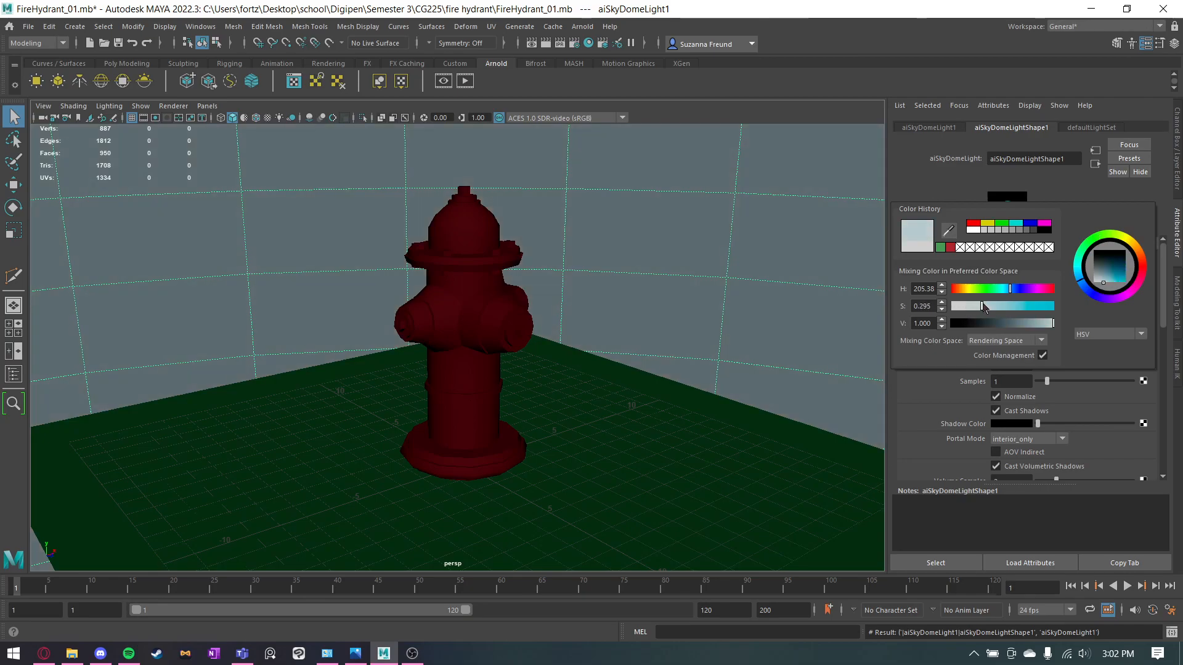
left_click(694, 260)
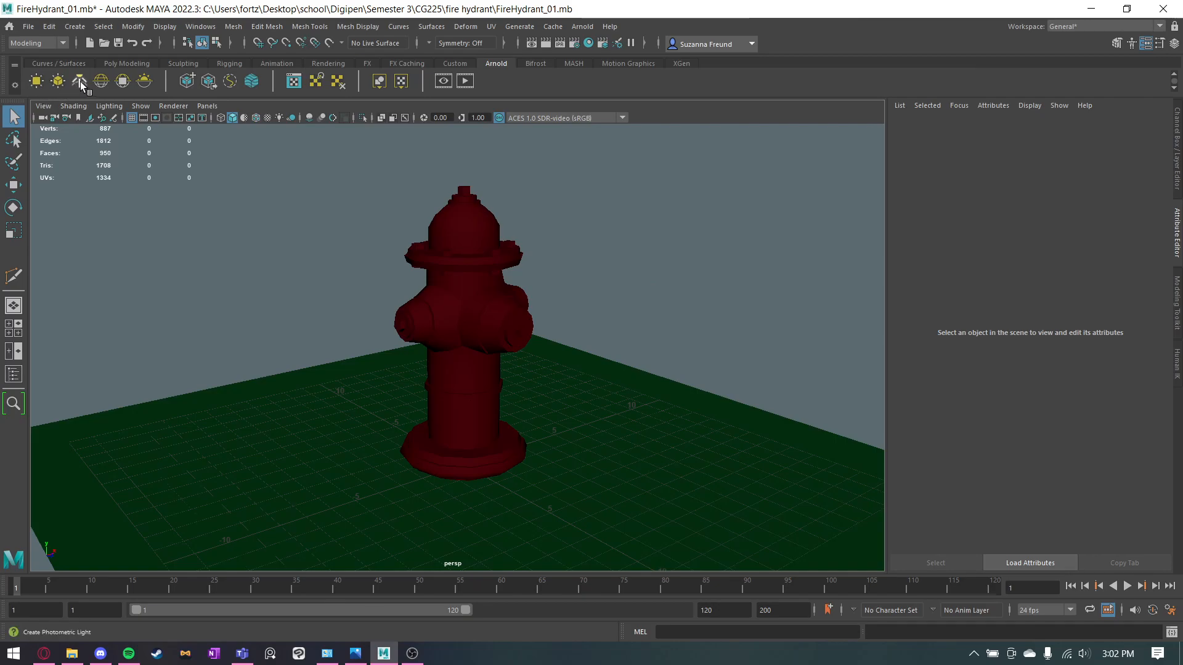
Save the scene as FireHydrant_01.mb in the fire hydrant folder, overwriting the existing file.
left_click(73, 28)
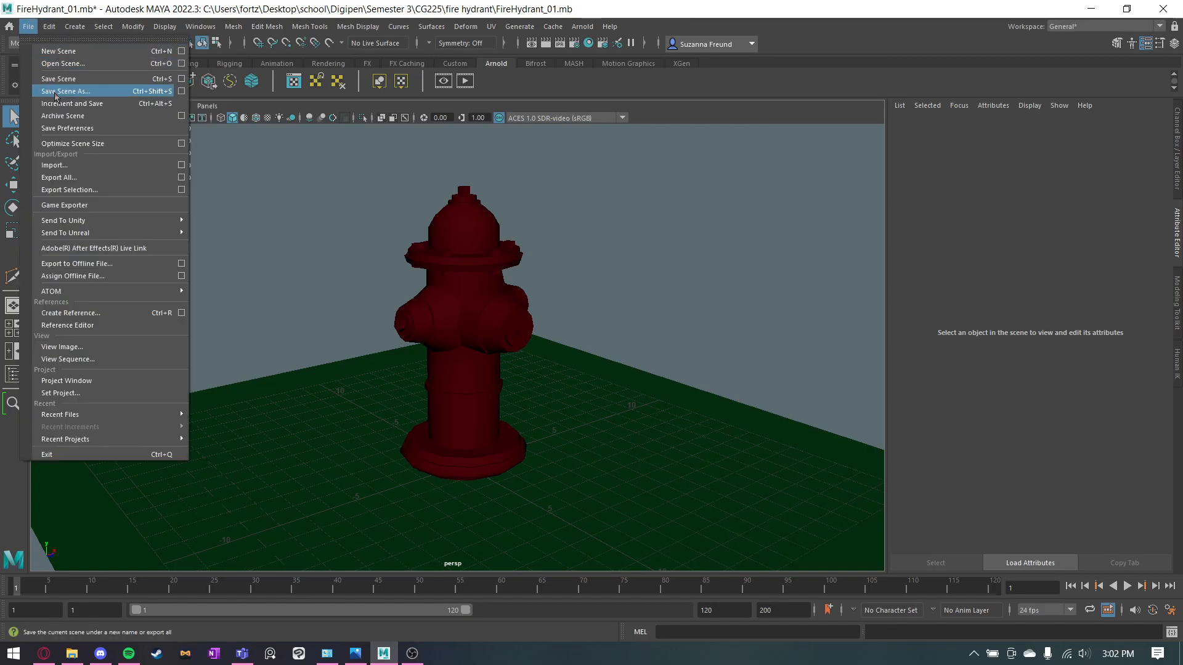
left_click(55, 92)
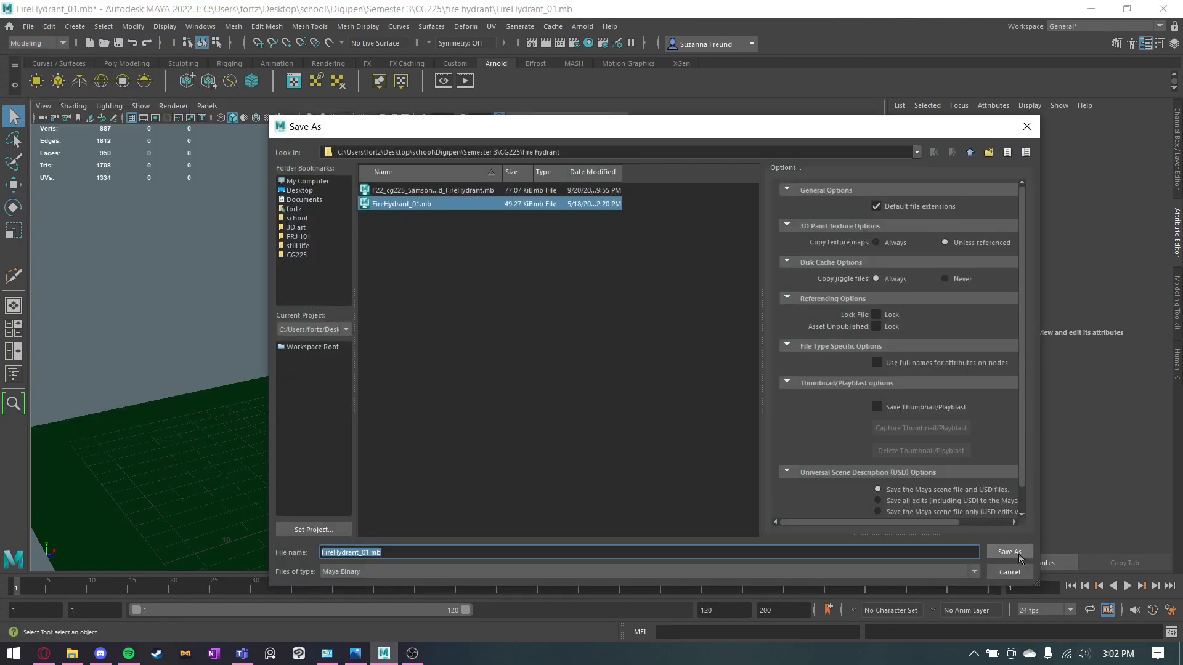
left_click(1010, 552)
left_click(640, 378)
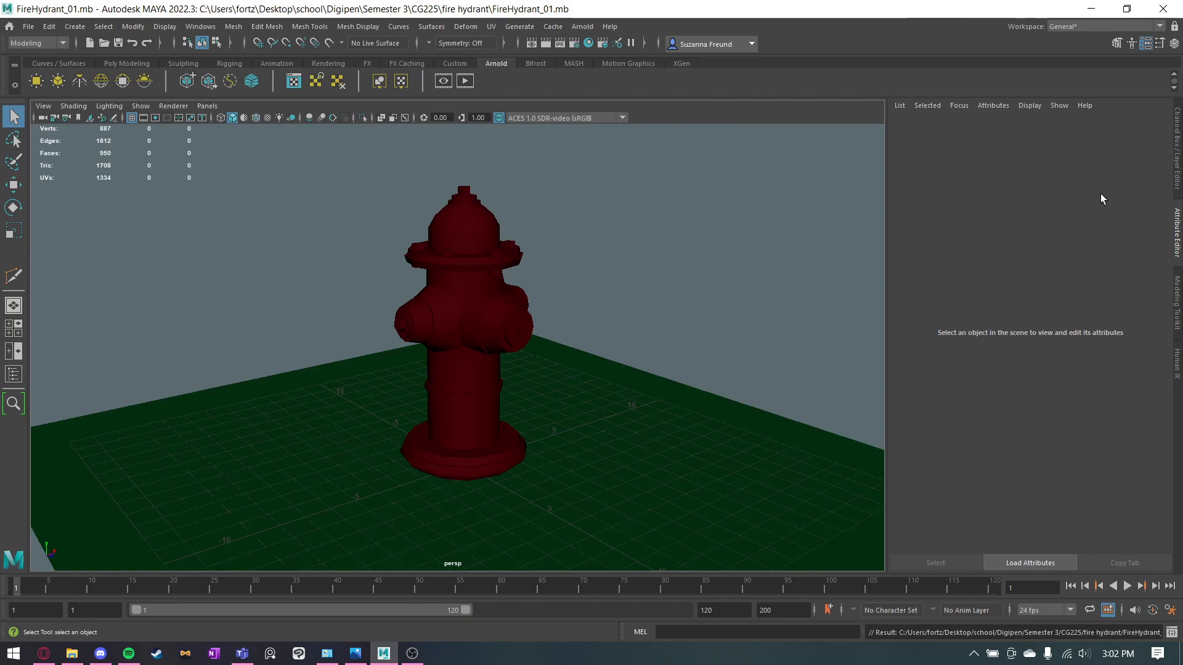
Create a directional light in the hydrant scene.
left_click(79, 28)
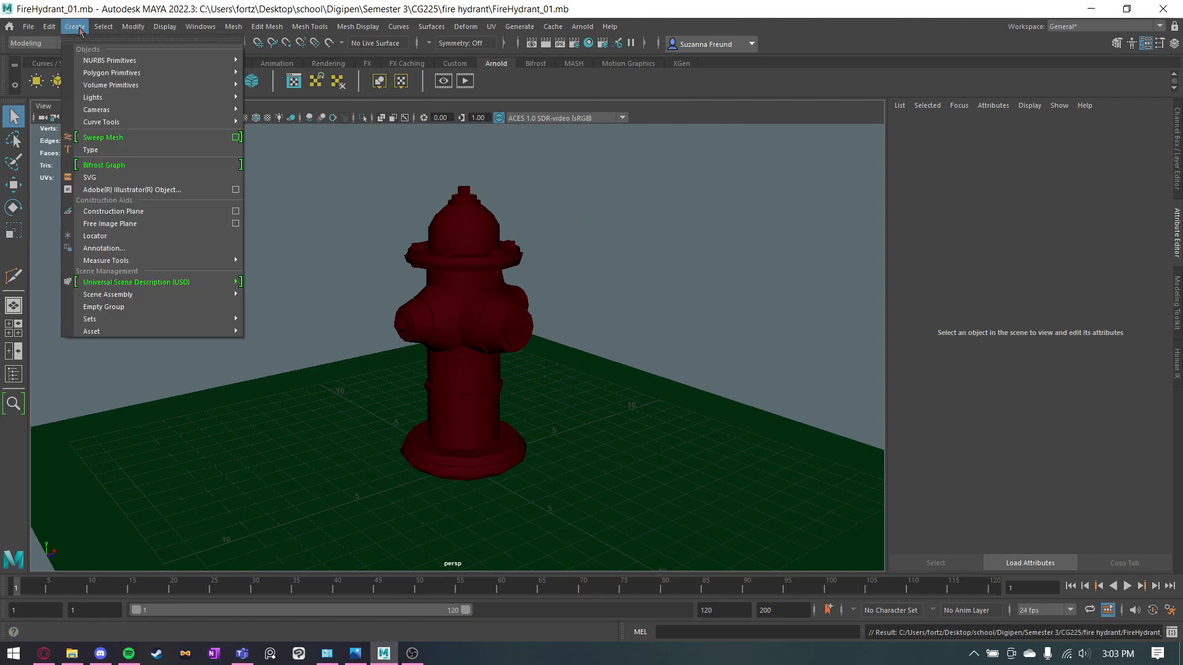
mouse_move(124, 98)
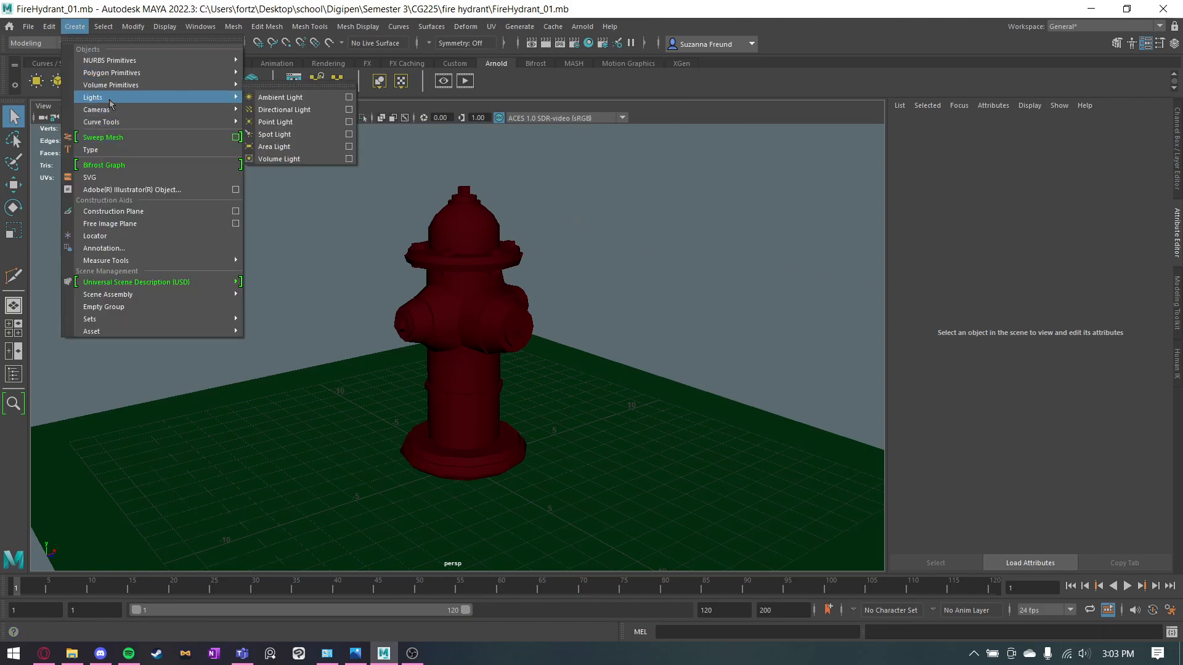
left_click(284, 111)
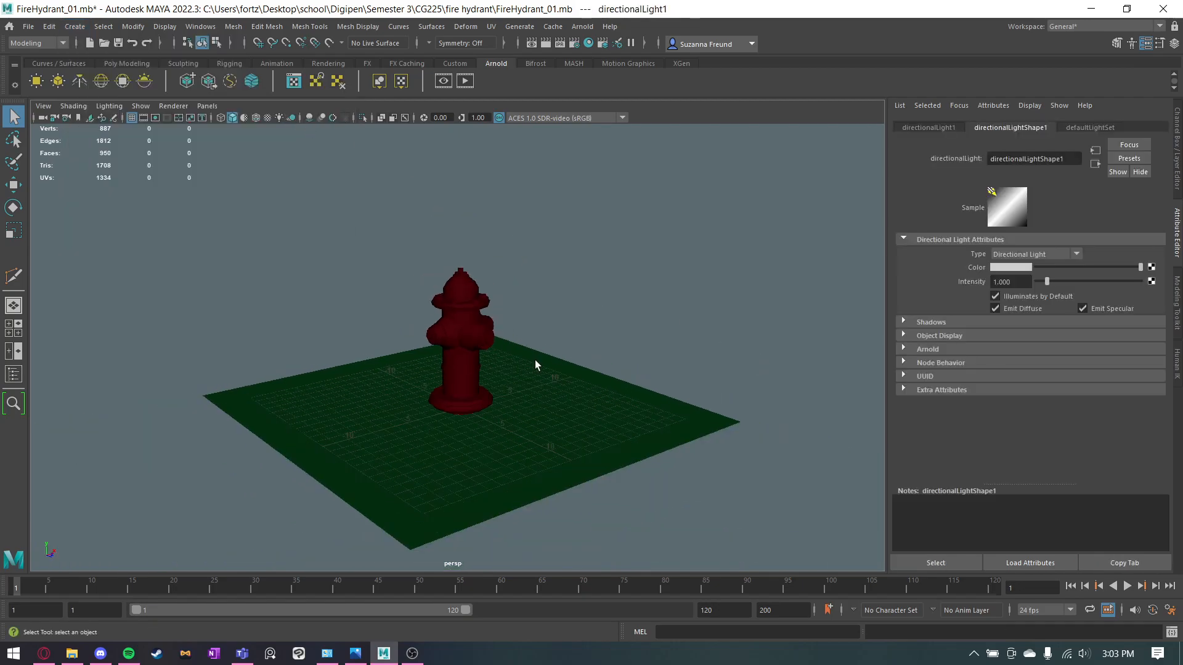
Move the directional light up beside the hydrant, rotate it to shine diagonally down, and save the scene.
key("w")
left_click_drag(488, 381, 617, 285, "alt")
key("e")
left_click_drag(621, 317, 564, 327, "alt")
right_click_drag(564, 326, 744, 348, "alt")
left_click_drag(607, 332, 542, 328)
right_click_drag(542, 328, 672, 275, "alt")
key("q")
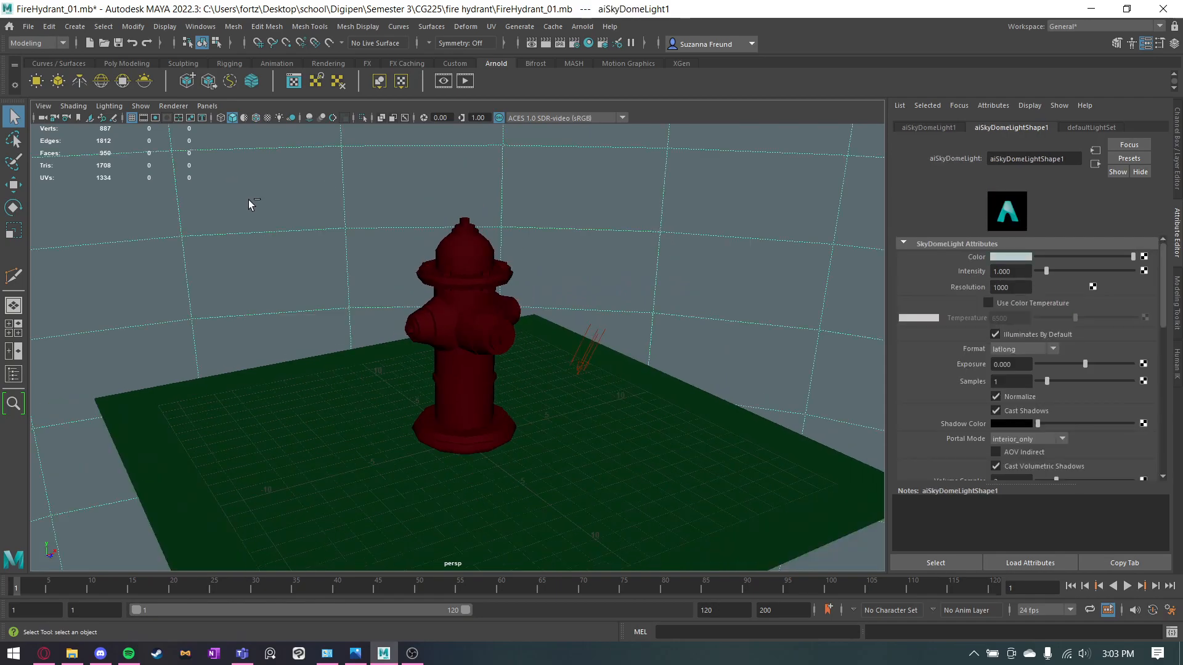
key("Delete")
key("ctrl+s")
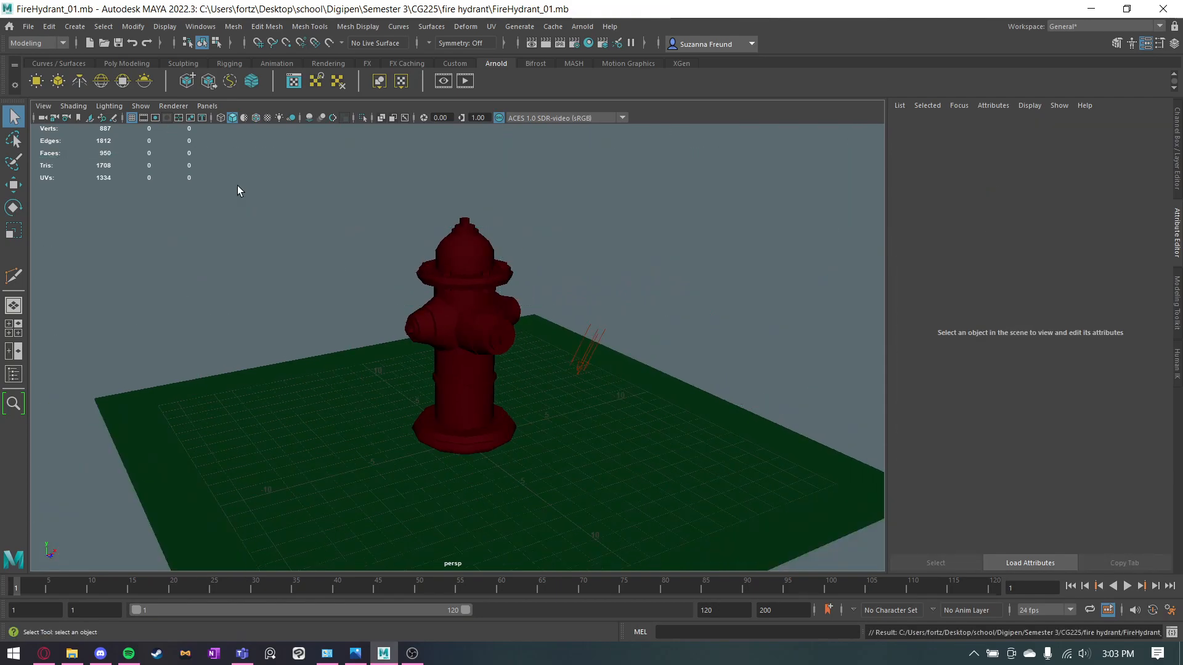
Switch the viewport renderer to Arnold, start a live render of the hydrant, and hide the grid.
left_click(168, 107)
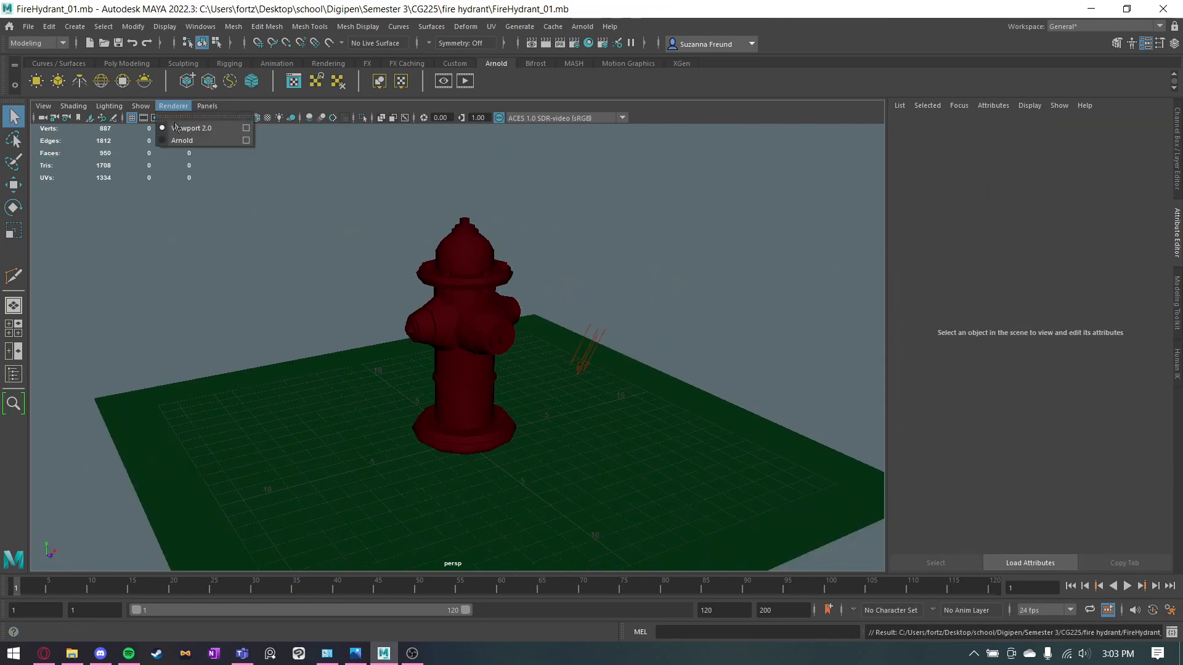
left_click(223, 140)
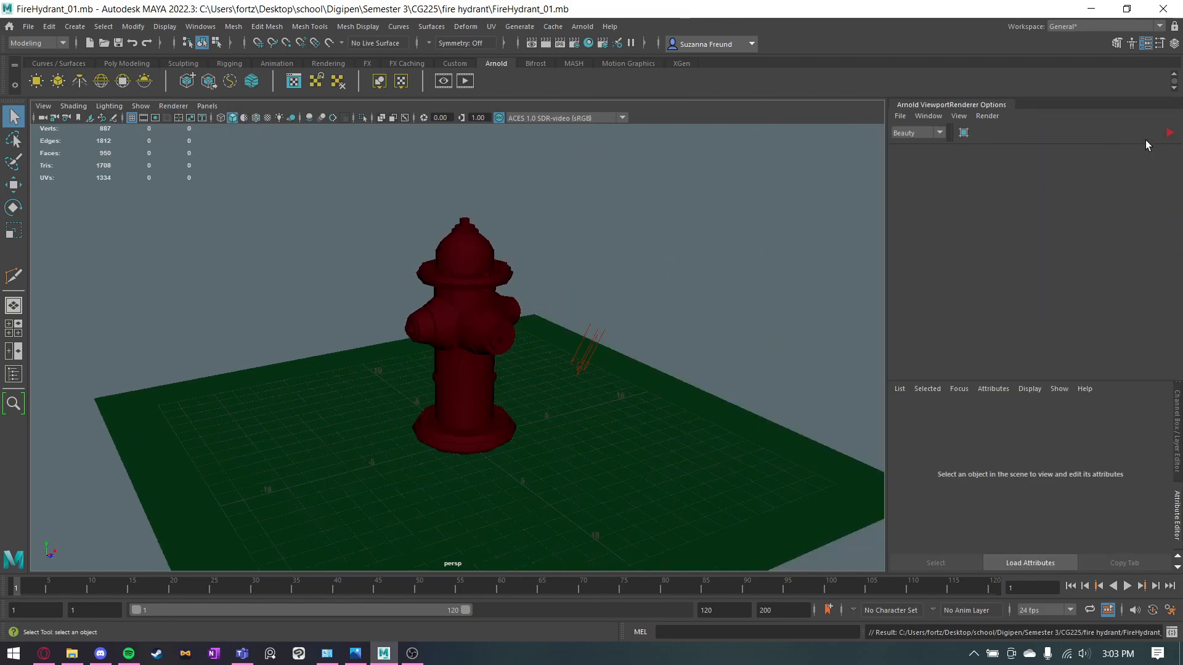
left_click(1168, 133)
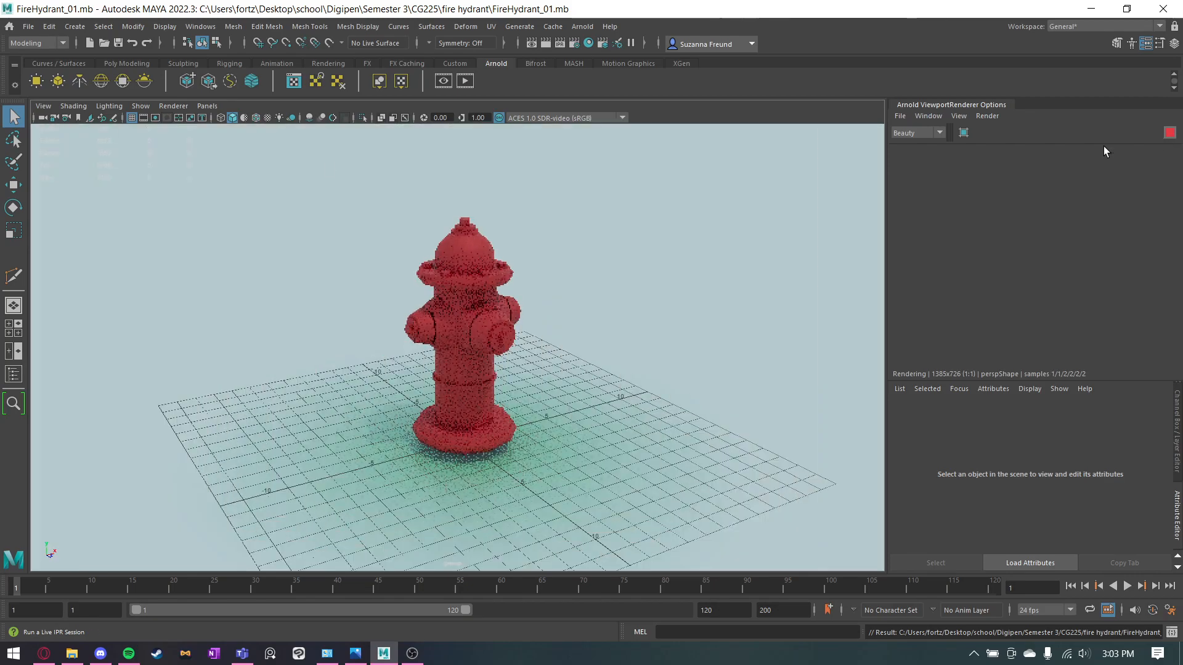
left_click(134, 118)
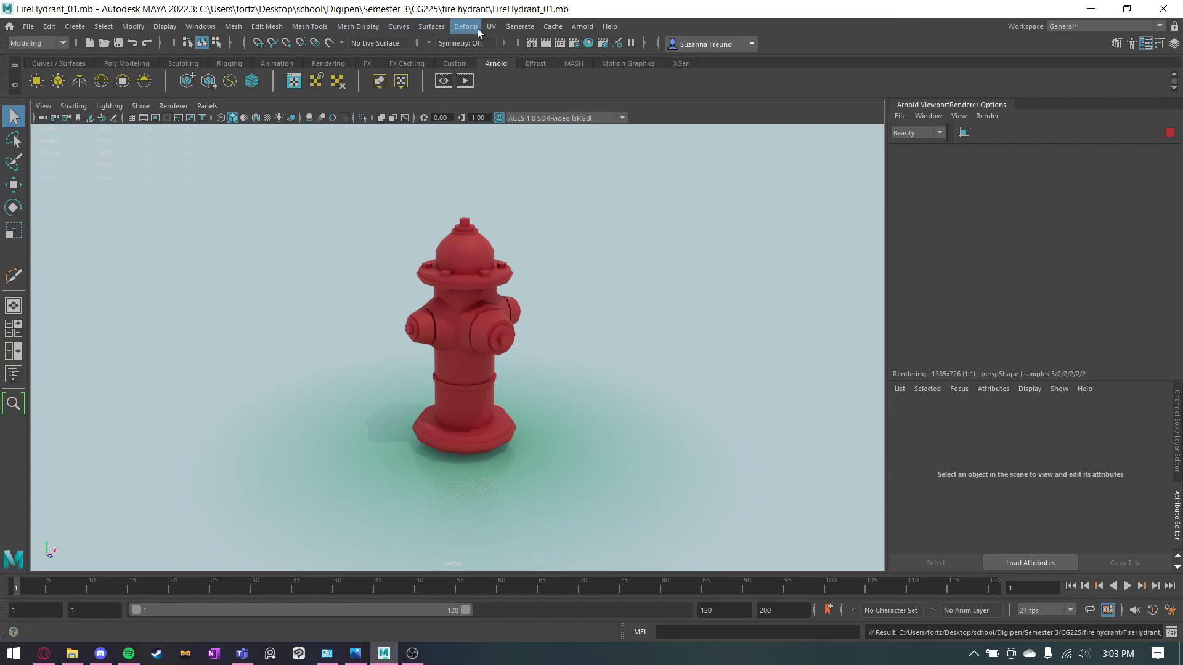
Stop the live render and set the render device to GPU in the render settings.
left_click(575, 42)
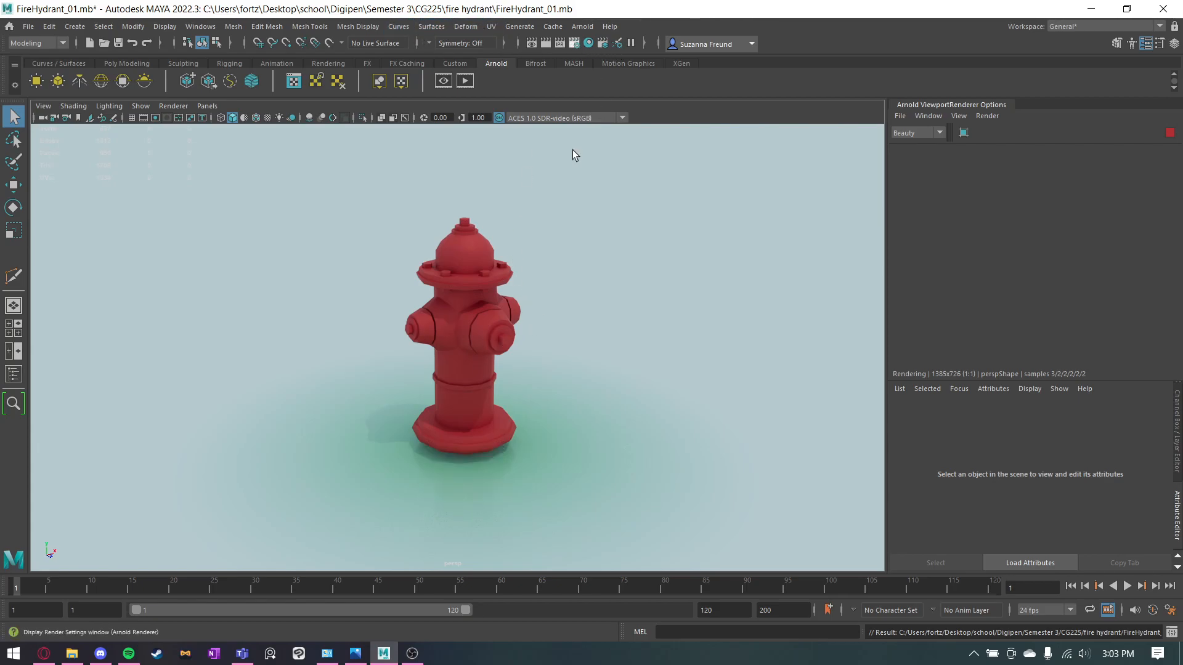
left_click(1170, 133)
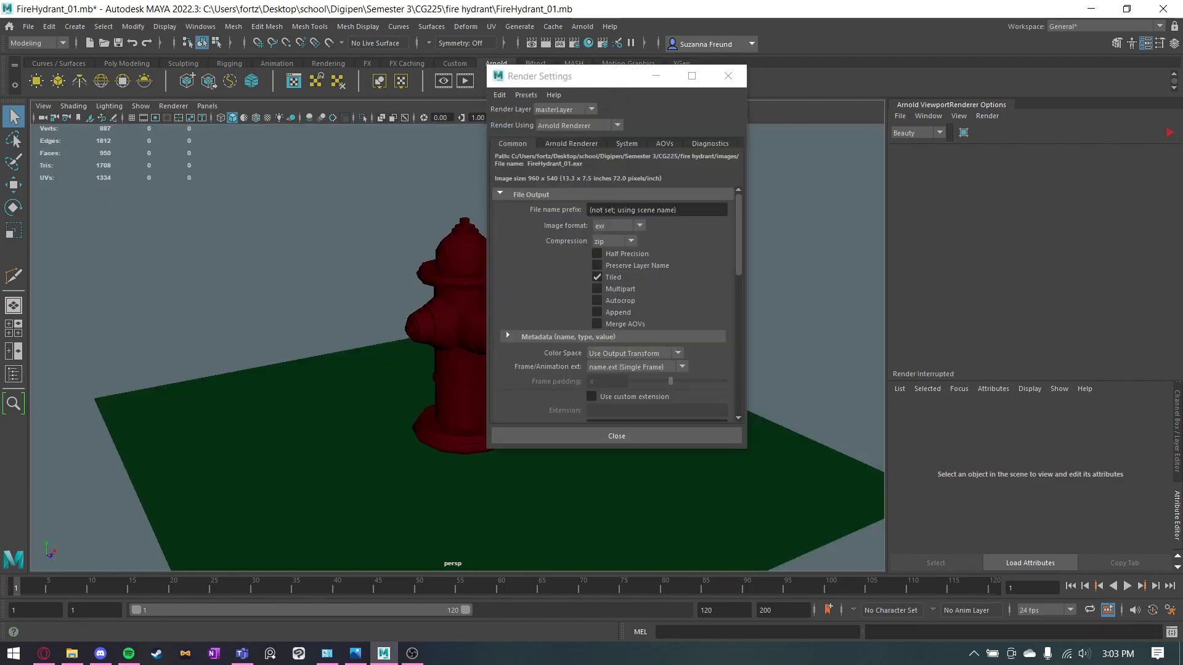
left_click(562, 143)
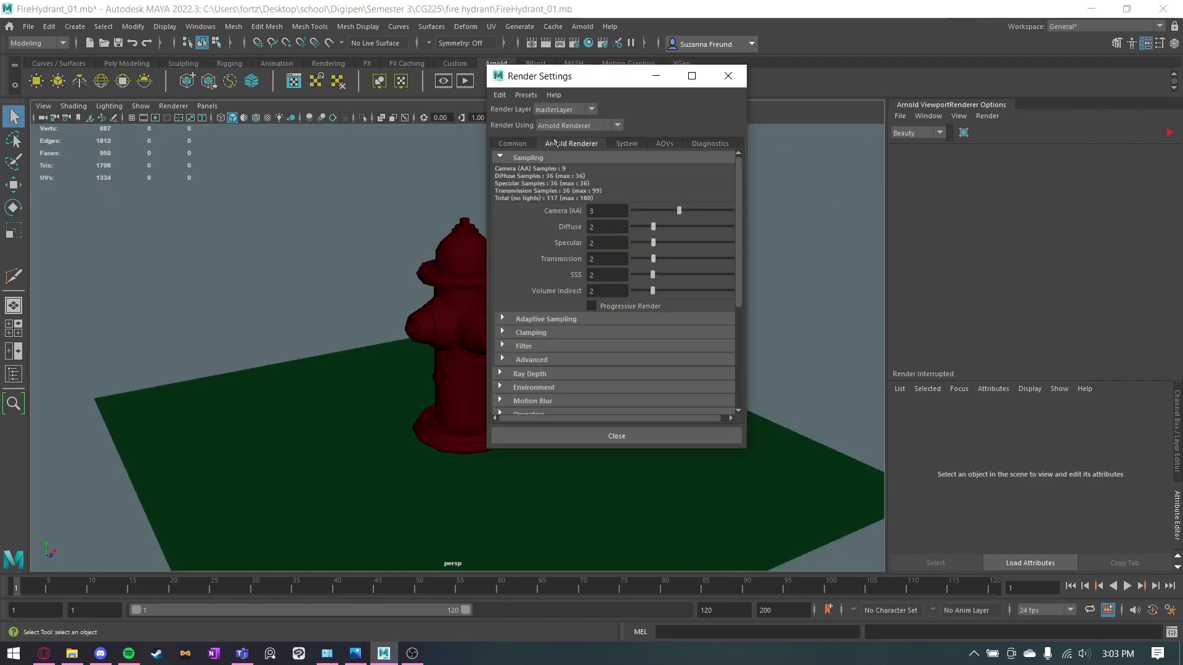
left_click(522, 143)
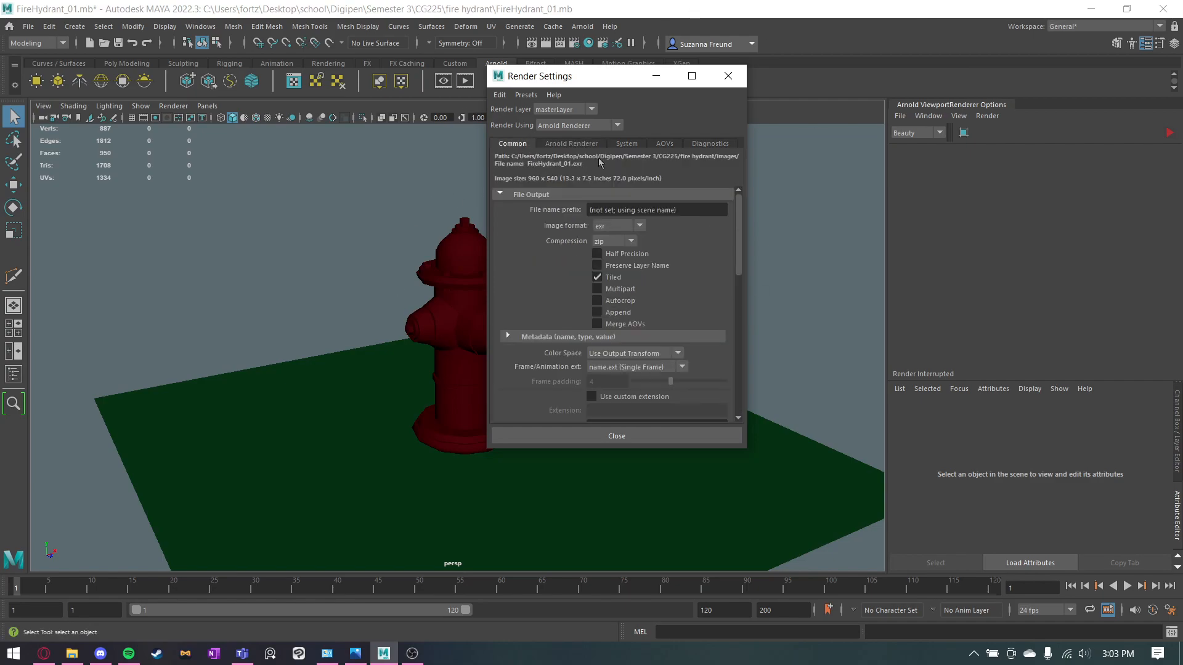
left_click(626, 144)
left_click(620, 172)
left_click(600, 197)
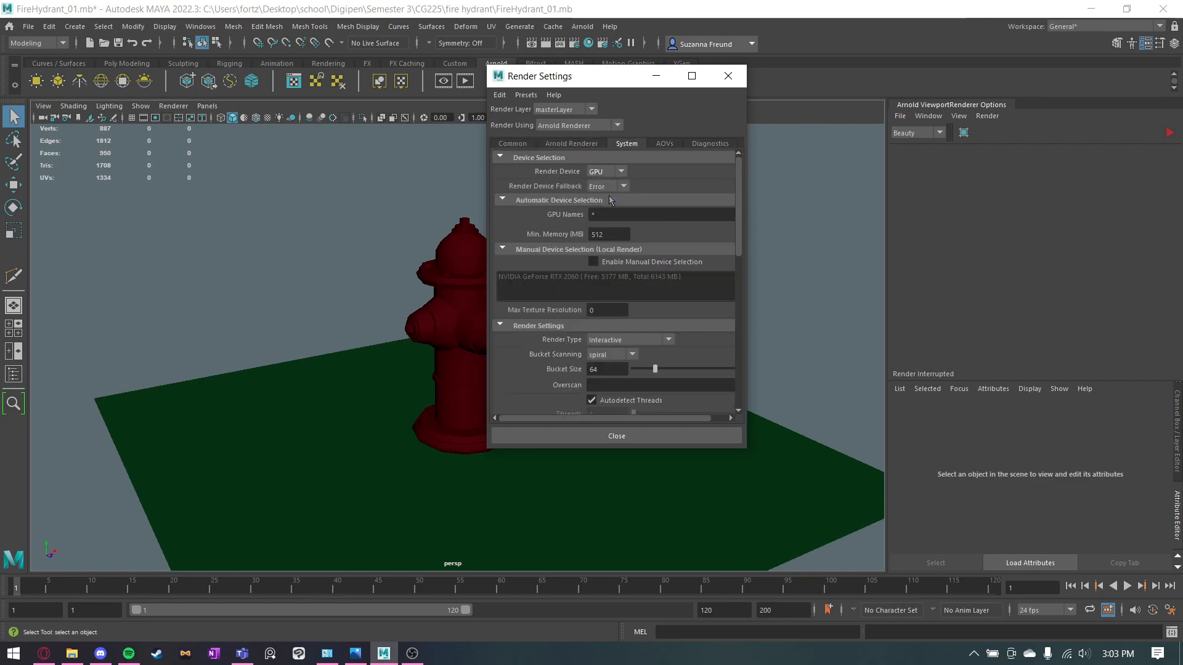
Set the Arnold Camera (AA) samples to 9.
left_click(513, 143)
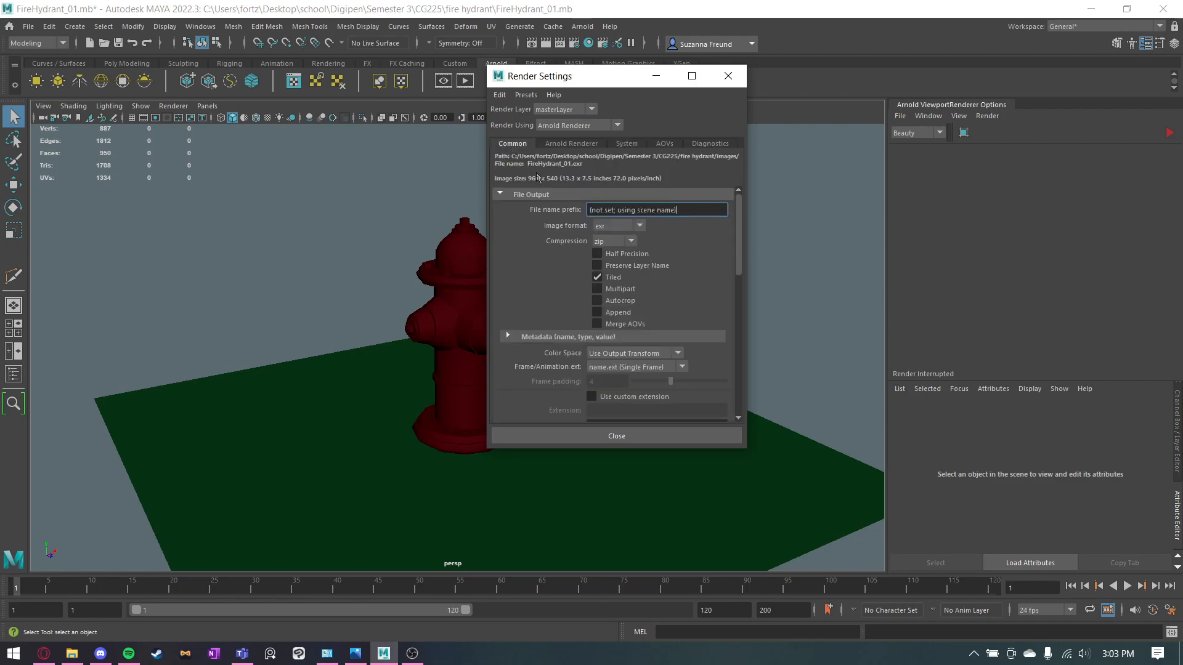
scroll(553, 198, "down", 5)
left_click(554, 145)
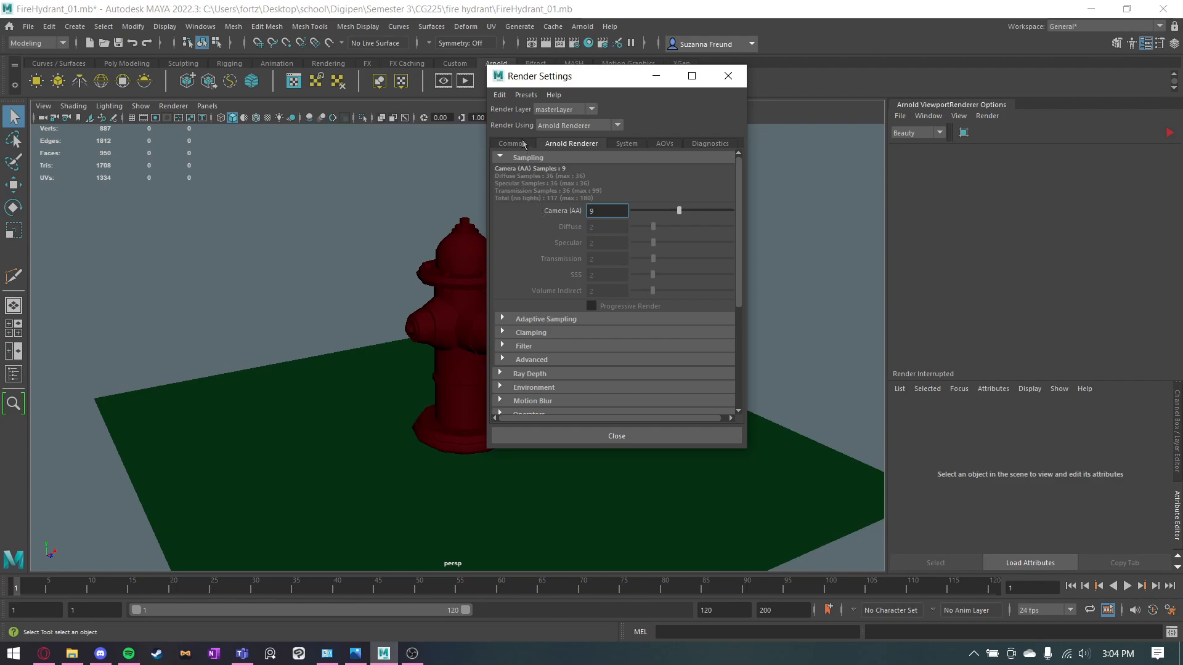
key("Return")
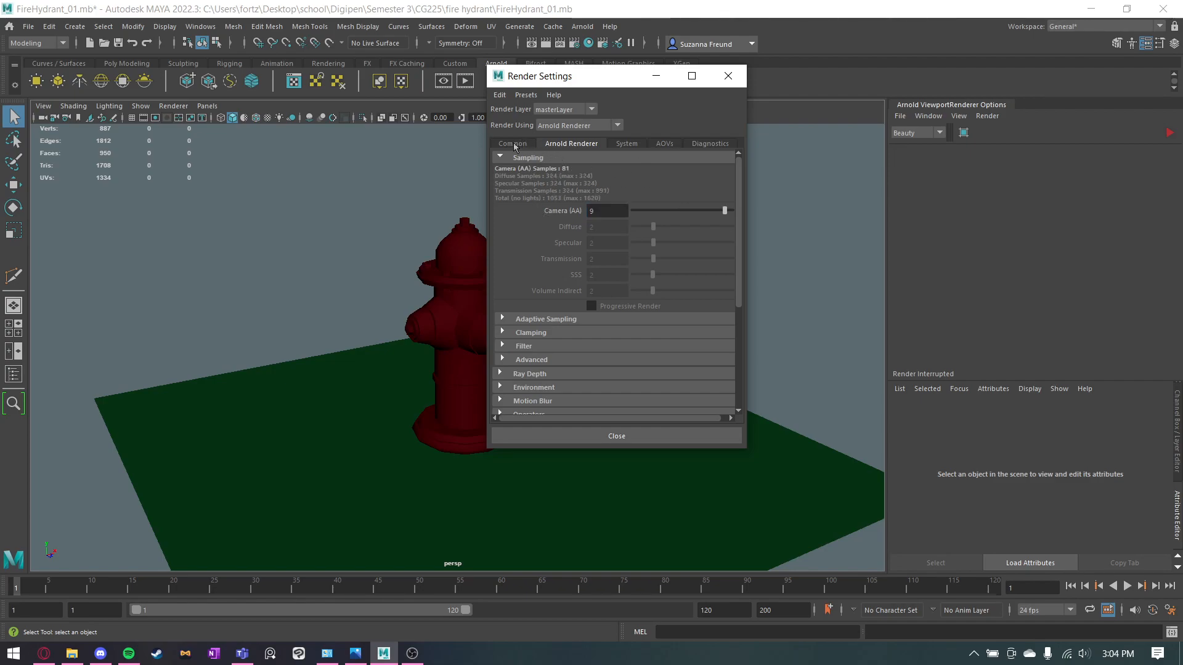
Set the render image size to the HD_1080 preset and close the render settings.
left_click(513, 144)
scroll(567, 239, "down", 3)
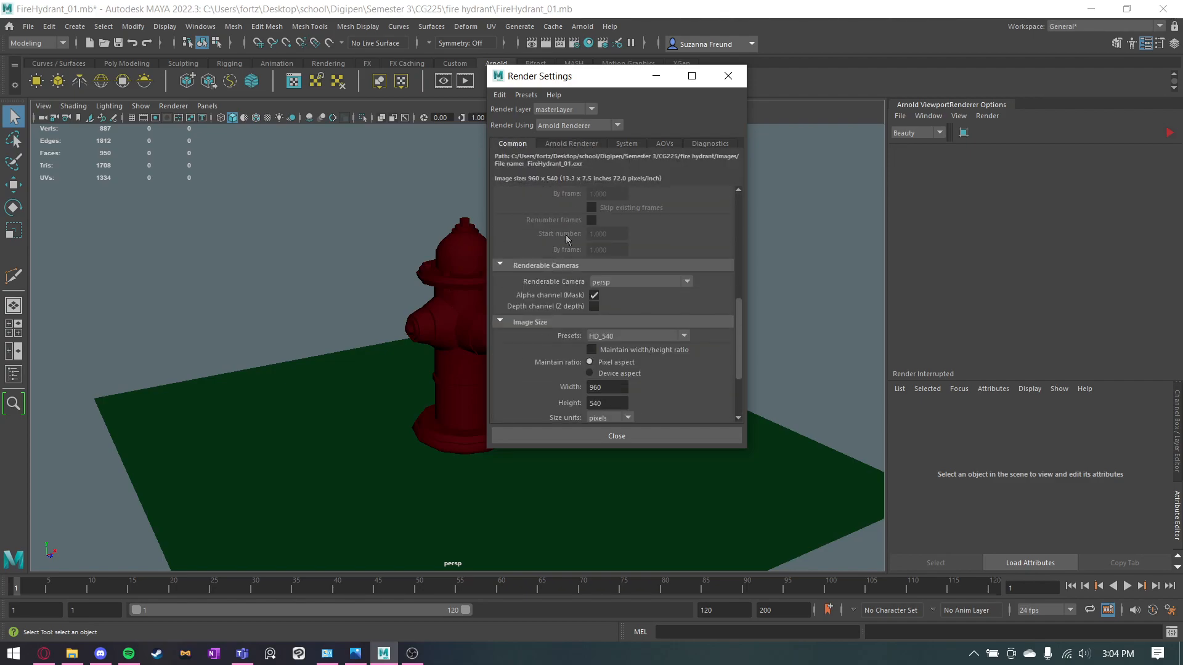
left_click(628, 334)
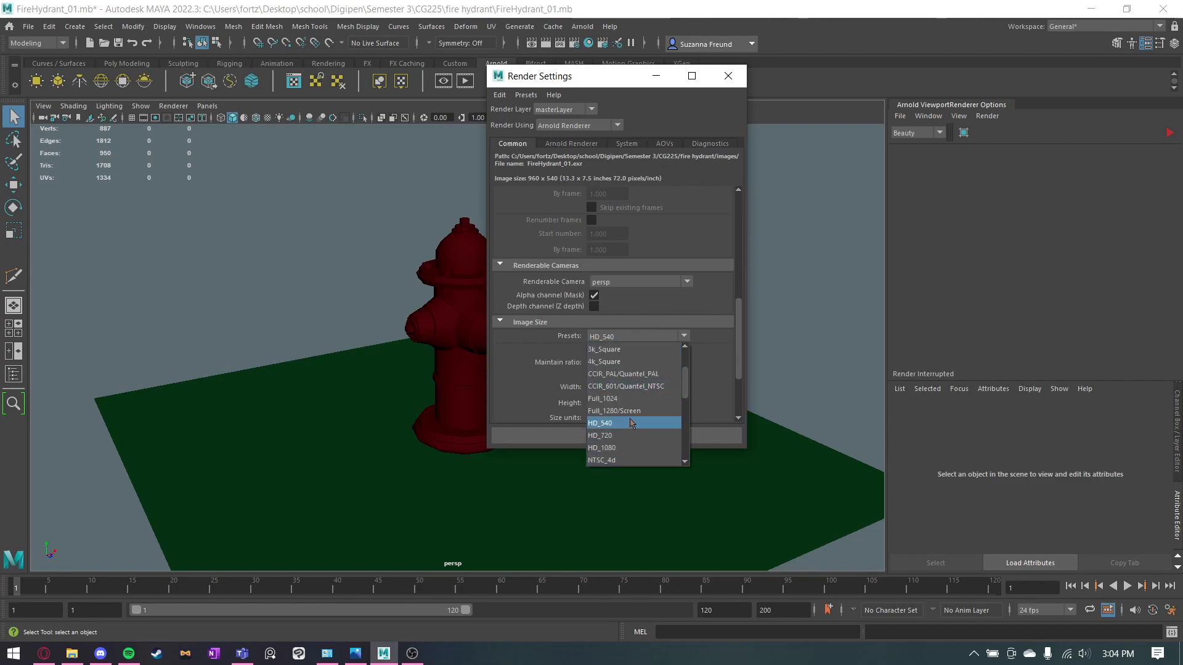
left_click(647, 448)
scroll(577, 344, "down", 2)
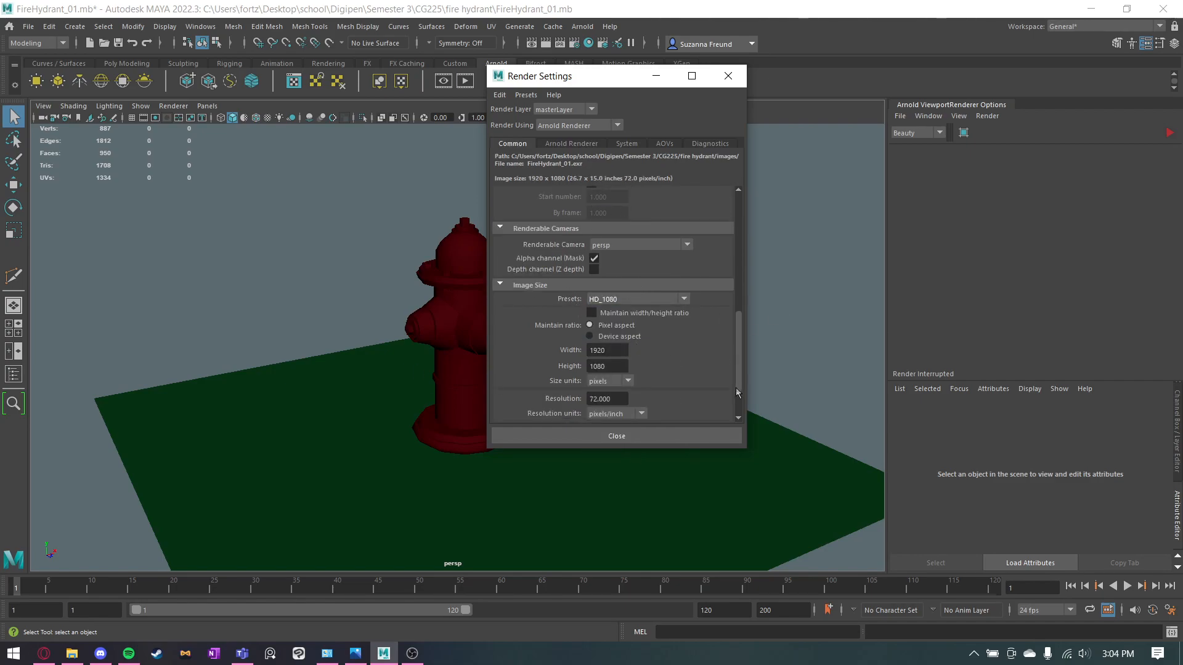
left_click(617, 436)
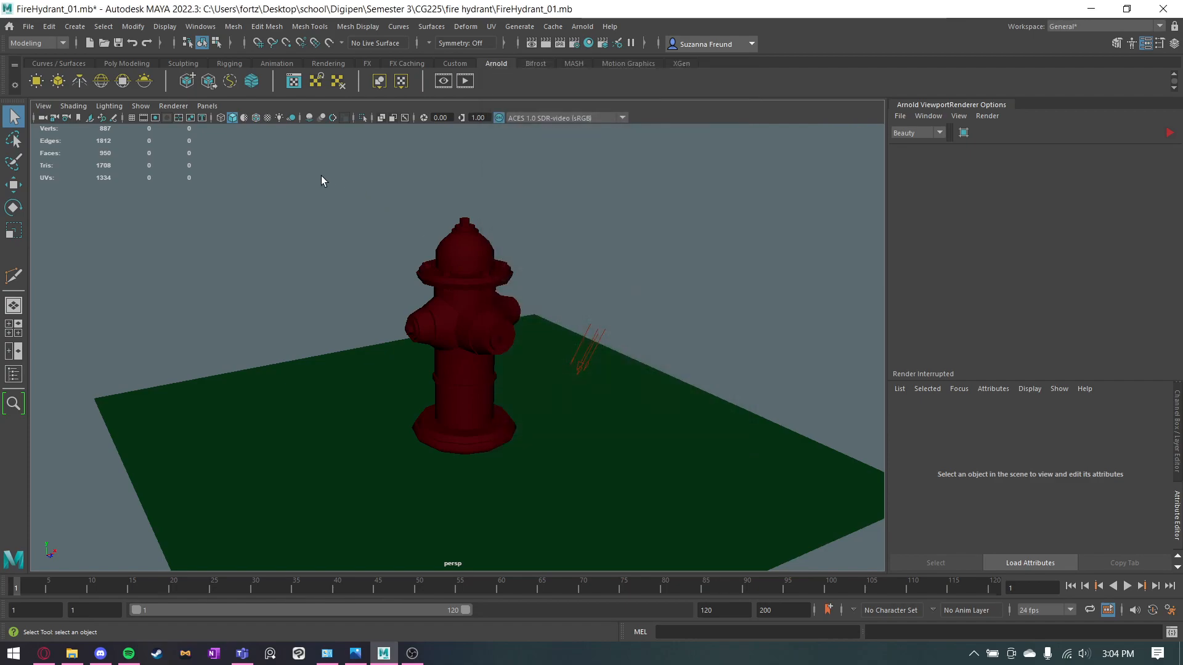
Show the resolution gate and frame the whole hydrant near the center of it at a three-quarter angle.
left_click(156, 117)
right_click_drag(463, 316, 602, 317, "alt")
middle_click_drag(583, 323, 573, 334, "alt")
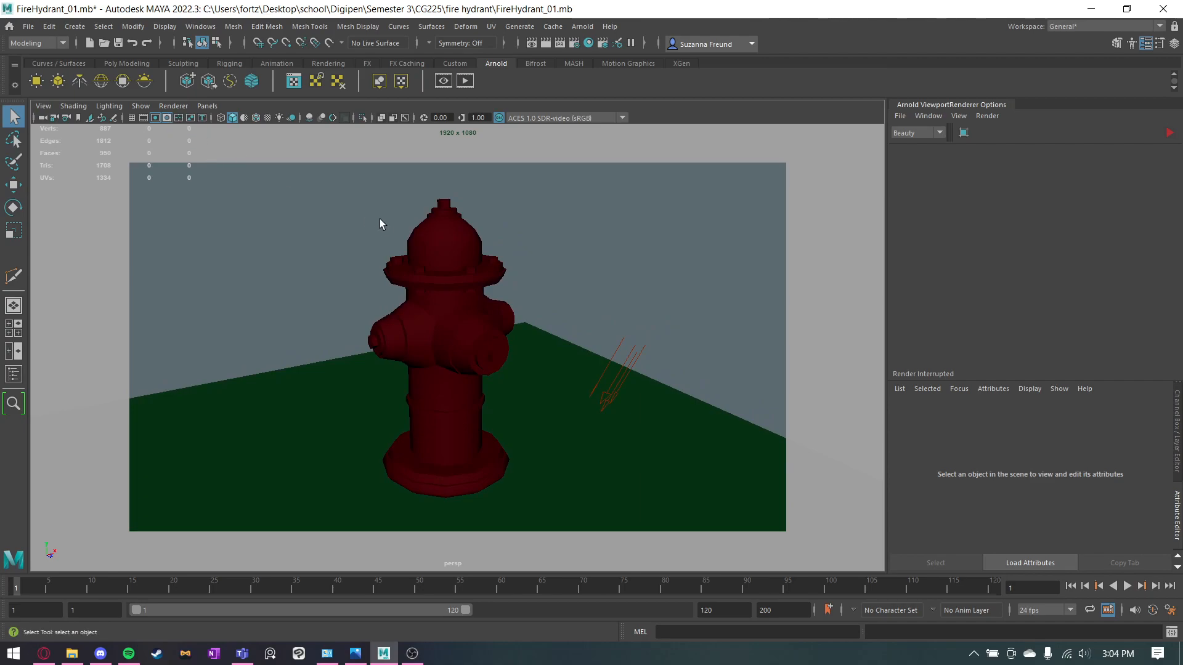
middle_click_drag(388, 224, 402, 235, "alt")
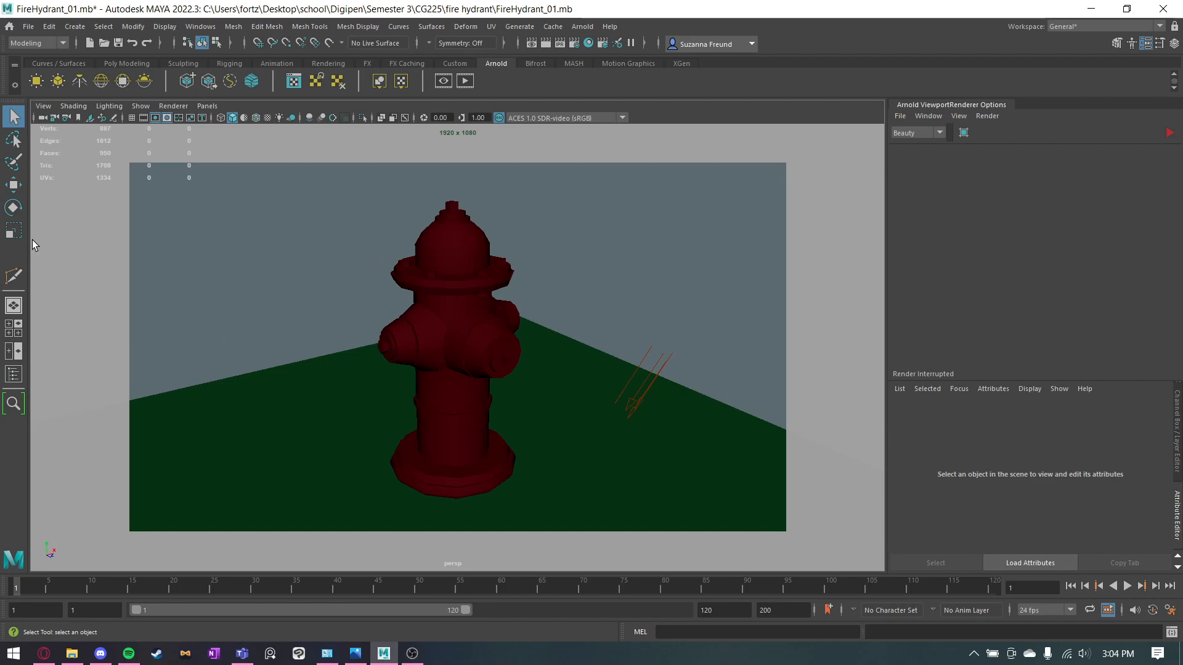
Save the current perspective camera view as a bookmark named render.
left_click(50, 108)
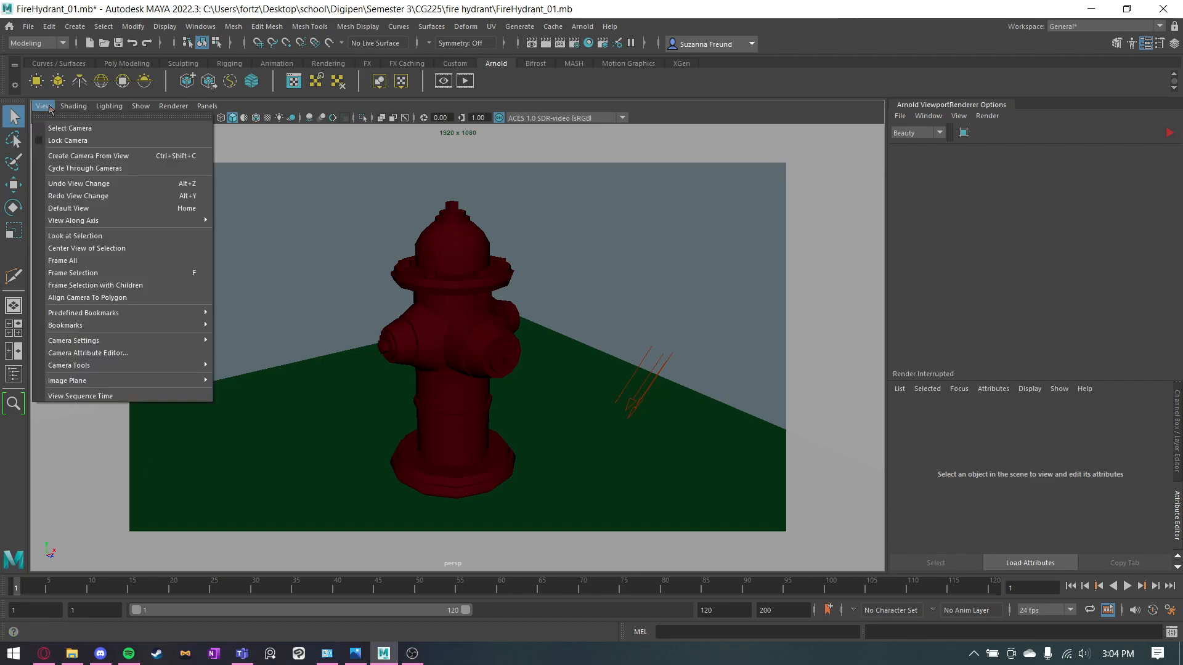
mouse_move(109, 323)
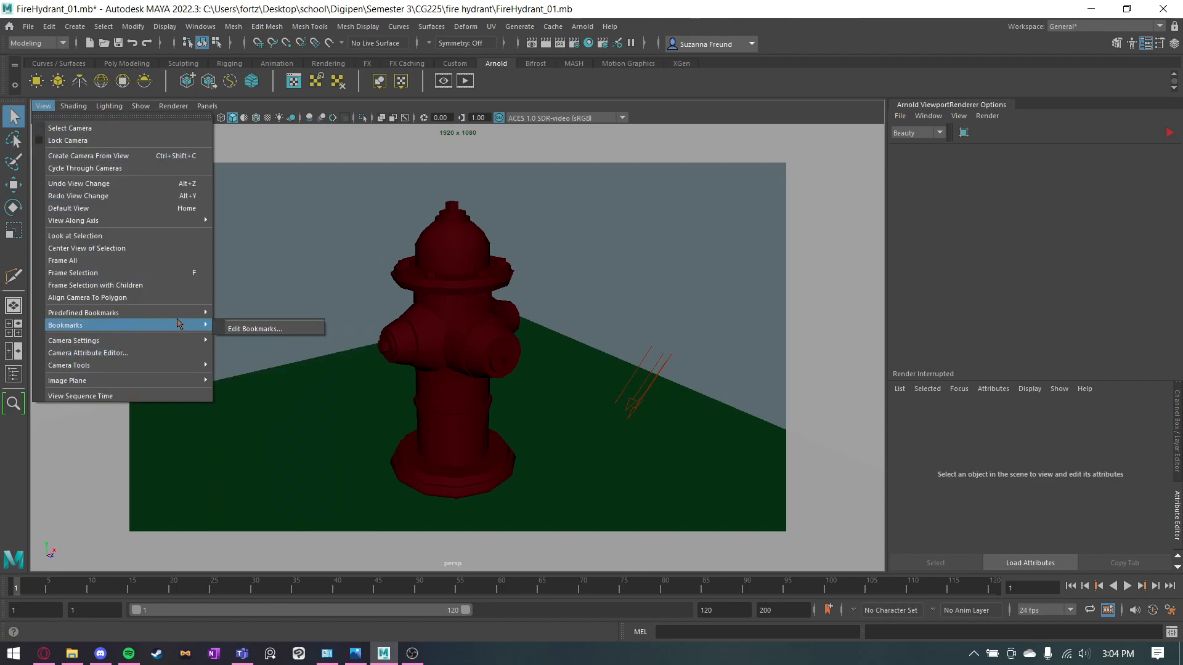
left_click(248, 325)
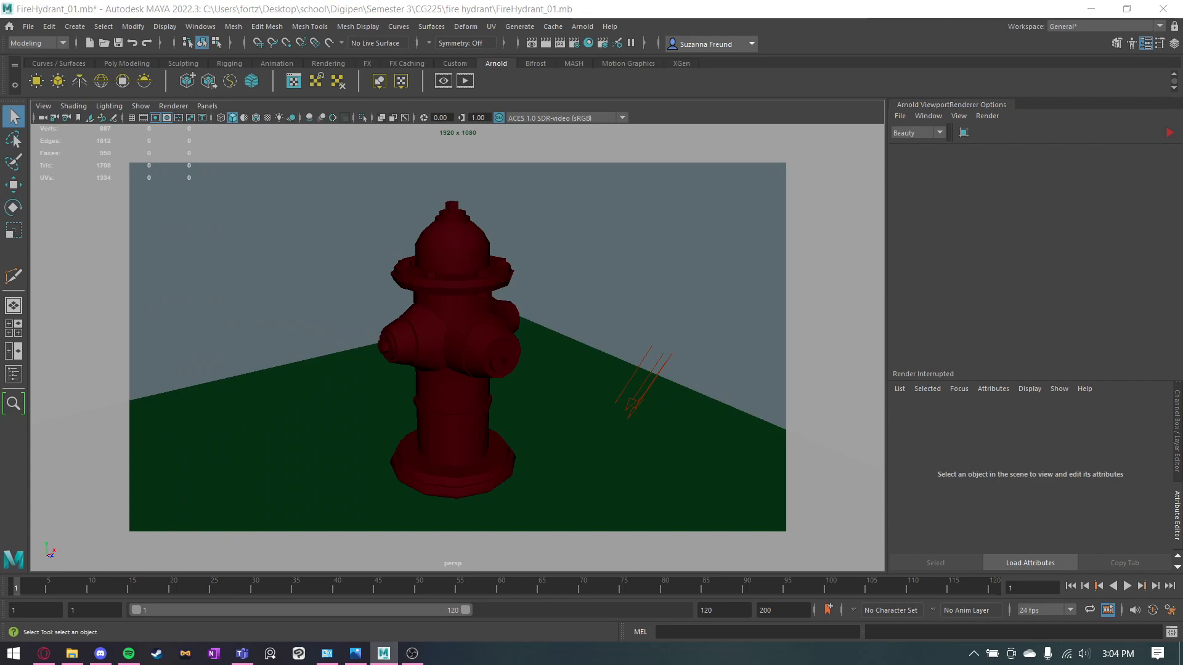
left_click_drag(763, 109, 748, 167)
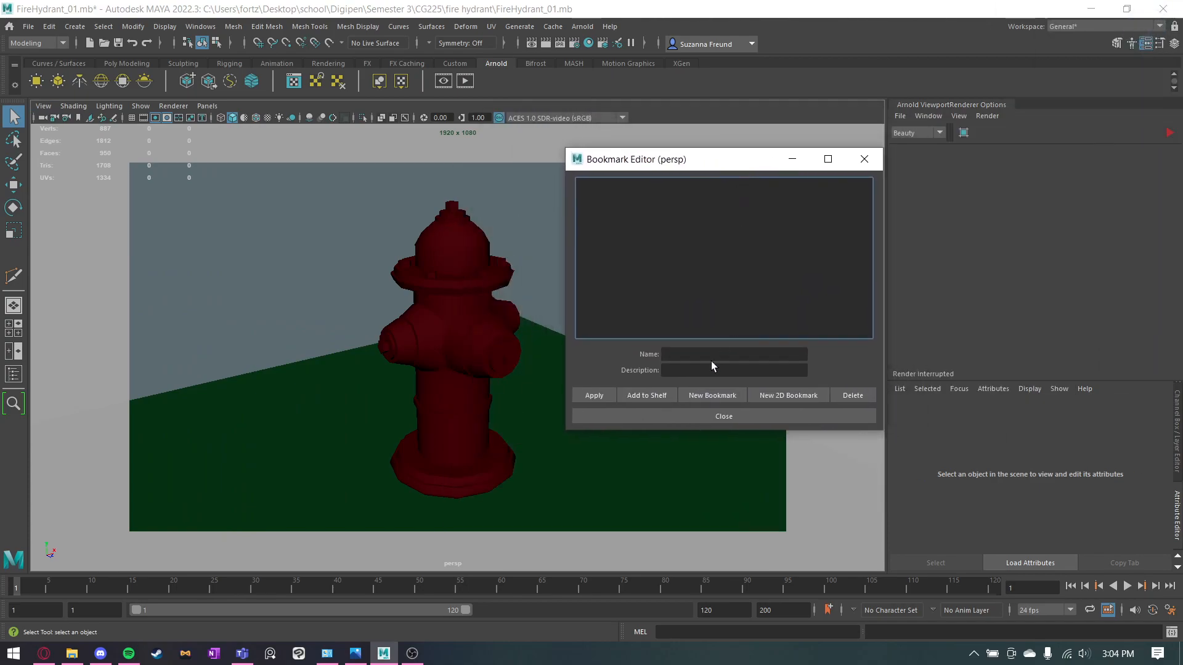
left_click(692, 399)
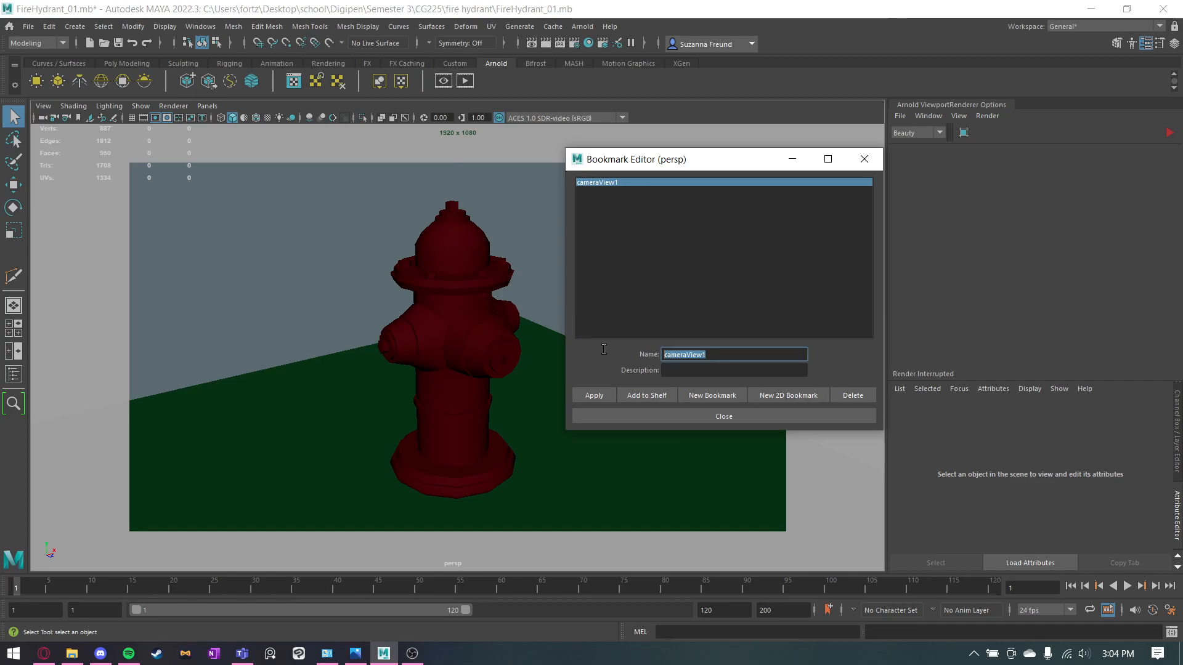
type("render")
key("Return")
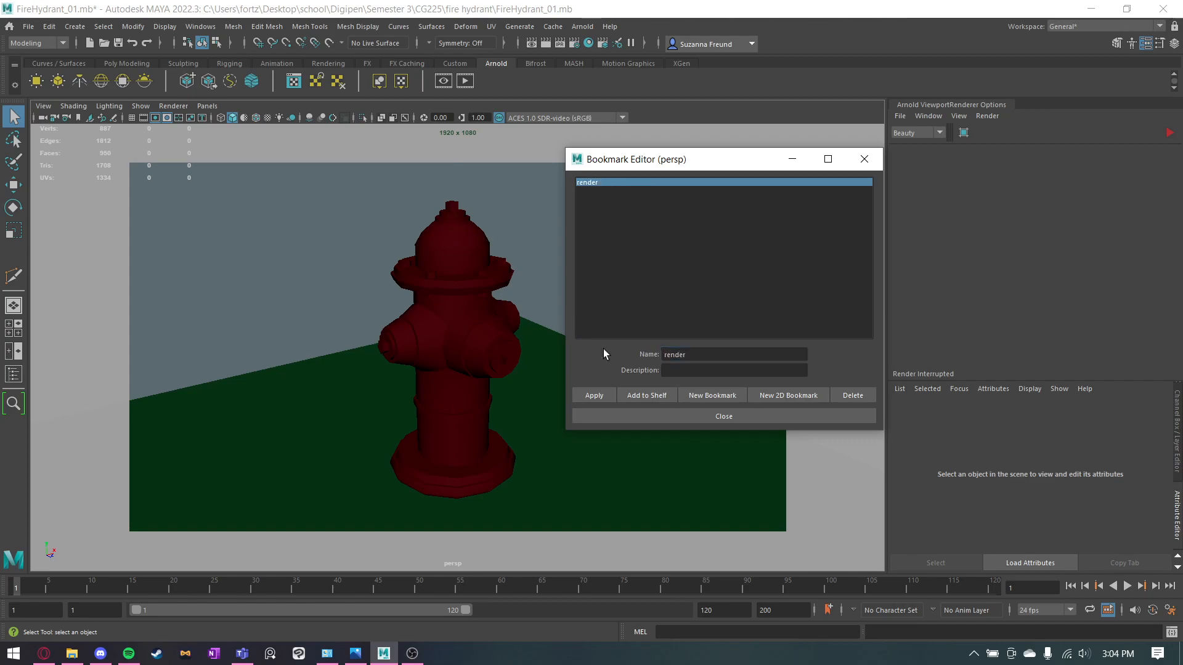
left_click(692, 419)
Turn off the resolution gate and its mask, and view the hydrant's front outlet up close with the hydrant selected.
scroll(175, 136, "down", 5)
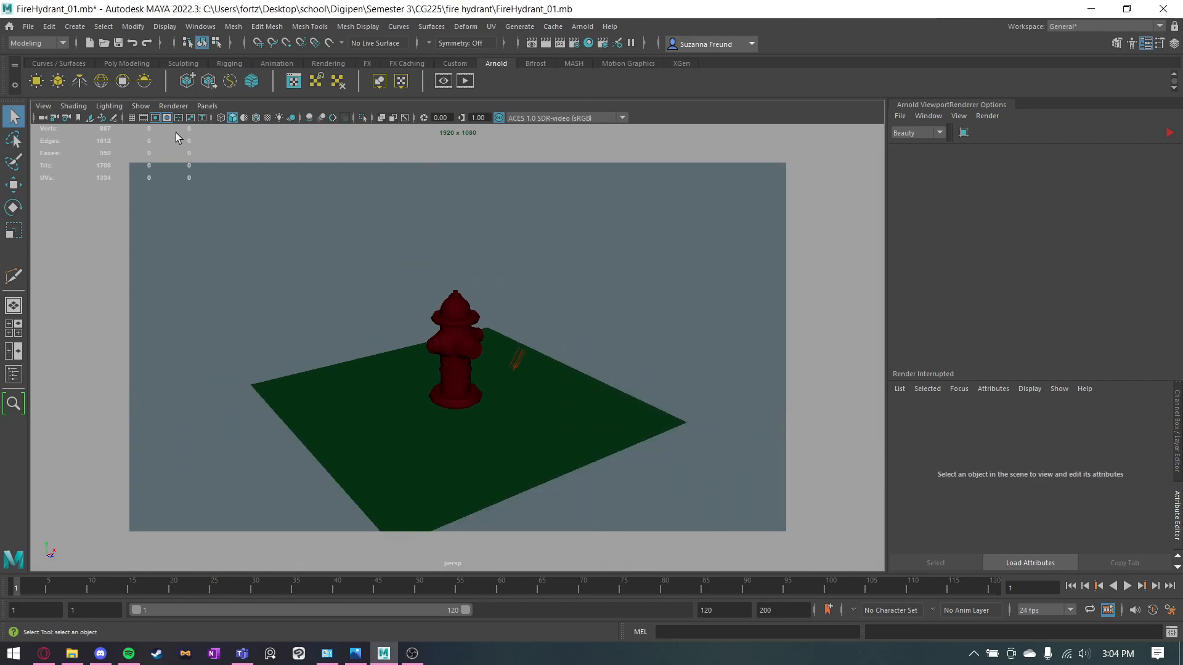
left_click(166, 118)
scroll(522, 273, "up", 5)
left_click_drag(522, 273, 530, 292, "alt")
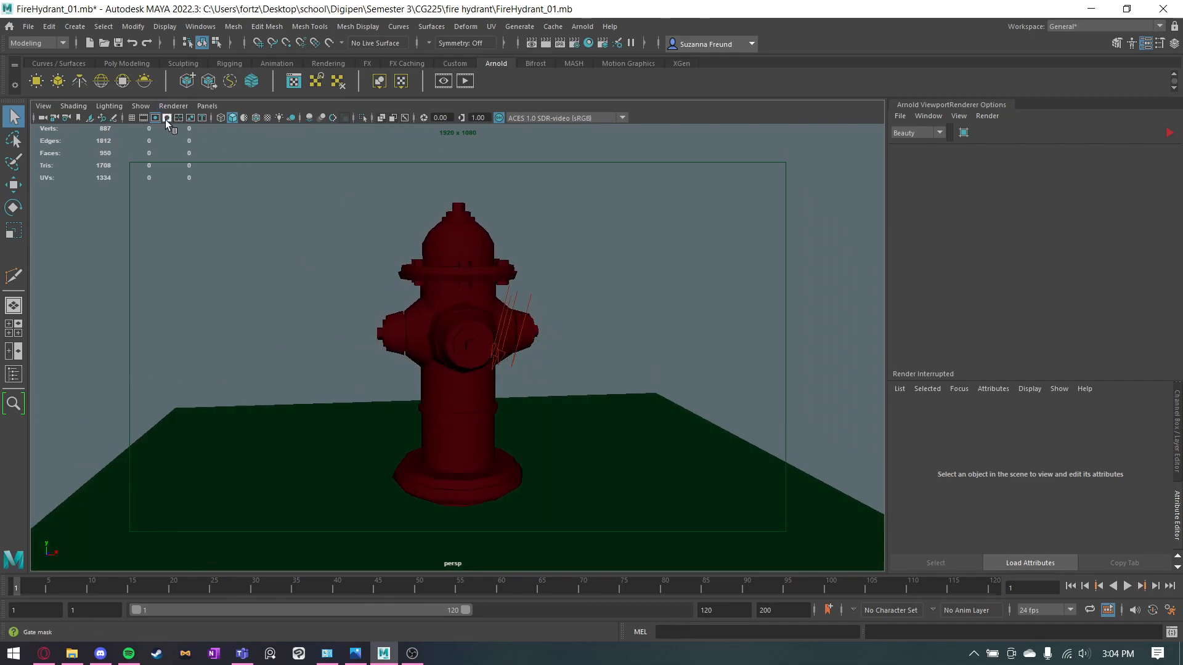
left_click(166, 120)
scroll(480, 270, "up", 8)
left_click(246, 231)
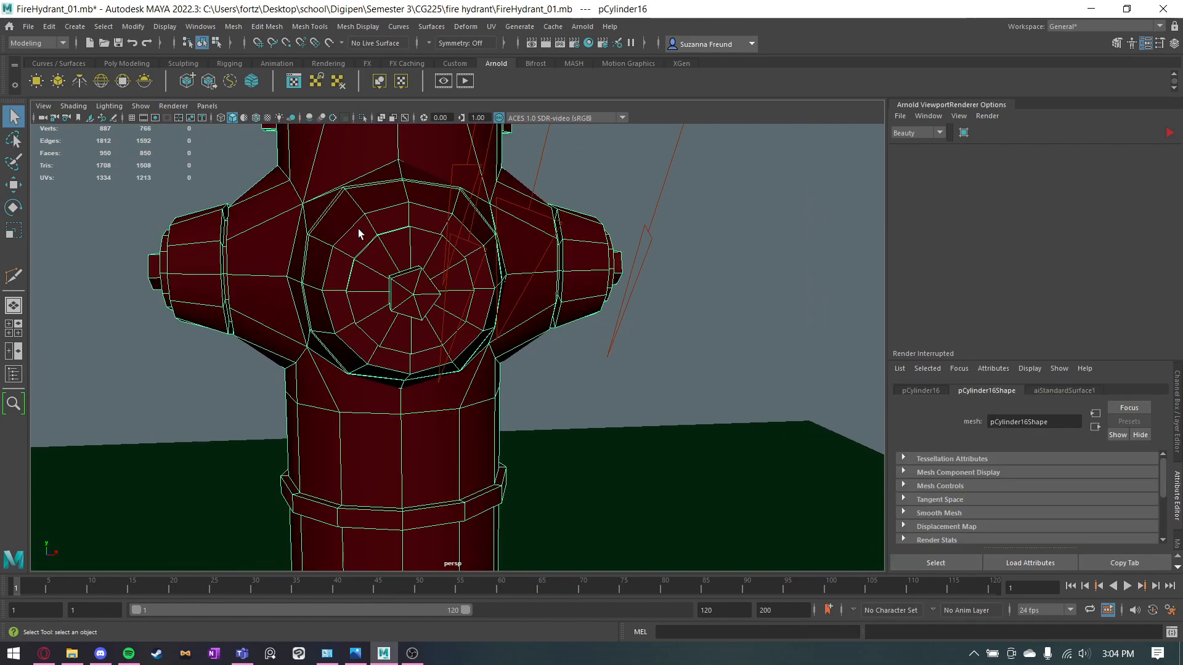
Return to the render bookmark view and briefly show the masked resolution gate to check the framing.
left_click(43, 106)
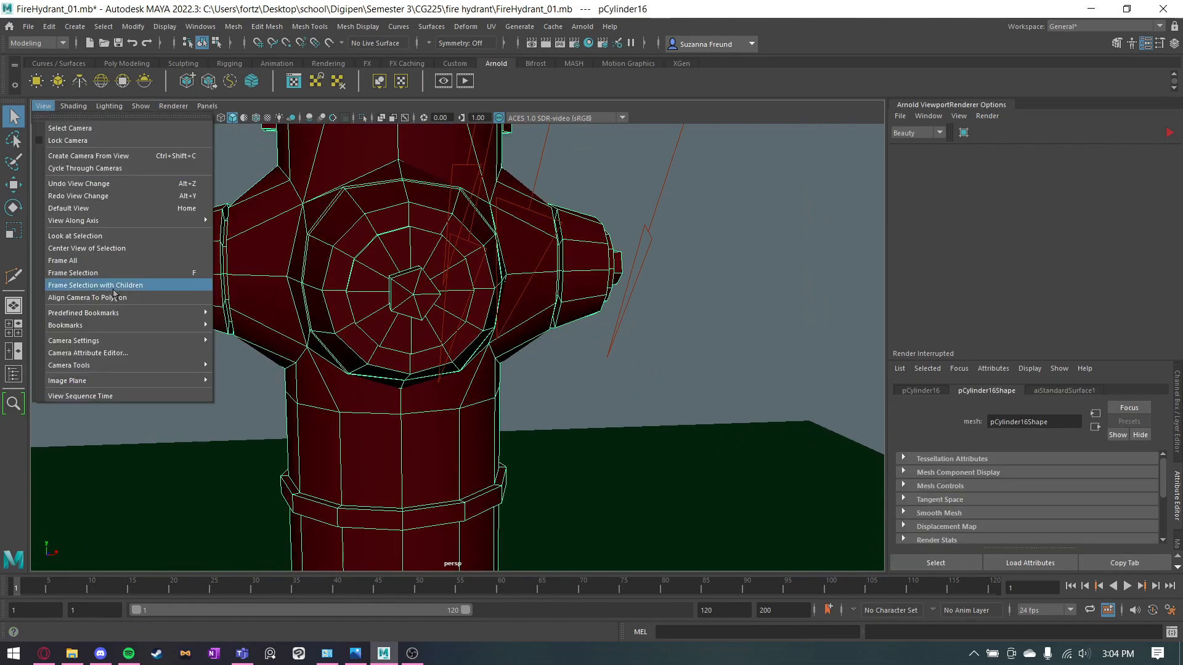
mouse_move(136, 328)
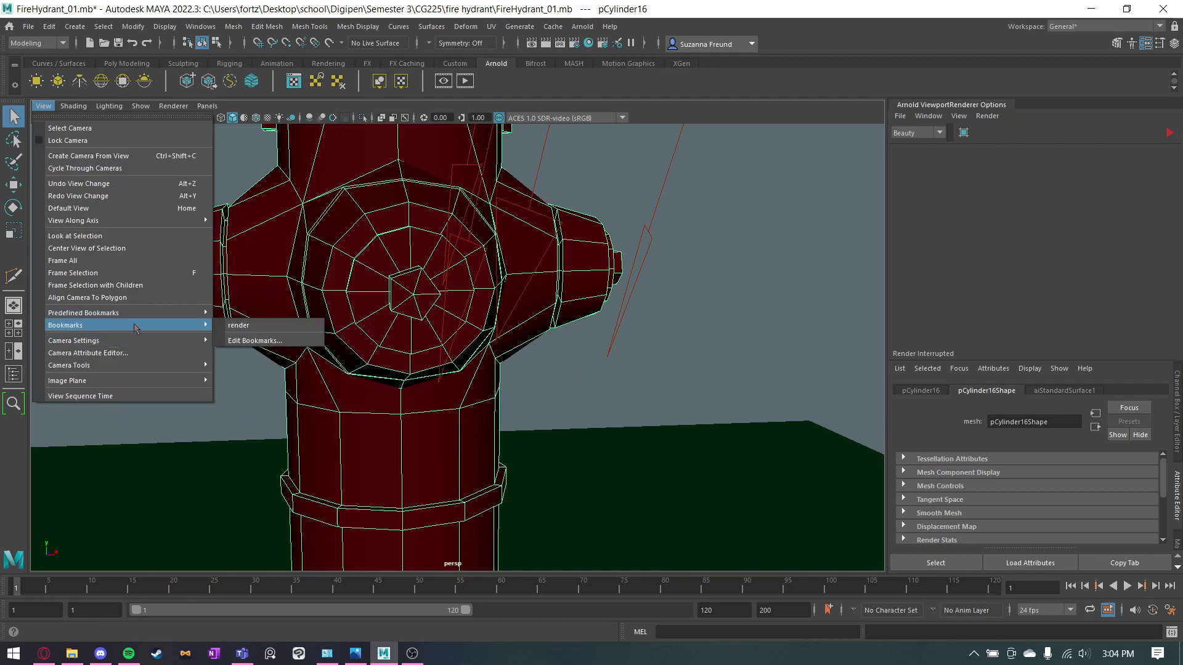
left_click(249, 327)
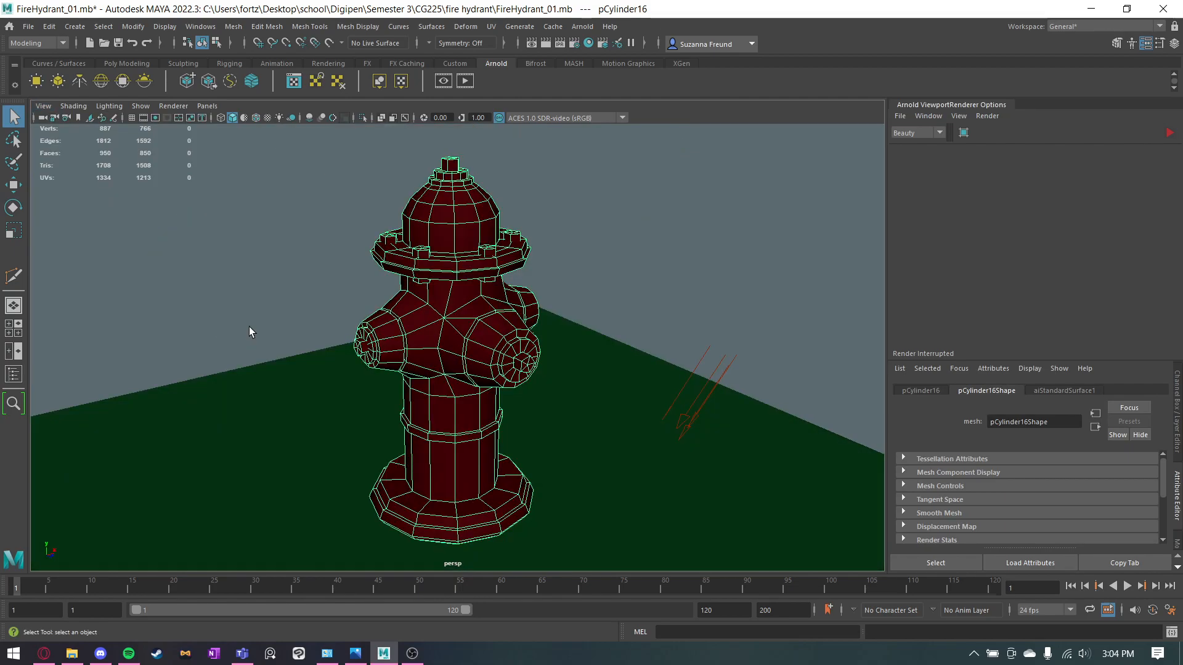
left_click(156, 118)
left_click(168, 119)
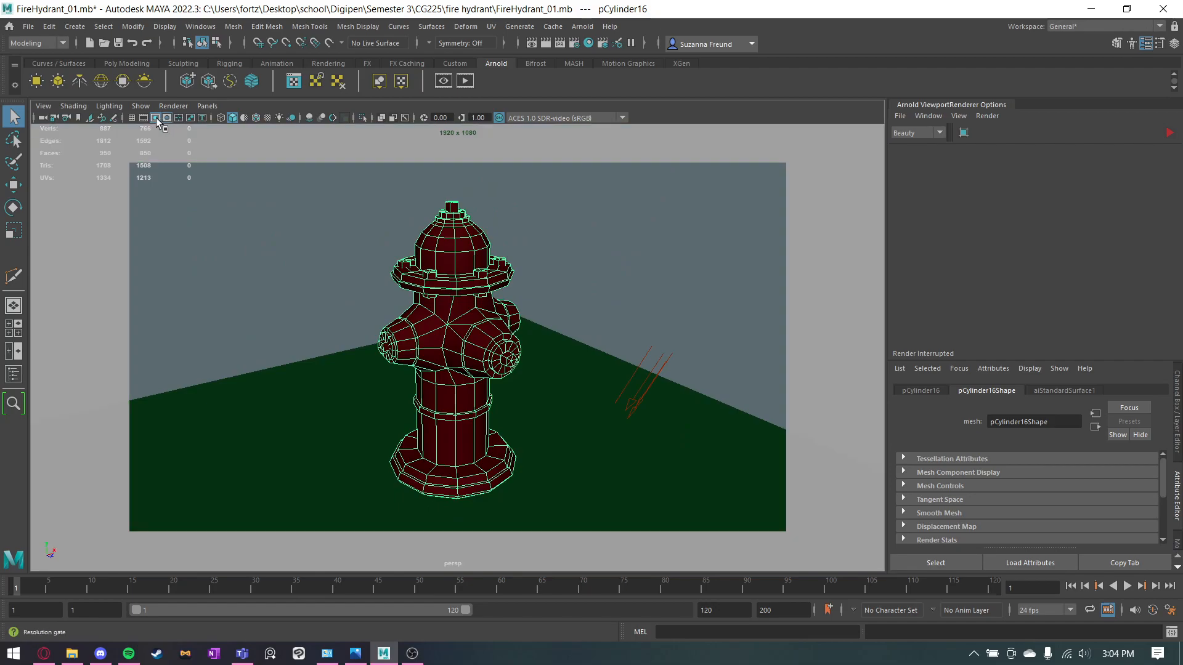
left_click(157, 117)
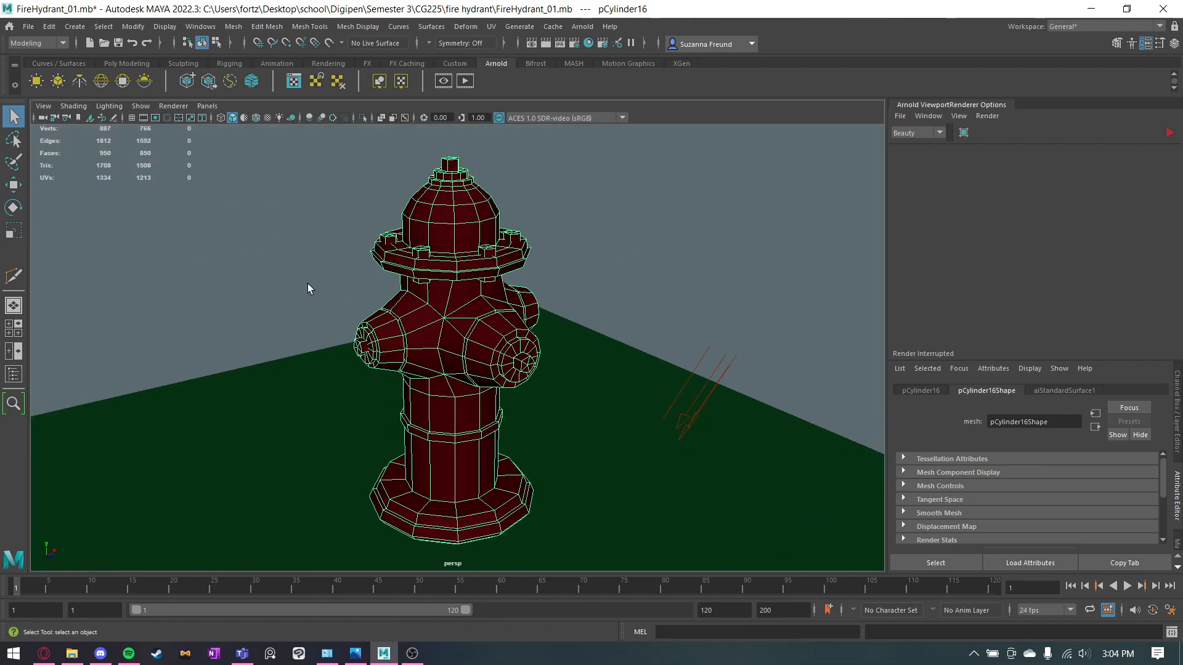
Select the sky dome light, directional light and green ground together, and give the display layers more room.
left_click(350, 269)
left_click(624, 289)
left_click_drag(795, 217, 627, 521)
left_click(674, 226, "shift")
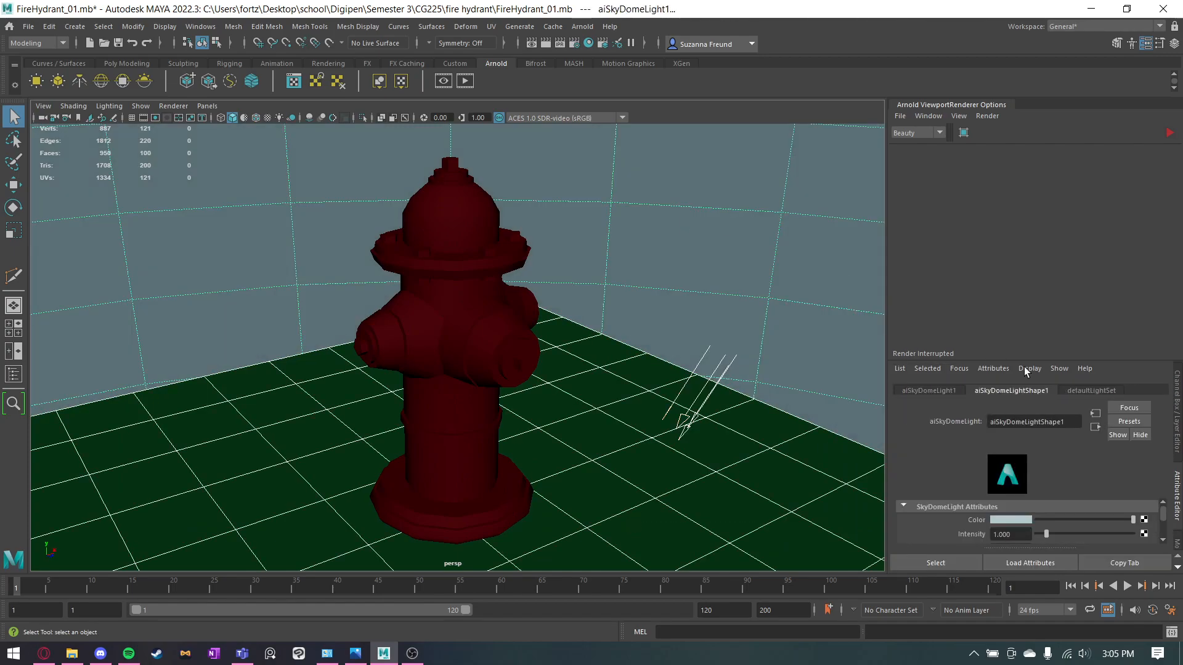
left_click_drag(1102, 360, 1059, 154)
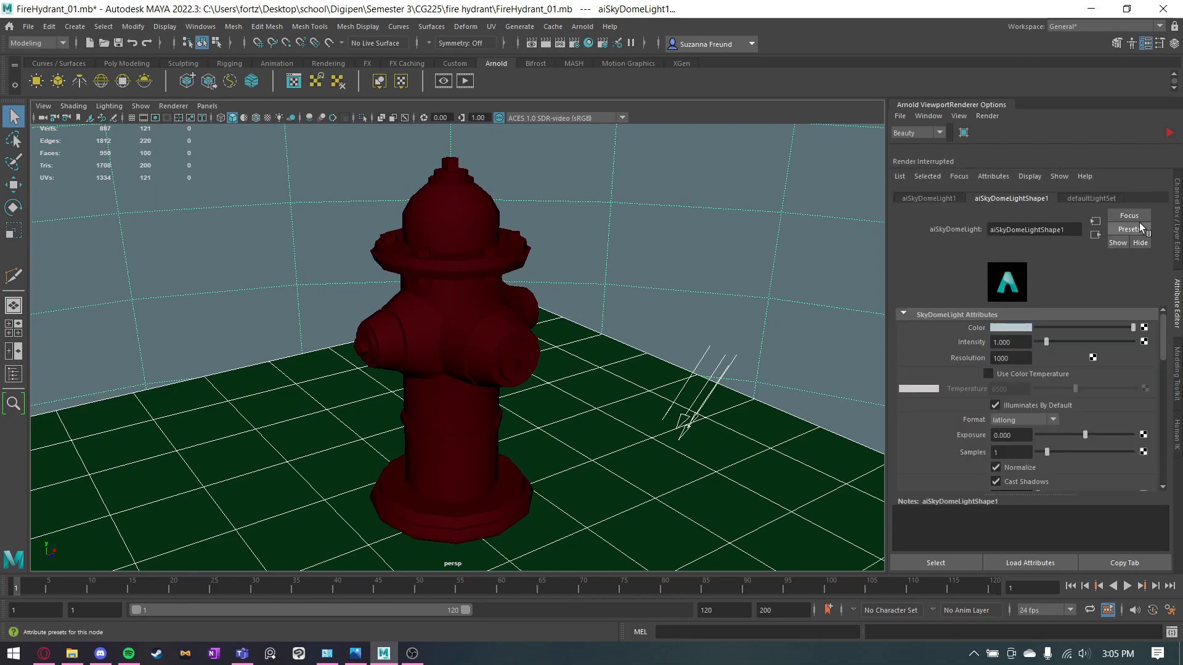
left_click(1177, 236)
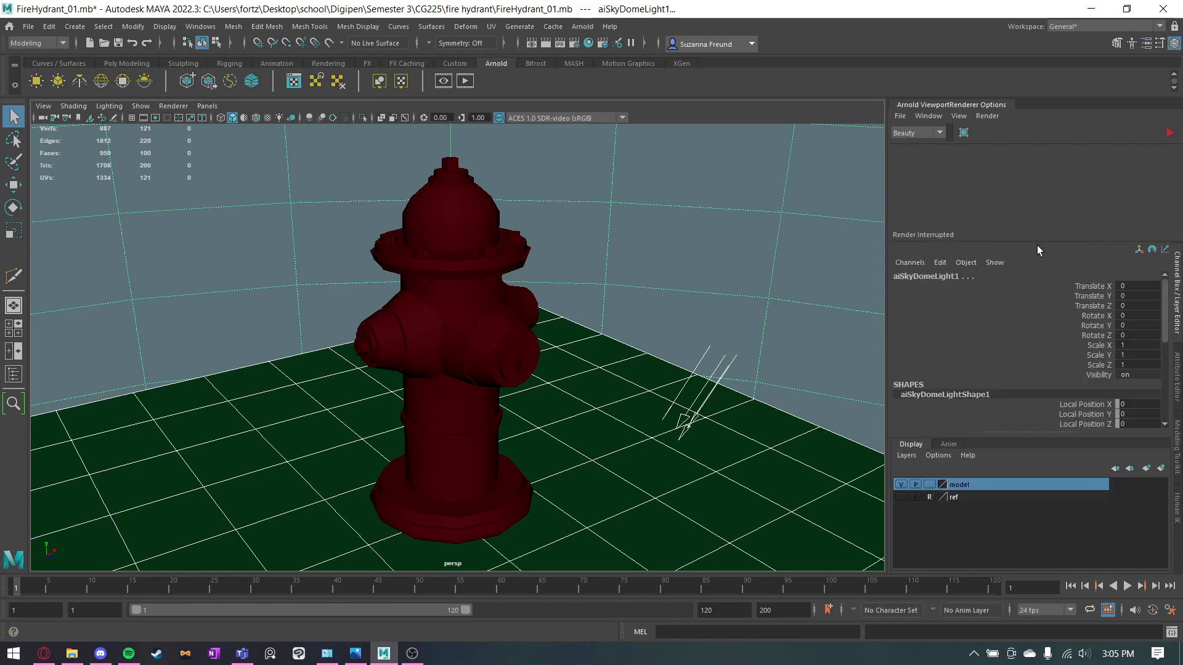
left_click_drag(1037, 245, 1038, 168)
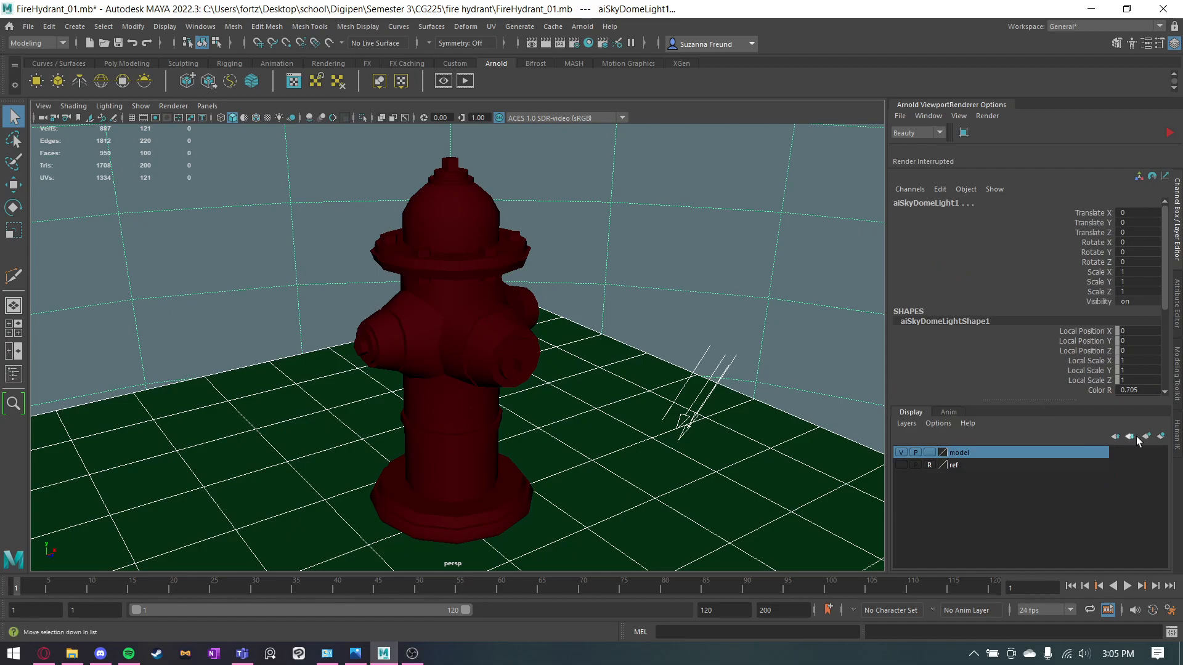
Create a display layer named lighting from the selected lights and ground, and hide that layer.
left_click(1161, 436)
double_click(959, 452)
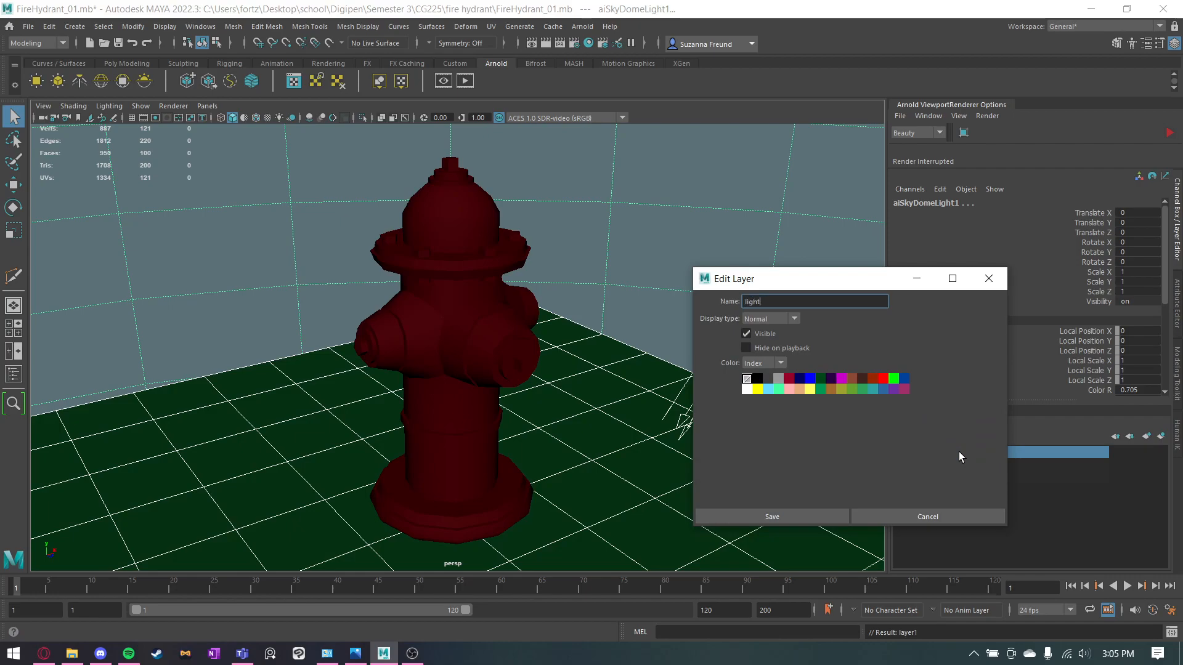
left_click(803, 517)
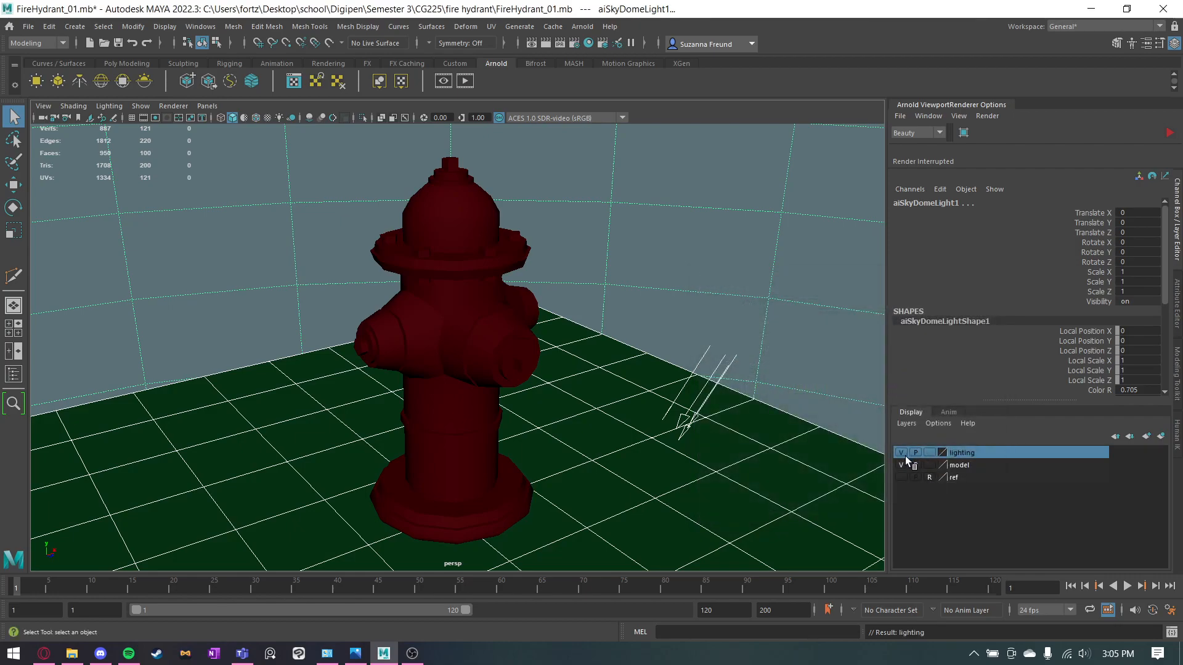
left_click(902, 452)
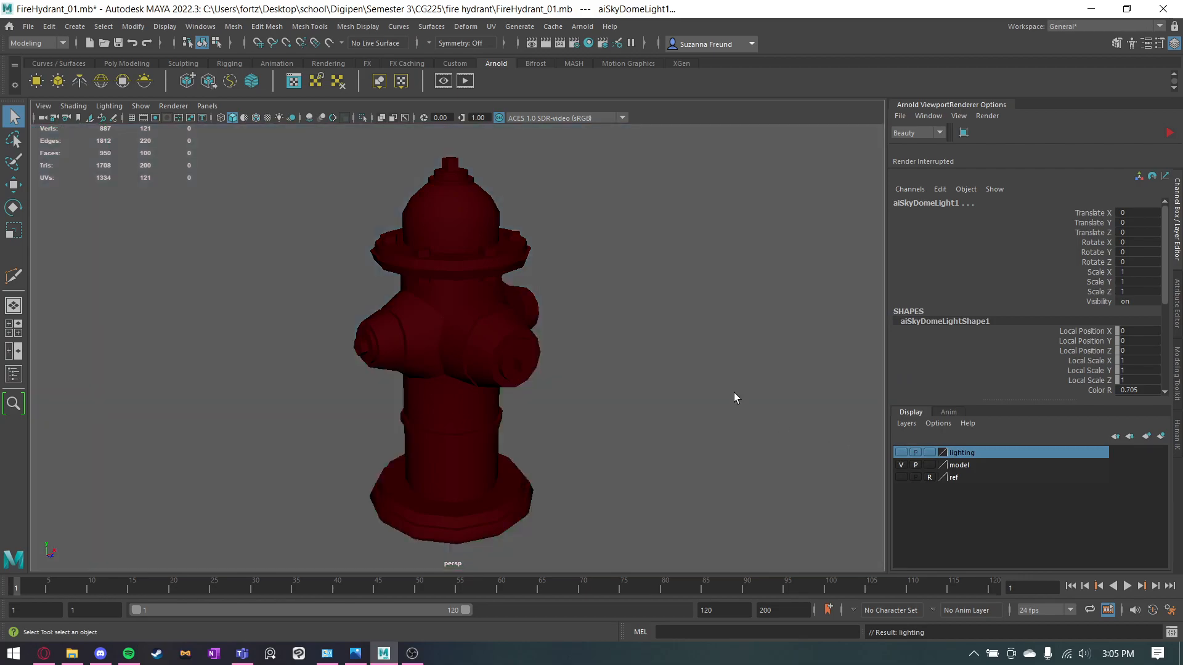
Review the all-views PNG in the fire hydrant folder, and return to Maya to show the perspective grid.
left_click(77, 660)
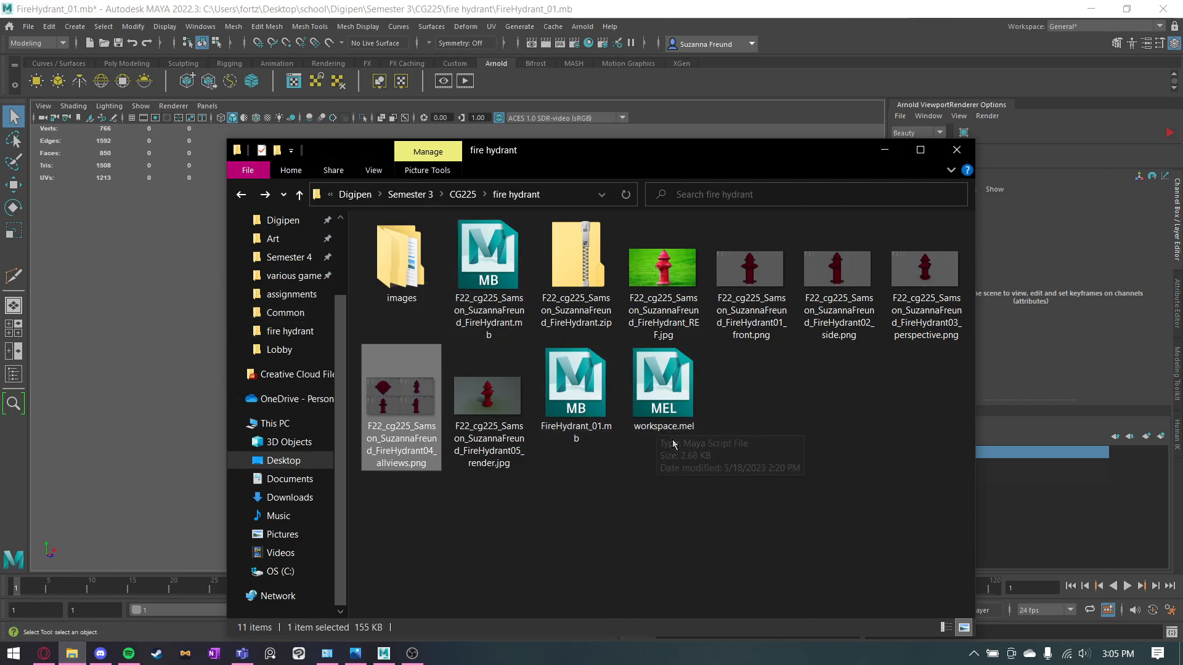
double_click(419, 429)
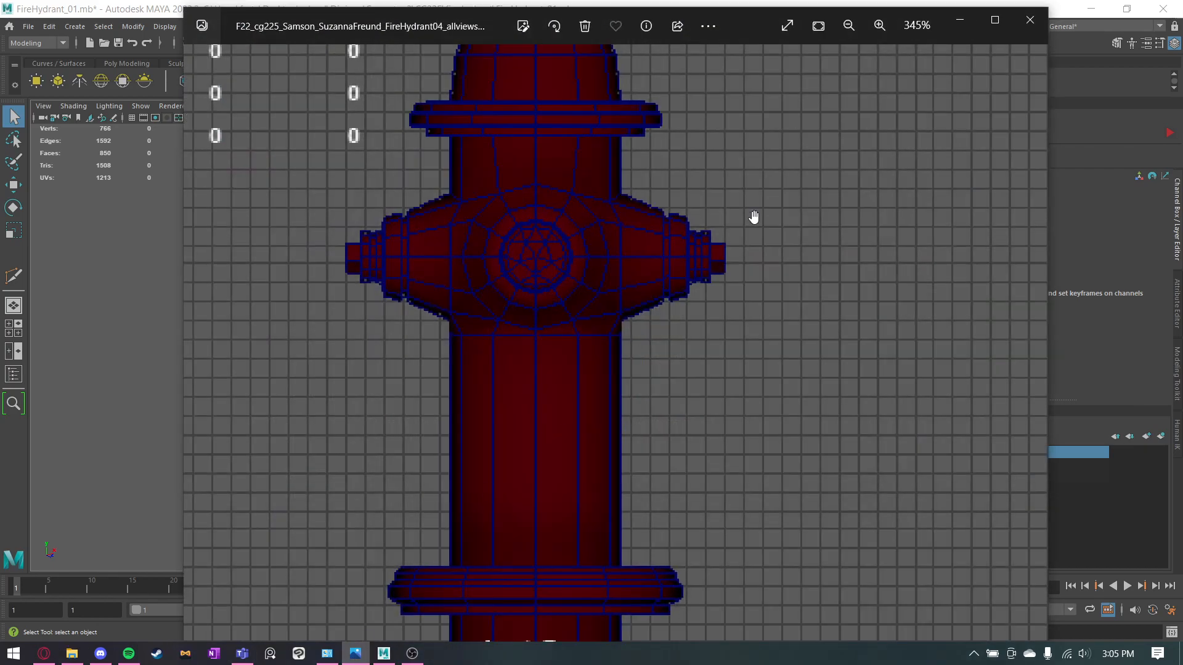
scroll(663, 249, "down", 2)
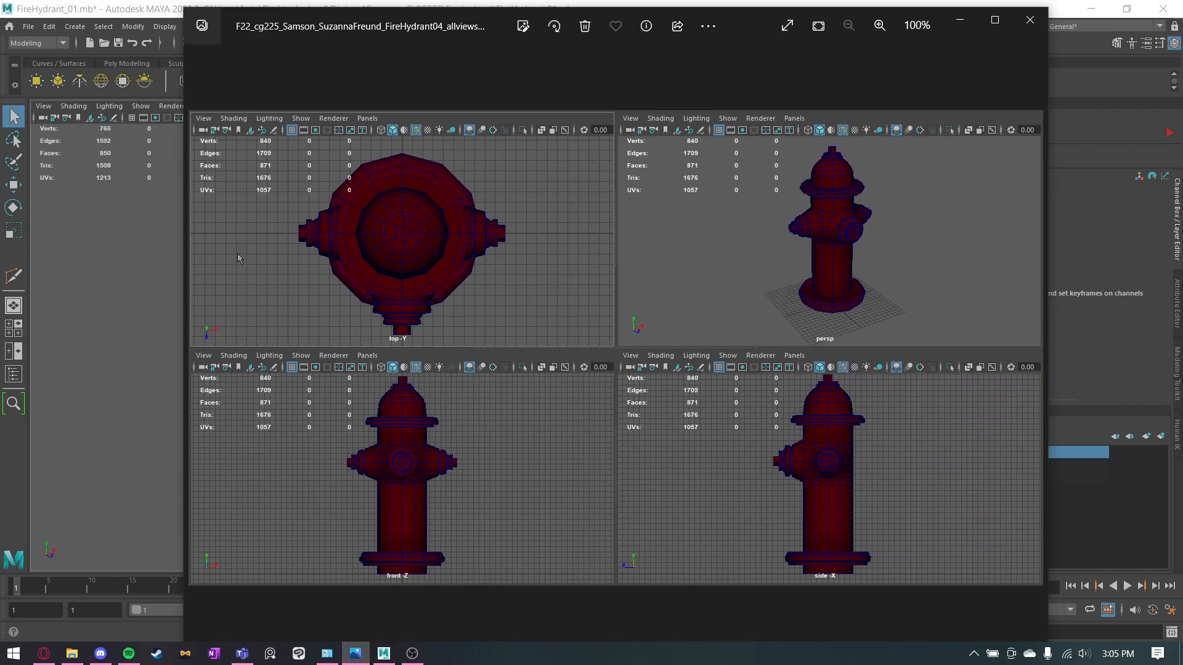
left_click(1030, 20)
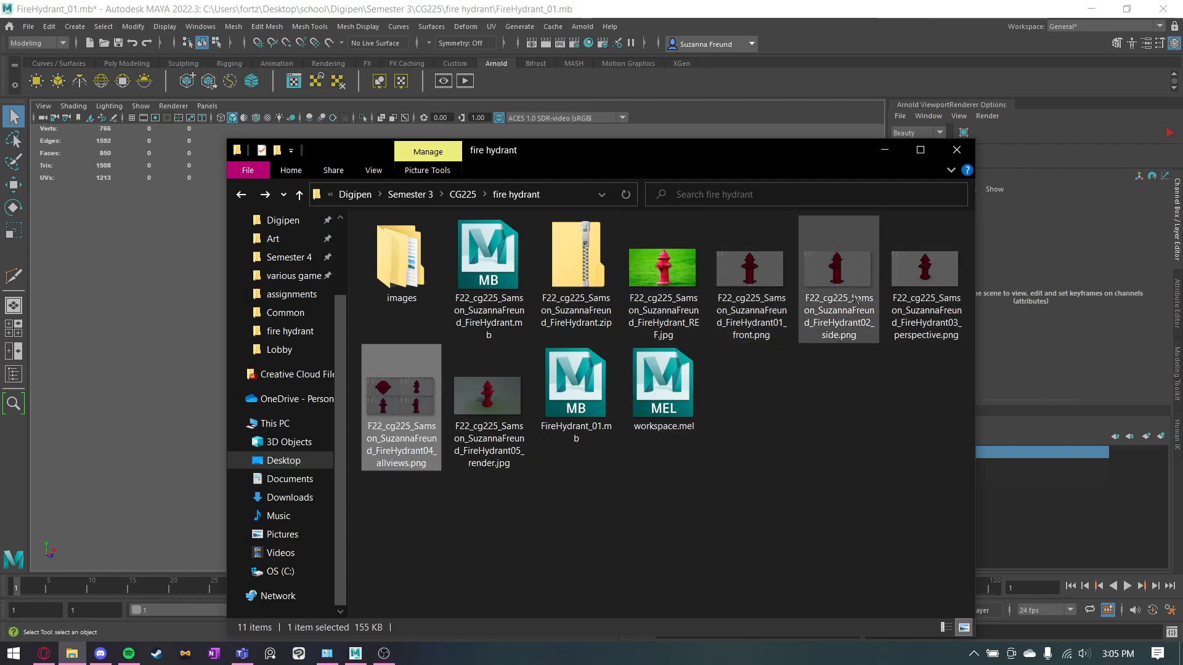
left_click(885, 150)
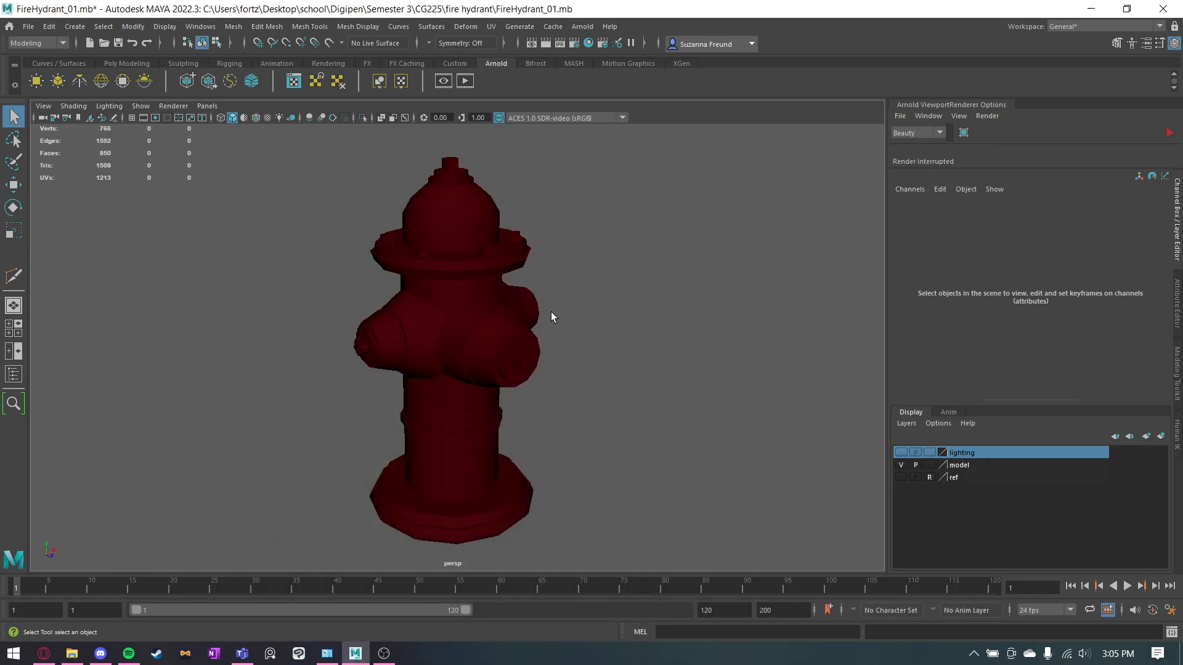
left_click(132, 117)
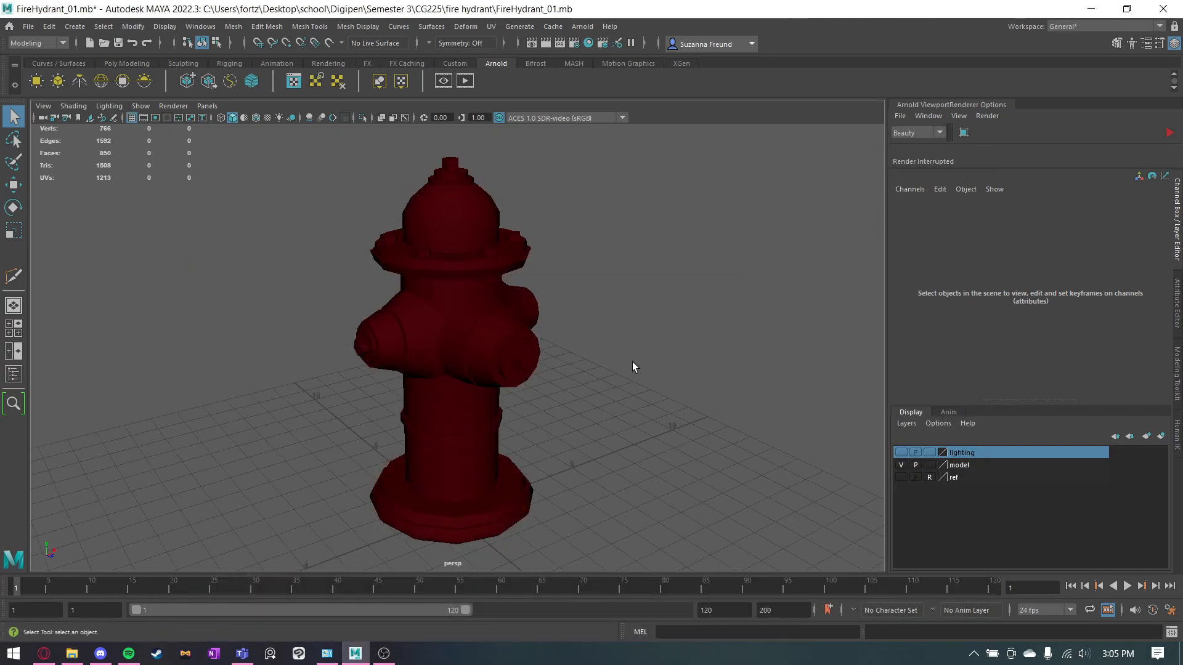
Search the web for sharex, open the ShareX downloads page, check for ShareX among the background programs and return to Maya.
mouse_move(44, 653)
left_click(80, 582)
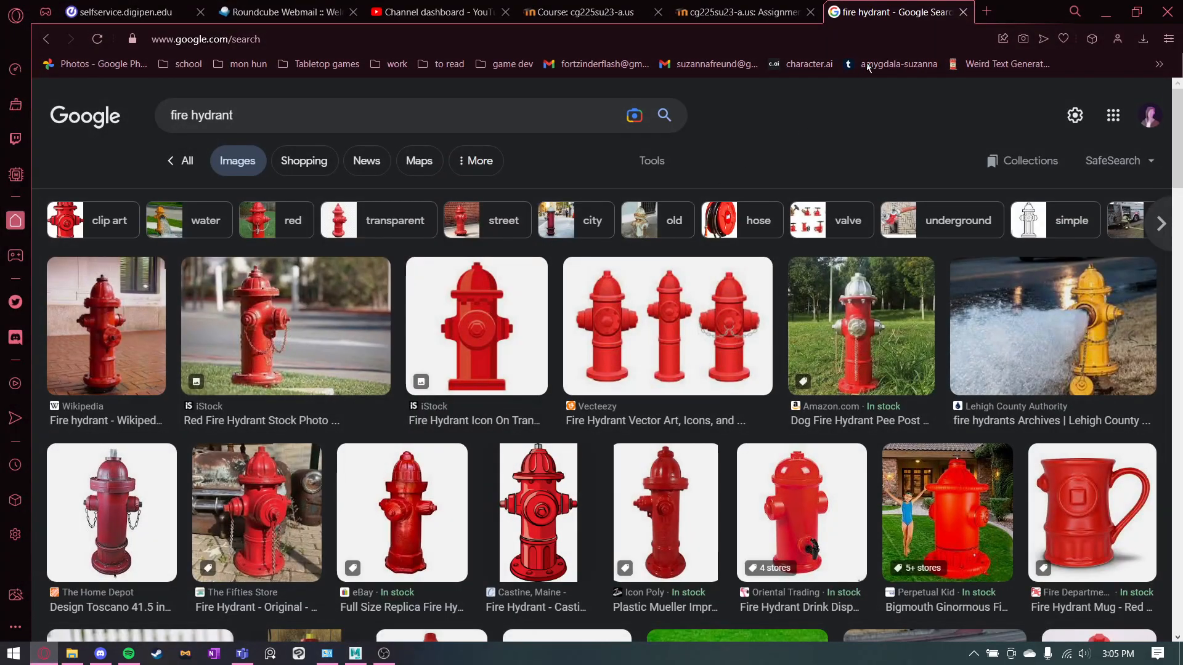
left_click(986, 11)
left_click(484, 46)
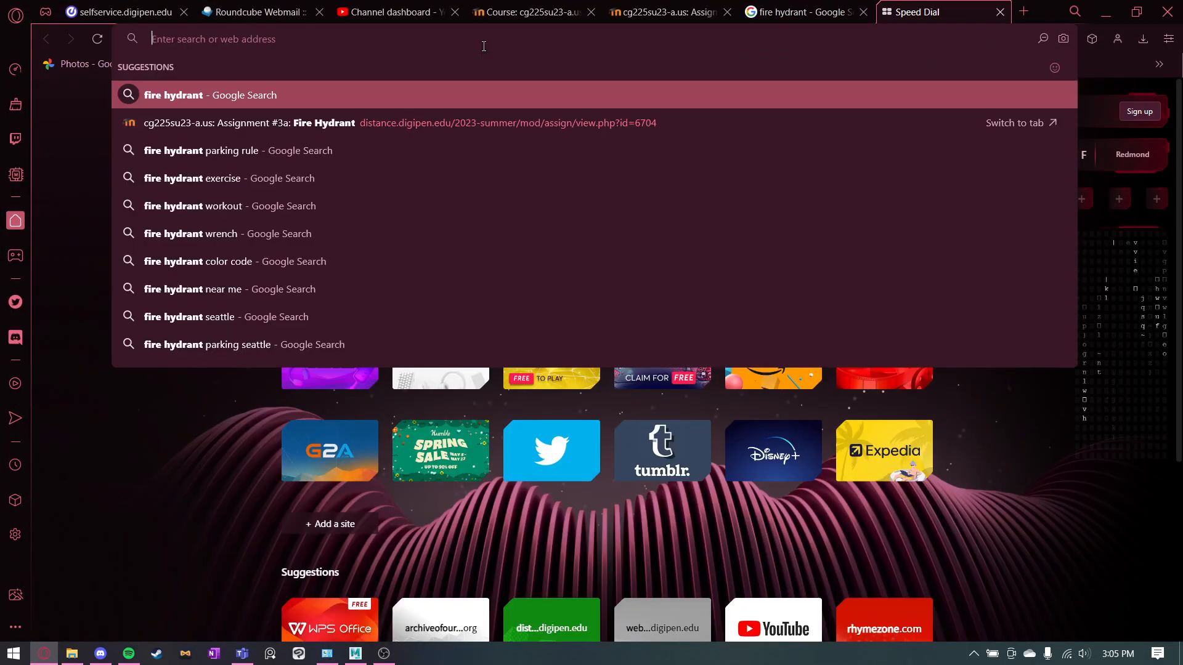
type("sharex")
key("Return")
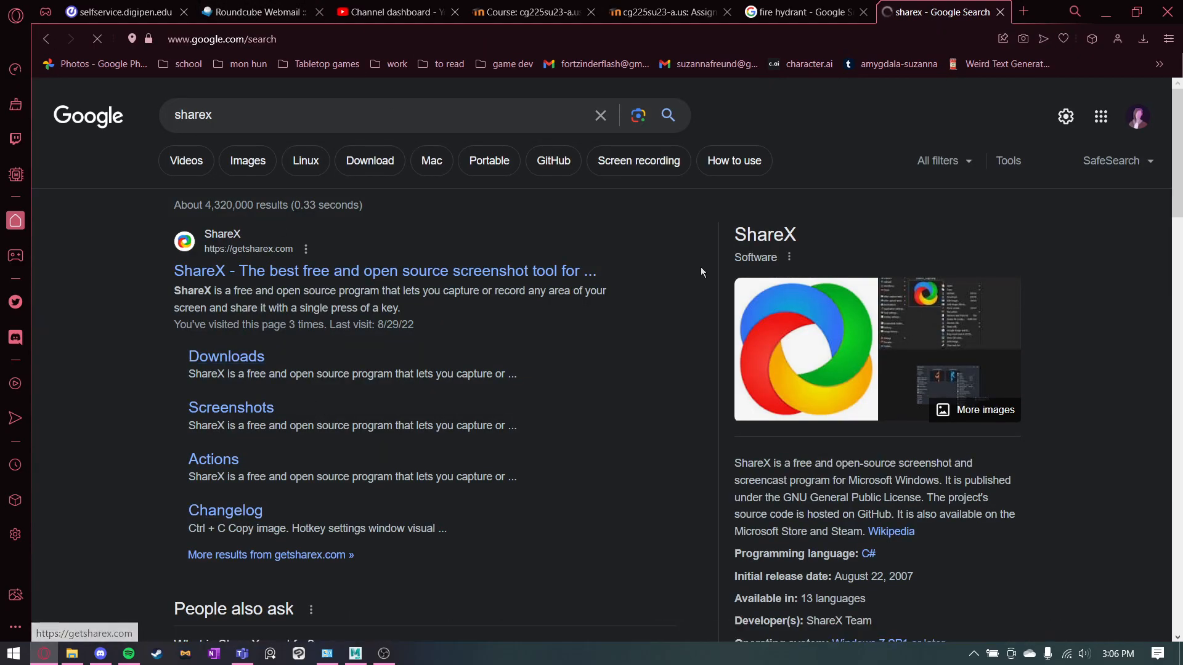
left_click(576, 282)
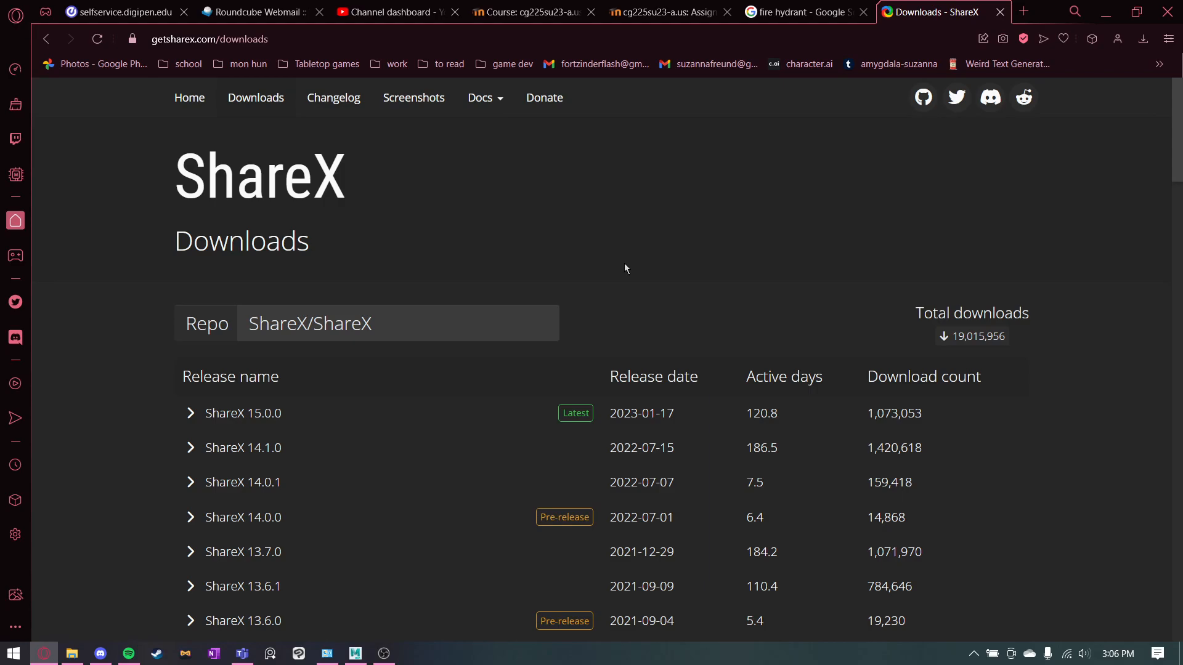
left_click(973, 654)
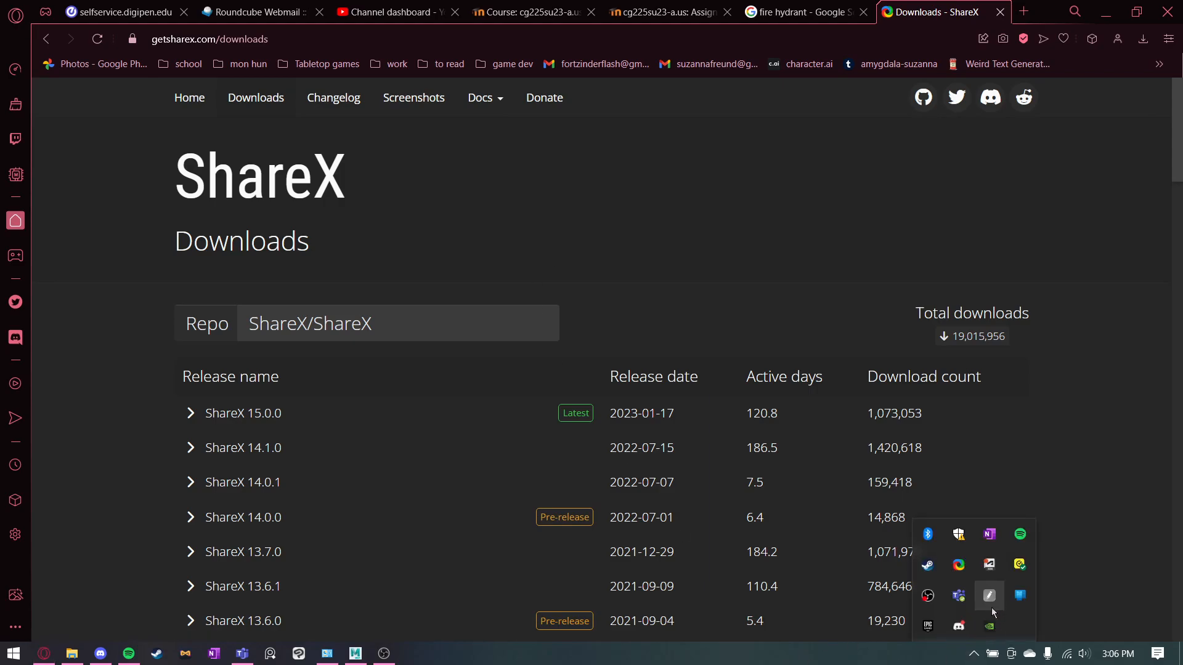
left_click(966, 572)
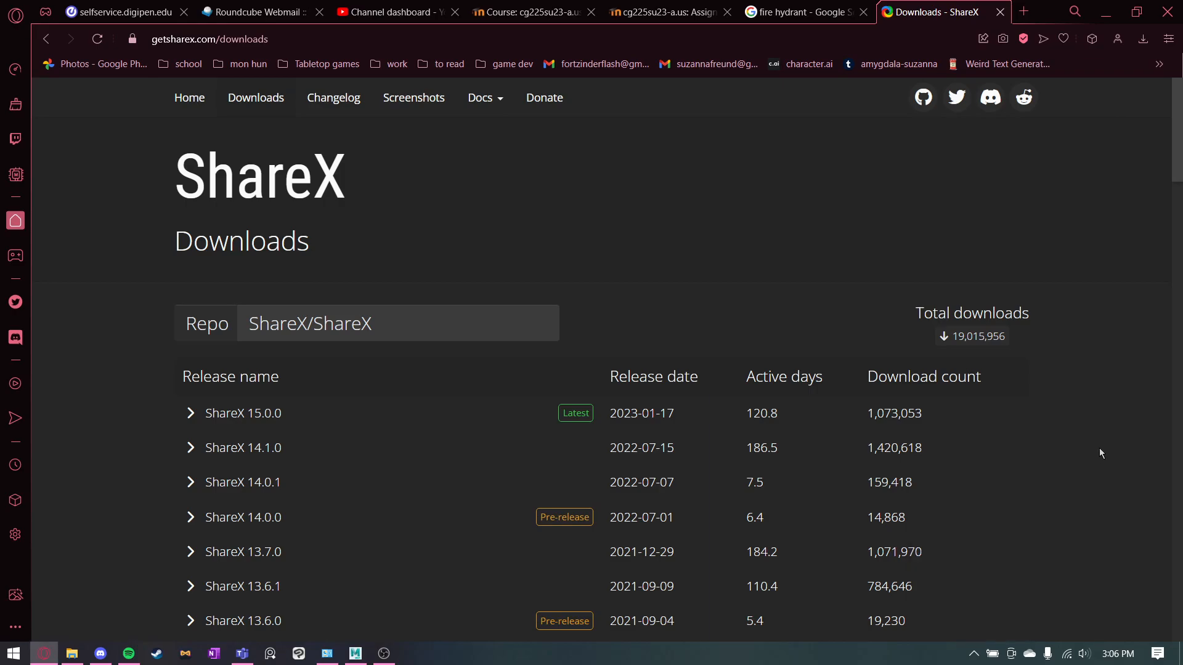
left_click(1107, 12)
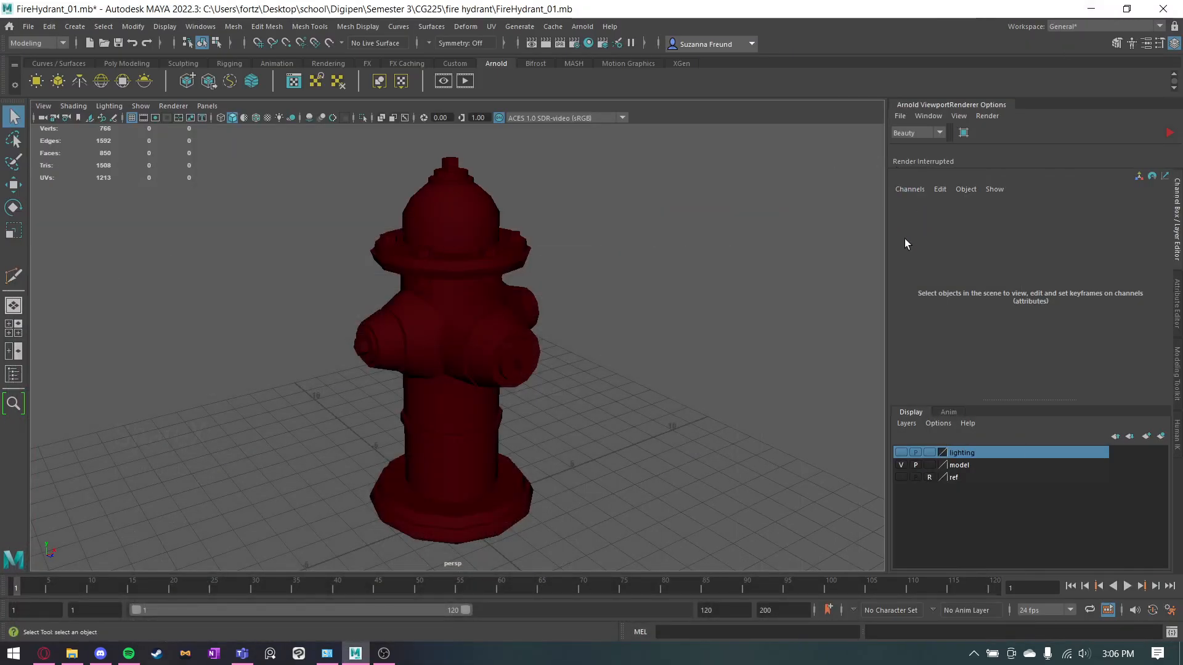
Display the wireframe over the shaded hydrant in the perspective view.
middle_click_drag(612, 305, 645, 301, "alt")
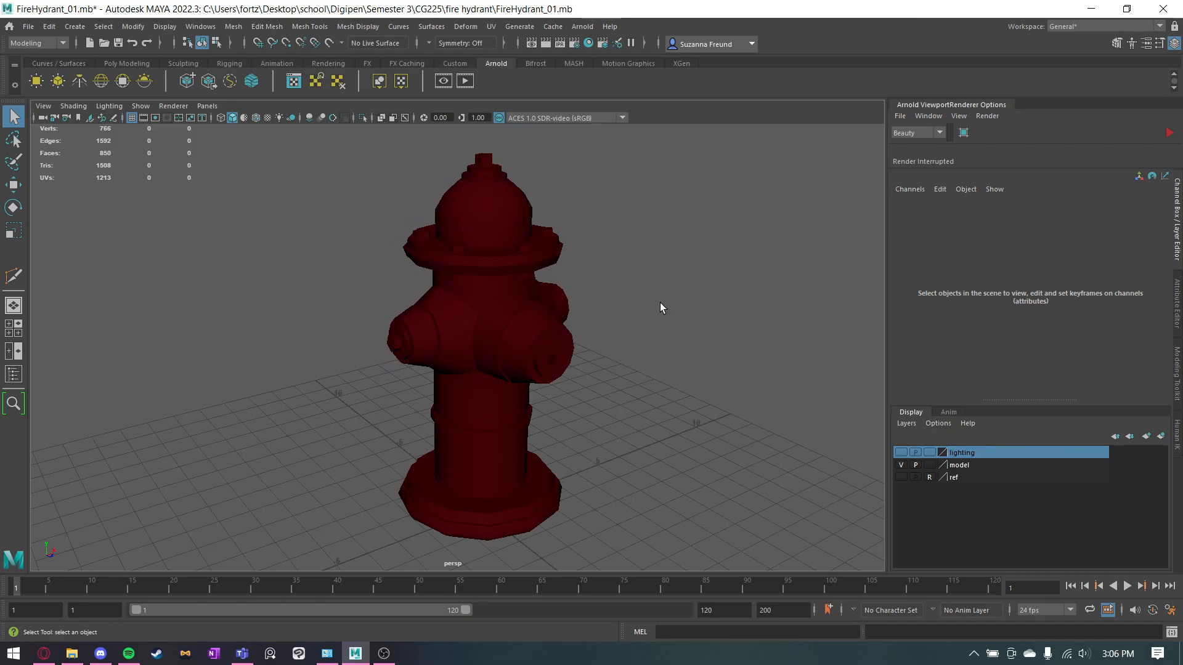
middle_click_drag(674, 316, 583, 339, "alt")
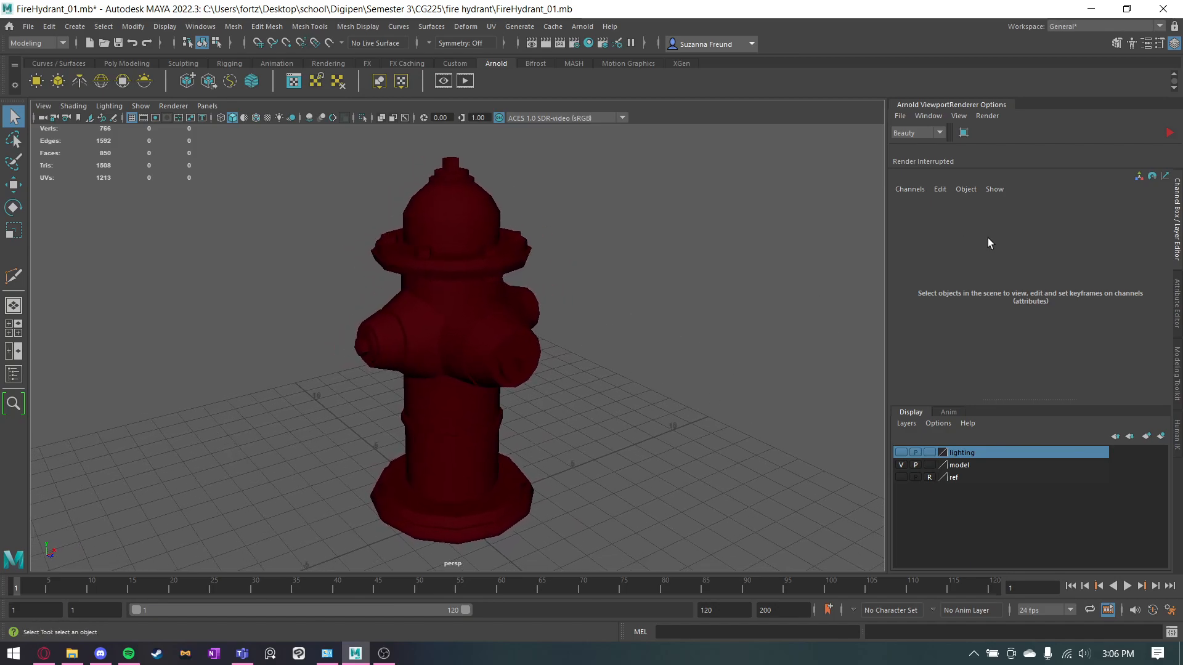
left_click(257, 118)
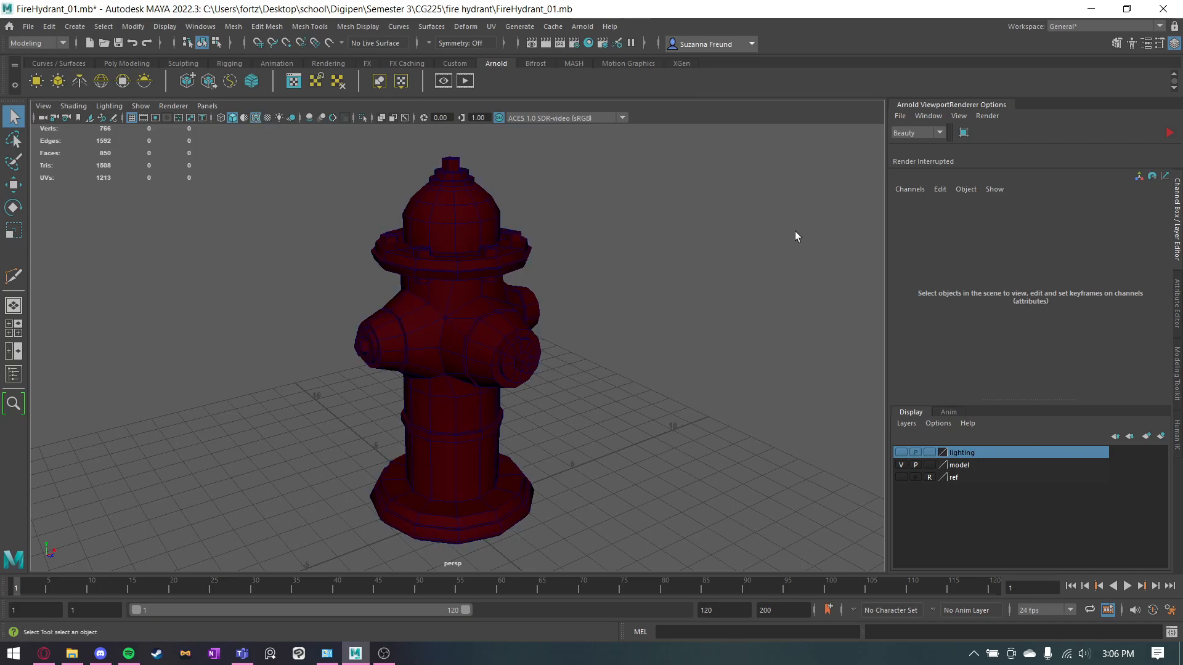
Scale the edge loop around the upper part of the hydrant's dome slightly, and clear the selection.
left_click_drag(573, 237, 550, 220, "alt")
left_click(504, 213)
right_click_drag(497, 205, 494, 175)
double_click(479, 196)
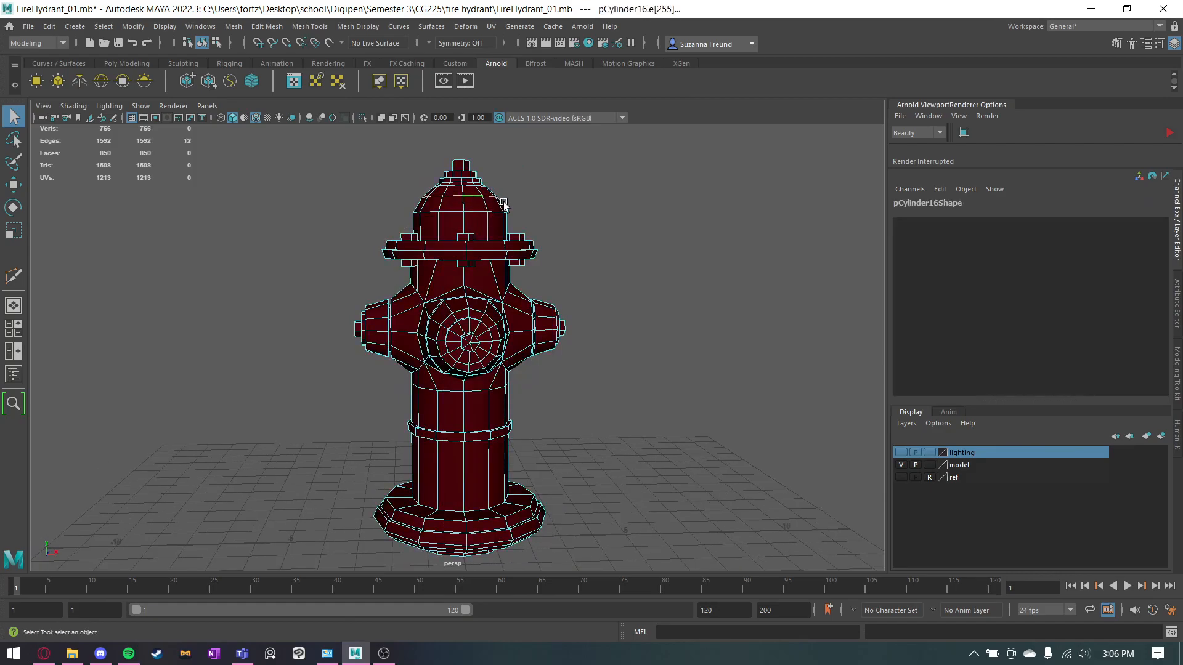
key("r")
left_click_drag(463, 194, 460, 193, "alt")
key("q")
right_click_drag(459, 209, 524, 189)
left_click(579, 176)
Capture a ShareX screenshot of the perspective viewport with the hydrant at a three-quarter angle.
left_click_drag(549, 219, 797, 269, "alt")
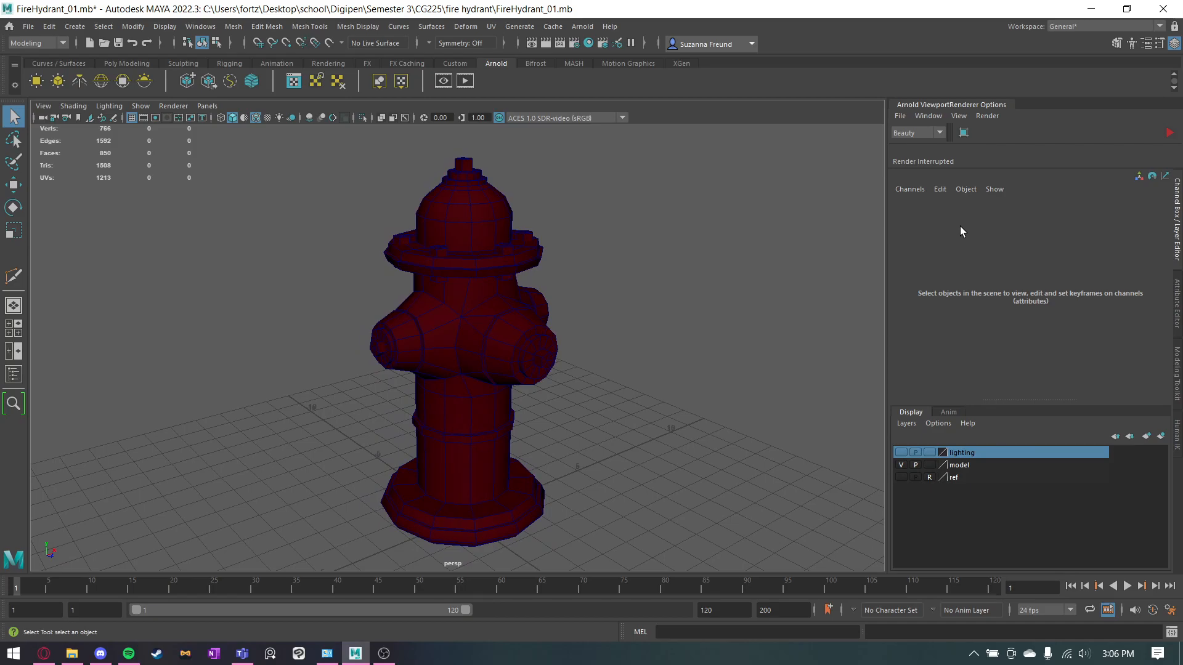
key("ctrl+Print")
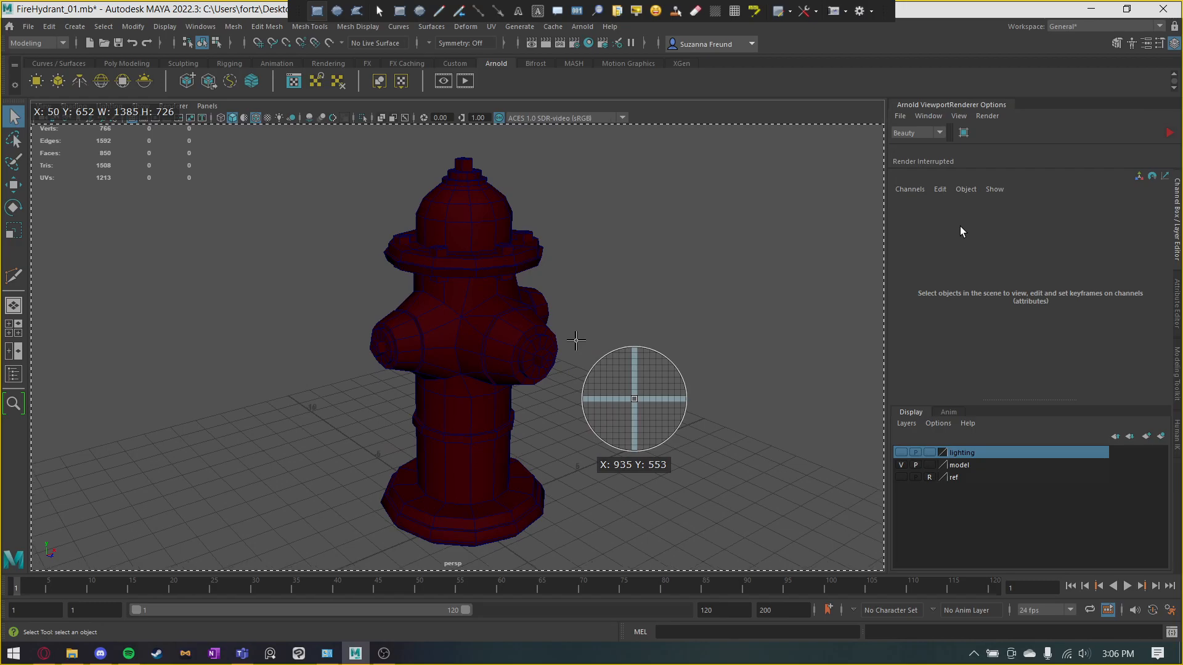
left_click(598, 258)
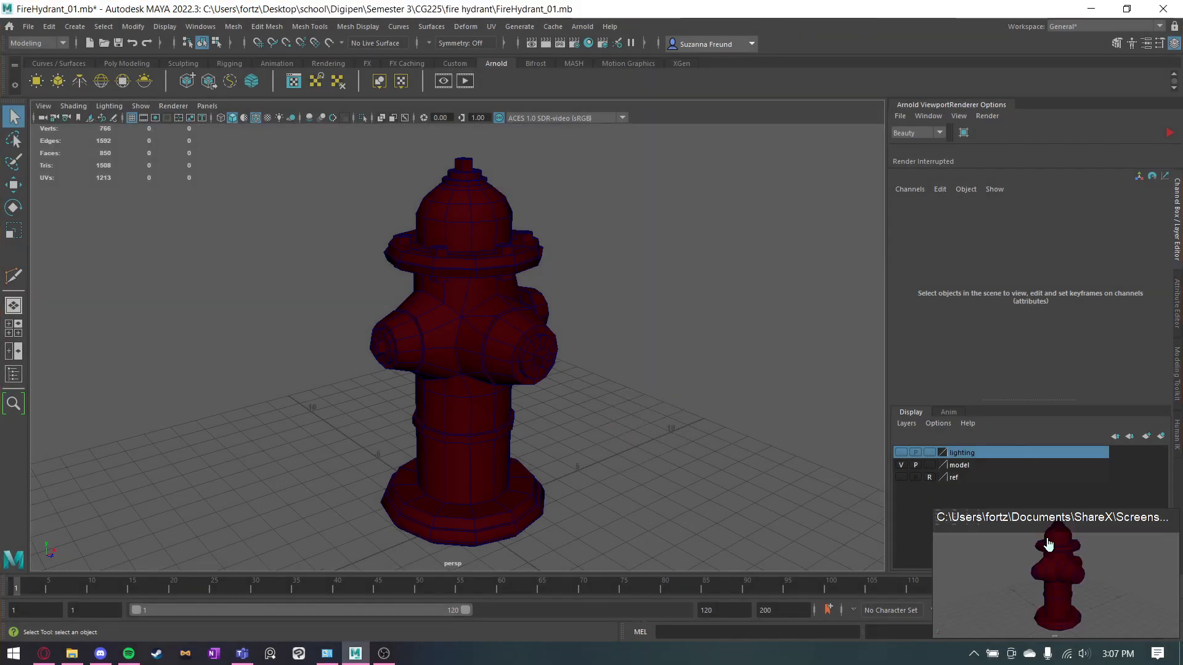
Frame the whole hydrant in the side view and display its wireframe over the shading there.
key("space")
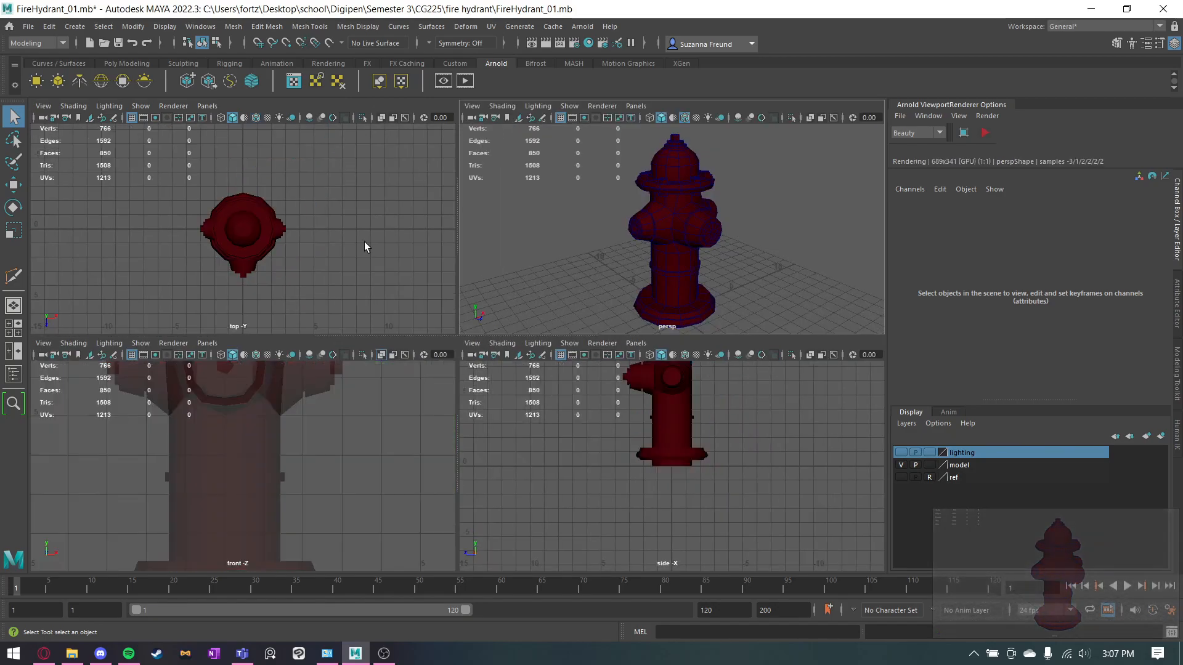
key("space")
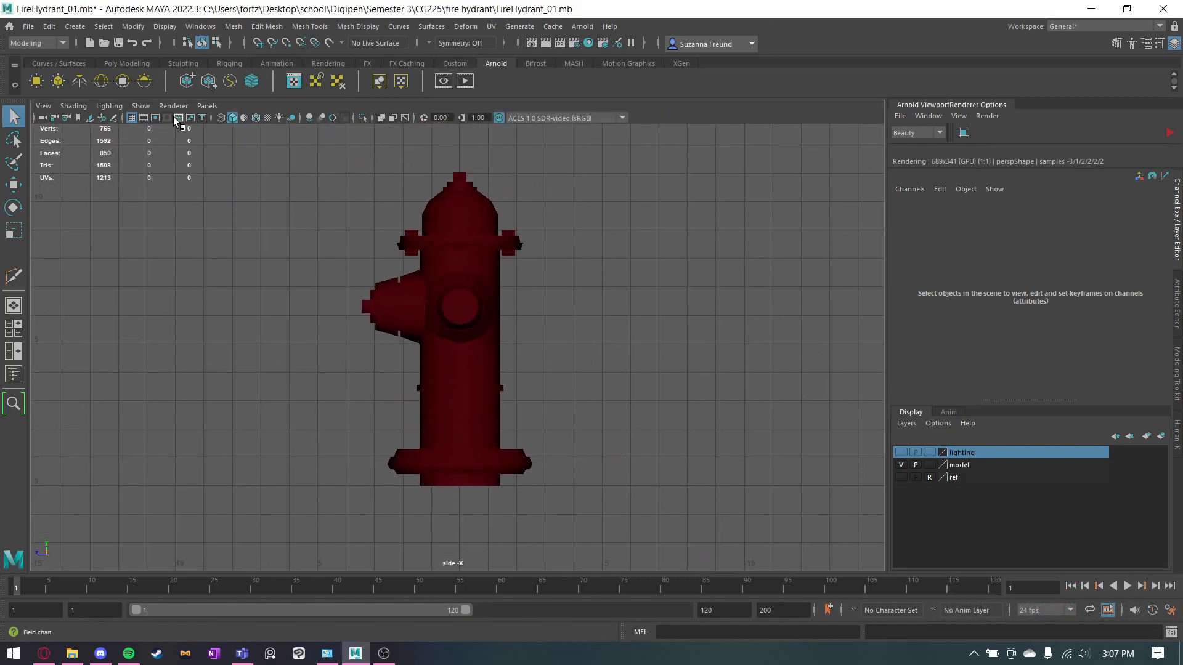
left_click(258, 117)
key("space")
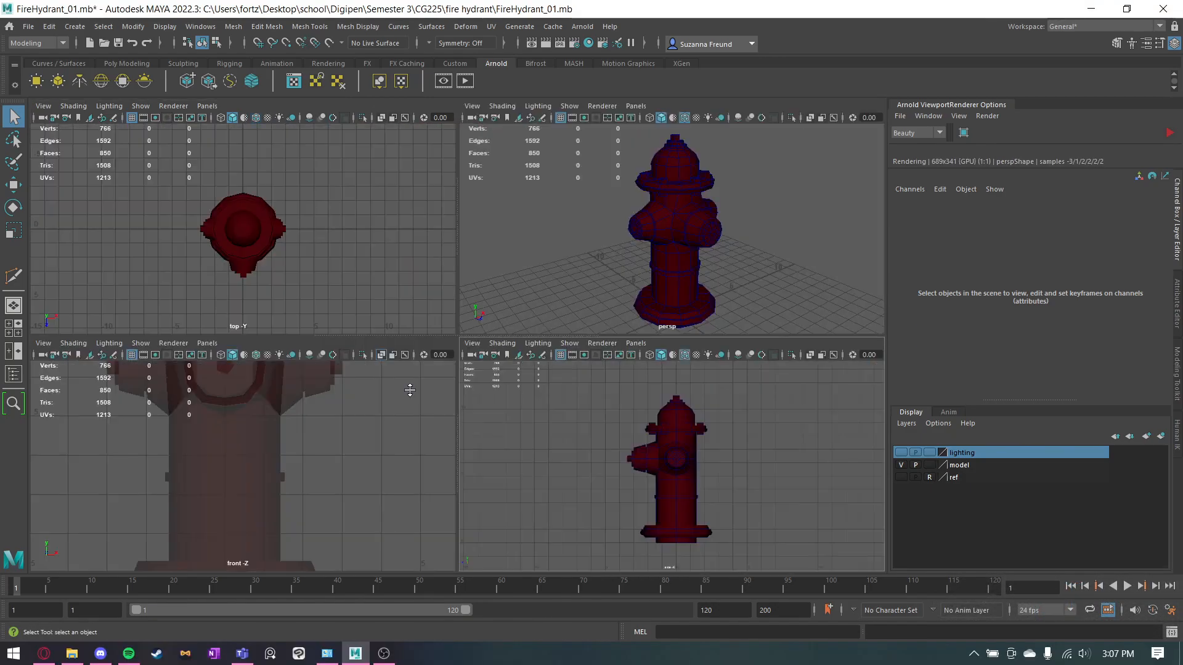
Frame the hydrant in the front view, turn off X-ray there and display the wireframe over the shading.
key("space")
scroll(315, 186, "down", 3)
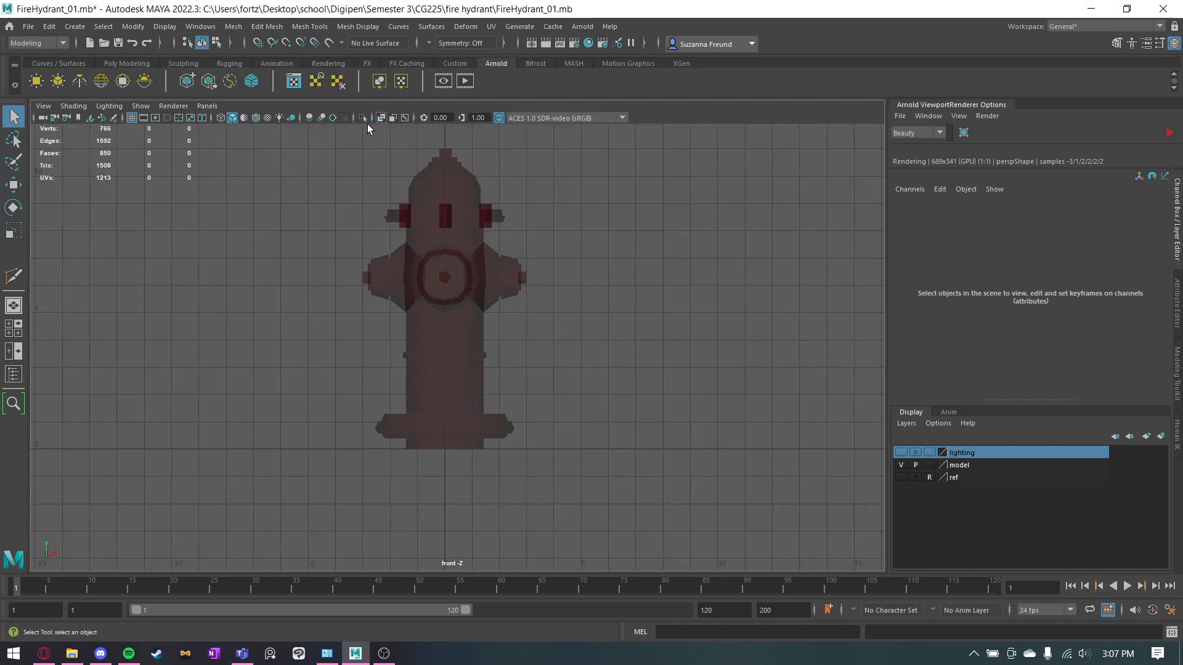
left_click(387, 117)
left_click(258, 117)
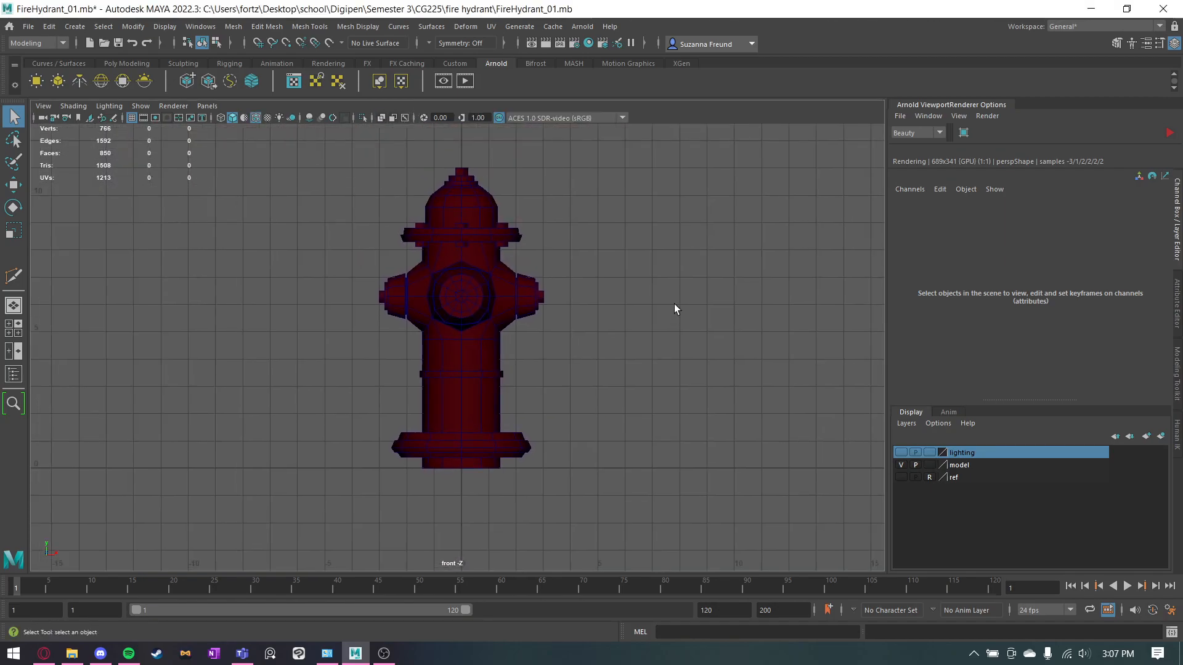
scroll(417, 306, "up", 2)
key("space")
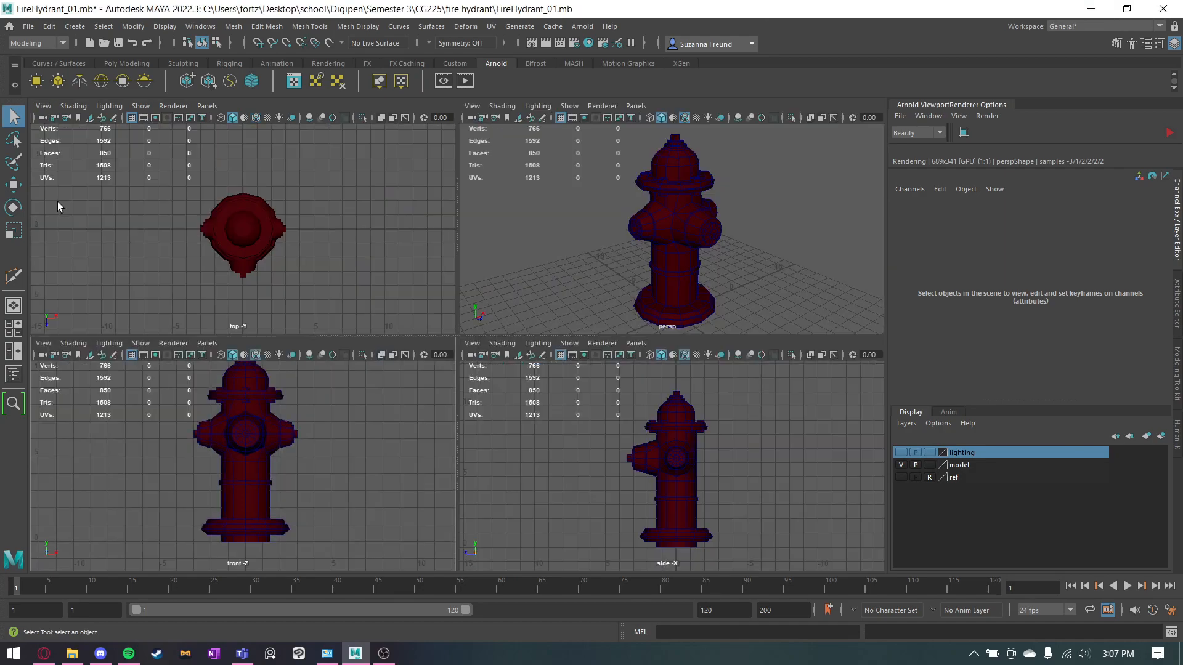
Display the wireframe over the shading in the top view and capture a ShareX region screenshot of the four-view layout.
left_click(256, 117)
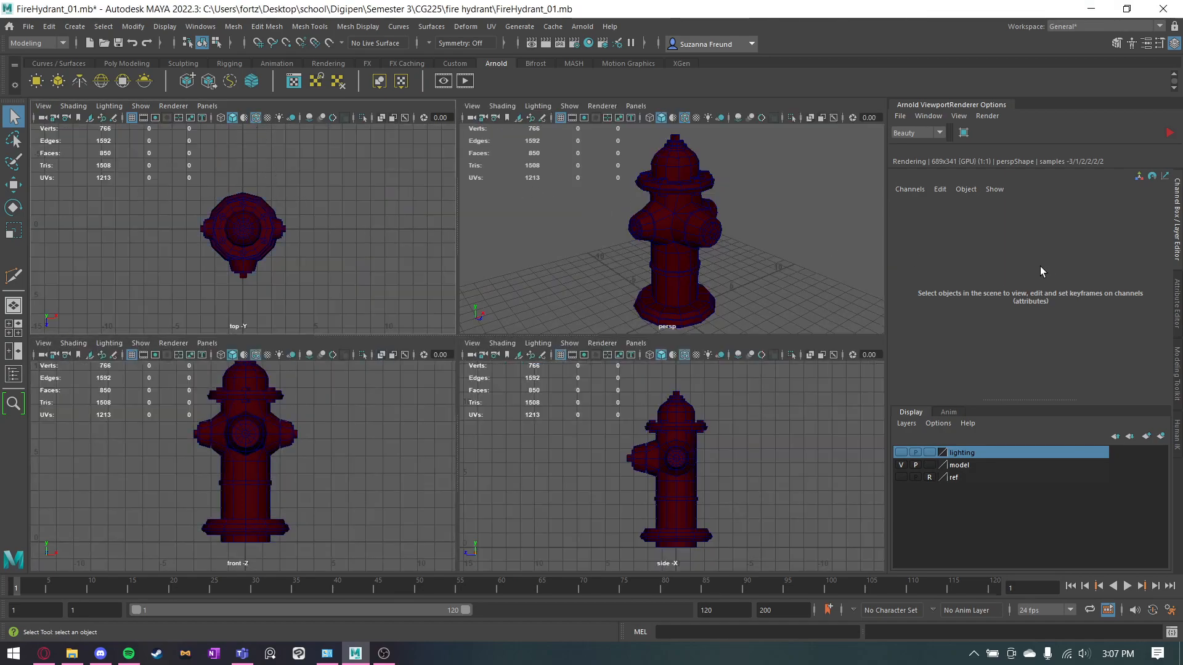
key("ctrl+Print")
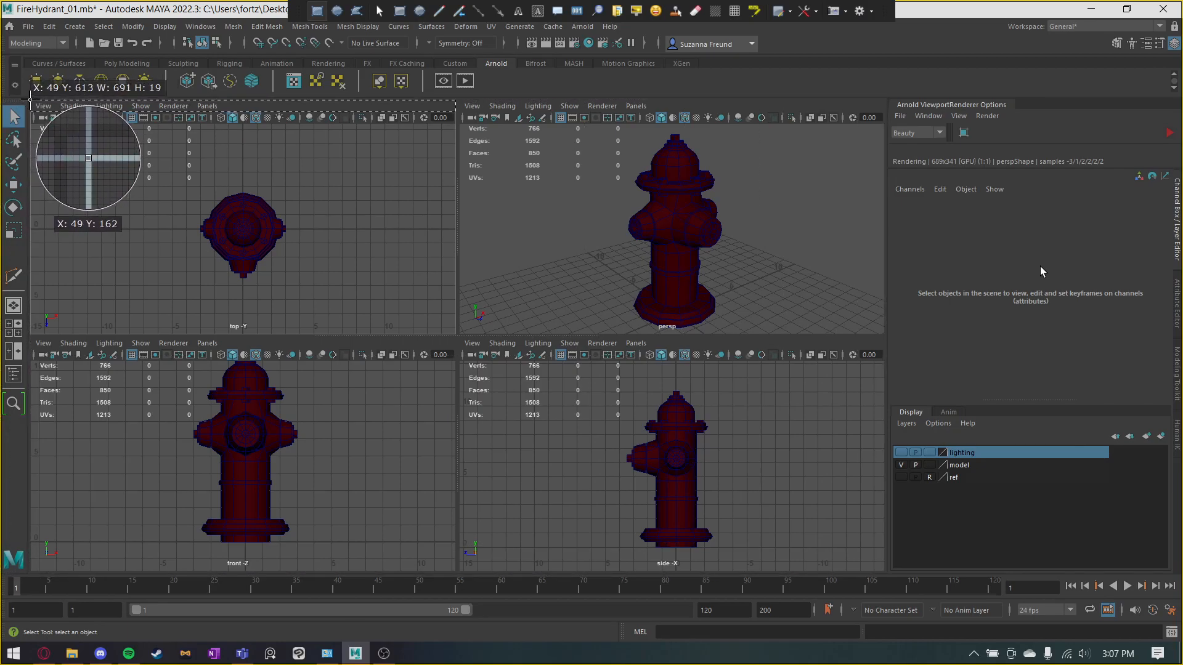
left_click_drag(30, 100, 887, 574)
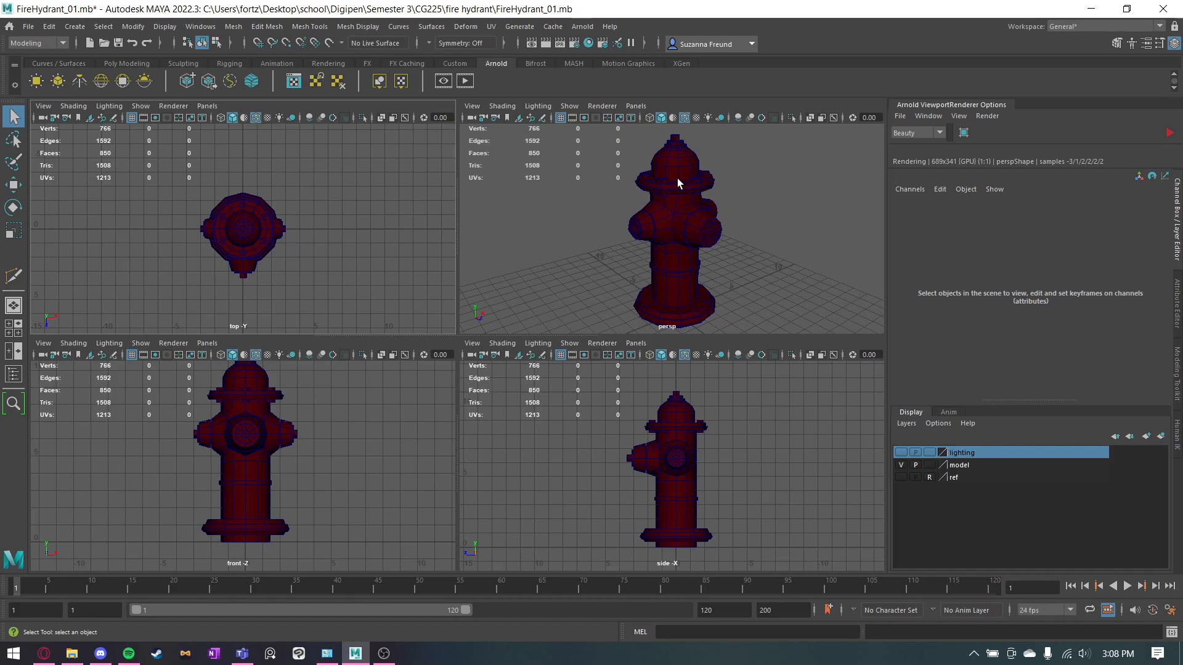
Check the fire hydrant project folder, and read the zip file naming prefix on the Assignment #3a page in the browser.
left_click(72, 653)
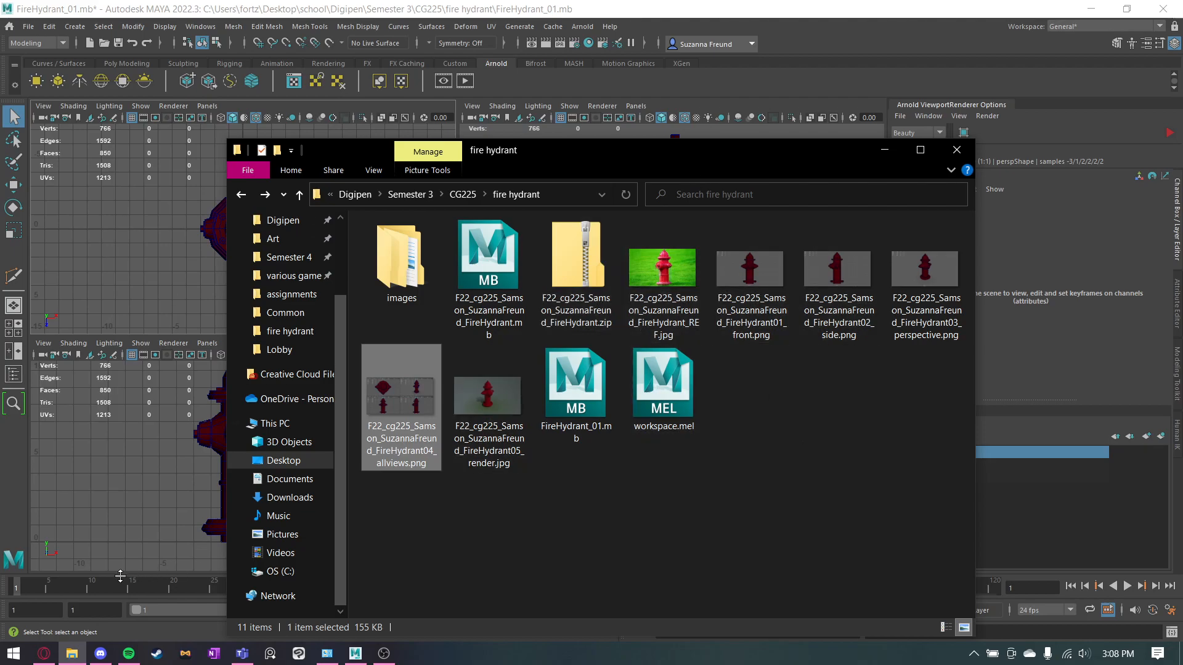
left_click(49, 657)
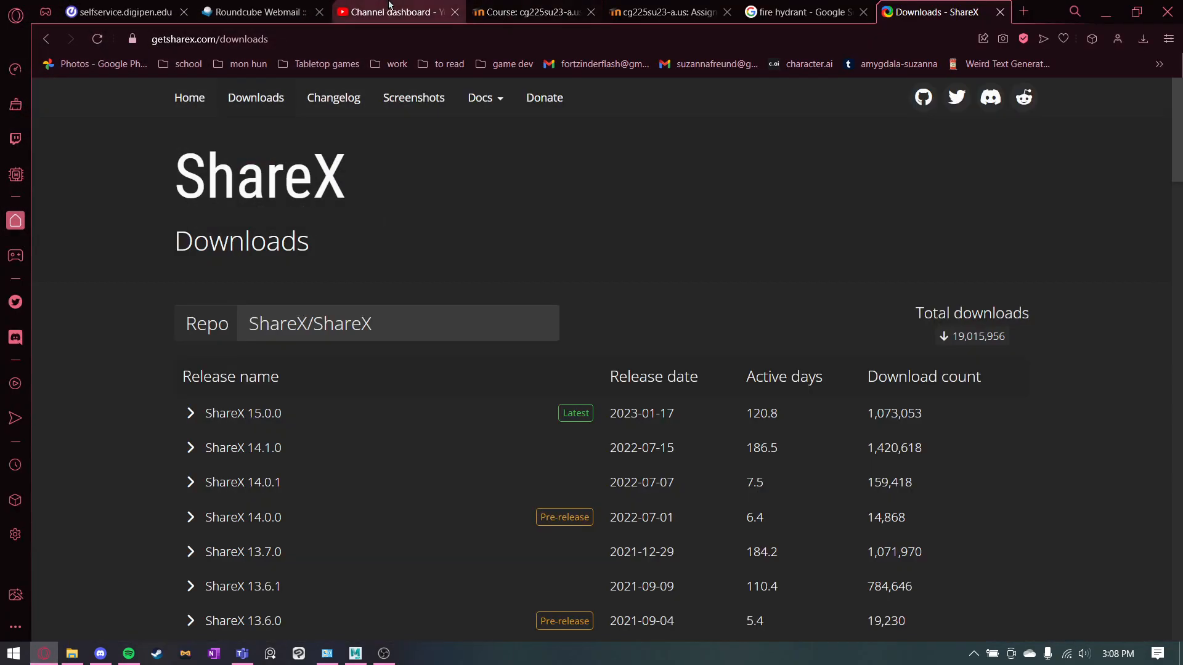
left_click(670, 5)
scroll(678, 230, "down", 3)
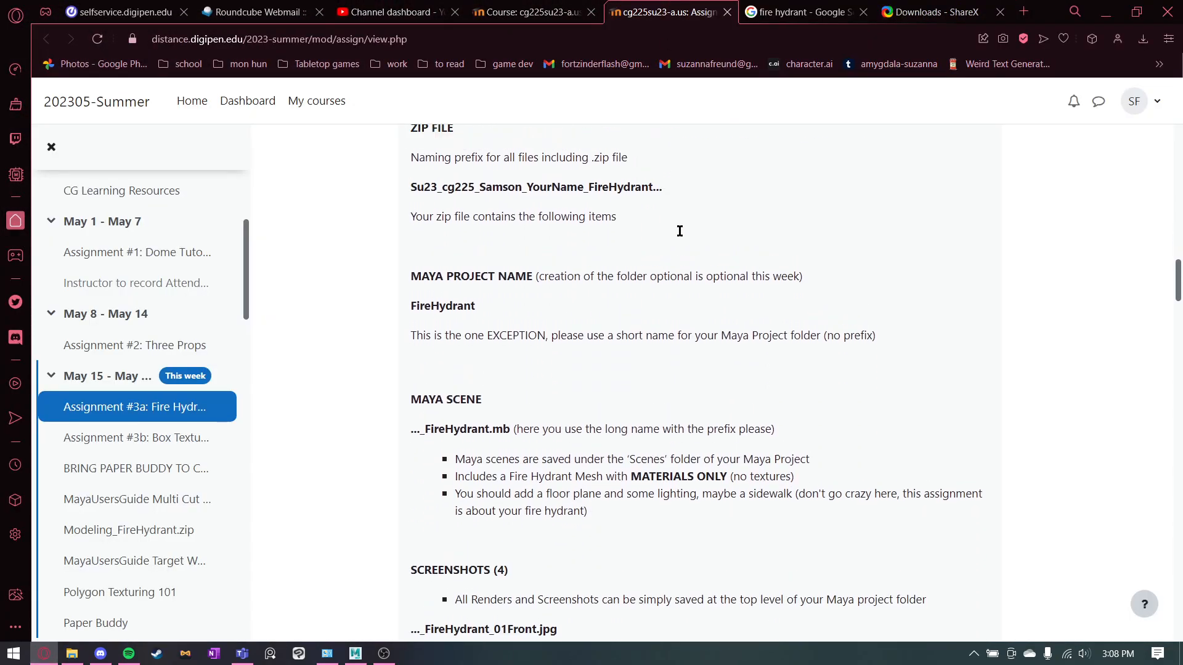
left_click_drag(398, 244, 662, 245)
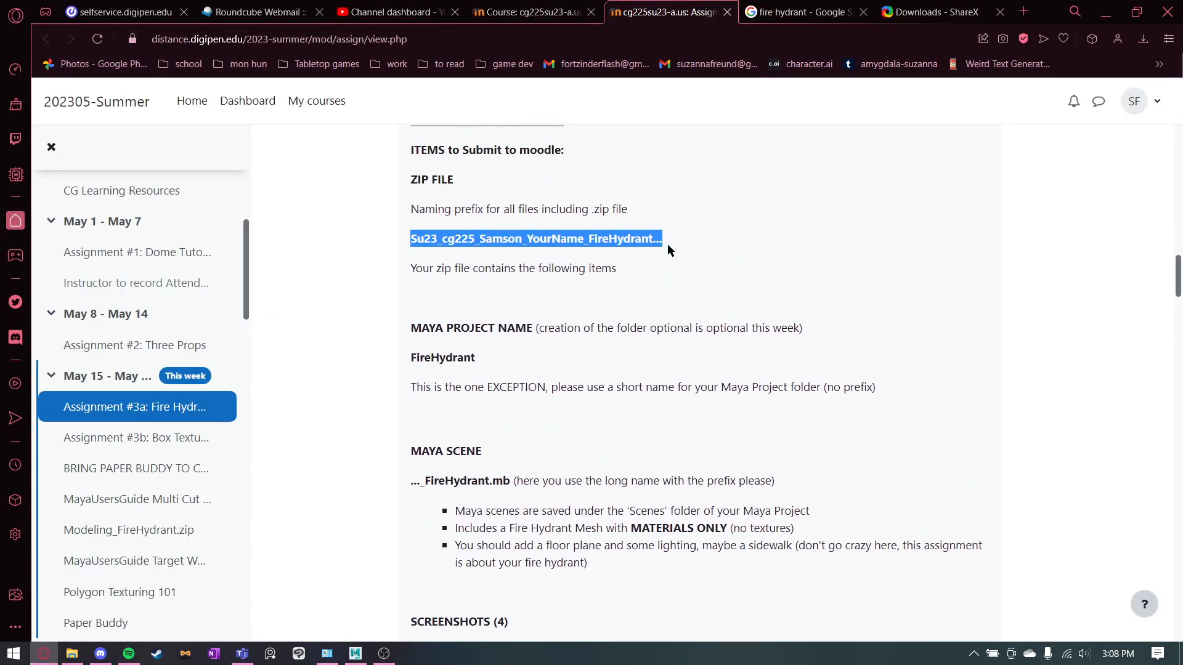
left_click(668, 246)
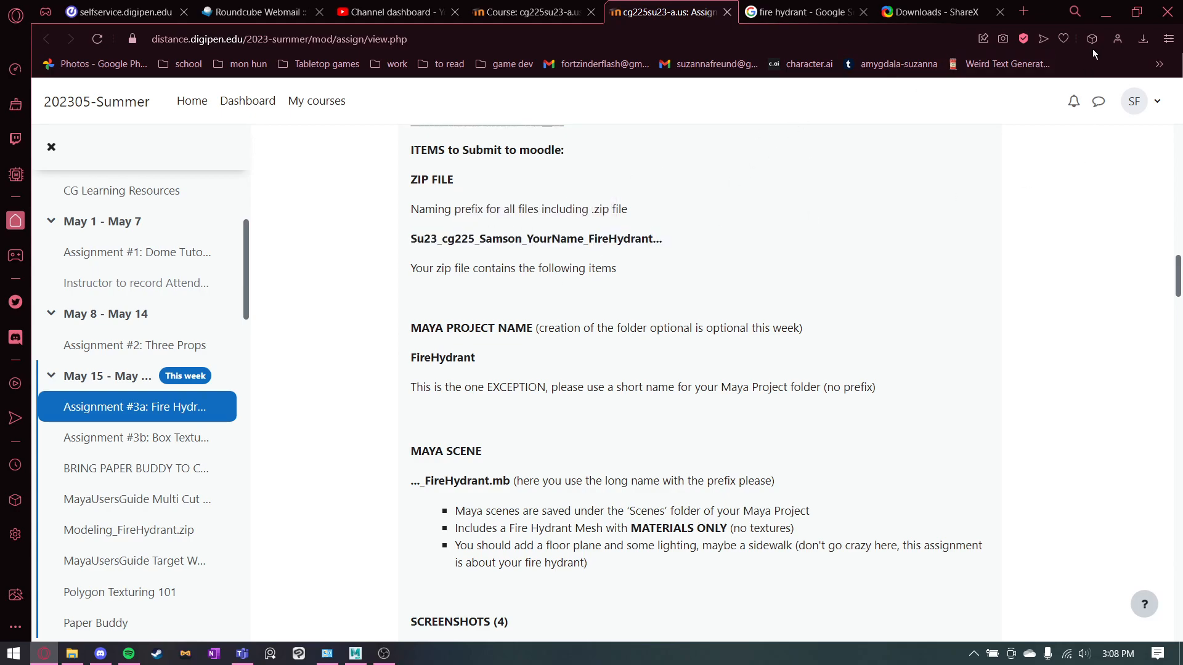
left_click(1106, 11)
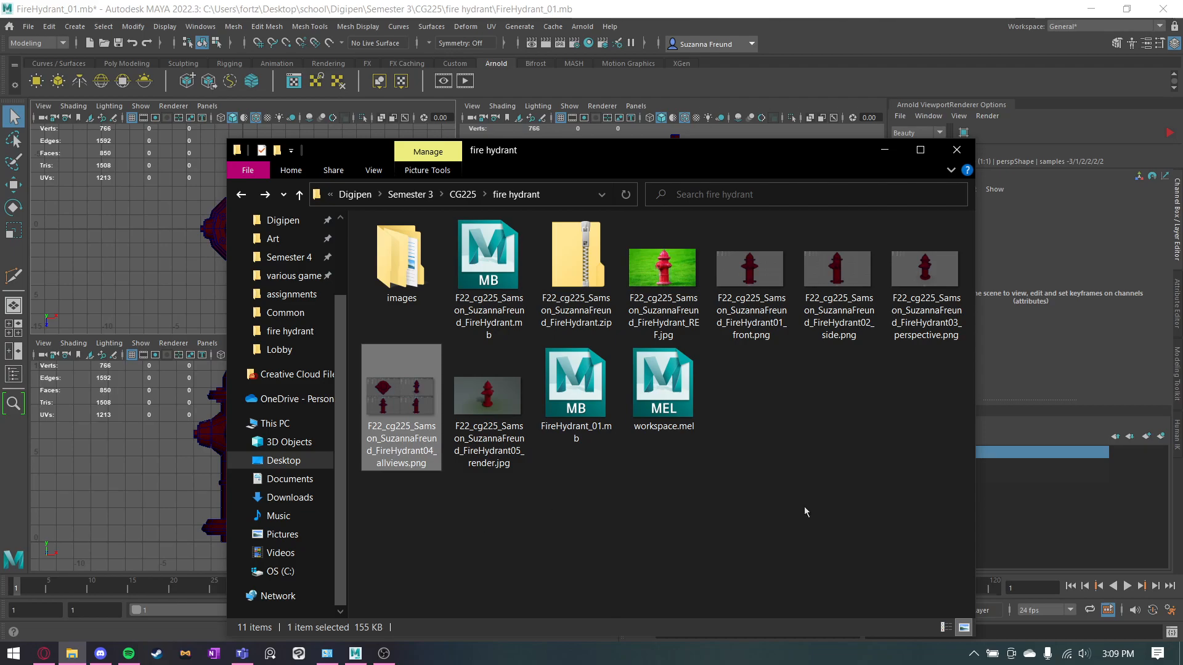
Look through the Capture and Advanced sections of ShareX's task settings and close them without changes.
left_click(975, 653)
right_click(960, 567)
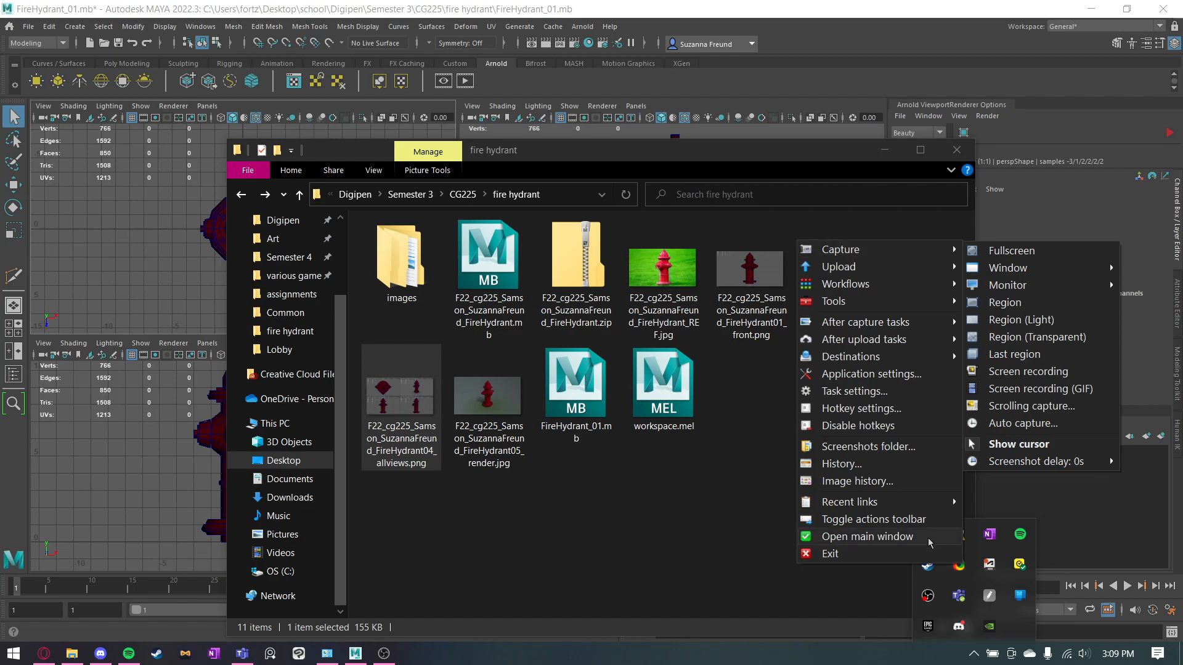
left_click(874, 386)
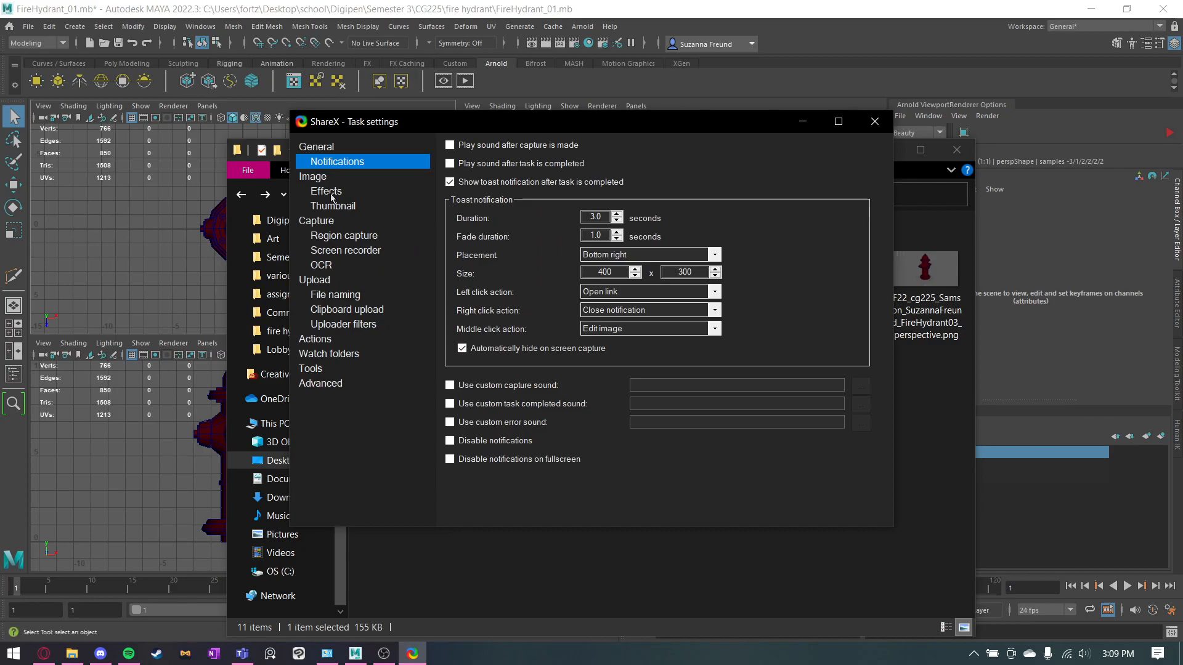
left_click(325, 224)
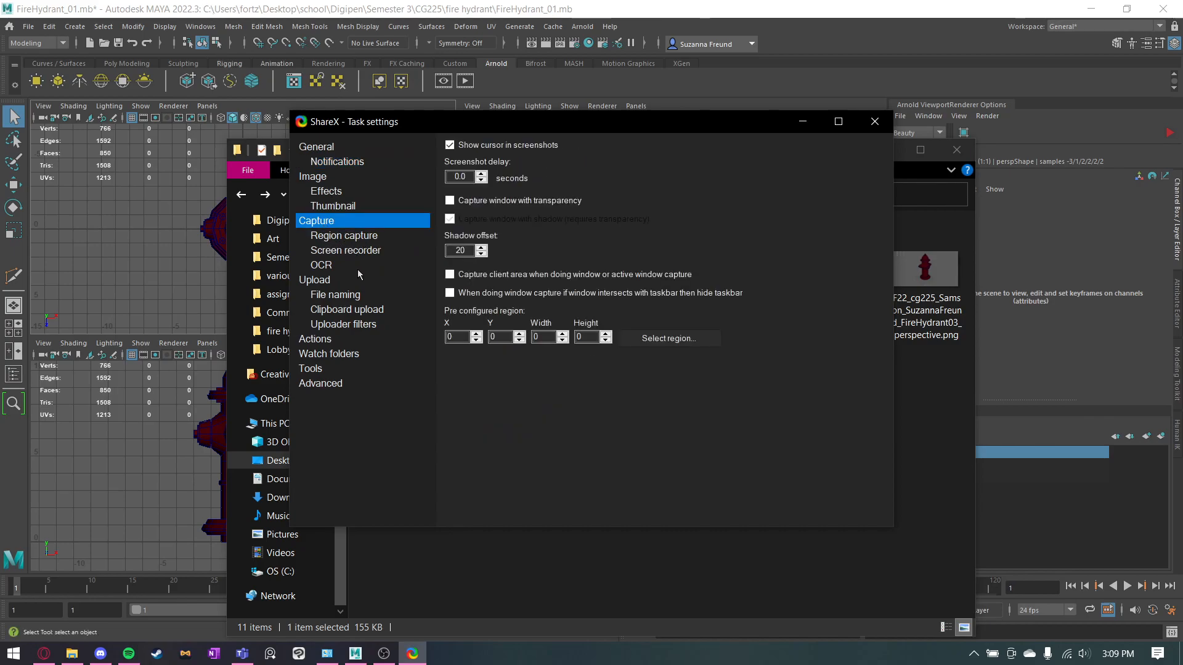
left_click(336, 381)
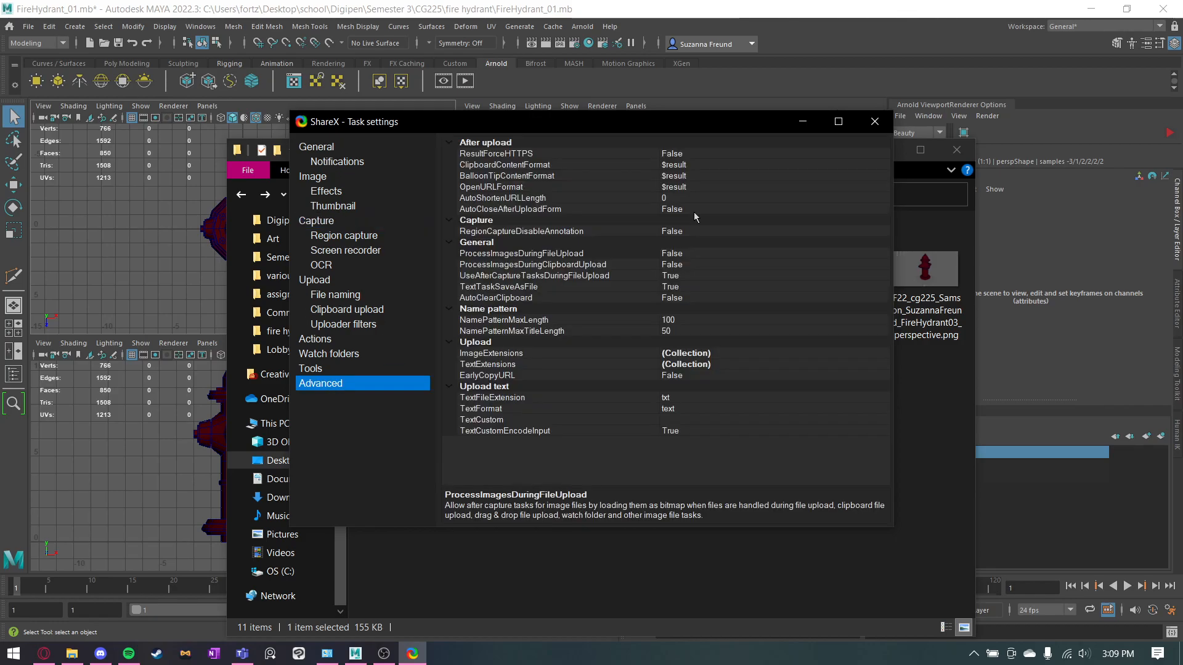
left_click(874, 121)
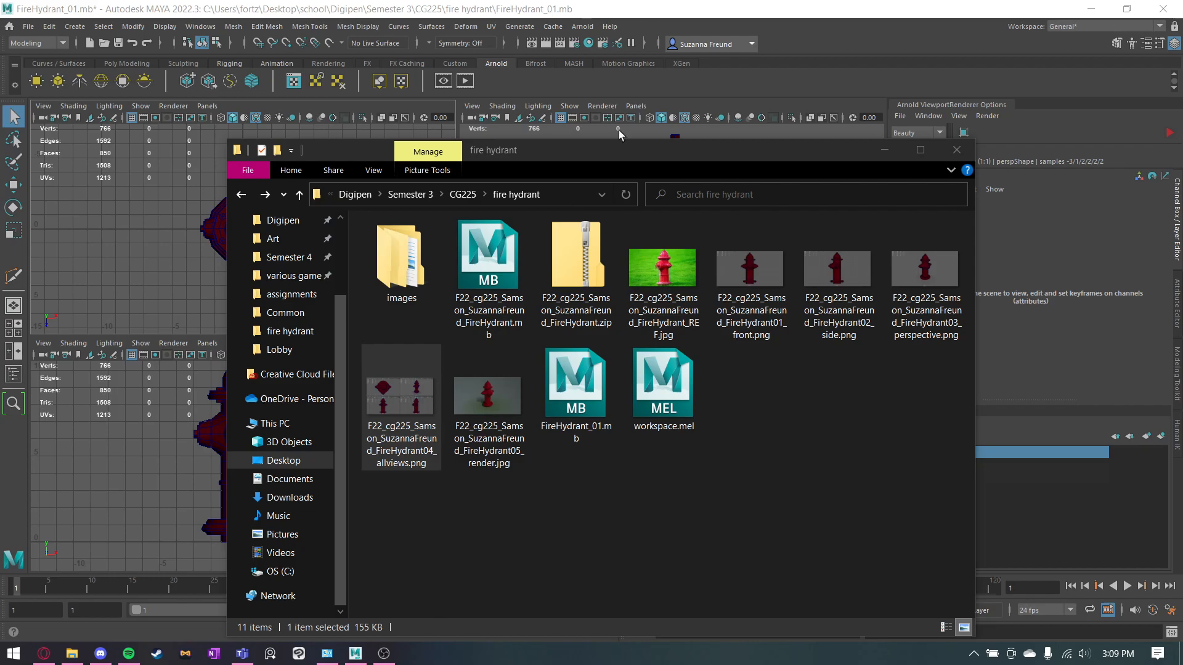
Select the hydrant's reference, screenshot, render and FireHydrant_01.mb files, view their Send to destinations, and dismiss the choice and the folder window.
left_click(696, 282)
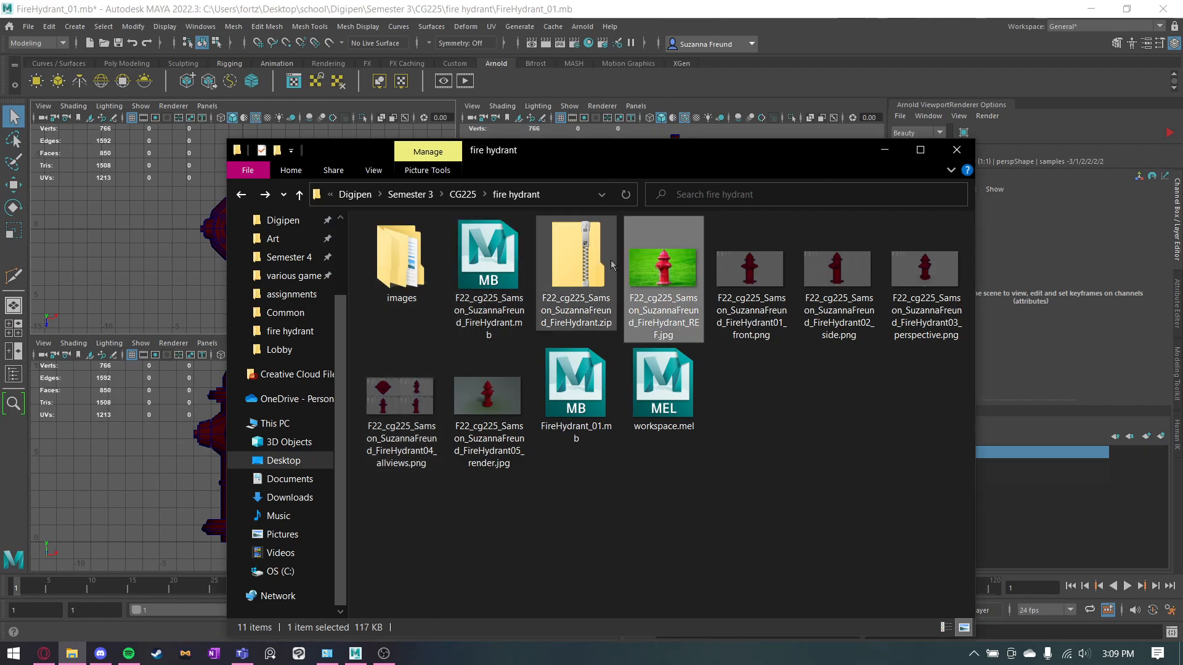
left_click(504, 374, "shift")
left_click(594, 387, "shift")
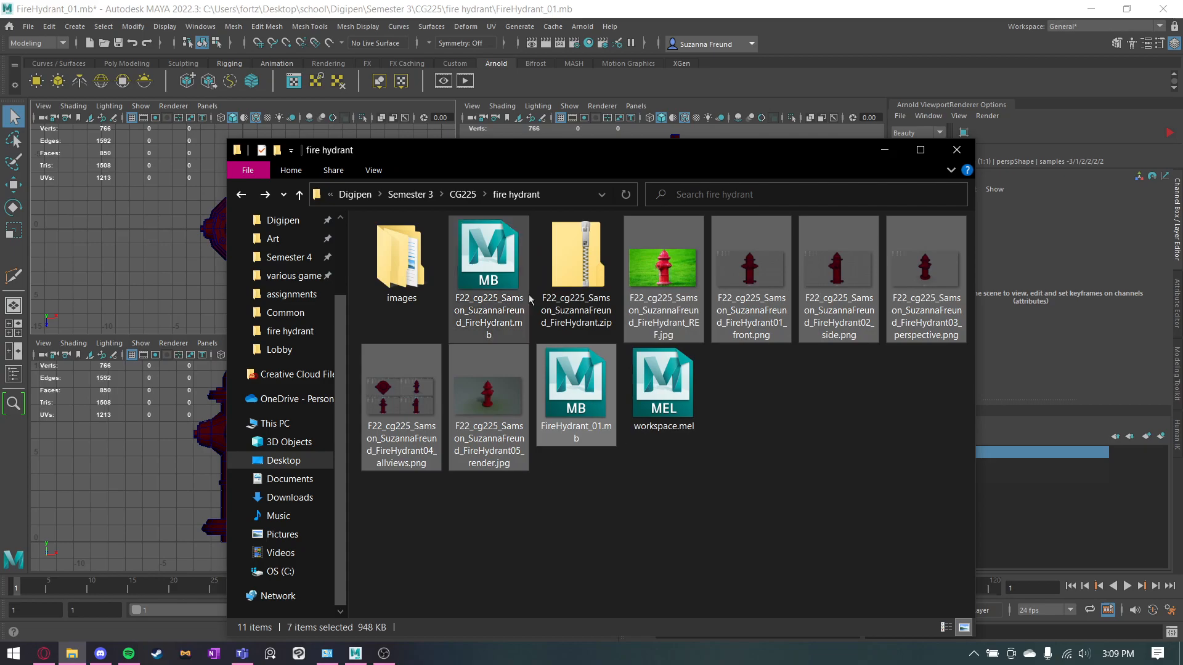
right_click(676, 282)
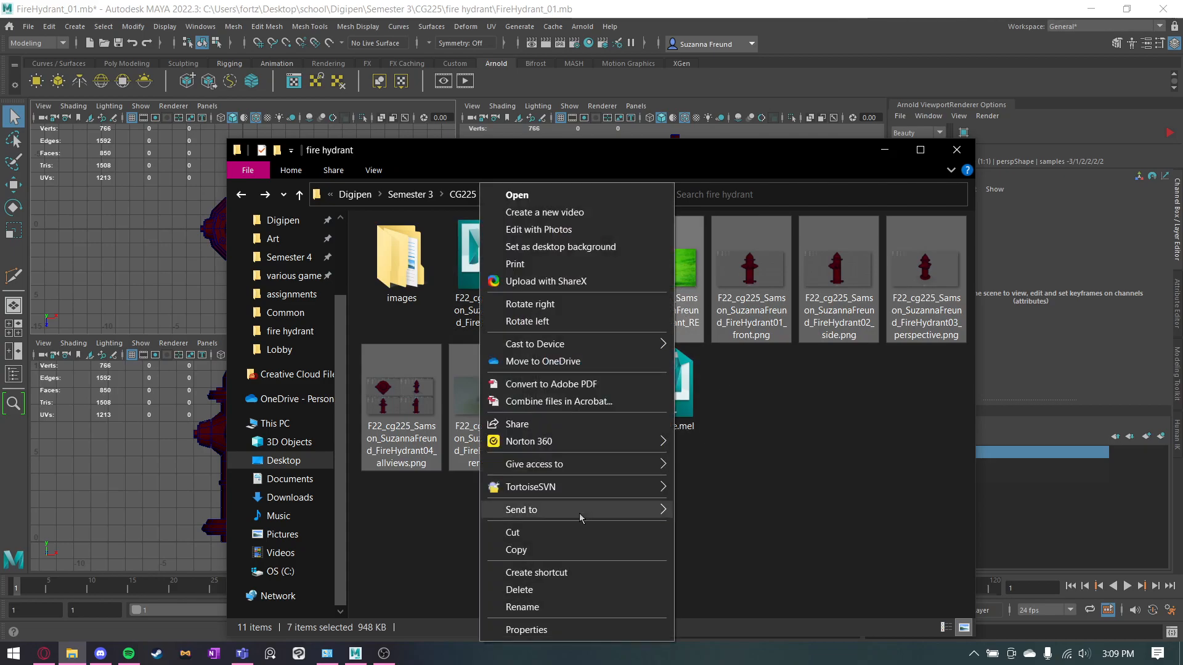
mouse_move(635, 510)
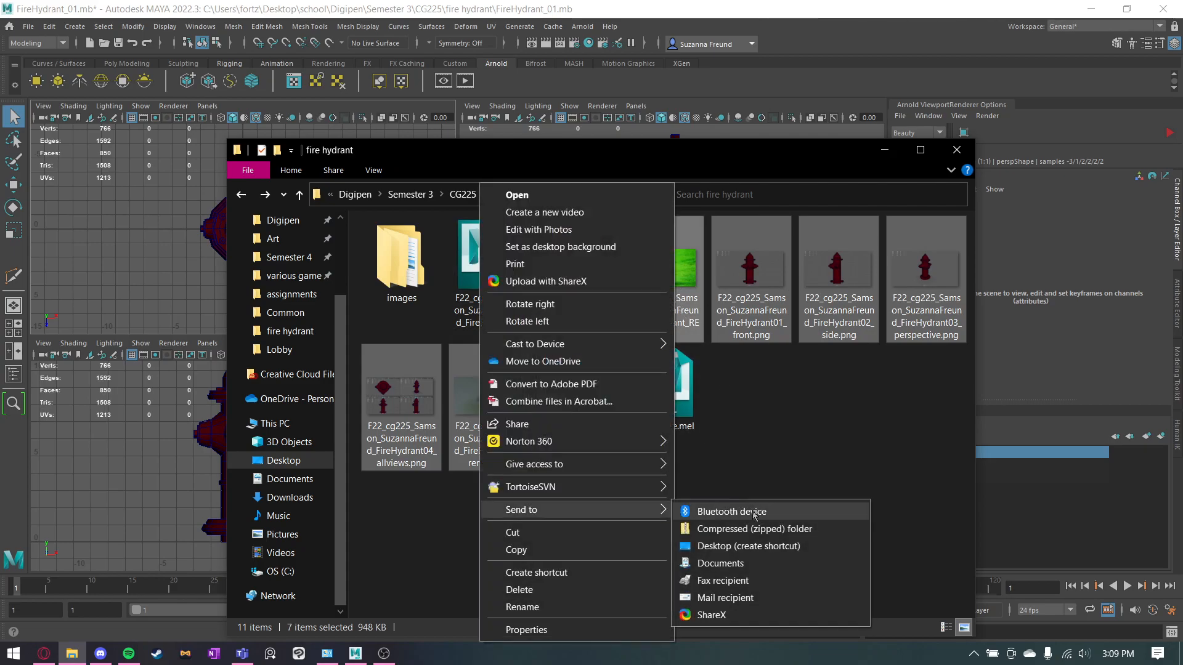
left_click(772, 453)
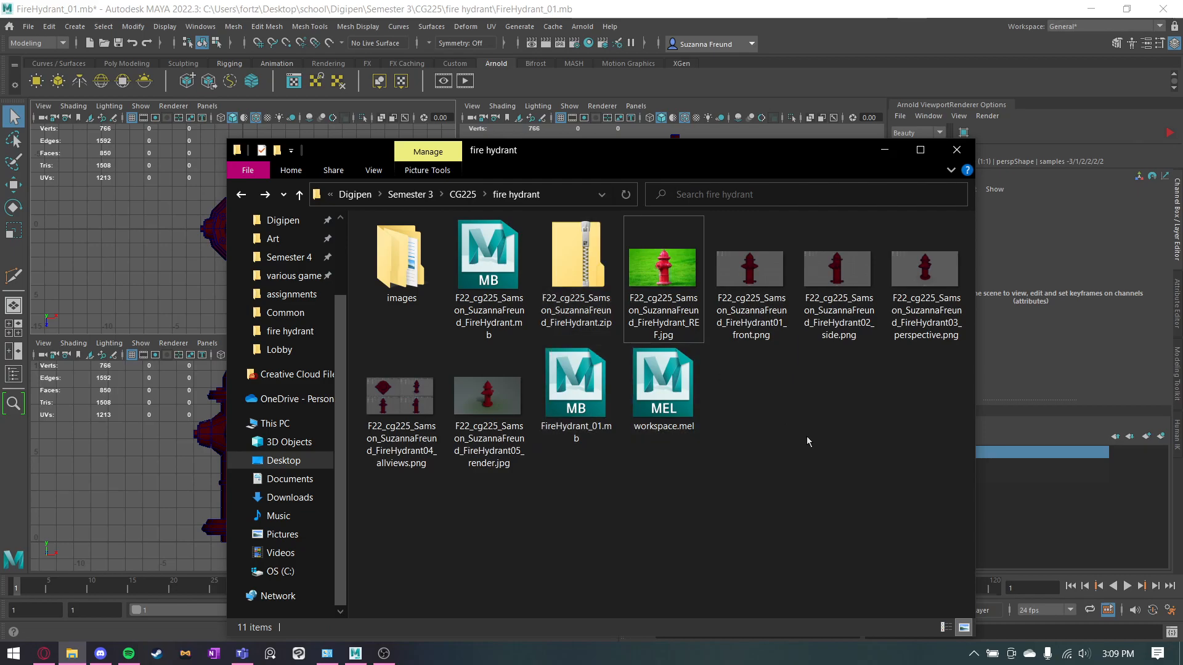
left_click(884, 149)
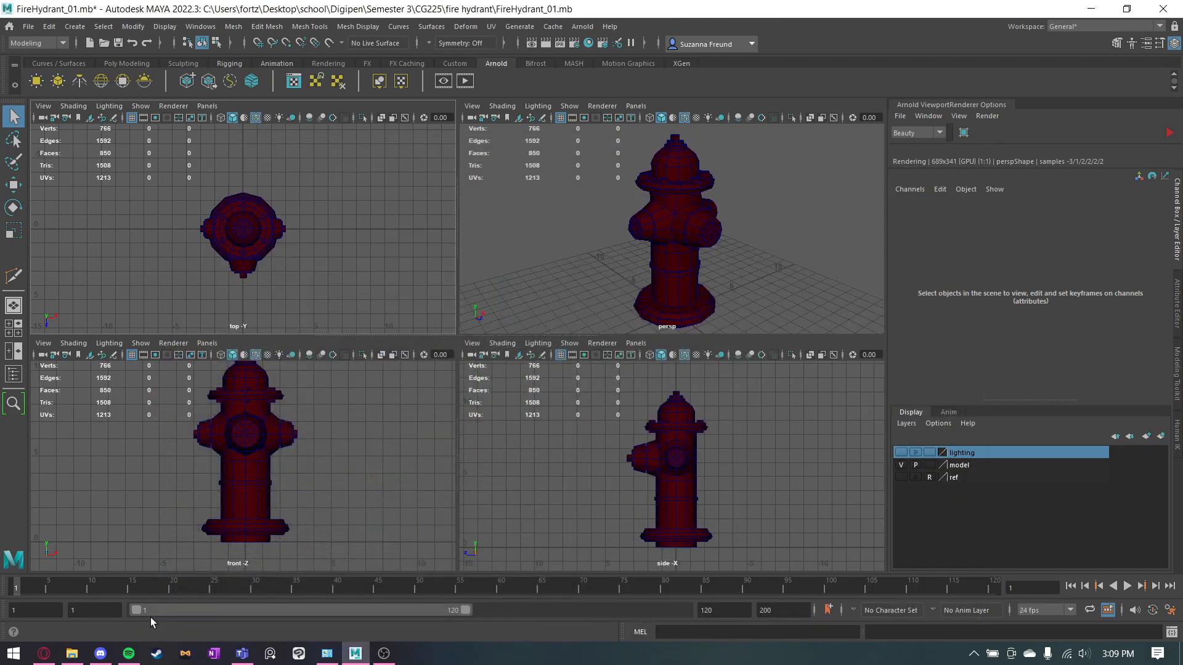
Review the assignment page's reference image requirements, sample wireframe screenshots and render sample in the browser.
left_click(44, 653)
scroll(713, 366, "down", 10)
scroll(714, 366, "down", 9)
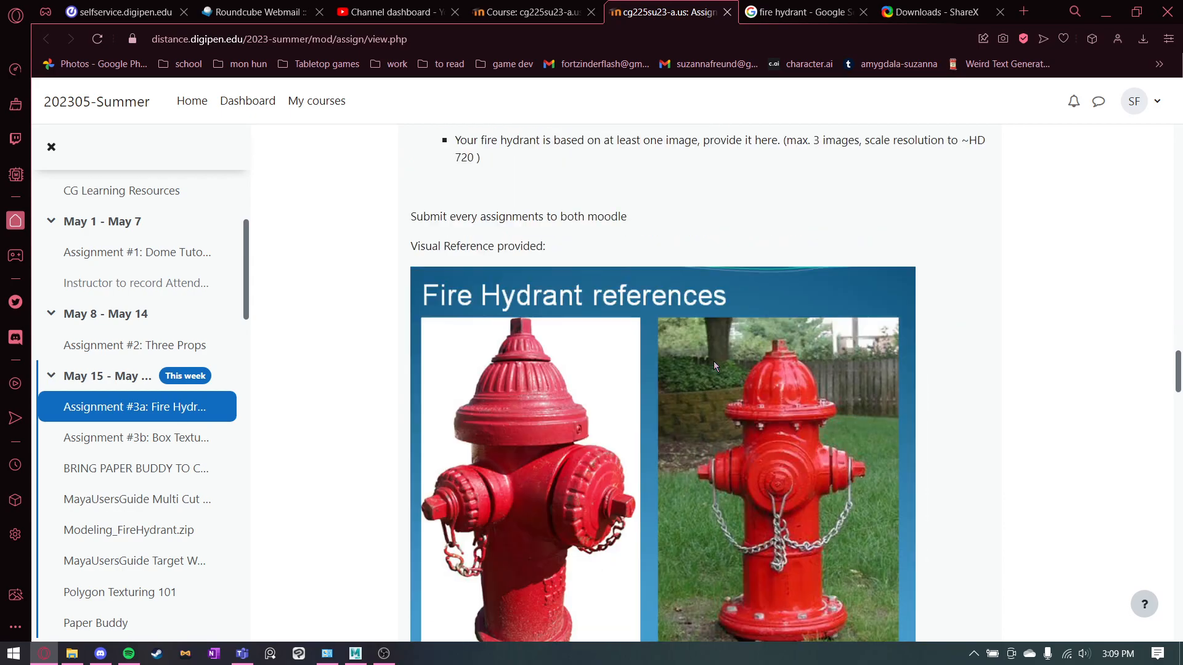
scroll(713, 320, "up", 5)
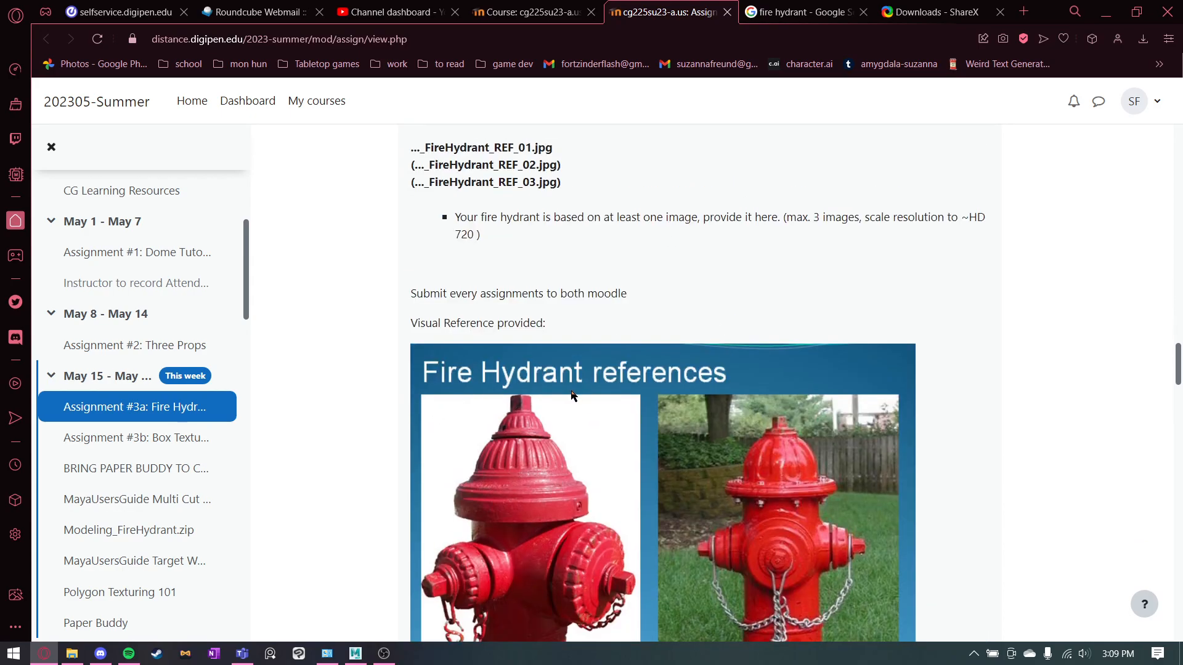
scroll(655, 522, "down", 12)
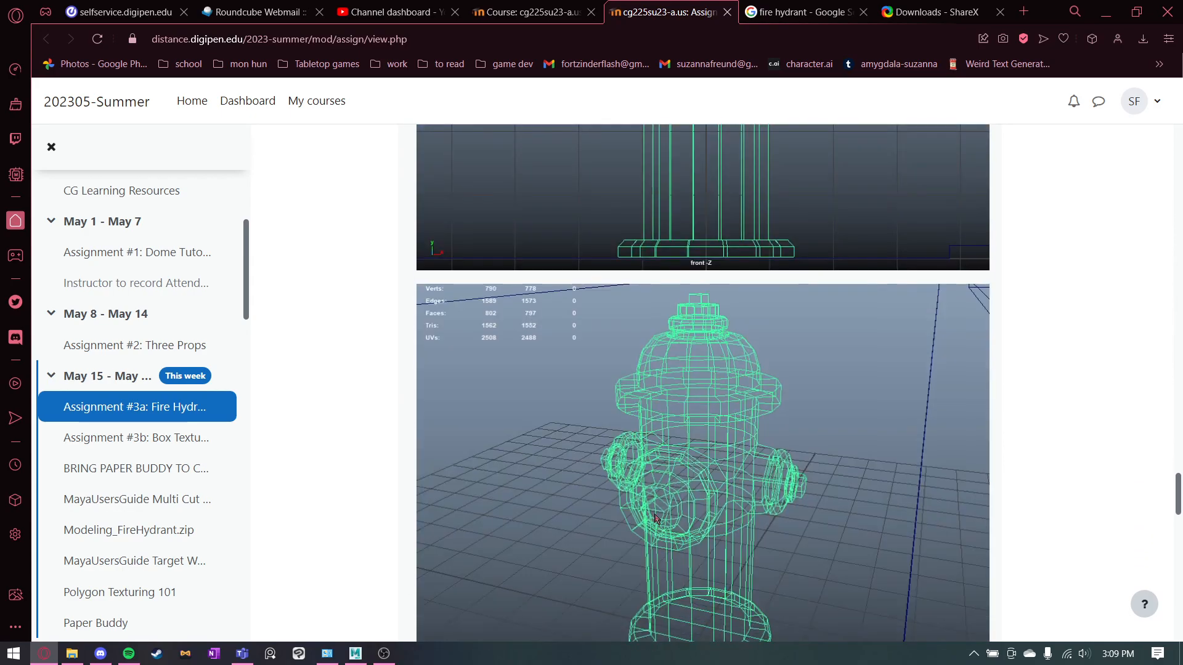
scroll(656, 517, "down", 5)
scroll(655, 518, "down", 3)
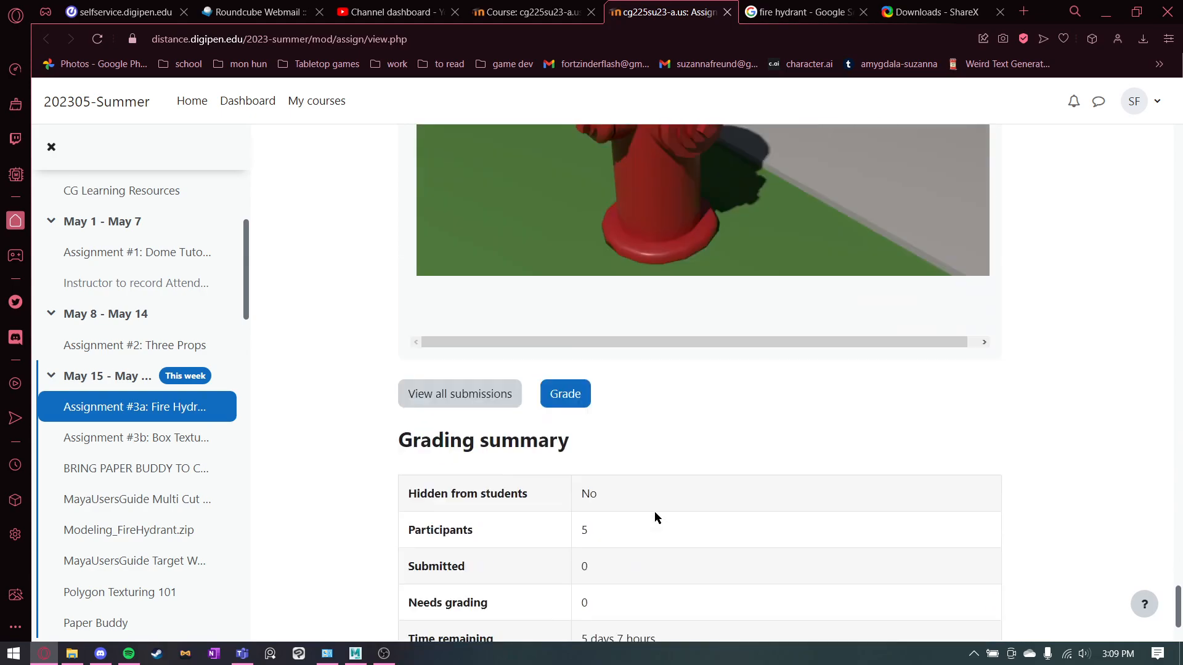
scroll(655, 515, "up", 7)
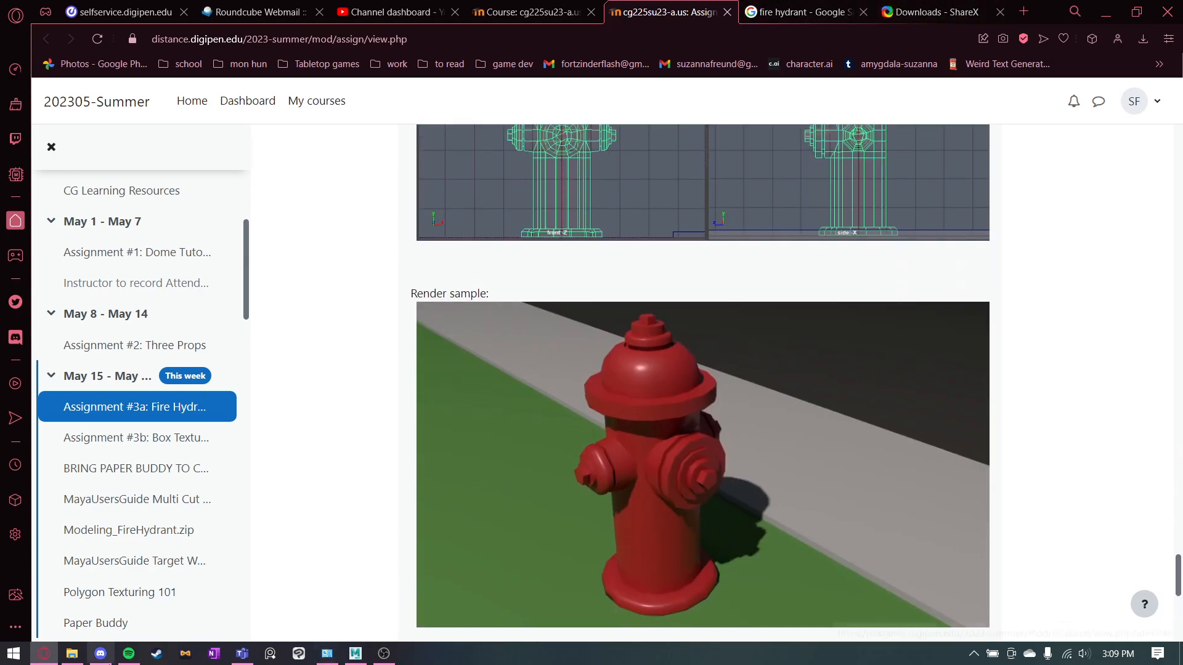
Inspect the hydrant reference photo from the project folder at a larger zoom, close it and return to Maya.
left_click(72, 653)
double_click(658, 295)
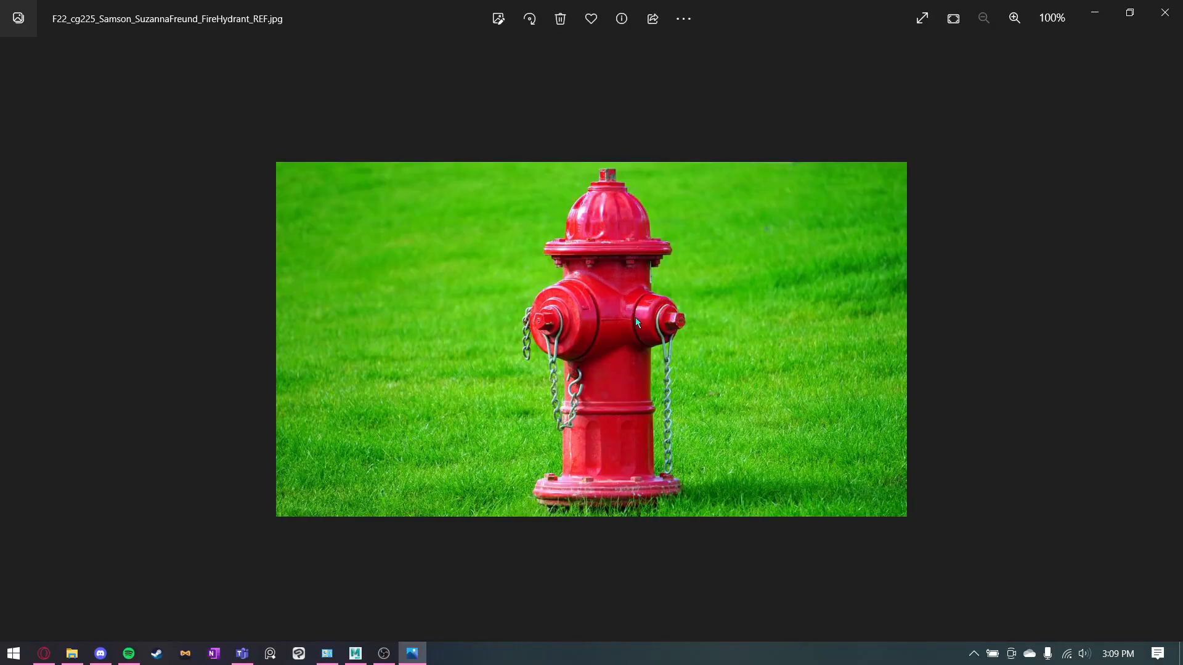
scroll(636, 320, "up", 3)
scroll(639, 327, "down", 1)
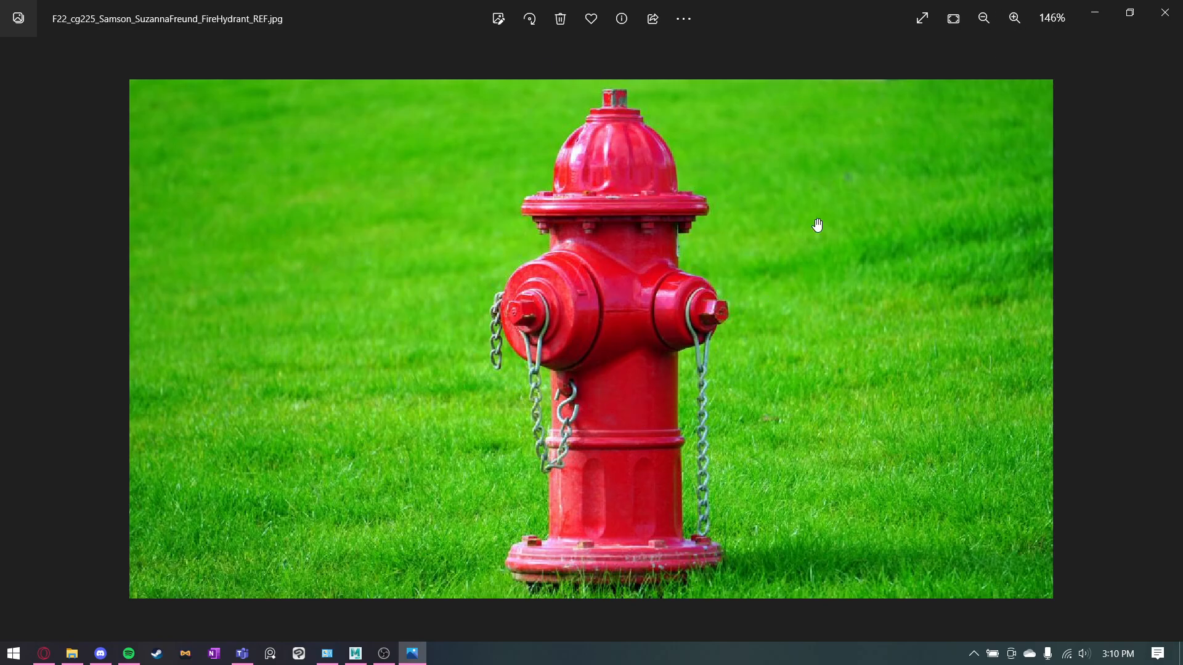
left_click(1166, 13)
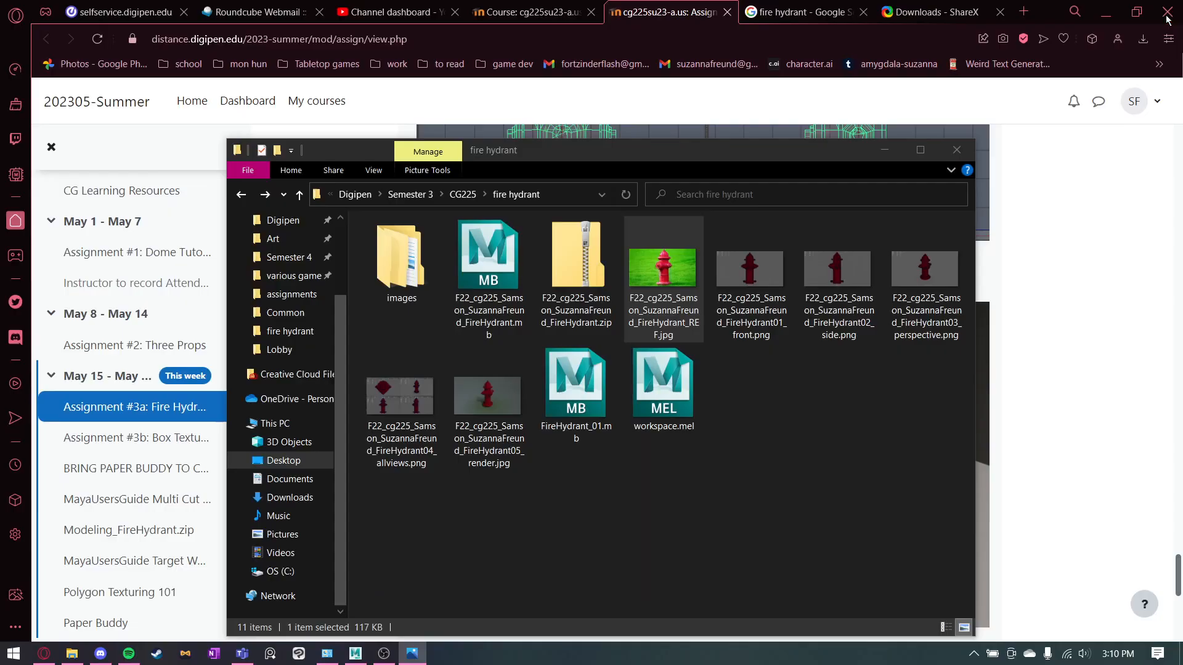
left_click(878, 158)
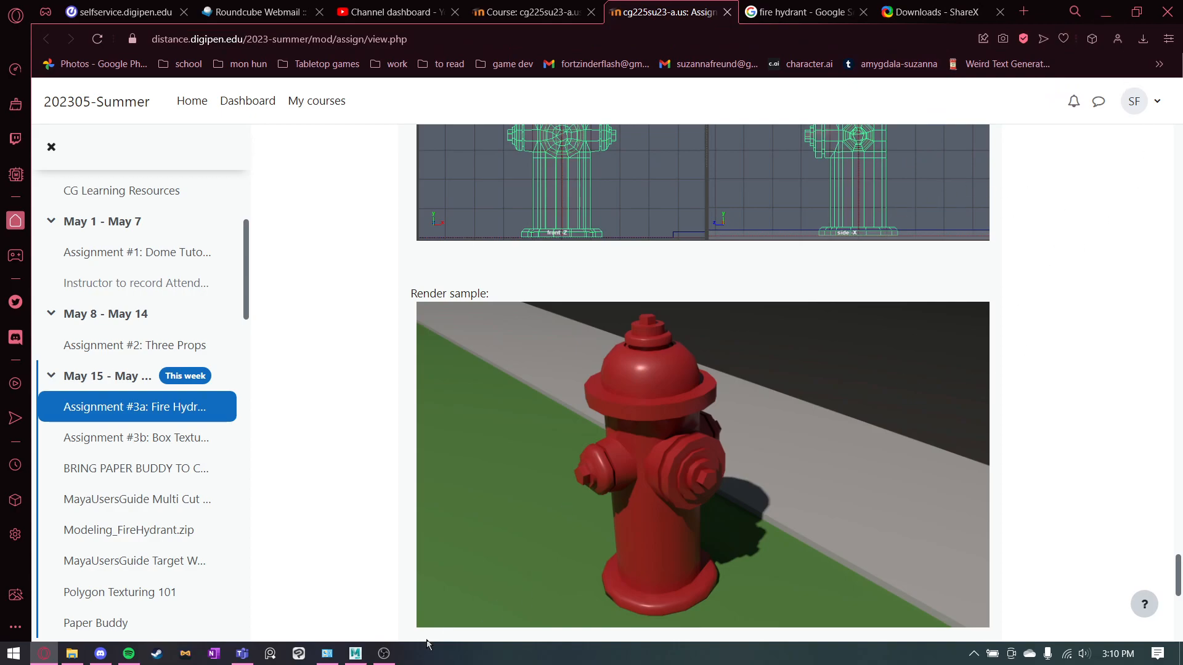
left_click(356, 653)
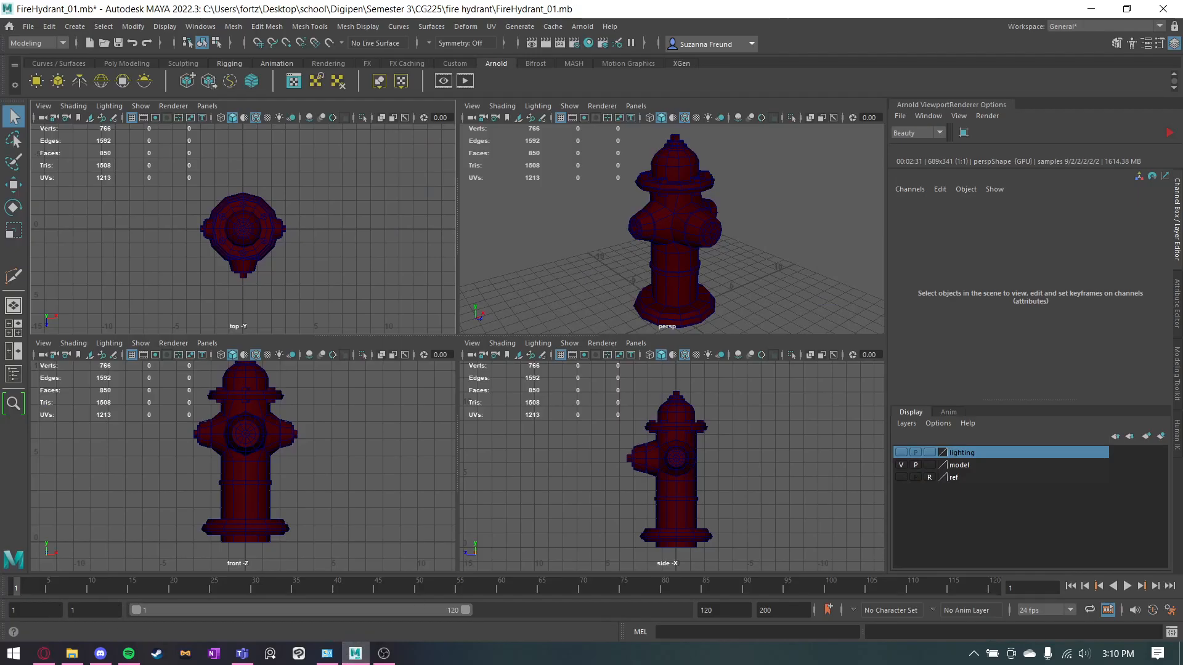